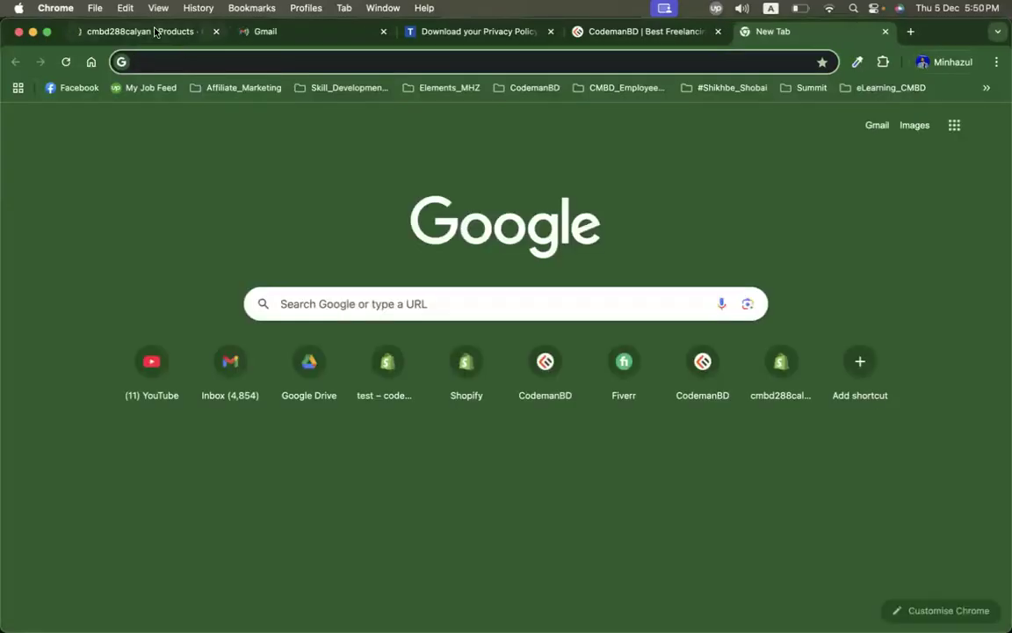
Step: Switch to the Shopify admin tab and open the store's Products list
{"action": "left_click", "coordinate": [156, 32]}
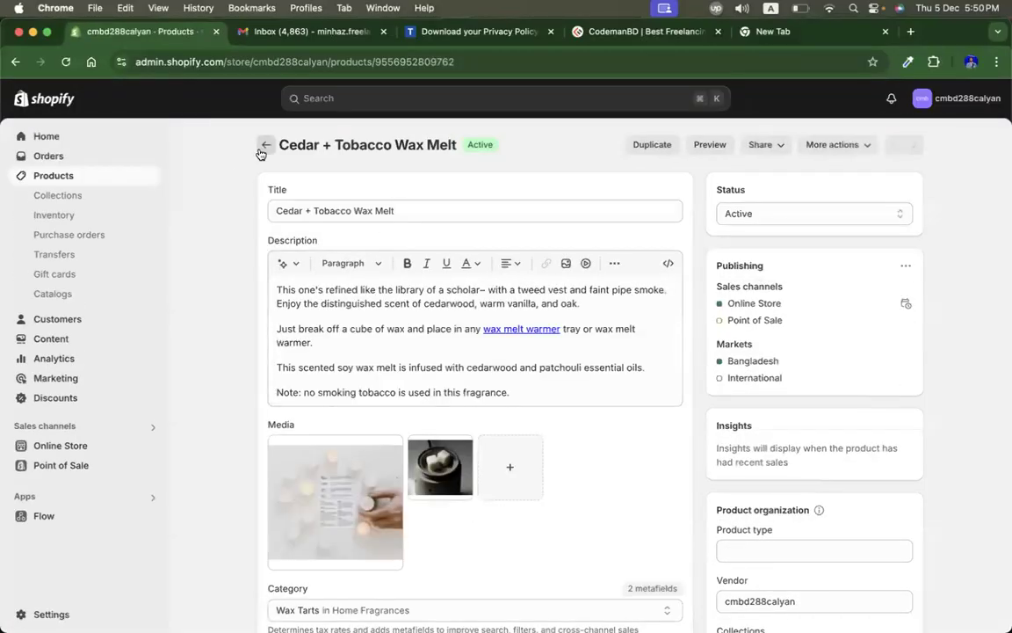
{"action": "left_click", "coordinate": [263, 146]}
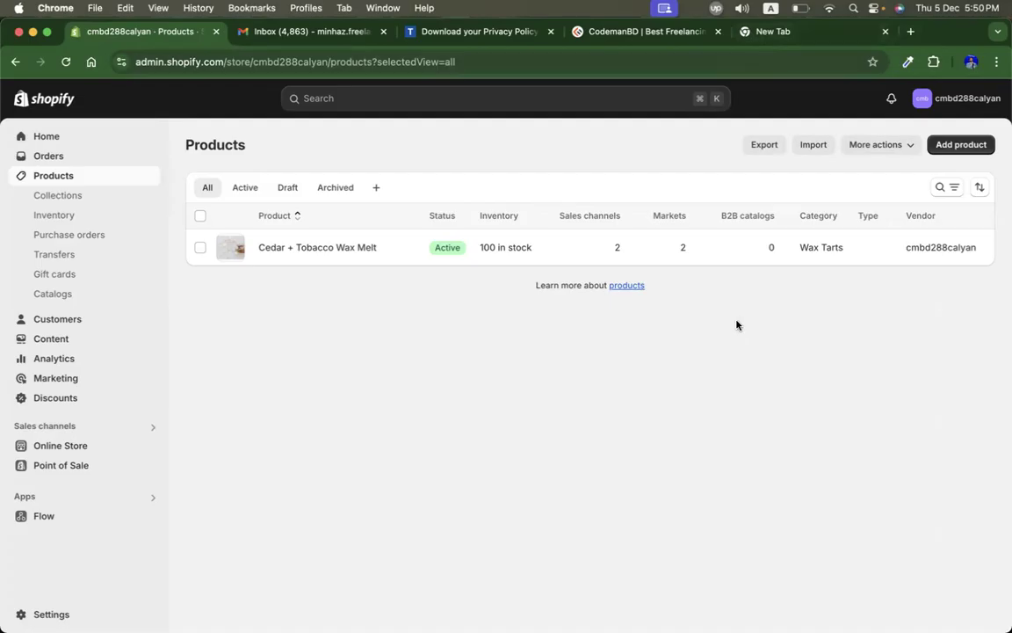
Step: Open a new browser tab, dismiss the Chrome protection popup, and search Google for turag
{"action": "left_click", "coordinate": [797, 38]}
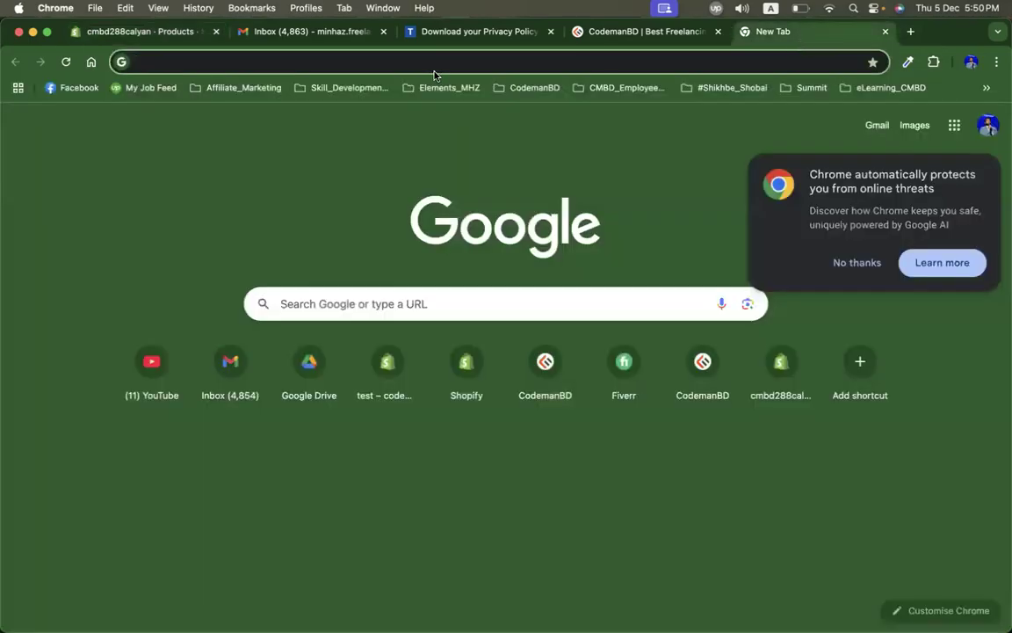
{"action": "left_click", "coordinate": [408, 63]}
{"action": "left_click", "coordinate": [958, 351]}
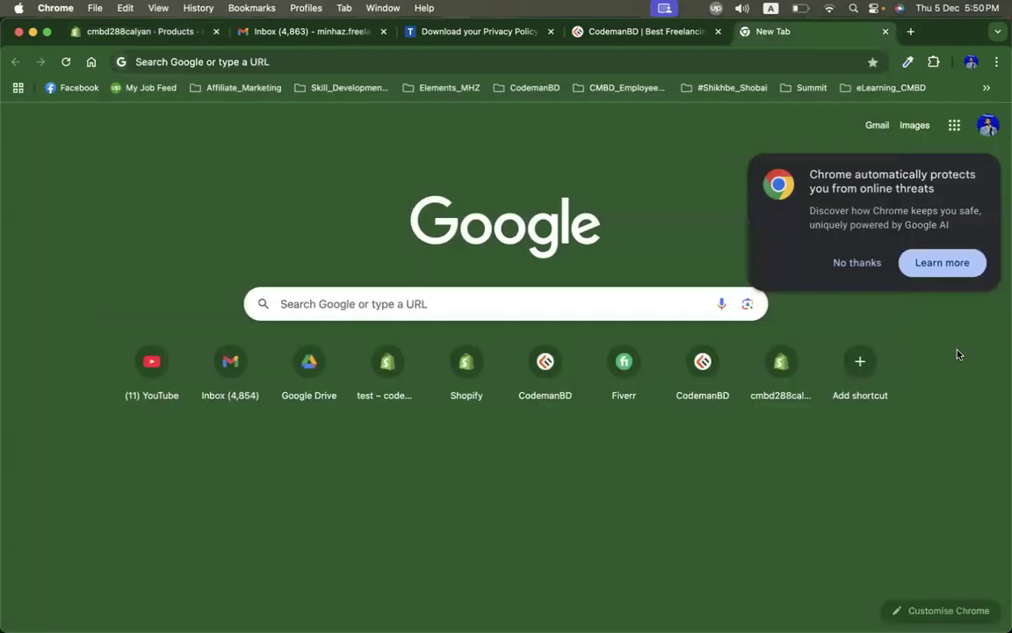
{"action": "left_click", "coordinate": [874, 270]}
{"action": "left_click", "coordinate": [498, 63]}
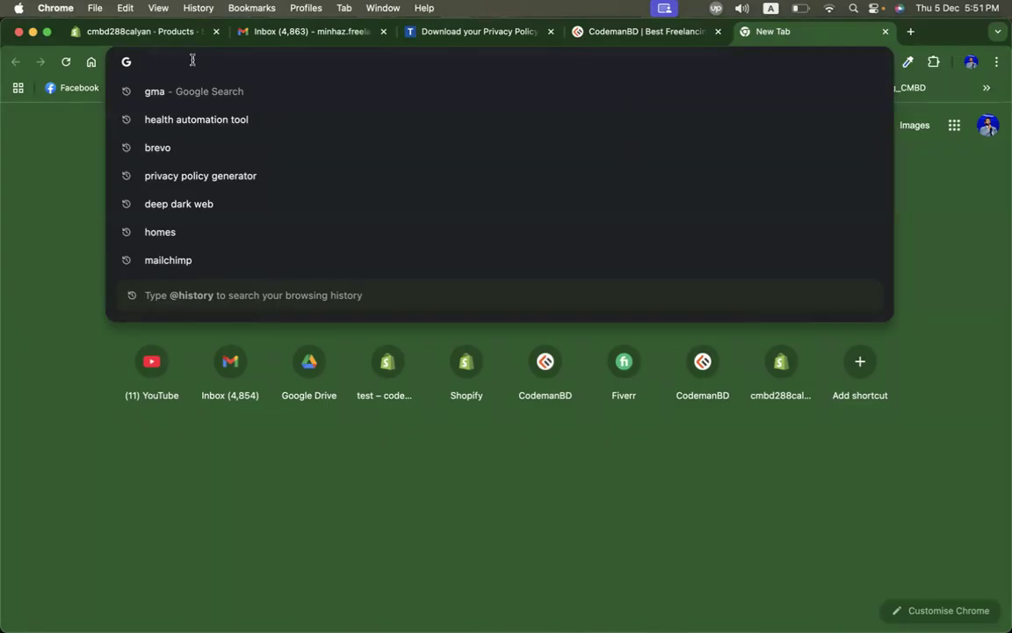
{"action": "type", "text": "tura"}
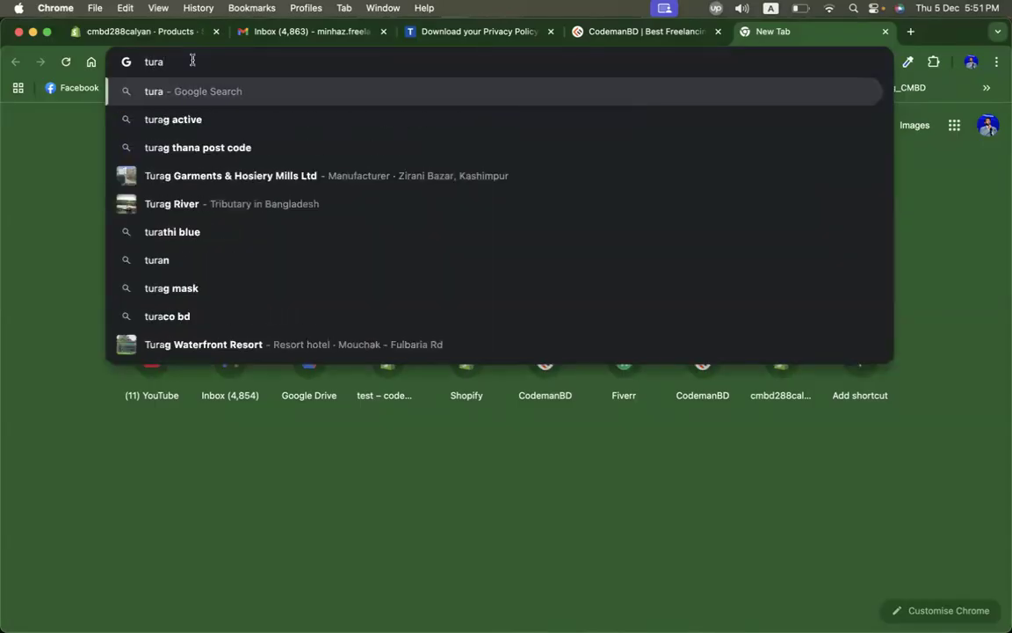
{"action": "key", "text": "Escape"}
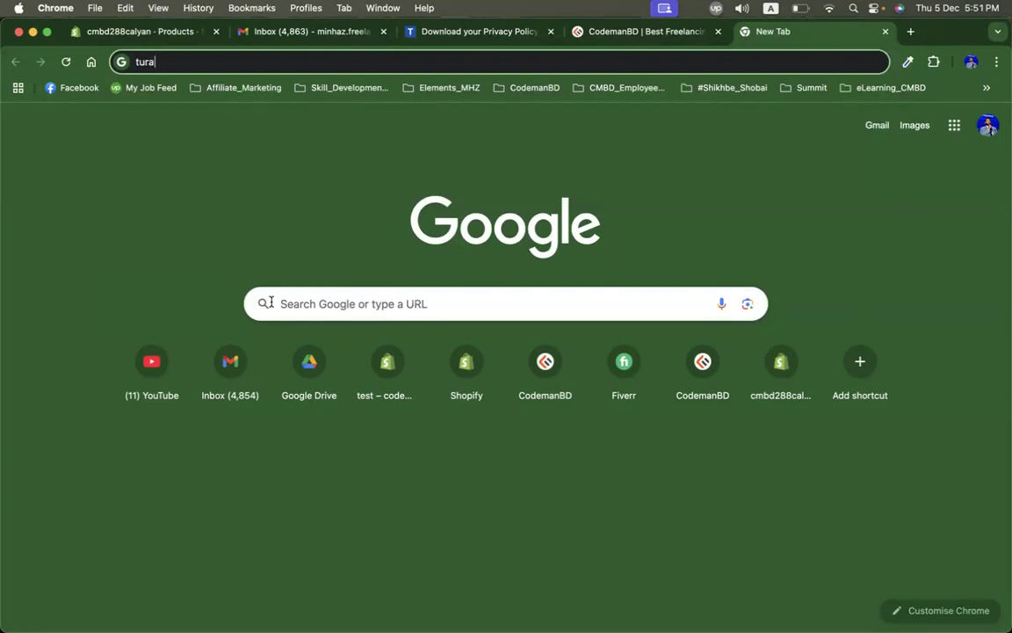
{"action": "type", "text": "g"}
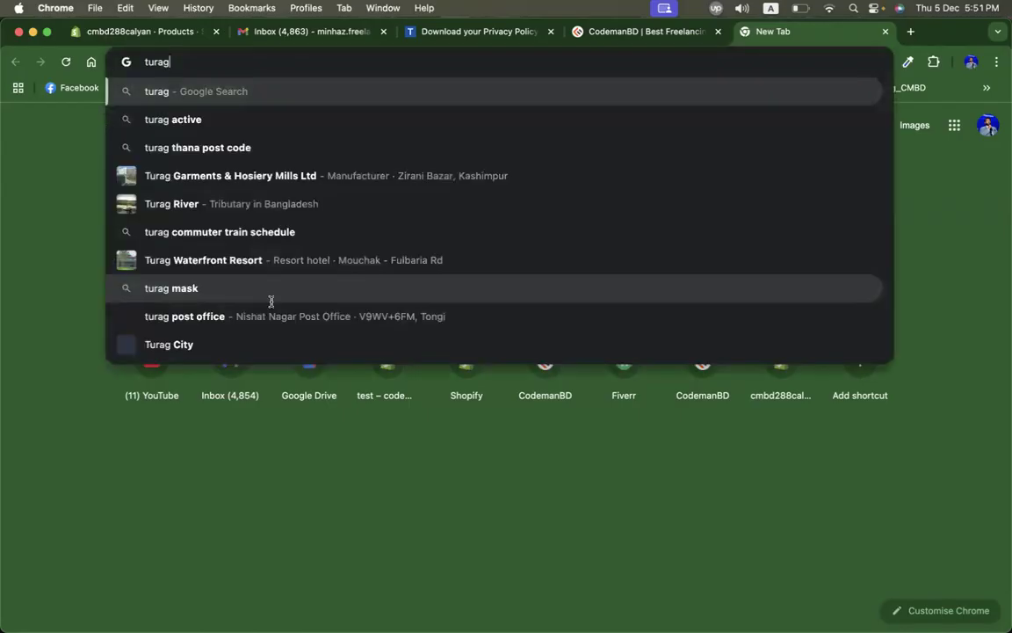
{"action": "key", "text": "Return"}
Step: Open the Turaag Active website, go to Men Pants, and open the Legendary Classic Regular Fit Pant product page
{"action": "scroll", "coordinate": [347, 391], "scroll_direction": "down", "scroll_amount": 3}
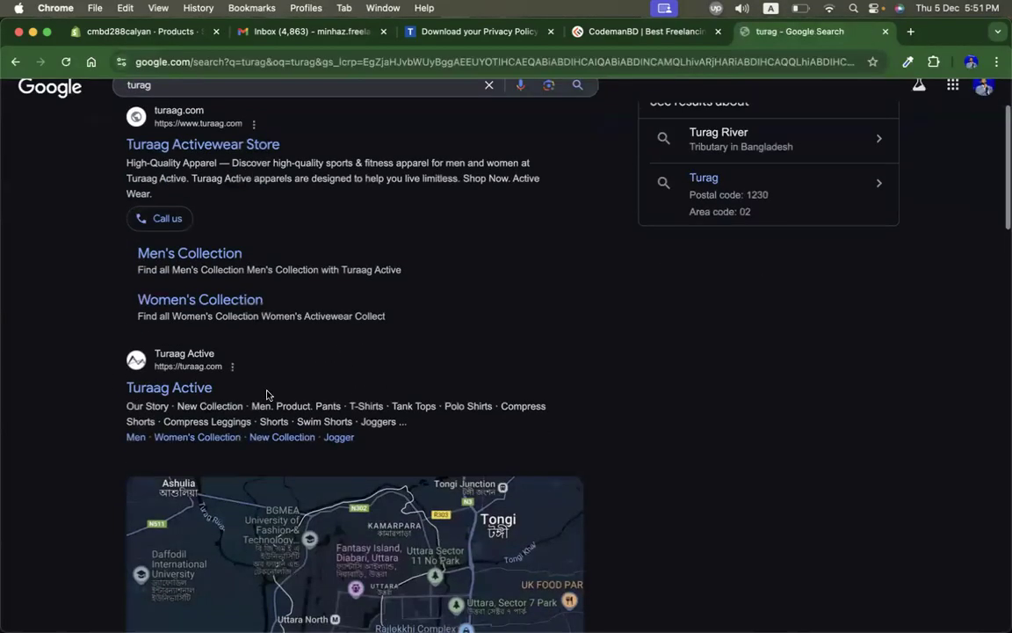
{"action": "left_click", "coordinate": [190, 388]}
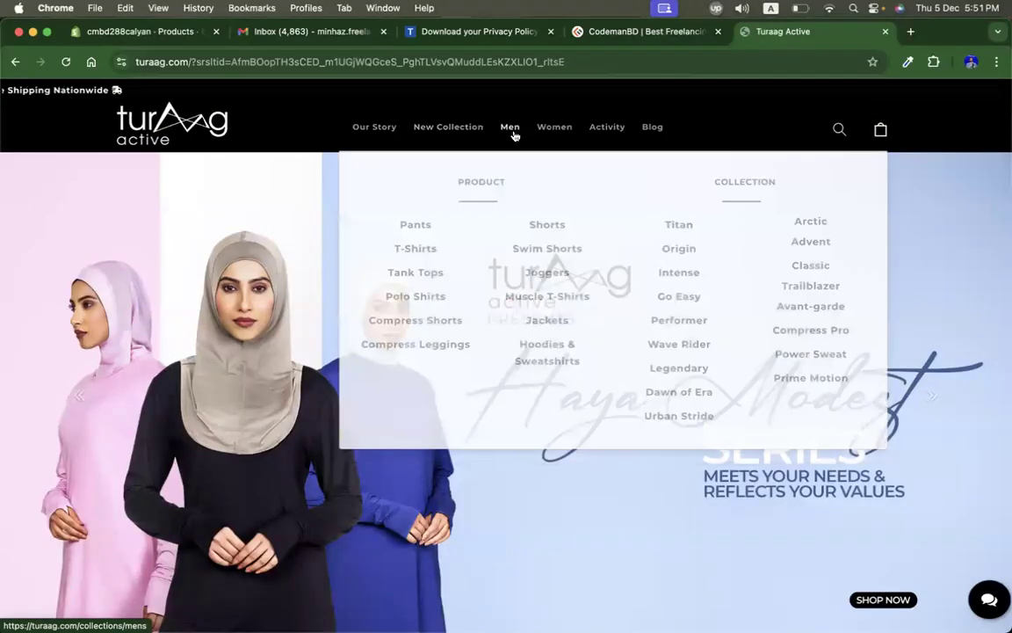
{"action": "left_click", "coordinate": [411, 225]}
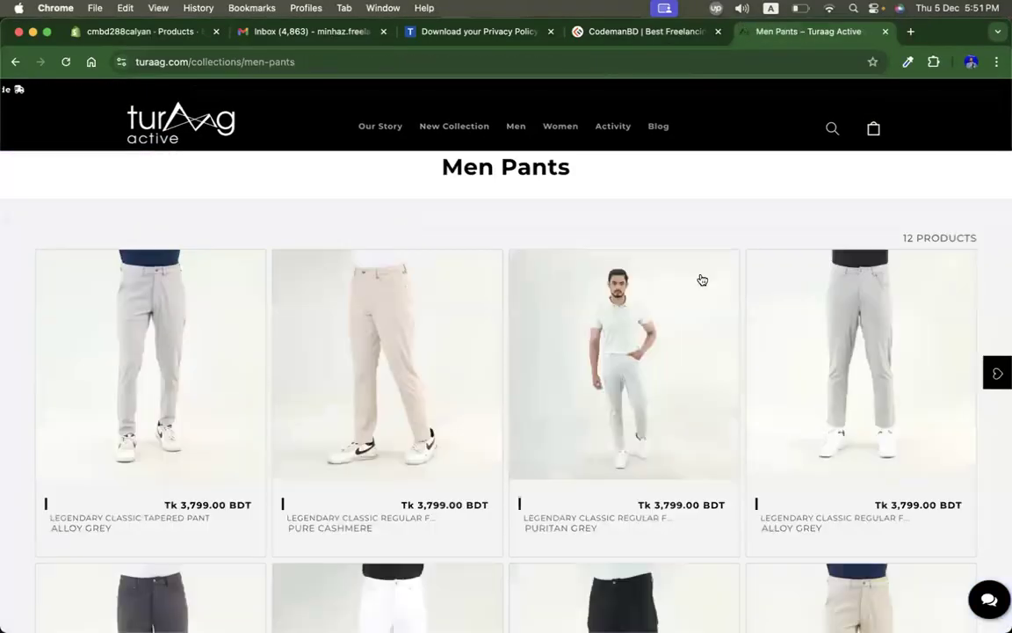
{"action": "left_click", "coordinate": [478, 330]}
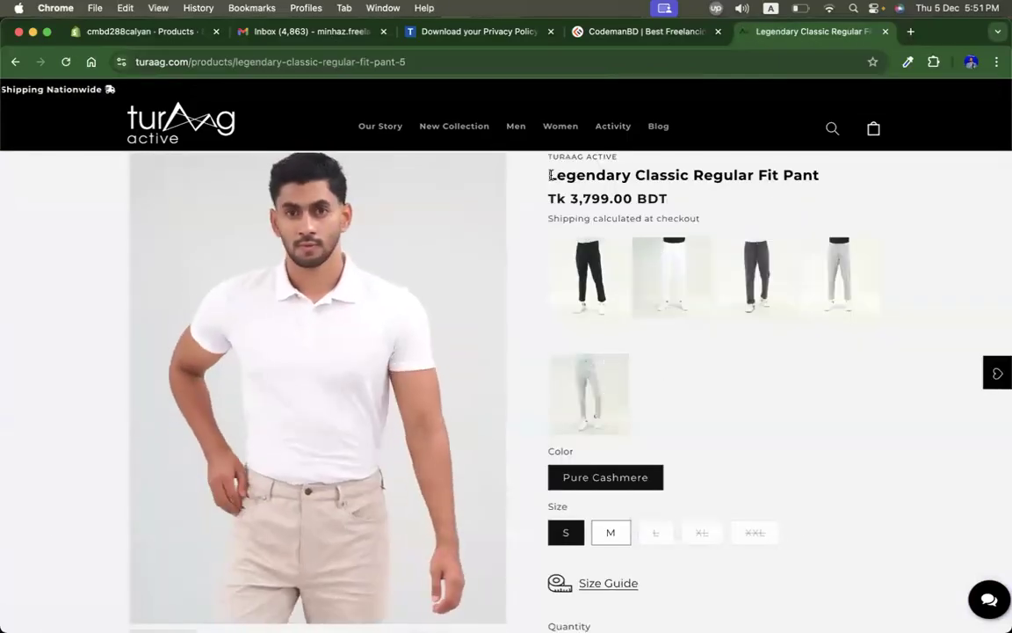
Step: Copy the product title Legendary Classic Regular Fit Pant from the product page and return to the Shopify admin
{"action": "left_click_drag", "start_coordinate": [549, 175], "coordinate": [820, 175]}
{"action": "key", "text": "super+c"}
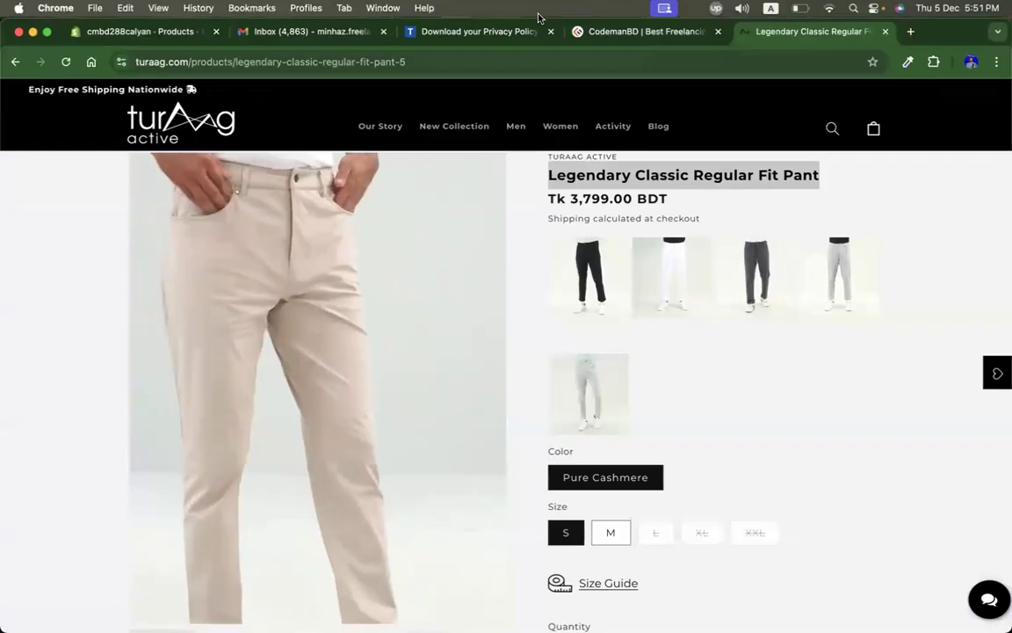
{"action": "left_click", "coordinate": [486, 33]}
{"action": "left_click", "coordinate": [323, 35]}
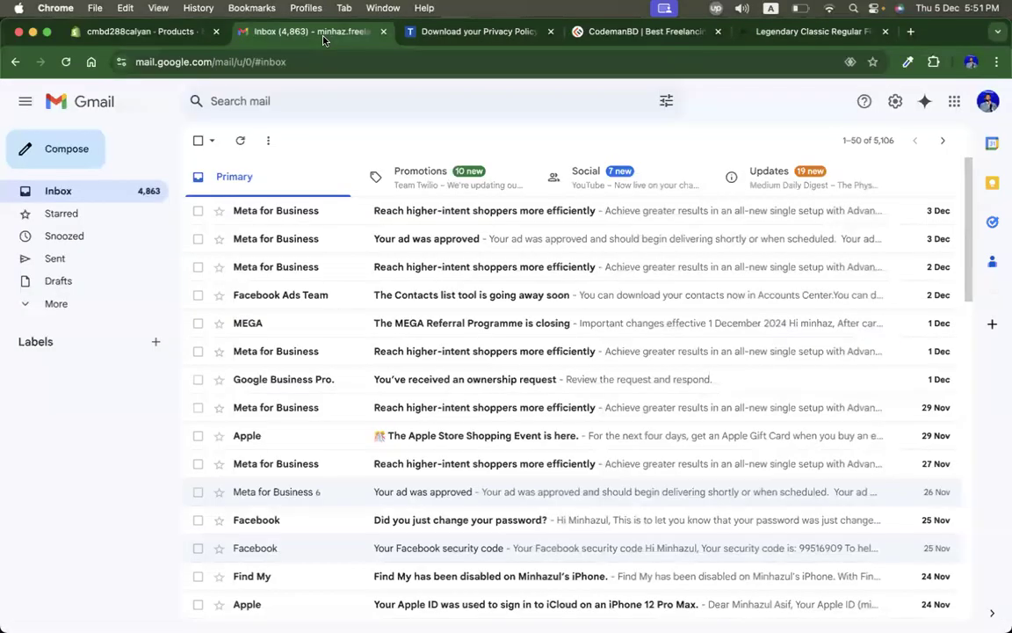
{"action": "left_click", "coordinate": [197, 33]}
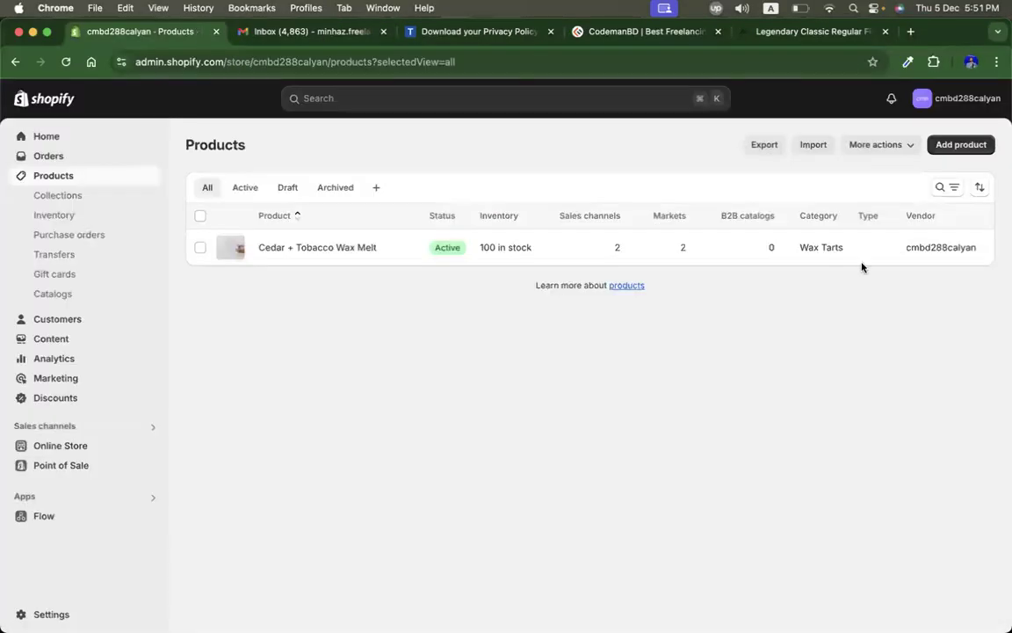
Step: Add a new product and paste Legendary Classic Regular Fit Pant as its title
{"action": "left_click", "coordinate": [956, 146]}
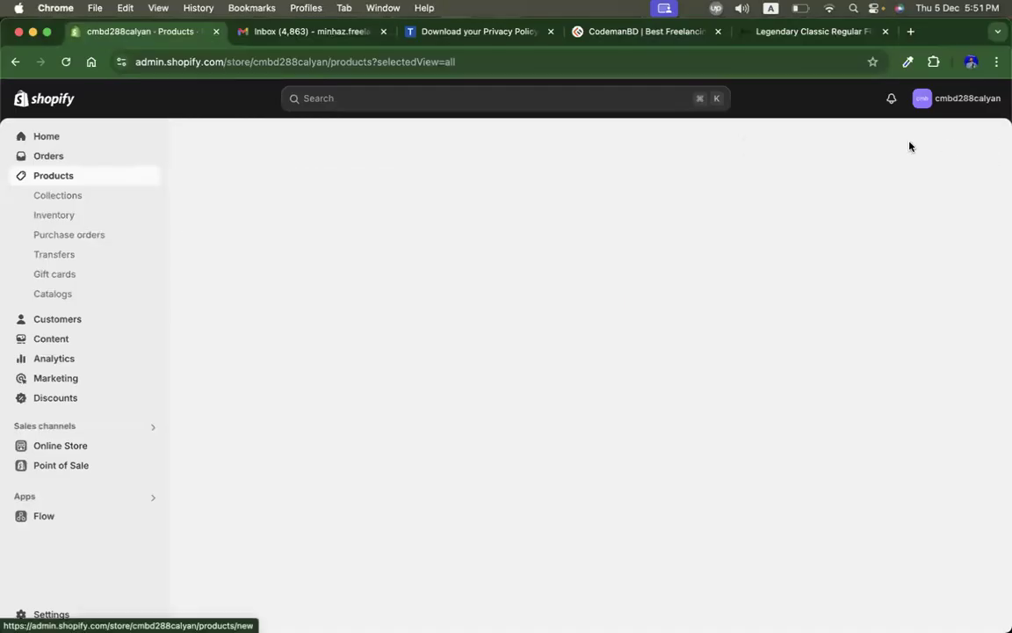
{"action": "left_click", "coordinate": [401, 214]}
{"action": "key", "text": "super+v"}
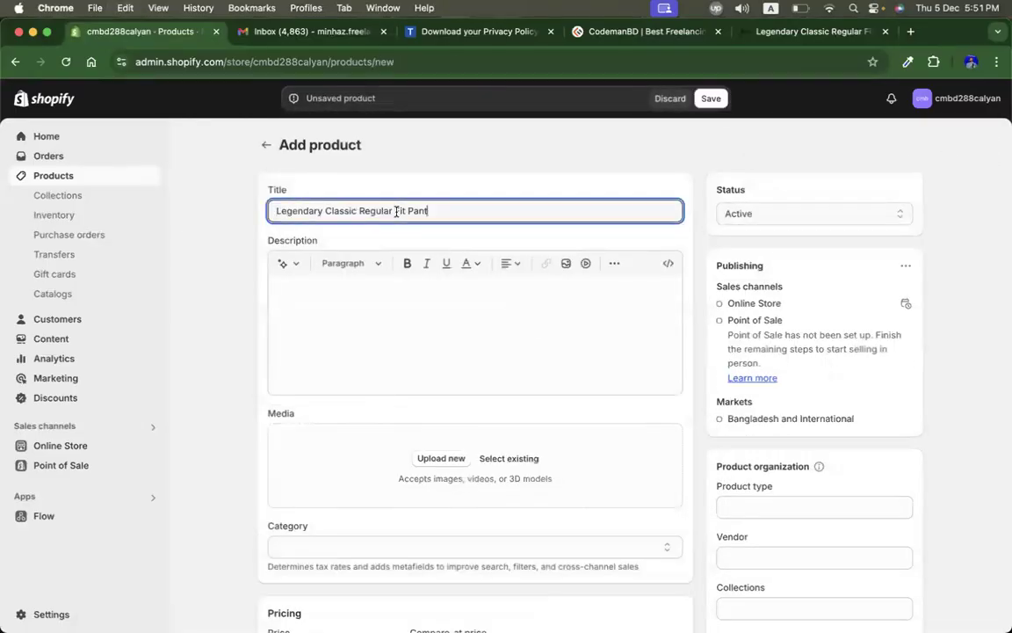
Step: Capture screenshots of two pant images from the Turaag product page gallery
{"action": "left_click", "coordinate": [815, 32]}
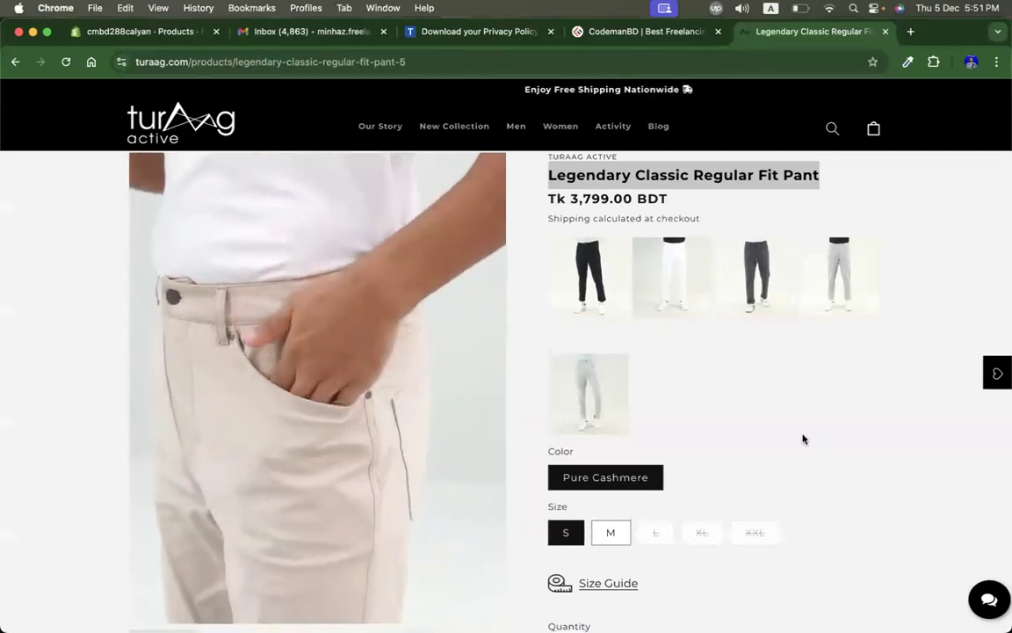
{"action": "scroll", "coordinate": [778, 417], "scroll_direction": "down", "scroll_amount": 5}
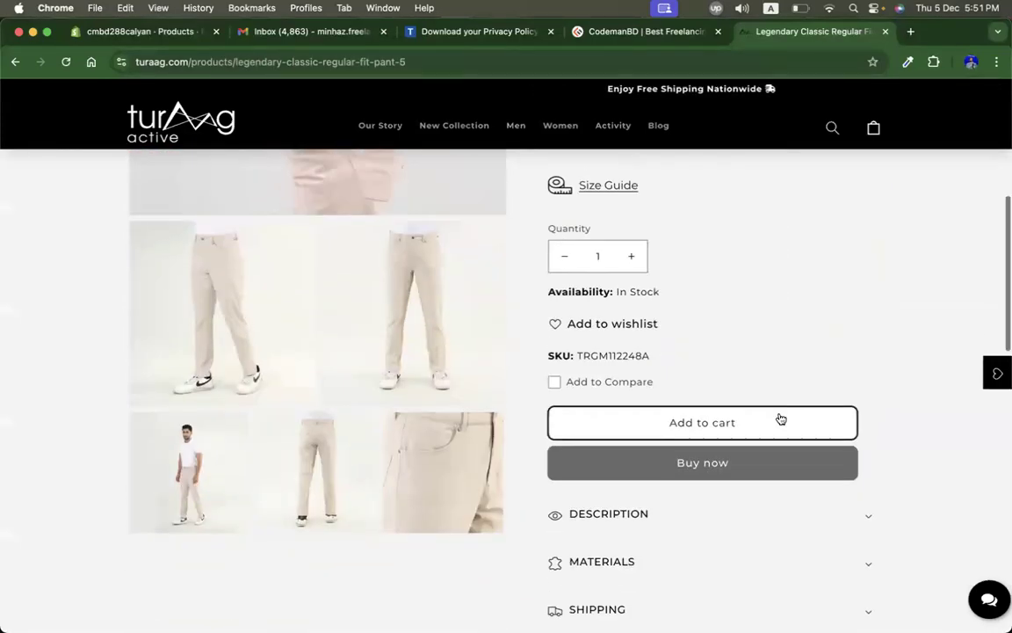
{"action": "key", "text": "super+shift+4"}
{"action": "left_click_drag", "start_coordinate": [132, 225], "coordinate": [295, 355]}
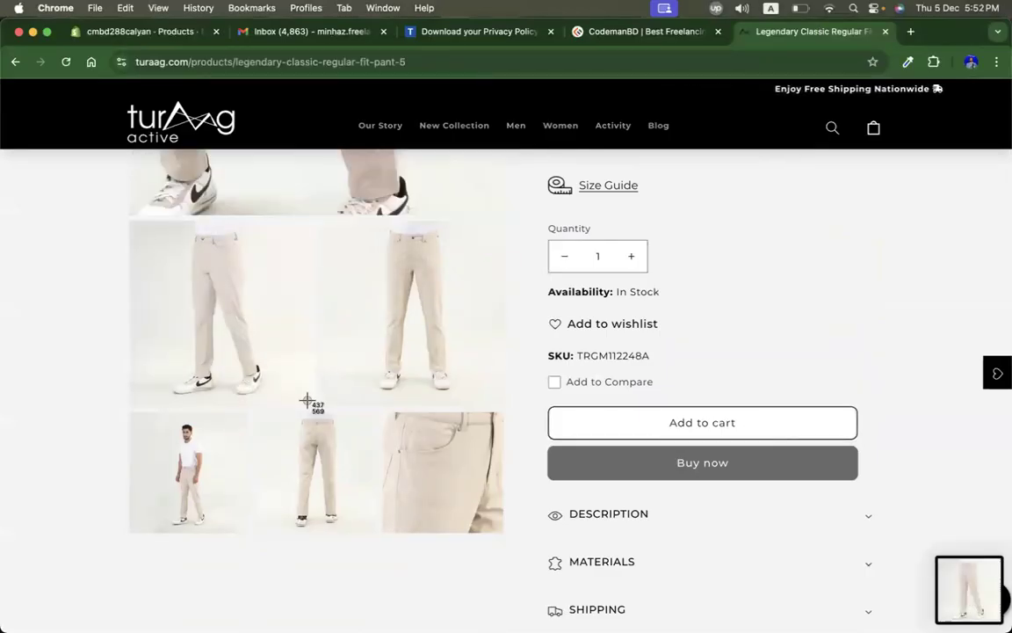
{"action": "left_click_drag", "start_coordinate": [319, 224], "coordinate": [502, 409]}
{"action": "left_click", "coordinate": [150, 32]}
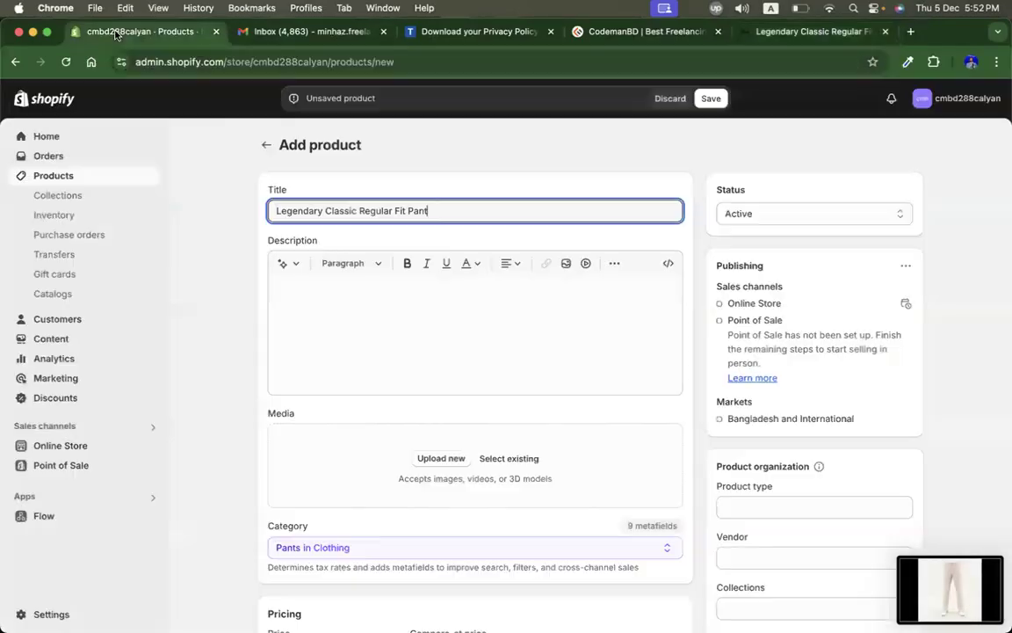
Step: Upload the two new screenshot images as the product's media
{"action": "scroll", "coordinate": [373, 430], "scroll_direction": "down", "scroll_amount": 4}
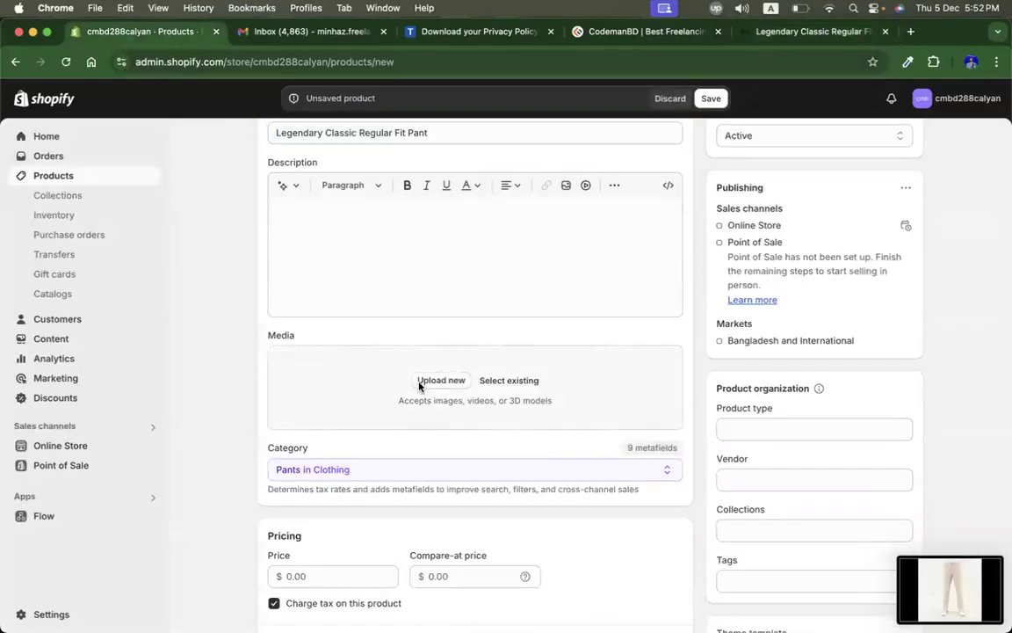
{"action": "left_click", "coordinate": [421, 384]}
{"action": "scroll", "coordinate": [150, 439], "scroll_direction": "down", "scroll_amount": 15}
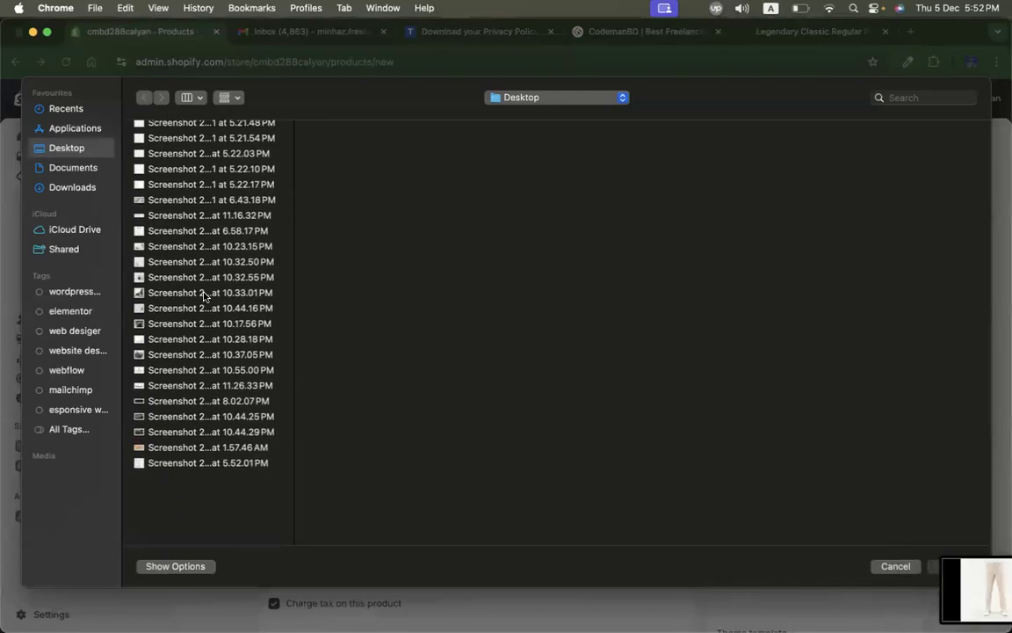
{"action": "left_click", "coordinate": [163, 516]}
{"action": "key", "text": "Down"}
{"action": "key", "text": "shift+Down"}
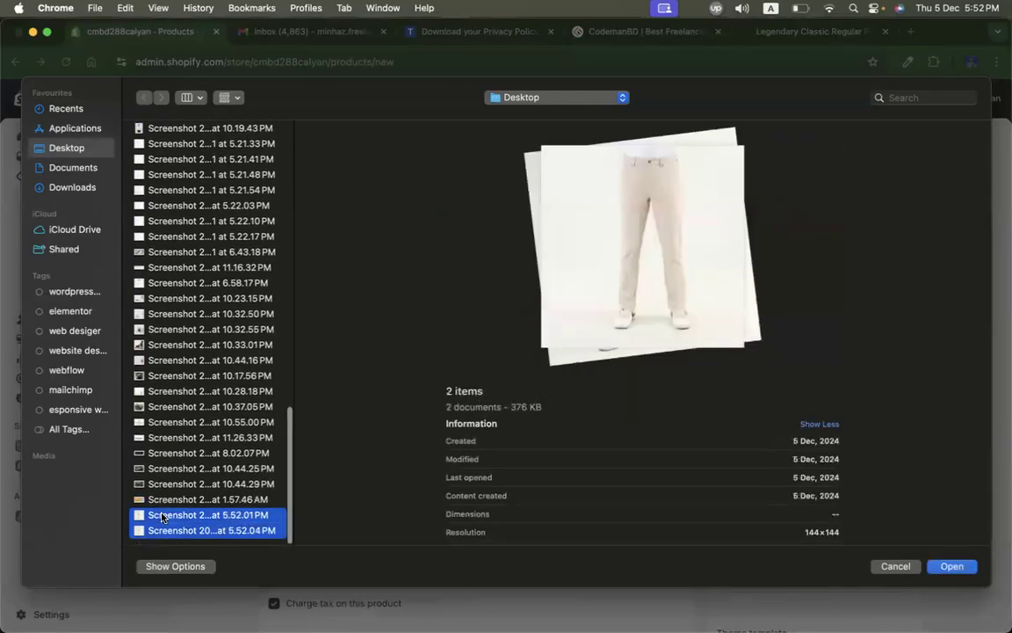
{"action": "key", "text": "Return"}
Step: Set the product price to 10.00
{"action": "scroll", "coordinate": [589, 510], "scroll_direction": "down", "scroll_amount": 5}
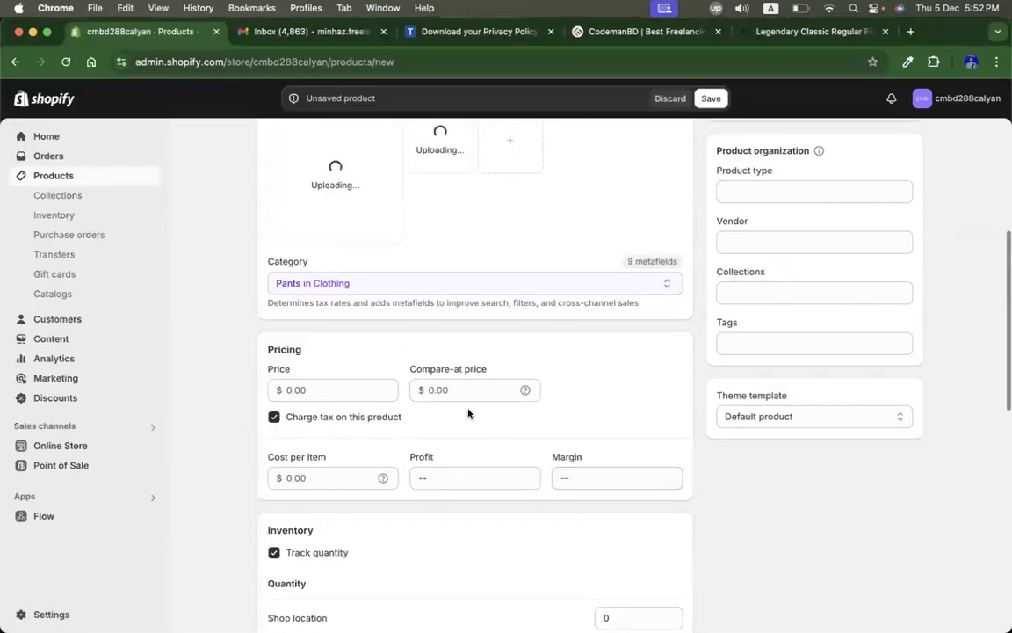
{"action": "left_click", "coordinate": [331, 391]}
{"action": "type", "text": "10"}
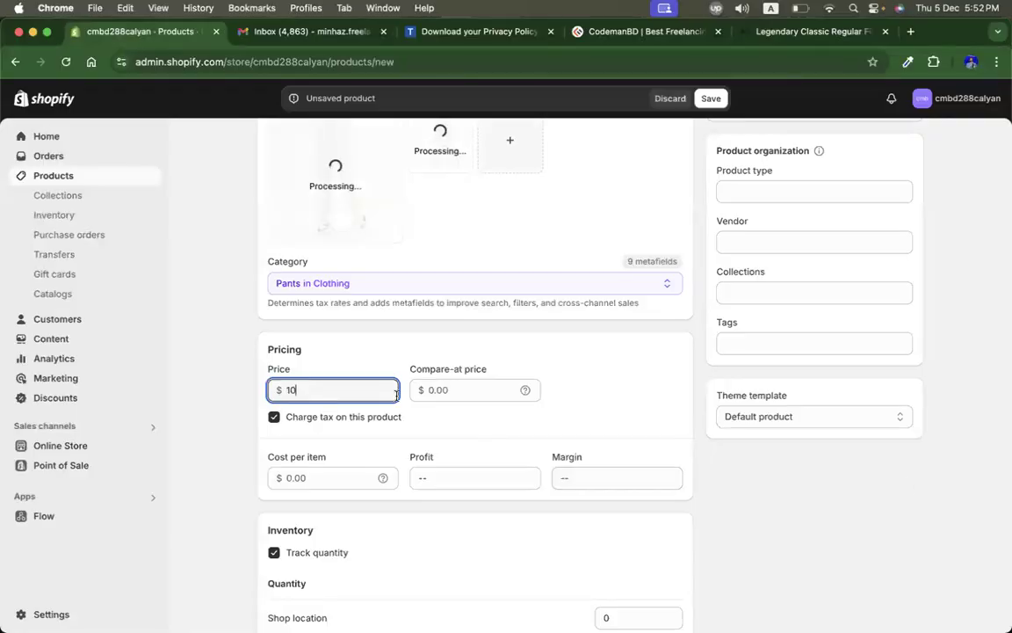
{"action": "left_click", "coordinate": [911, 486]}
Step: Set the shop location inventory quantity to 116
{"action": "scroll", "coordinate": [895, 520], "scroll_direction": "up", "scroll_amount": 6}
{"action": "scroll", "coordinate": [894, 520], "scroll_direction": "down", "scroll_amount": 4}
{"action": "scroll", "coordinate": [786, 452], "scroll_direction": "up", "scroll_amount": 1}
{"action": "scroll", "coordinate": [786, 454], "scroll_direction": "down", "scroll_amount": 5}
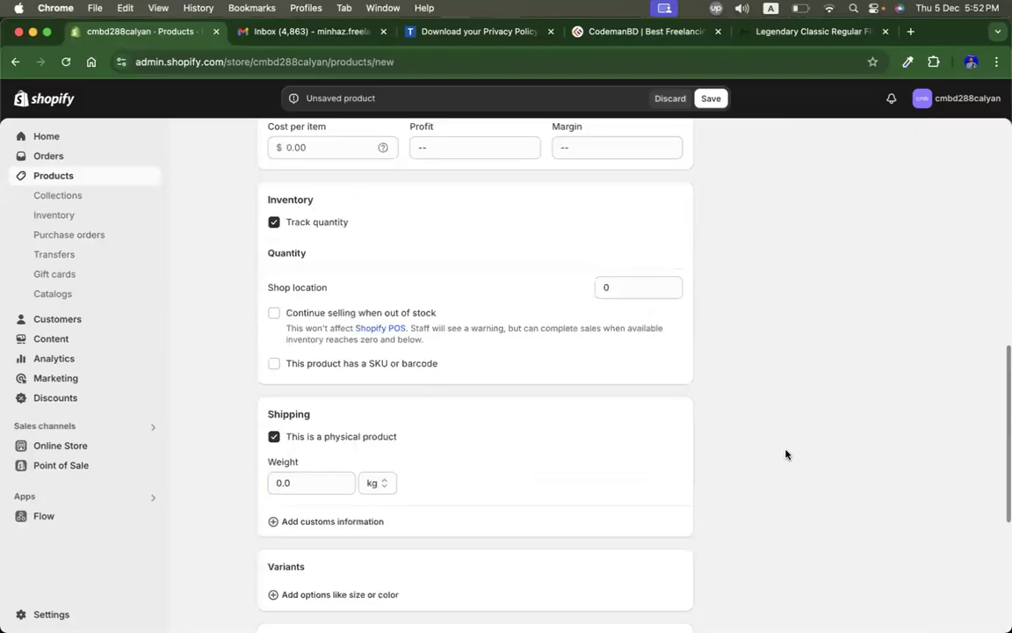
{"action": "scroll", "coordinate": [786, 454], "scroll_direction": "up", "scroll_amount": 7}
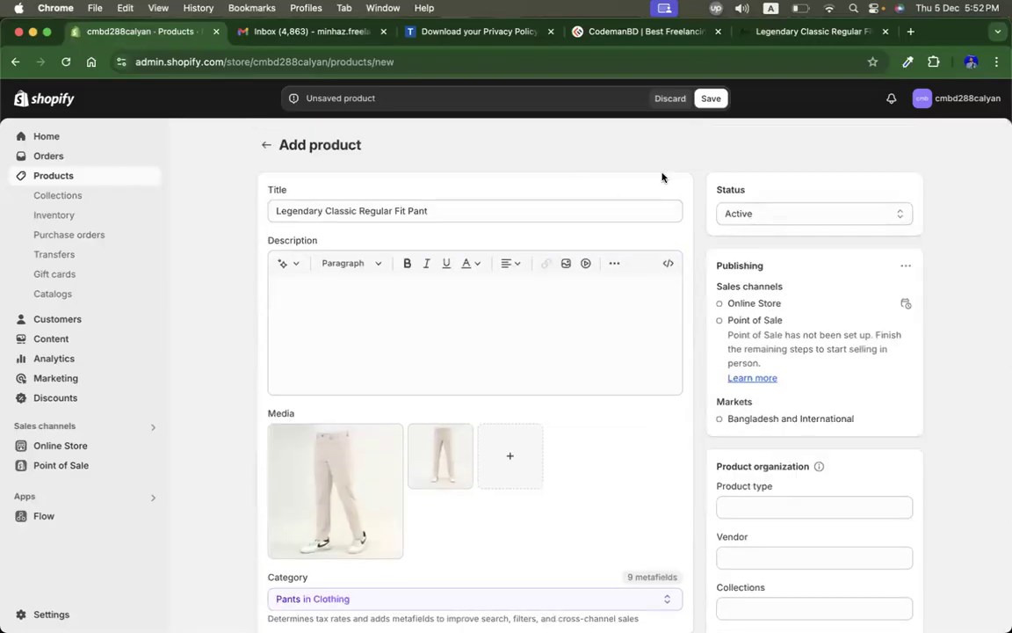
{"action": "scroll", "coordinate": [673, 412], "scroll_direction": "down", "scroll_amount": 4}
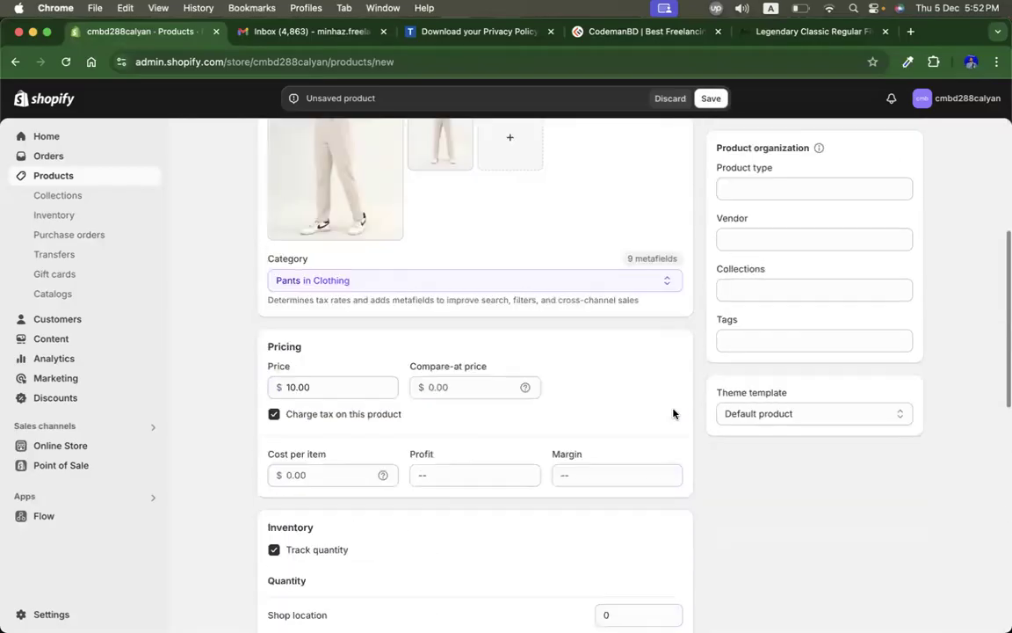
{"action": "scroll", "coordinate": [673, 413], "scroll_direction": "down", "scroll_amount": 3}
{"action": "left_click", "coordinate": [613, 406]}
{"action": "type", "text": "100"}
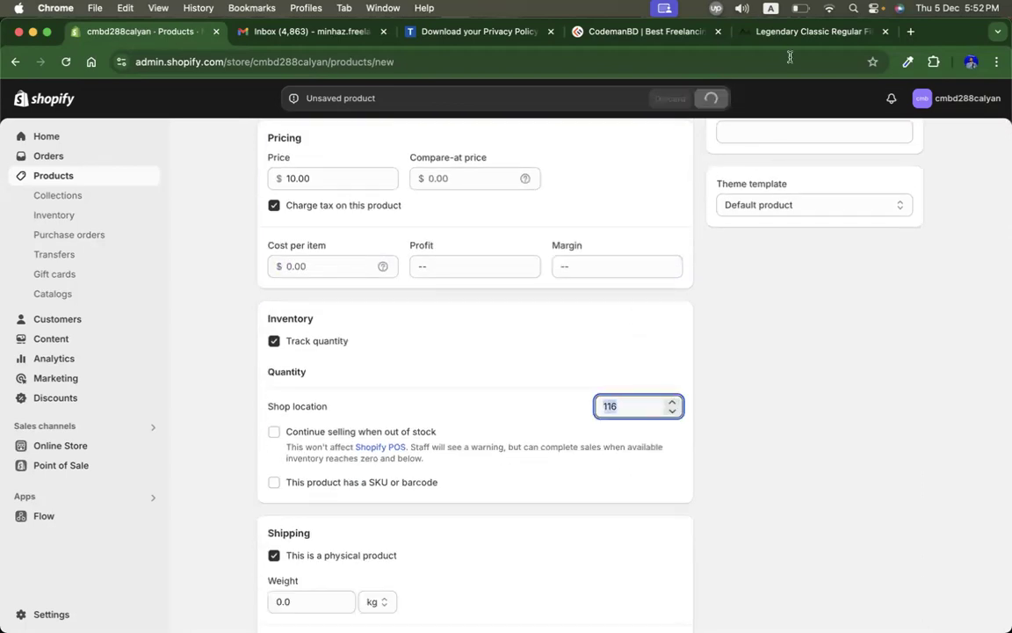
Step: Return to the Turaag site and open the Dawn of Era Travel Jogger product page from the Jogger collection
{"action": "left_click", "coordinate": [773, 31]}
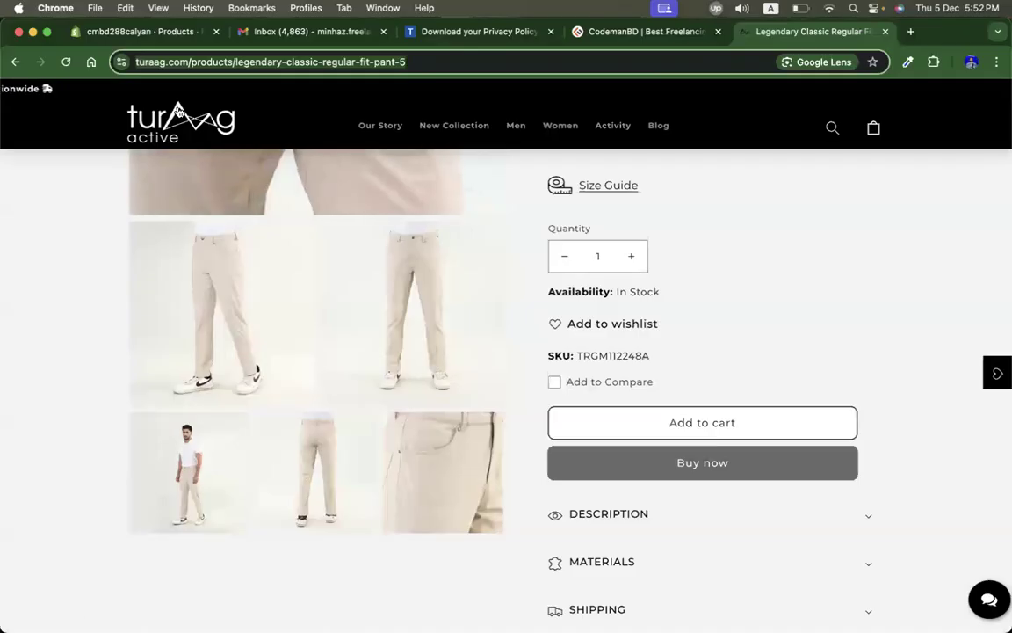
{"action": "left_click", "coordinate": [15, 62]}
{"action": "scroll", "coordinate": [409, 406], "scroll_direction": "down", "scroll_amount": 2}
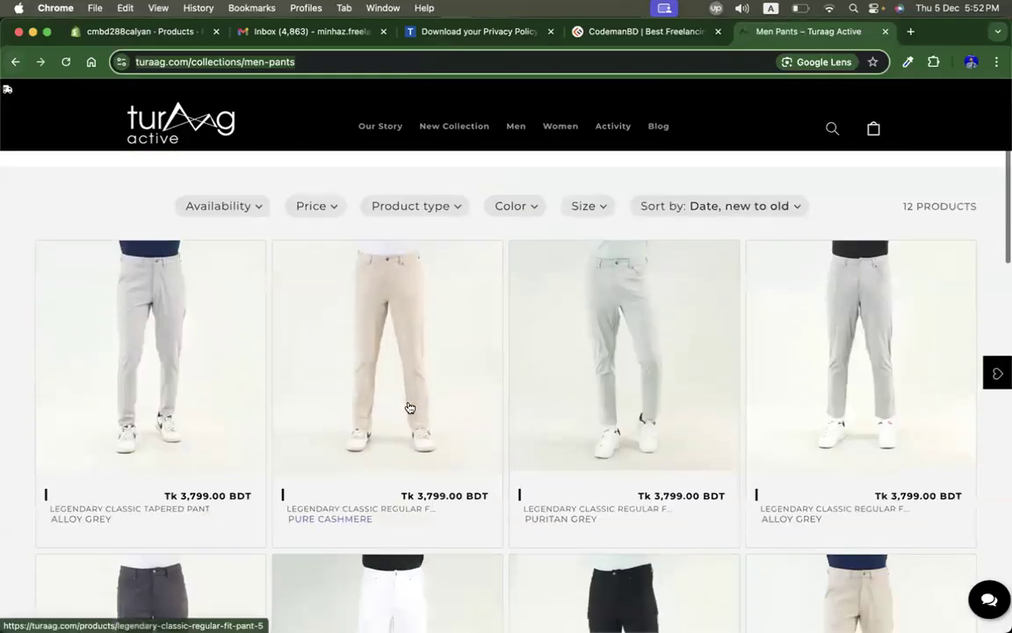
{"action": "scroll", "coordinate": [408, 407], "scroll_direction": "up", "scroll_amount": 2}
{"action": "mouse_move", "coordinate": [516, 127]}
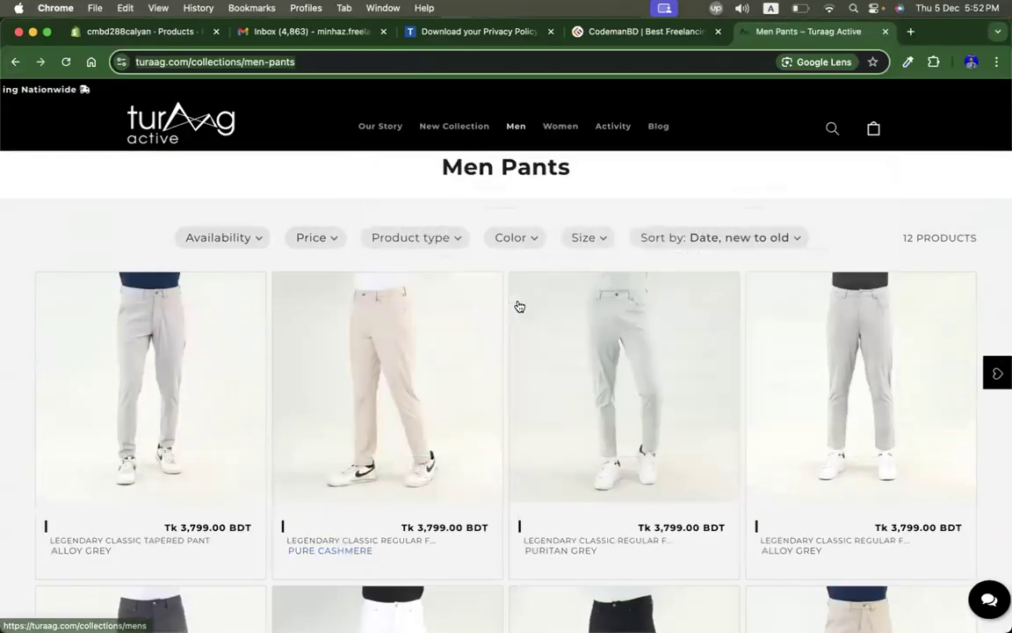
{"action": "left_click", "coordinate": [549, 280]}
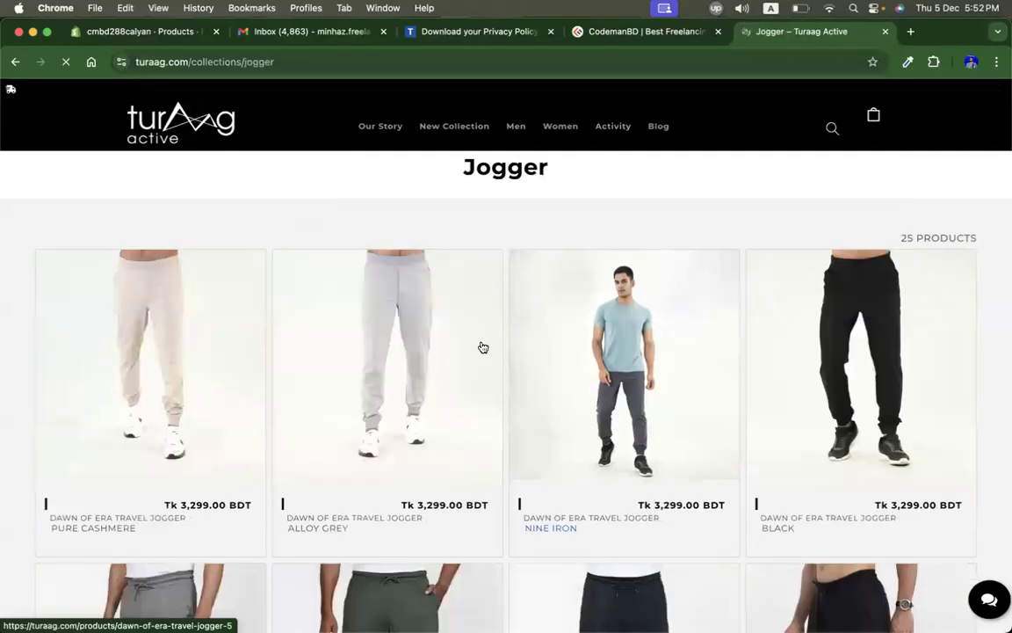
{"action": "left_click", "coordinate": [562, 418]}
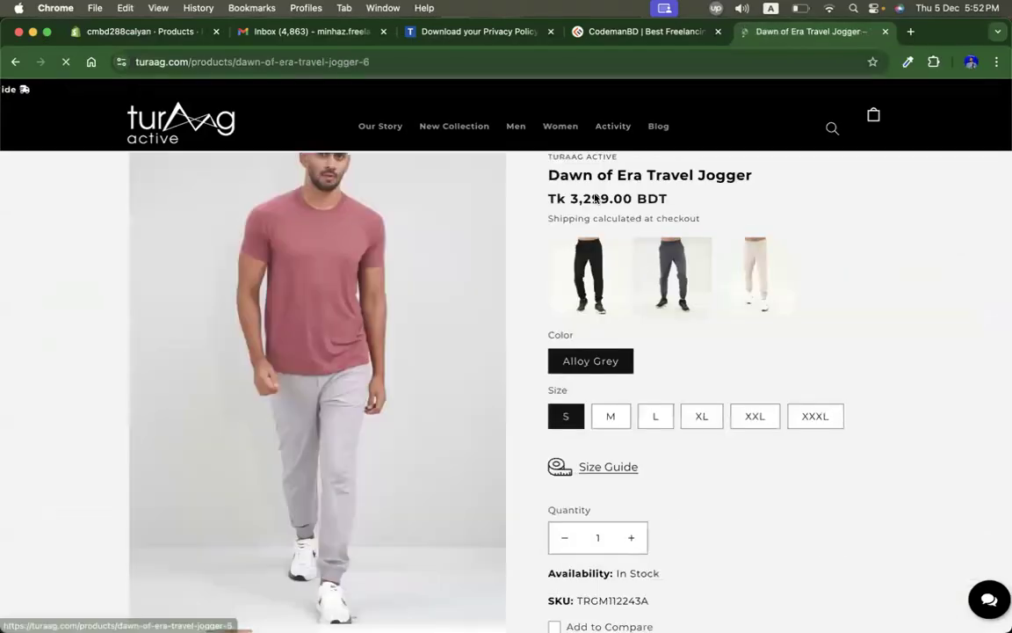
Step: Copy the Dawn of Era Travel Jogger title from the Turaag product page
{"action": "left_click_drag", "start_coordinate": [549, 174], "coordinate": [575, 187]}
{"action": "key", "text": "super+c"}
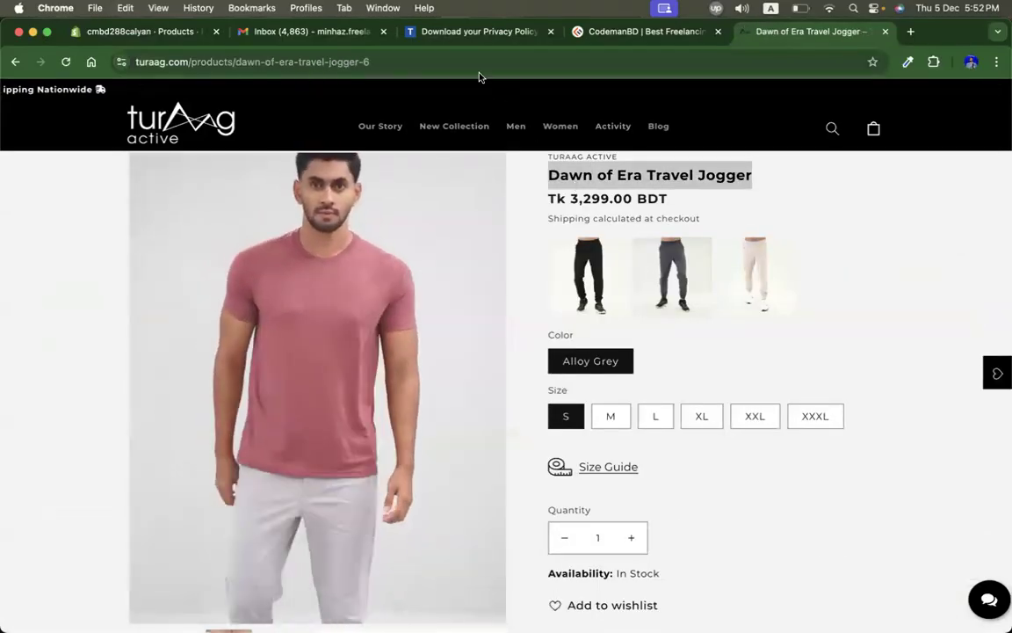
{"action": "left_click", "coordinate": [596, 31]}
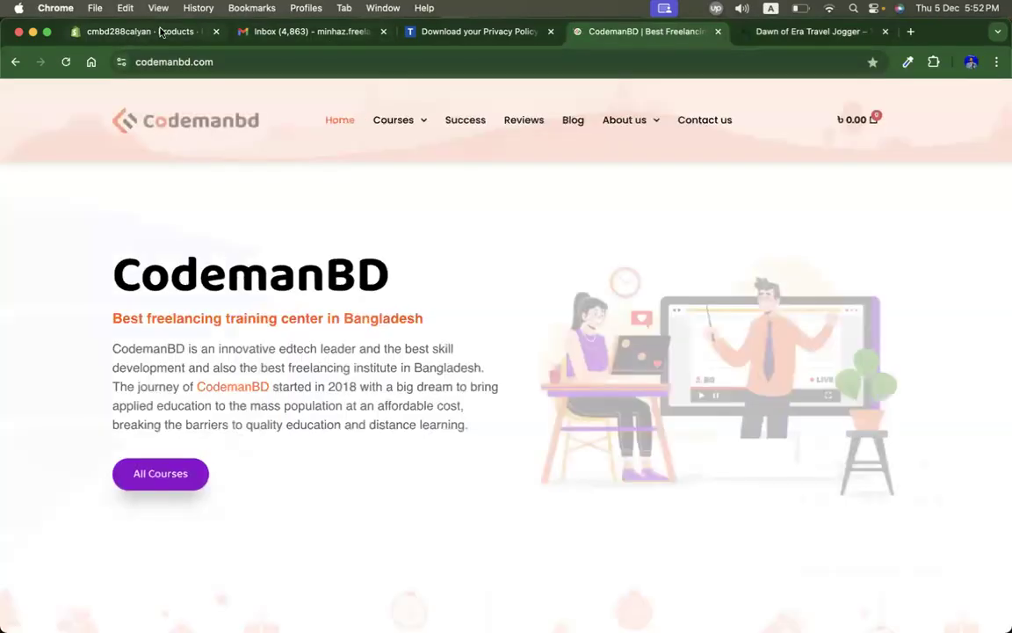
{"action": "left_click", "coordinate": [124, 33]}
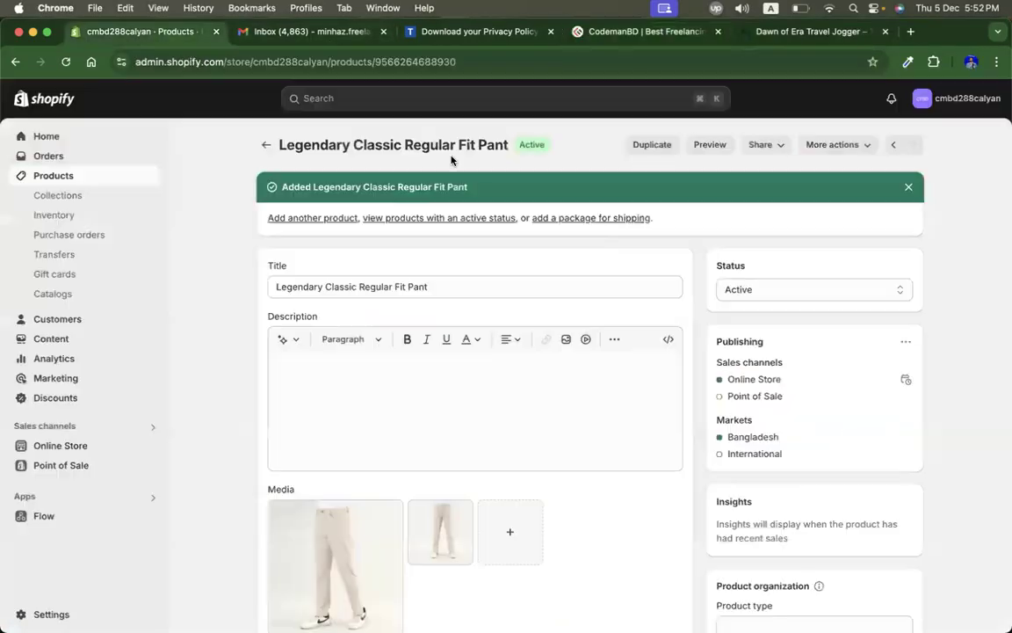
Step: Close the CodemanBD and privacy policy tabs and move the Turaag tab next to the store admin tab
{"action": "left_click", "coordinate": [718, 31]}
{"action": "left_click", "coordinate": [551, 30]}
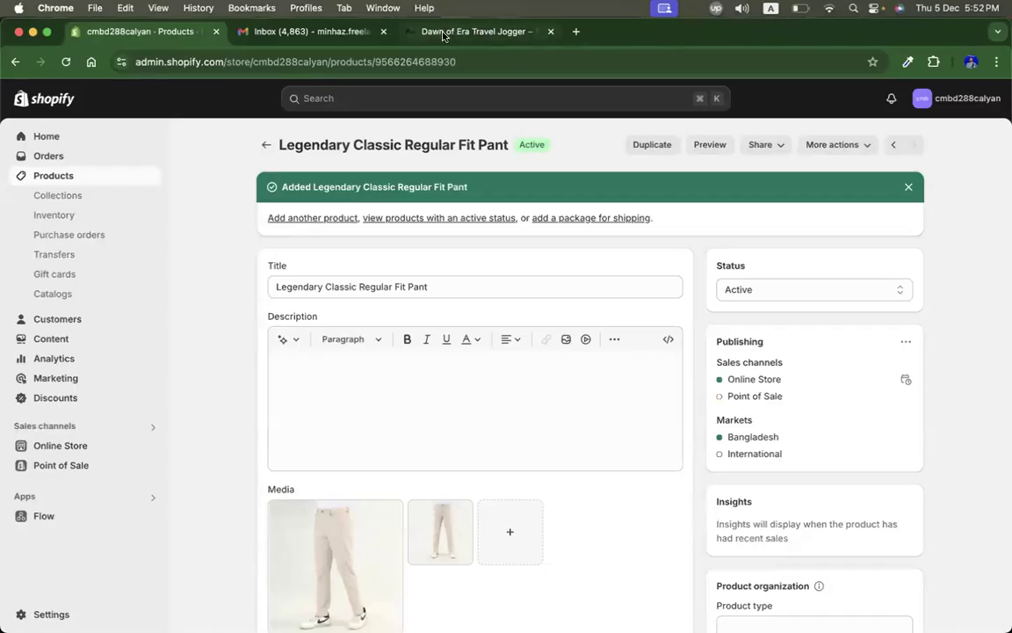
{"action": "left_click_drag", "start_coordinate": [443, 32], "coordinate": [325, 32]}
{"action": "left_click", "coordinate": [194, 31]}
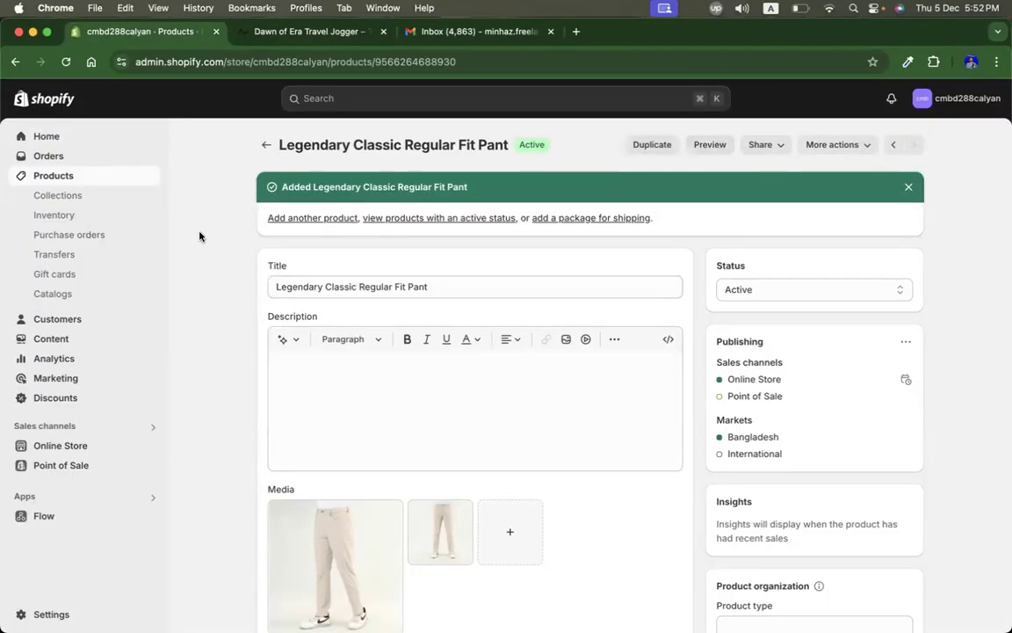
Step: Add a new product and paste Dawn of Era Travel Jogger as its title
{"action": "left_click", "coordinate": [53, 175]}
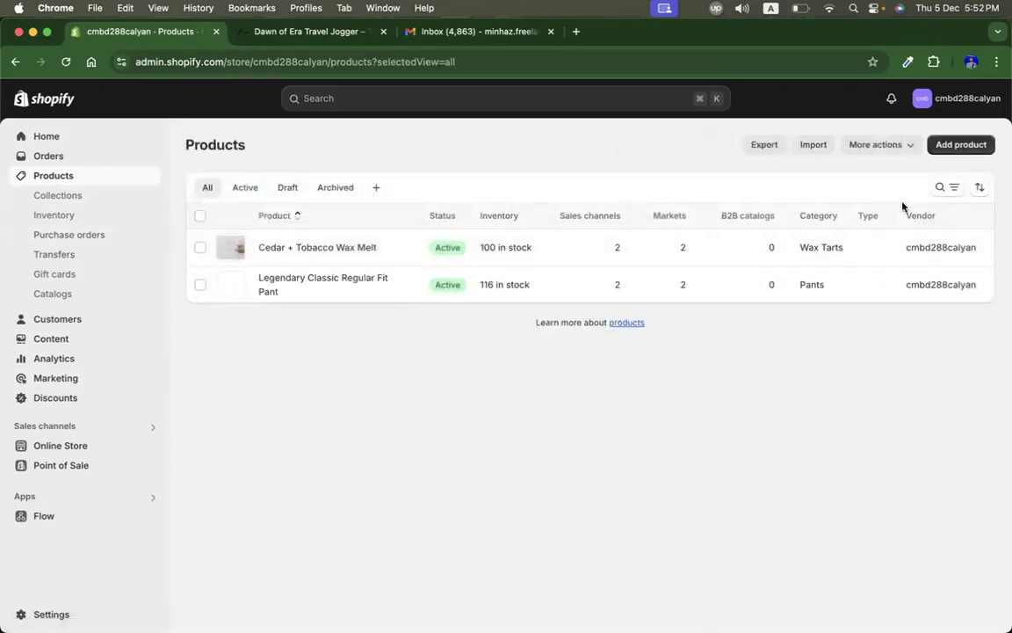
{"action": "left_click", "coordinate": [962, 144]}
{"action": "left_click", "coordinate": [435, 211]}
{"action": "key", "text": "super+v"}
Step: Capture screenshots of two gallery images of the jogger on the Turaag page
{"action": "left_click", "coordinate": [297, 32]}
{"action": "scroll", "coordinate": [625, 409], "scroll_direction": "down", "scroll_amount": 5}
{"action": "scroll", "coordinate": [625, 409], "scroll_direction": "down", "scroll_amount": 2}
{"action": "key", "text": "super+shift+4"}
{"action": "left_click_drag", "start_coordinate": [132, 202], "coordinate": [317, 381]}
{"action": "mouse_move", "coordinate": [325, 208]}
{"action": "left_mouse_down"}
{"action": "mouse_move", "coordinate": [481, 383]}
{"action": "mouse_move", "coordinate": [507, 385]}
{"action": "left_mouse_up"}
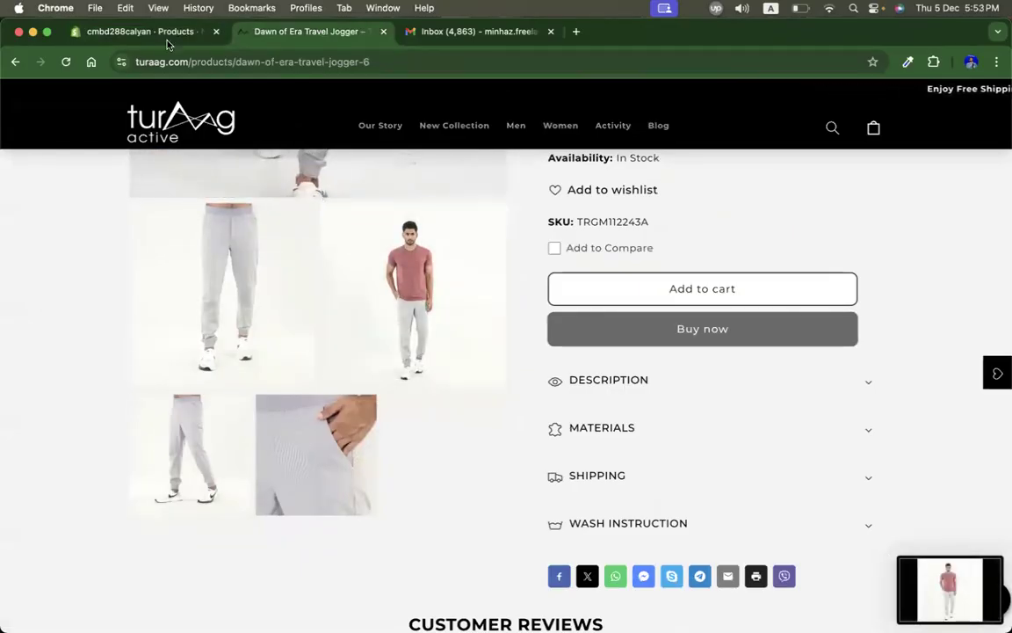
Step: Upload the two new screenshot images as the product's media
{"action": "left_click", "coordinate": [166, 32]}
{"action": "scroll", "coordinate": [479, 355], "scroll_direction": "down", "scroll_amount": 3}
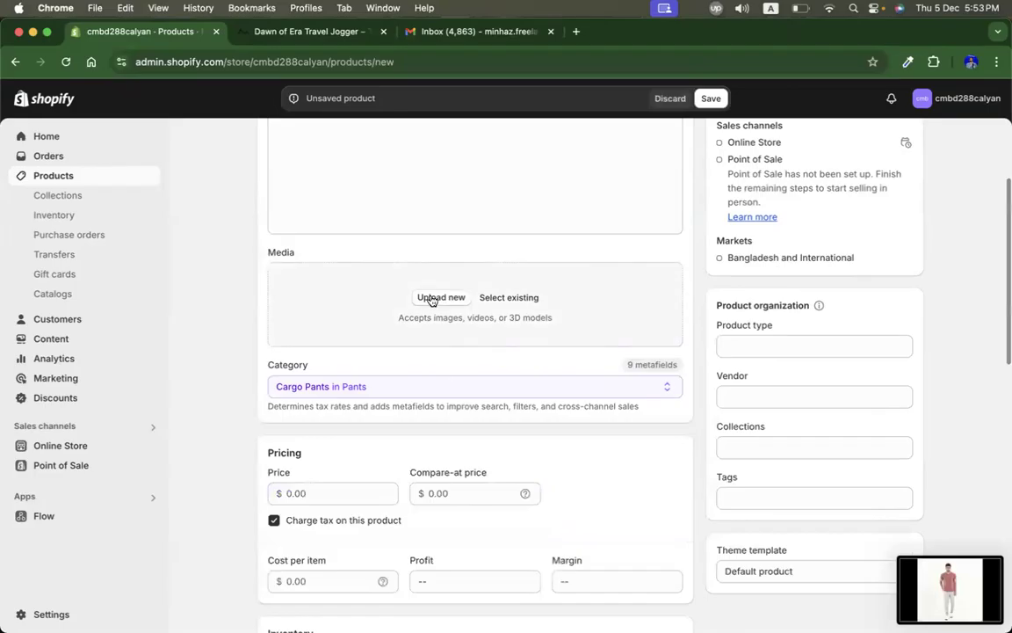
{"action": "left_click", "coordinate": [432, 296]}
{"action": "scroll", "coordinate": [279, 275], "scroll_direction": "down", "scroll_amount": 15}
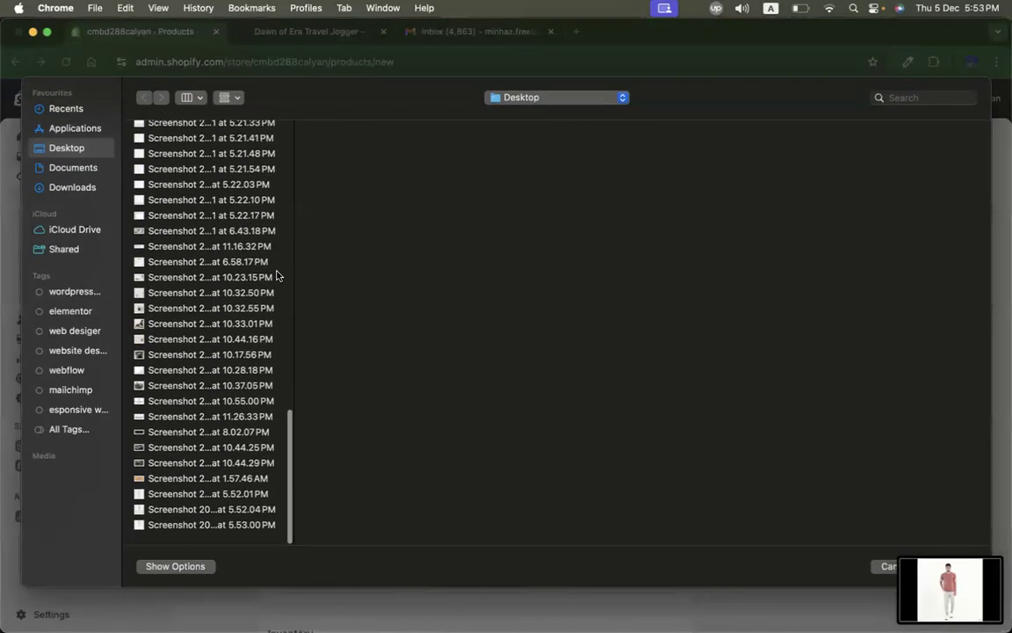
{"action": "left_click", "coordinate": [171, 513]}
{"action": "key", "text": "Down"}
{"action": "key", "text": "Down"}
{"action": "left_click", "coordinate": [171, 514], "text": "shift"}
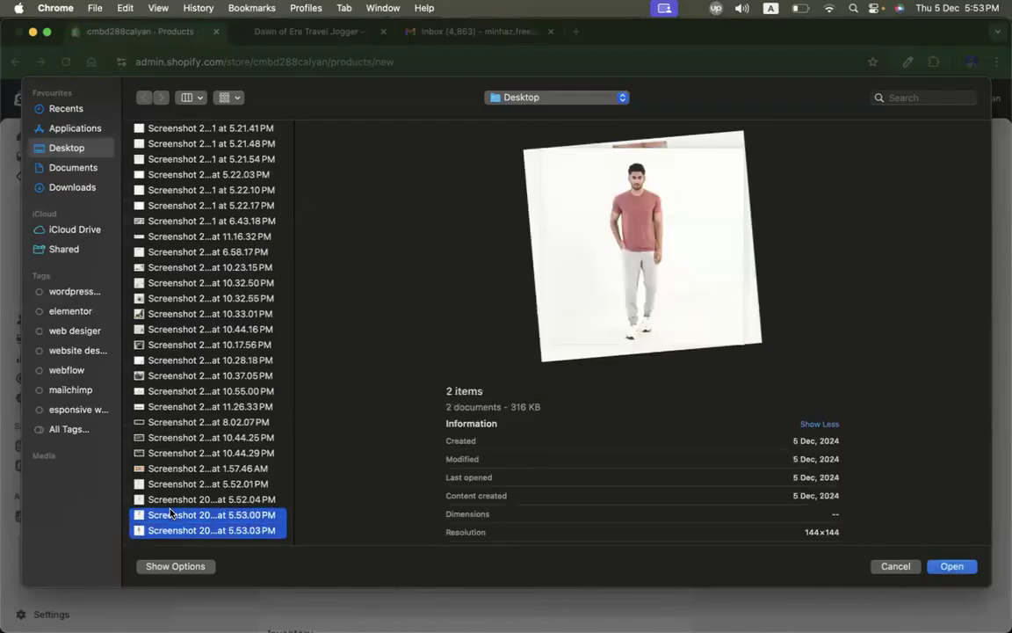
{"action": "key", "text": "Return"}
Step: Set the product price to 13
{"action": "left_click", "coordinate": [350, 543]}
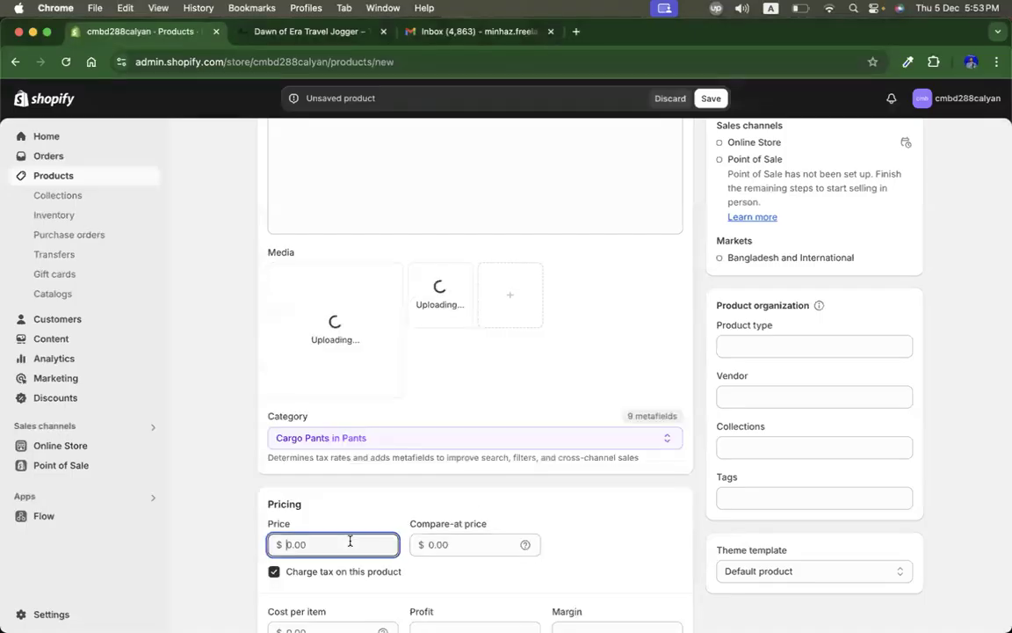
{"action": "type", "text": "13"}
Step: Set the shop location inventory quantity to 50
{"action": "scroll", "coordinate": [653, 595], "scroll_direction": "down", "scroll_amount": 5}
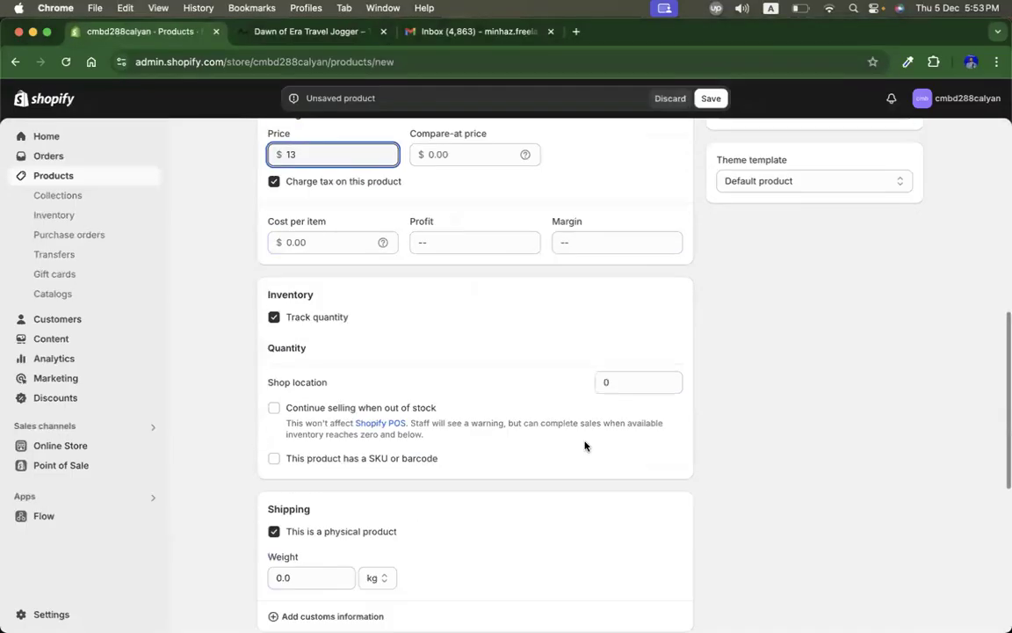
{"action": "left_click", "coordinate": [625, 379]}
{"action": "type", "text": "50"}
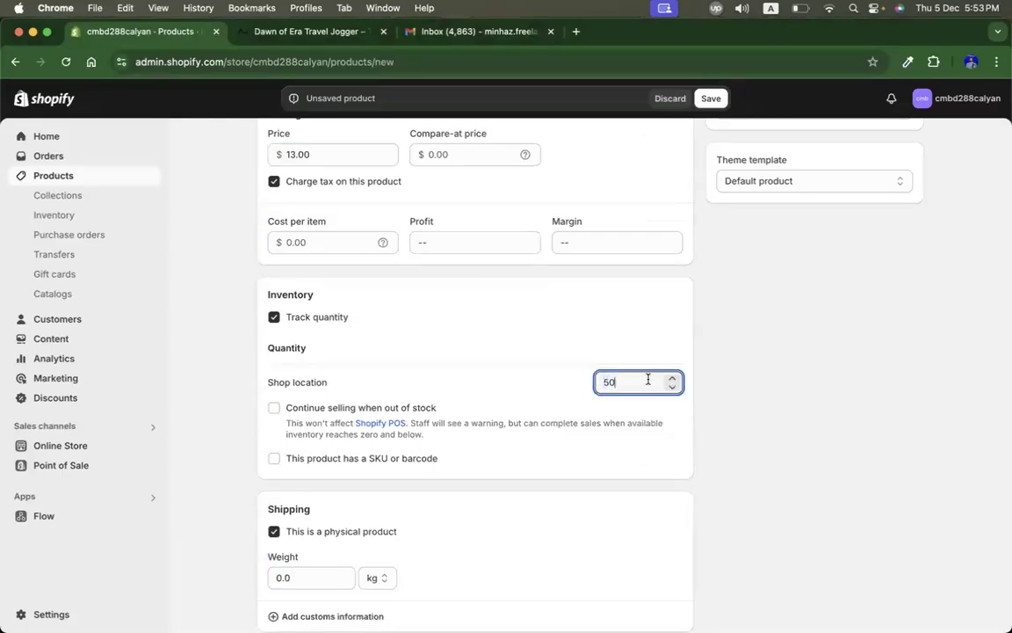
Step: Save the new product
{"action": "scroll", "coordinate": [843, 344], "scroll_direction": "up", "scroll_amount": 10}
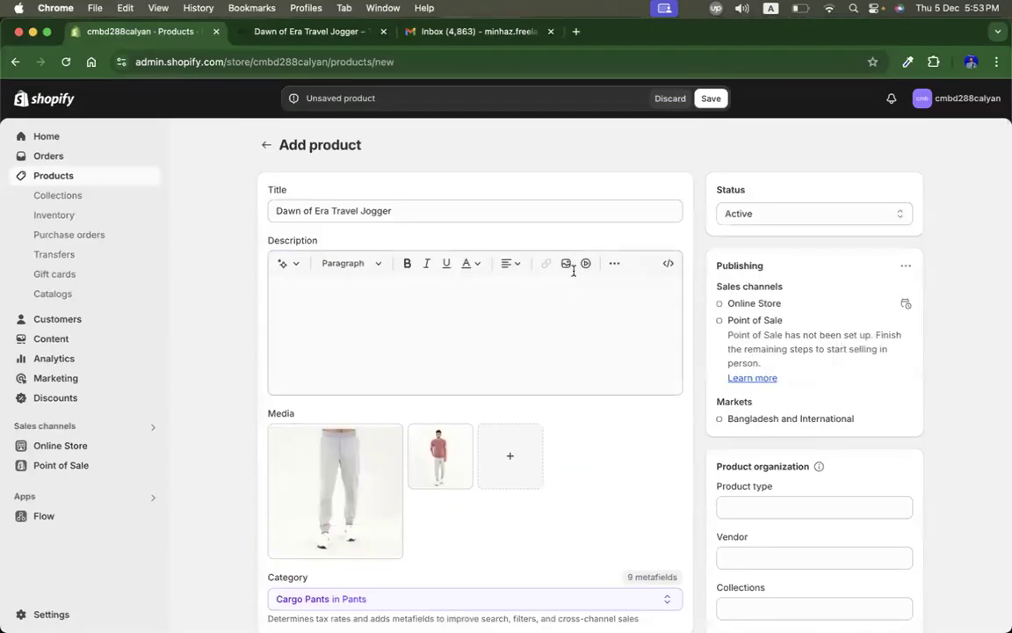
{"action": "left_click", "coordinate": [711, 99]}
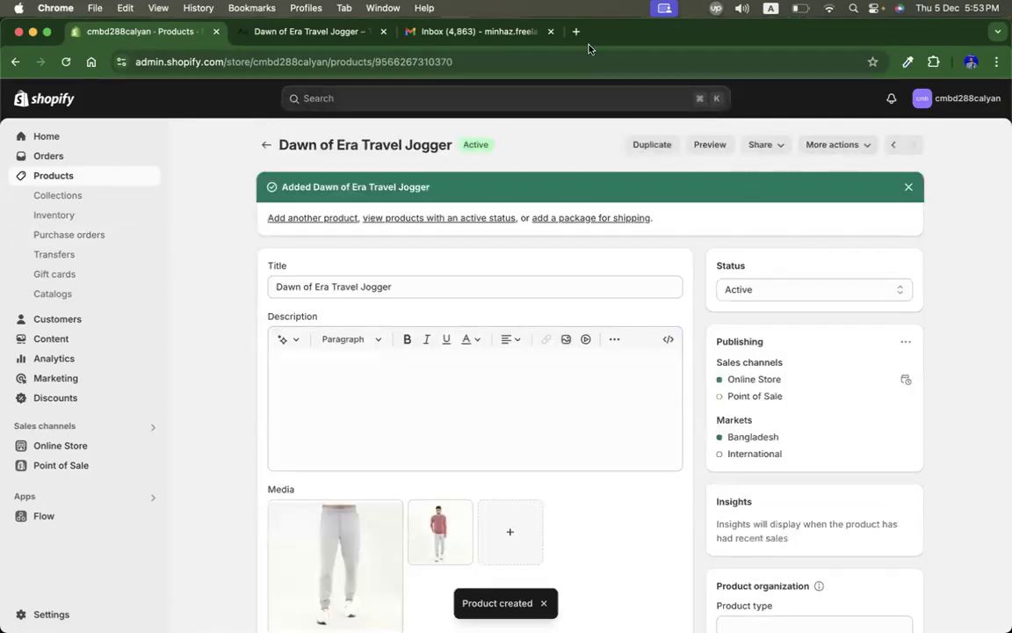
Step: Open the Dawn of Era Travel Jogger from the products list and review its details
{"action": "left_click", "coordinate": [856, 148]}
{"action": "left_click", "coordinate": [955, 150]}
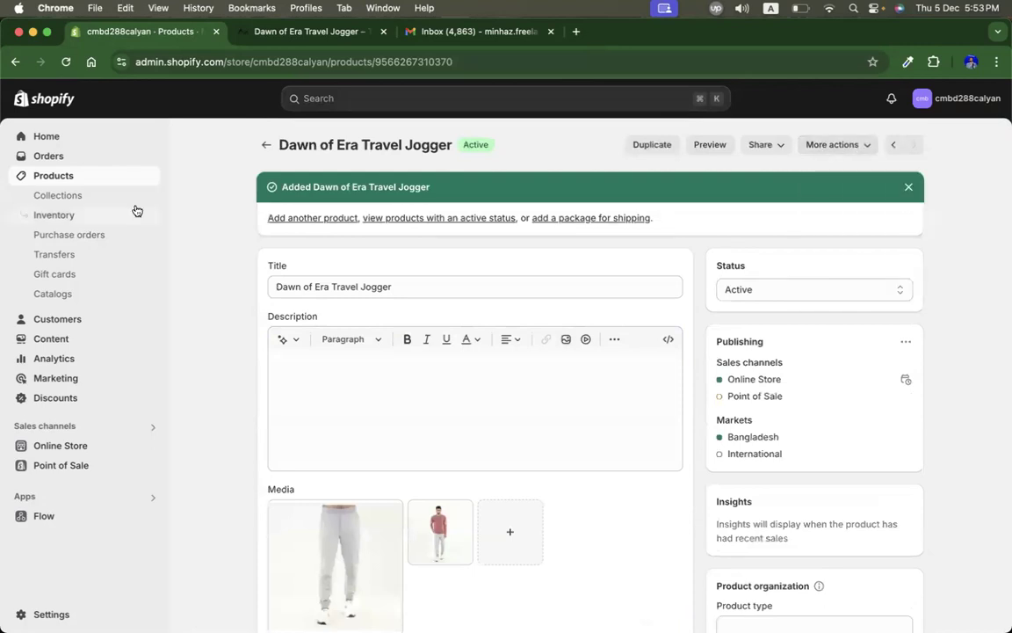
{"action": "left_click", "coordinate": [56, 176]}
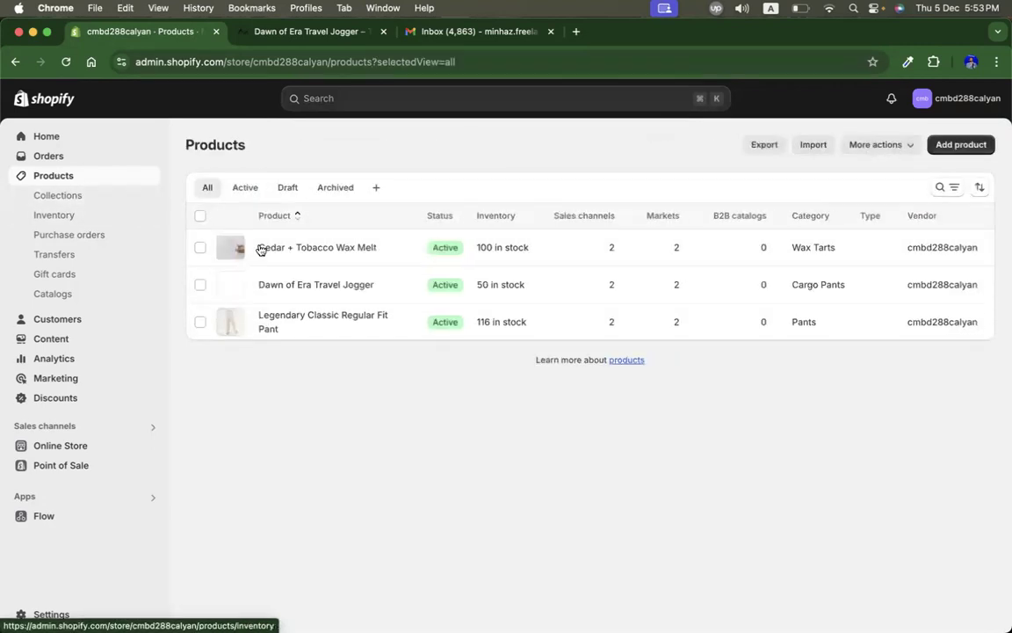
{"action": "left_click", "coordinate": [299, 286]}
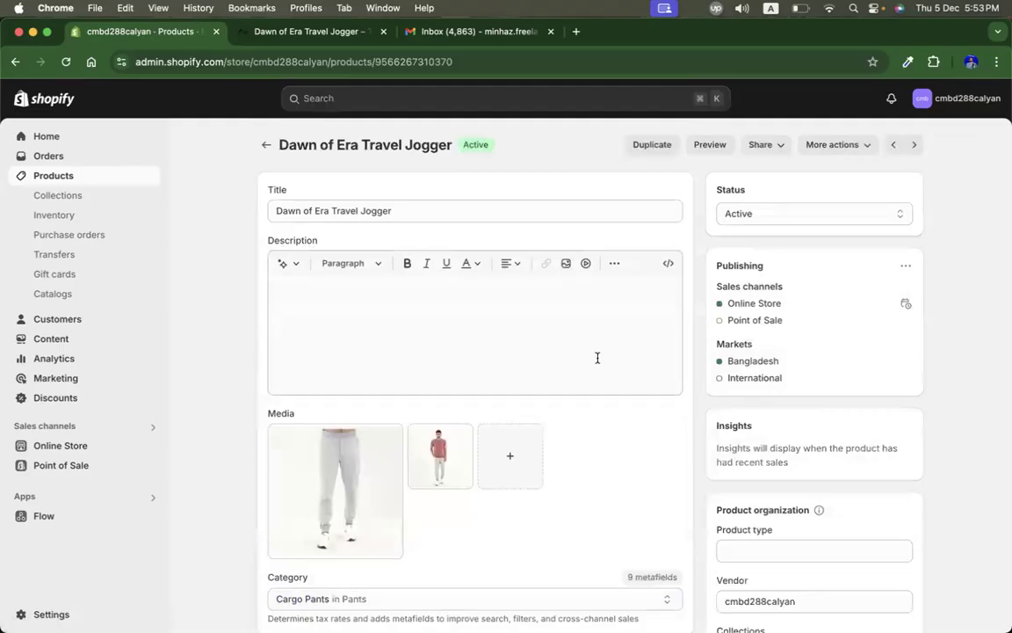
{"action": "scroll", "coordinate": [597, 361], "scroll_direction": "down", "scroll_amount": 5}
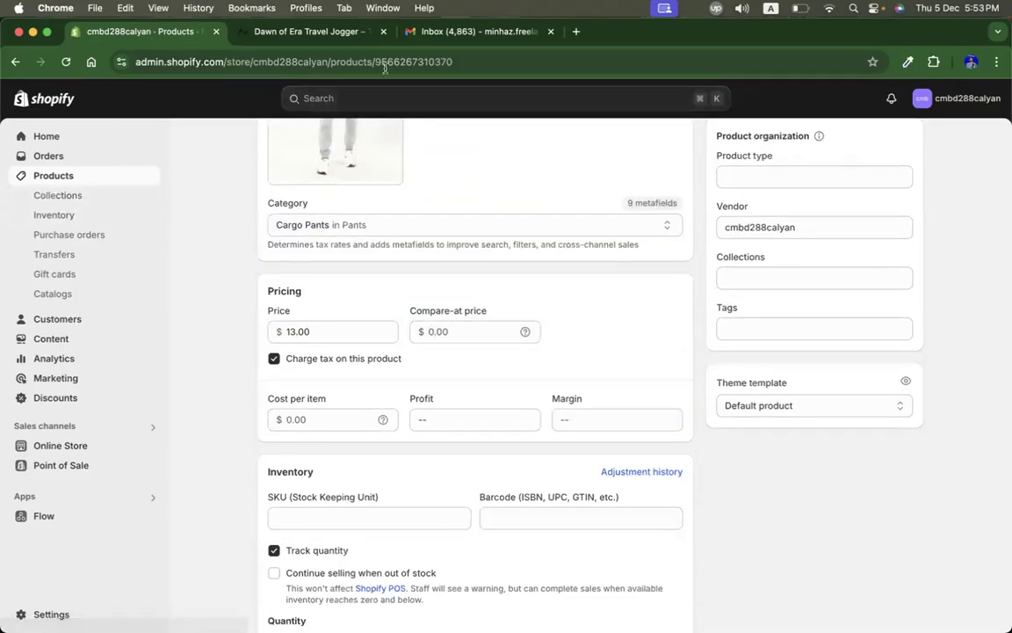
Step: Open the Nine Iron Dawn of Era Travel Jogger from the Jogger collection and copy its title
{"action": "left_click", "coordinate": [327, 32]}
{"action": "left_click", "coordinate": [16, 62]}
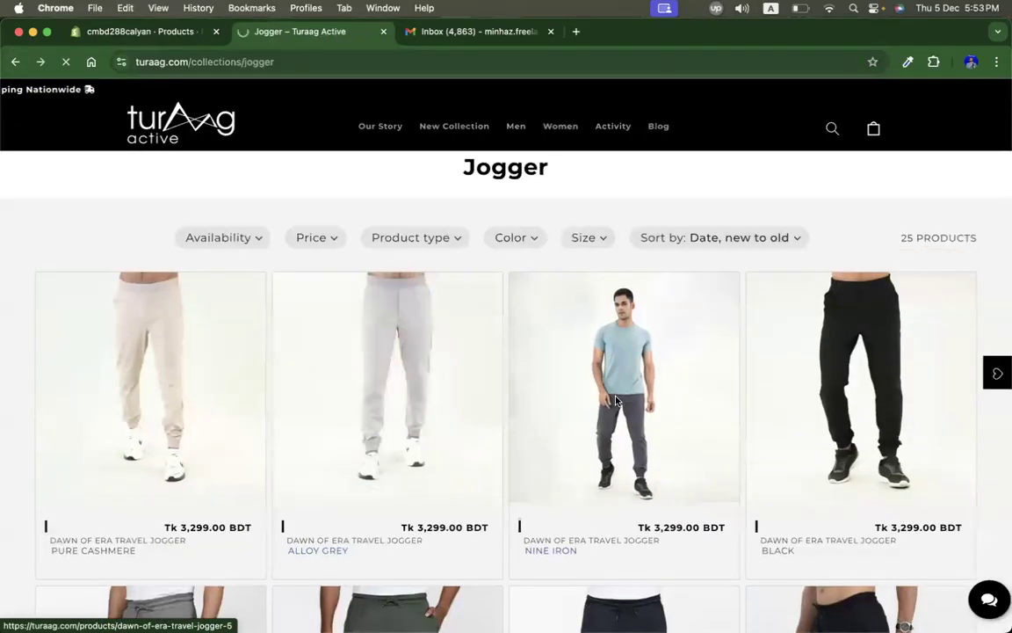
{"action": "left_click", "coordinate": [617, 403]}
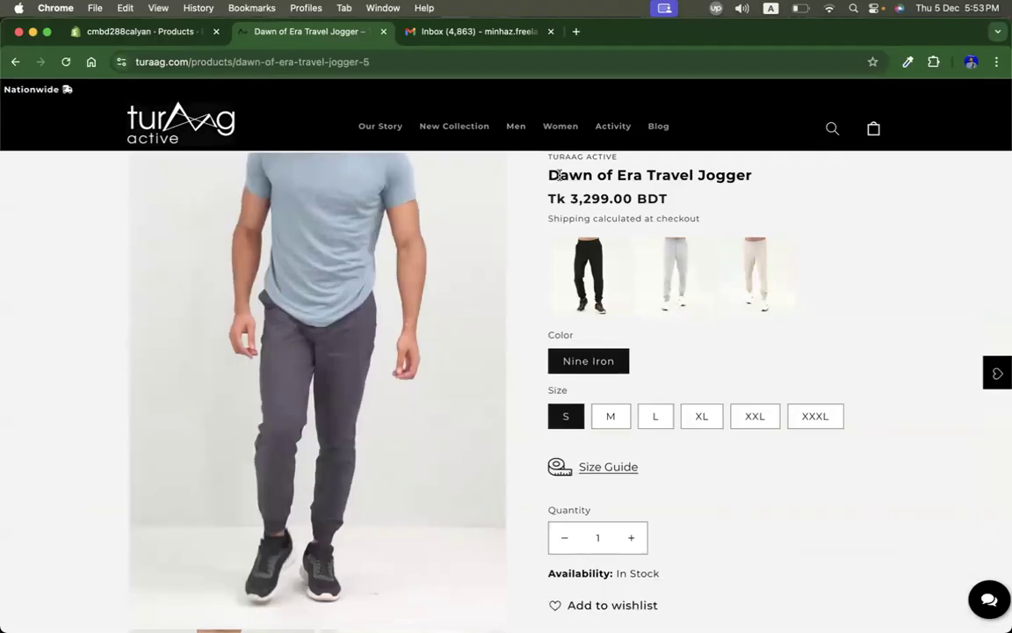
{"action": "triple_click", "coordinate": [559, 176]}
{"action": "left_click", "coordinate": [129, 27]}
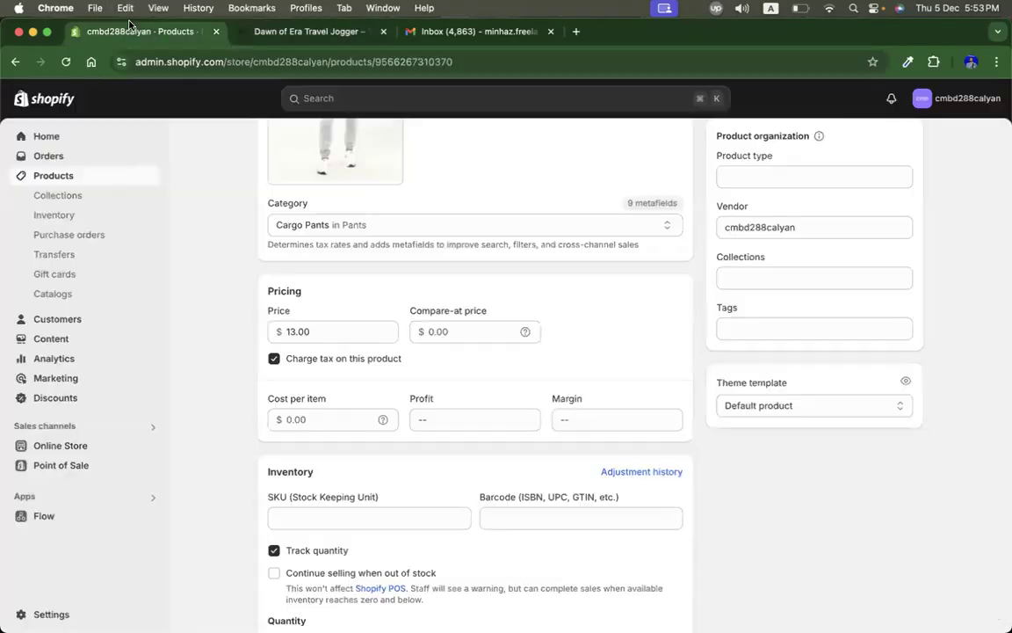
{"action": "scroll", "coordinate": [231, 239], "scroll_direction": "up", "scroll_amount": 5}
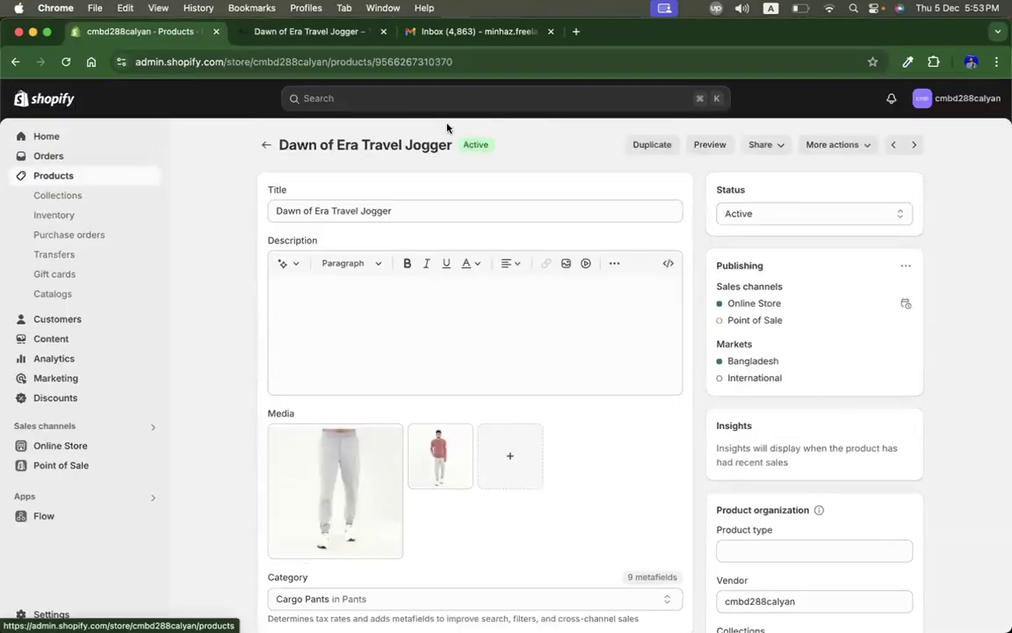
Step: Open the Arctic Bomber Jacket from the Jackets collection and copy its title
{"action": "left_click", "coordinate": [312, 30]}
{"action": "mouse_move", "coordinate": [505, 130]}
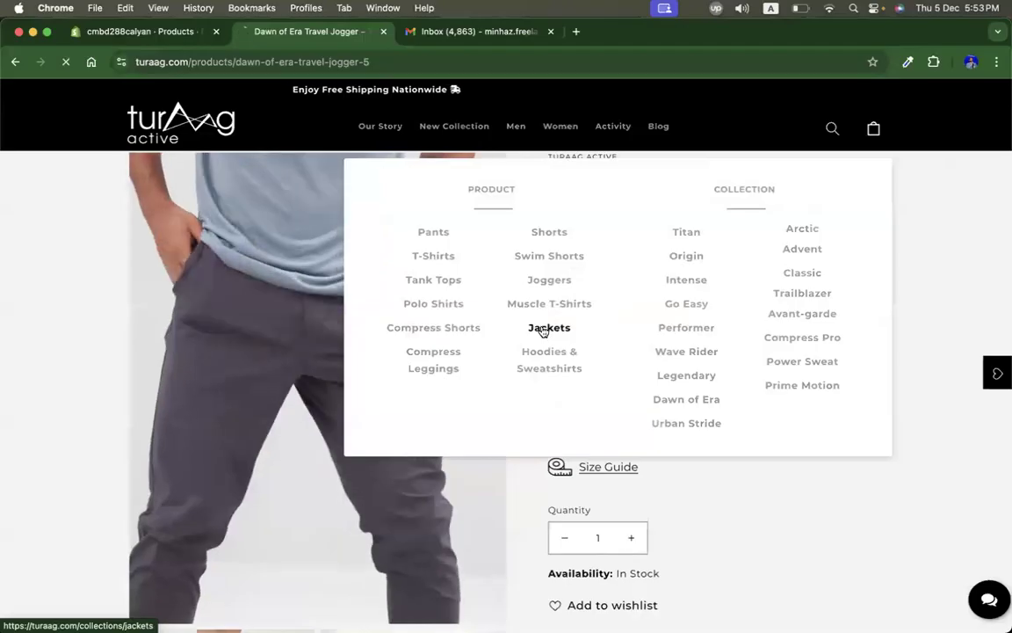
{"action": "left_click", "coordinate": [534, 329]}
{"action": "left_click", "coordinate": [447, 343]}
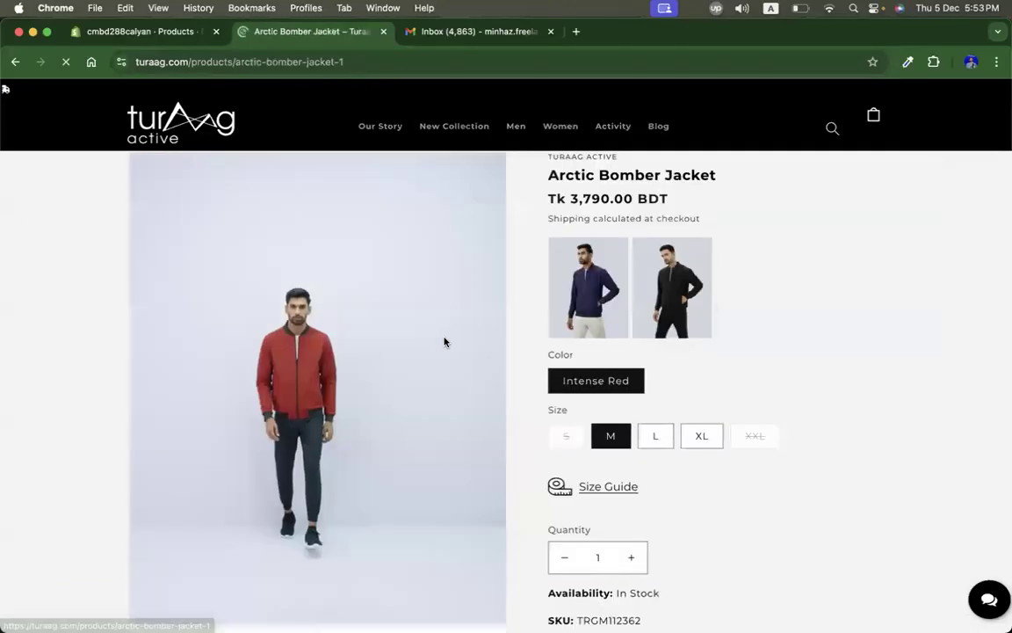
{"action": "triple_click", "coordinate": [639, 174]}
Step: Add a new product titled Arctic Bomber Jacket
{"action": "left_click", "coordinate": [162, 30]}
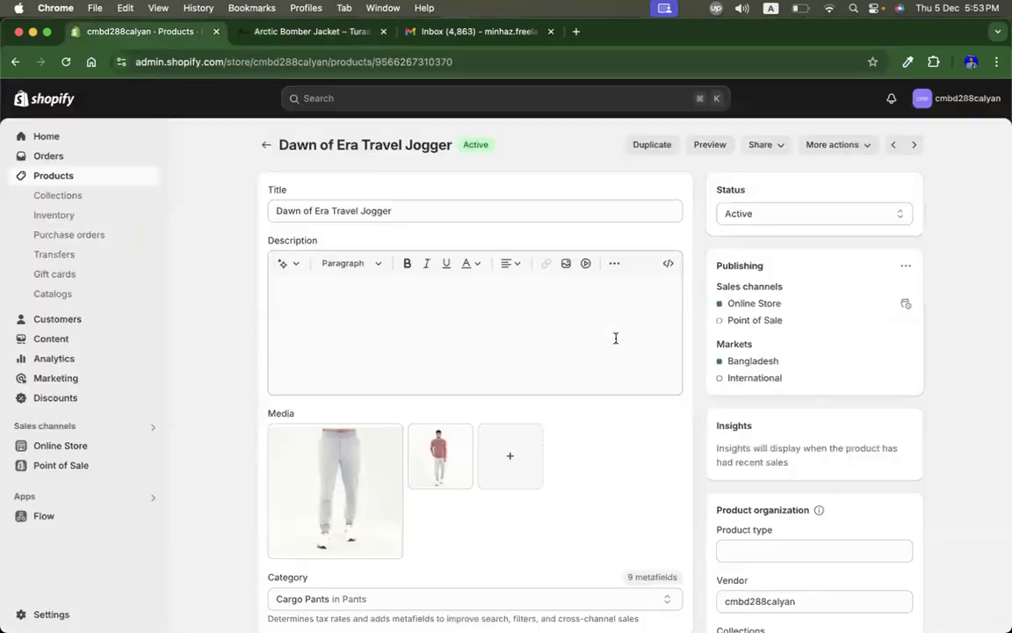
{"action": "left_click", "coordinate": [54, 176]}
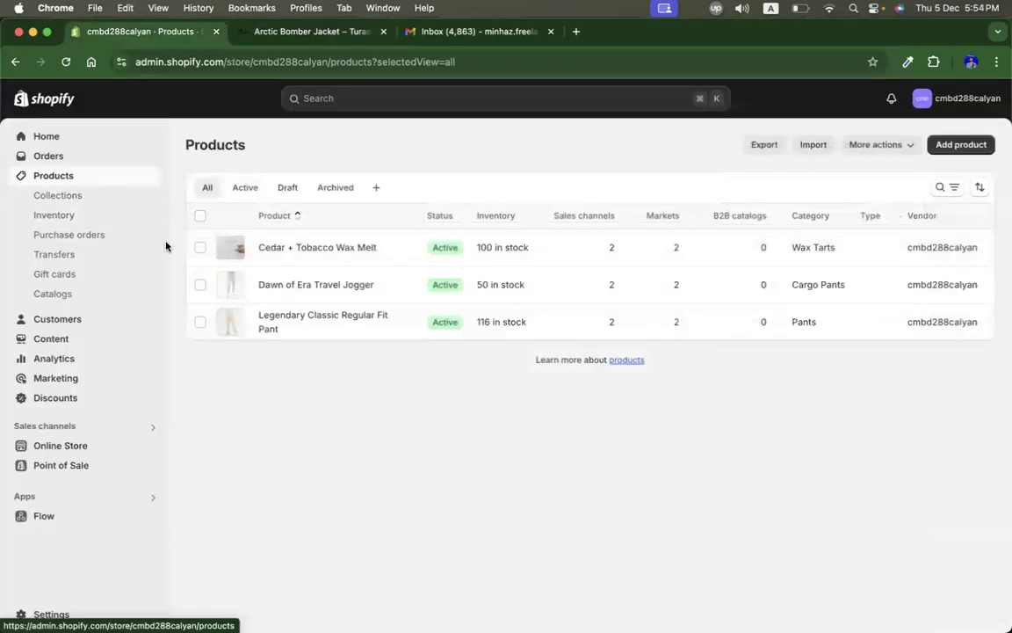
{"action": "left_click", "coordinate": [963, 144]}
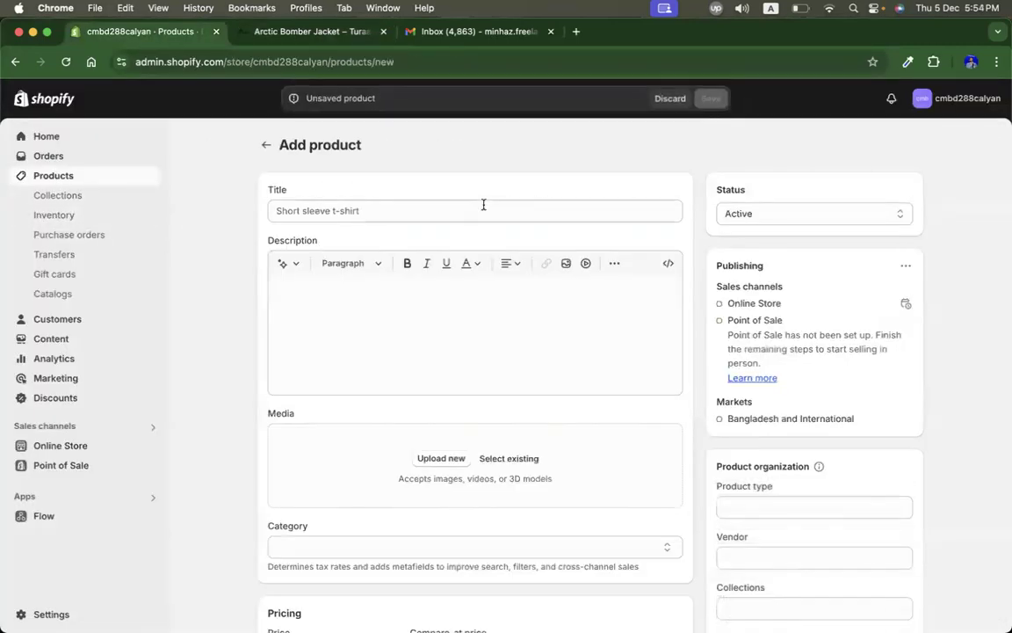
{"action": "left_click", "coordinate": [455, 206]}
{"action": "left_click", "coordinate": [450, 288]}
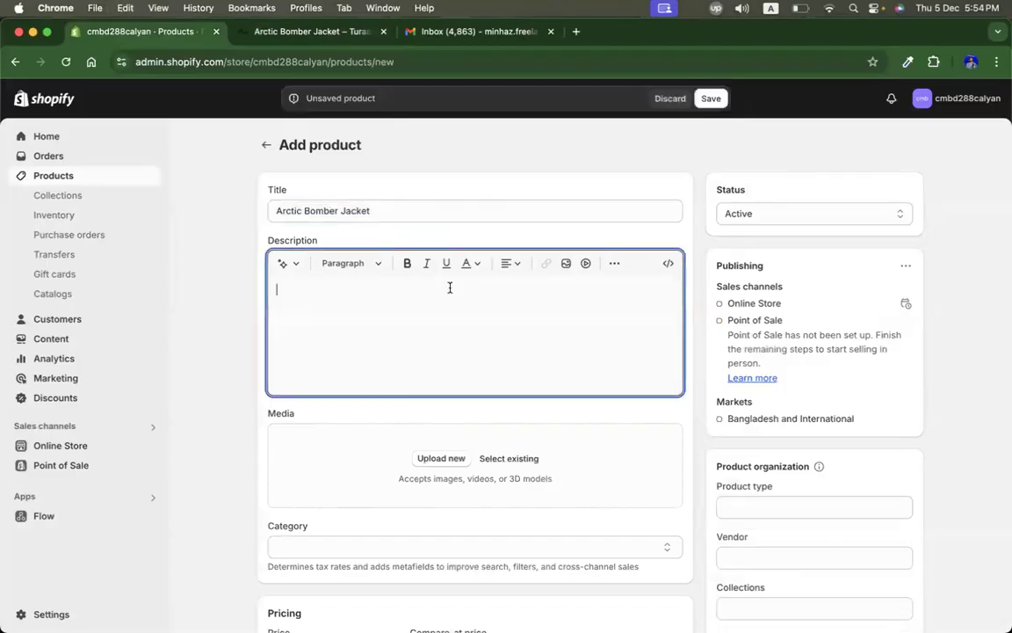
Step: Capture screenshots of the first two gallery images of the jacket on the Turaag page
{"action": "scroll", "coordinate": [471, 351], "scroll_direction": "down", "scroll_amount": 2}
{"action": "left_click", "coordinate": [339, 31]}
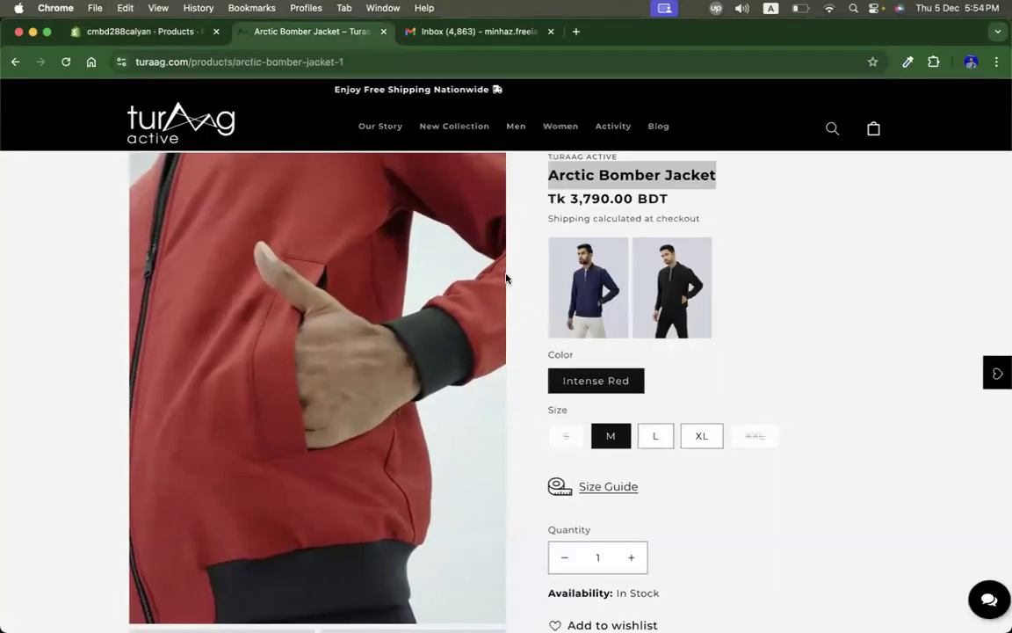
{"action": "scroll", "coordinate": [769, 437], "scroll_direction": "down", "scroll_amount": 5}
{"action": "key", "text": "super+shift+4"}
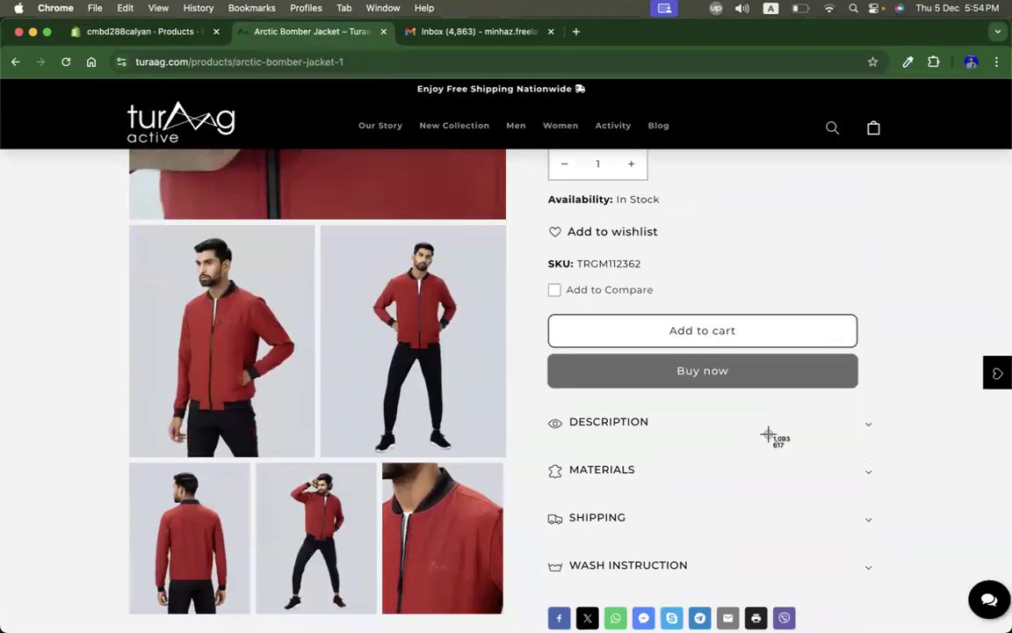
{"action": "left_click_drag", "start_coordinate": [132, 226], "coordinate": [314, 456]}
{"action": "key", "text": "super+shift+4"}
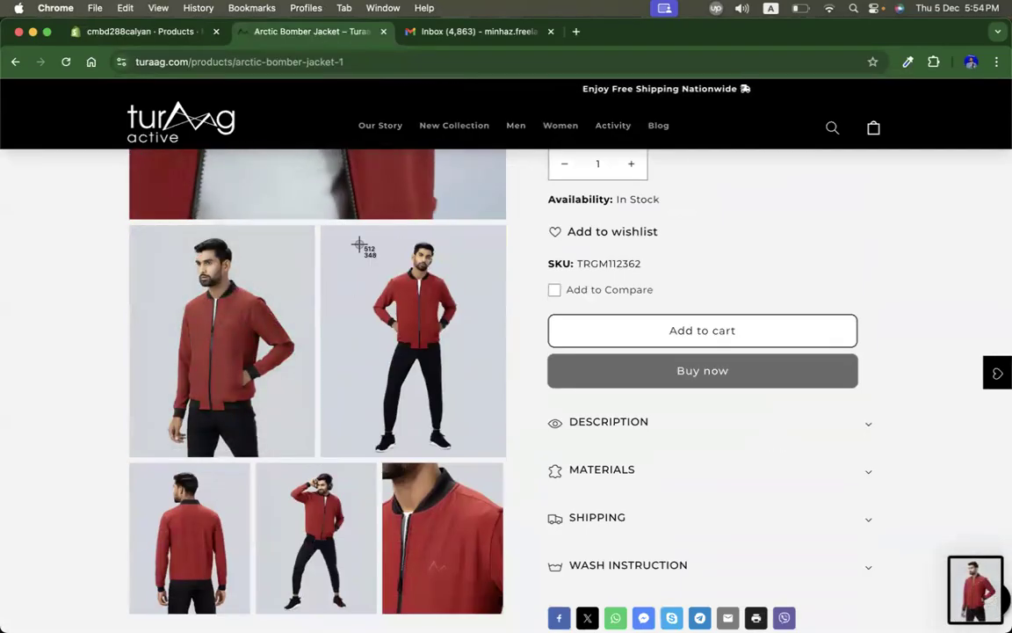
{"action": "left_click_drag", "start_coordinate": [322, 228], "coordinate": [507, 462]}
Step: Upload the first jacket screenshot from the Desktop as media for the new product
{"action": "left_click", "coordinate": [129, 31]}
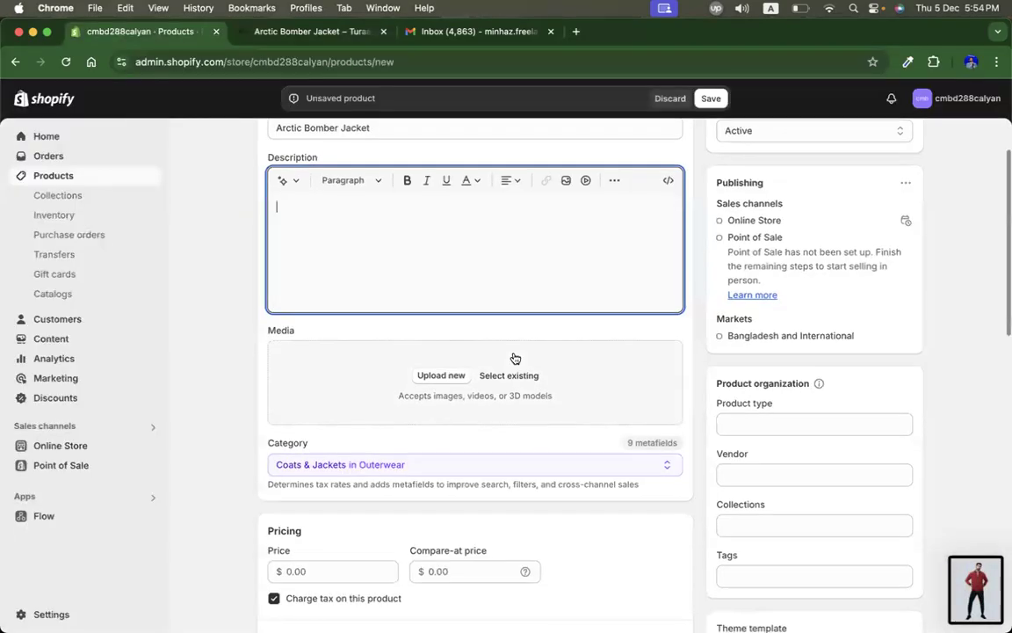
{"action": "left_click", "coordinate": [466, 377]}
{"action": "scroll", "coordinate": [227, 387], "scroll_direction": "down", "scroll_amount": 10}
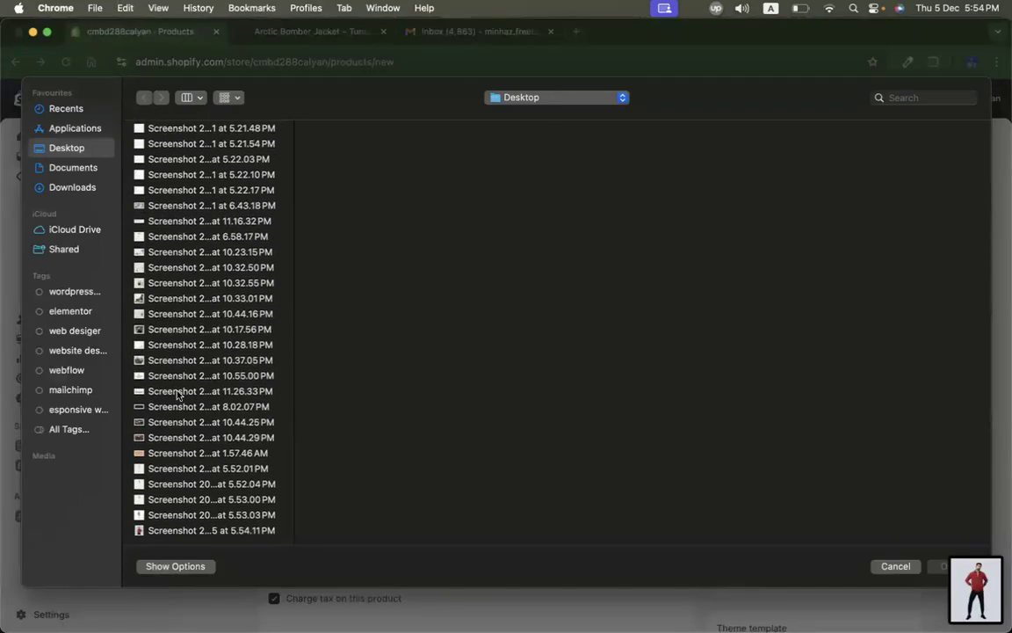
{"action": "left_click", "coordinate": [151, 518]}
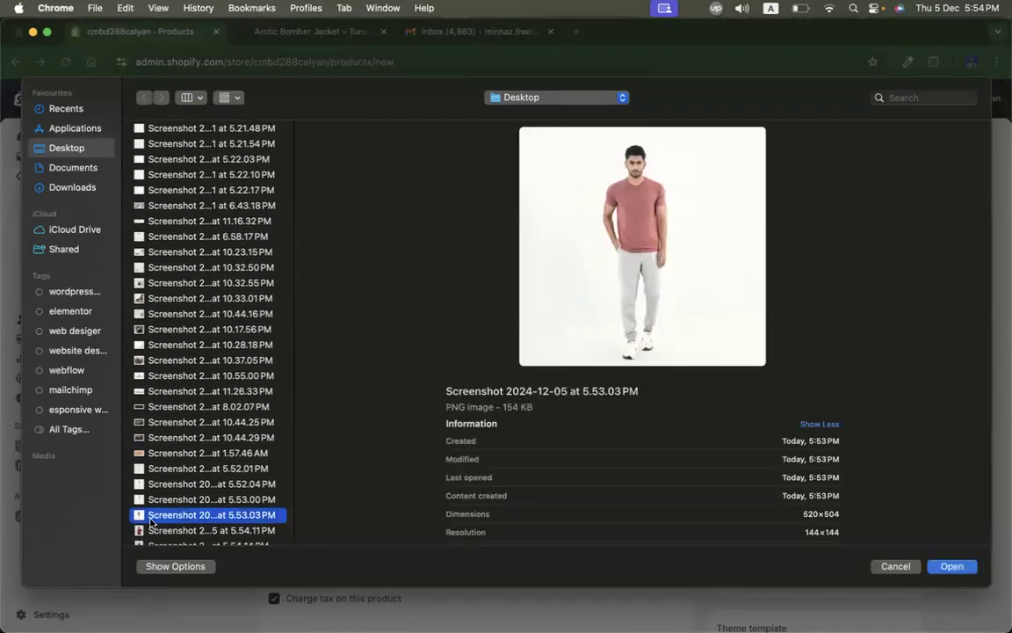
{"action": "scroll", "coordinate": [260, 499], "scroll_direction": "down", "scroll_amount": 1}
{"action": "left_click", "coordinate": [192, 516]}
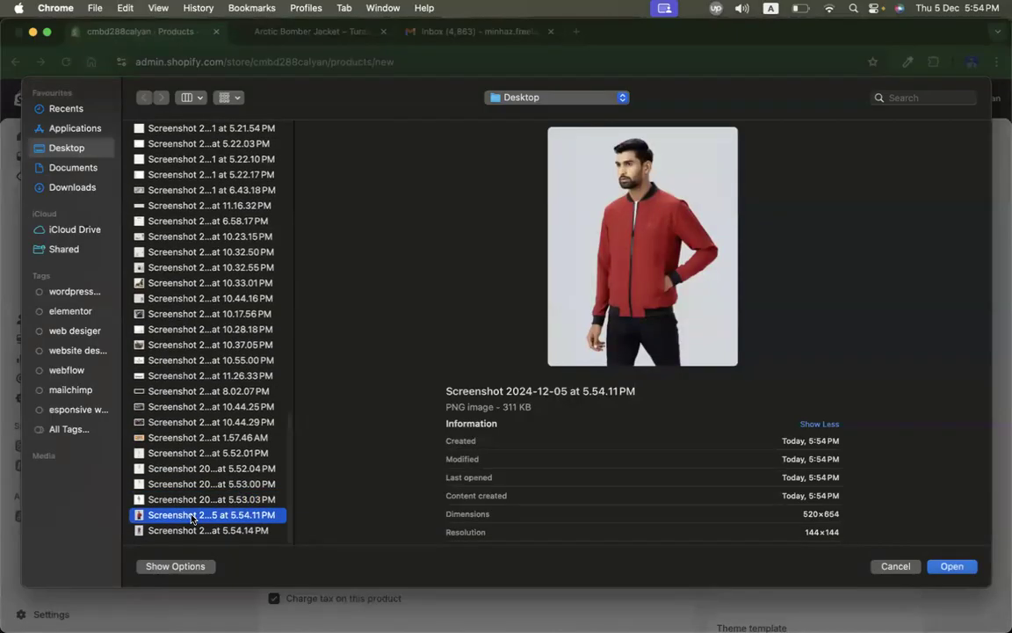
{"action": "double_click", "coordinate": [192, 517]}
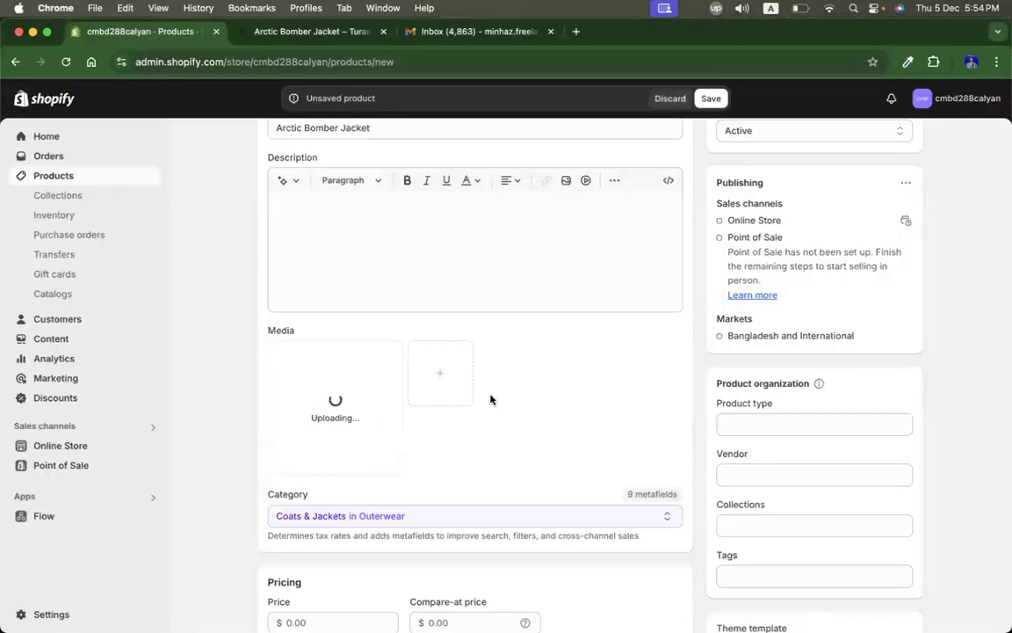
Step: Upload the second jacket screenshot and add both jacket images to the product's media
{"action": "left_click", "coordinate": [444, 376]}
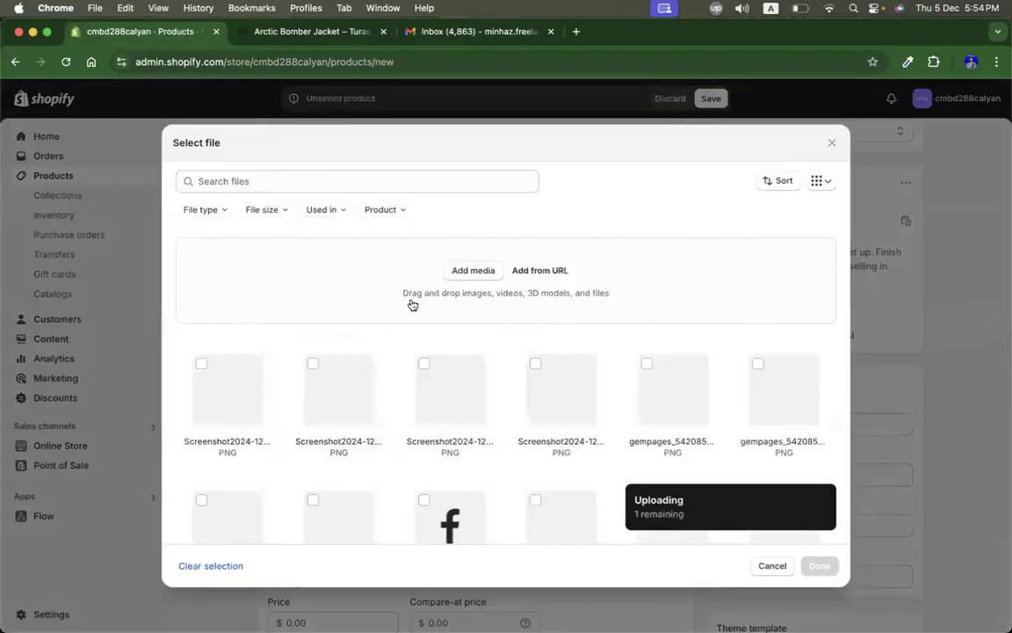
{"action": "left_click", "coordinate": [482, 270]}
{"action": "scroll", "coordinate": [178, 417], "scroll_direction": "down", "scroll_amount": 10}
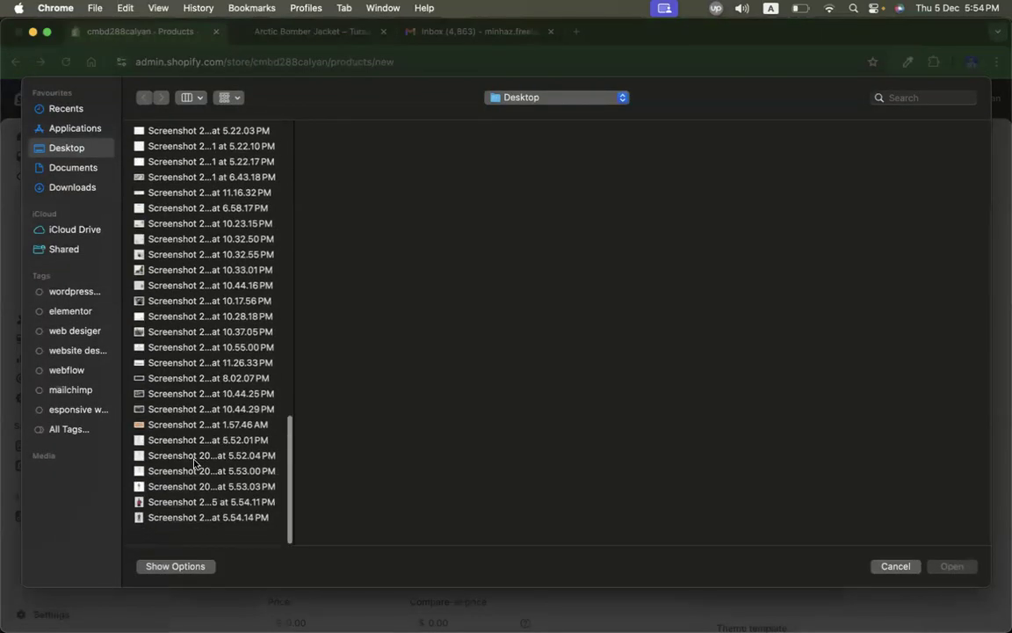
{"action": "double_click", "coordinate": [161, 531]}
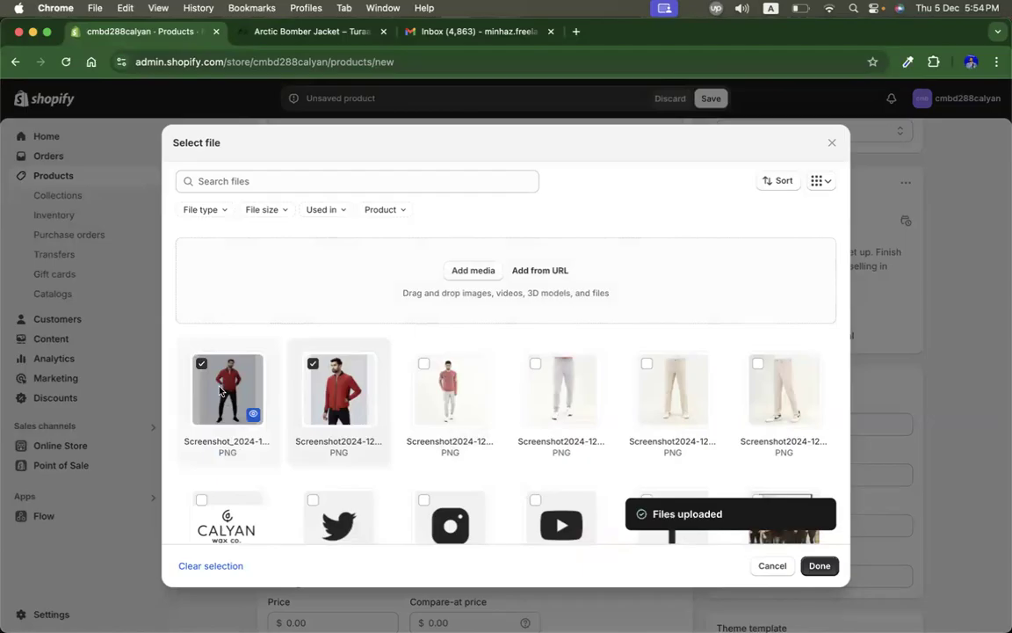
{"action": "left_click", "coordinate": [820, 566]}
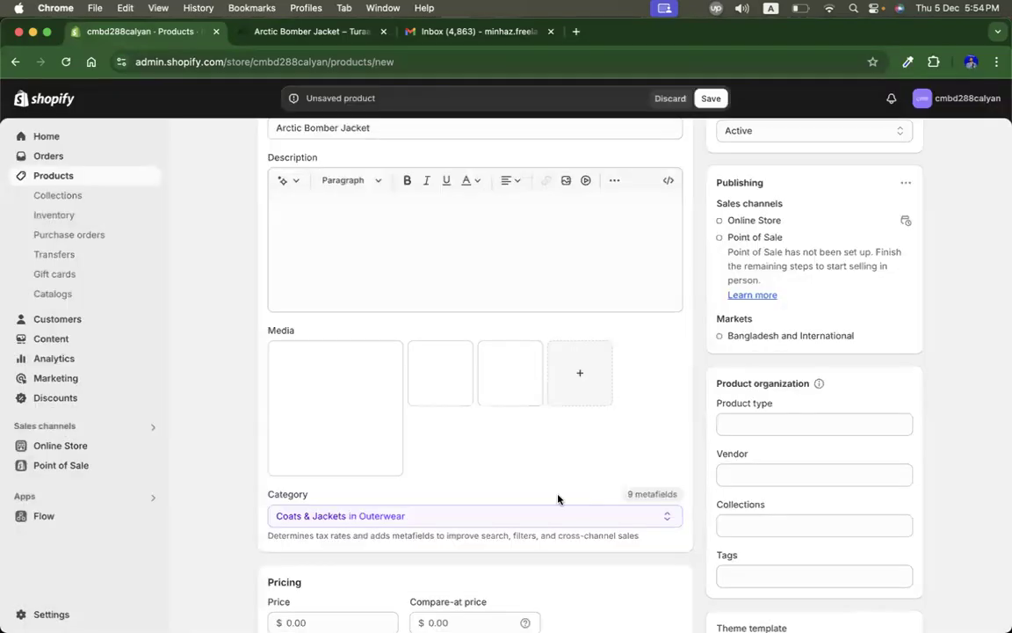
Step: Set the price to 14.00 and the shop location quantity to 100, then save the product
{"action": "scroll", "coordinate": [558, 499], "scroll_direction": "down", "scroll_amount": 3}
{"action": "left_click", "coordinate": [463, 348]}
{"action": "left_click", "coordinate": [315, 351]}
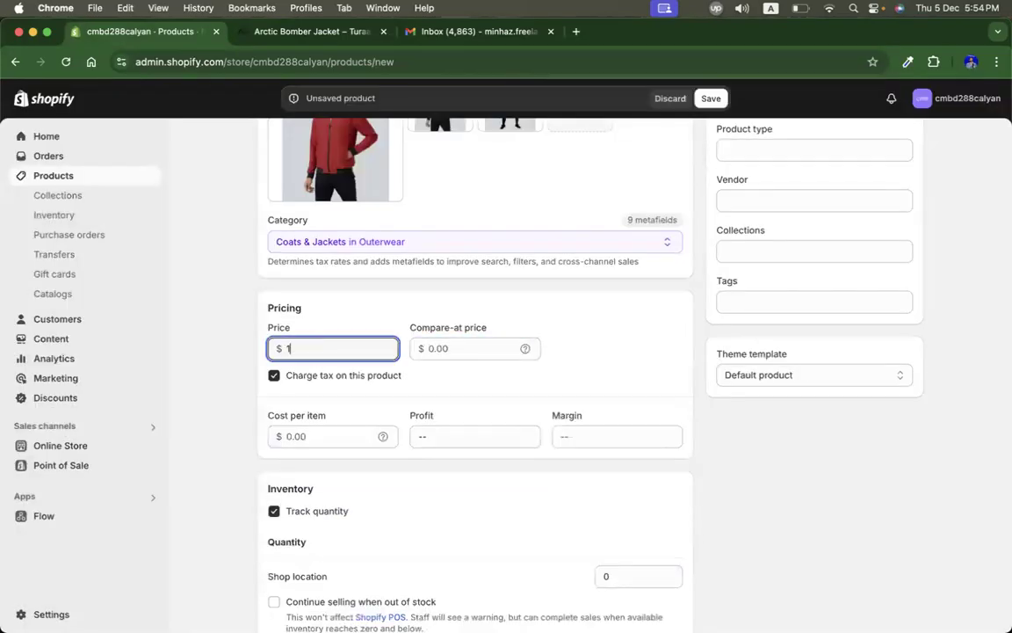
{"action": "left_click", "coordinate": [617, 576]}
{"action": "type", "text": "100"}
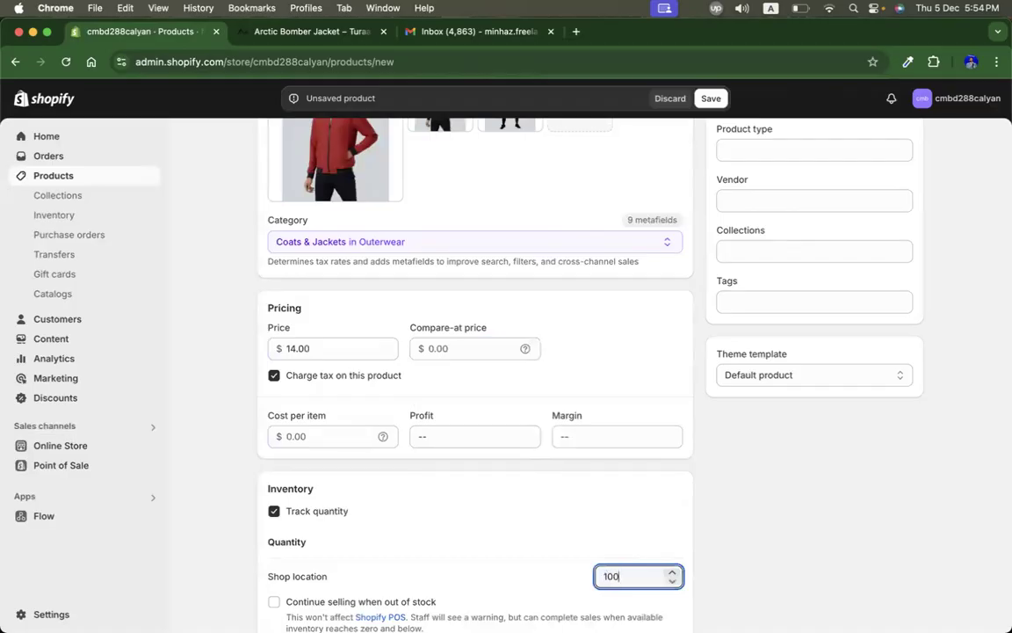
{"action": "scroll", "coordinate": [617, 388], "scroll_direction": "up", "scroll_amount": 5}
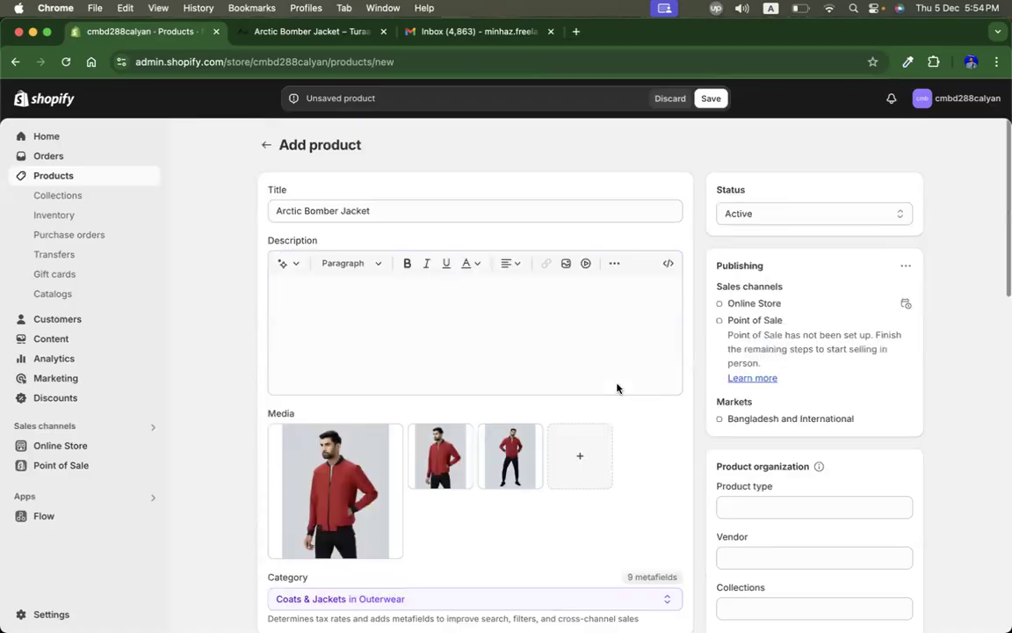
{"action": "left_click", "coordinate": [710, 98]}
Step: Start a new collection titled menz Collection
{"action": "left_click", "coordinate": [57, 195]}
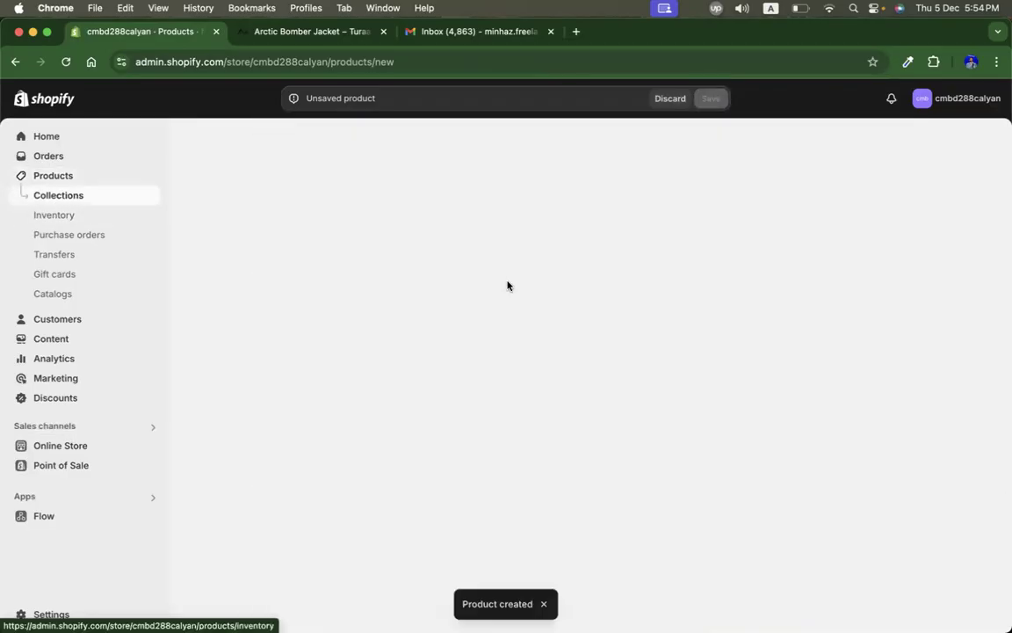
{"action": "left_click", "coordinate": [951, 147]}
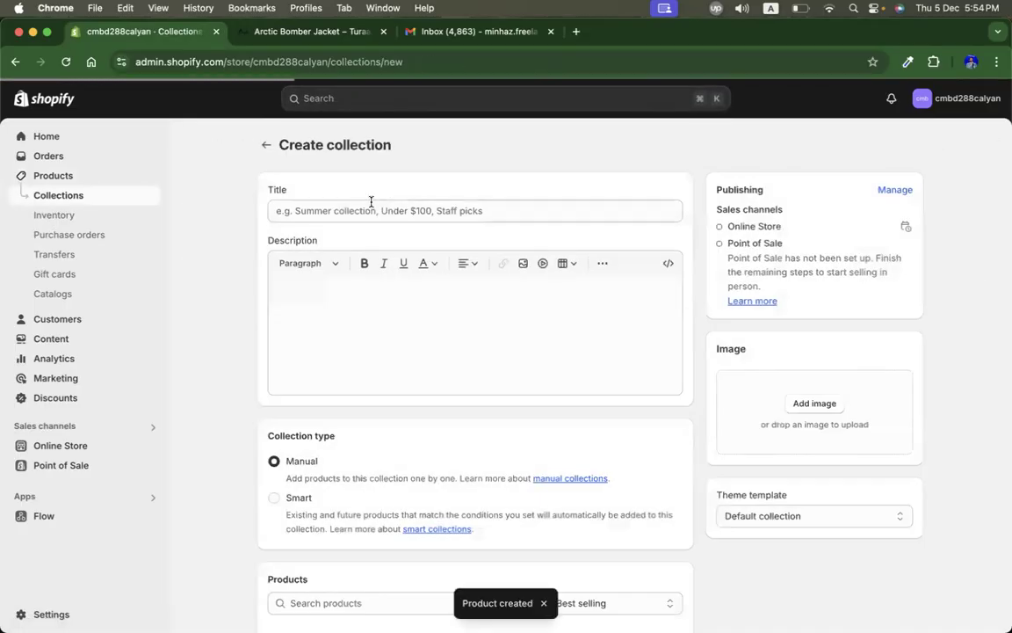
{"action": "left_click", "coordinate": [328, 211]}
{"action": "type", "text": "menz Collection"}
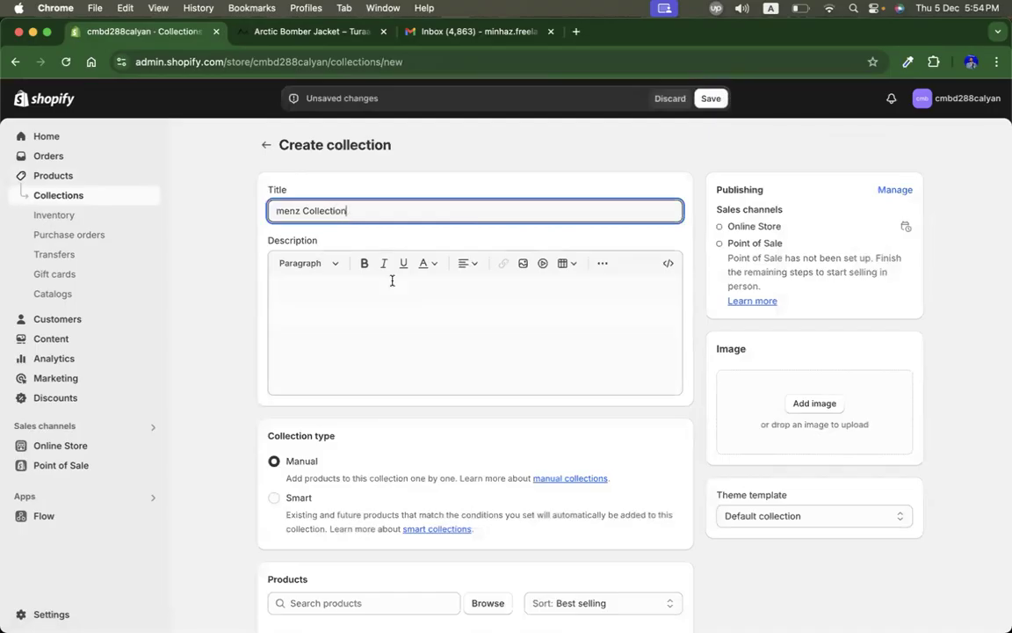
Step: Upload an image and set the beige trousers photo as the collection image
{"action": "scroll", "coordinate": [392, 280], "scroll_direction": "down", "scroll_amount": 5}
{"action": "left_click", "coordinate": [759, 158]}
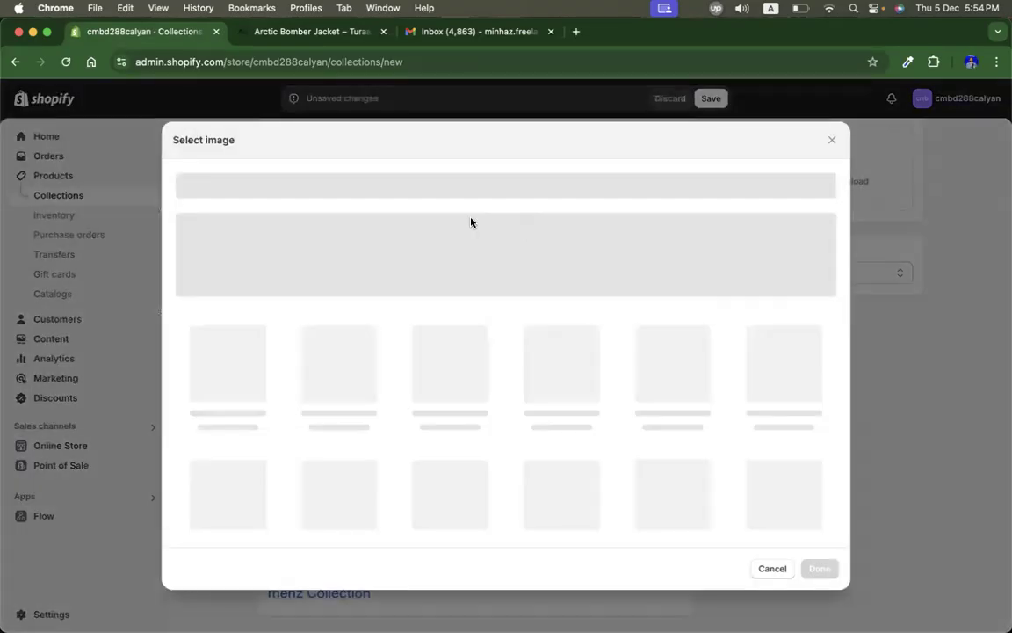
{"action": "left_click", "coordinate": [500, 269]}
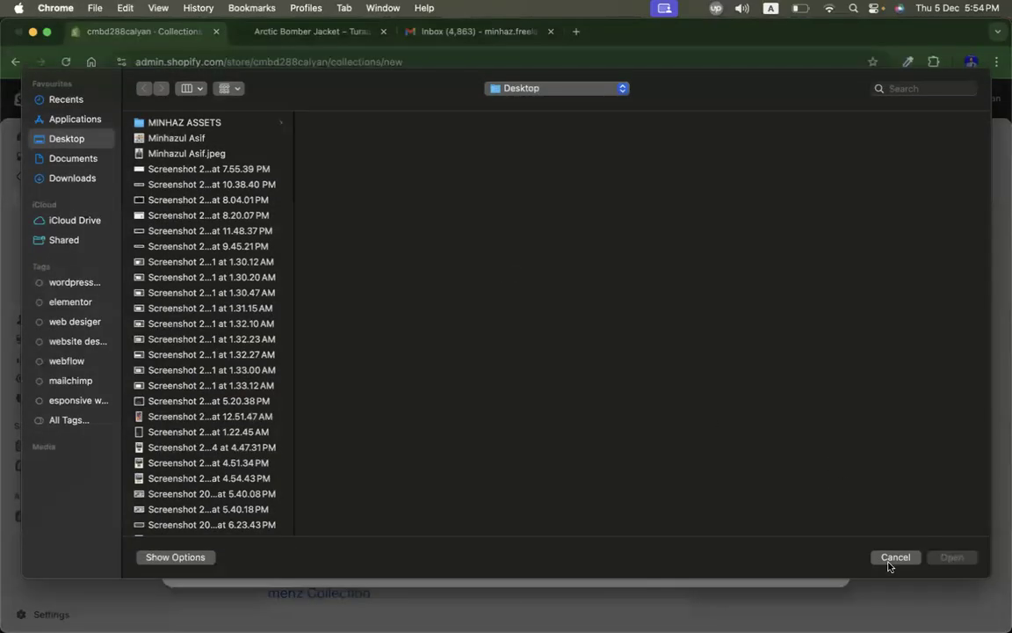
{"action": "scroll", "coordinate": [163, 507], "scroll_direction": "down", "scroll_amount": 15}
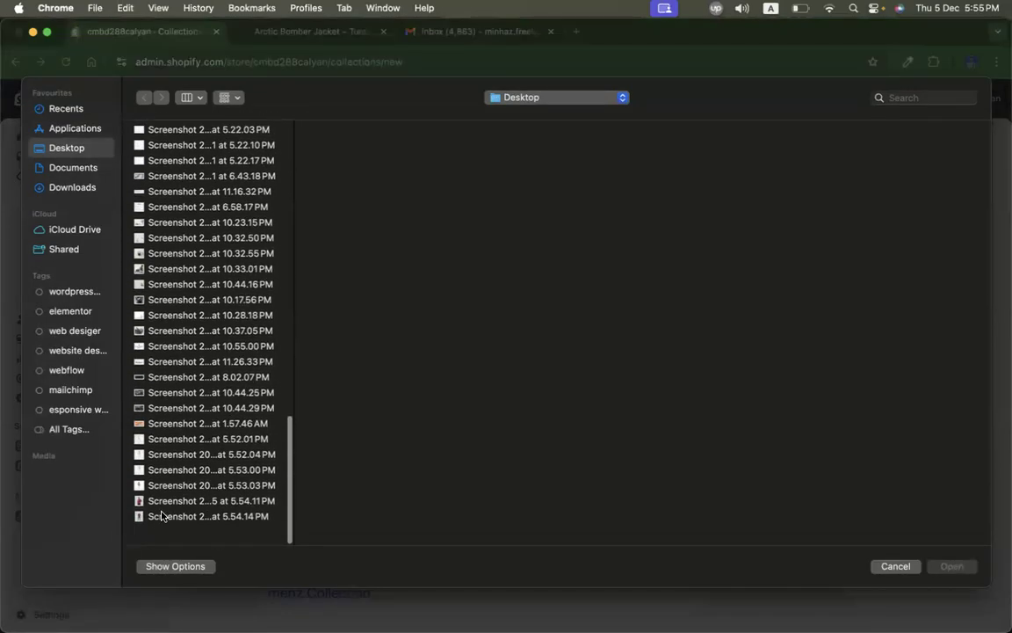
{"action": "double_click", "coordinate": [151, 455]}
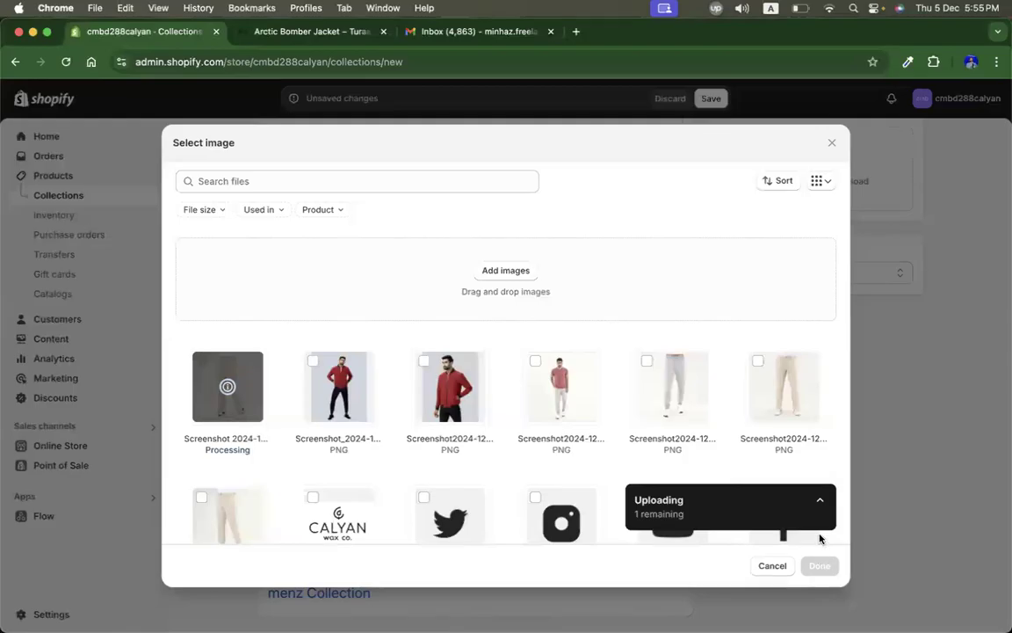
{"action": "left_click", "coordinate": [757, 362]}
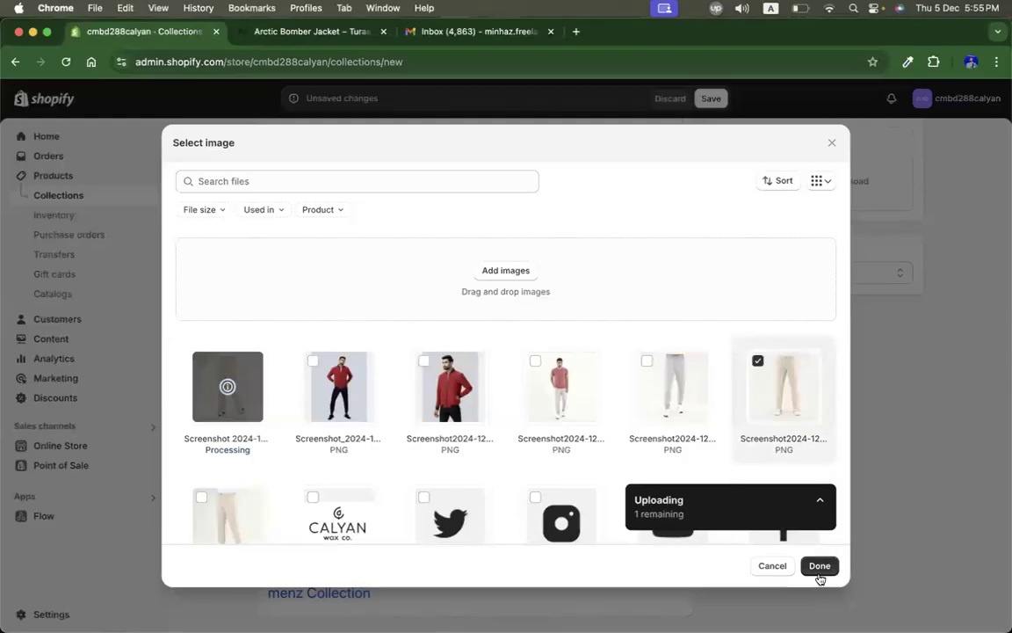
{"action": "left_click", "coordinate": [819, 565]}
Step: Add the Arctic Bomber Jacket and Dawn of Era Travel Jogger products to the collection and save it
{"action": "scroll", "coordinate": [413, 448], "scroll_direction": "down", "scroll_amount": 1}
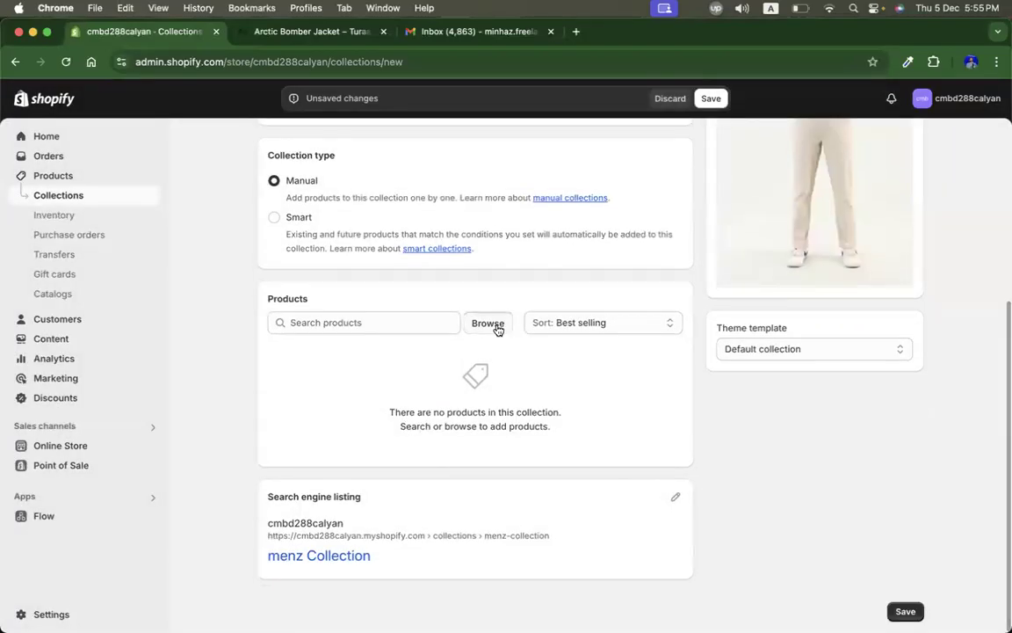
{"action": "left_click", "coordinate": [495, 326]}
{"action": "left_click", "coordinate": [402, 283]}
{"action": "left_click", "coordinate": [425, 364]}
{"action": "left_click", "coordinate": [431, 406]}
{"action": "left_click", "coordinate": [695, 502]}
{"action": "scroll", "coordinate": [786, 499], "scroll_direction": "up", "scroll_amount": 3}
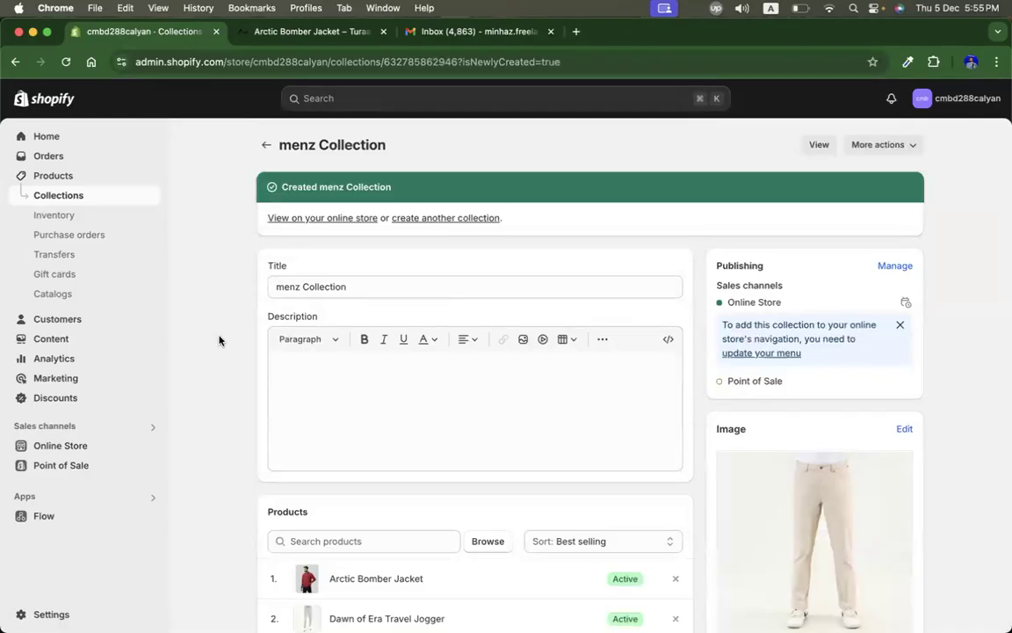
Step: Open the current Dawn theme in the theme customizer
{"action": "left_click", "coordinate": [74, 448]}
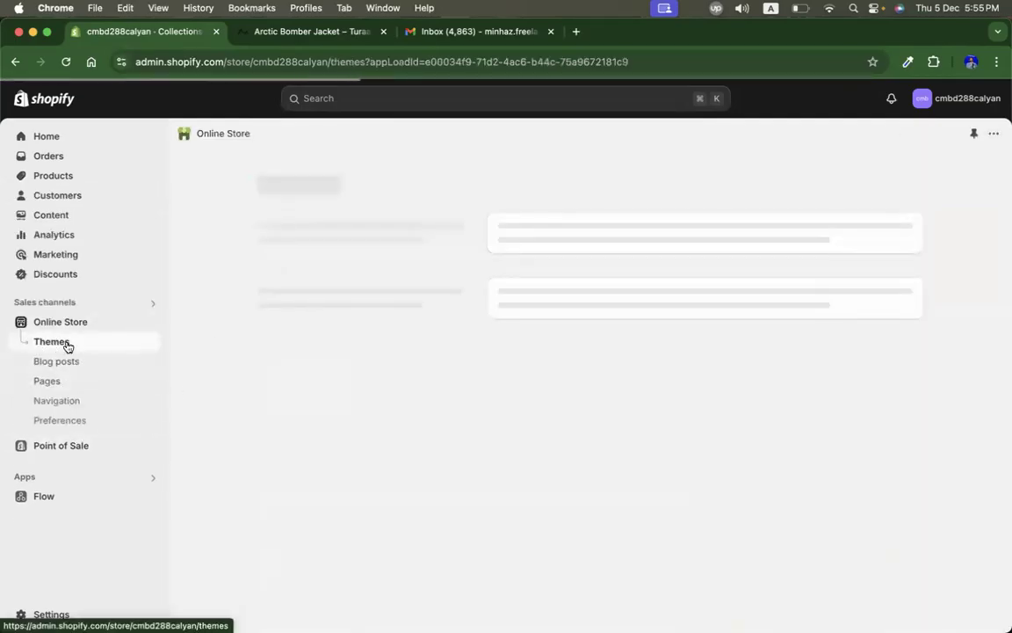
{"action": "scroll", "coordinate": [700, 408], "scroll_direction": "down", "scroll_amount": 3}
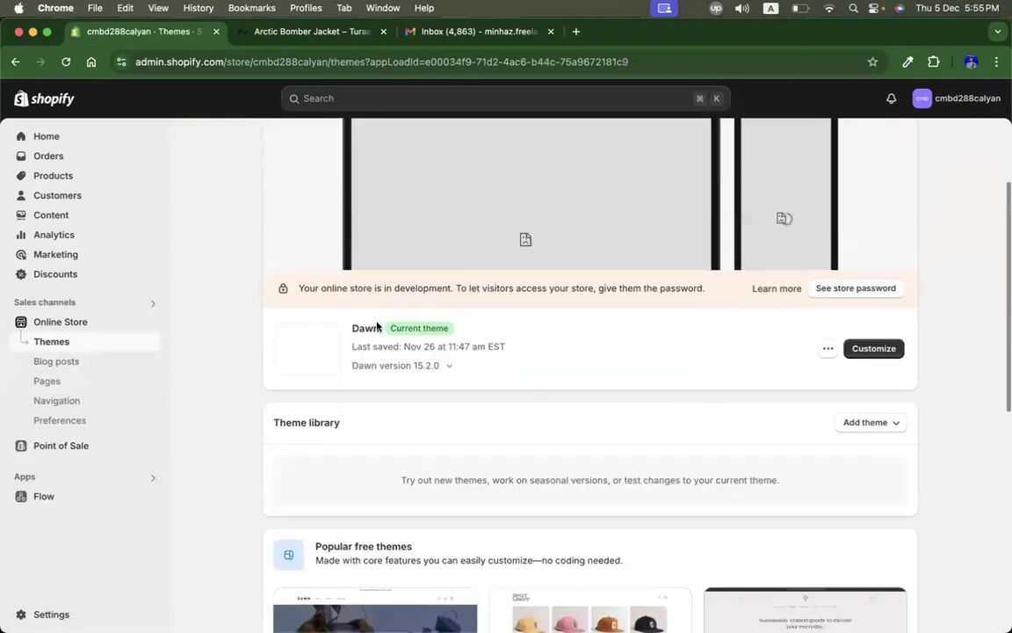
{"action": "double_click", "coordinate": [362, 326]}
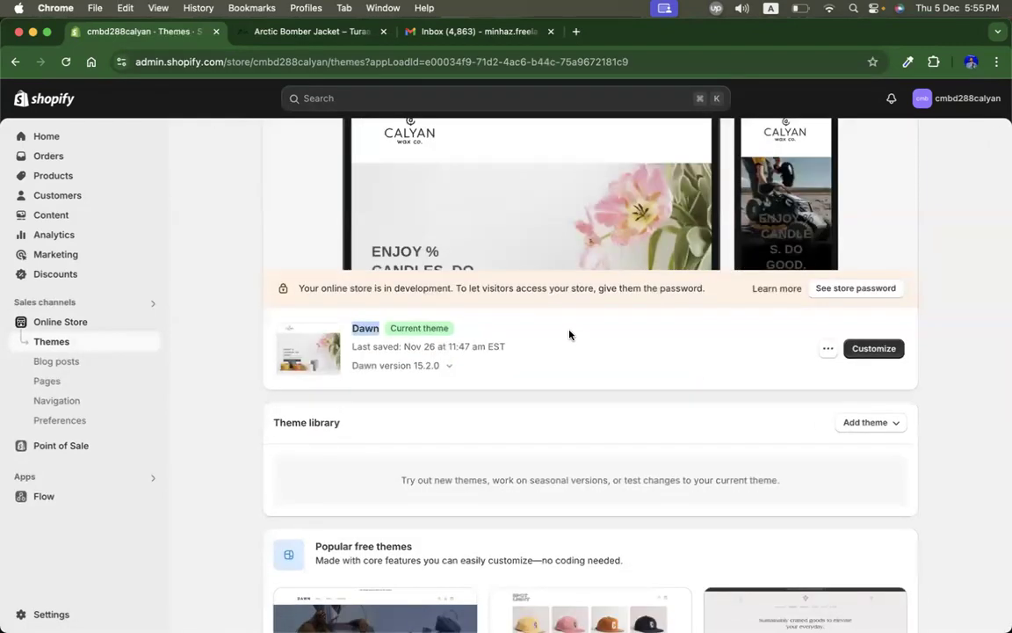
{"action": "scroll", "coordinate": [569, 335], "scroll_direction": "down", "scroll_amount": 1}
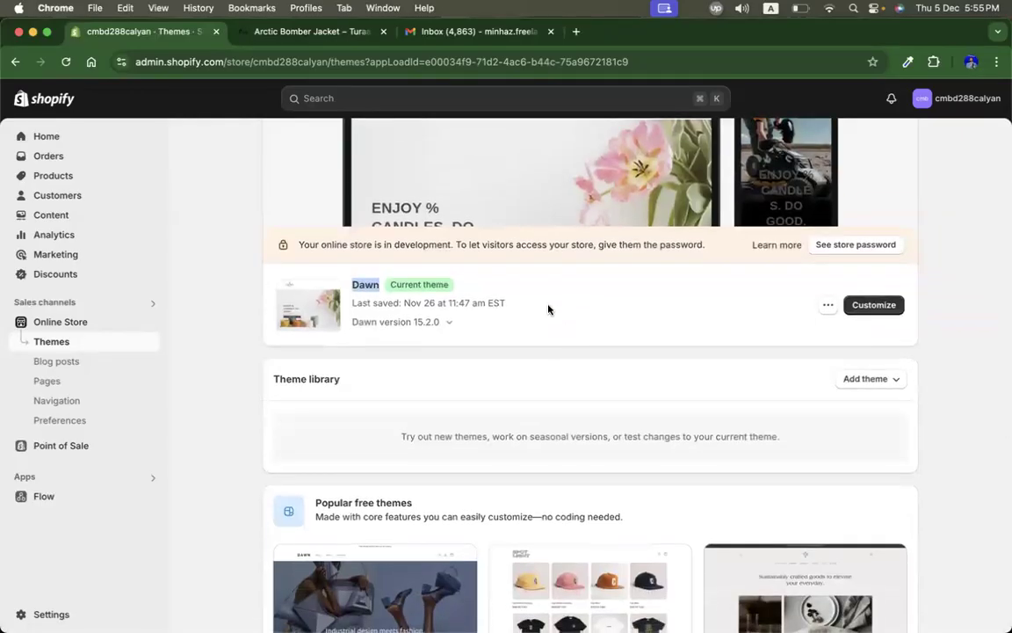
{"action": "left_click", "coordinate": [887, 327]}
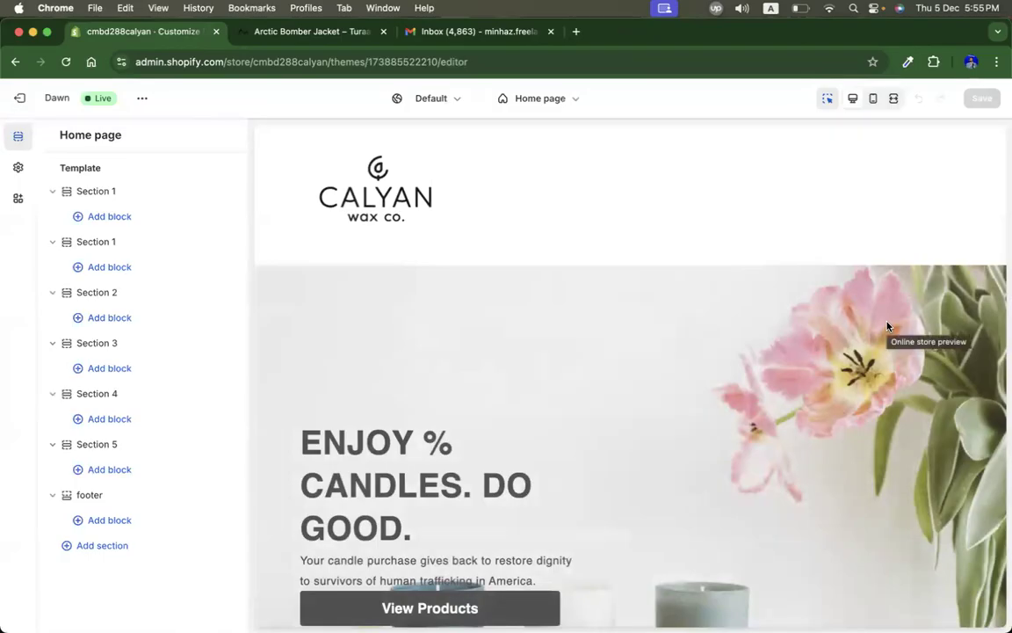
{"action": "scroll", "coordinate": [782, 444], "scroll_direction": "down", "scroll_amount": 5}
{"action": "scroll", "coordinate": [782, 444], "scroll_direction": "up", "scroll_amount": 5}
{"action": "left_click", "coordinate": [406, 325]}
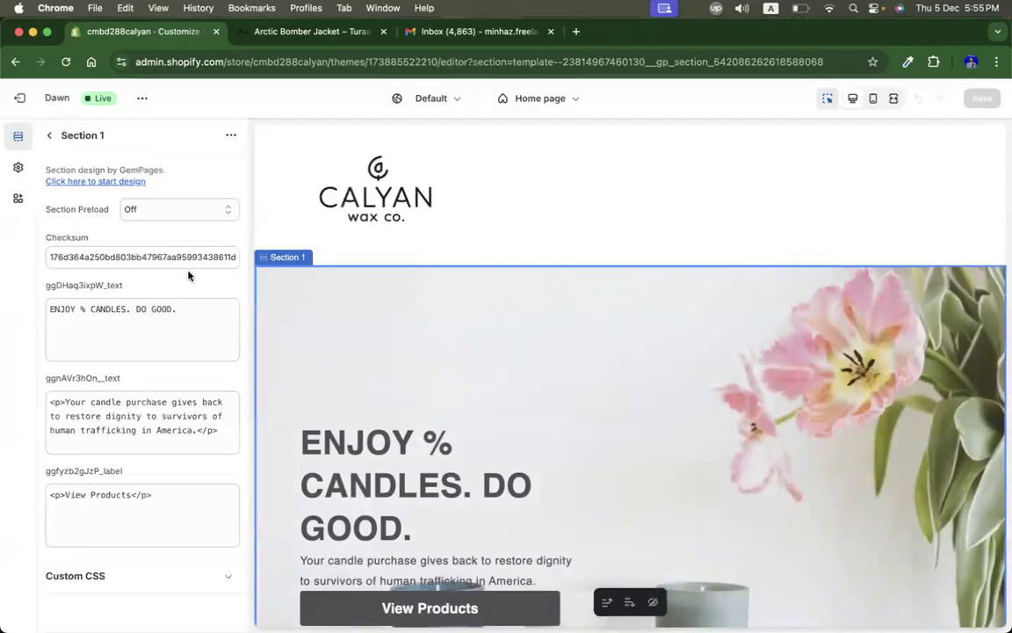
{"action": "left_click", "coordinate": [50, 136]}
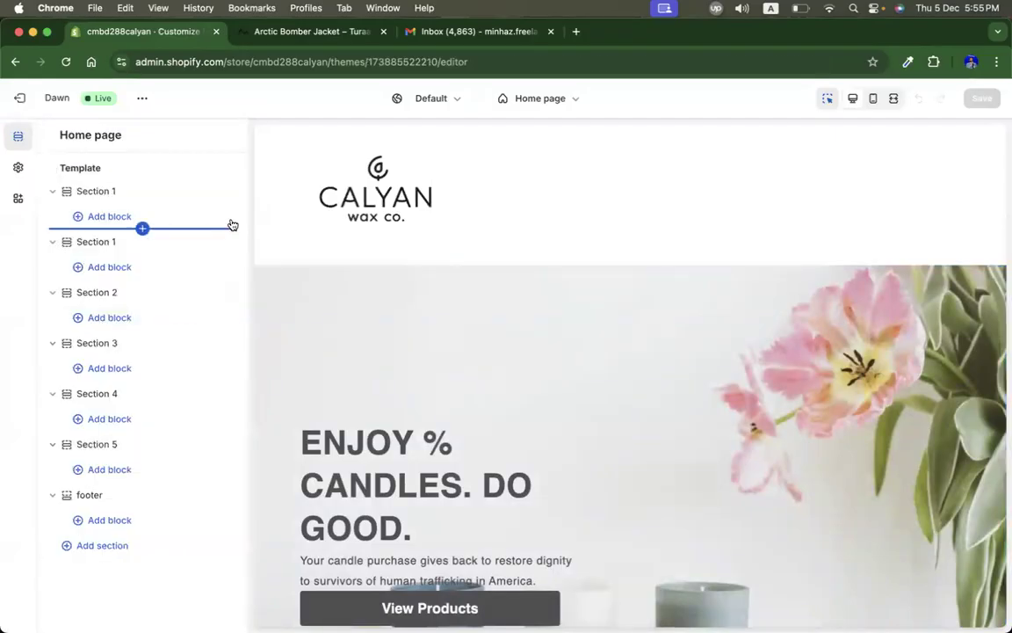
{"action": "left_click", "coordinate": [102, 546]}
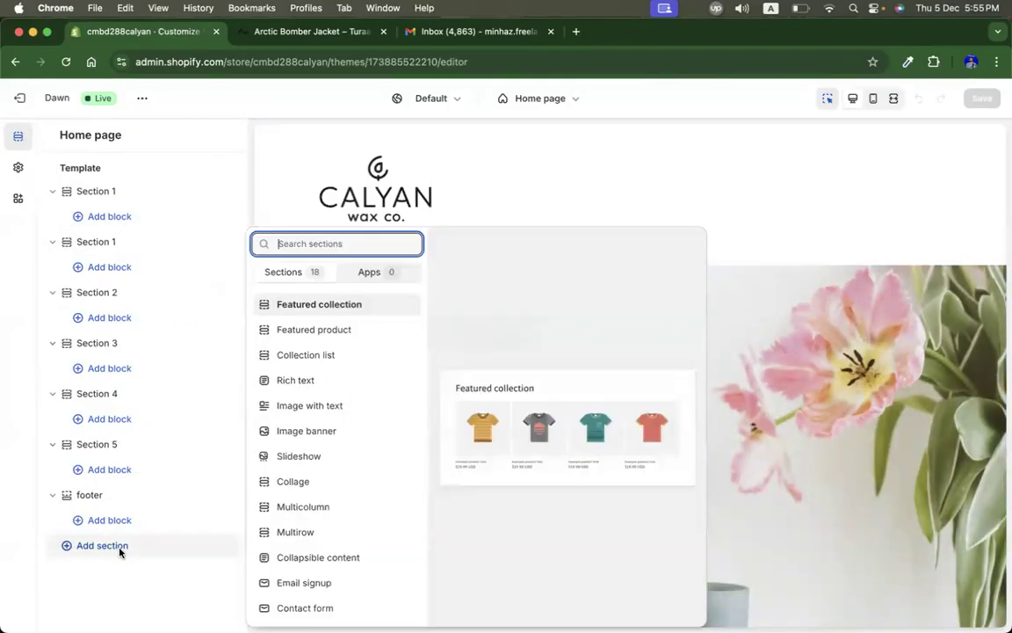
{"action": "left_click", "coordinate": [68, 549]}
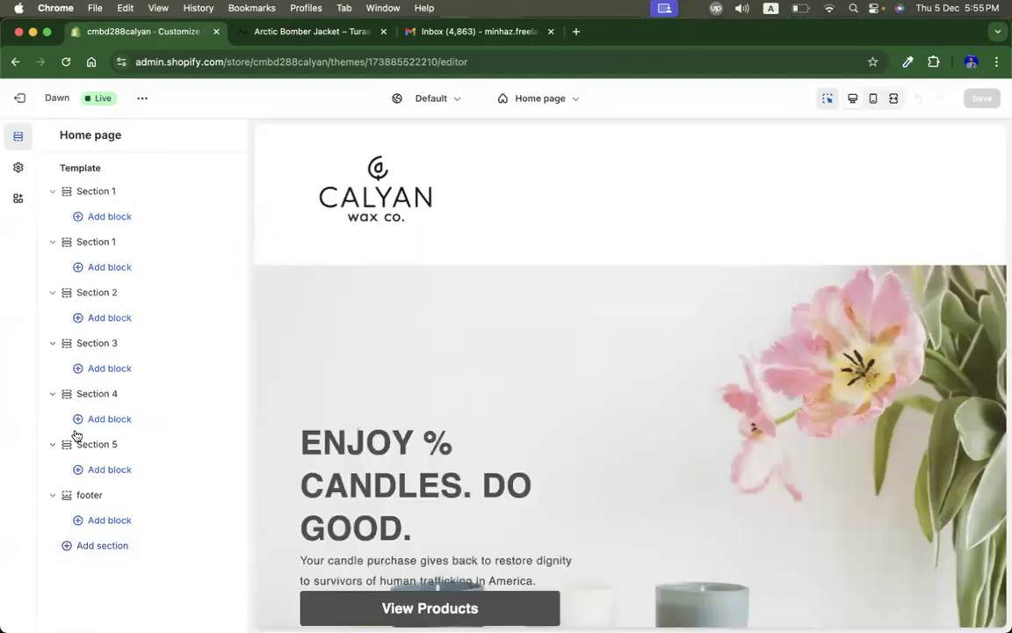
Step: Hide the home page template sections from the first Section 1 through Section 4
{"action": "left_click", "coordinate": [227, 193]}
{"action": "left_click", "coordinate": [225, 244]}
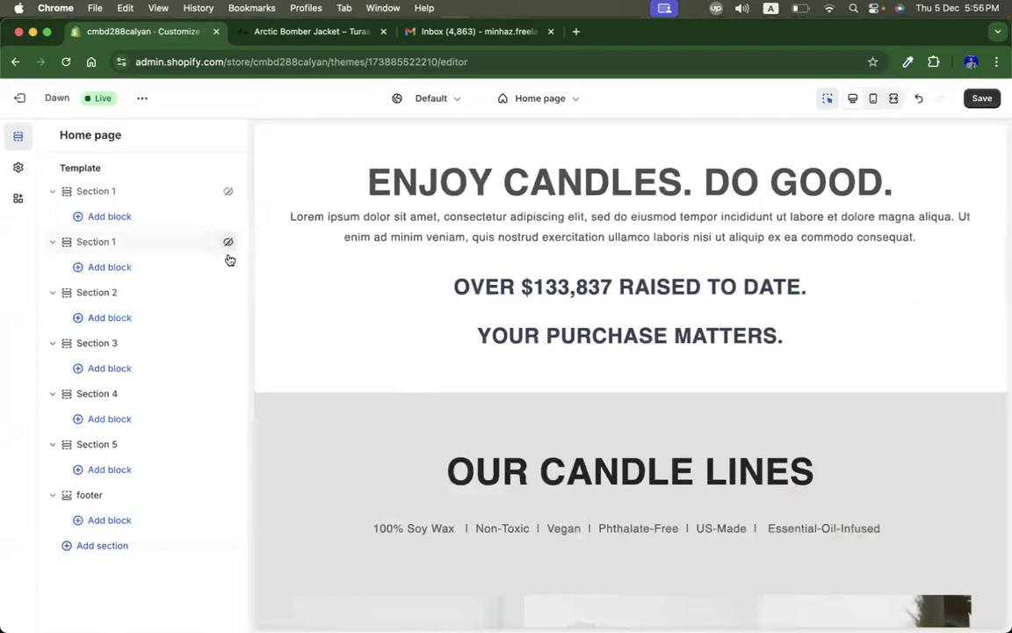
{"action": "left_click", "coordinate": [226, 295]}
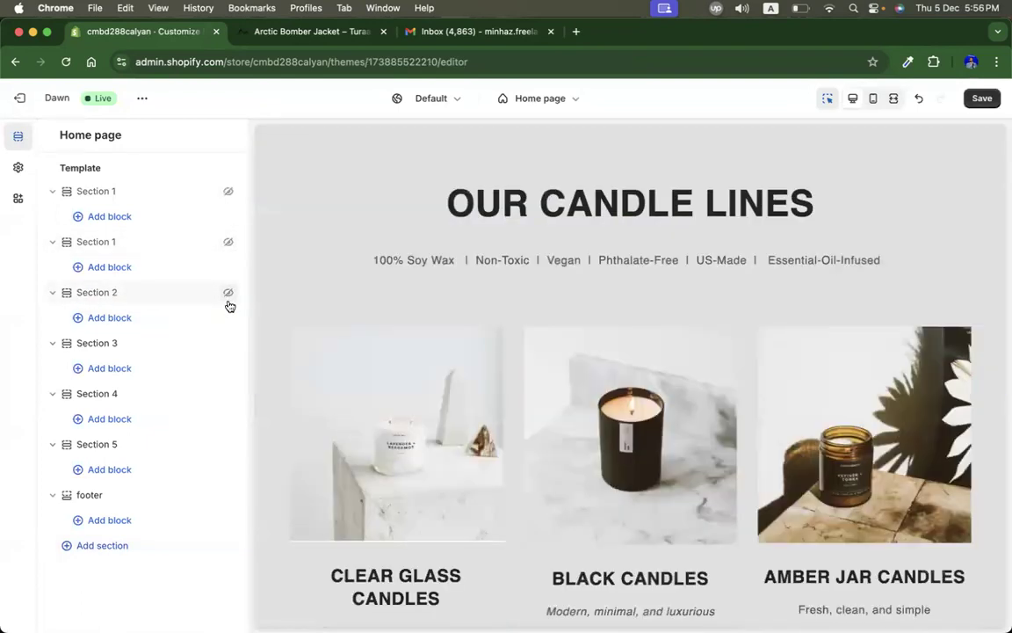
{"action": "left_click", "coordinate": [228, 345]}
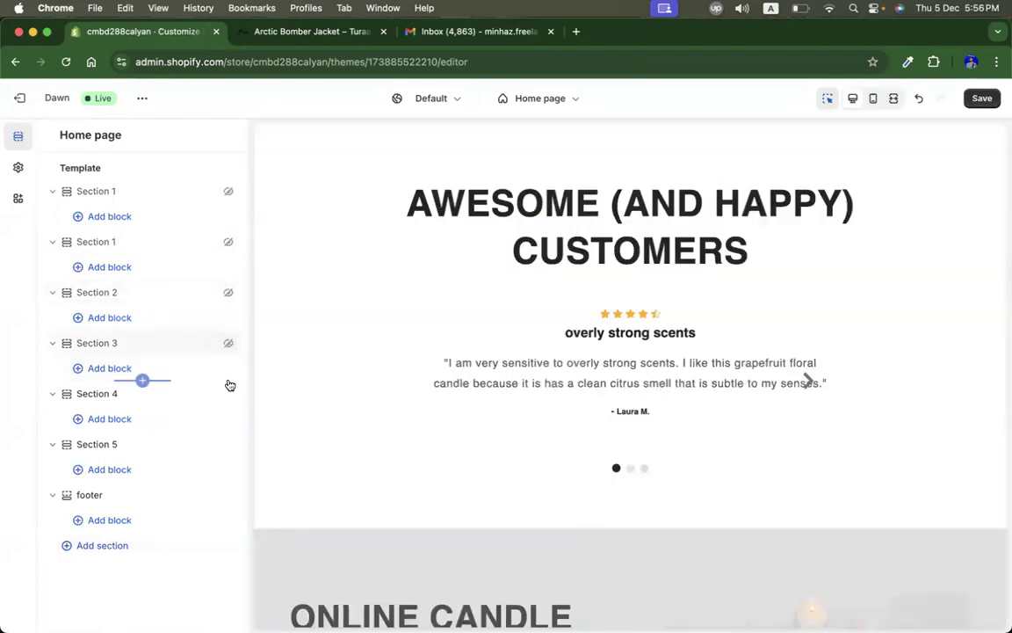
{"action": "left_click", "coordinate": [228, 397]}
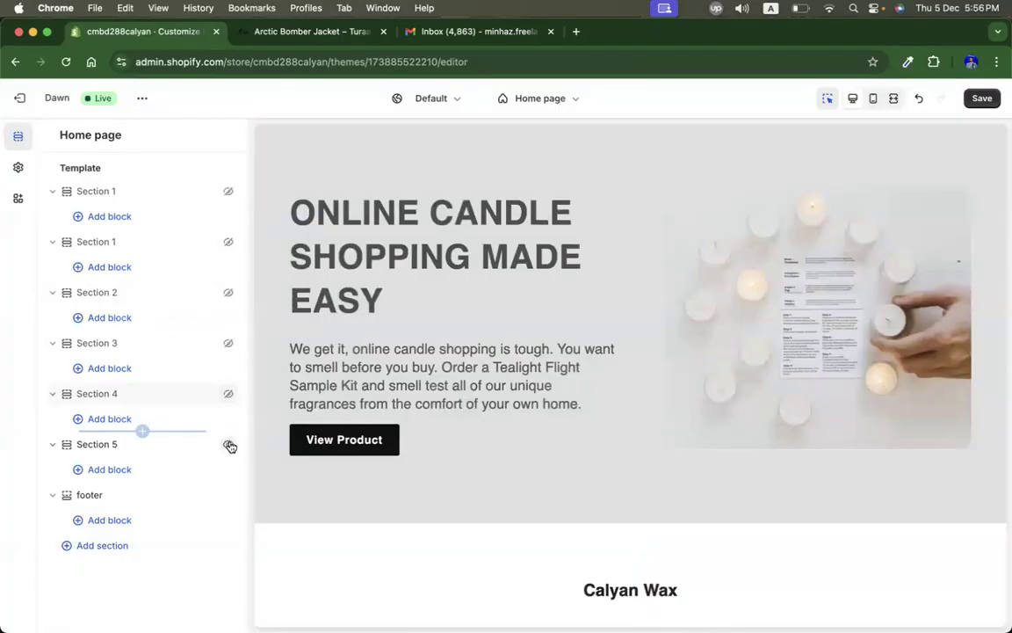
Step: Hide Section 5 and the footer, then open the list of sections to add to the home page
{"action": "left_click", "coordinate": [229, 446]}
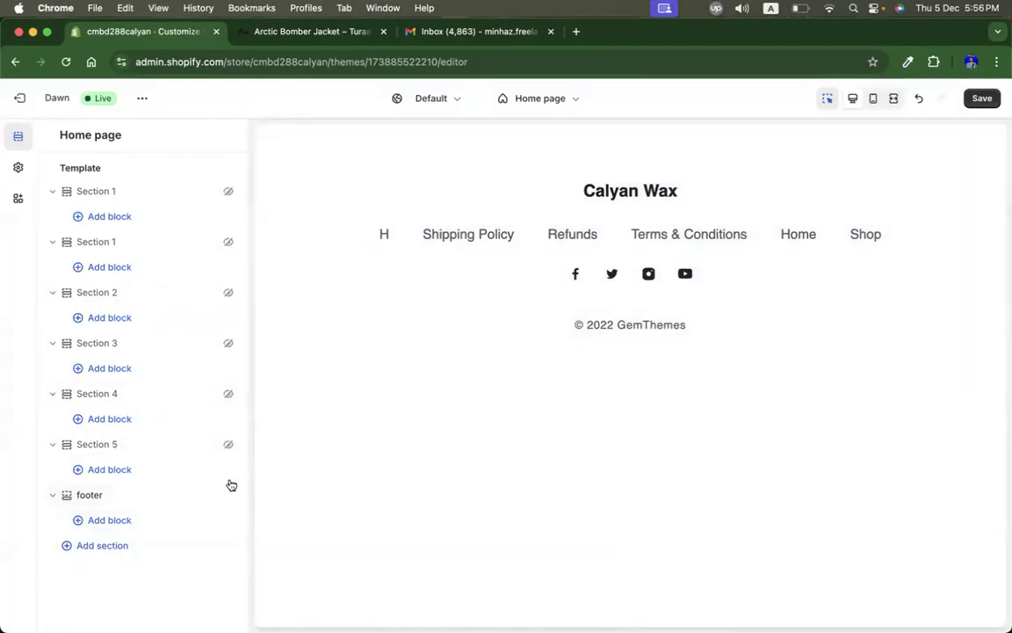
{"action": "left_click", "coordinate": [228, 496]}
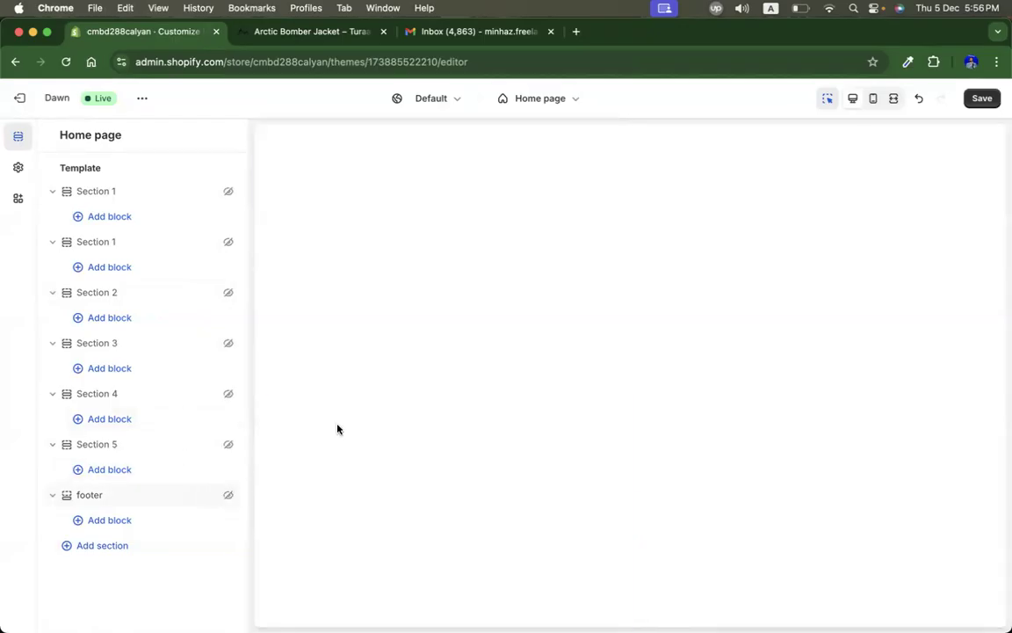
{"action": "left_click", "coordinate": [92, 546]}
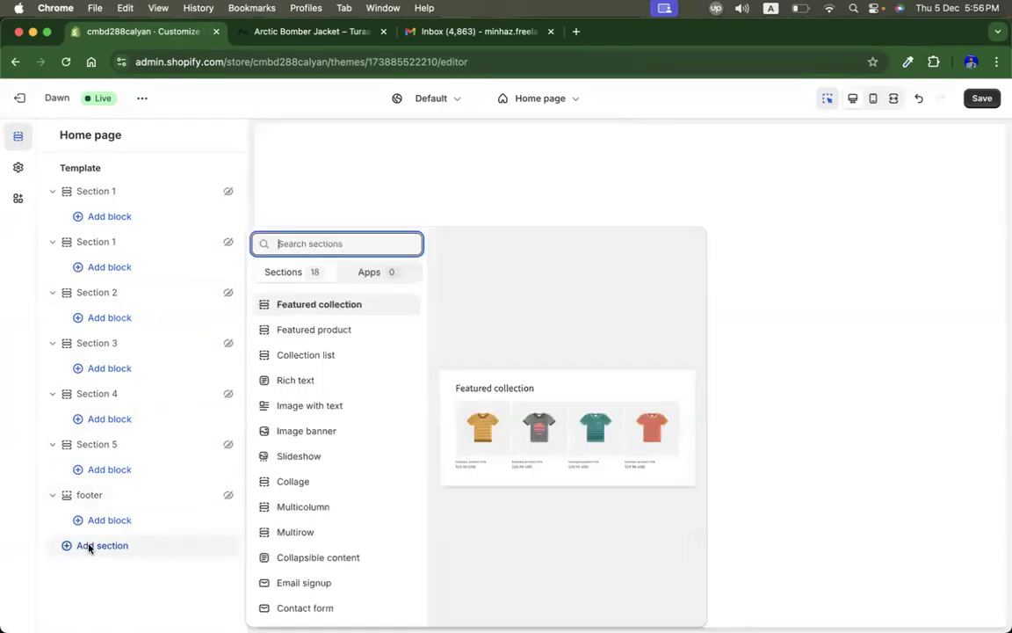
Step: Browse the Turaag Active home page and its banner carousel for a hero image
{"action": "left_click", "coordinate": [284, 35]}
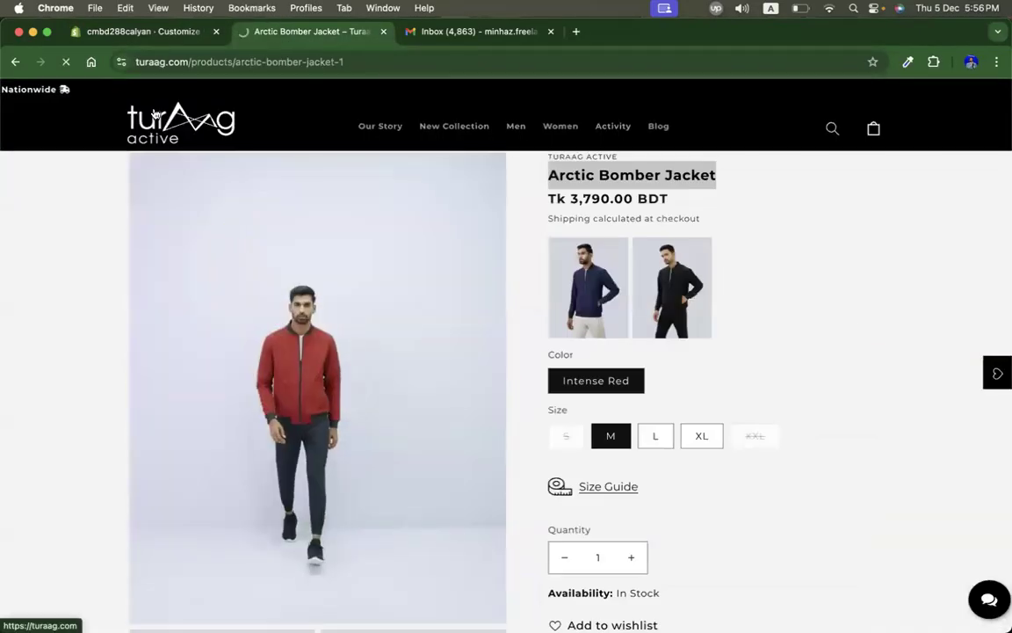
{"action": "scroll", "coordinate": [886, 276], "scroll_direction": "down", "scroll_amount": 4}
{"action": "scroll", "coordinate": [886, 275], "scroll_direction": "up", "scroll_amount": 4}
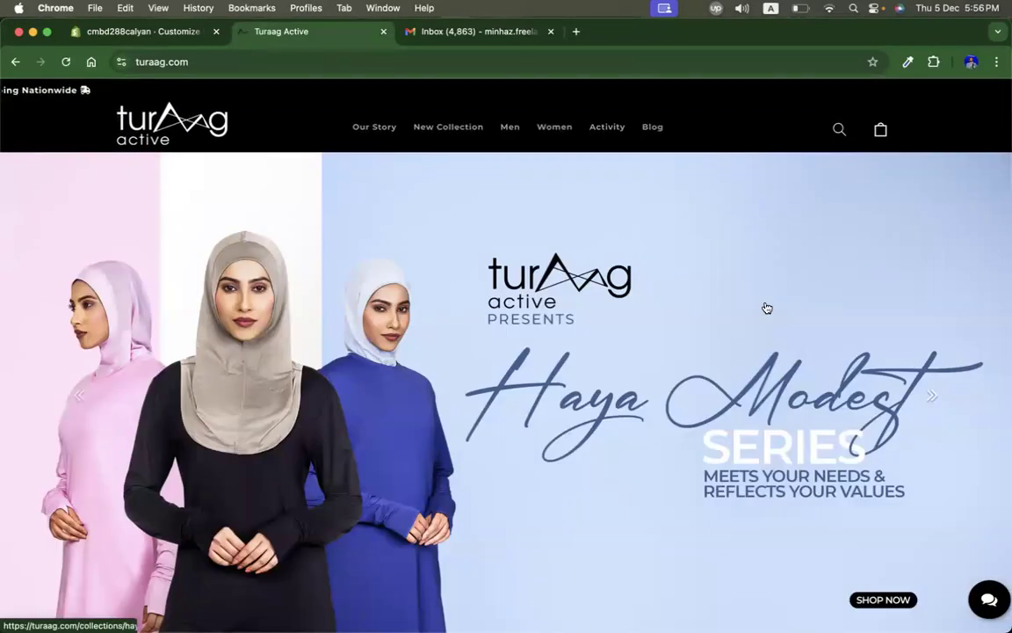
{"action": "scroll", "coordinate": [805, 334], "scroll_direction": "down", "scroll_amount": 1}
{"action": "scroll", "coordinate": [805, 334], "scroll_direction": "up", "scroll_amount": 1}
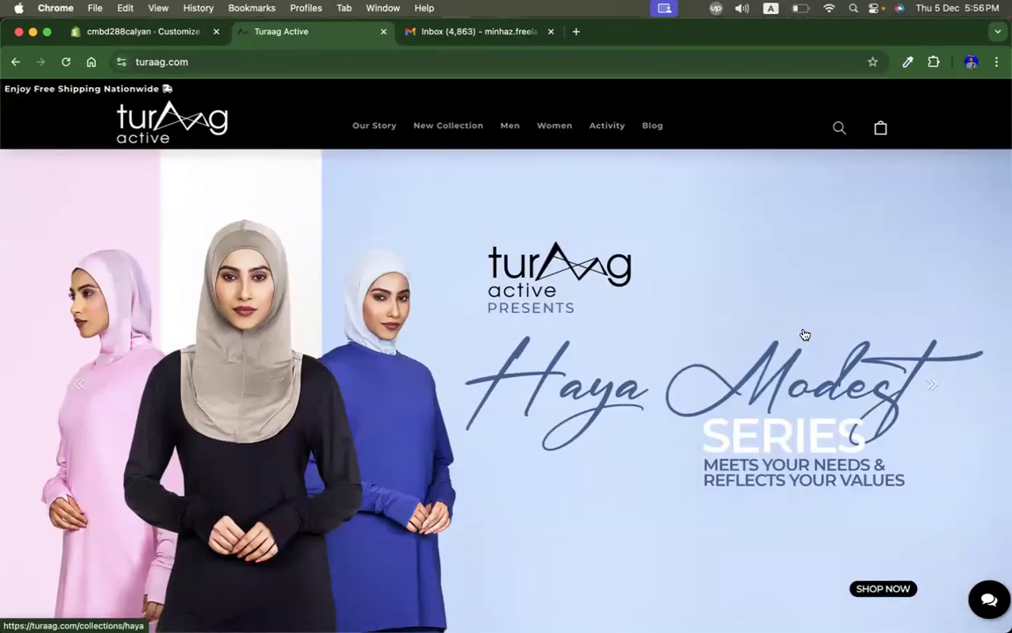
{"action": "left_click", "coordinate": [550, 310]}
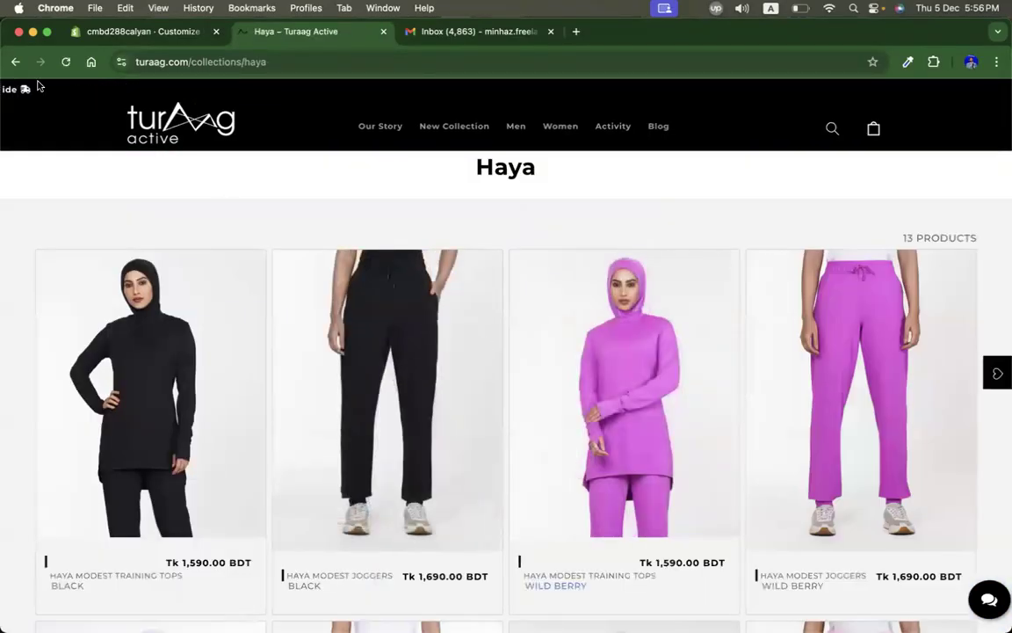
{"action": "left_click", "coordinate": [16, 62]}
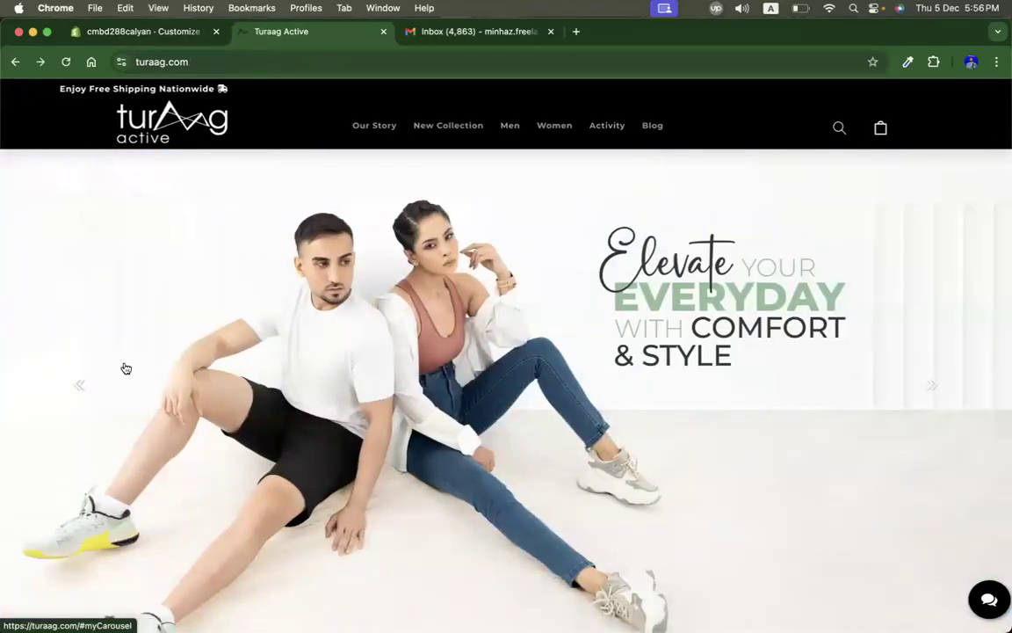
{"action": "left_click", "coordinate": [80, 386]}
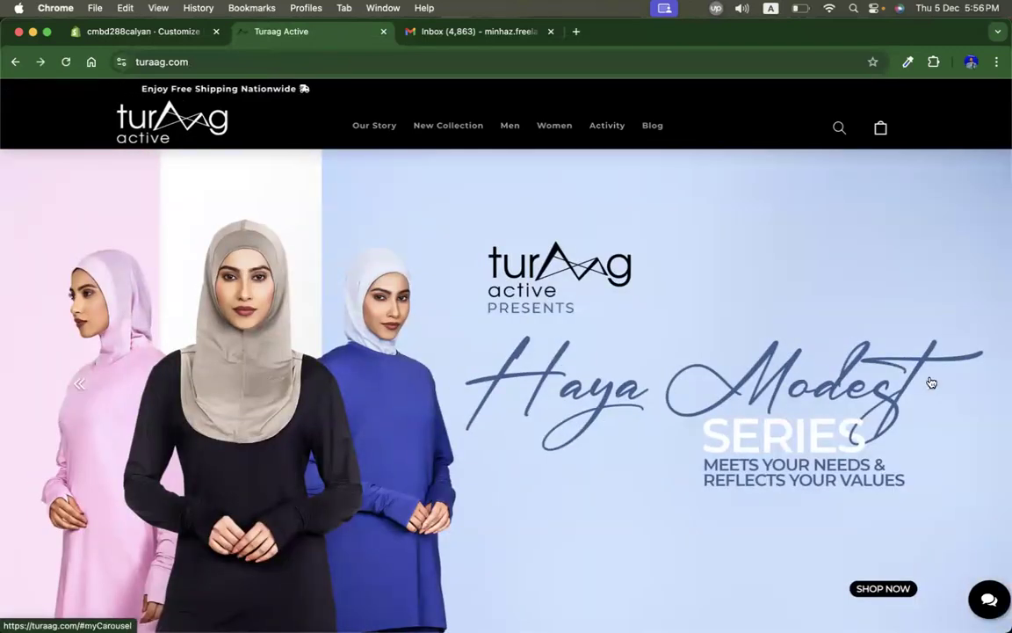
{"action": "left_click", "coordinate": [936, 385]}
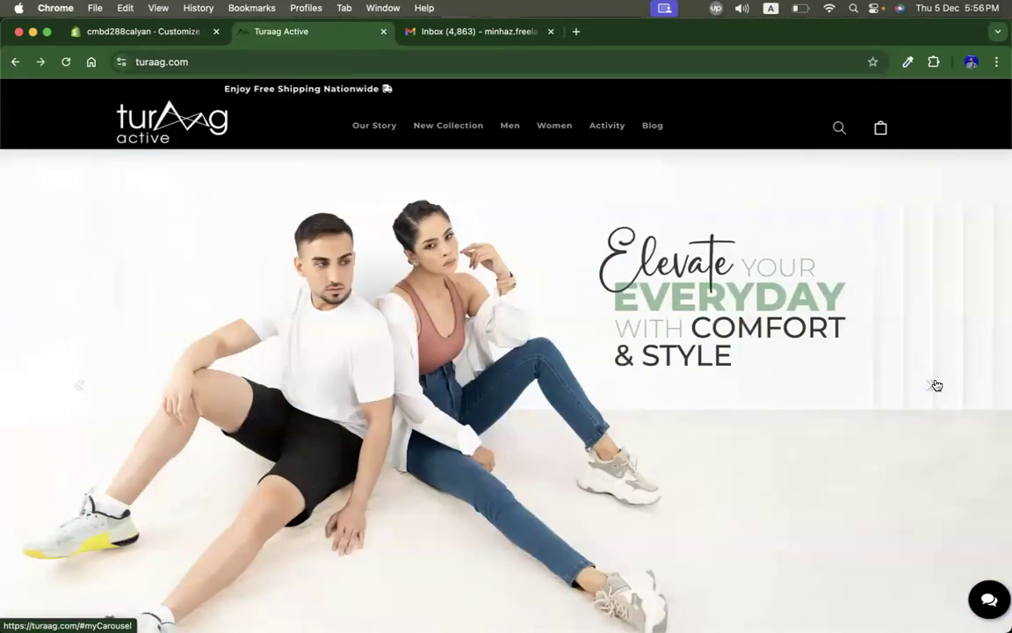
{"action": "left_click", "coordinate": [935, 385]}
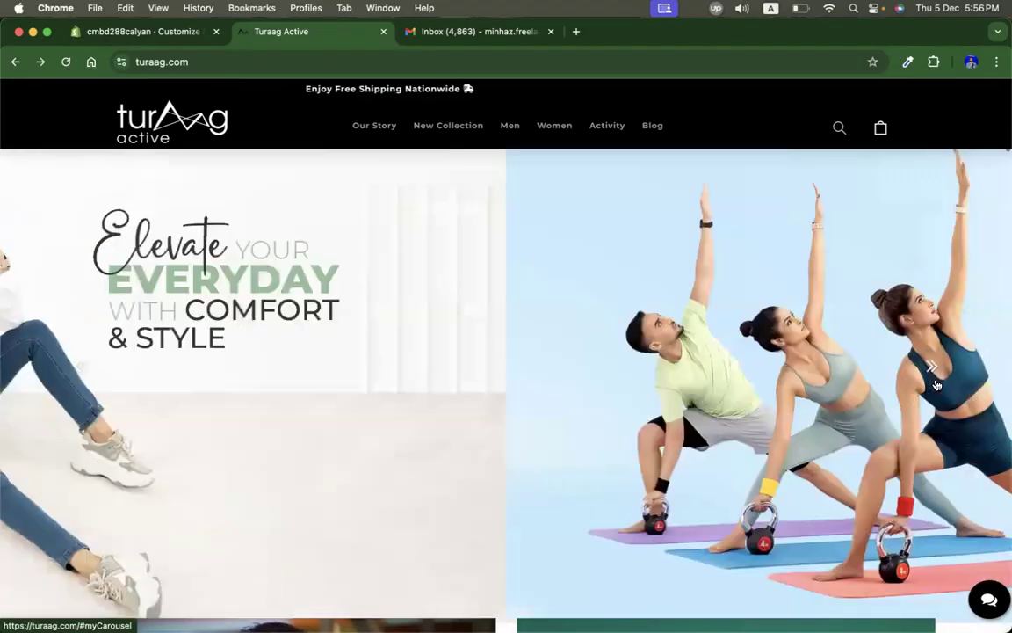
{"action": "left_click", "coordinate": [91, 370]}
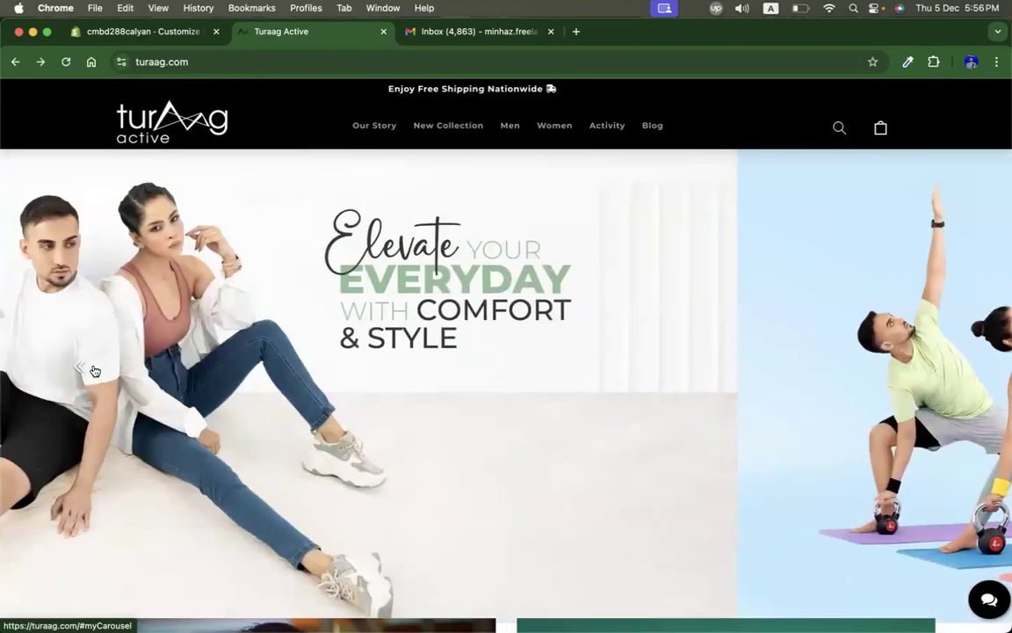
Step: Inspect the 'Elevate your everyday' banner, open its image source and save web_banner_october to Downloads
{"action": "right_click", "coordinate": [202, 226]}
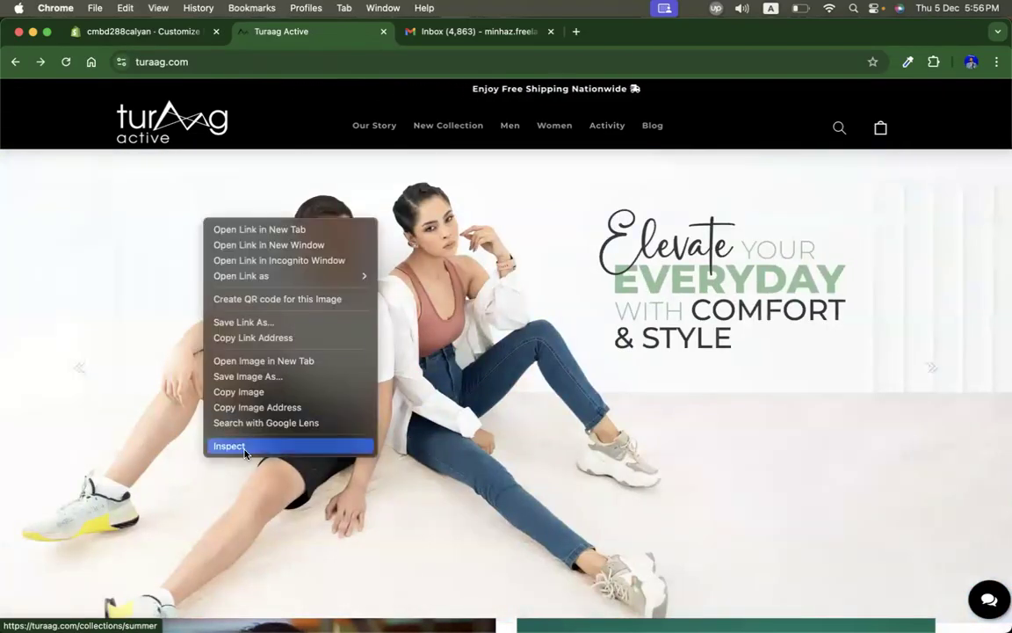
{"action": "left_click", "coordinate": [220, 404]}
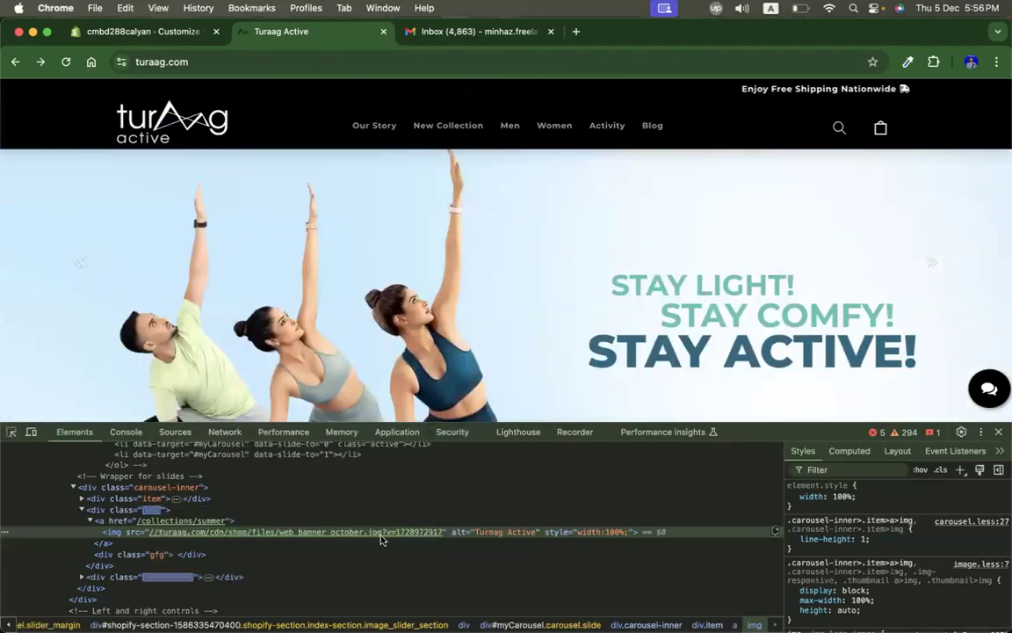
{"action": "mouse_move", "coordinate": [395, 536]}
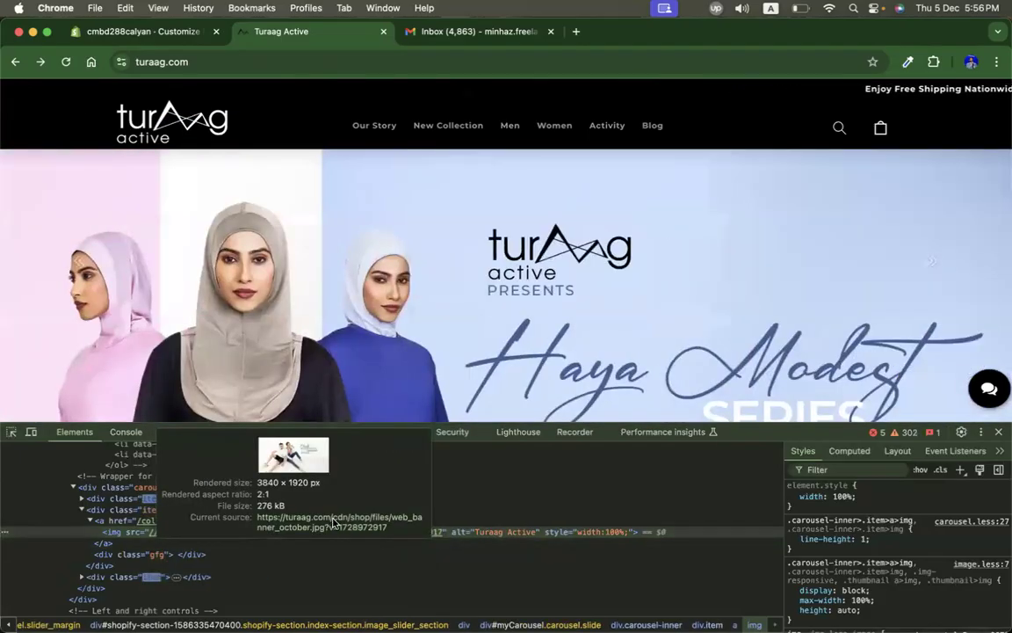
{"action": "left_click", "coordinate": [334, 522]}
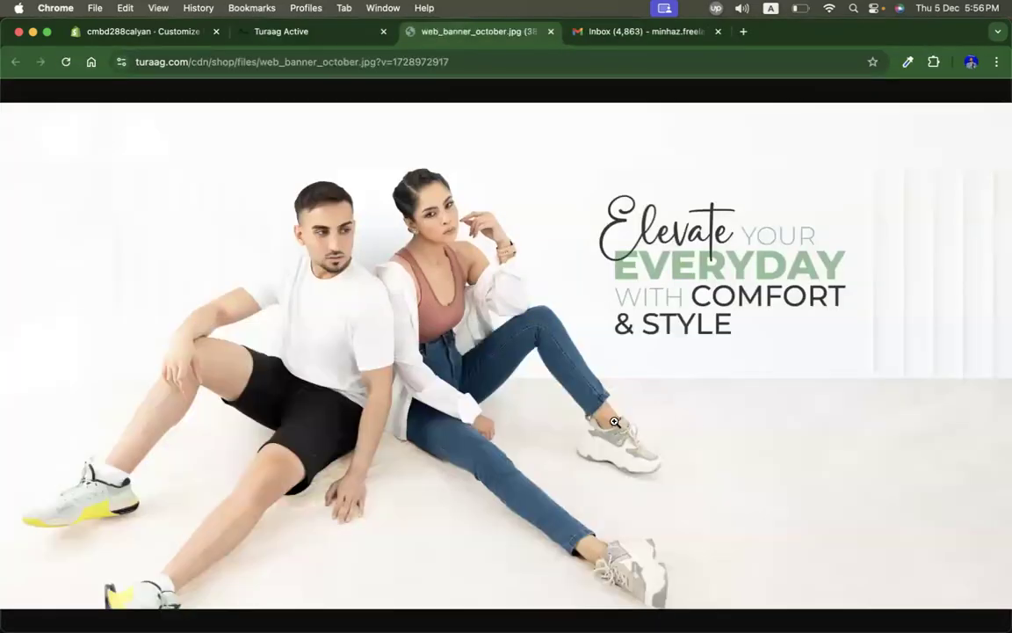
{"action": "right_click", "coordinate": [470, 317]}
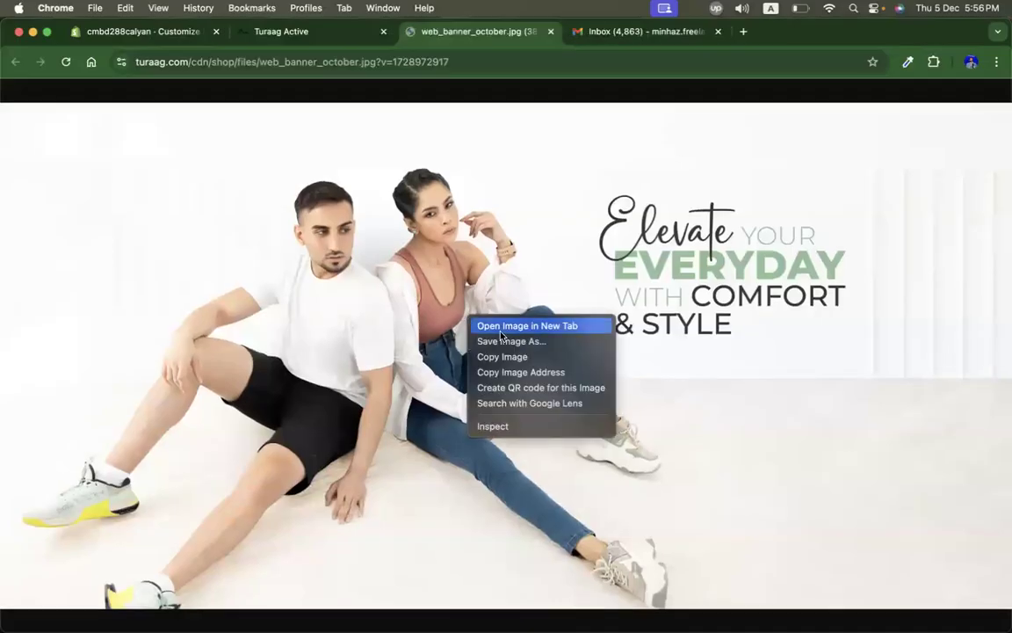
{"action": "left_click", "coordinate": [510, 341]}
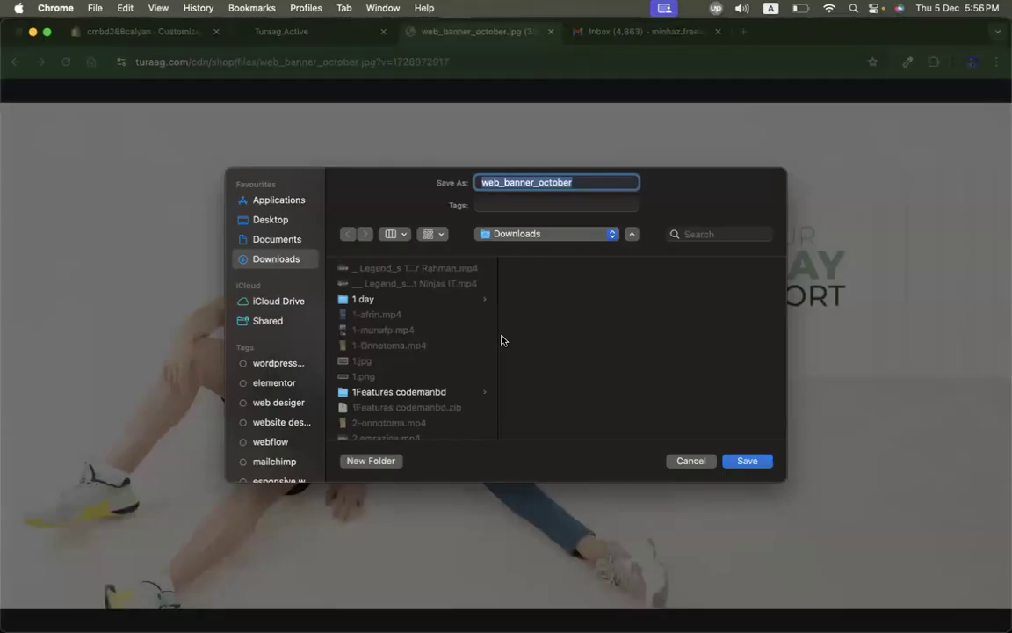
{"action": "key", "text": "Return"}
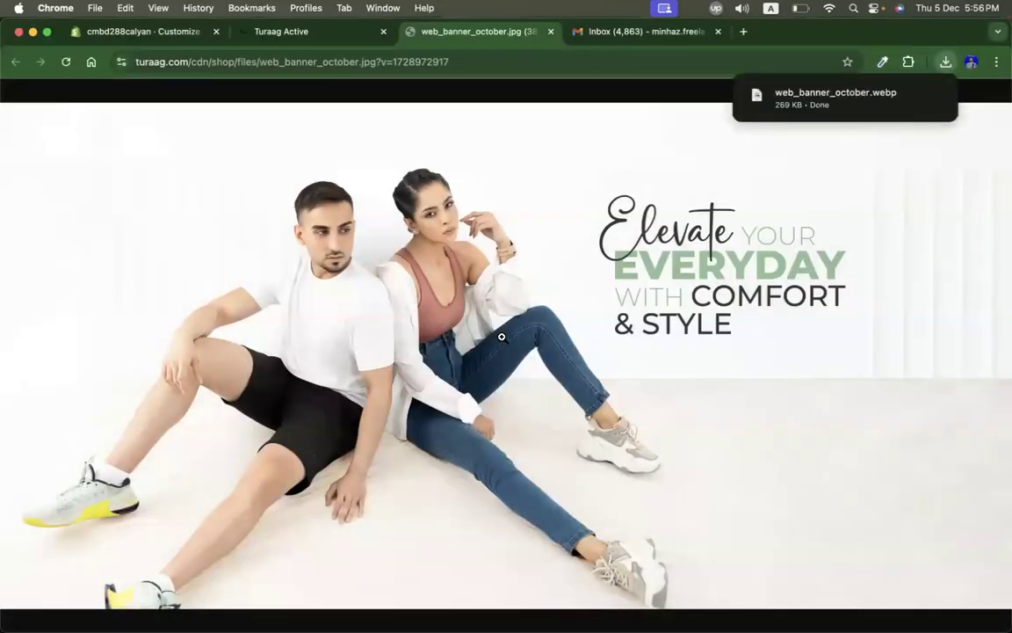
Step: Add a Slideshow section to the home page template
{"action": "left_click", "coordinate": [151, 33]}
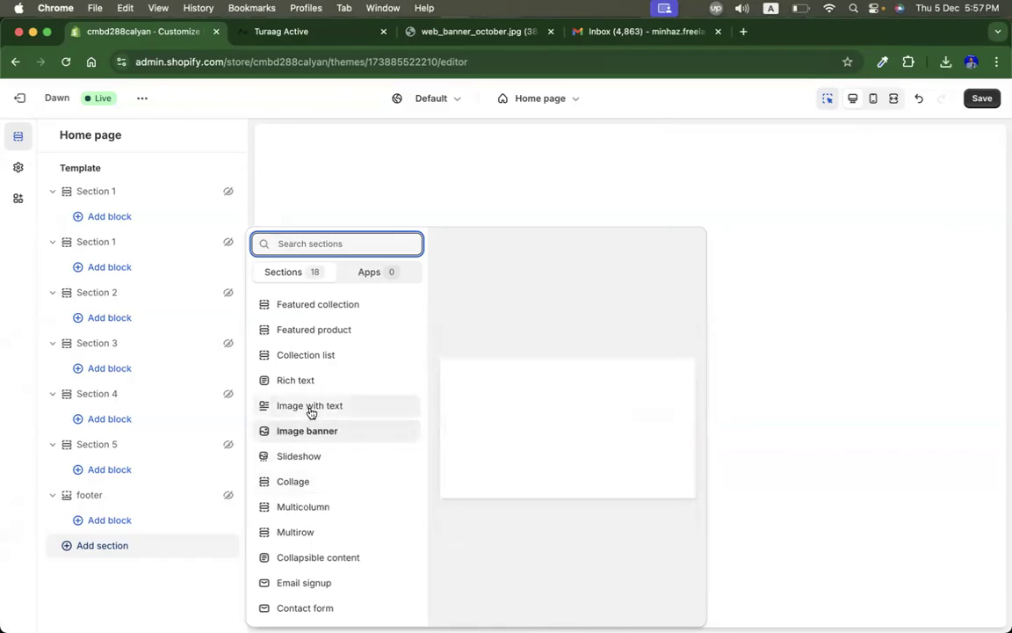
{"action": "left_click", "coordinate": [310, 459]}
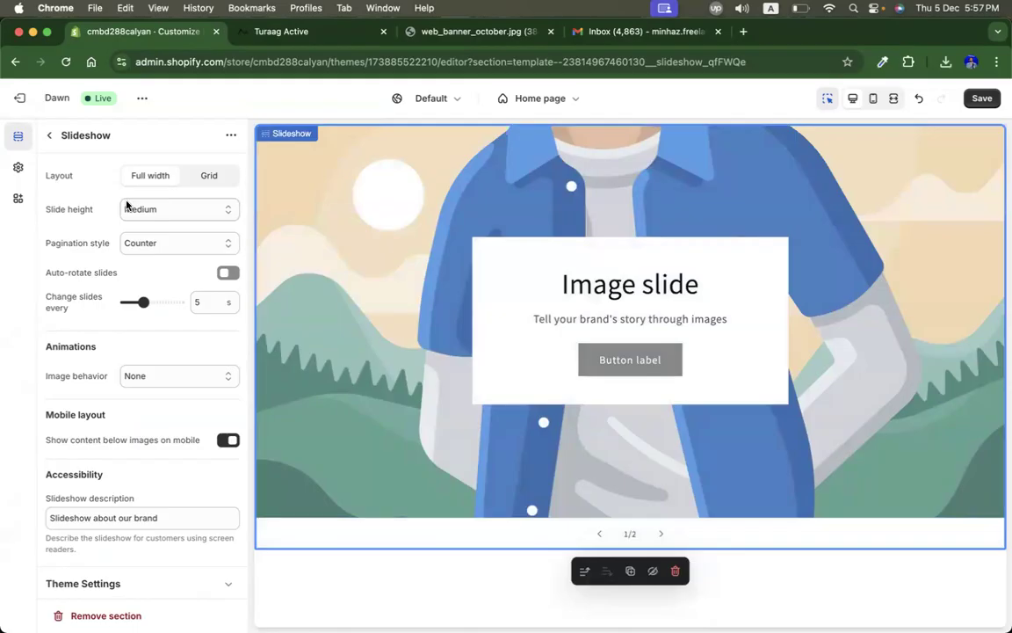
{"action": "scroll", "coordinate": [109, 358], "scroll_direction": "down", "scroll_amount": 1}
{"action": "scroll", "coordinate": [110, 359], "scroll_direction": "up", "scroll_amount": 1}
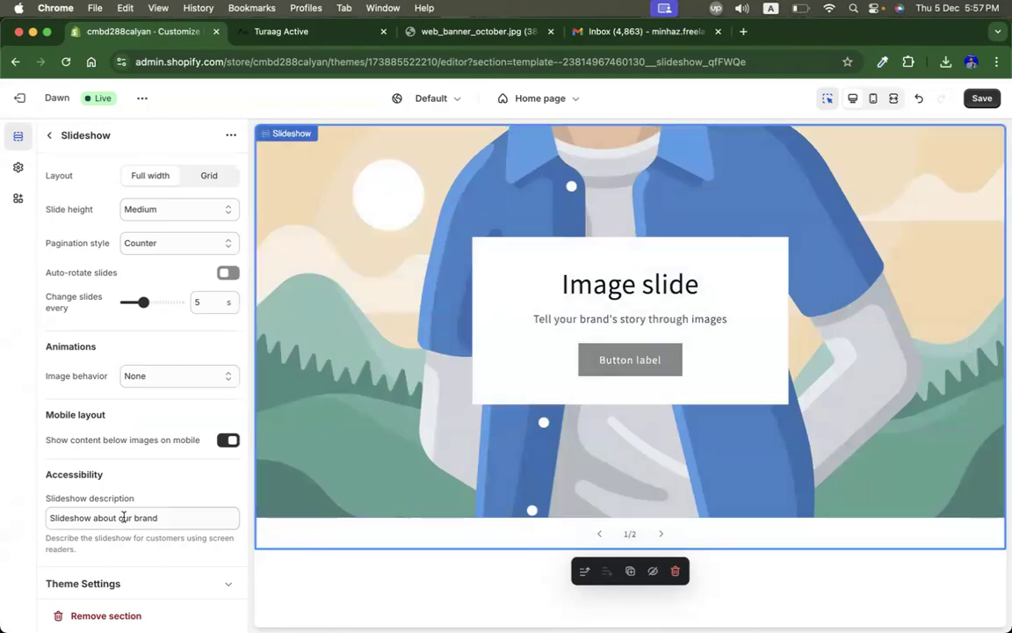
{"action": "scroll", "coordinate": [124, 517], "scroll_direction": "down", "scroll_amount": 1}
{"action": "scroll", "coordinate": [124, 517], "scroll_direction": "up", "scroll_amount": 1}
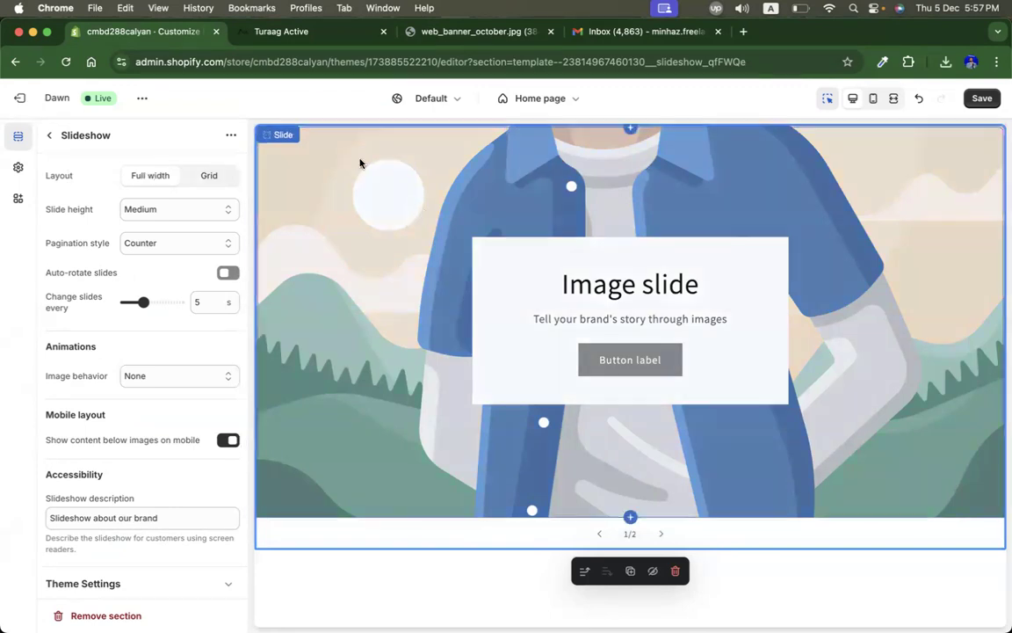
Step: Upload web_banner_october.webp from Downloads as the first slide's image
{"action": "left_click", "coordinate": [321, 141]}
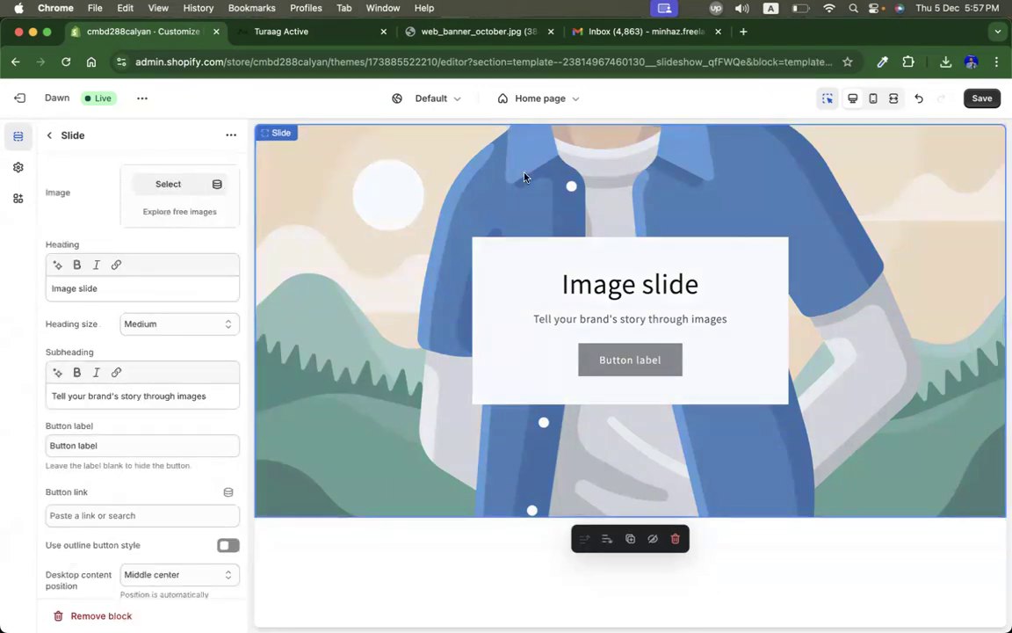
{"action": "left_click", "coordinate": [163, 184]}
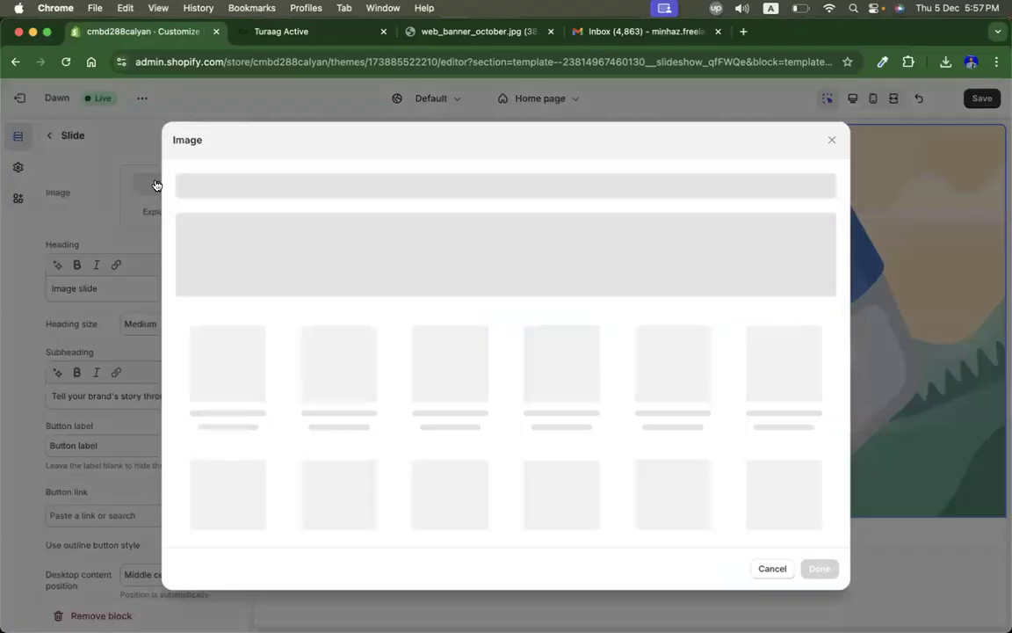
{"action": "left_click", "coordinate": [505, 271]}
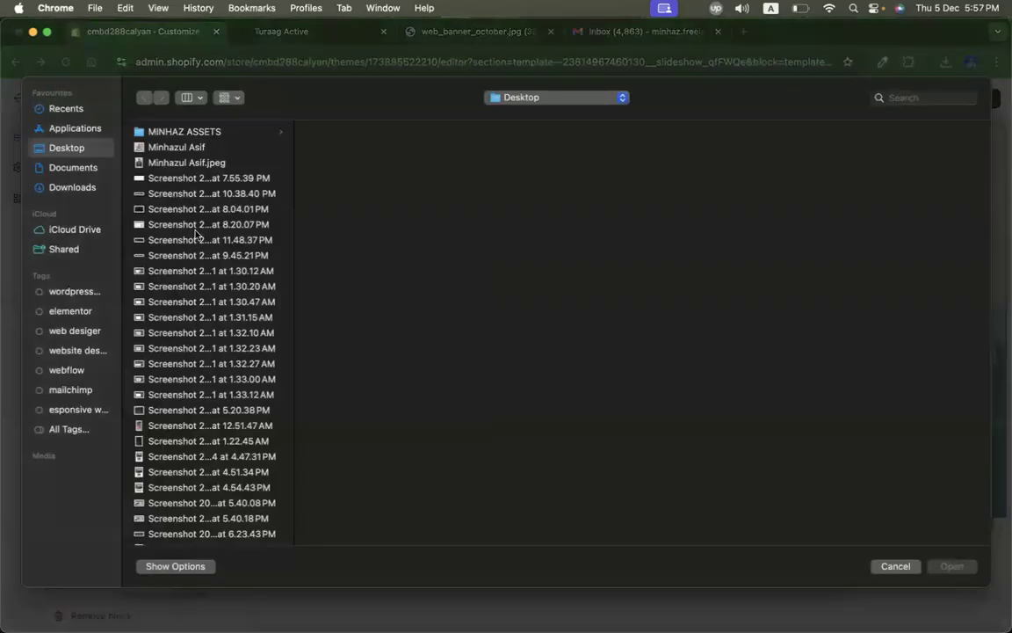
{"action": "left_click", "coordinate": [72, 187]}
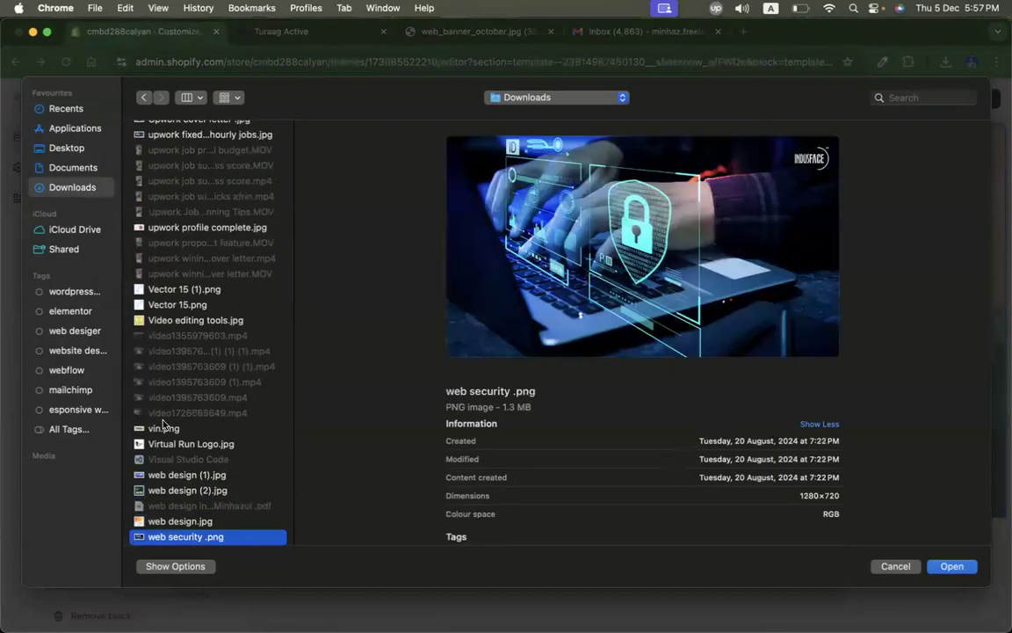
{"action": "left_click", "coordinate": [199, 402]}
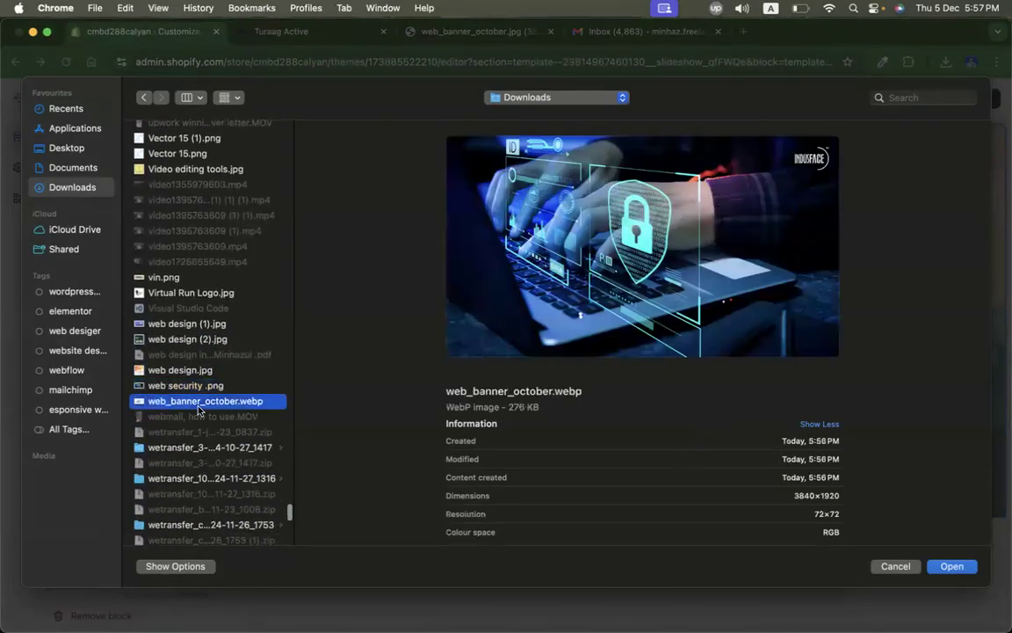
{"action": "double_click", "coordinate": [186, 404]}
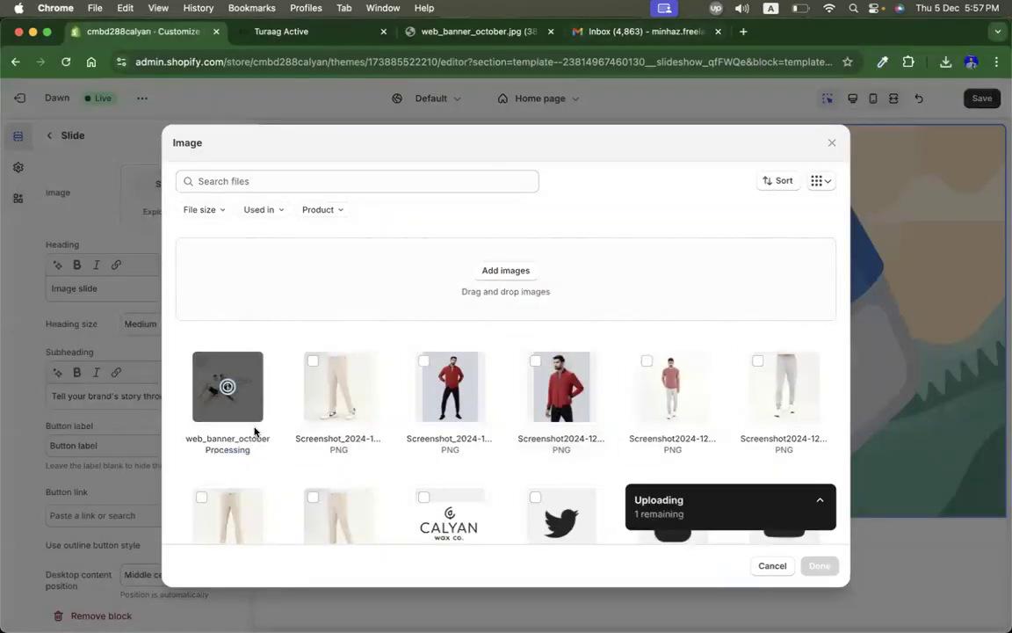
{"action": "left_click", "coordinate": [437, 29]}
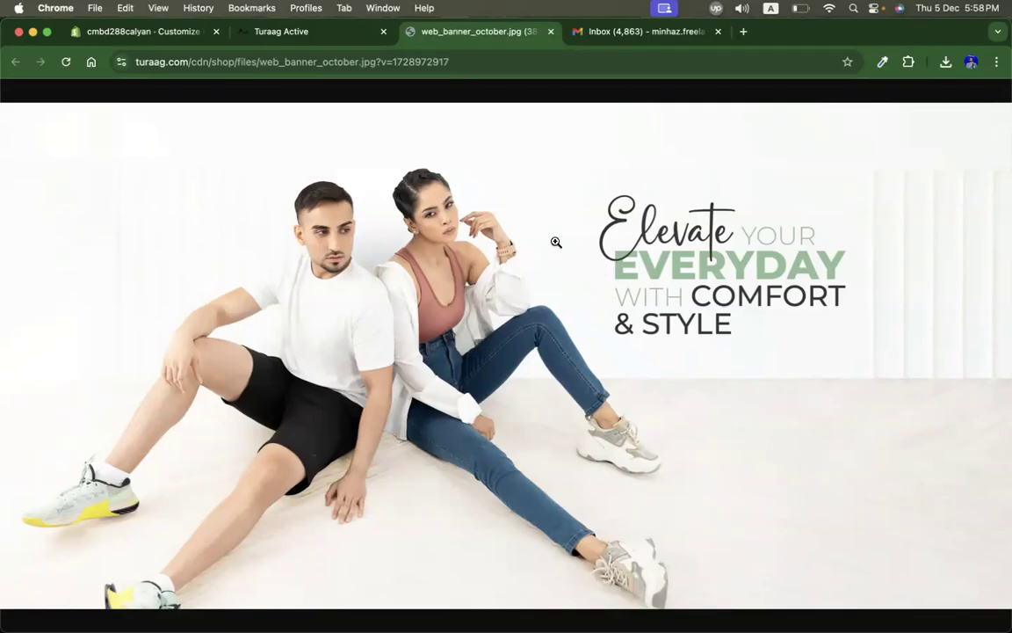
{"action": "left_click", "coordinate": [170, 33]}
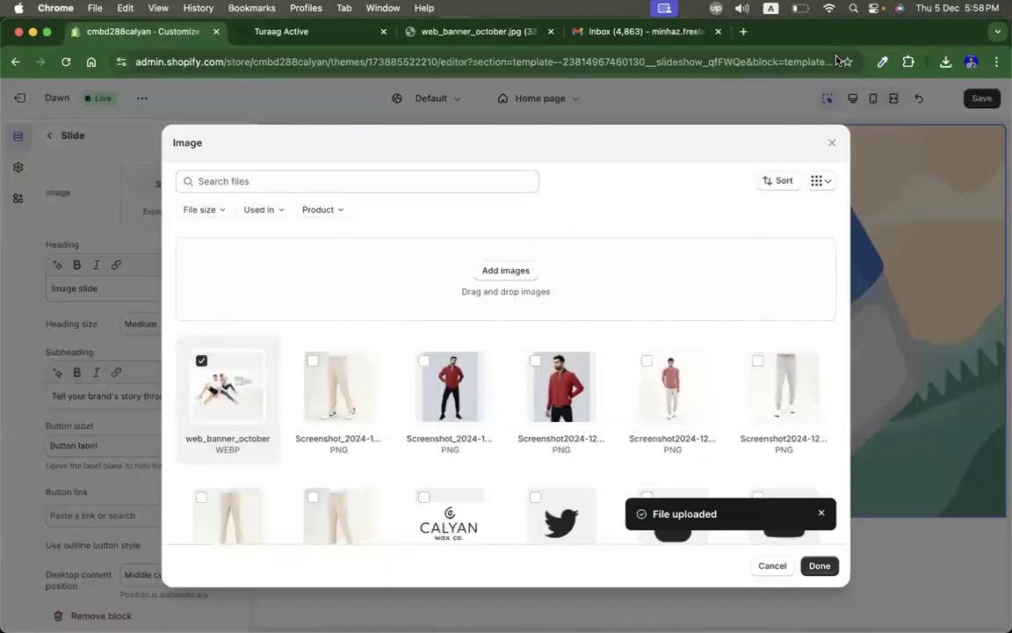
Step: Search the web for a webp to jpg converter
{"action": "left_click", "coordinate": [743, 31]}
{"action": "type", "text": "we"}
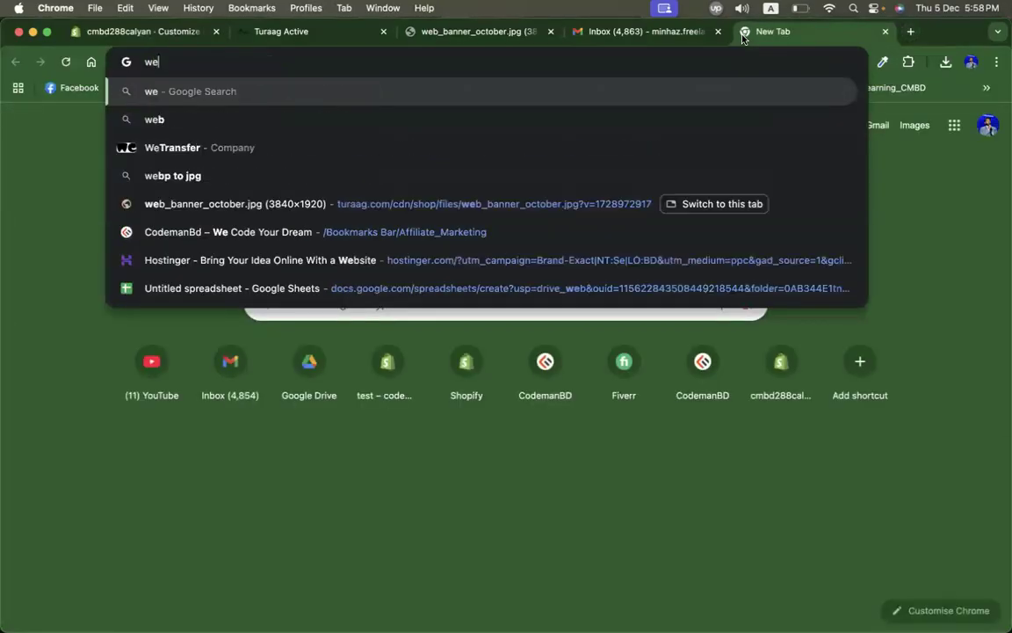
{"action": "type", "text": "bp to jpg"}
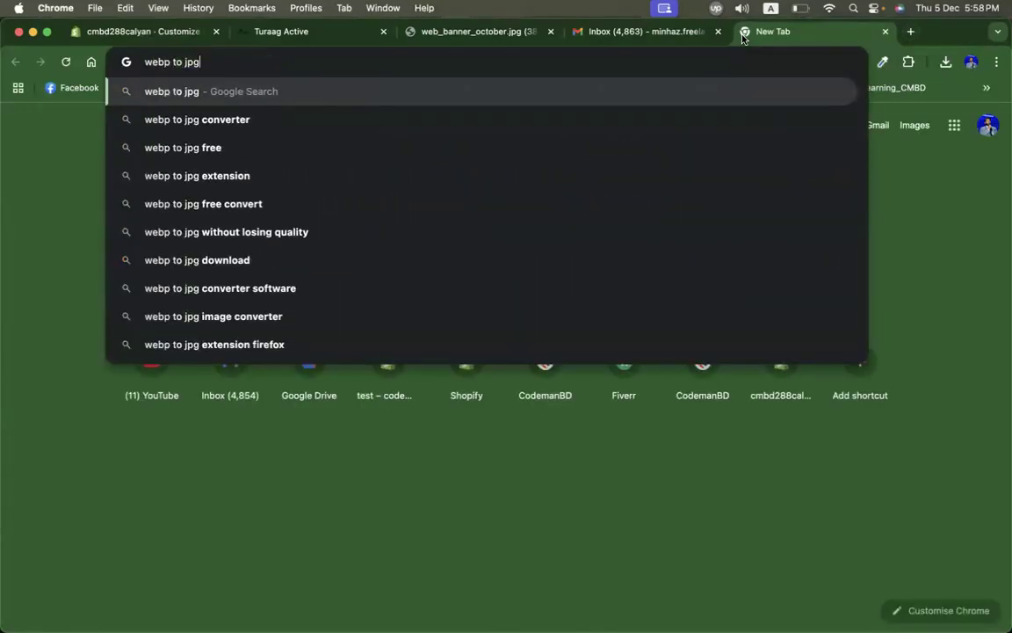
{"action": "key", "text": "Return"}
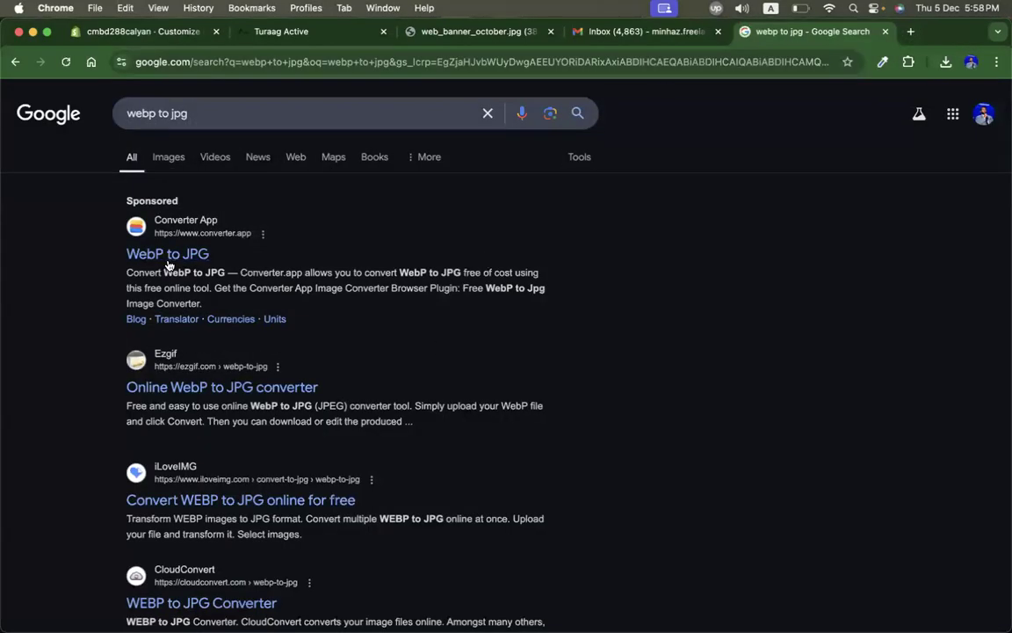
Step: Open the Ezgif WebP to JPG converter and choose web_banner_october.webp from Downloads as the file
{"action": "left_click", "coordinate": [203, 387]}
{"action": "left_click", "coordinate": [367, 396]}
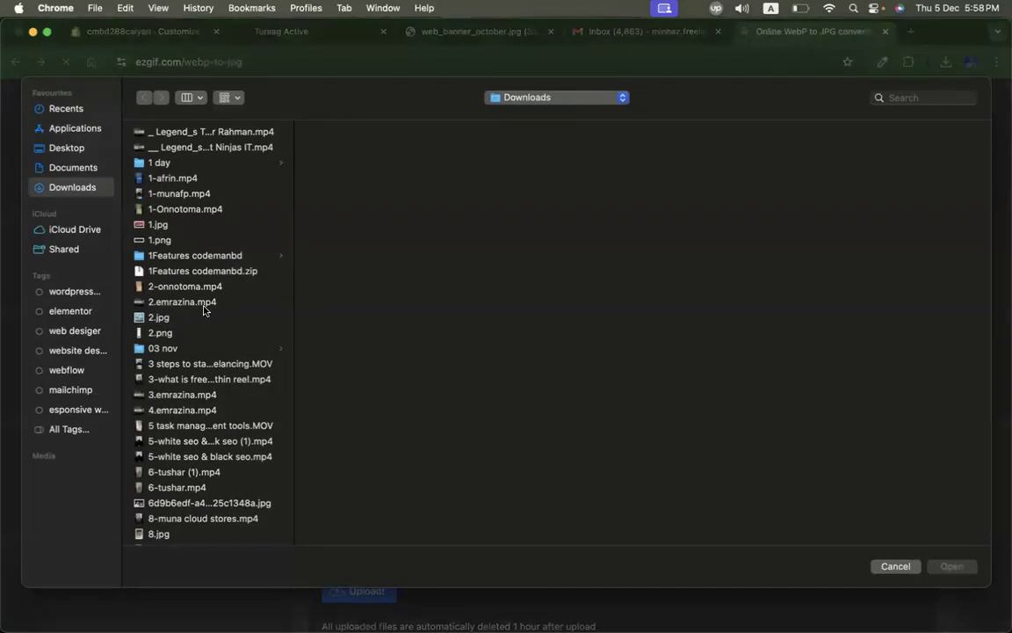
{"action": "key", "text": "w"}
{"action": "key", "text": "Down"}
{"action": "key", "text": "Down"}
{"action": "key", "text": "Down"}
{"action": "key", "text": "Down"}
{"action": "key", "text": "Down"}
{"action": "key", "text": "Down"}
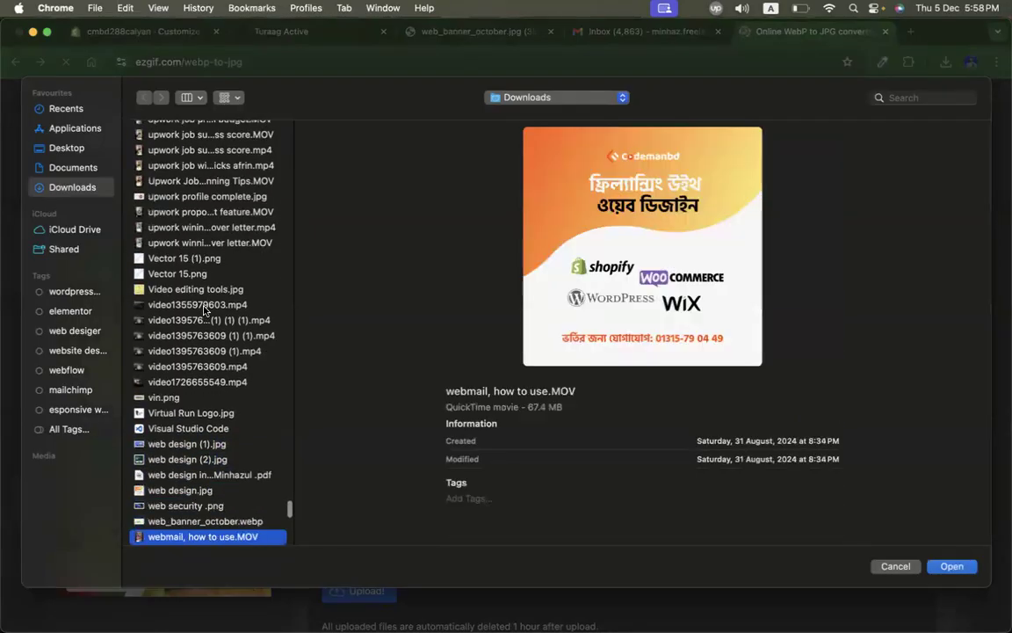
{"action": "key", "text": "Up"}
{"action": "key", "text": "Return"}
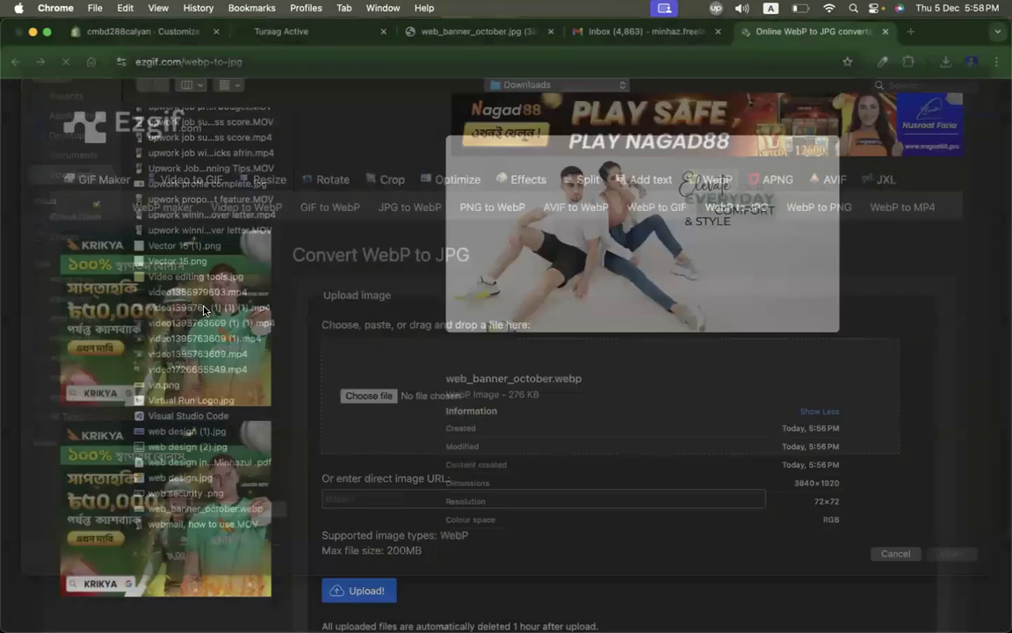
Step: Upload the chosen file to Ezgif and convert it to JPG
{"action": "scroll", "coordinate": [614, 355], "scroll_direction": "down", "scroll_amount": 3}
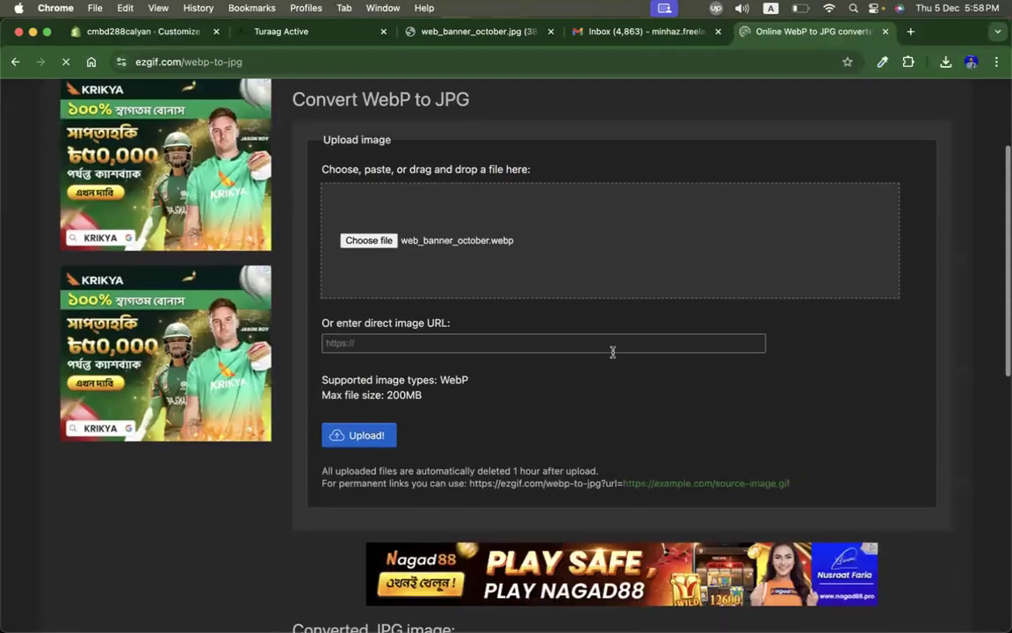
{"action": "left_click", "coordinate": [361, 434]}
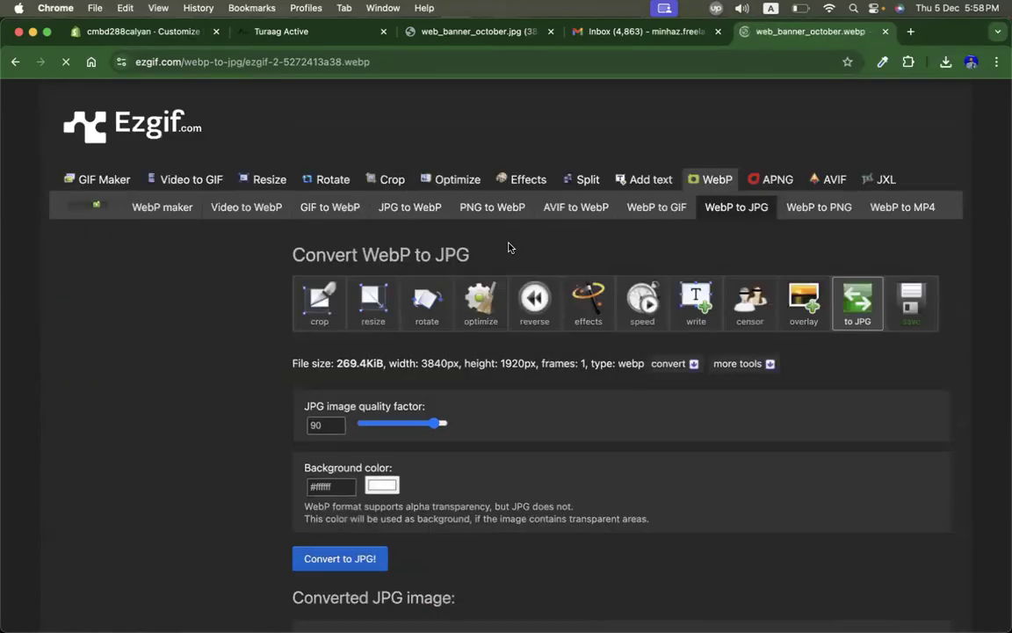
{"action": "scroll", "coordinate": [239, 460], "scroll_direction": "down", "scroll_amount": 3}
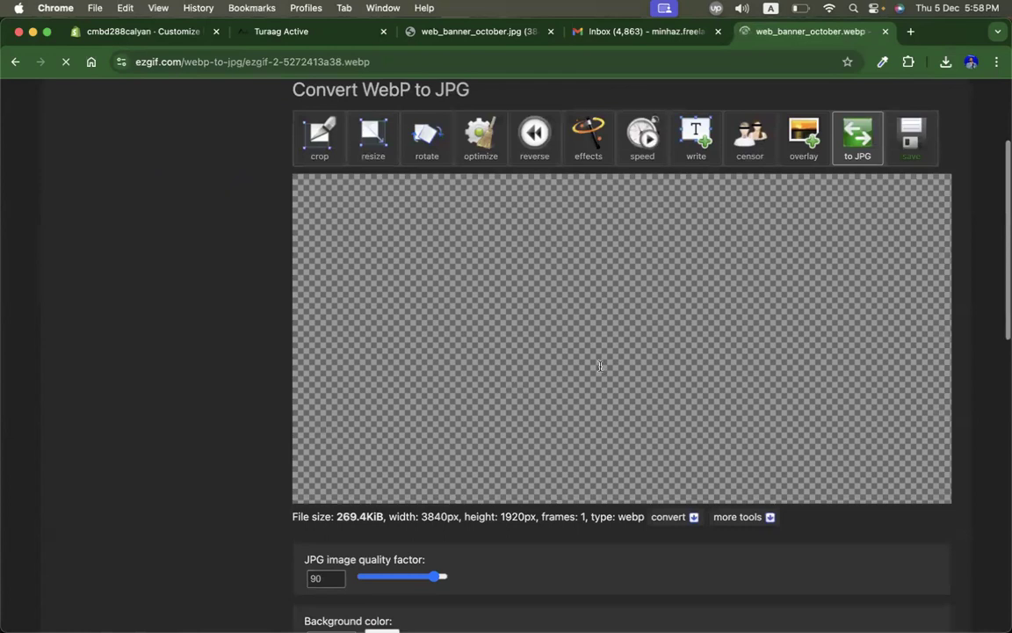
{"action": "scroll", "coordinate": [600, 365], "scroll_direction": "down", "scroll_amount": 5}
{"action": "left_click", "coordinate": [348, 410]}
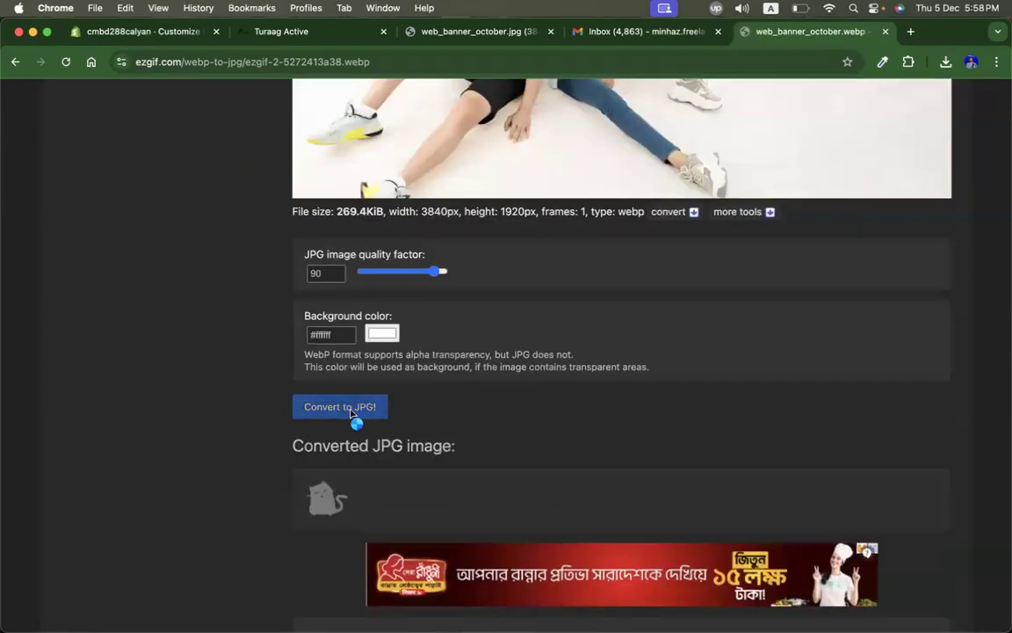
{"action": "scroll", "coordinate": [248, 512], "scroll_direction": "down", "scroll_amount": 7}
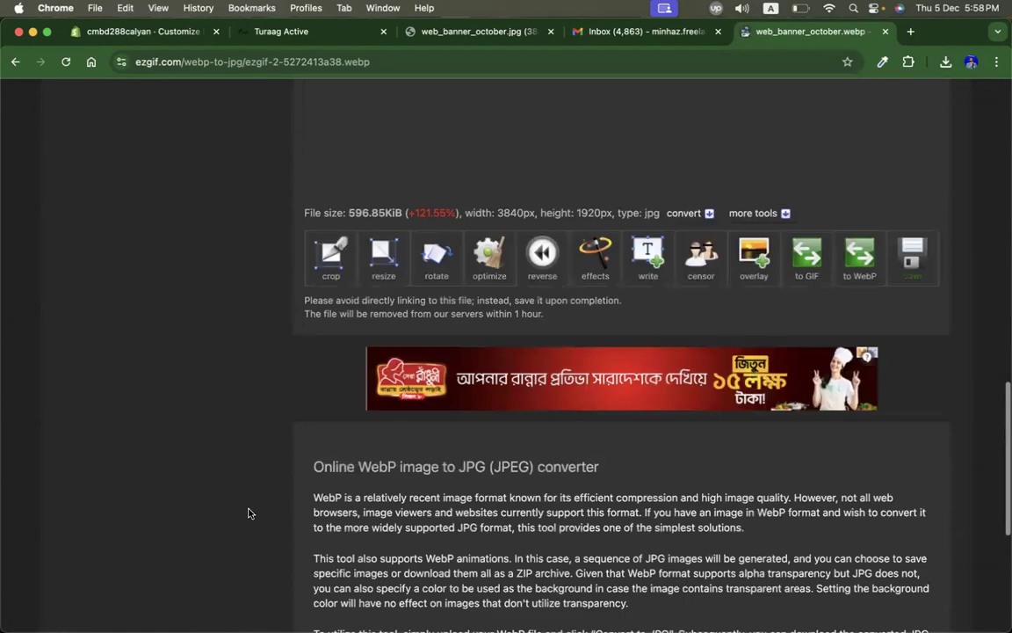
{"action": "scroll", "coordinate": [248, 513], "scroll_direction": "up", "scroll_amount": 4}
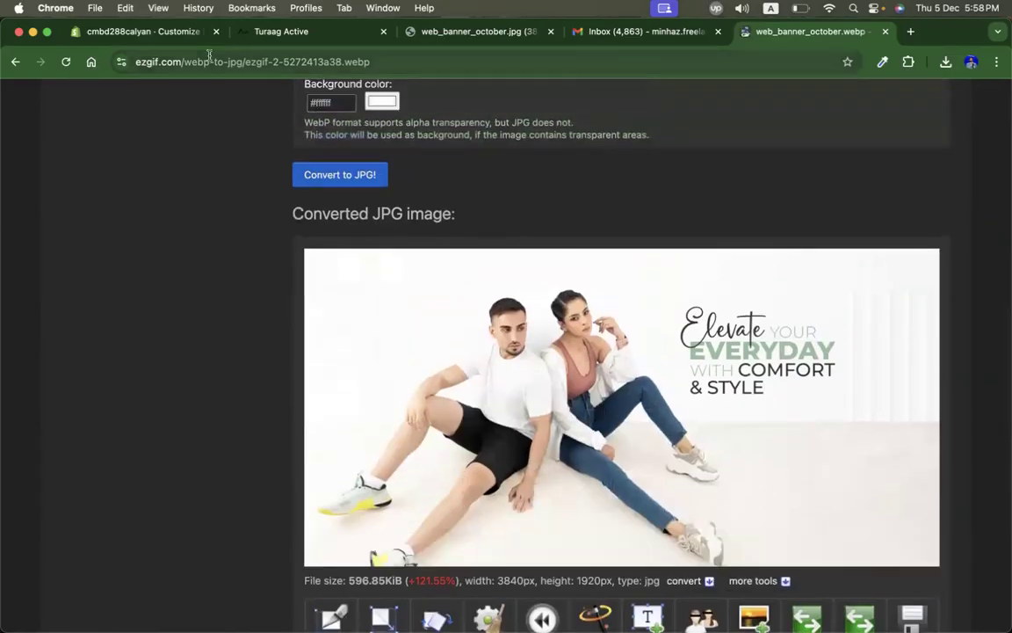
Step: Back in the theme editor, confirm web_banner_october as the first slide's image
{"action": "left_click", "coordinate": [134, 33]}
{"action": "left_click", "coordinate": [819, 565]}
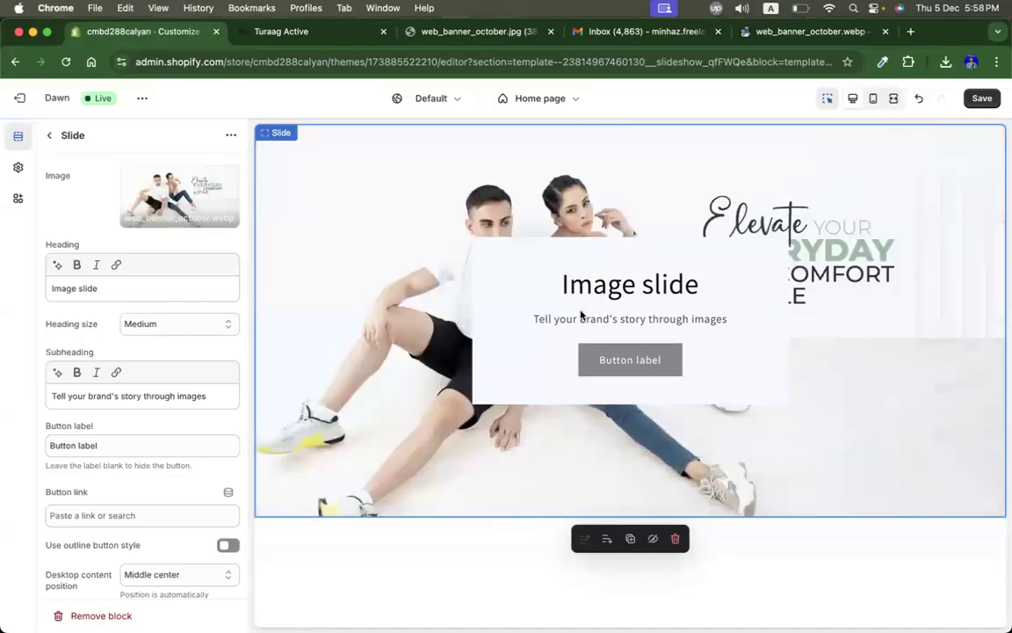
Step: Return to the Turaag Active home page and close the developer tools
{"action": "left_click", "coordinate": [290, 32]}
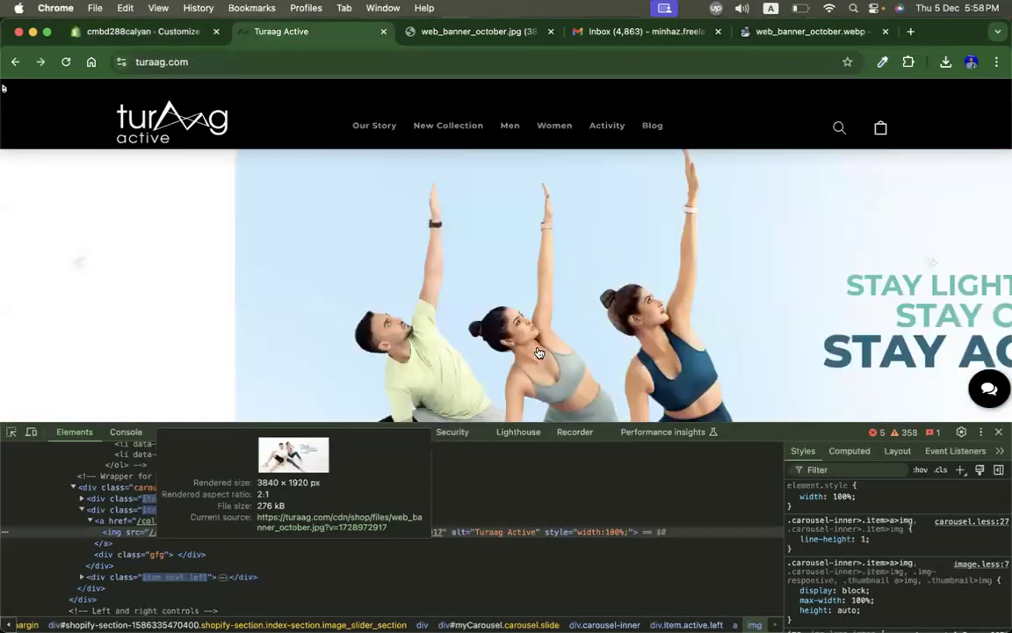
{"action": "right_click", "coordinate": [416, 302]}
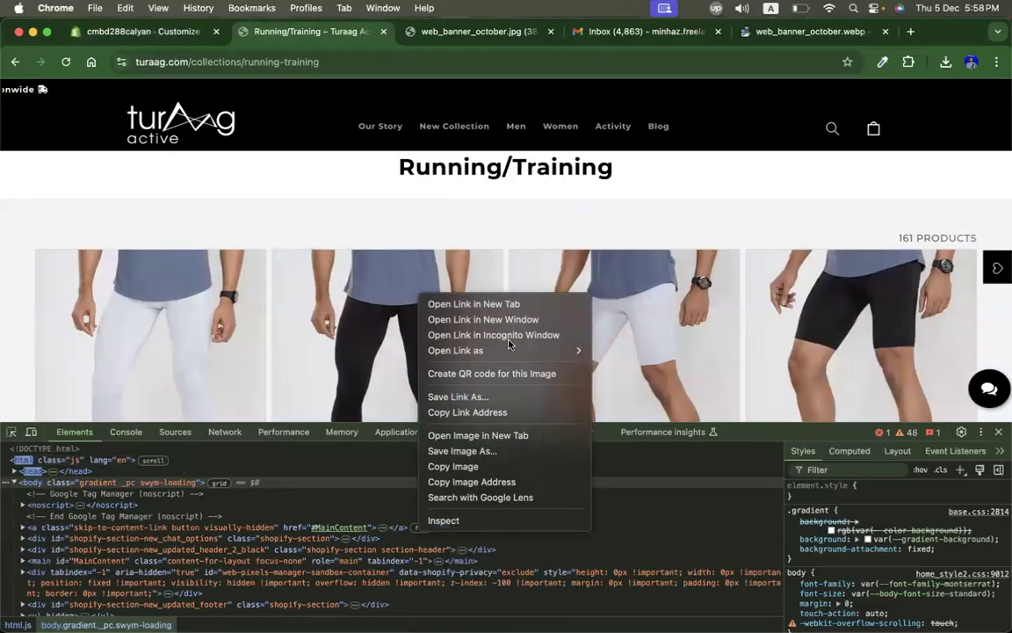
{"action": "left_click", "coordinate": [15, 64]}
{"action": "left_click", "coordinate": [16, 63]}
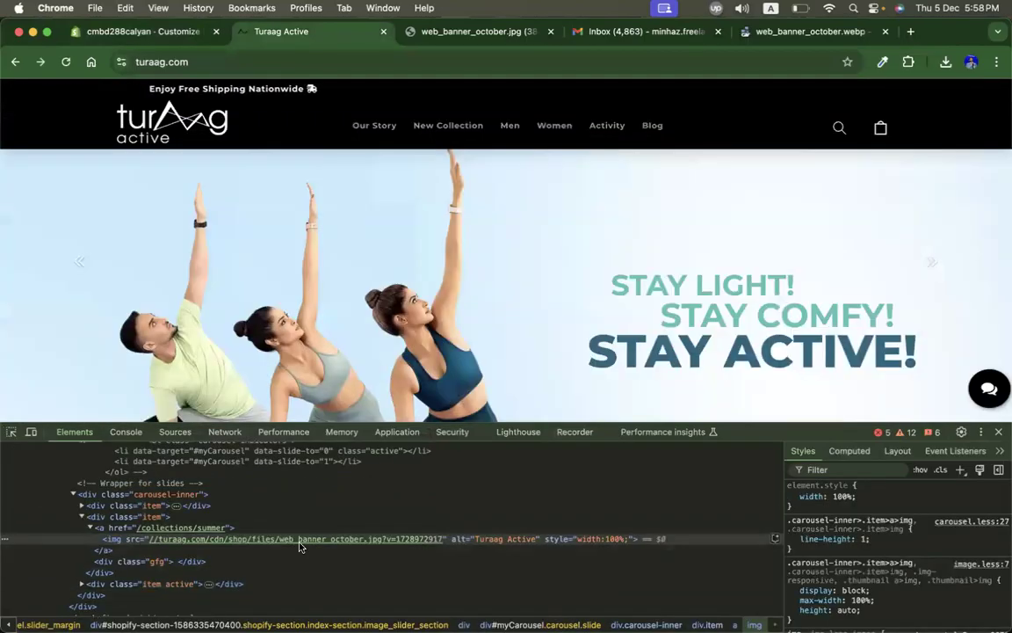
{"action": "mouse_move", "coordinate": [300, 539]}
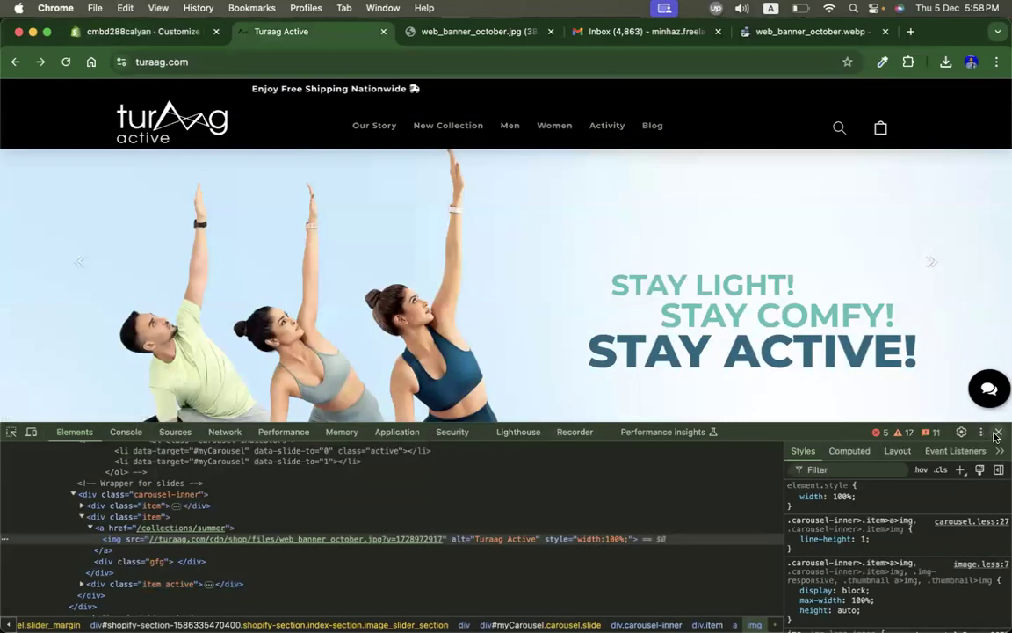
{"action": "key", "text": "super+alt+i"}
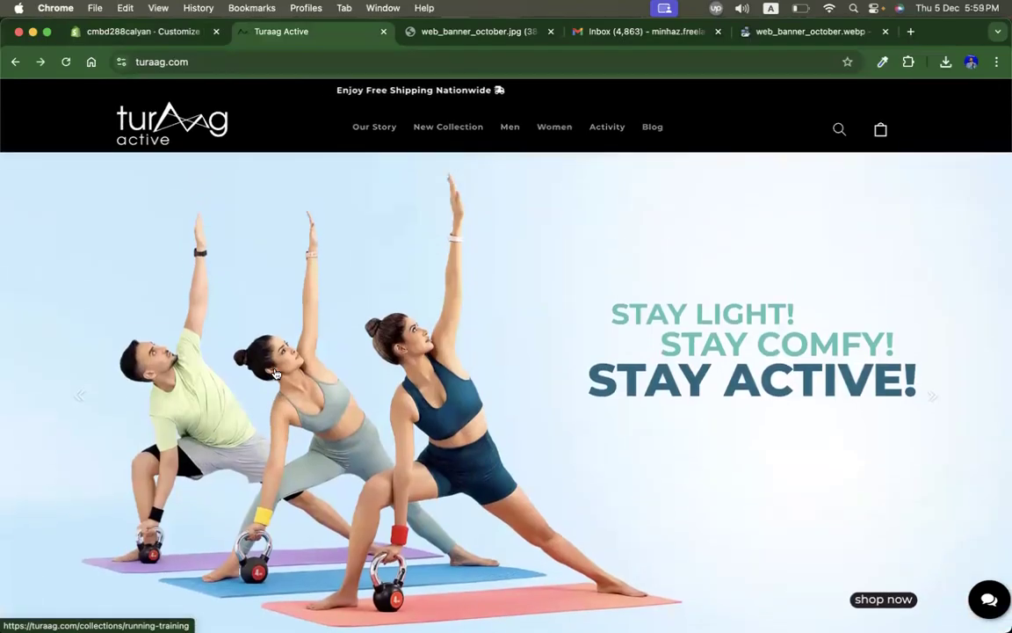
Step: Inspect the 'Stay Active' banner, open its image source and save Summer_Banner_3 to Downloads
{"action": "right_click", "coordinate": [536, 228]}
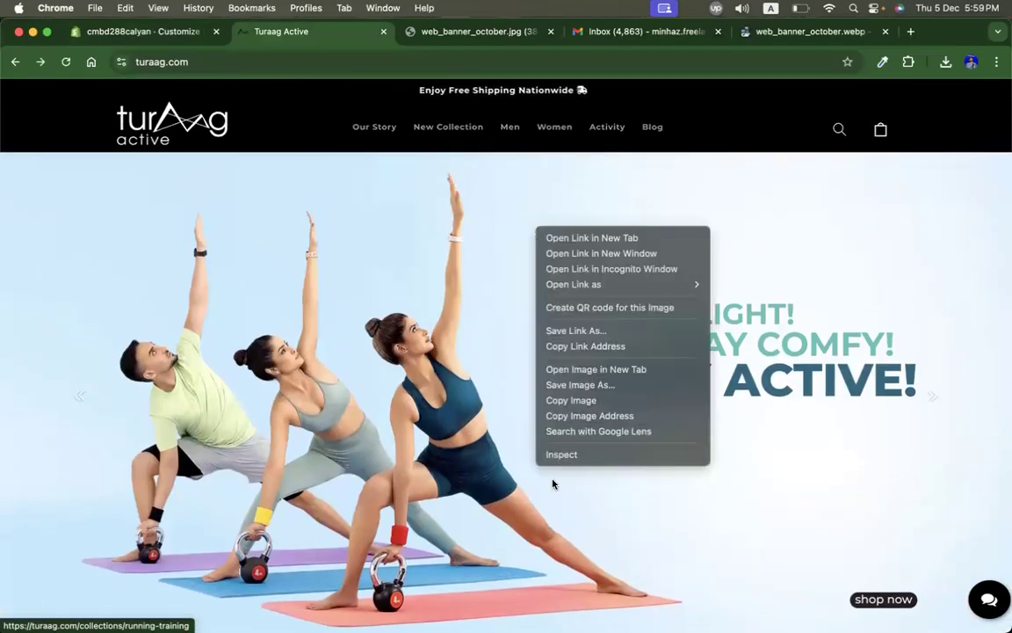
{"action": "left_click", "coordinate": [570, 455]}
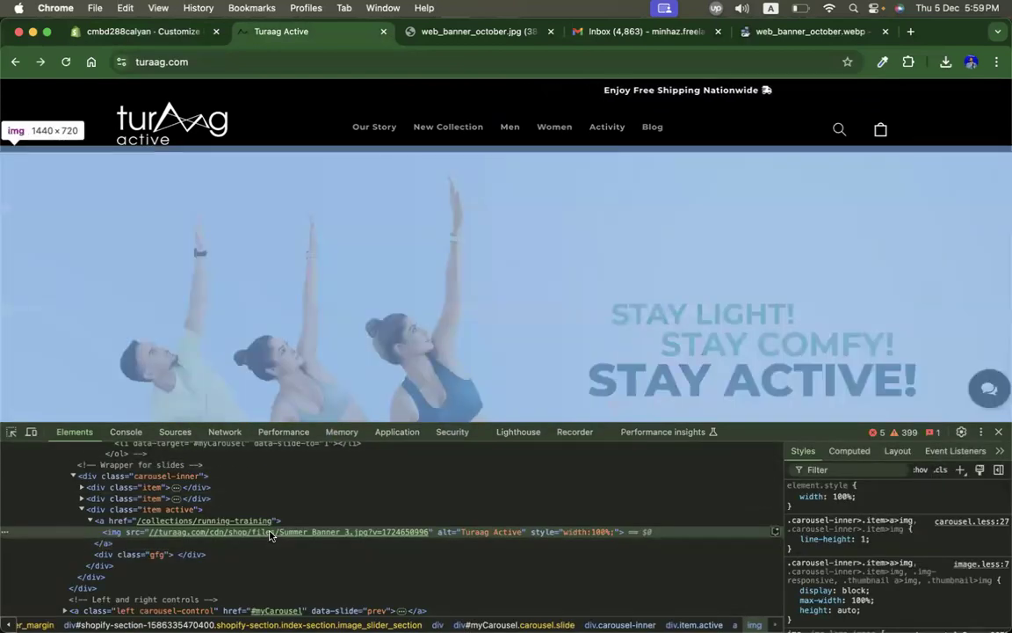
{"action": "mouse_move", "coordinate": [272, 533]}
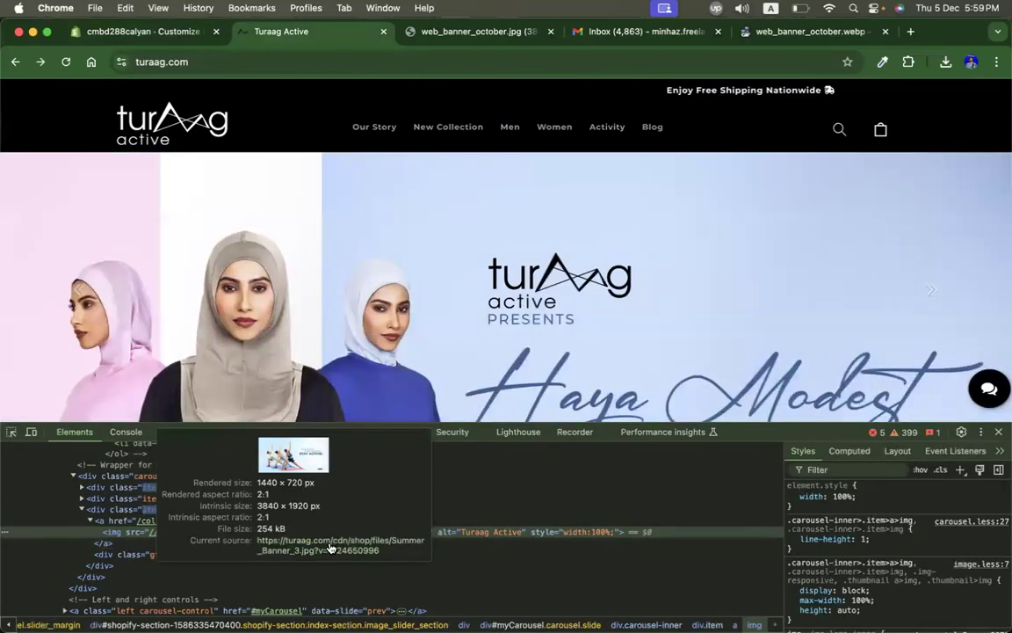
{"action": "left_click", "coordinate": [339, 549]}
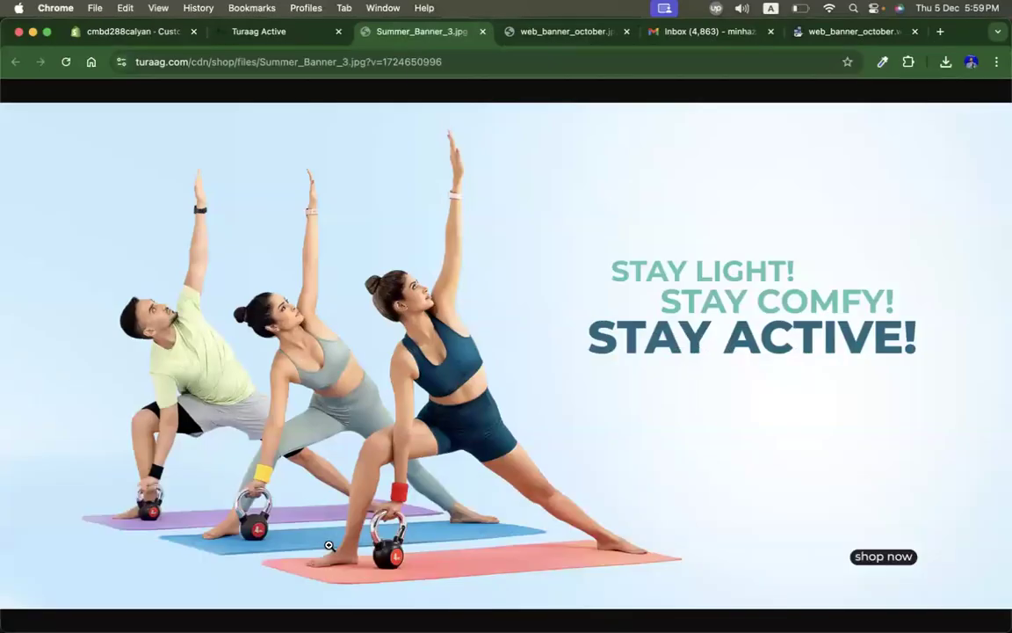
{"action": "right_click", "coordinate": [402, 354]}
{"action": "left_click", "coordinate": [430, 376]}
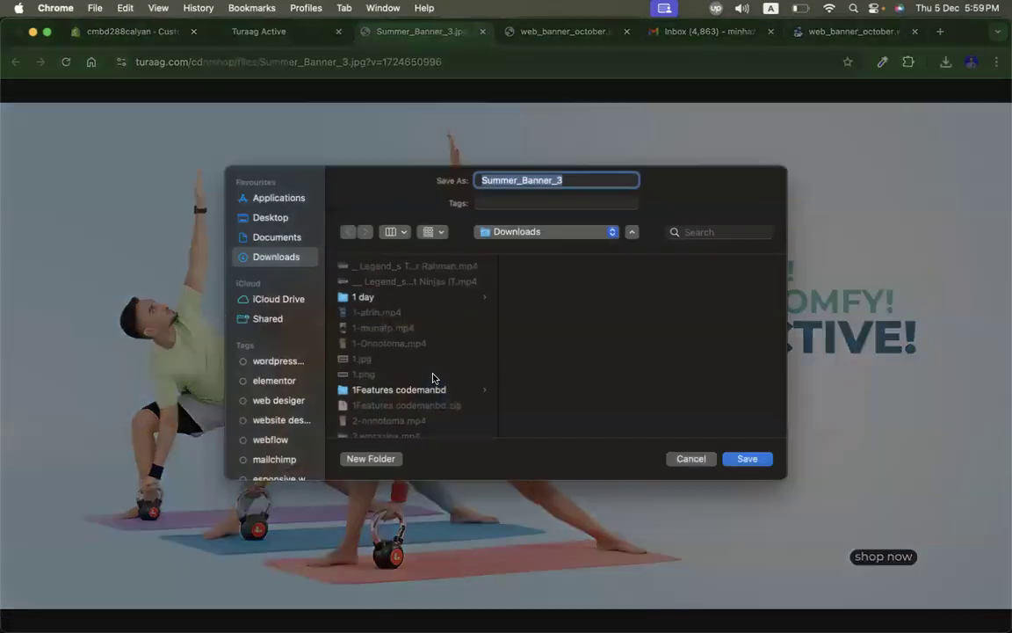
{"action": "key", "text": "Return"}
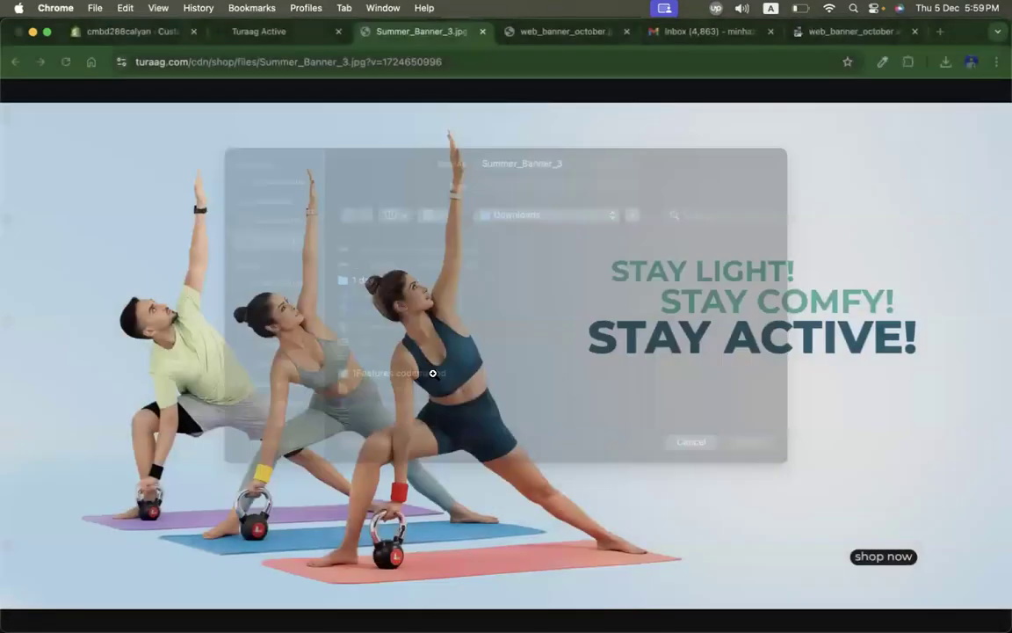
{"action": "left_click", "coordinate": [145, 32]}
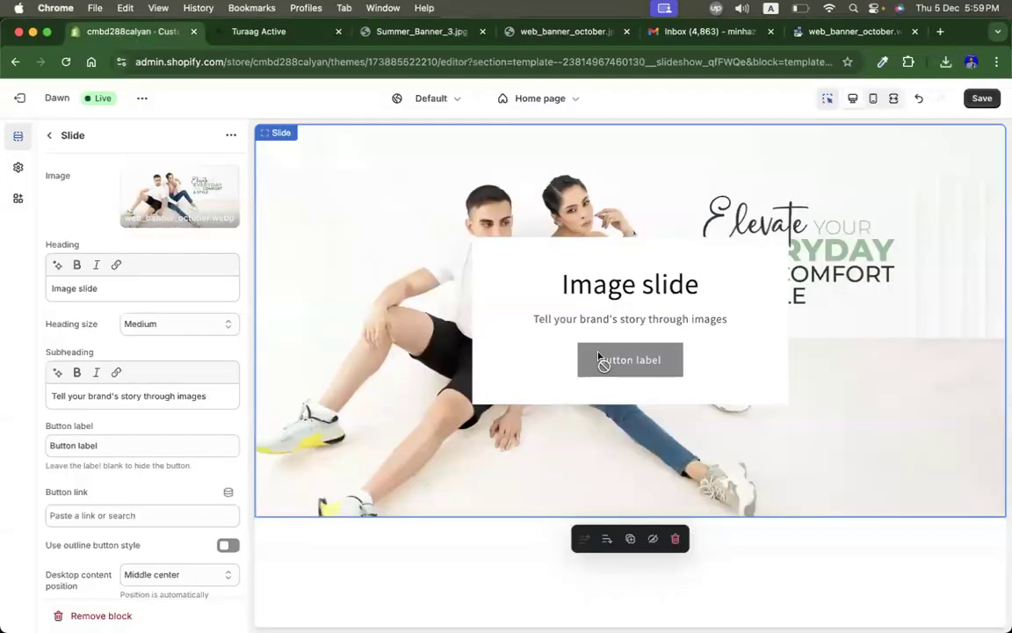
{"action": "left_click", "coordinate": [48, 137]}
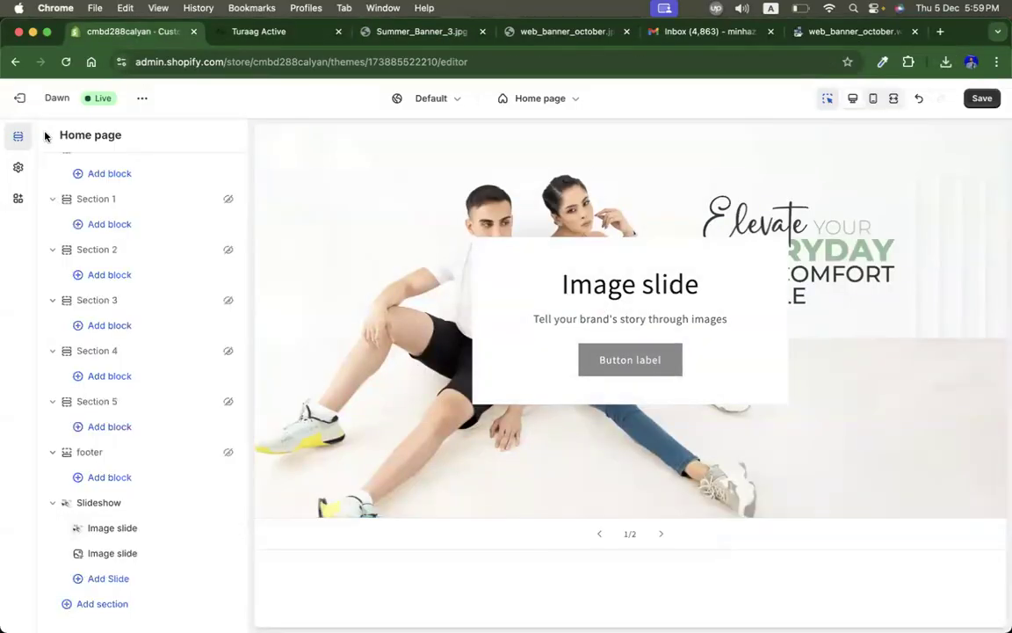
{"action": "scroll", "coordinate": [140, 313], "scroll_direction": "up", "scroll_amount": 2}
{"action": "scroll", "coordinate": [140, 313], "scroll_direction": "down", "scroll_amount": 2}
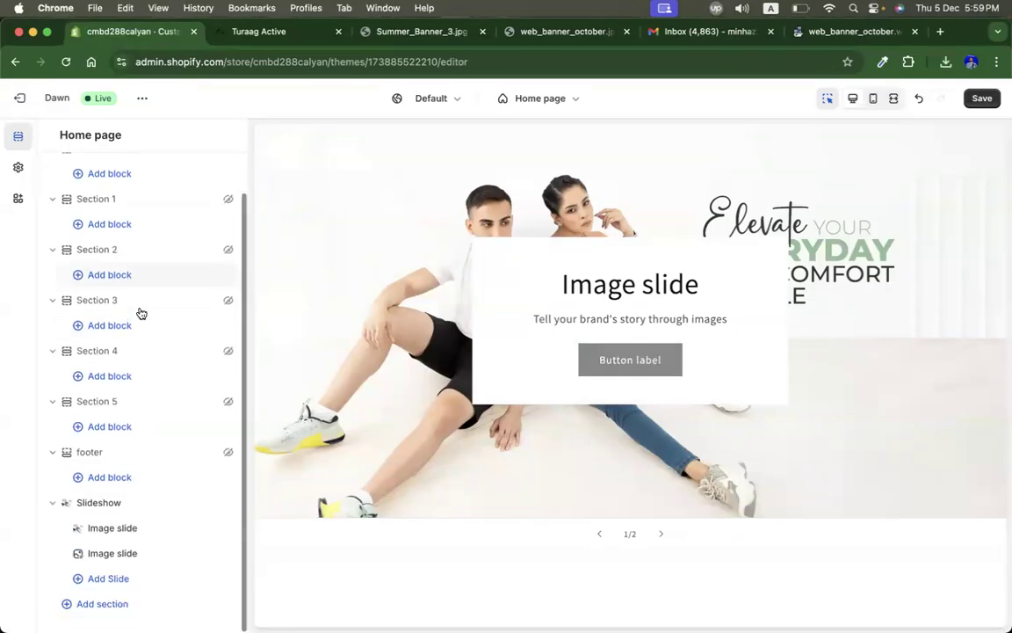
{"action": "left_click", "coordinate": [101, 548]}
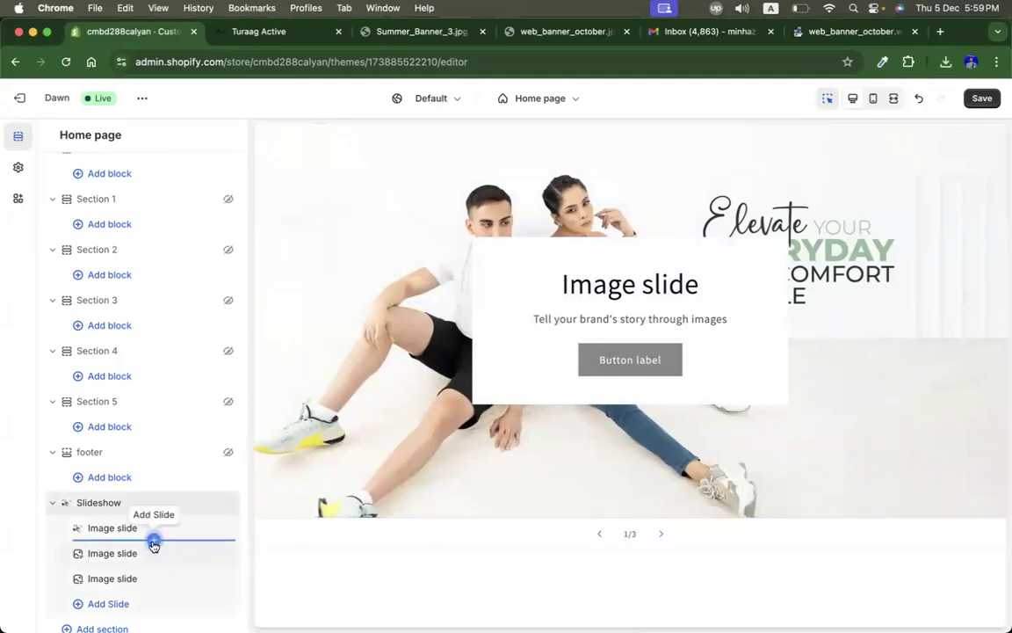
{"action": "left_click", "coordinate": [153, 542]}
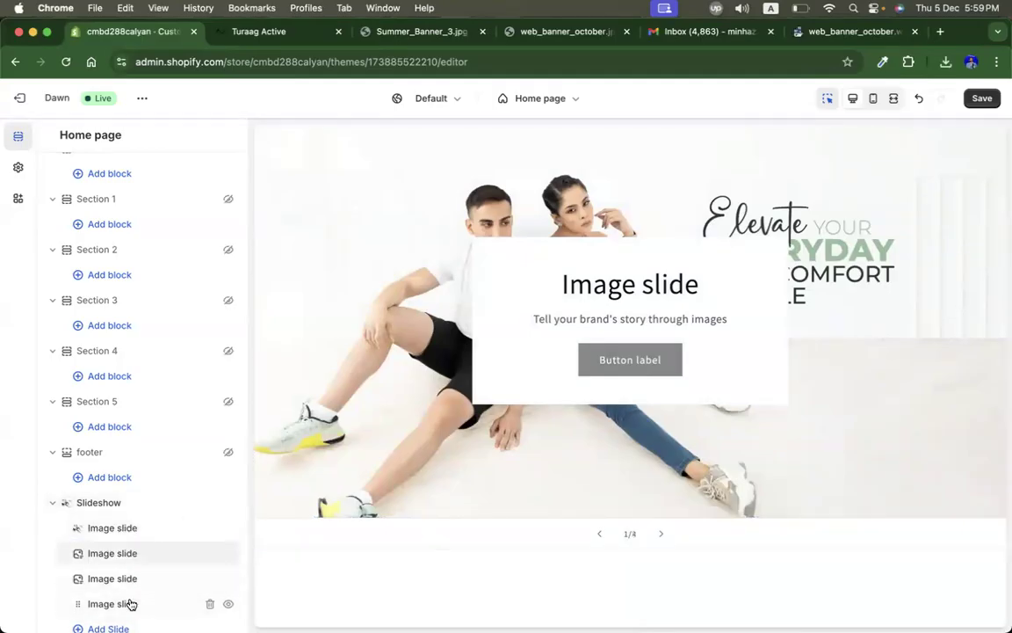
{"action": "scroll", "coordinate": [130, 603], "scroll_direction": "down", "scroll_amount": 1}
{"action": "left_click", "coordinate": [209, 569]}
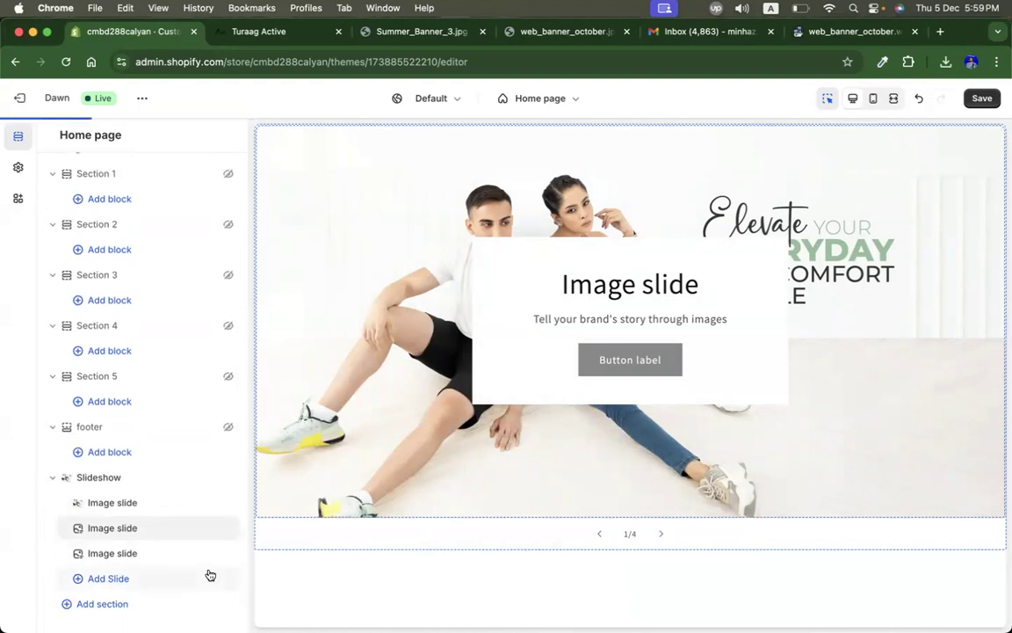
{"action": "left_click", "coordinate": [210, 553]}
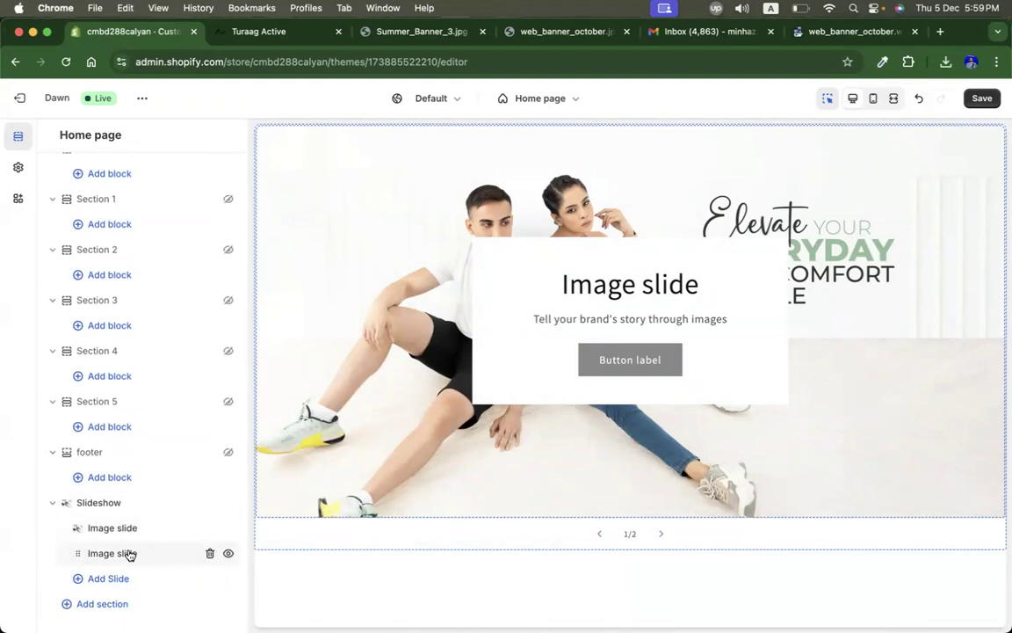
Step: Upload Summer_Banner_3 from Downloads and set it as the second slide's image
{"action": "left_click", "coordinate": [128, 554]}
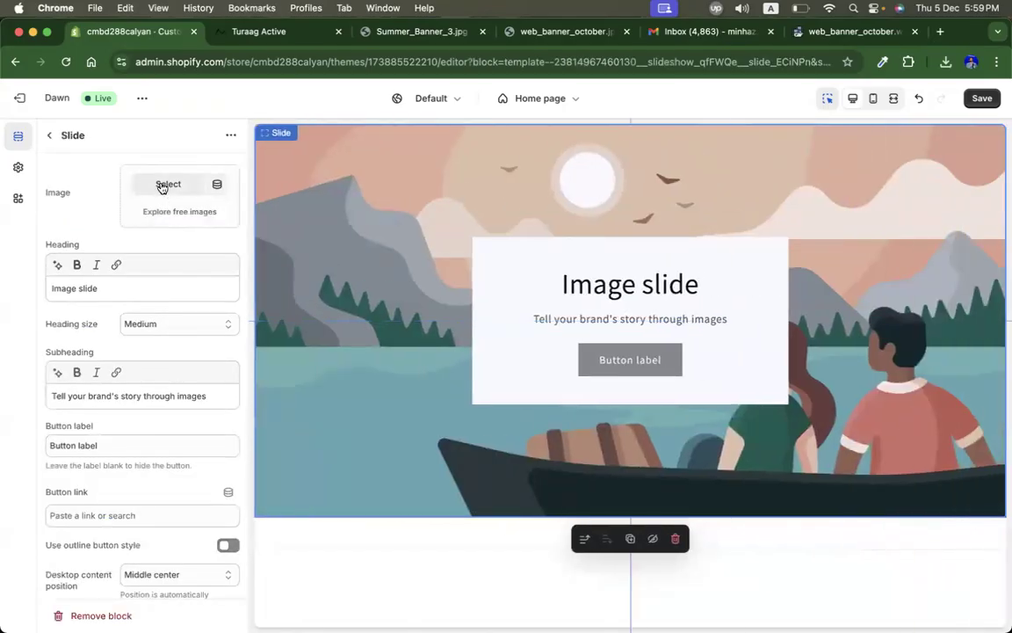
{"action": "left_click", "coordinate": [162, 186]}
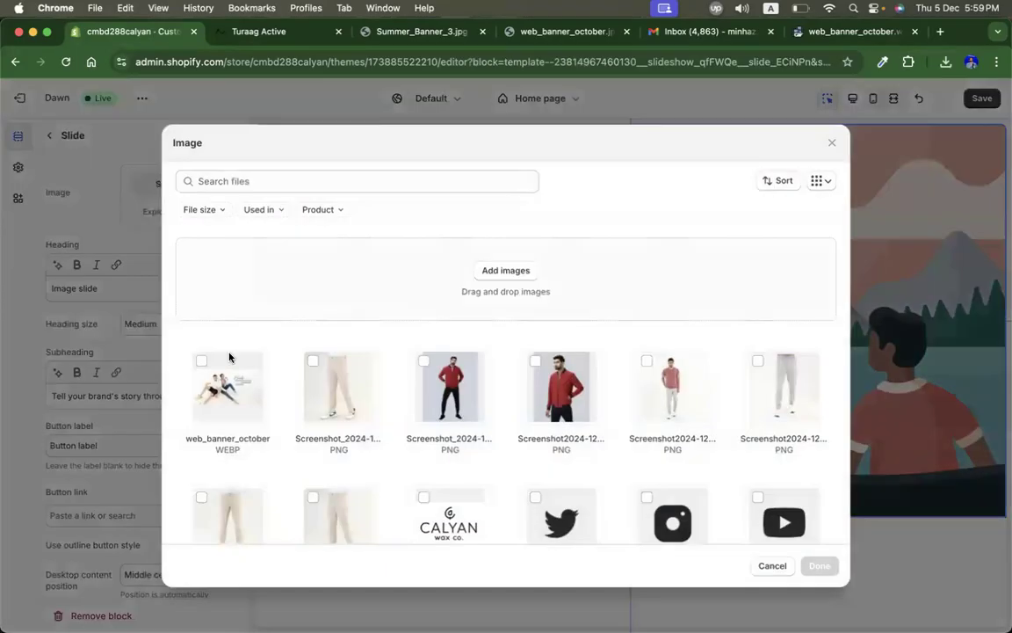
{"action": "left_click", "coordinate": [493, 272]}
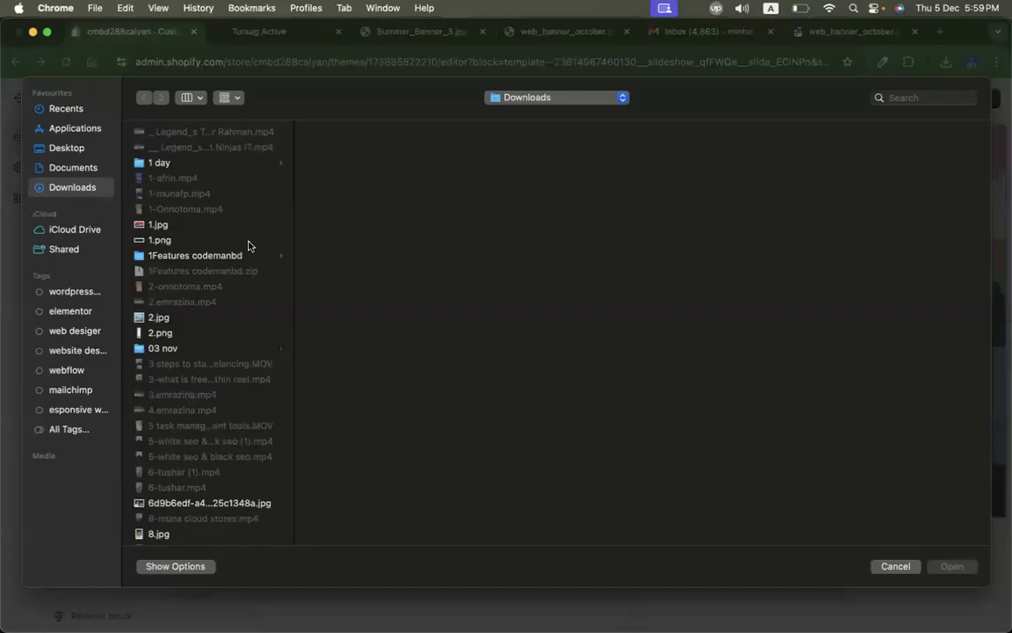
{"action": "type", "text": "sum"}
{"action": "key", "text": "Return"}
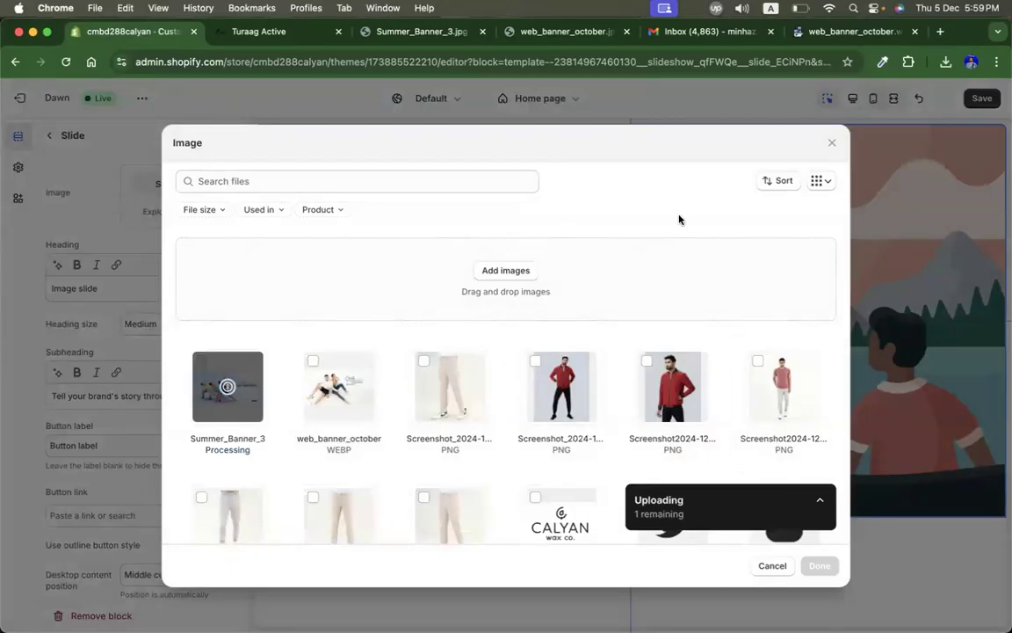
{"action": "left_click", "coordinate": [818, 565]}
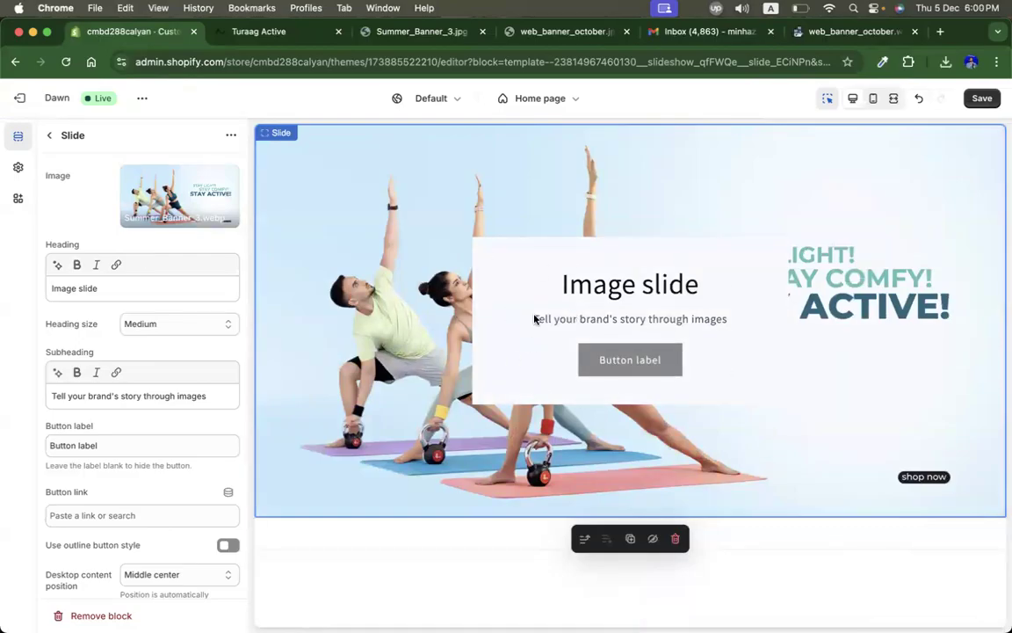
Step: Set the slideshow's image behavior to Ambient movement
{"action": "left_click", "coordinate": [50, 138]}
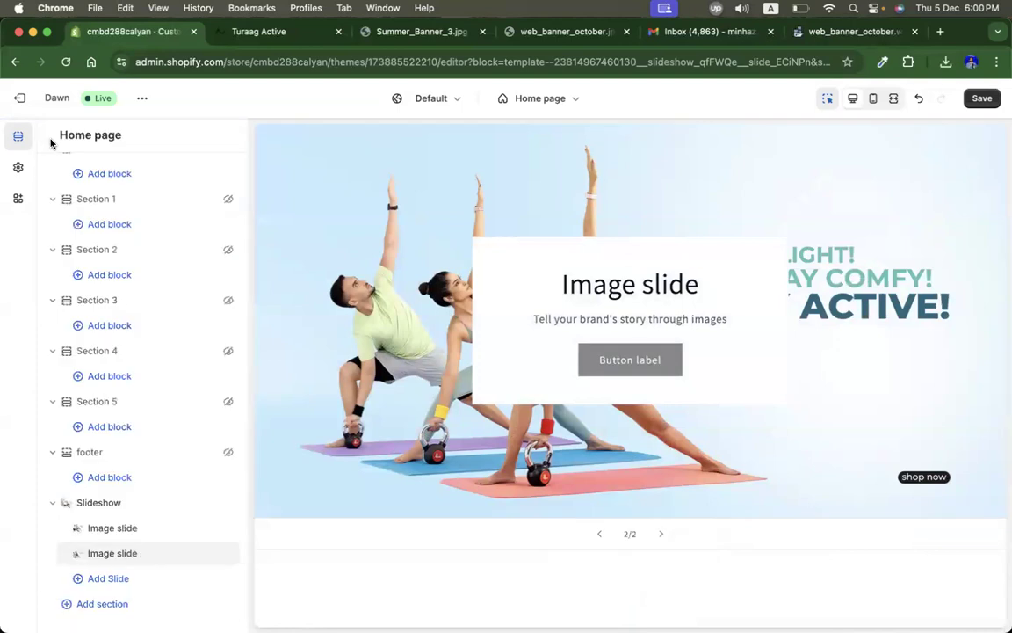
{"action": "left_click", "coordinate": [113, 503]}
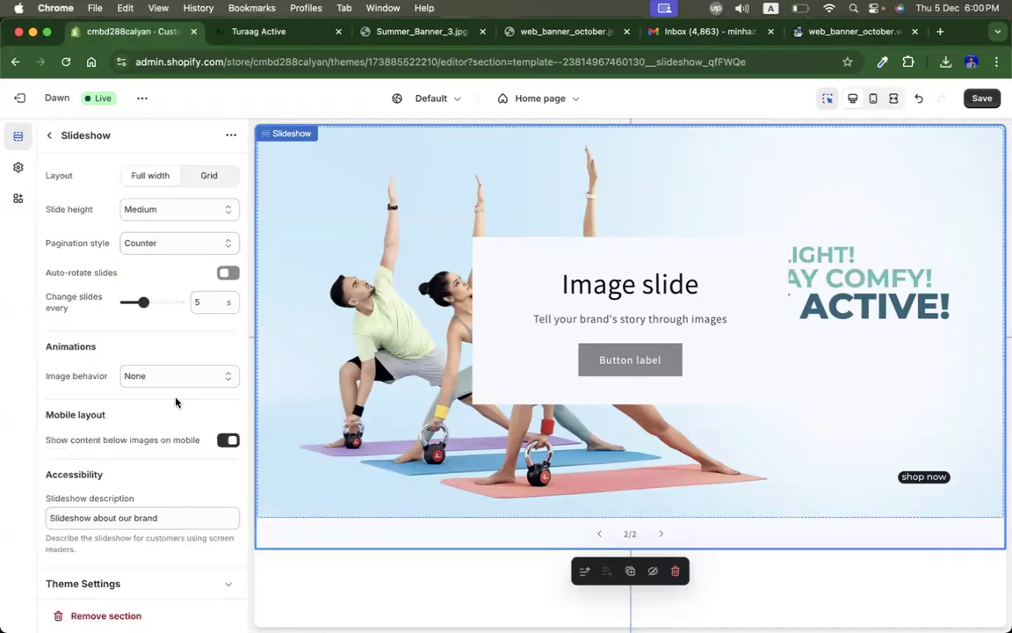
{"action": "scroll", "coordinate": [151, 439], "scroll_direction": "down", "scroll_amount": 1}
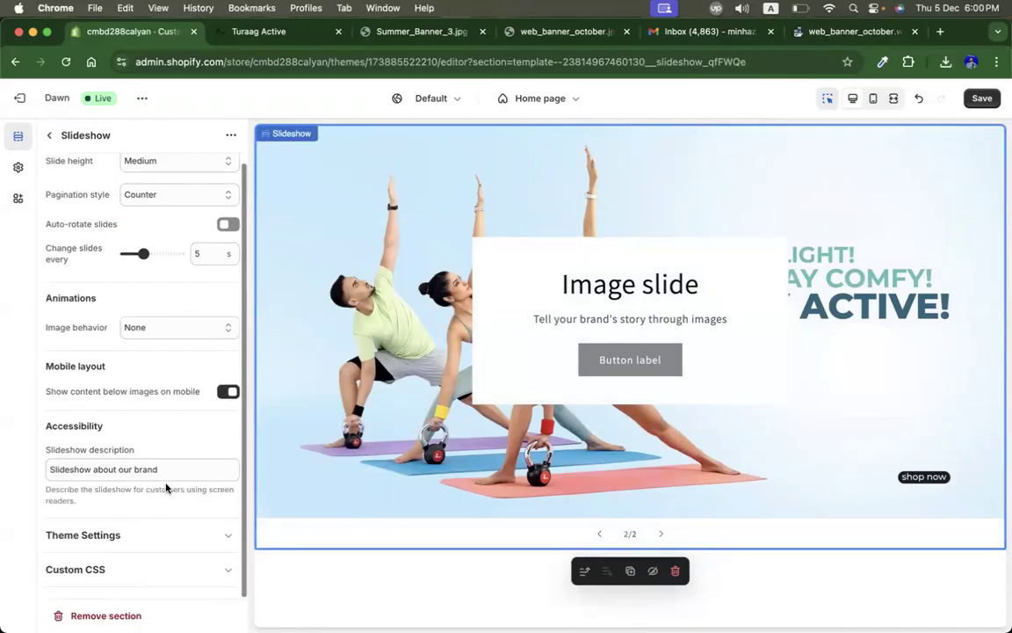
{"action": "scroll", "coordinate": [159, 475], "scroll_direction": "up", "scroll_amount": 1}
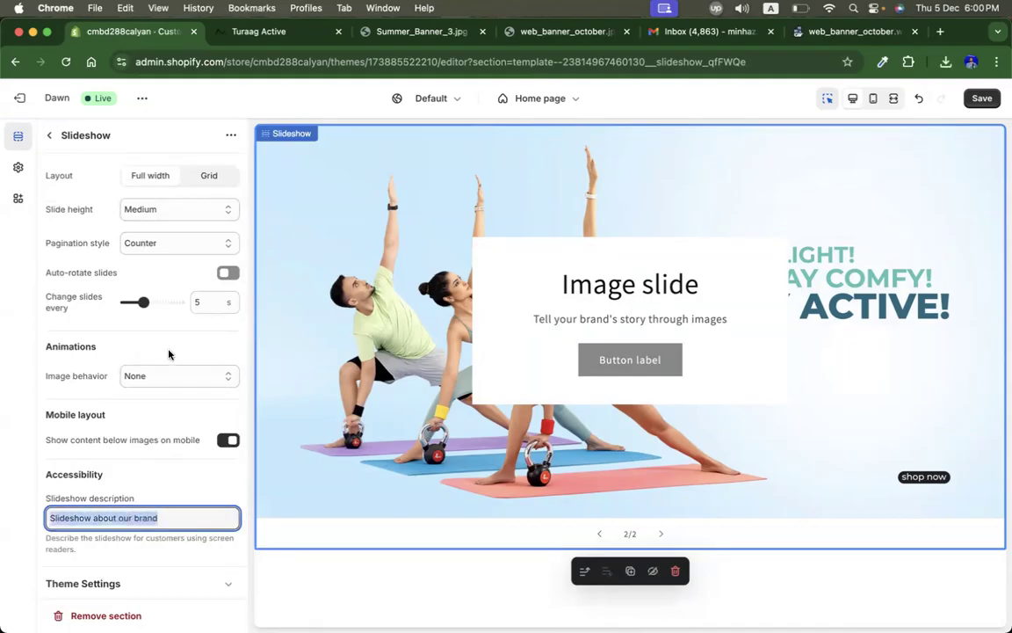
{"action": "left_click", "coordinate": [160, 378]}
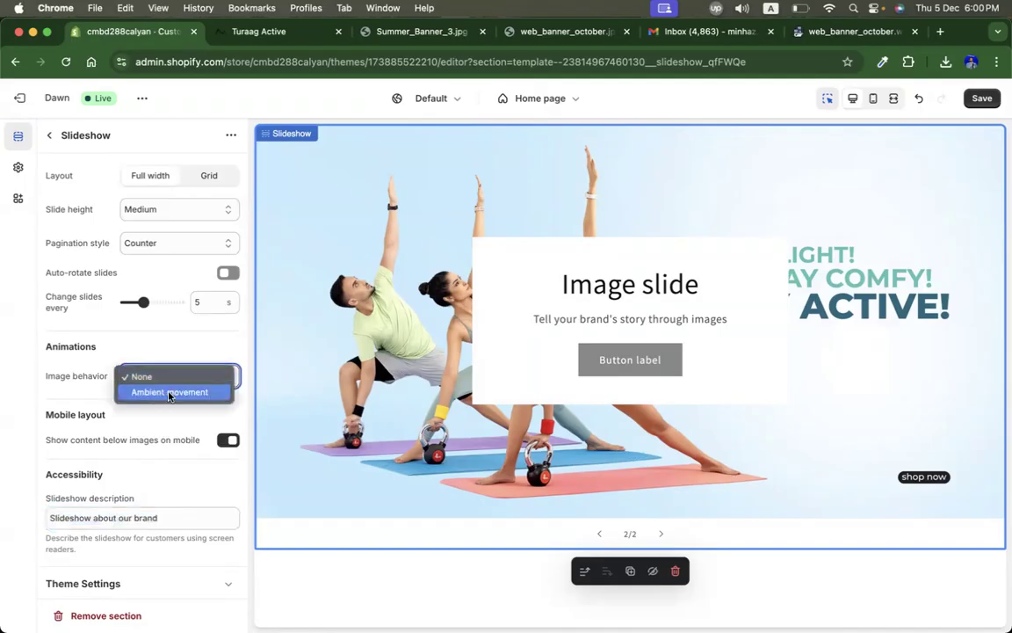
{"action": "left_click", "coordinate": [169, 393]}
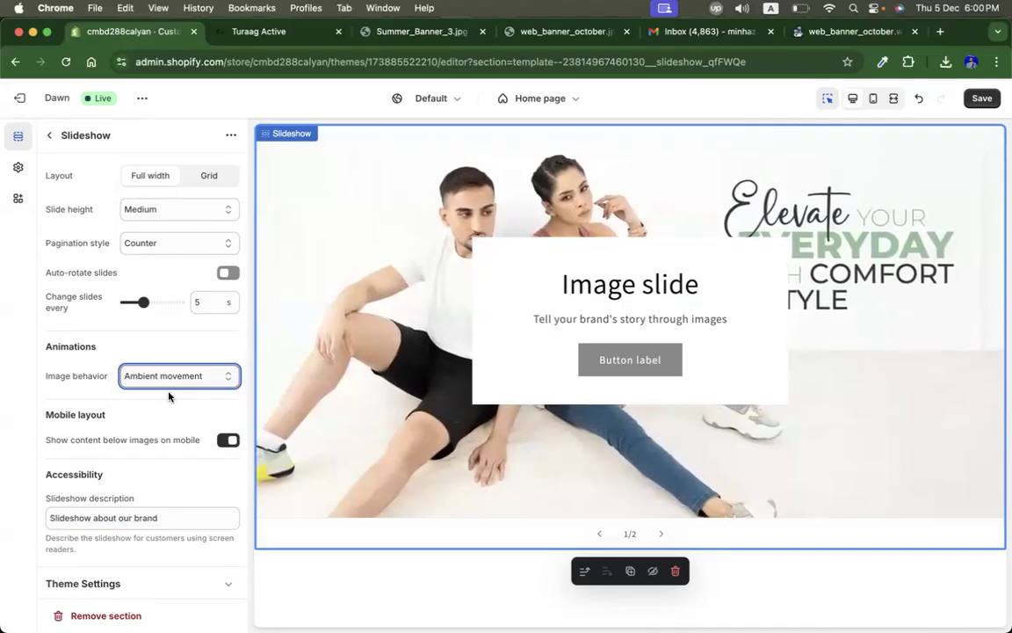
{"action": "left_click", "coordinate": [159, 382]}
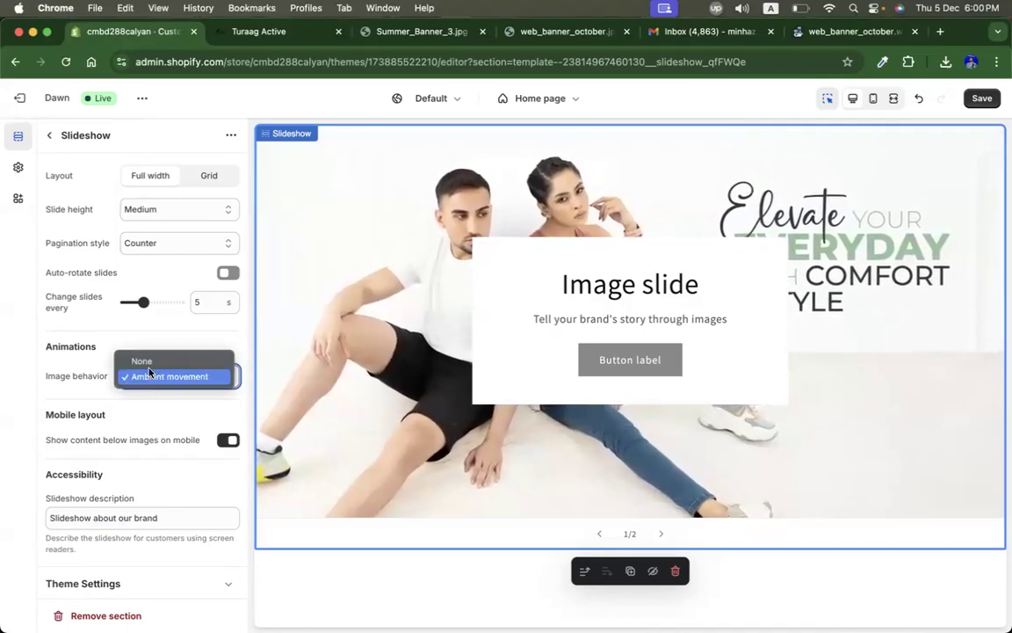
{"action": "left_click", "coordinate": [147, 363]}
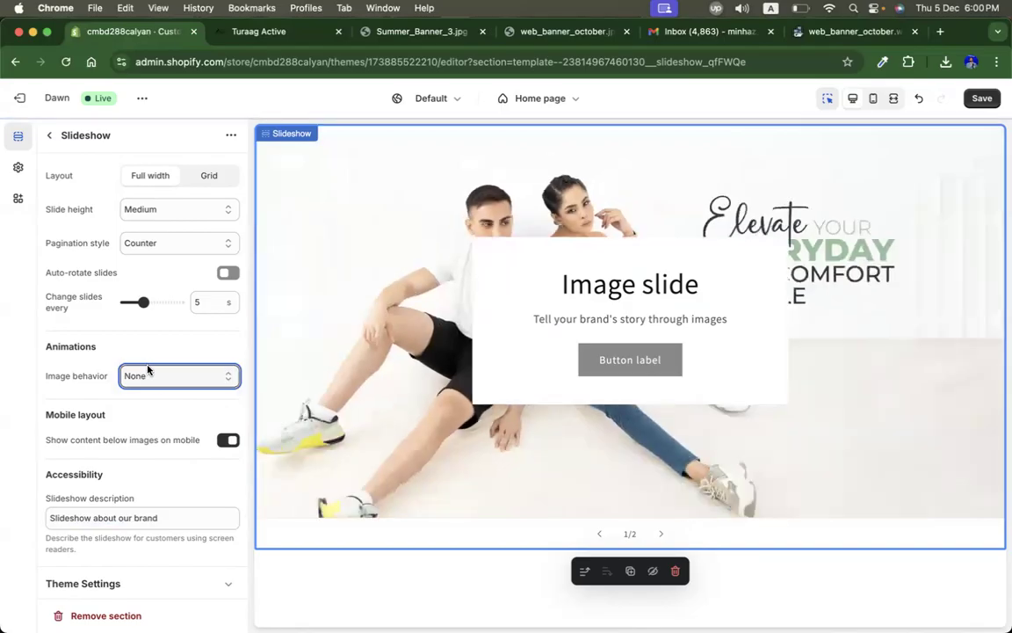
{"action": "left_click", "coordinate": [159, 382]}
{"action": "left_click", "coordinate": [157, 392]}
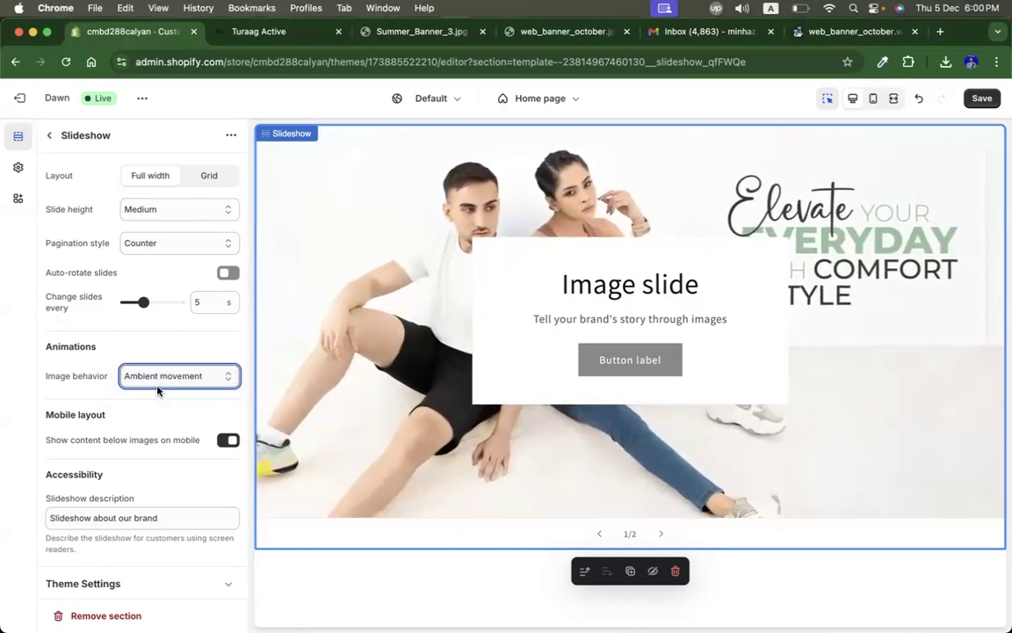
{"action": "left_click", "coordinate": [660, 534]}
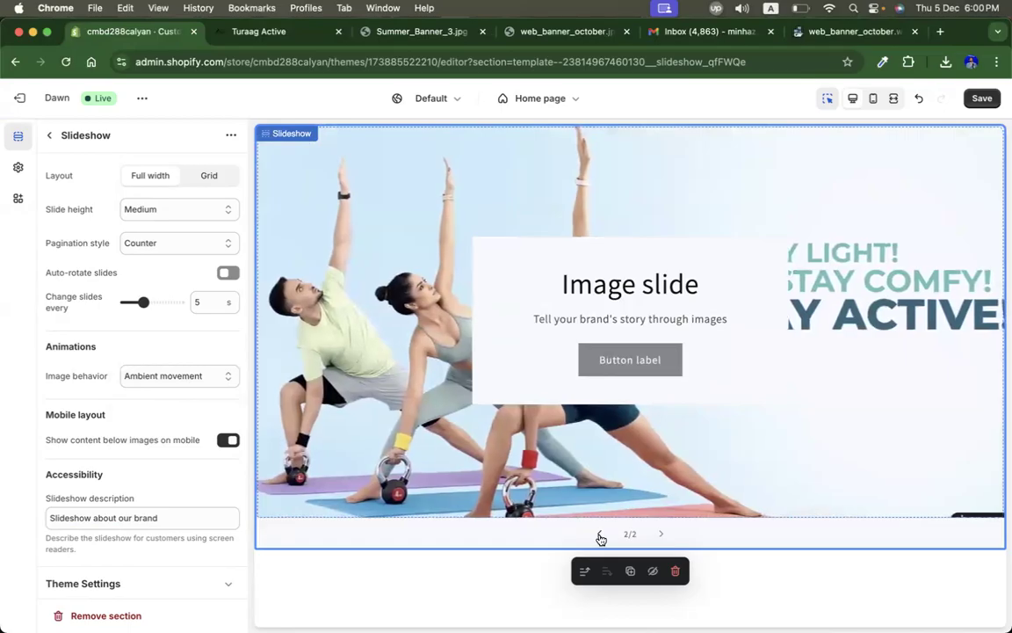
Step: Clear the first slide's heading, subheading and button label text
{"action": "left_click", "coordinate": [49, 134]}
{"action": "left_click", "coordinate": [145, 526]}
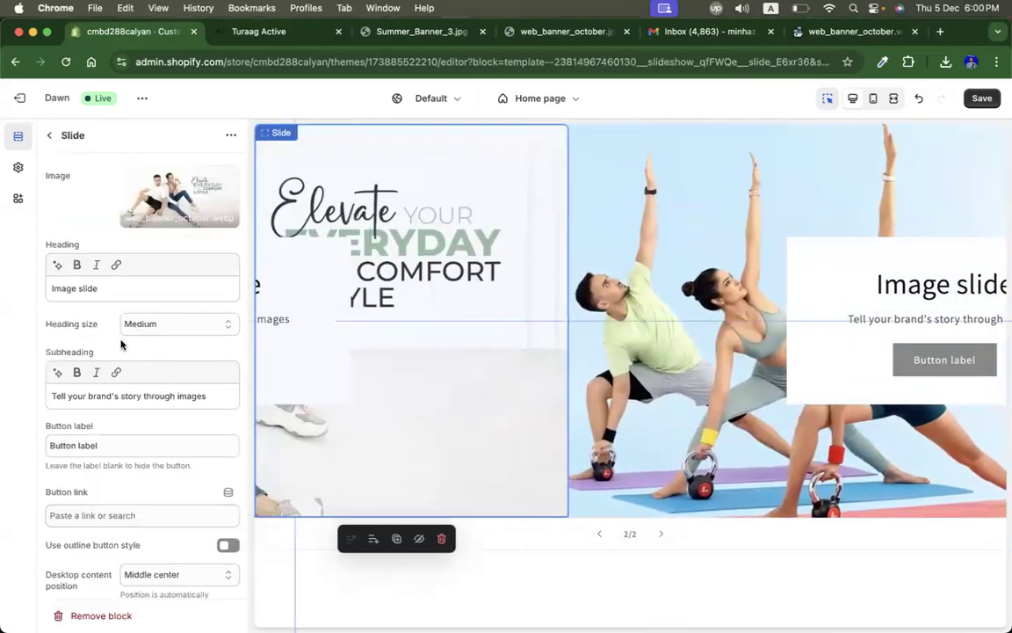
{"action": "left_click", "coordinate": [125, 287]}
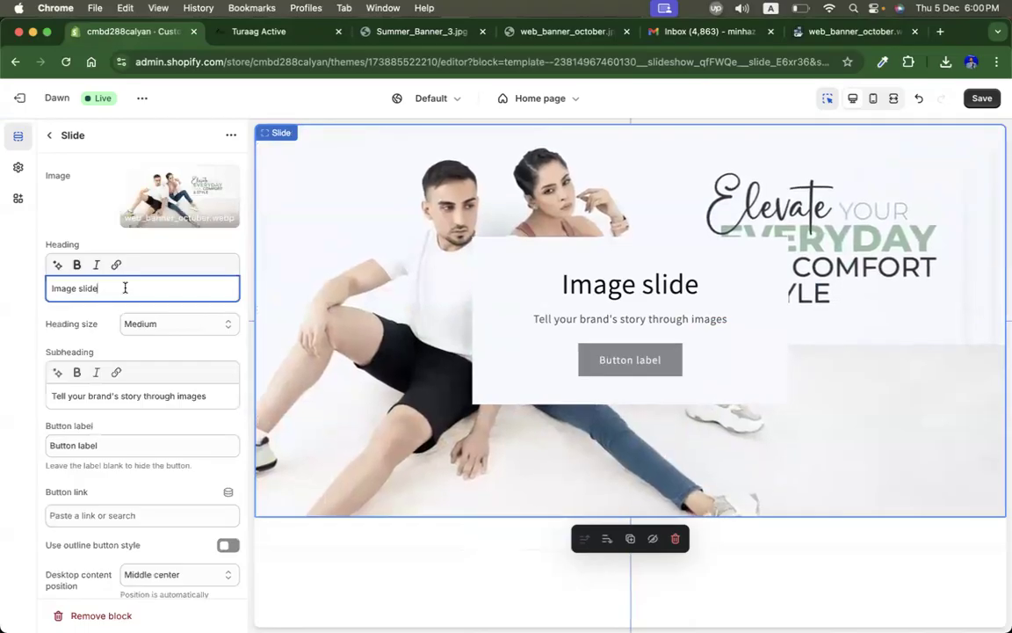
{"action": "key", "text": "BackSpace"}
{"action": "triple_click", "coordinate": [140, 396]}
{"action": "key", "text": "BackSpace"}
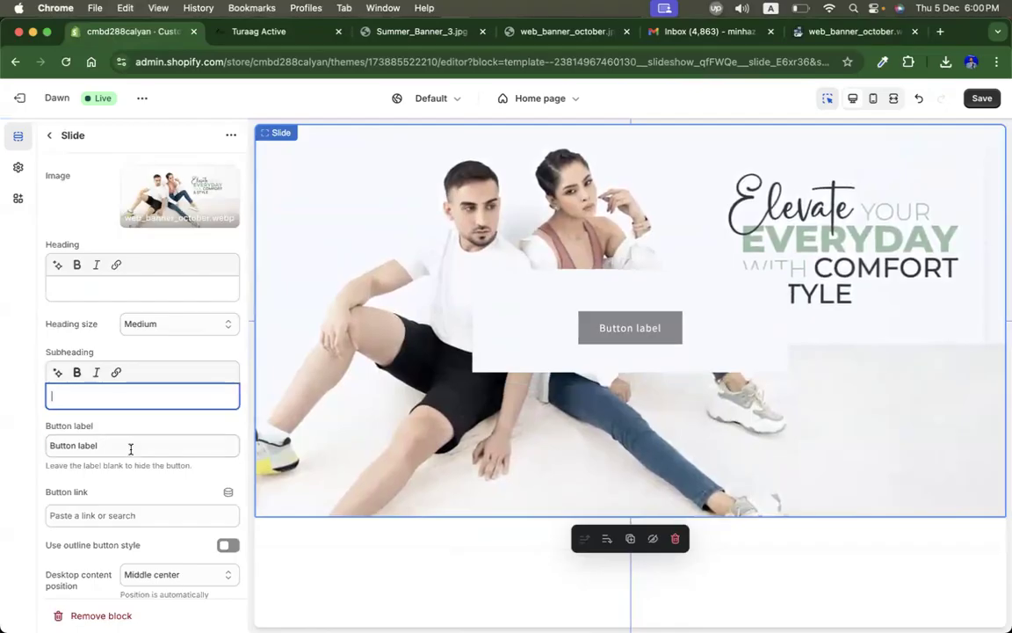
{"action": "triple_click", "coordinate": [130, 445]}
{"action": "key", "text": "BackSpace"}
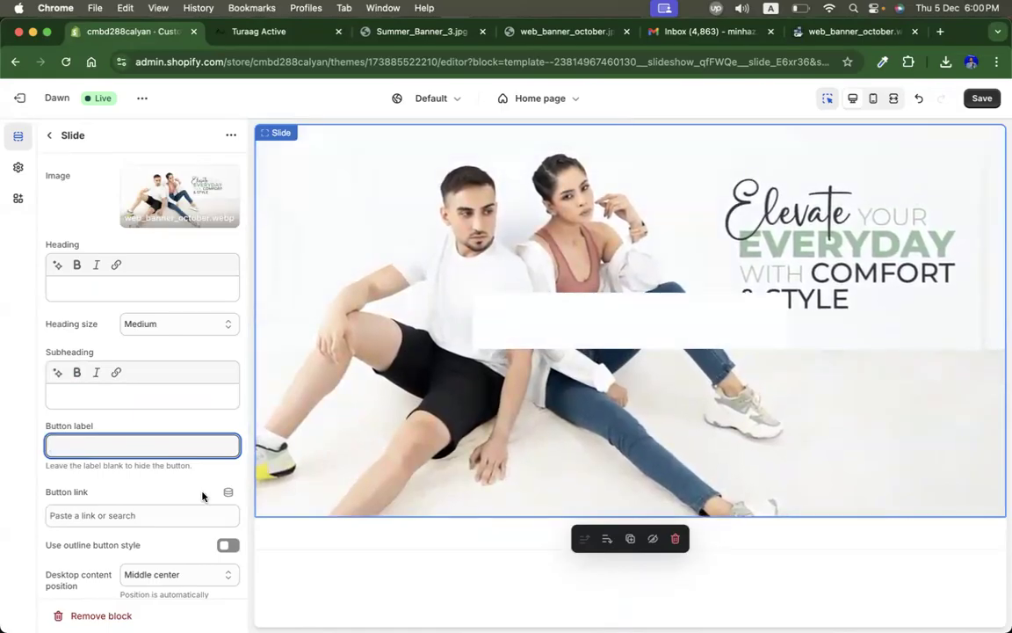
Step: Turn off Show container on desktop for the first slide
{"action": "scroll", "coordinate": [202, 496], "scroll_direction": "down", "scroll_amount": 3}
{"action": "scroll", "coordinate": [203, 465], "scroll_direction": "down", "scroll_amount": 2}
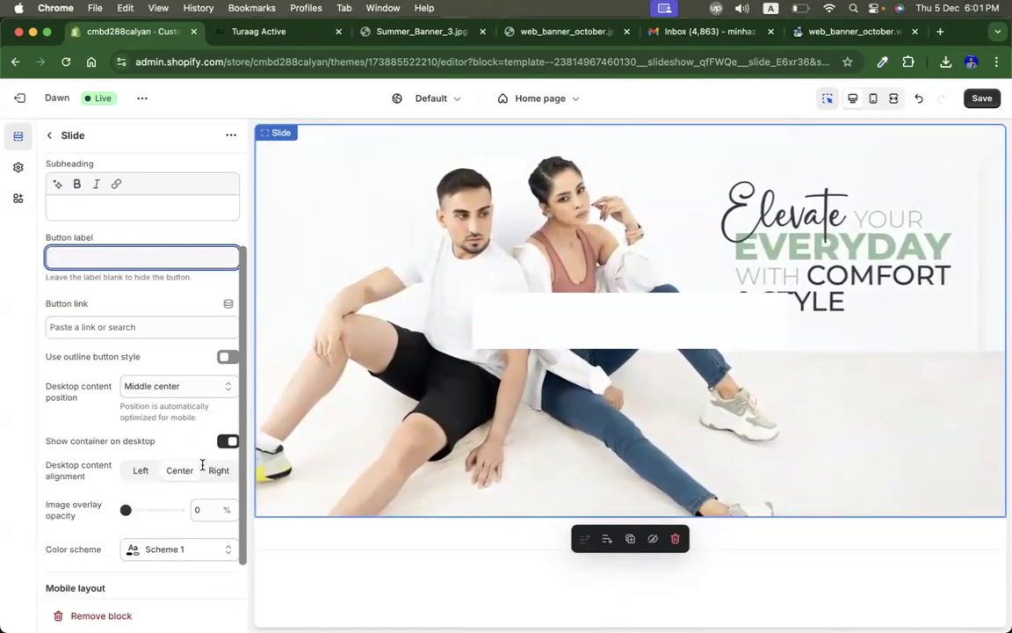
{"action": "left_click", "coordinate": [227, 441]}
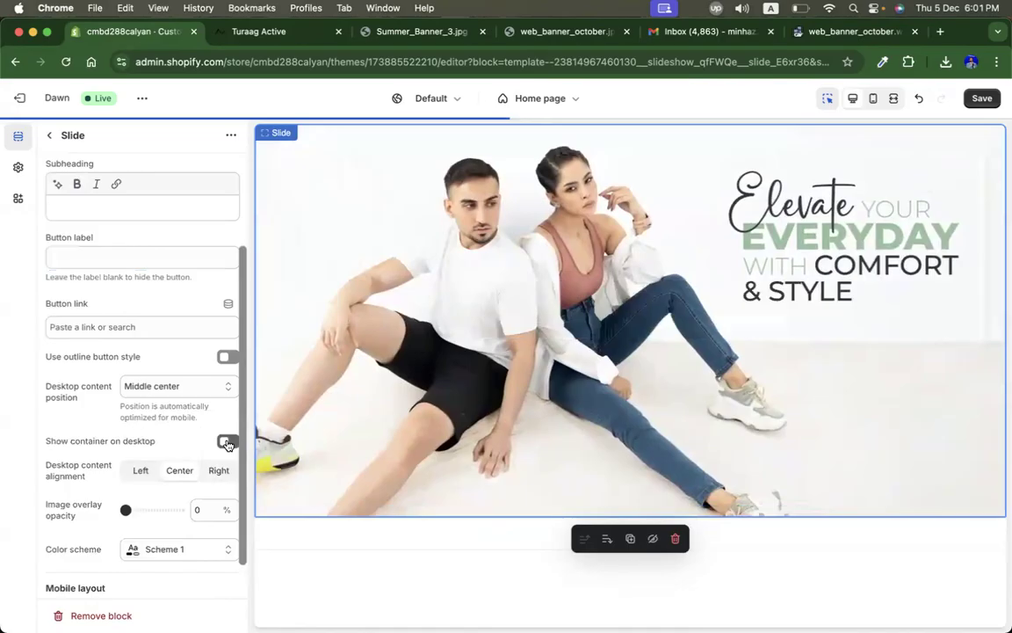
{"action": "scroll", "coordinate": [185, 405], "scroll_direction": "up", "scroll_amount": 4}
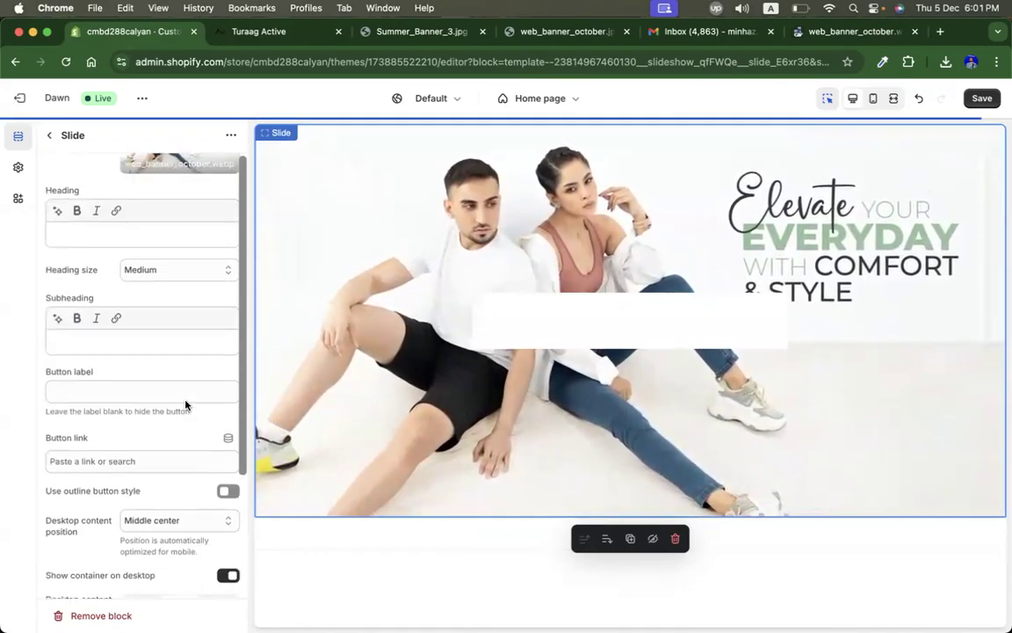
Step: Enter sdg as a test heading, subheading and button label on the first slide
{"action": "left_click", "coordinate": [132, 261]}
{"action": "type", "text": "sdg"}
{"action": "left_click", "coordinate": [88, 370]}
{"action": "type", "text": "sdg"}
{"action": "left_click", "coordinate": [85, 421]}
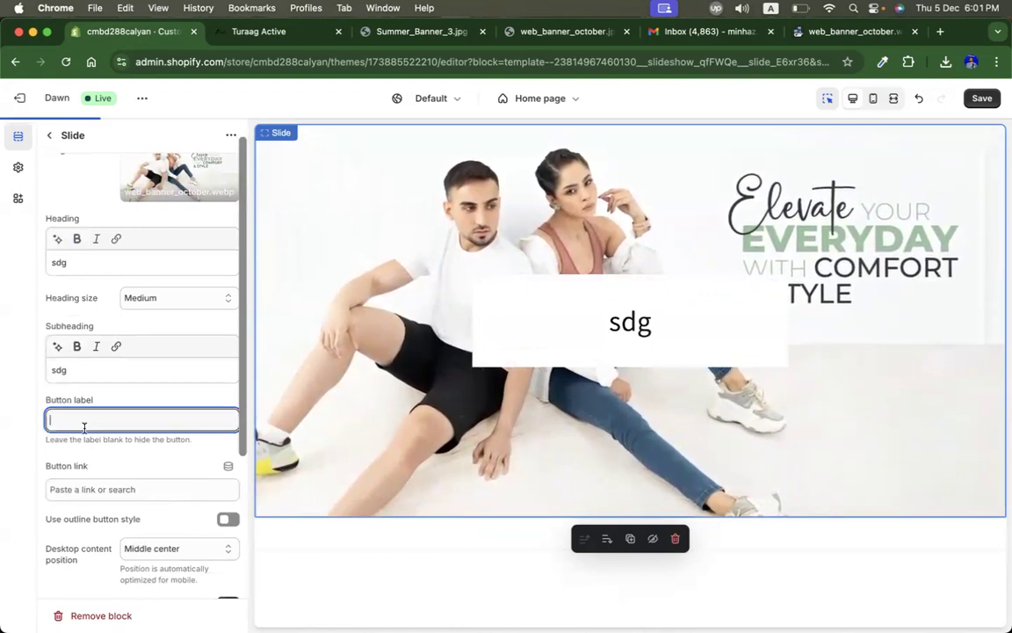
{"action": "type", "text": "sdg"}
{"action": "scroll", "coordinate": [149, 378], "scroll_direction": "down", "scroll_amount": 5}
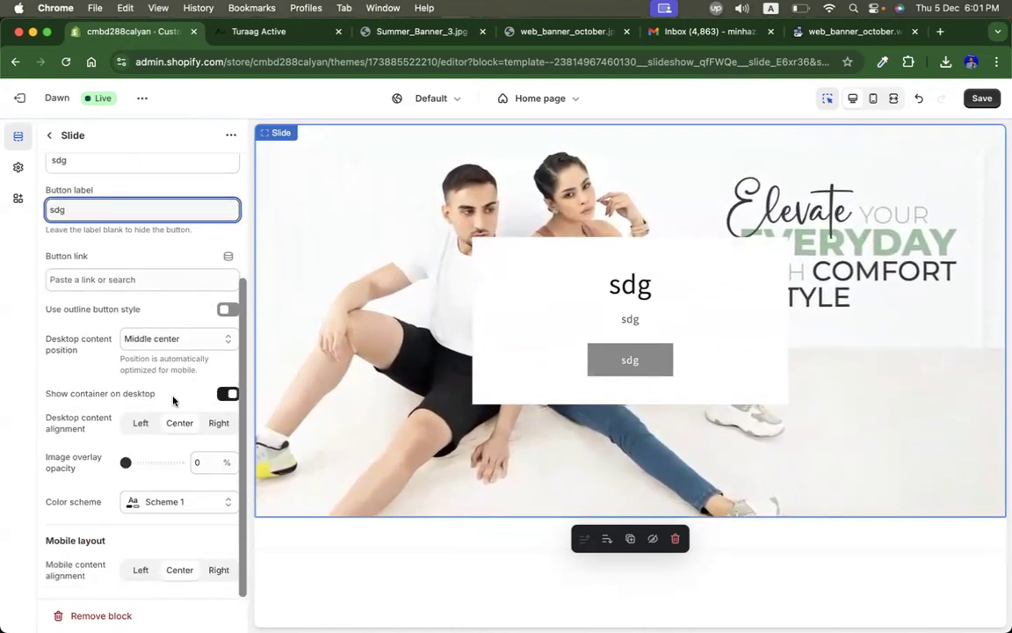
Step: Switch off the first slide's desktop container and clear its test heading and button label
{"action": "left_click", "coordinate": [227, 395]}
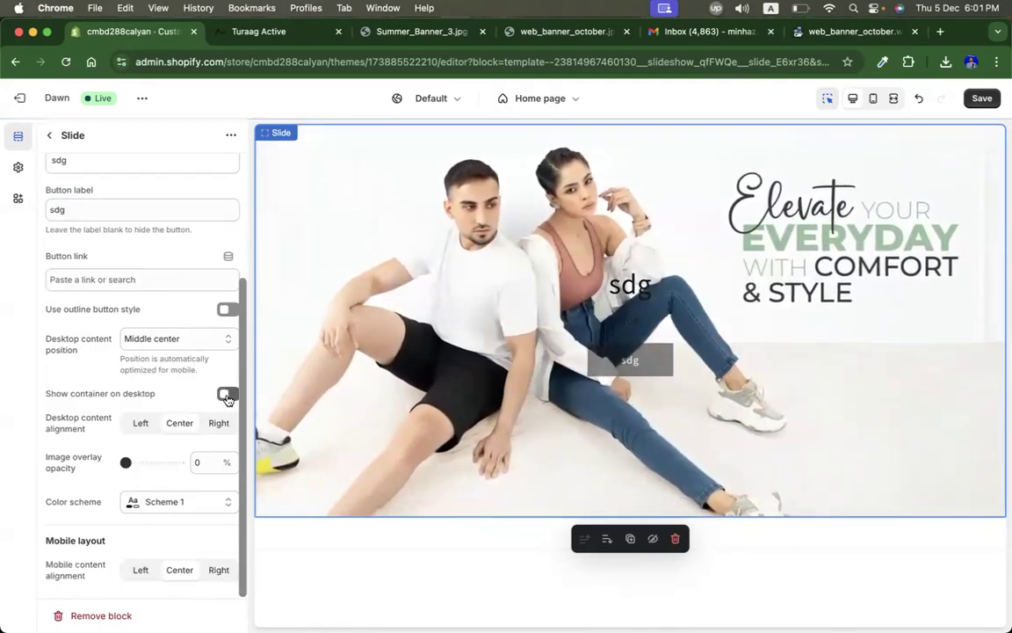
{"action": "scroll", "coordinate": [140, 395], "scroll_direction": "up", "scroll_amount": 5}
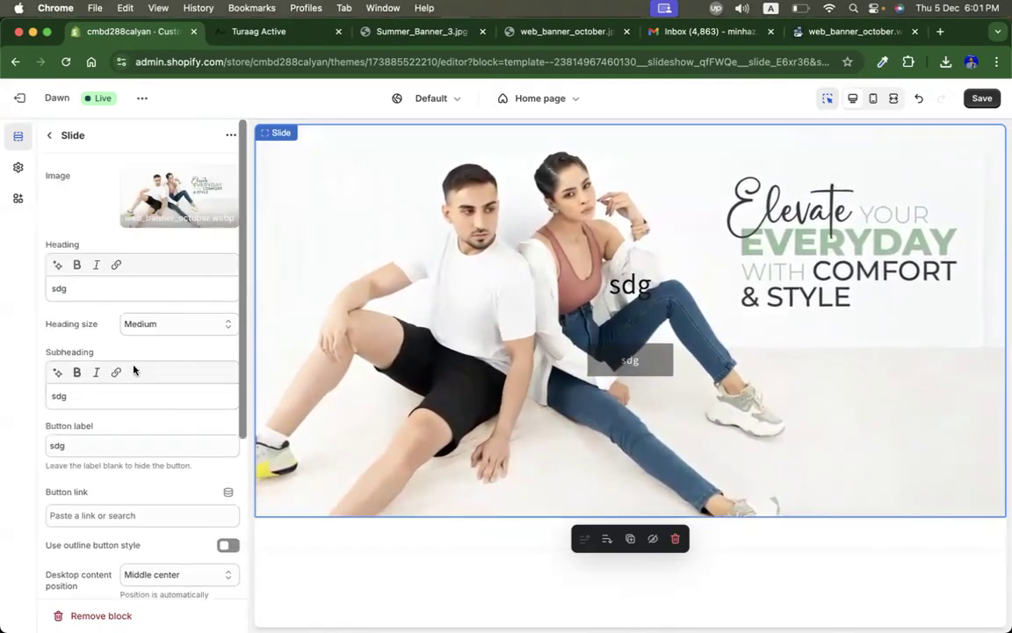
{"action": "left_click", "coordinate": [108, 288]}
{"action": "key", "text": "BackSpace"}
{"action": "key", "text": "BackSpace"}
{"action": "key", "text": "BackSpace"}
{"action": "left_click", "coordinate": [88, 444]}
{"action": "key", "text": "BackSpace"}
{"action": "key", "text": "BackSpace"}
{"action": "key", "text": "BackSpace"}
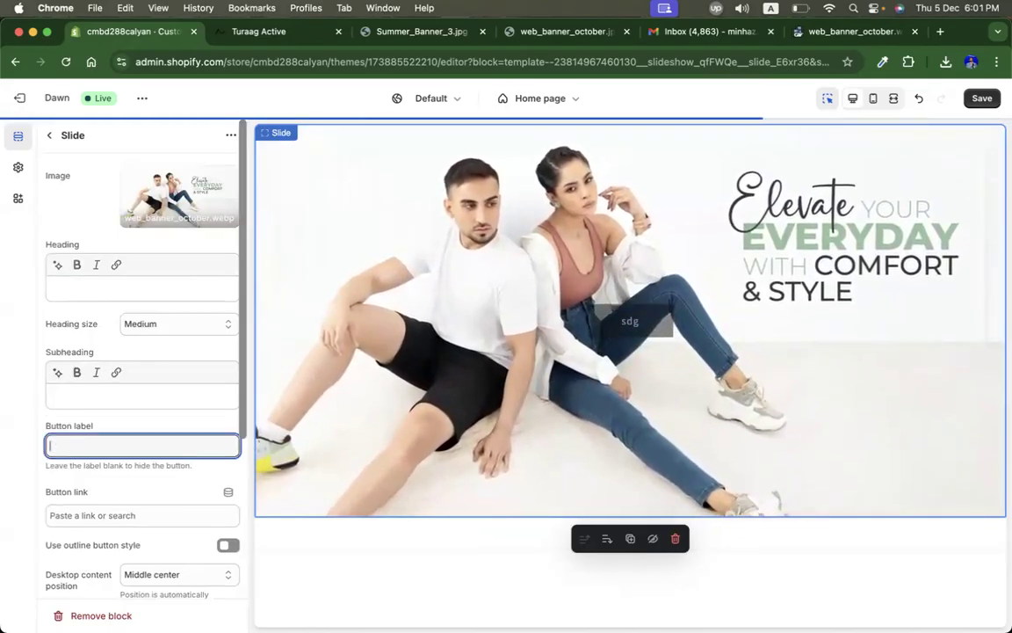
{"action": "scroll", "coordinate": [170, 364], "scroll_direction": "down", "scroll_amount": 5}
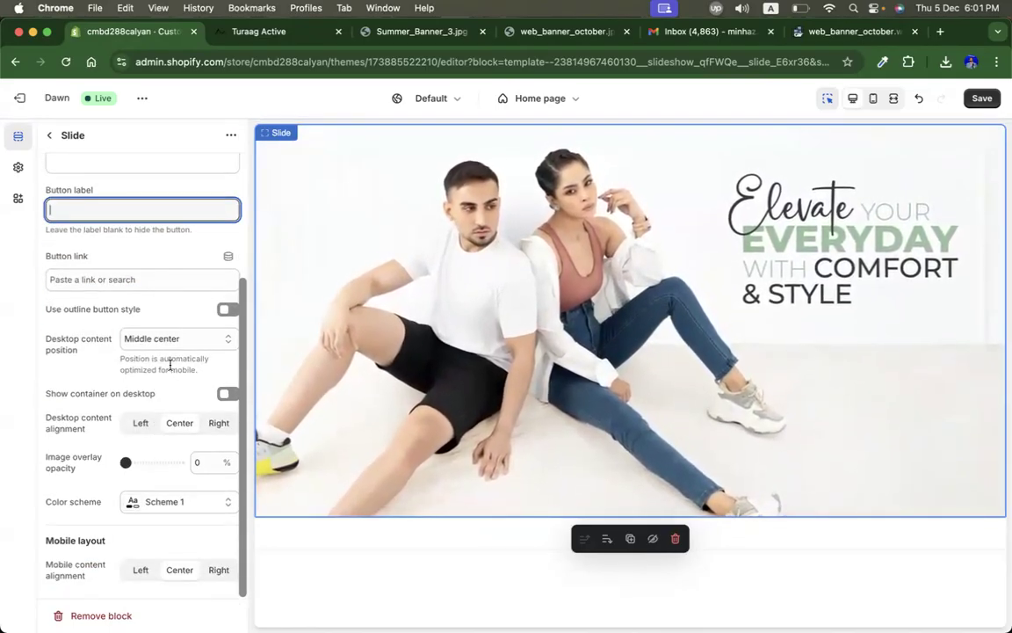
{"action": "scroll", "coordinate": [147, 316], "scroll_direction": "up", "scroll_amount": 5}
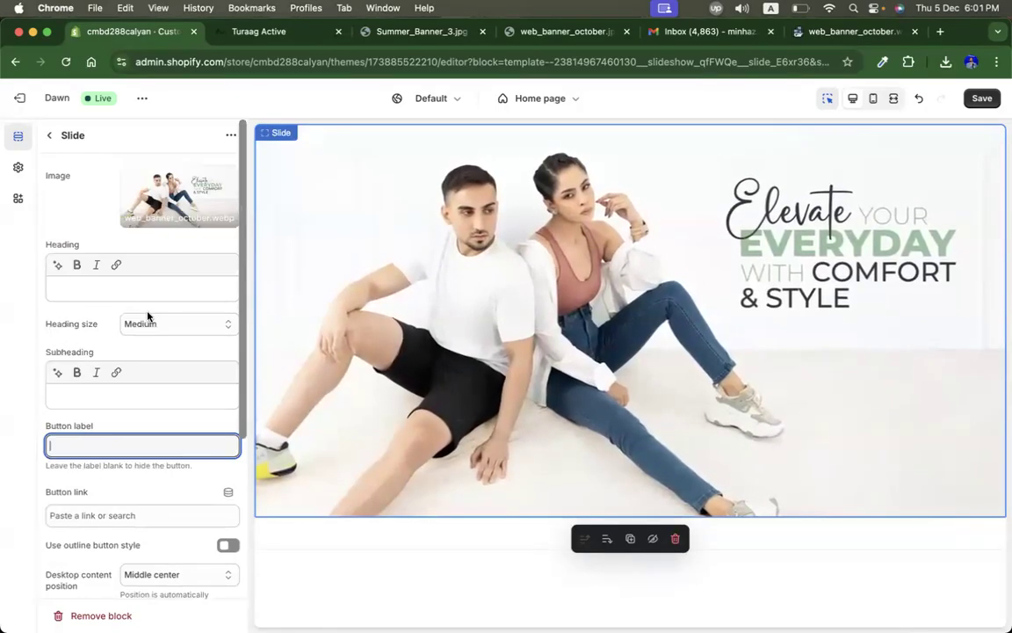
{"action": "left_click", "coordinate": [51, 137]}
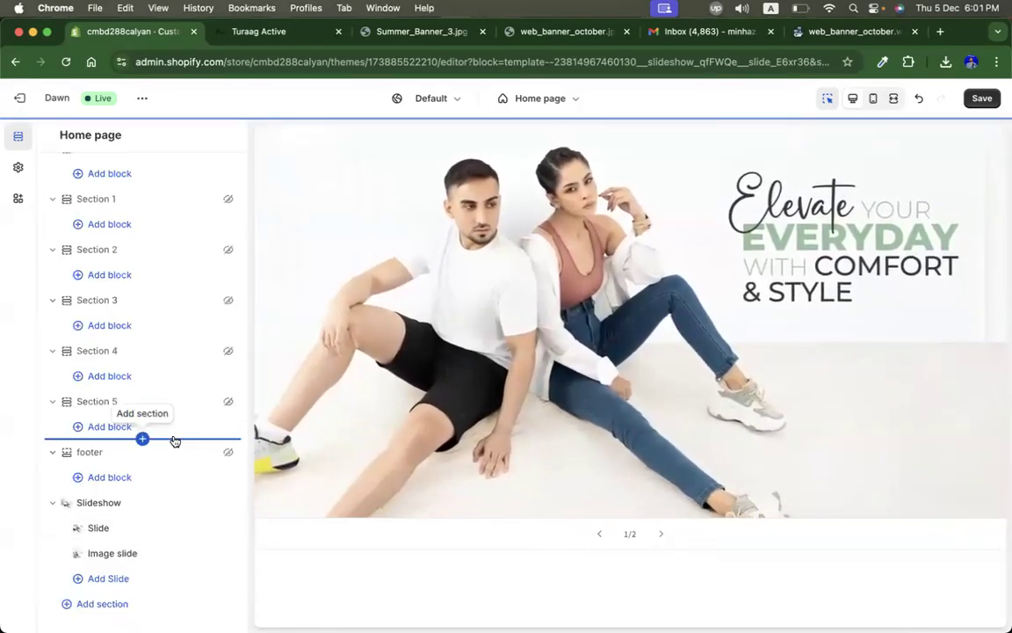
{"action": "left_click", "coordinate": [99, 528]}
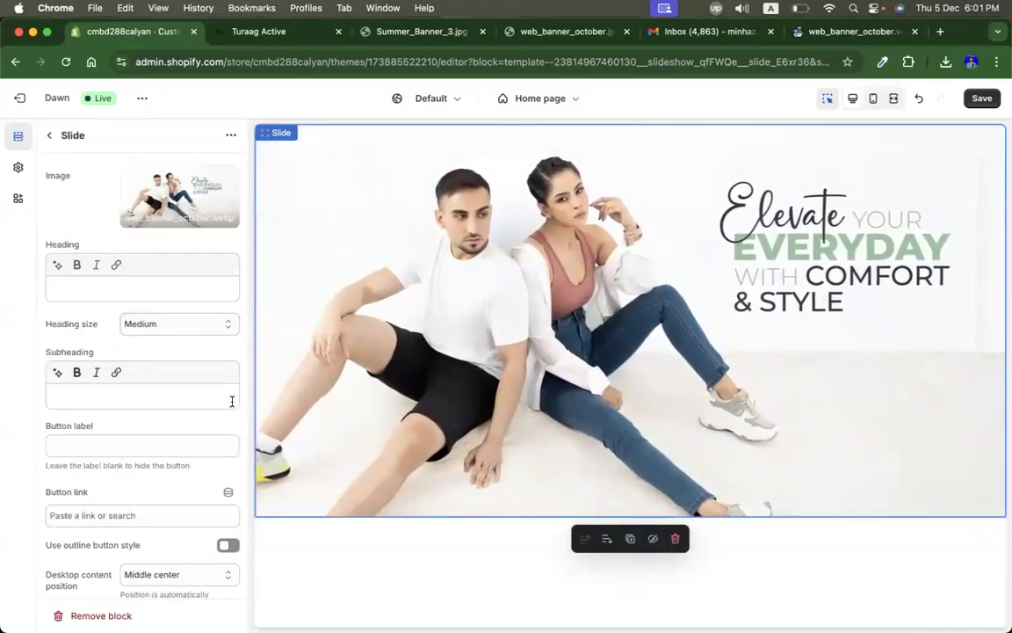
{"action": "left_click", "coordinate": [51, 136]}
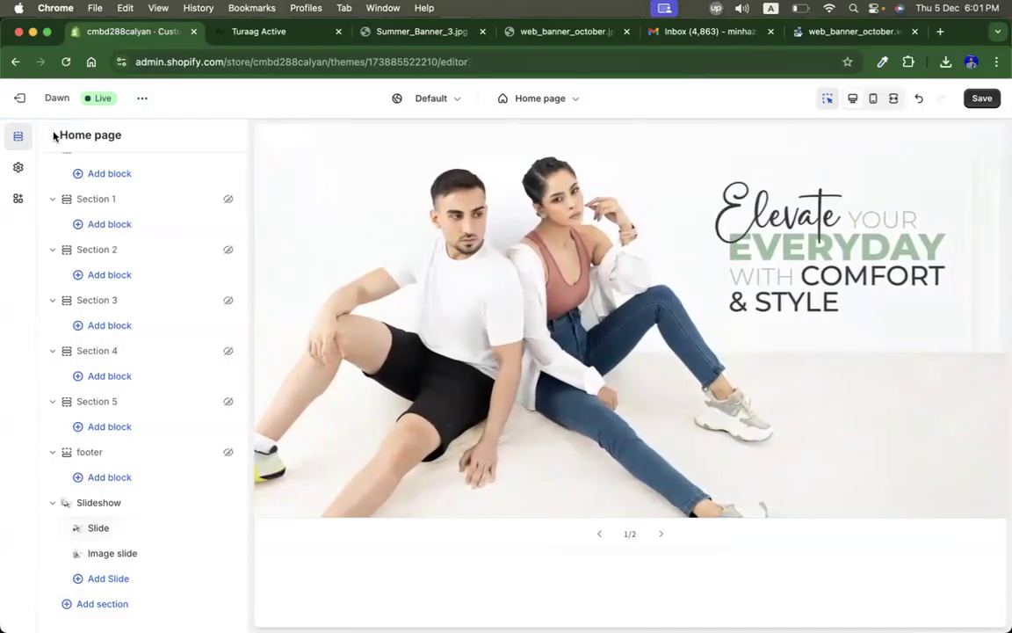
{"action": "left_click", "coordinate": [151, 540]}
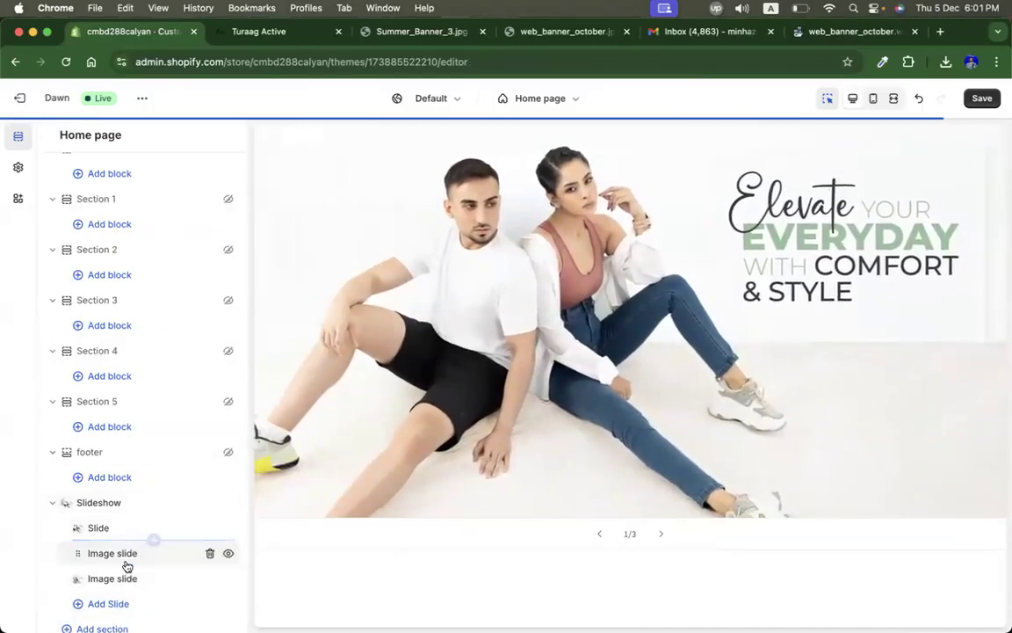
{"action": "left_click", "coordinate": [210, 552]}
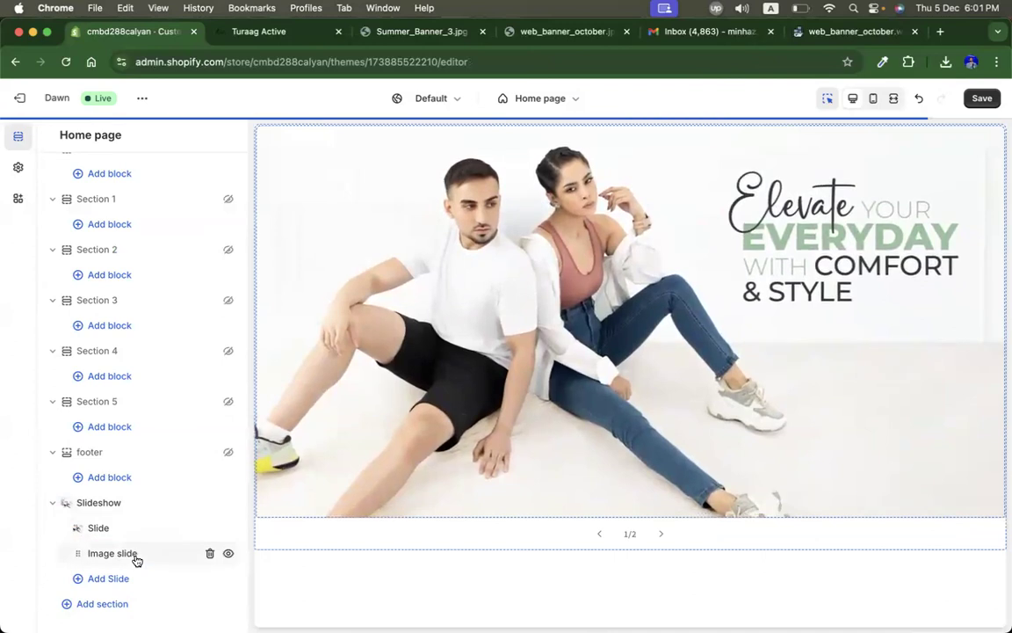
Step: Open the second slide and clear its heading, subheading and button label text
{"action": "left_click", "coordinate": [135, 553]}
{"action": "triple_click", "coordinate": [107, 287]}
{"action": "key", "text": "BackSpace"}
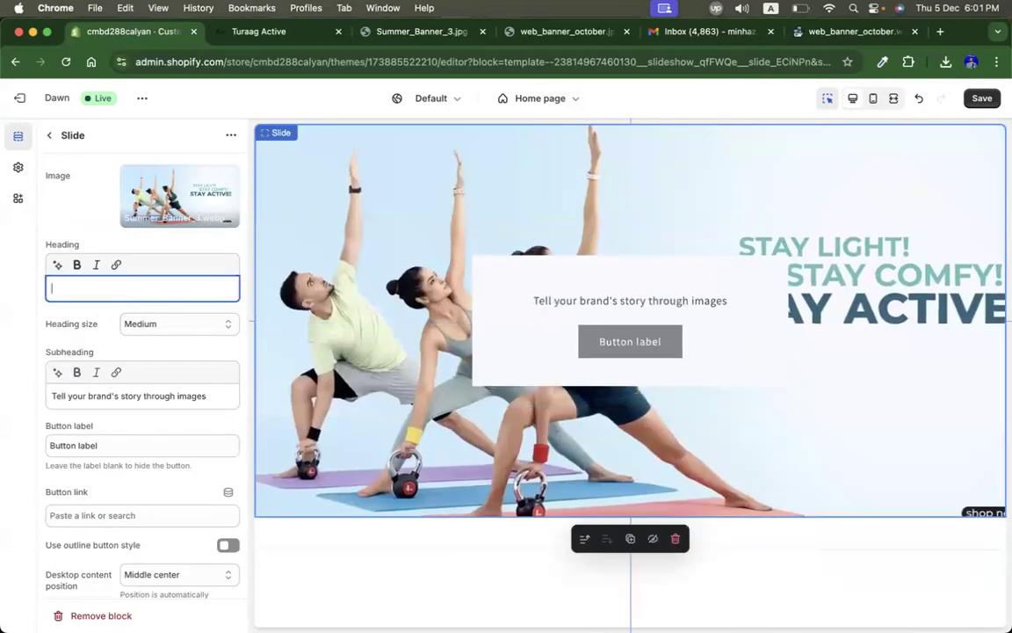
{"action": "triple_click", "coordinate": [110, 394]}
{"action": "key", "text": "BackSpace"}
{"action": "triple_click", "coordinate": [108, 445]}
{"action": "key", "text": "BackSpace"}
Step: Turn off Show container on desktop for the second slide
{"action": "scroll", "coordinate": [130, 424], "scroll_direction": "down", "scroll_amount": 5}
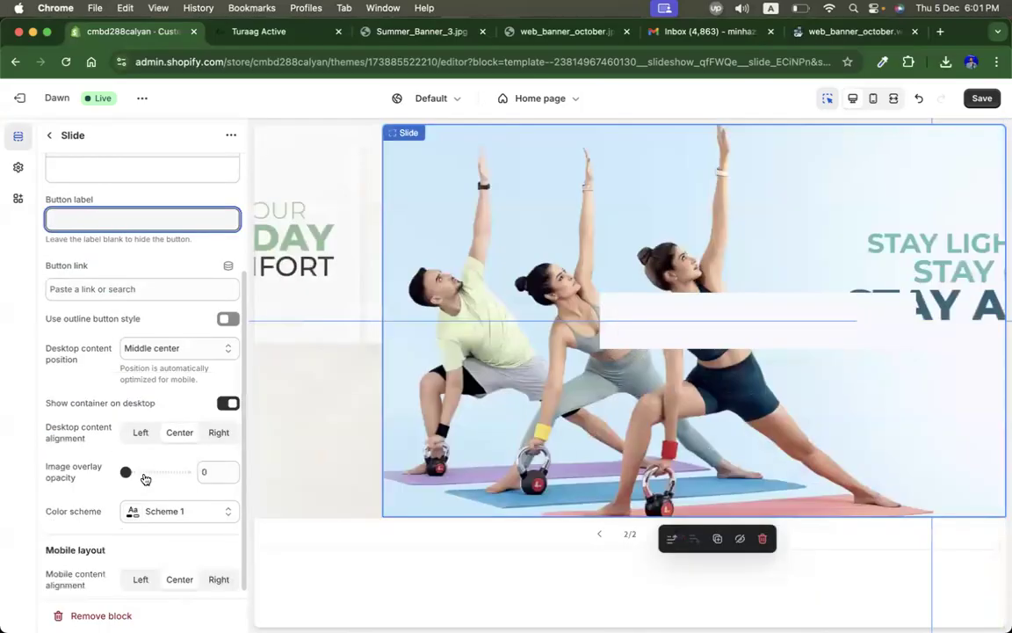
{"action": "left_click", "coordinate": [229, 401]}
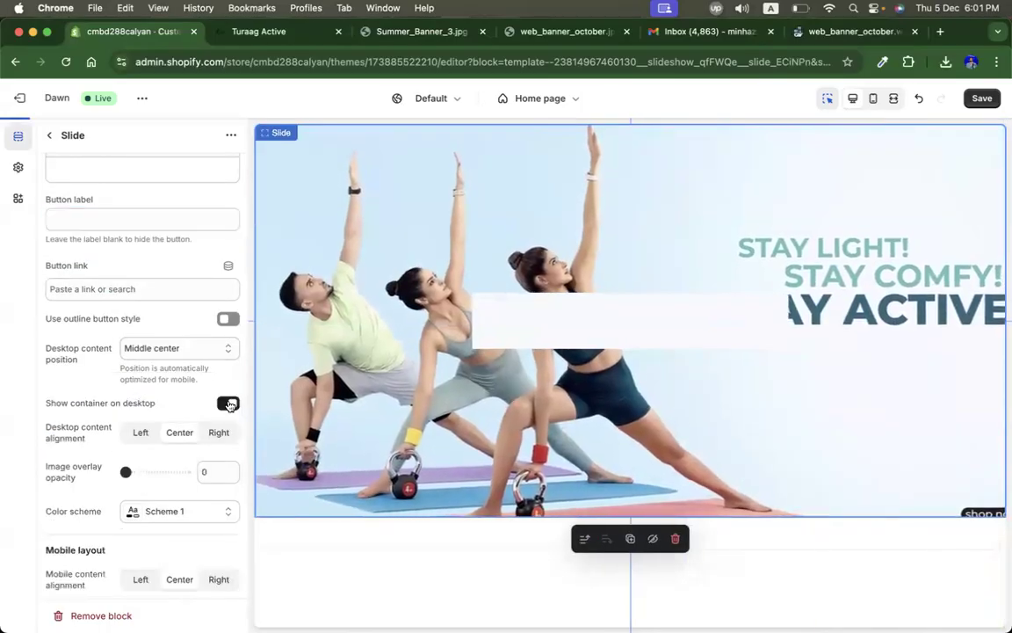
{"action": "scroll", "coordinate": [154, 368], "scroll_direction": "up", "scroll_amount": 1}
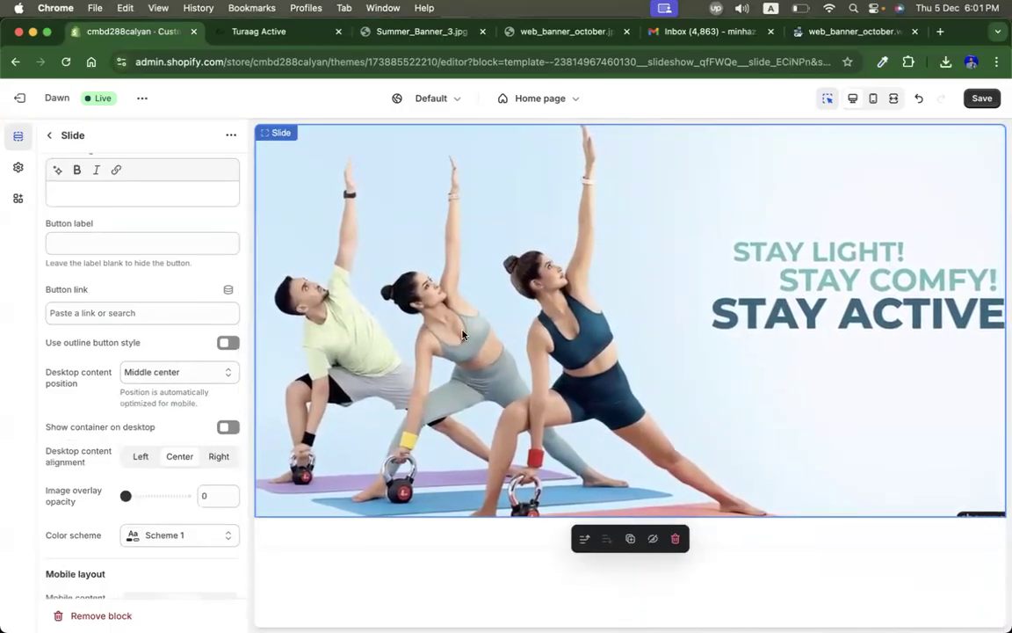
{"action": "scroll", "coordinate": [190, 489], "scroll_direction": "down", "scroll_amount": 1}
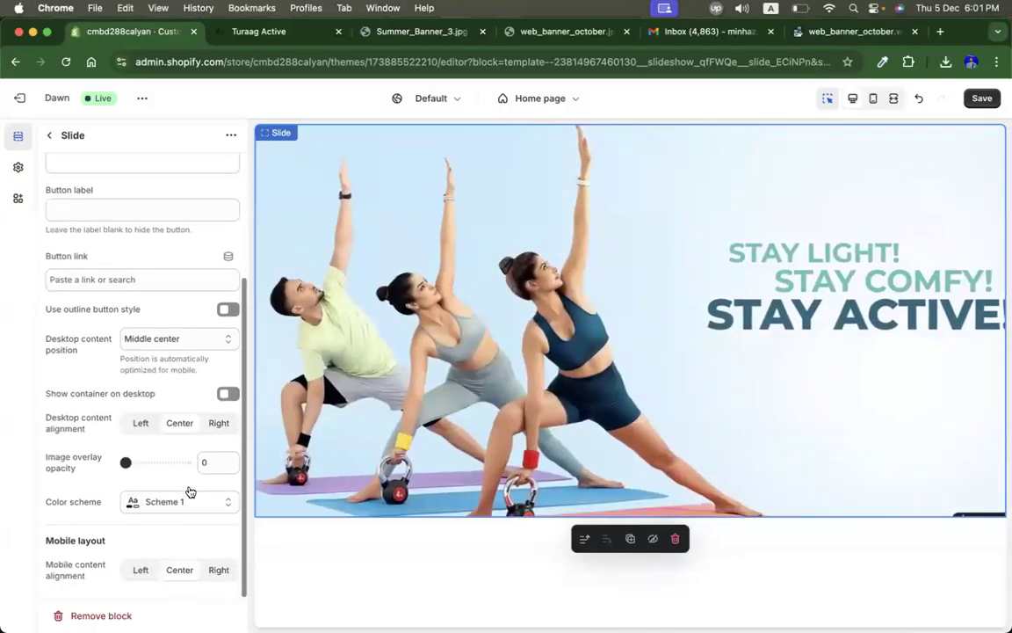
{"action": "scroll", "coordinate": [190, 492], "scroll_direction": "up", "scroll_amount": 4}
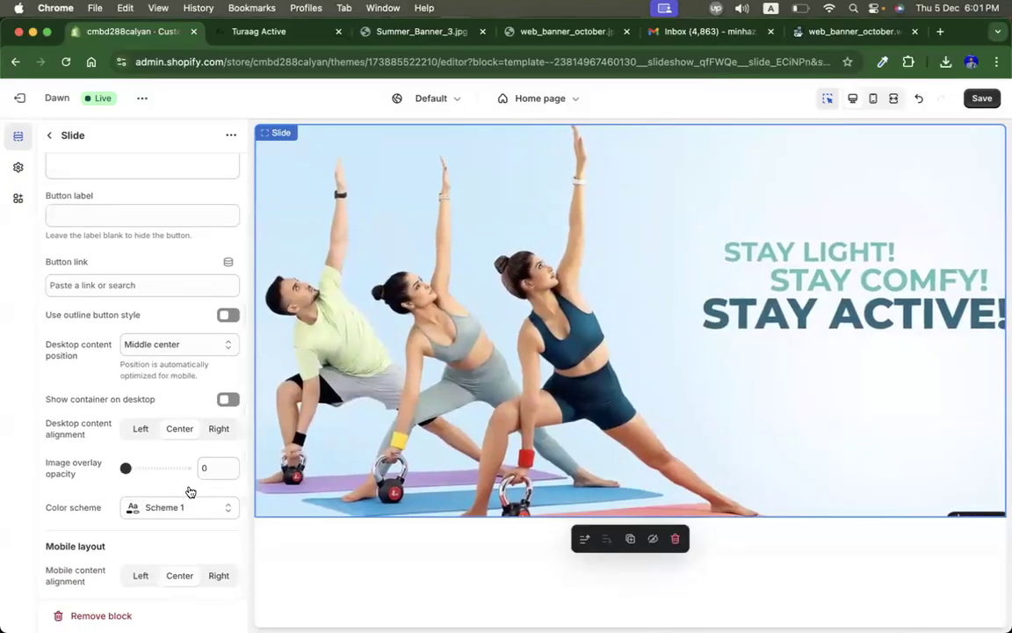
{"action": "scroll", "coordinate": [190, 491], "scroll_direction": "up", "scroll_amount": 1}
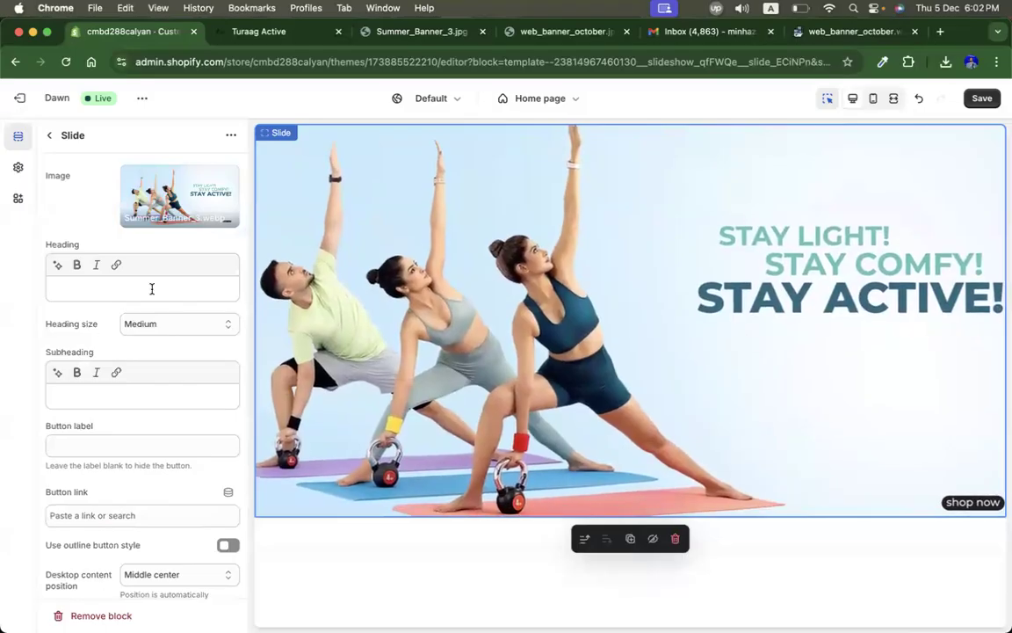
Step: Preview the slideshow in mobile view, step to the other slide, and return to desktop view
{"action": "left_click", "coordinate": [873, 99]}
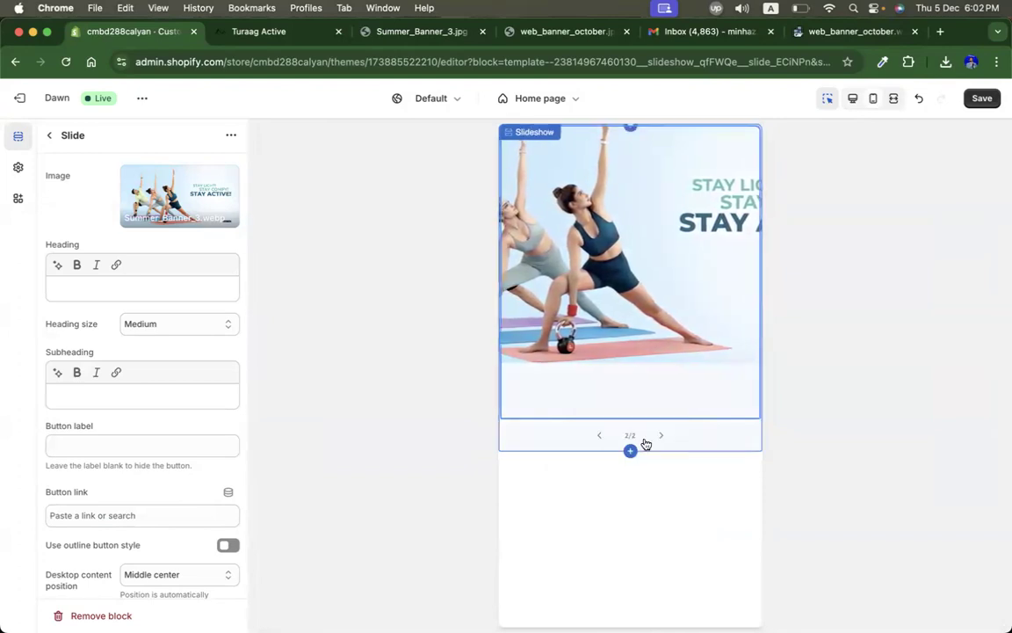
{"action": "left_click", "coordinate": [600, 436]}
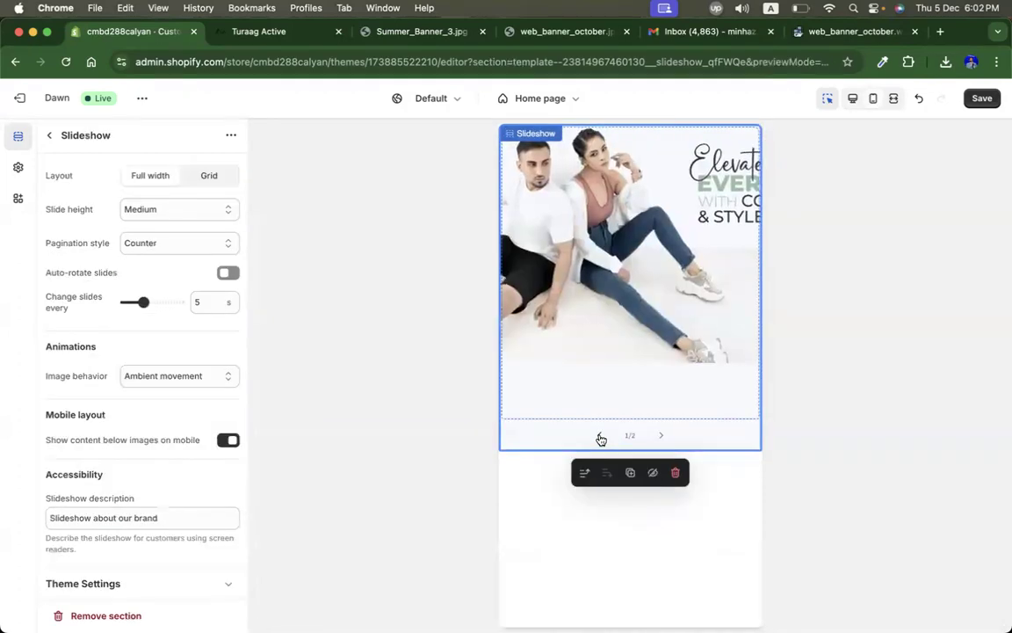
{"action": "left_click", "coordinate": [852, 102]}
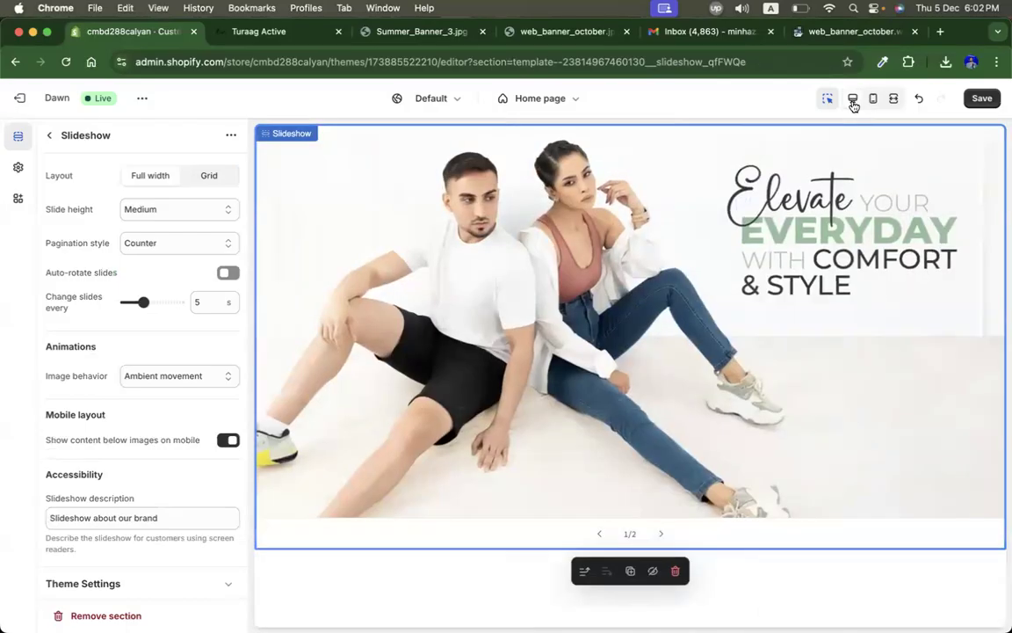
Step: Close the slide settings and browse the Turaag Active site to its Women T-Shirts collection
{"action": "left_click", "coordinate": [50, 135]}
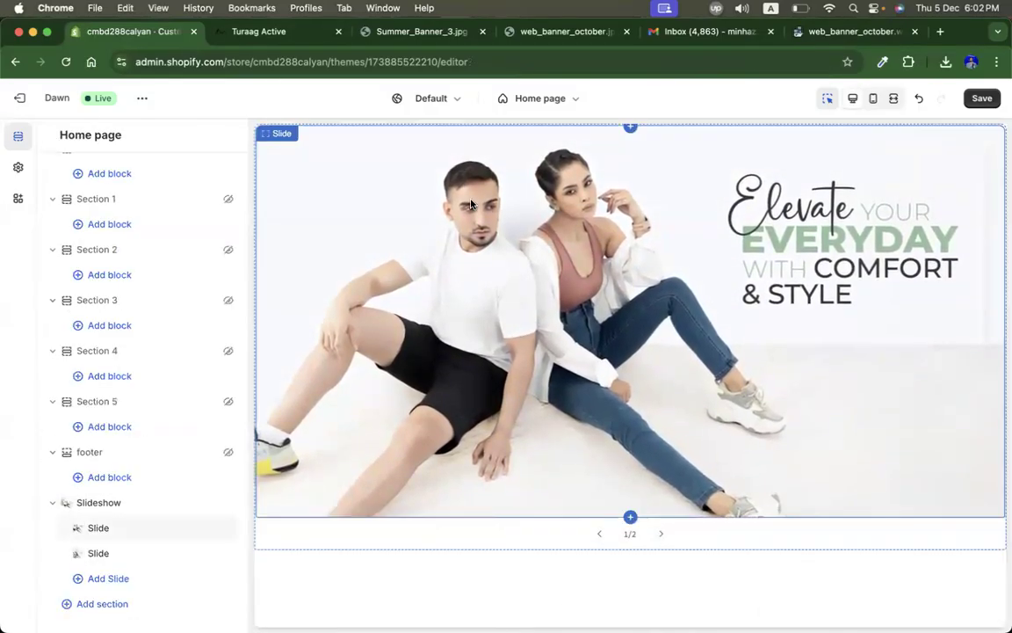
{"action": "left_click", "coordinate": [257, 33]}
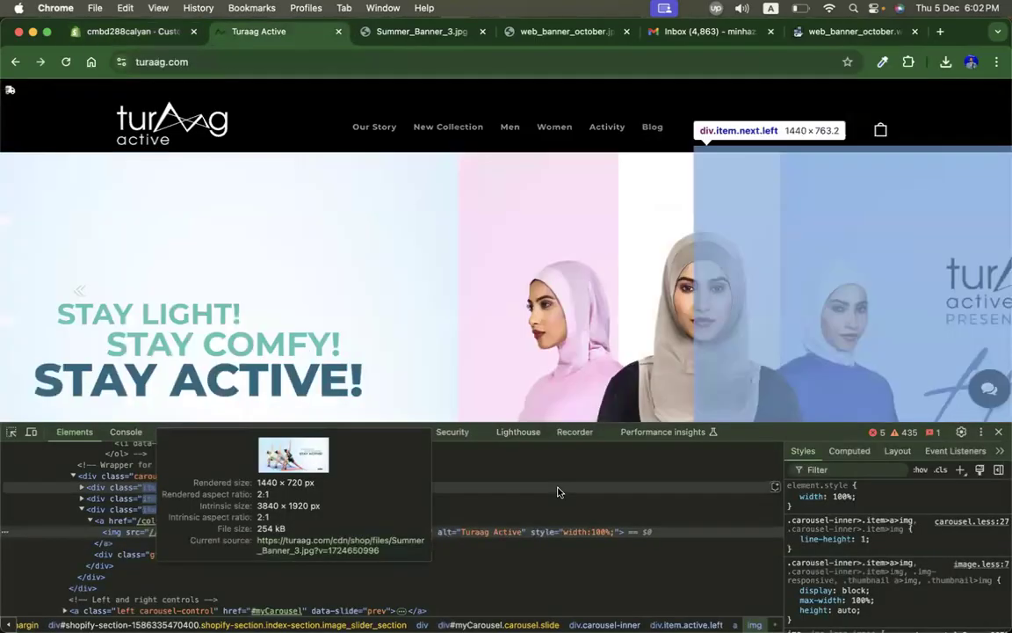
{"action": "left_click", "coordinate": [998, 432]}
{"action": "scroll", "coordinate": [707, 435], "scroll_direction": "down", "scroll_amount": 6}
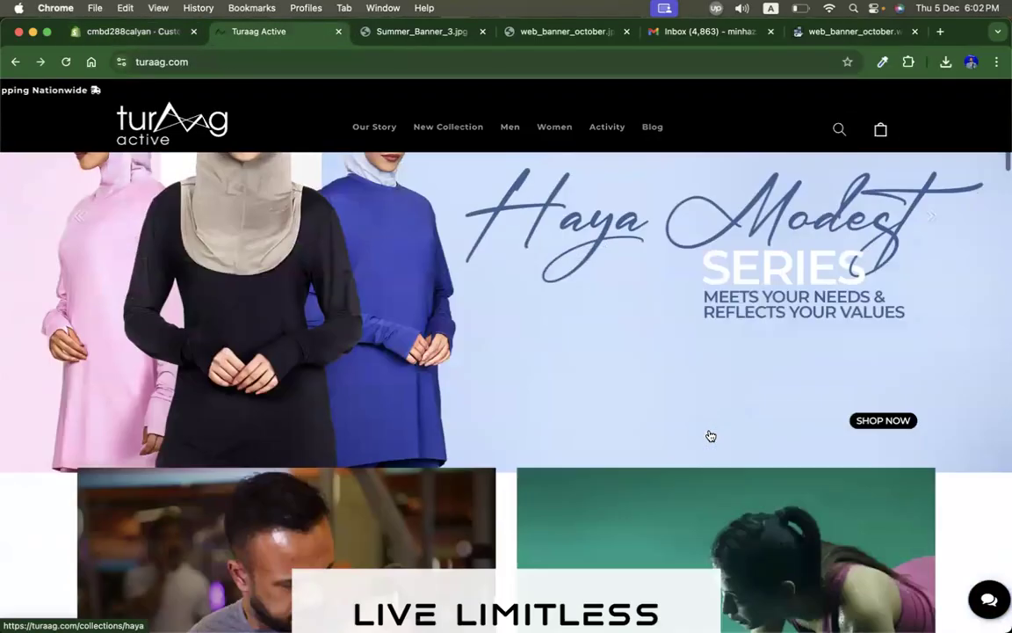
{"action": "scroll", "coordinate": [710, 434], "scroll_direction": "up", "scroll_amount": 1}
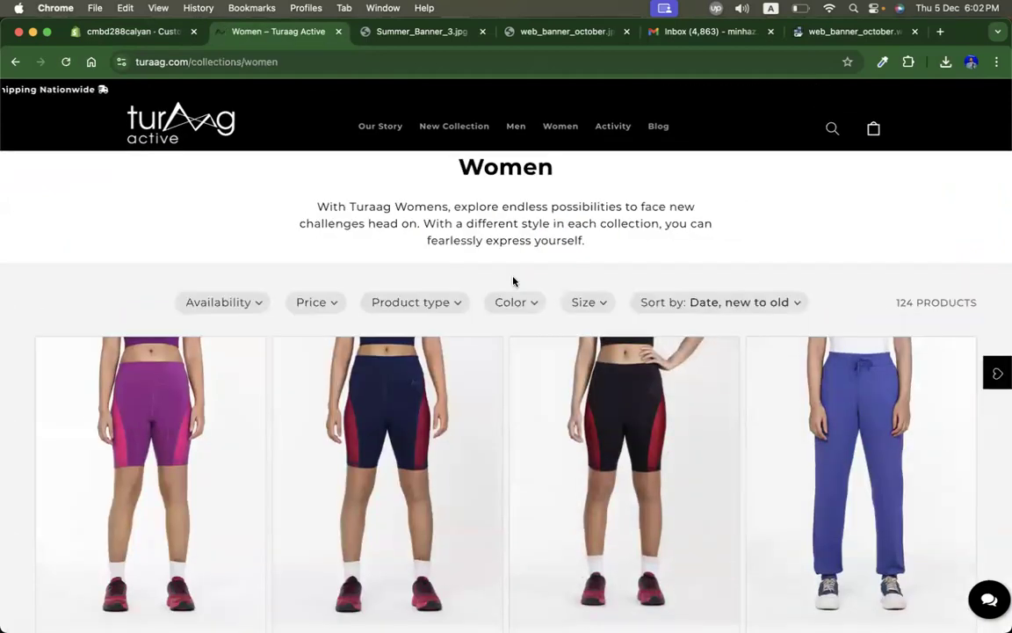
{"action": "mouse_move", "coordinate": [555, 133]}
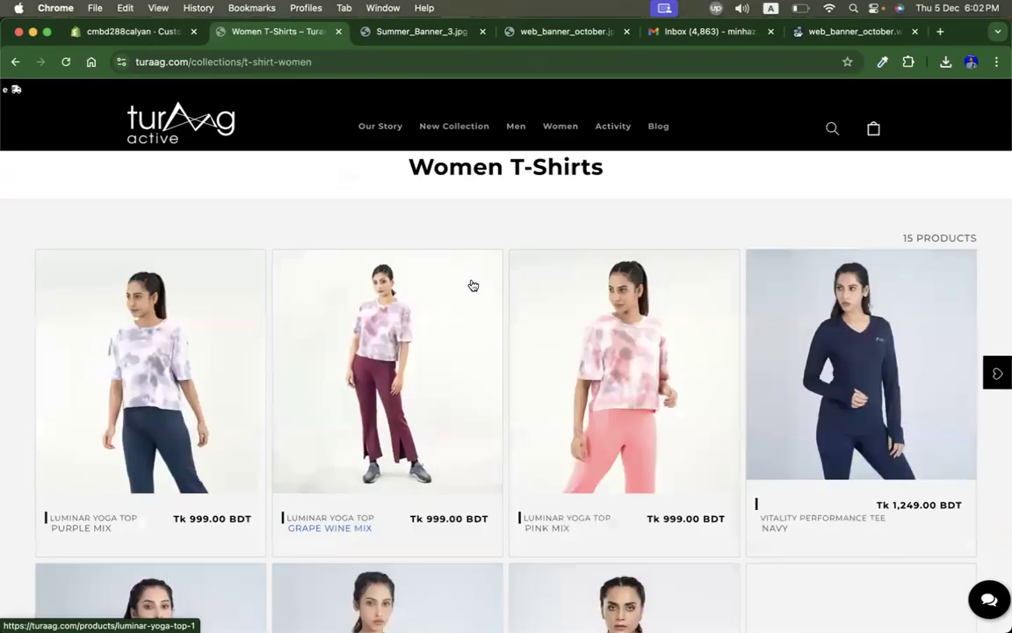
Step: Open the Luminar Yoga Top Purple Mix product in a new tab and select its title
{"action": "right_click", "coordinate": [198, 392]}
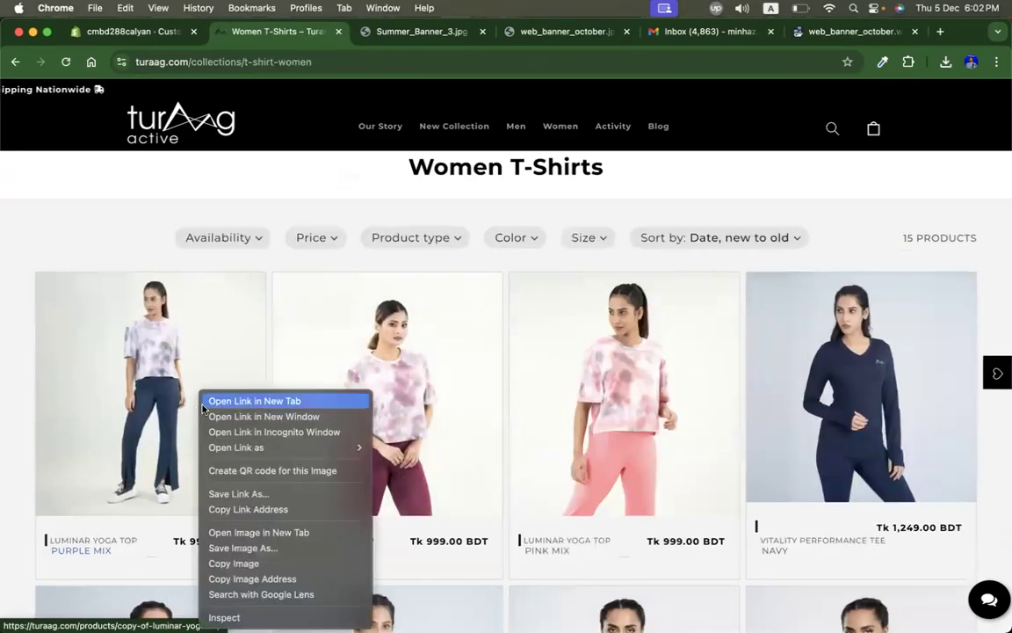
{"action": "left_click", "coordinate": [211, 400]}
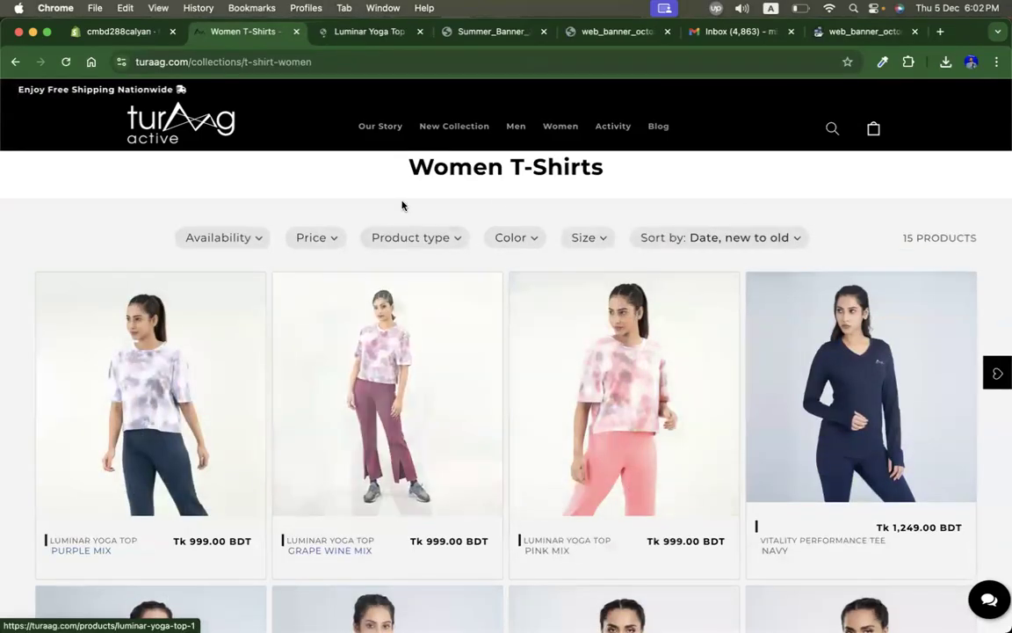
{"action": "left_click", "coordinate": [352, 33]}
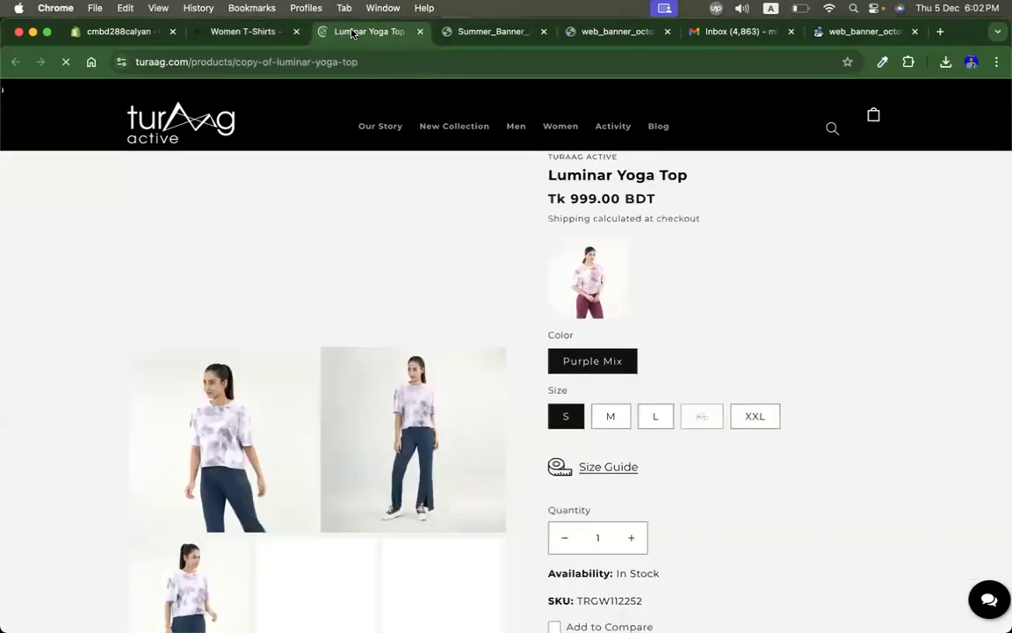
{"action": "triple_click", "coordinate": [588, 175]}
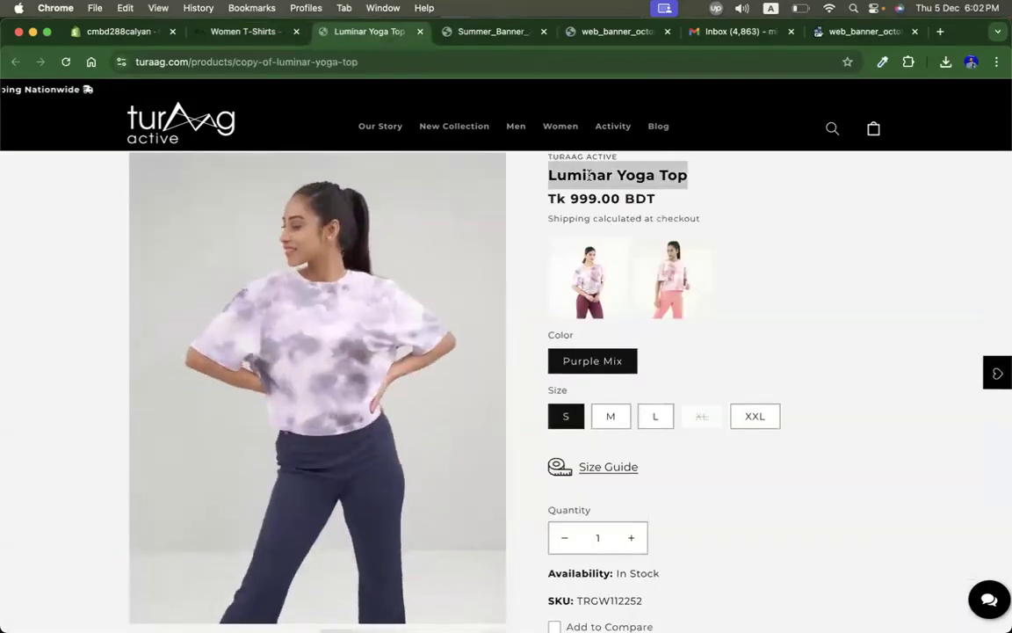
Step: Save the theme editor changes and exit the editor
{"action": "left_click", "coordinate": [120, 35]}
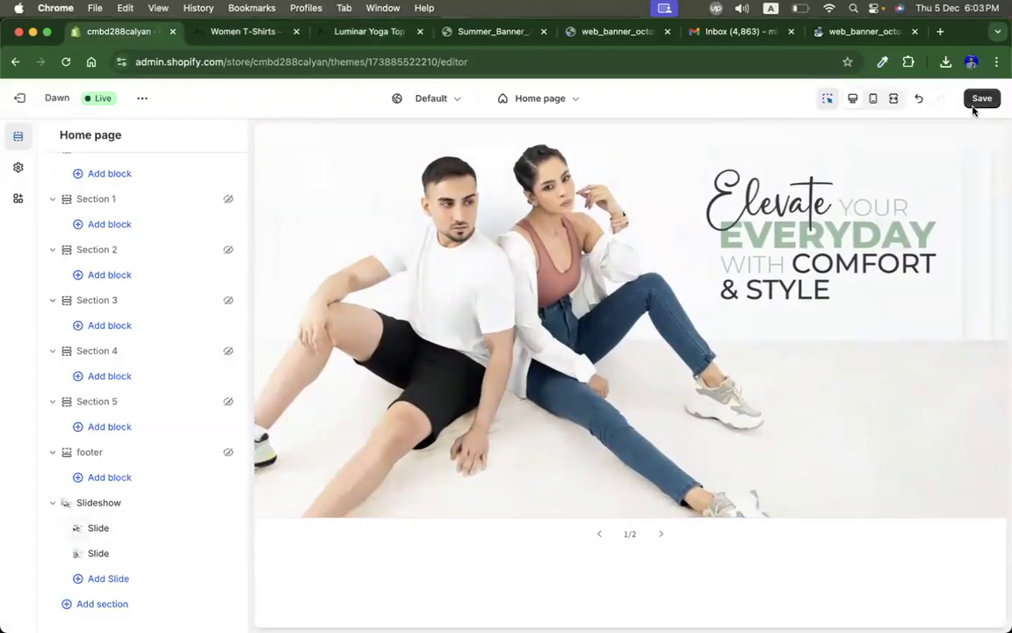
{"action": "left_click", "coordinate": [975, 105]}
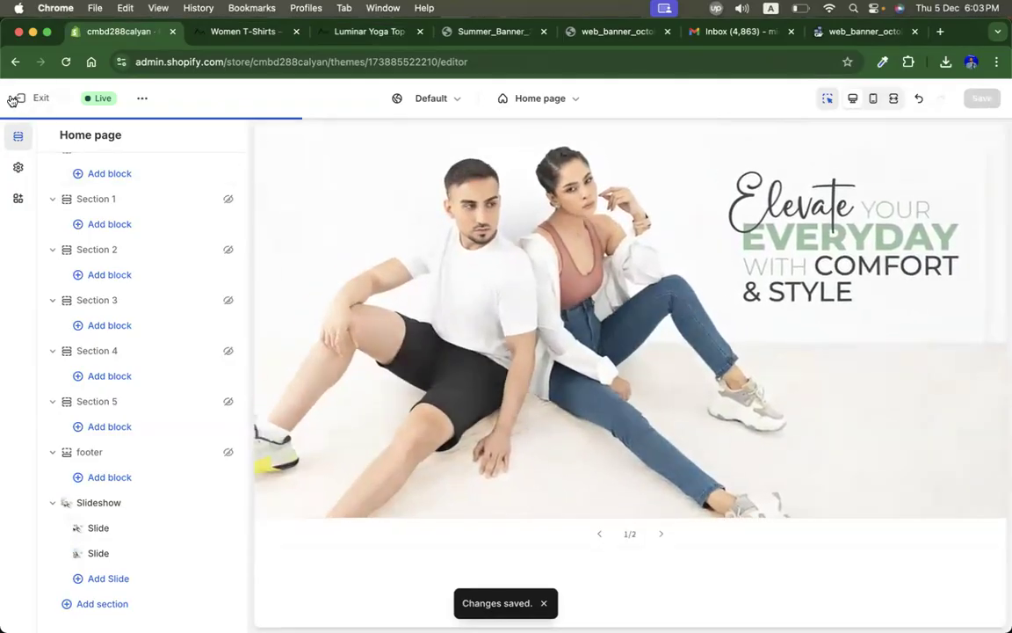
{"action": "left_click", "coordinate": [19, 97]}
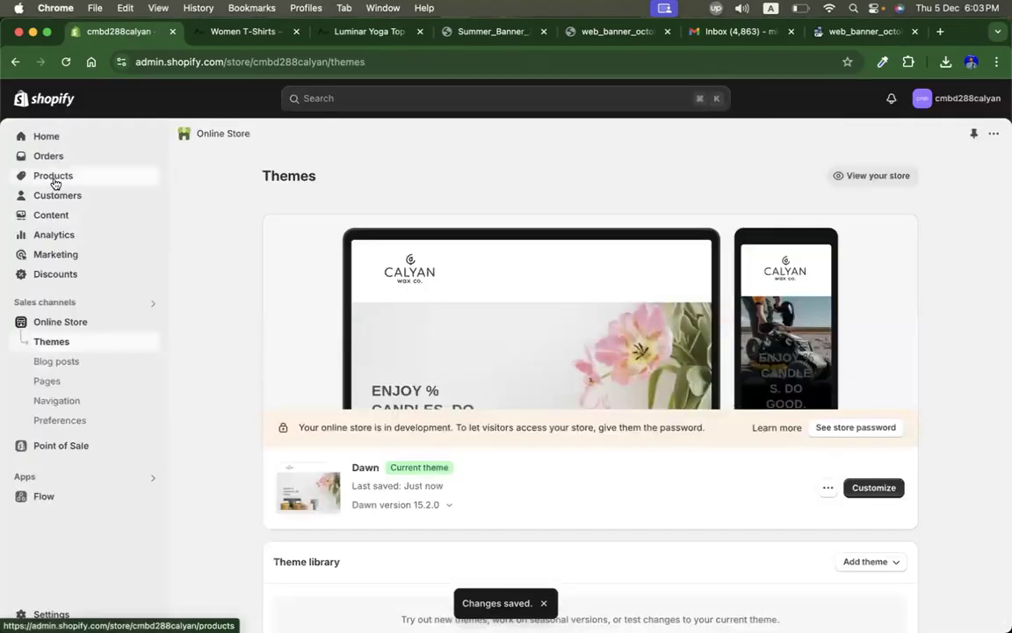
Step: Start adding a new product and enter Luminar Yoga Top as its title
{"action": "left_click", "coordinate": [53, 179]}
{"action": "left_click", "coordinate": [953, 146]}
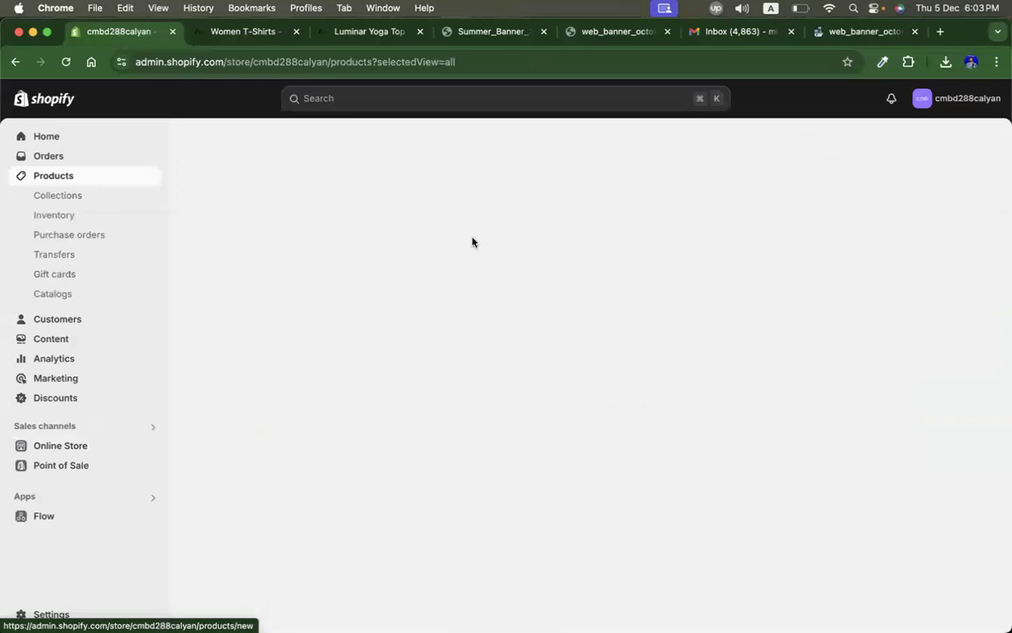
{"action": "left_click", "coordinate": [298, 211]}
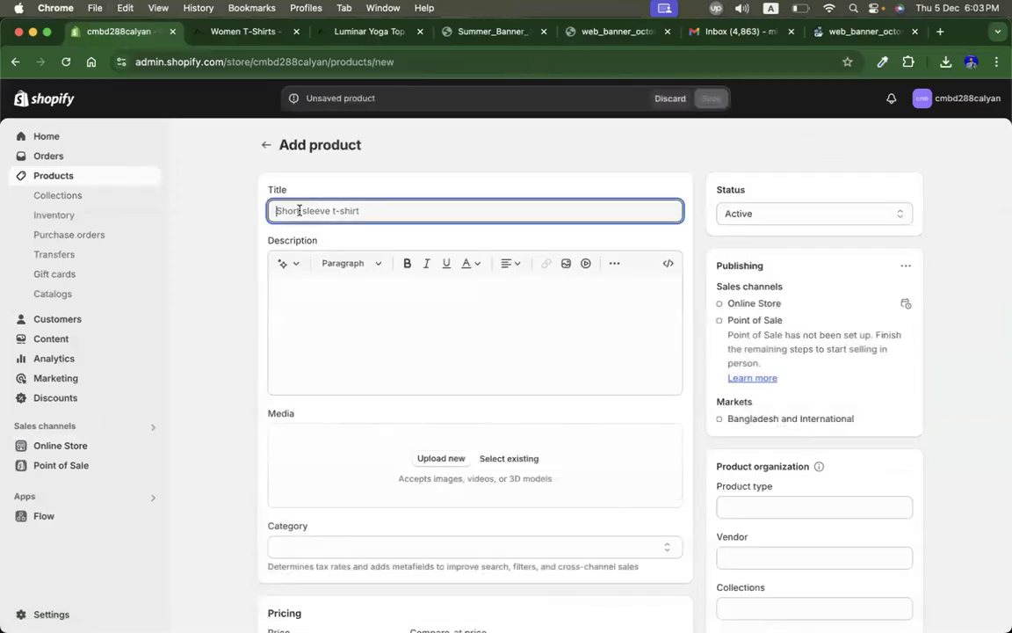
Step: Capture screenshots of two Luminar Yoga Top product photos from the Turaag product page
{"action": "left_click", "coordinate": [244, 32]}
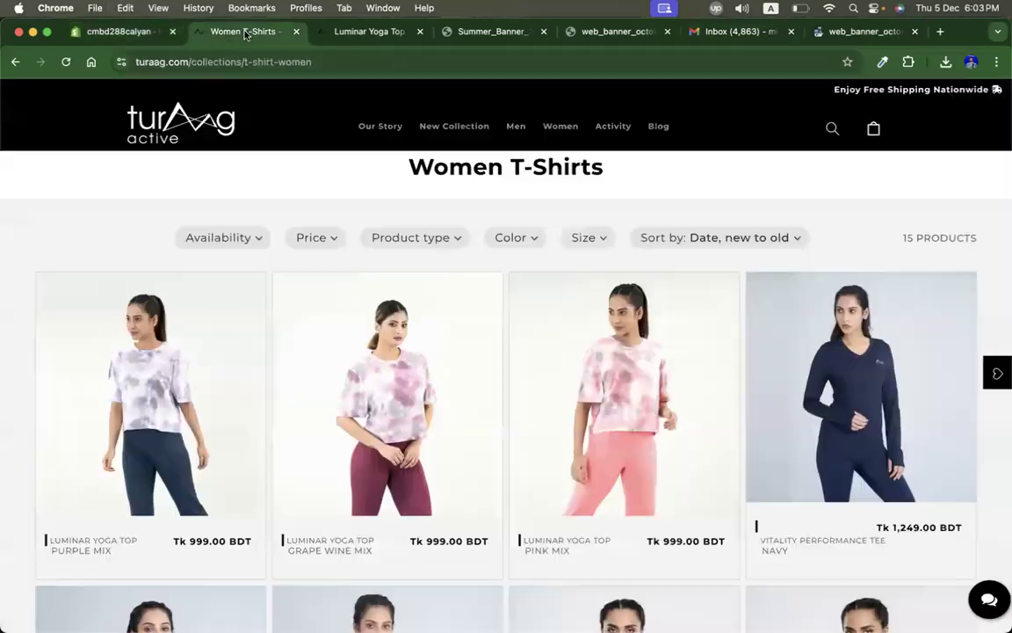
{"action": "left_click", "coordinate": [369, 31]}
{"action": "scroll", "coordinate": [780, 351], "scroll_direction": "down", "scroll_amount": 5}
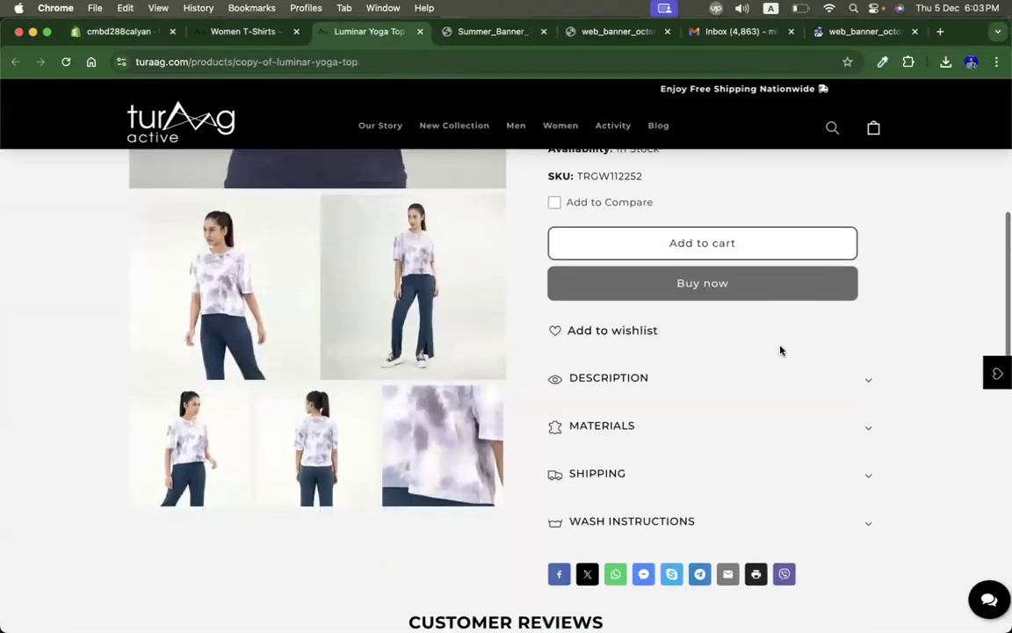
{"action": "key", "text": "super+shift+4"}
{"action": "left_click_drag", "start_coordinate": [134, 206], "coordinate": [309, 378]}
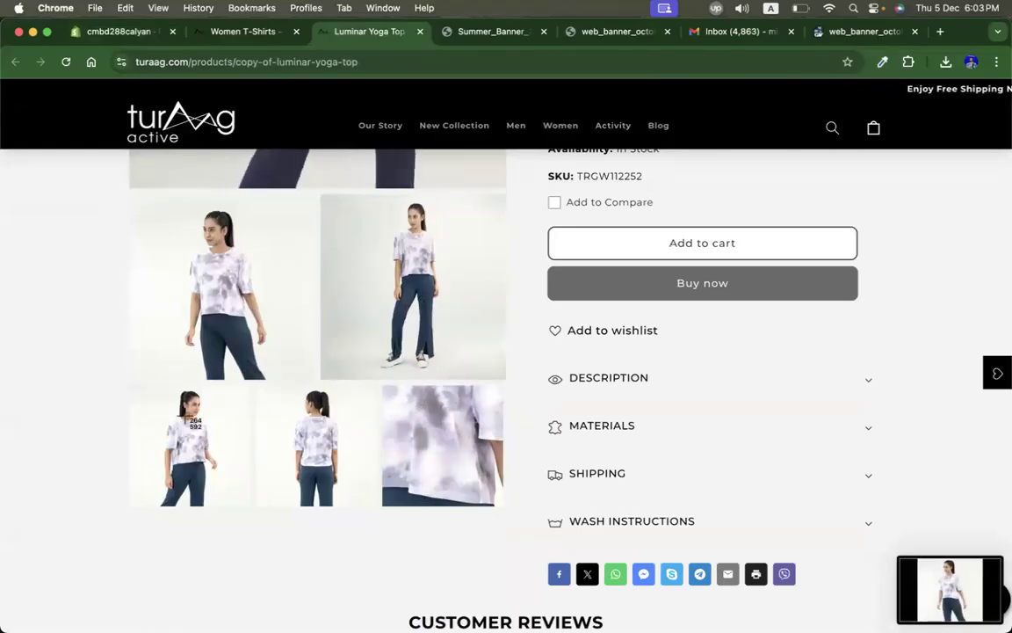
{"action": "left_click_drag", "start_coordinate": [324, 193], "coordinate": [507, 380]}
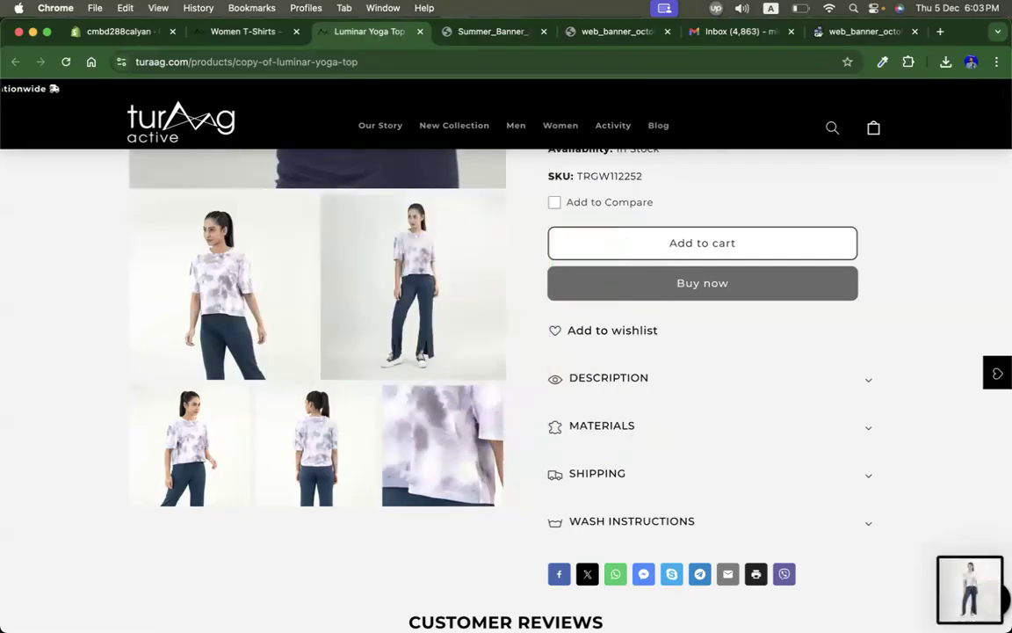
Step: Upload the two captured Desktop screenshots as the new product's media
{"action": "left_click", "coordinate": [127, 40]}
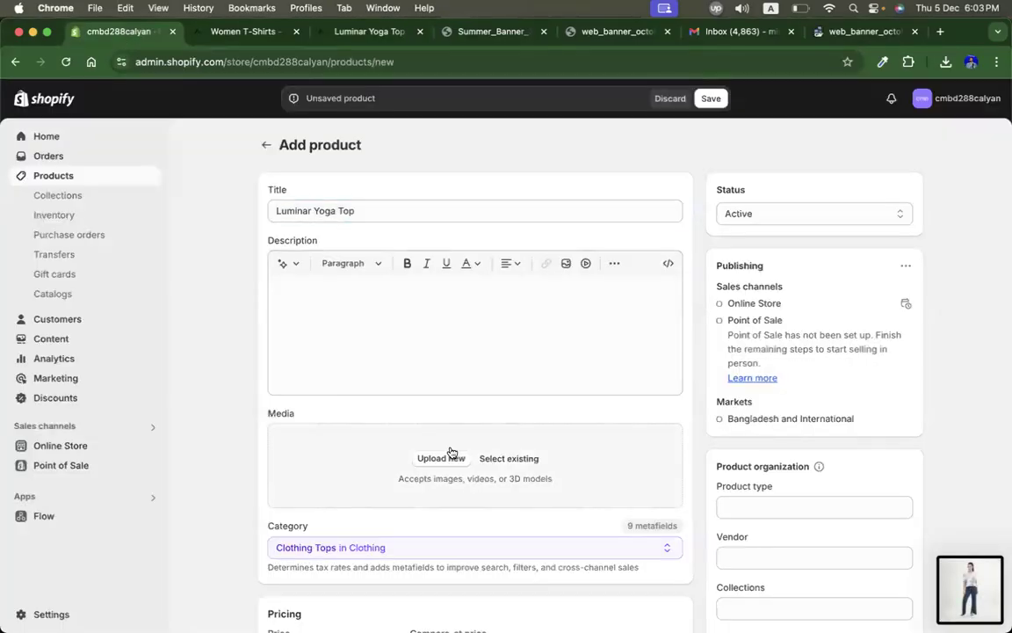
{"action": "left_click", "coordinate": [450, 454]}
{"action": "left_click", "coordinate": [66, 148]}
{"action": "scroll", "coordinate": [202, 378], "scroll_direction": "down", "scroll_amount": 10}
{"action": "left_click", "coordinate": [159, 503]}
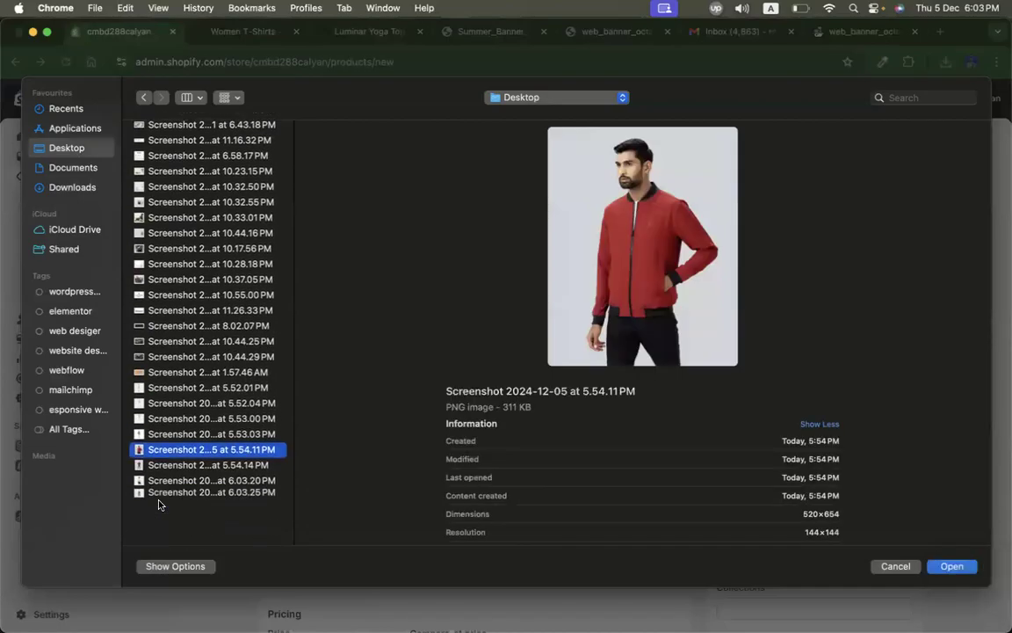
{"action": "left_click", "coordinate": [146, 527]}
{"action": "key", "text": "Up"}
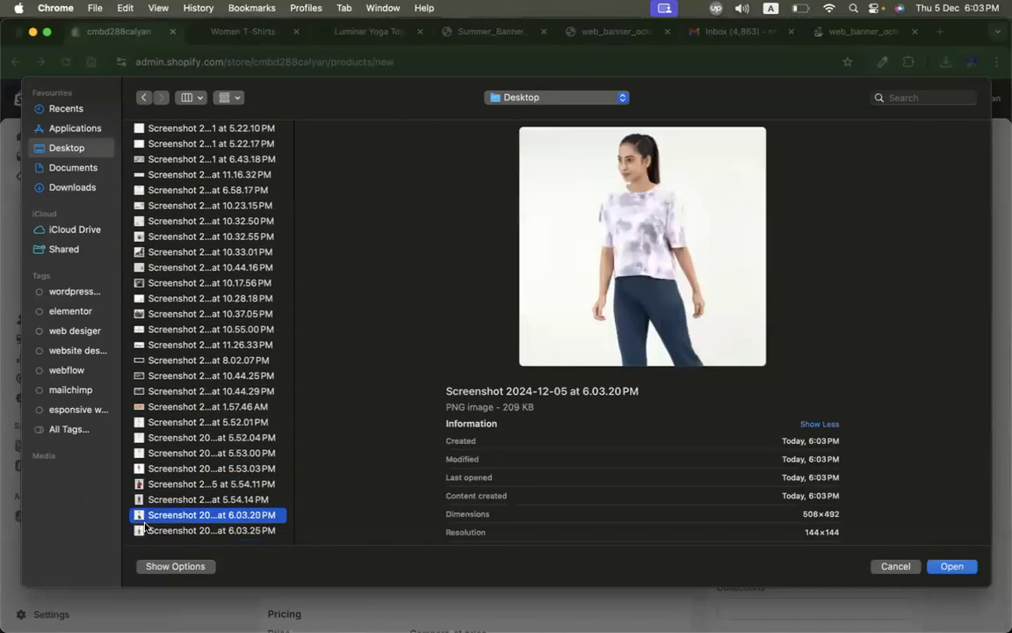
{"action": "key", "text": "shift+Down"}
{"action": "key", "text": "Return"}
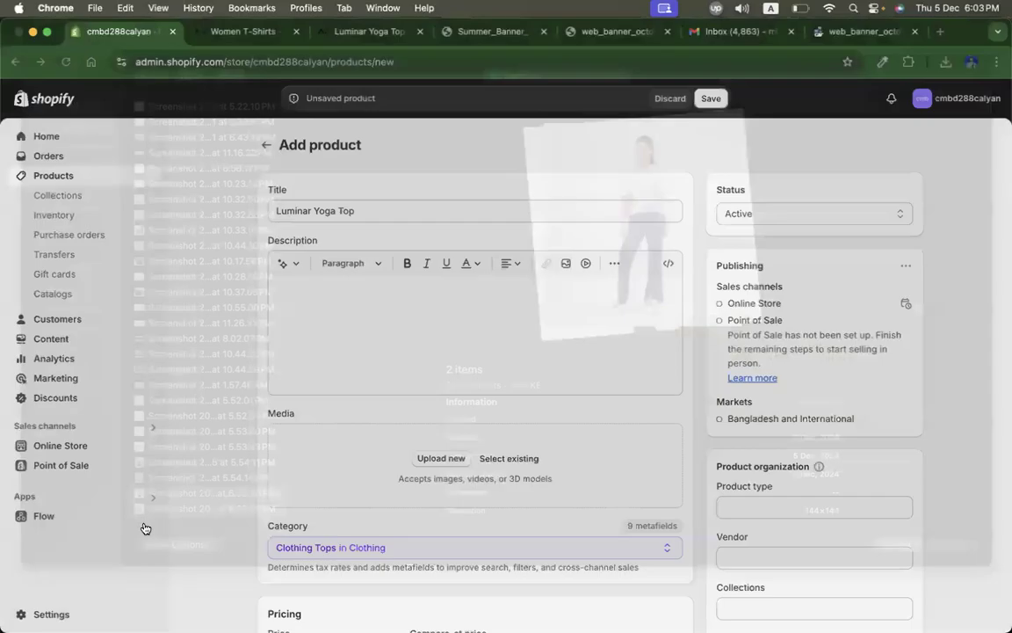
Step: Save the new Luminar Yoga Top product
{"action": "scroll", "coordinate": [463, 358], "scroll_direction": "down", "scroll_amount": 5}
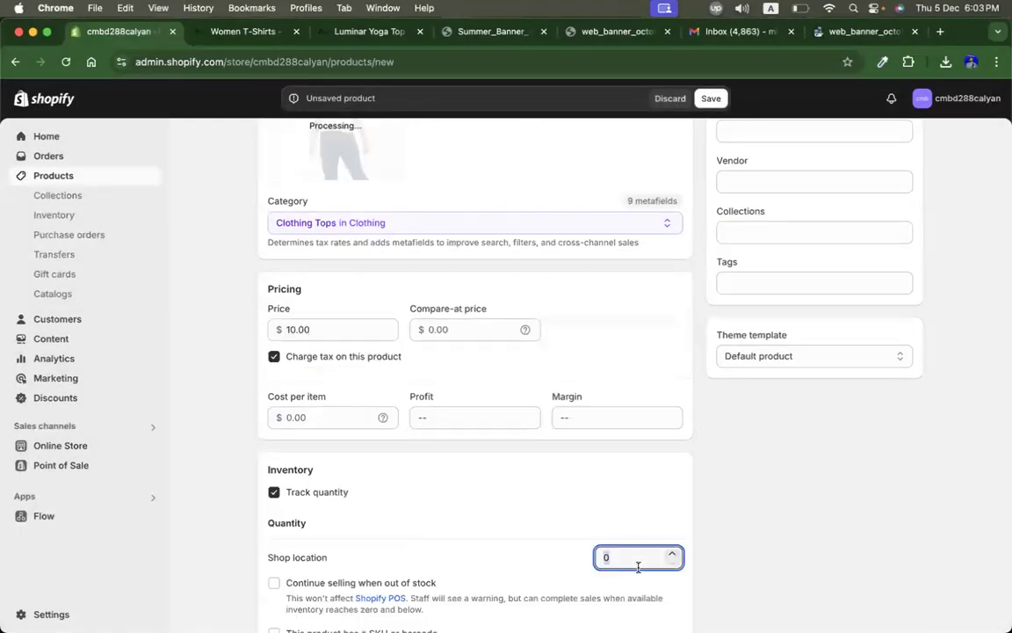
{"action": "scroll", "coordinate": [709, 398], "scroll_direction": "up", "scroll_amount": 5}
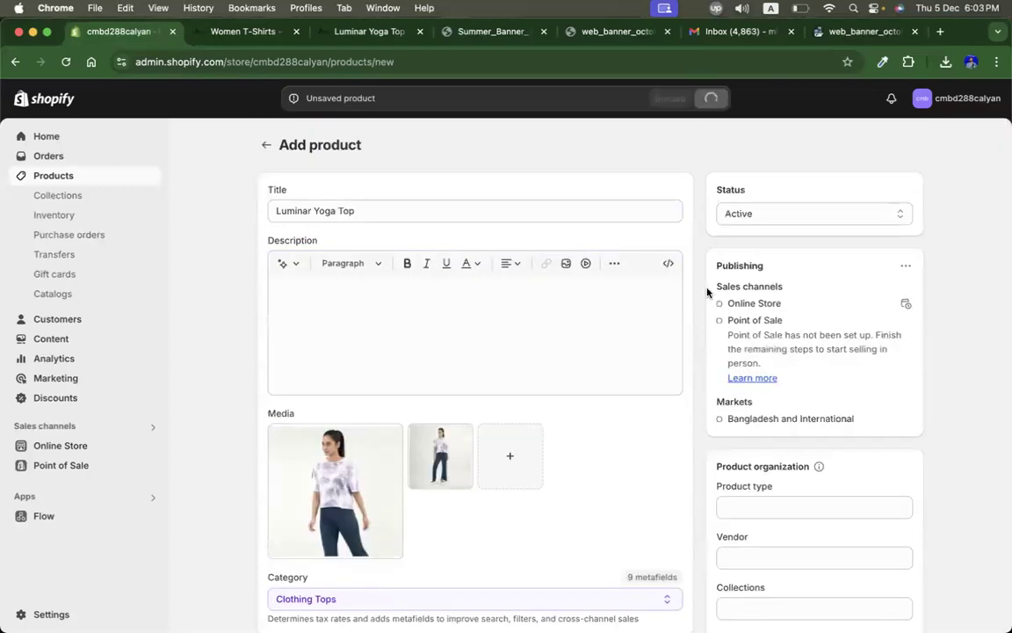
{"action": "scroll", "coordinate": [752, 447], "scroll_direction": "down", "scroll_amount": 2}
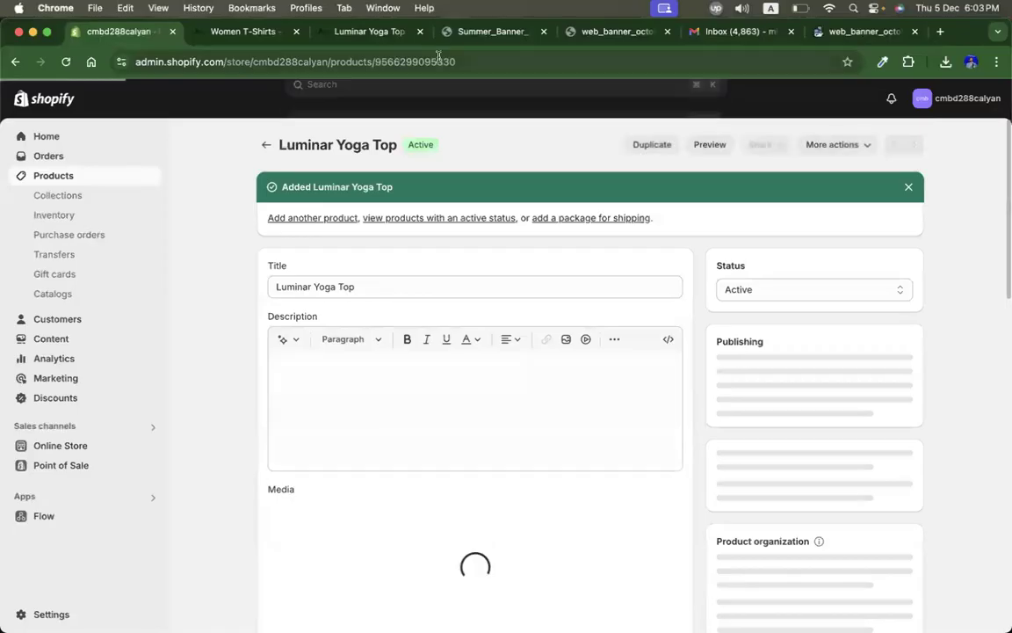
Step: Open the Vitality 2 in 1 Leggings product page on the Turaag site and select its title
{"action": "left_click", "coordinate": [356, 33]}
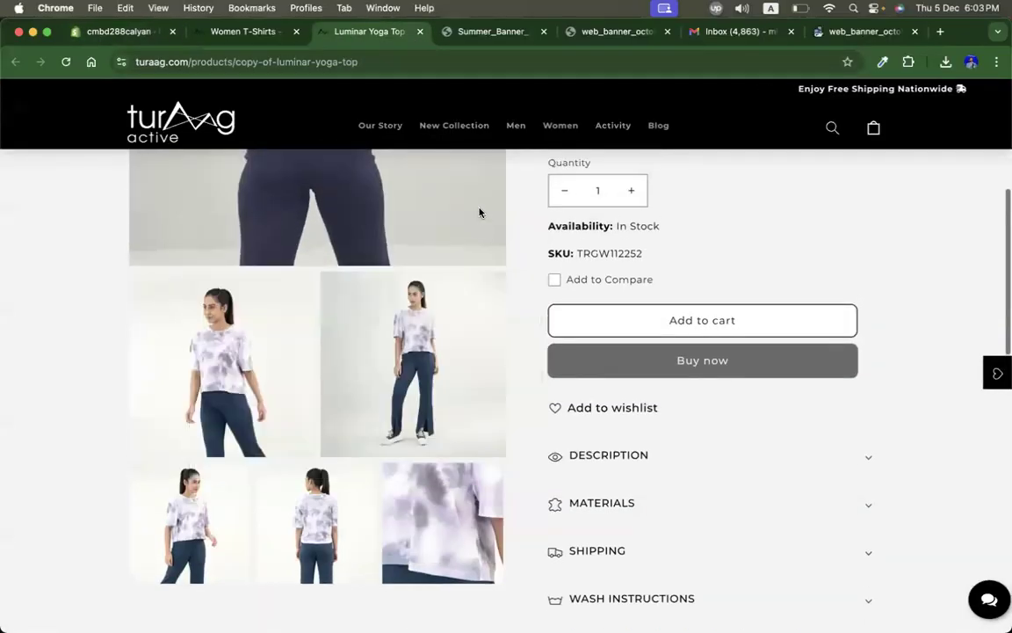
{"action": "mouse_move", "coordinate": [562, 126]}
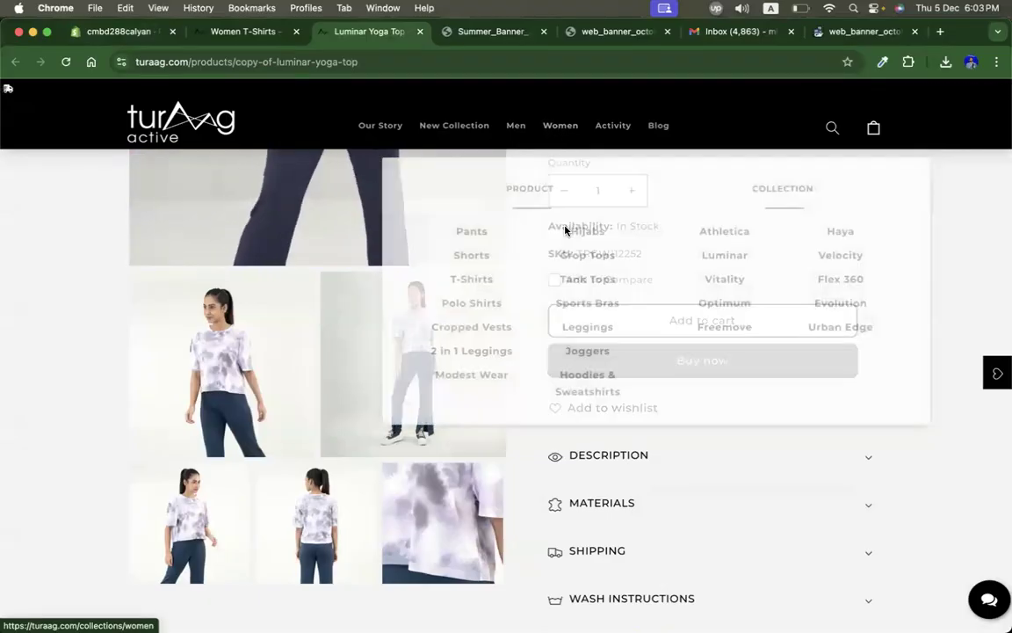
{"action": "left_click", "coordinate": [479, 350]}
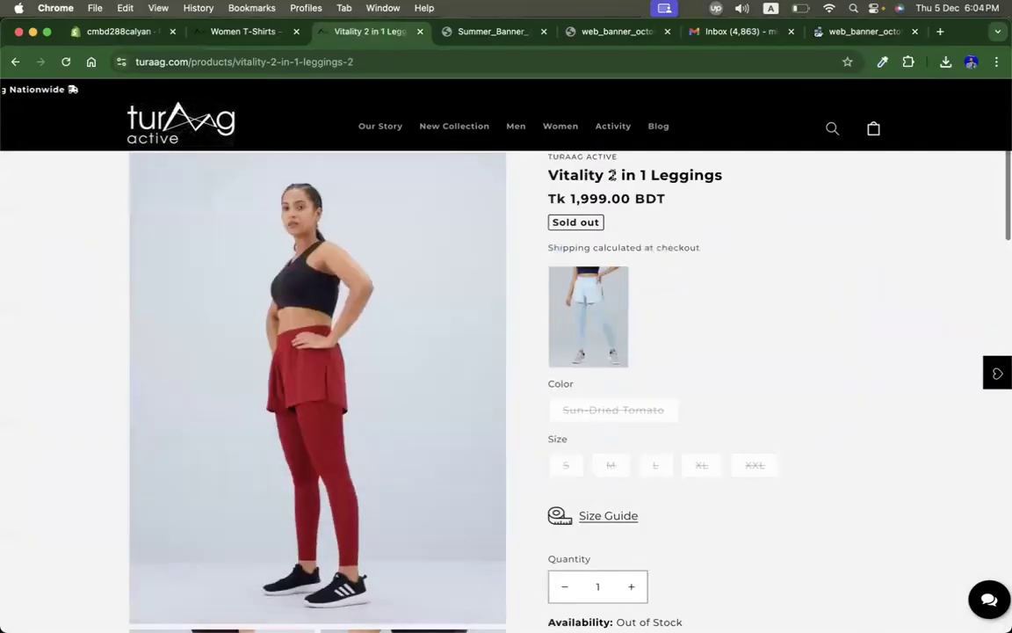
{"action": "triple_click", "coordinate": [612, 175]}
{"action": "key", "text": "super+c"}
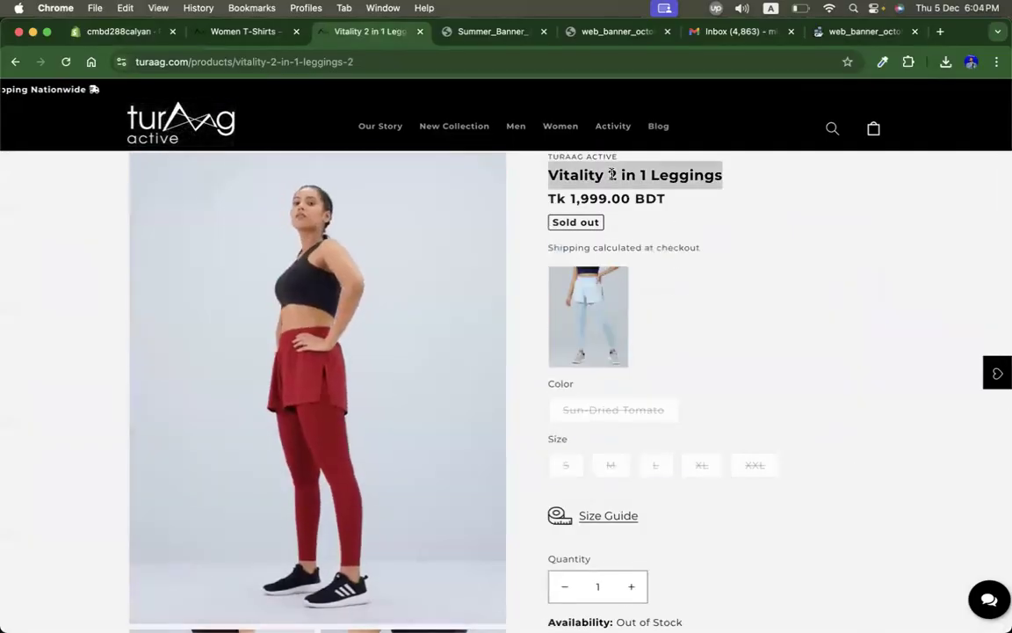
Step: Start adding a new product and paste Vitality 2 in 1 Leggings as its title
{"action": "left_click", "coordinate": [106, 35]}
{"action": "left_click", "coordinate": [265, 145]}
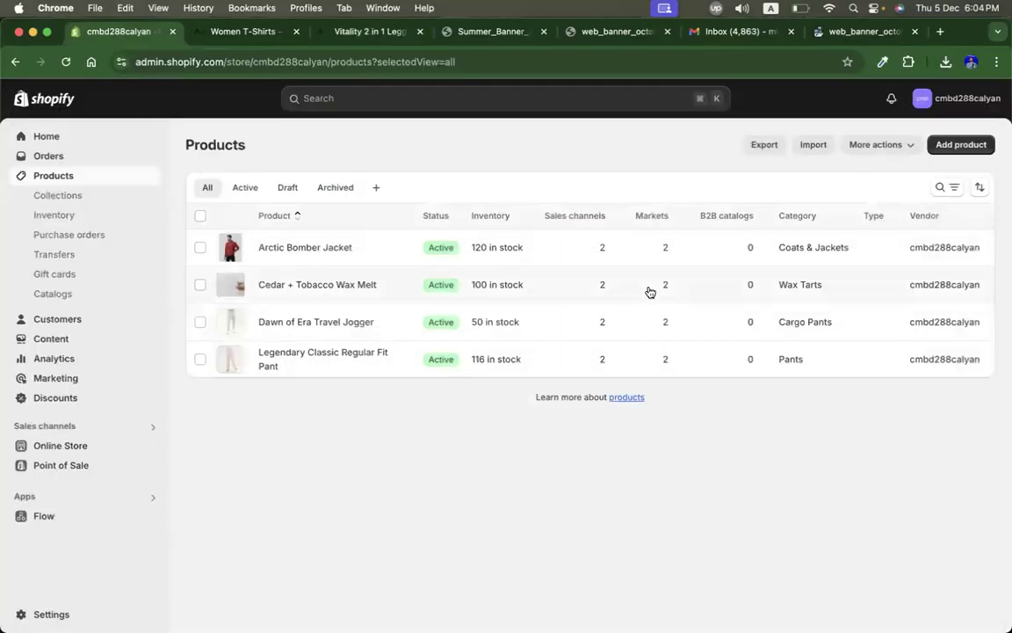
{"action": "left_click", "coordinate": [961, 144]}
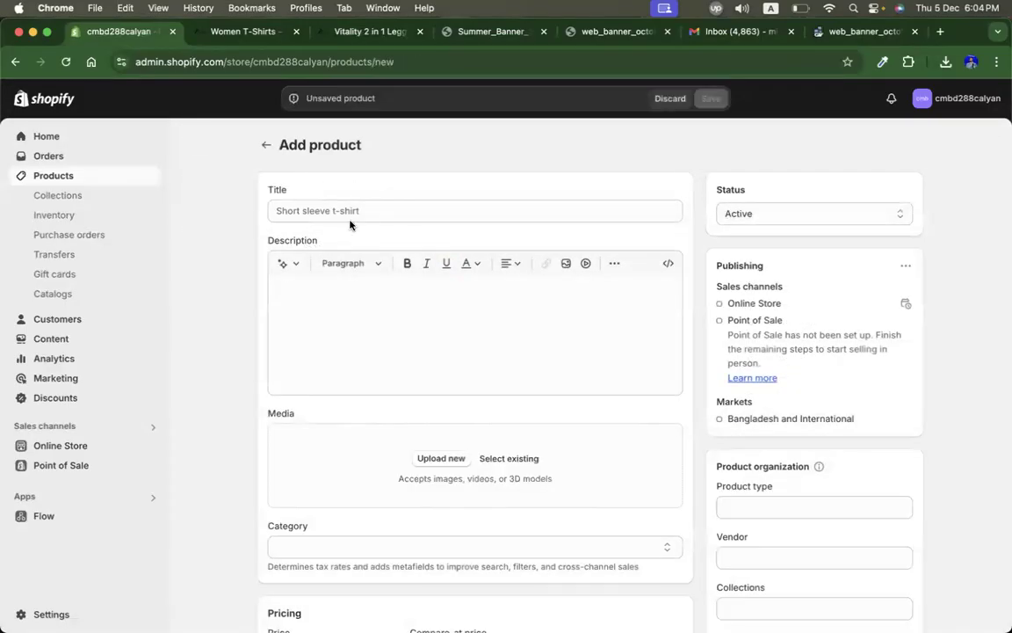
{"action": "left_click", "coordinate": [338, 209]}
{"action": "key", "text": "super+v"}
Step: Capture screenshots of two Vitality 2 in 1 Leggings product photos from the Turaag product page
{"action": "left_click", "coordinate": [373, 31]}
{"action": "scroll", "coordinate": [707, 328], "scroll_direction": "down", "scroll_amount": 5}
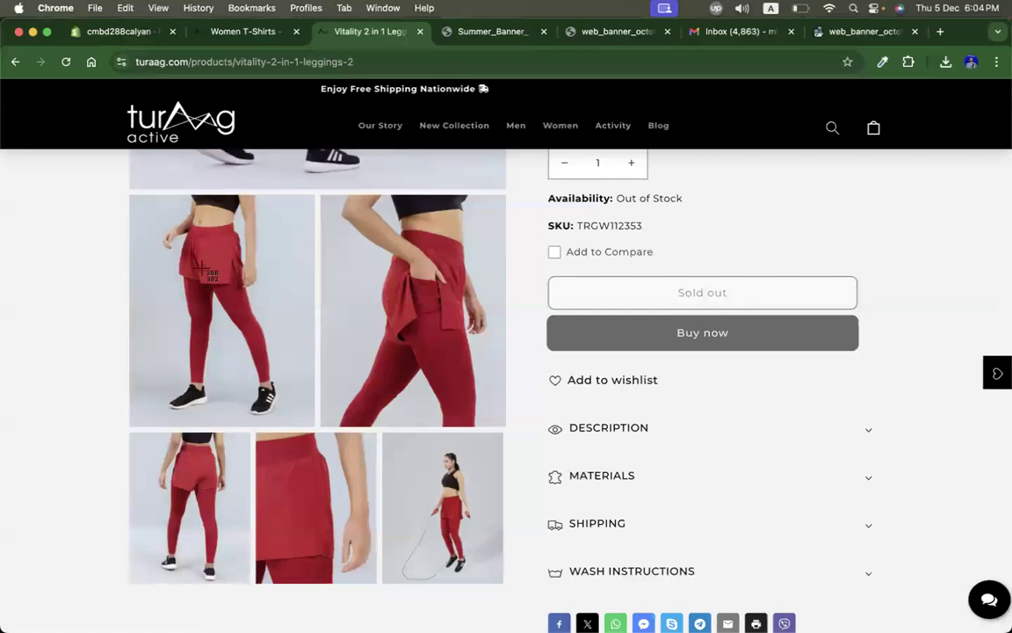
{"action": "left_click_drag", "start_coordinate": [151, 218], "coordinate": [311, 424]}
{"action": "left_click_drag", "start_coordinate": [321, 195], "coordinate": [506, 422]}
Step: Upload the two newest Desktop screenshots as the leggings product's media
{"action": "left_click", "coordinate": [137, 35]}
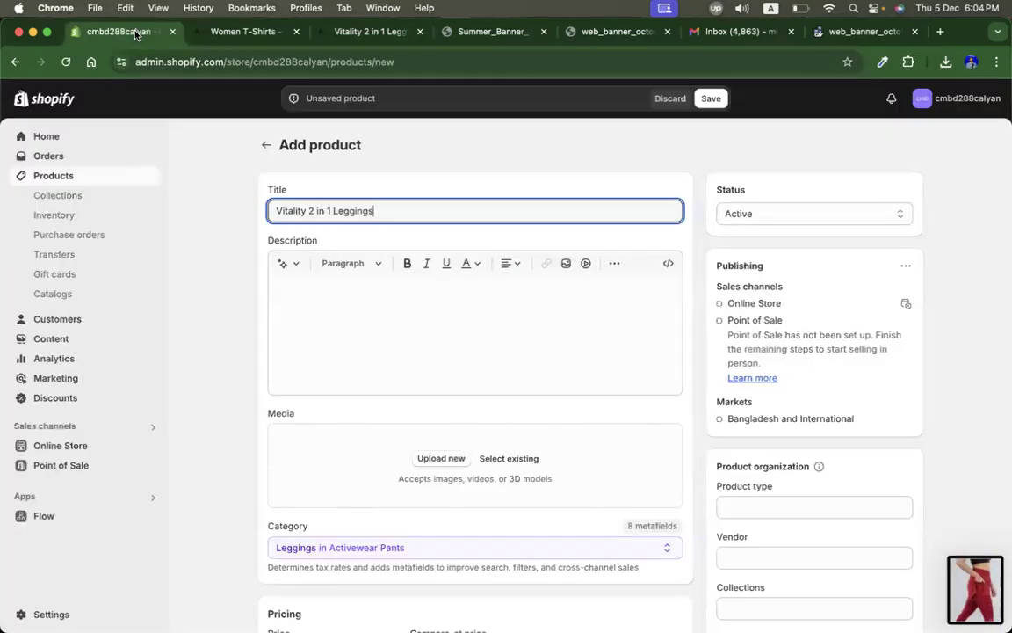
{"action": "scroll", "coordinate": [619, 395], "scroll_direction": "down", "scroll_amount": 2}
{"action": "left_click", "coordinate": [443, 363]}
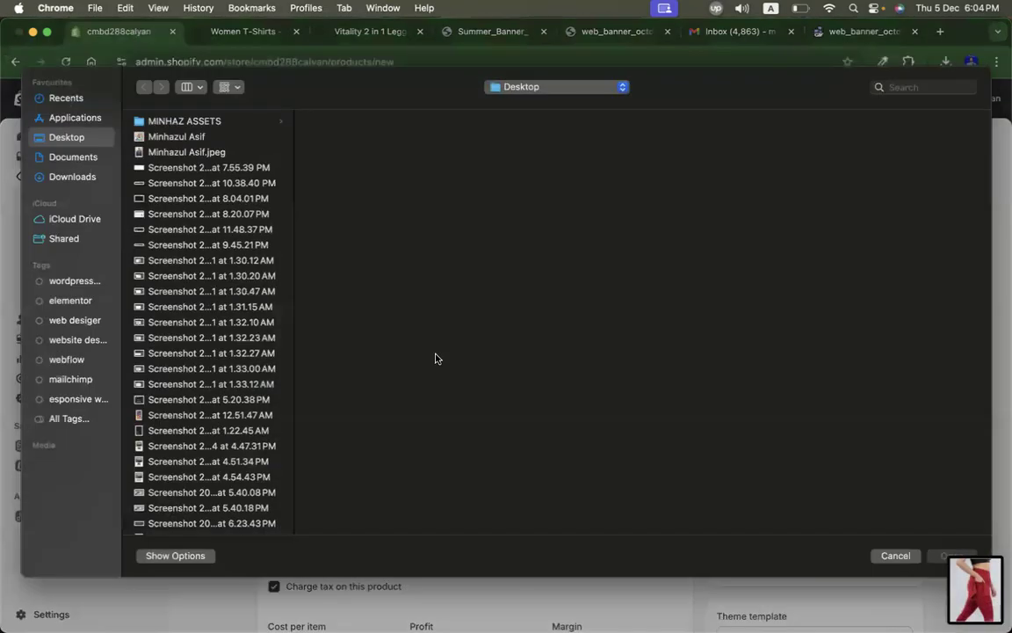
{"action": "scroll", "coordinate": [200, 336], "scroll_direction": "down", "scroll_amount": 10}
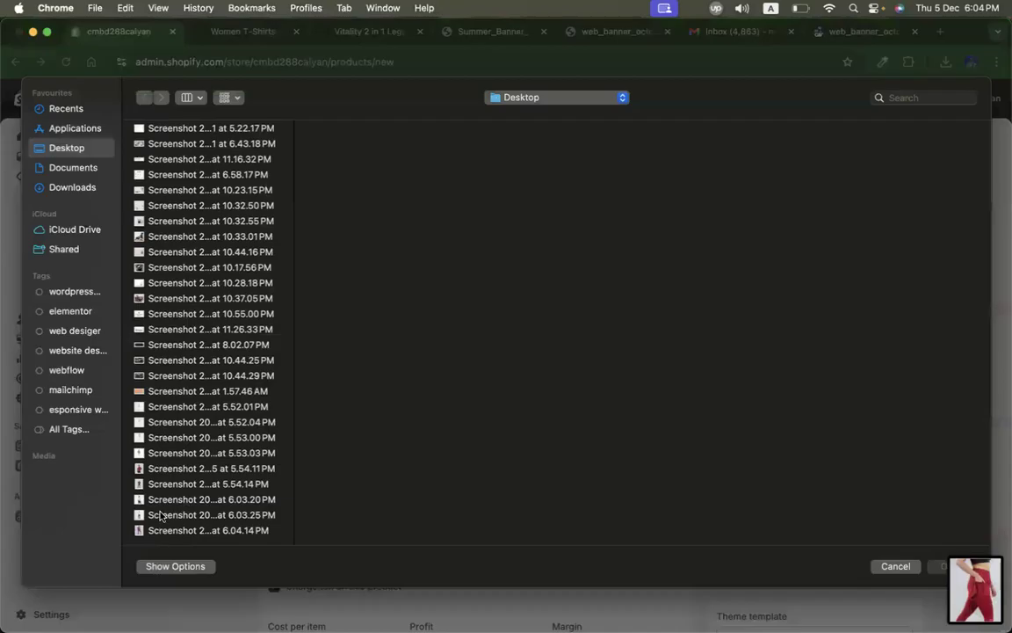
{"action": "scroll", "coordinate": [158, 518], "scroll_direction": "down", "scroll_amount": 1}
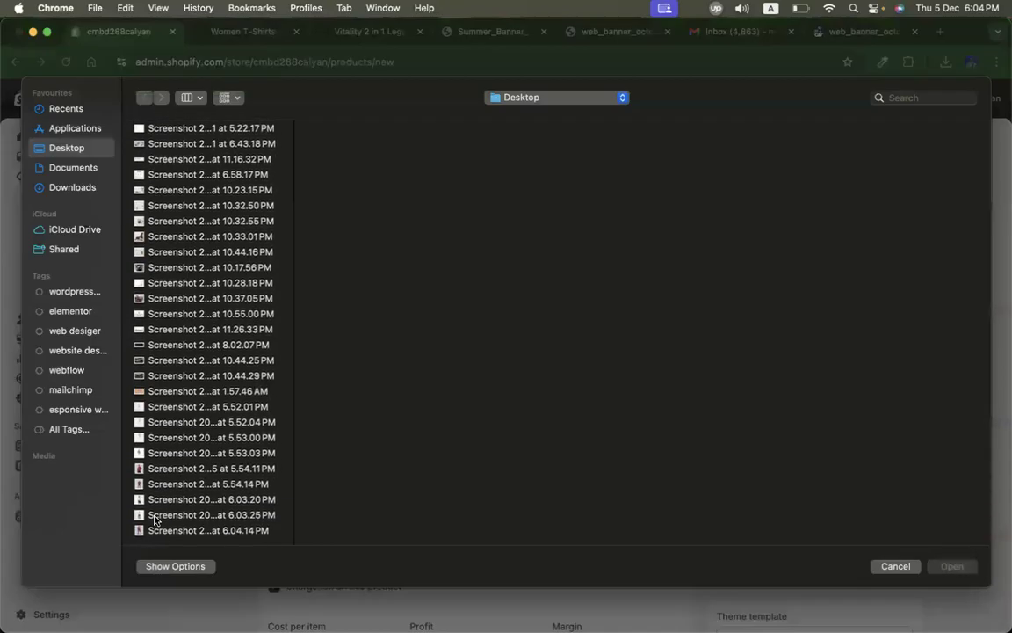
{"action": "scroll", "coordinate": [155, 520], "scroll_direction": "down", "scroll_amount": 1}
{"action": "left_click", "coordinate": [154, 518]}
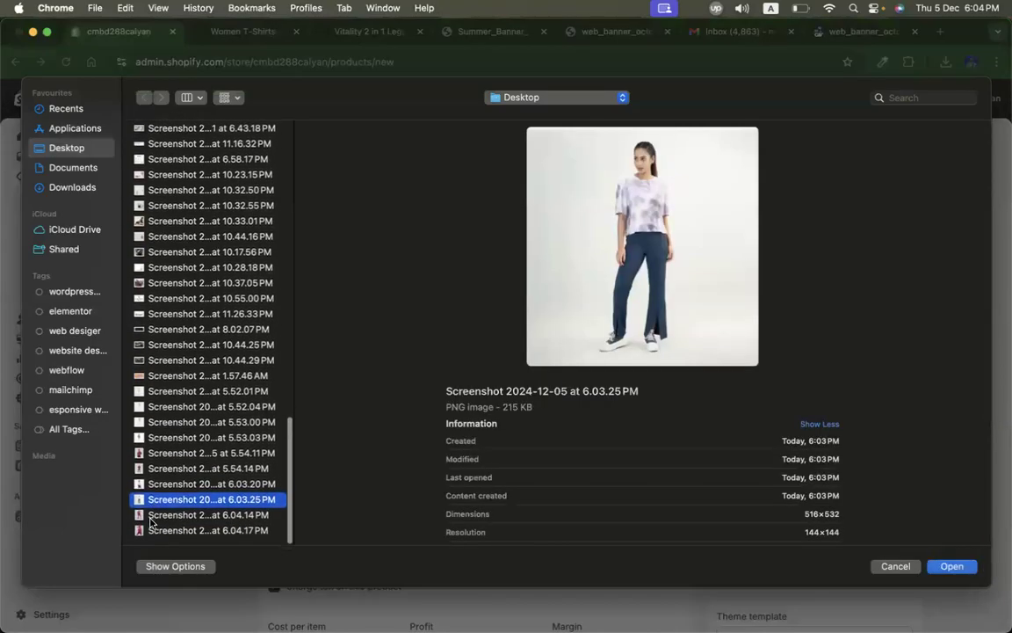
{"action": "left_click", "coordinate": [151, 520]}
{"action": "left_click", "coordinate": [151, 530], "text": "shift"}
{"action": "key", "text": "Return"}
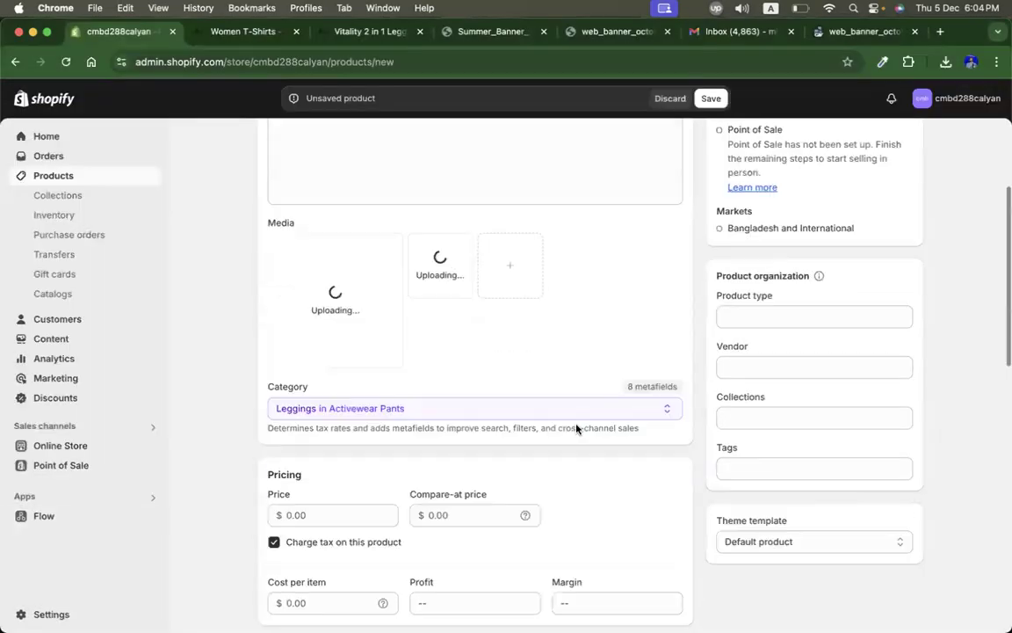
Step: Set the leggings product's price to 10
{"action": "type", "text": "10"}
{"action": "scroll", "coordinate": [582, 445], "scroll_direction": "down", "scroll_amount": 5}
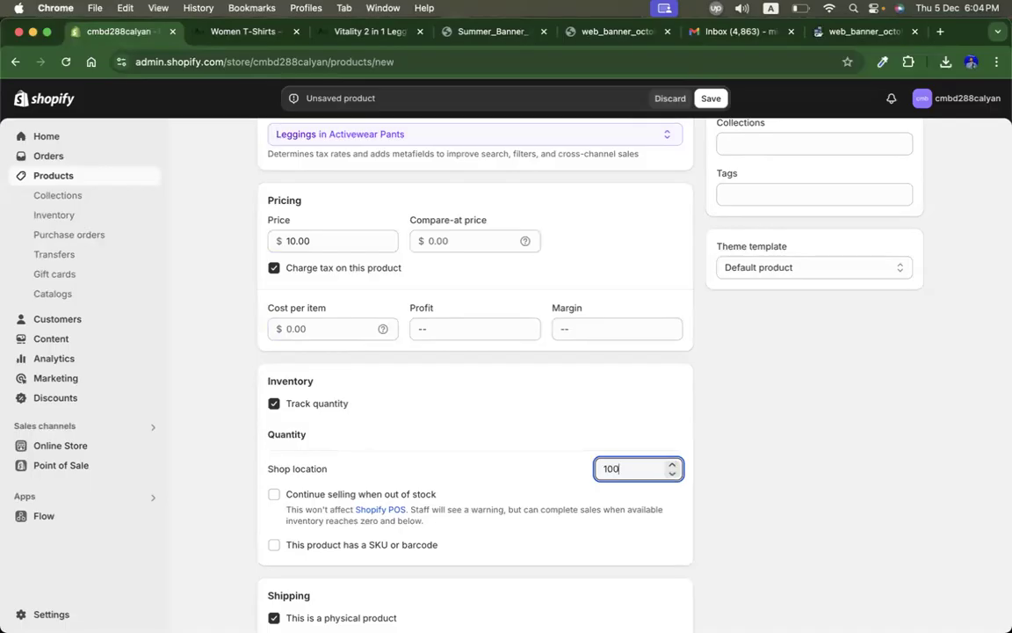
Step: Open the Evolution Oversized Hoodie product page from the Hoodies & Sweatshirts category and copy its title
{"action": "left_click", "coordinate": [237, 30]}
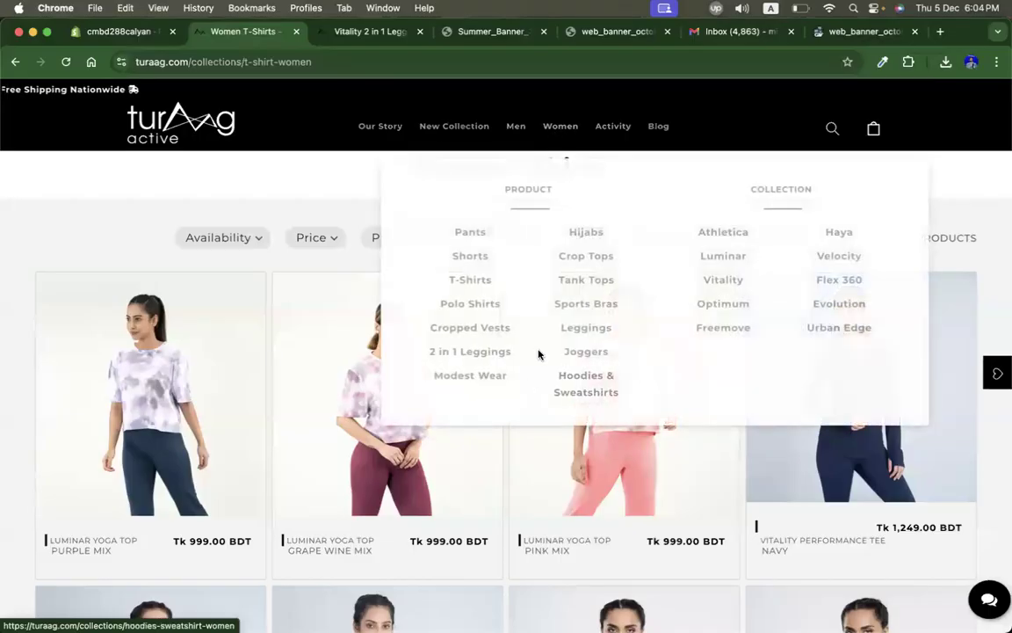
{"action": "left_click", "coordinate": [586, 391]}
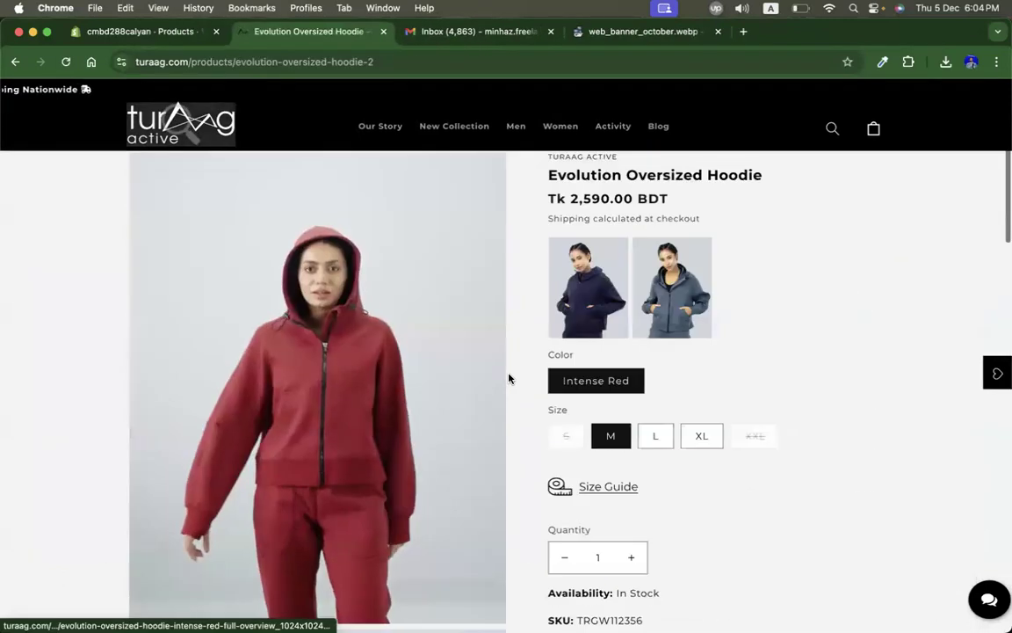
{"action": "triple_click", "coordinate": [579, 176]}
{"action": "key", "text": "super+c"}
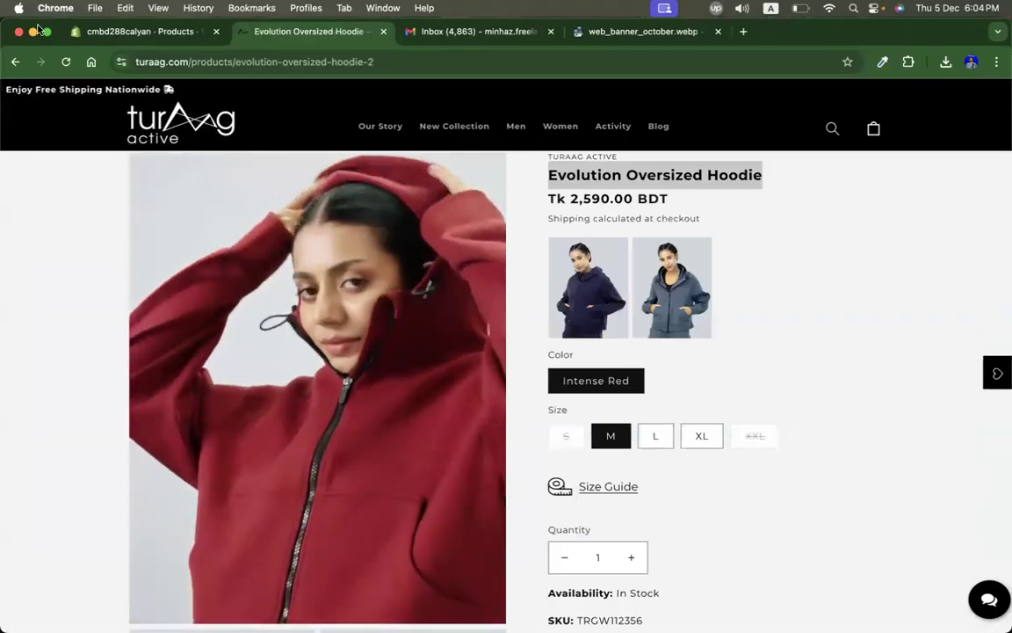
Step: Start adding another product and paste Evolution Oversized Hoodie as its title
{"action": "left_click", "coordinate": [131, 32]}
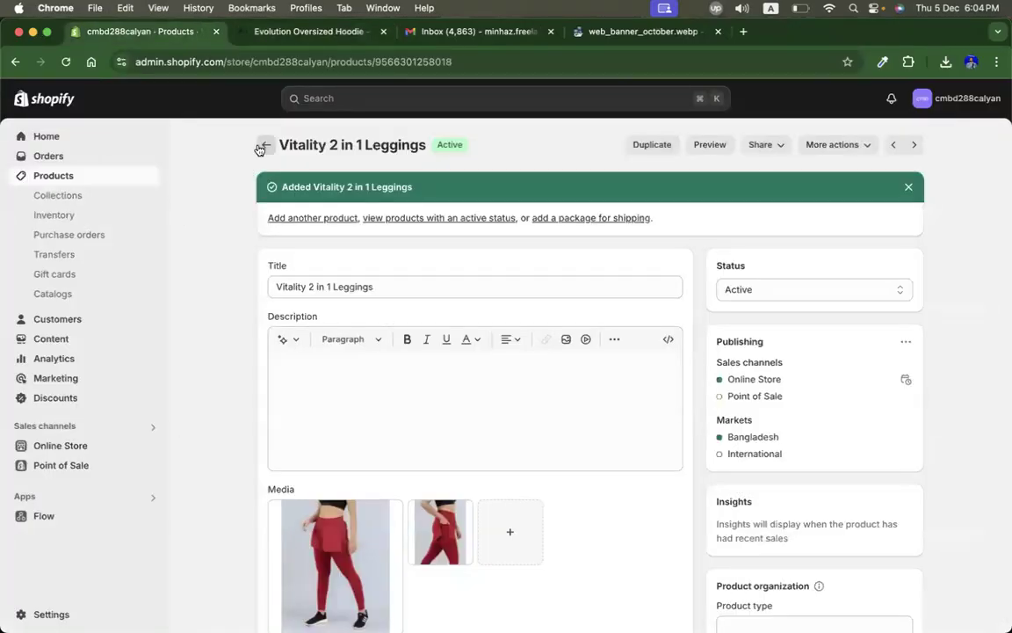
{"action": "left_click", "coordinate": [263, 146]}
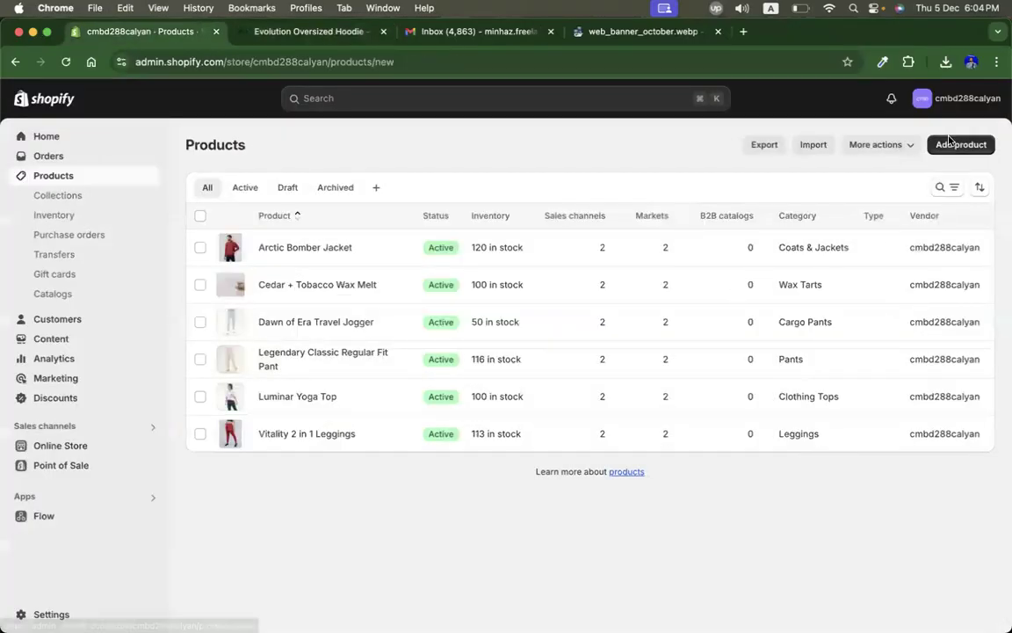
{"action": "left_click", "coordinate": [959, 145]}
{"action": "left_click", "coordinate": [371, 209]}
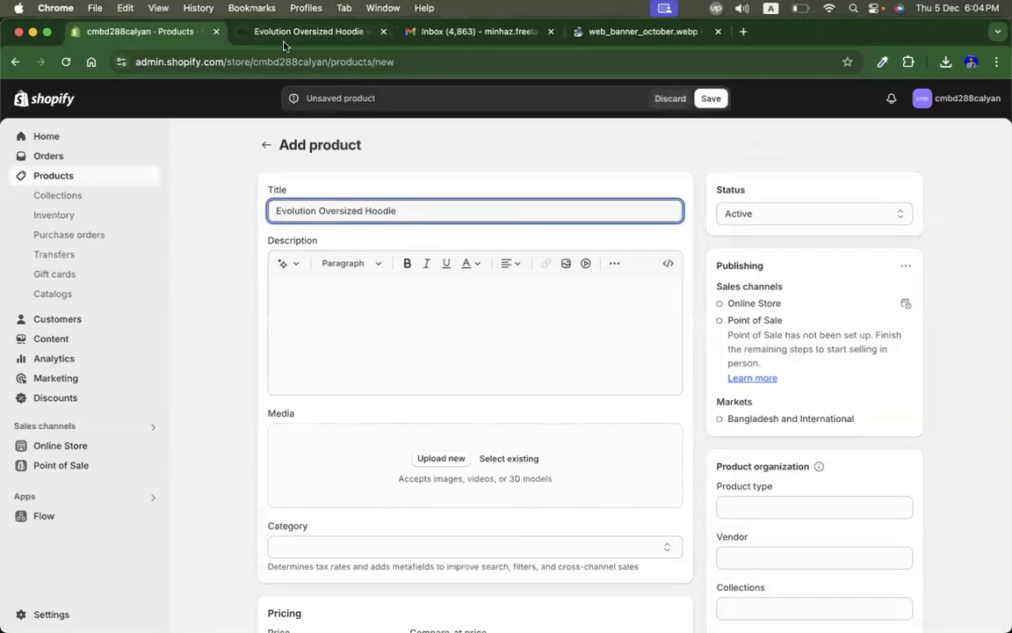
Step: Capture screenshots of two Evolution Oversized Hoodie product photos from the Turaag product page
{"action": "left_click", "coordinate": [283, 34]}
{"action": "scroll", "coordinate": [145, 334], "scroll_direction": "down", "scroll_amount": 5}
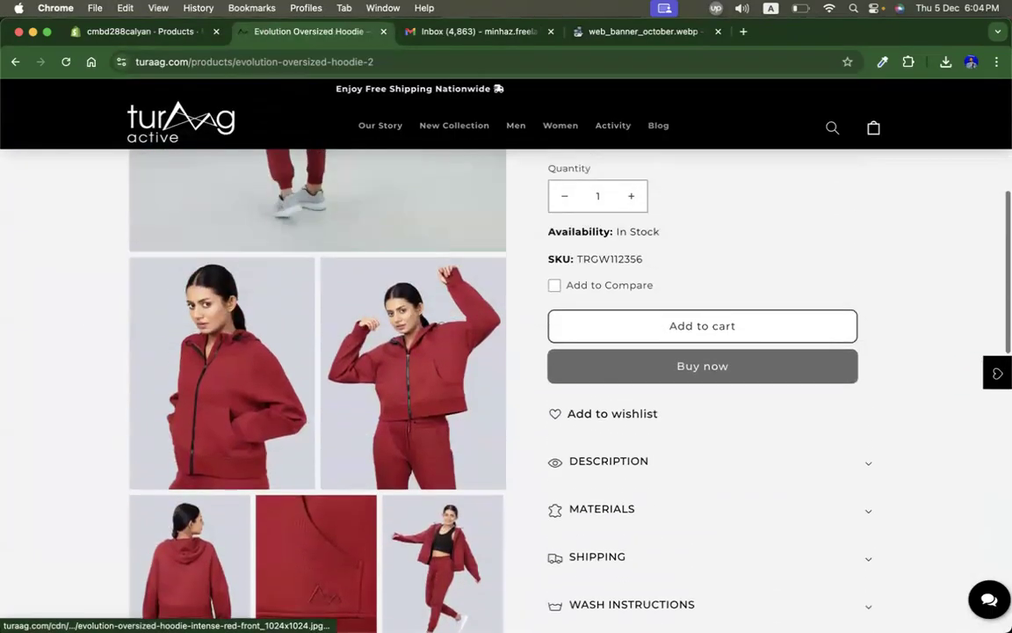
{"action": "key", "text": "super+shift+4"}
{"action": "left_click_drag", "start_coordinate": [130, 260], "coordinate": [314, 488]}
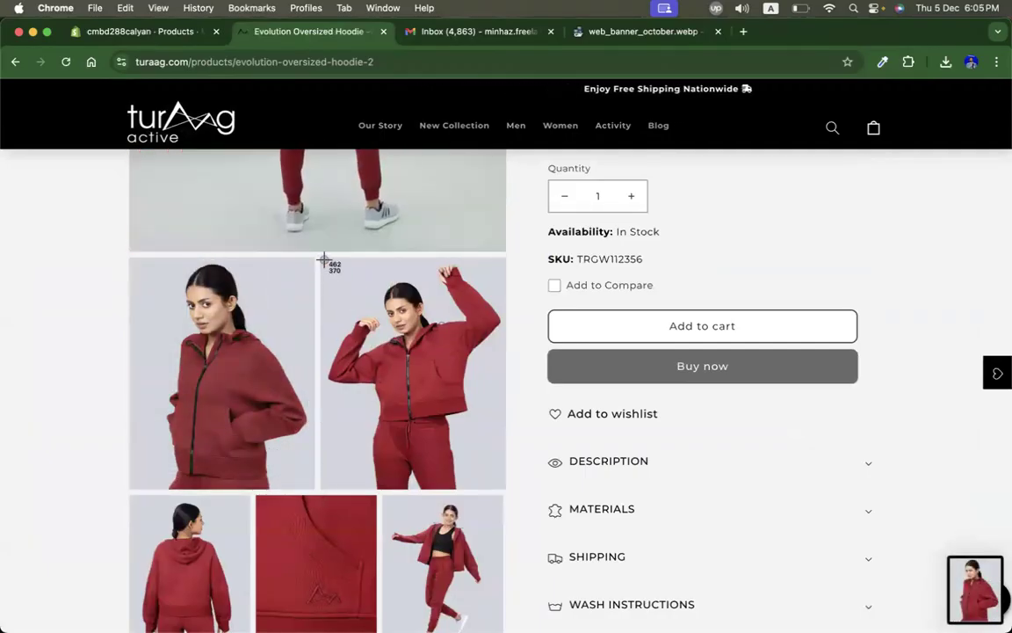
{"action": "left_click_drag", "start_coordinate": [323, 261], "coordinate": [506, 490]}
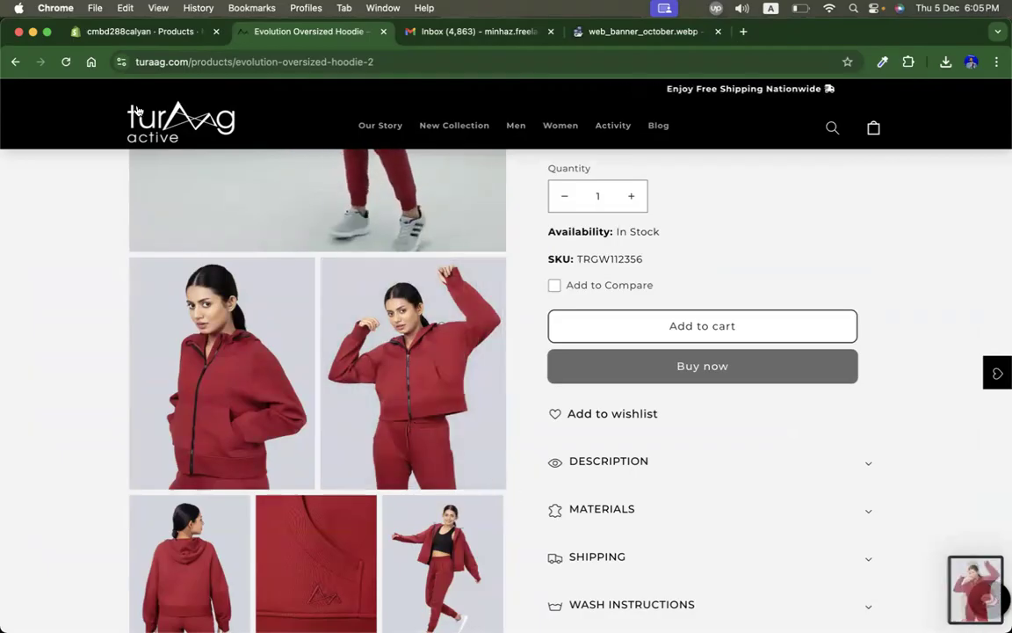
Step: Upload the two newest Desktop screenshots as the hoodie product's media
{"action": "left_click", "coordinate": [103, 32]}
{"action": "scroll", "coordinate": [420, 421], "scroll_direction": "down", "scroll_amount": 2}
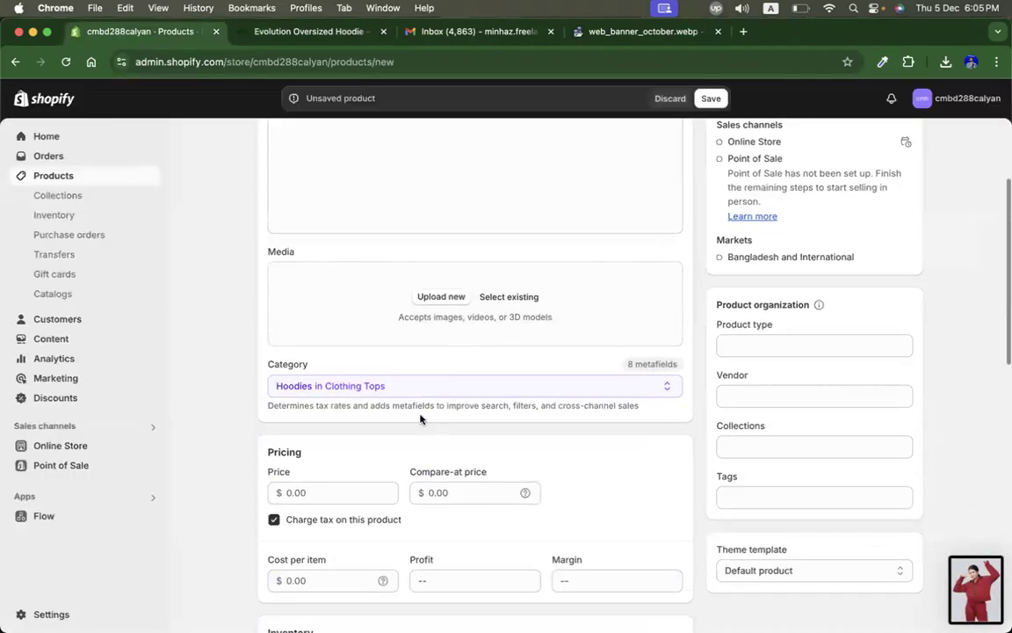
{"action": "left_click", "coordinate": [431, 297]}
{"action": "scroll", "coordinate": [176, 499], "scroll_direction": "down", "scroll_amount": 10}
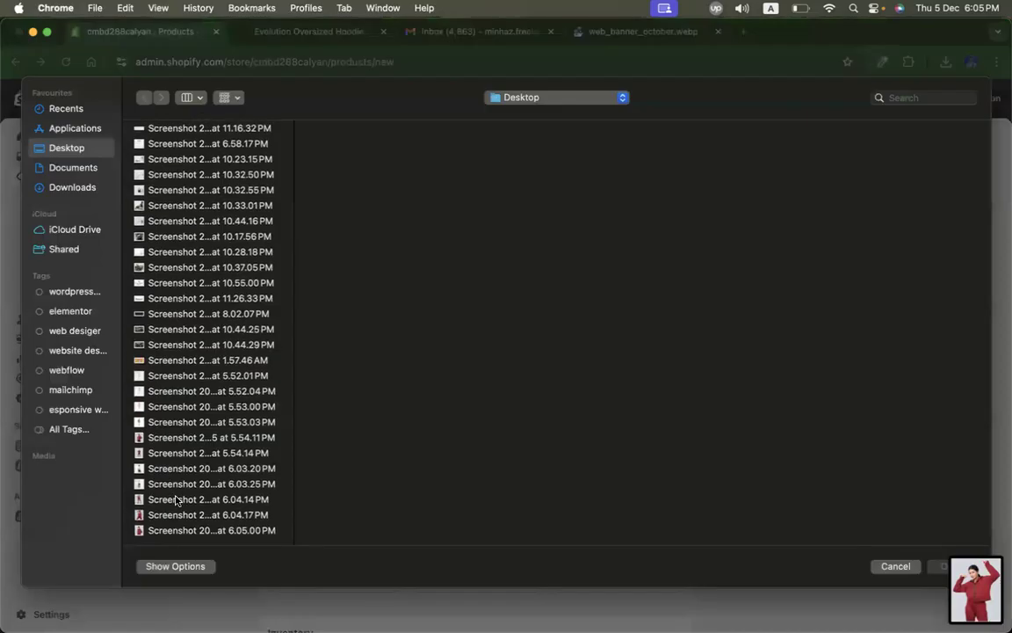
{"action": "left_click", "coordinate": [176, 499]}
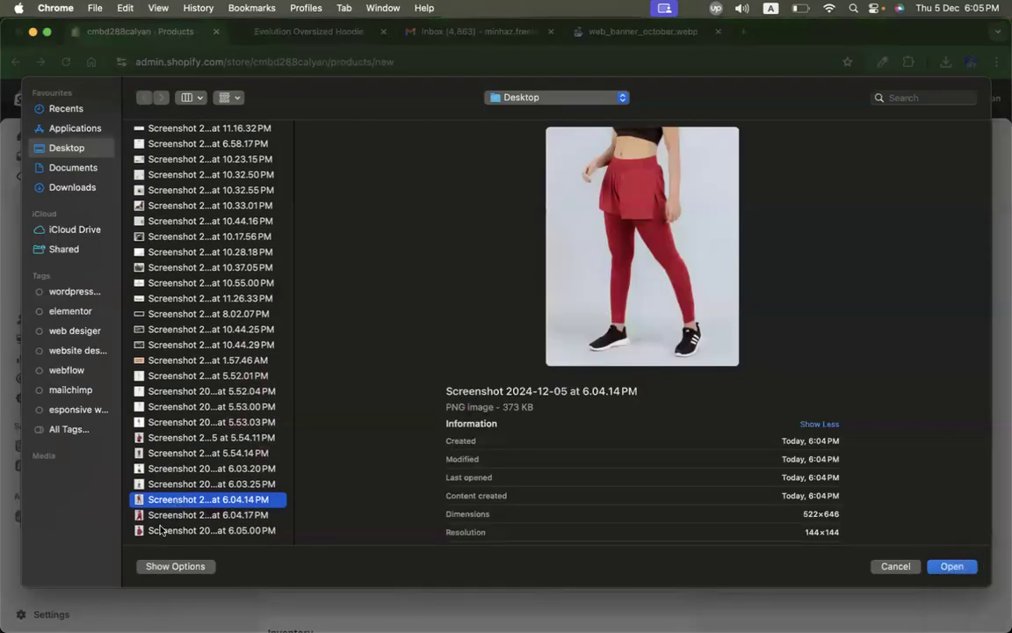
{"action": "left_click", "coordinate": [159, 530]}
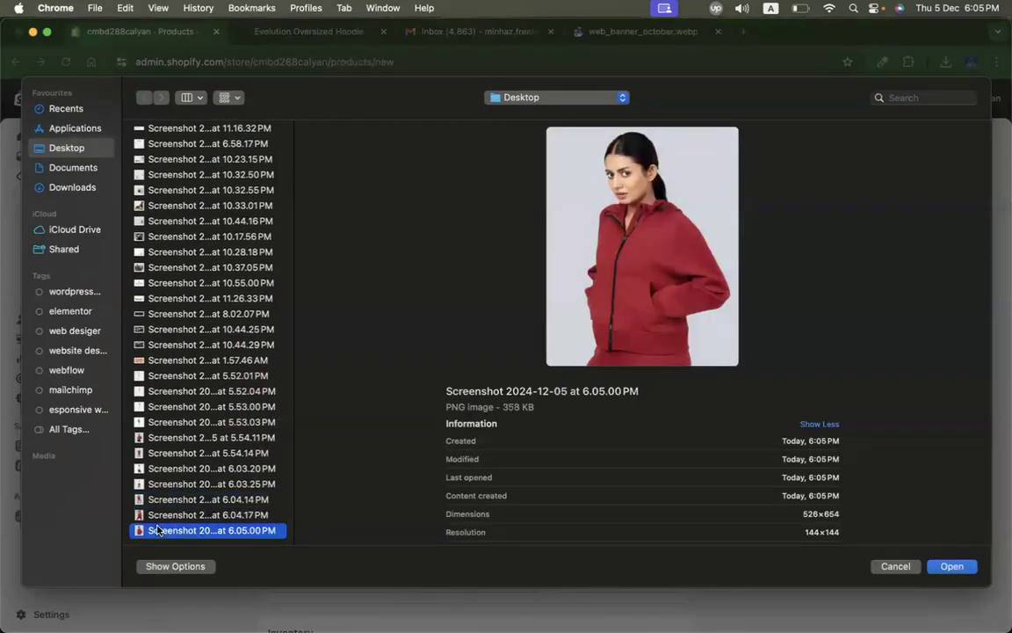
{"action": "scroll", "coordinate": [158, 529], "scroll_direction": "down", "scroll_amount": 1}
{"action": "left_click", "coordinate": [158, 530], "text": "shift"}
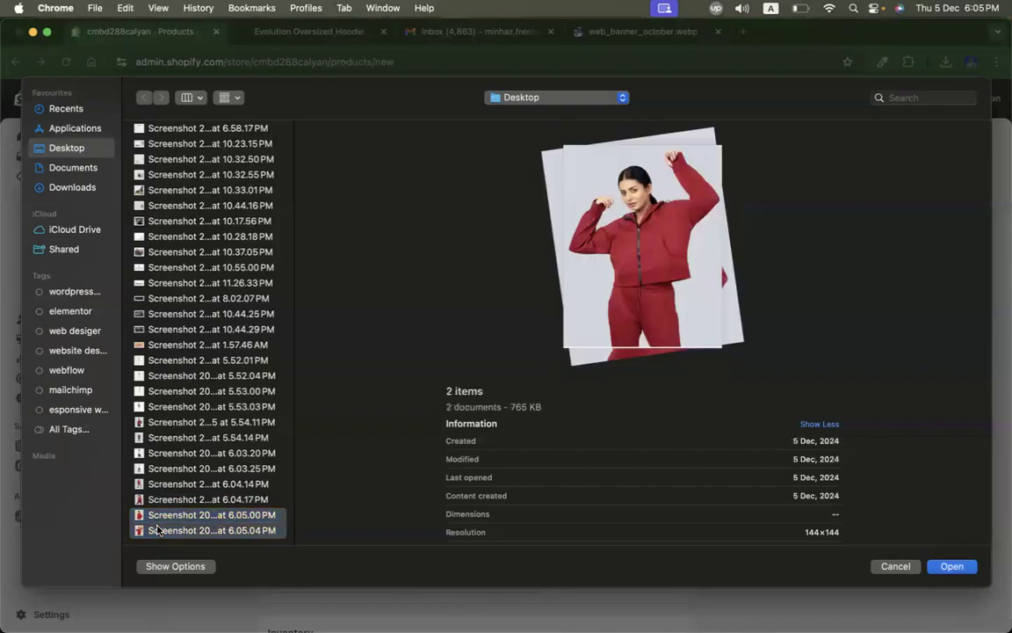
{"action": "key", "text": "Return"}
Step: Save the new Evolution Oversized Hoodie product
{"action": "scroll", "coordinate": [492, 394], "scroll_direction": "down", "scroll_amount": 3}
{"action": "left_click", "coordinate": [359, 409]}
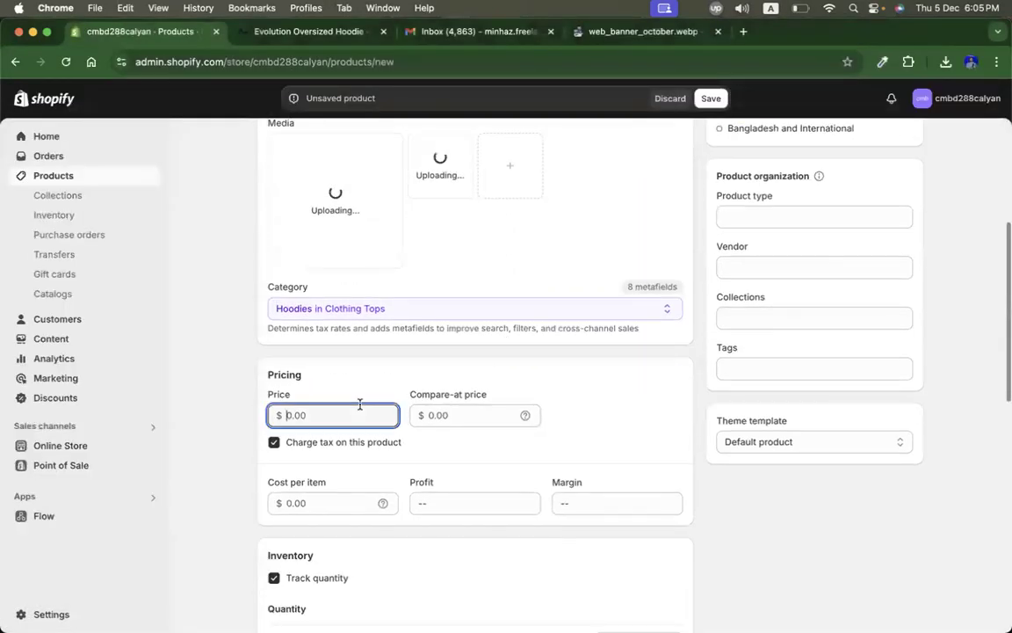
{"action": "scroll", "coordinate": [678, 401], "scroll_direction": "down", "scroll_amount": 5}
{"action": "left_click", "coordinate": [621, 342]}
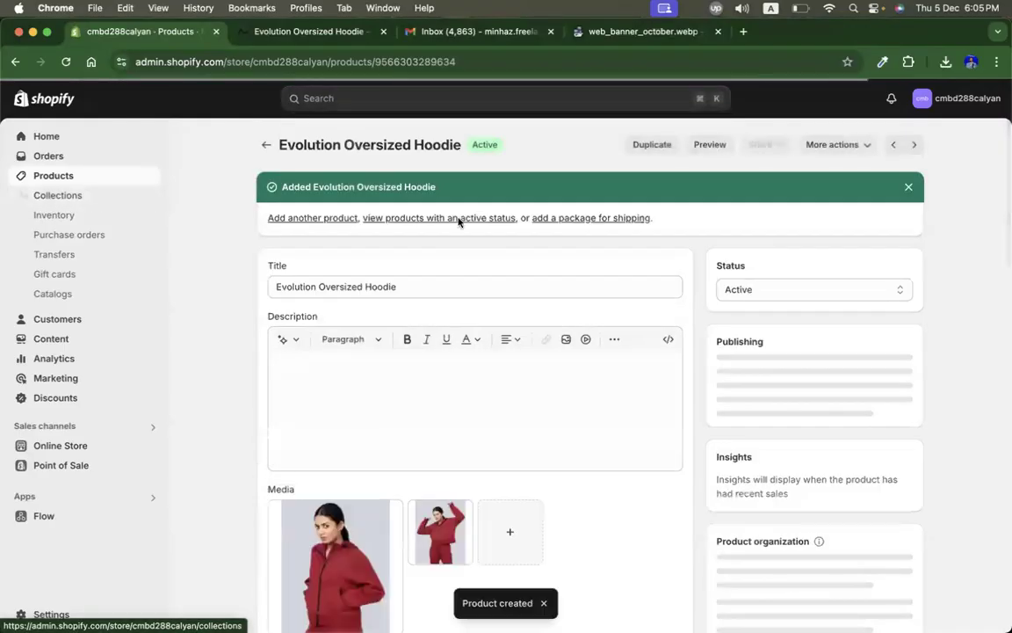
Step: Create a collection titled Womenz Collection and set its image to the red hoodie photo
{"action": "left_click", "coordinate": [93, 195]}
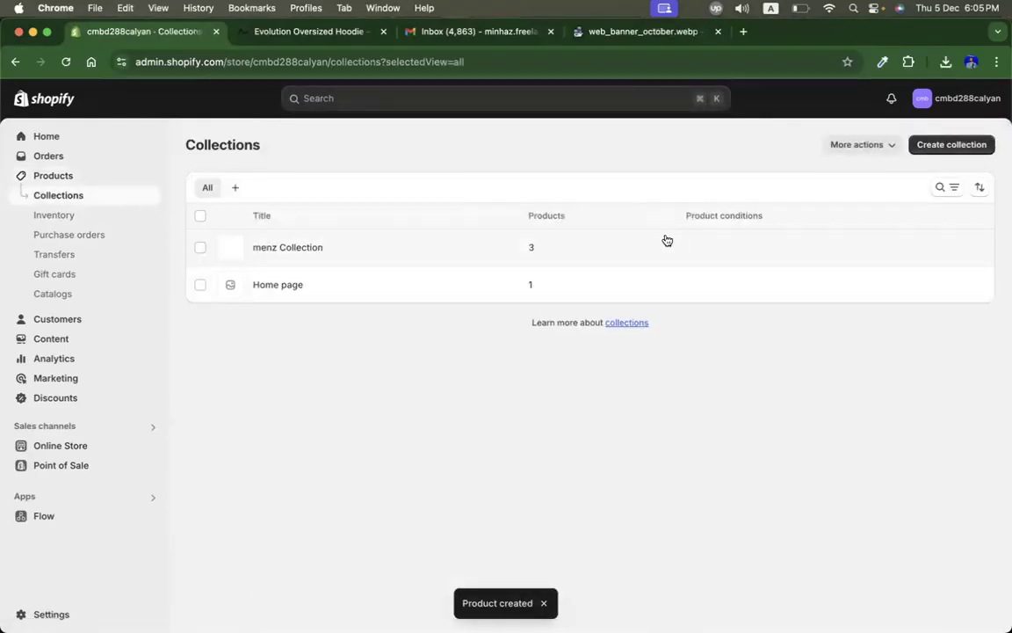
{"action": "left_click", "coordinate": [953, 145]}
{"action": "left_click", "coordinate": [387, 204]}
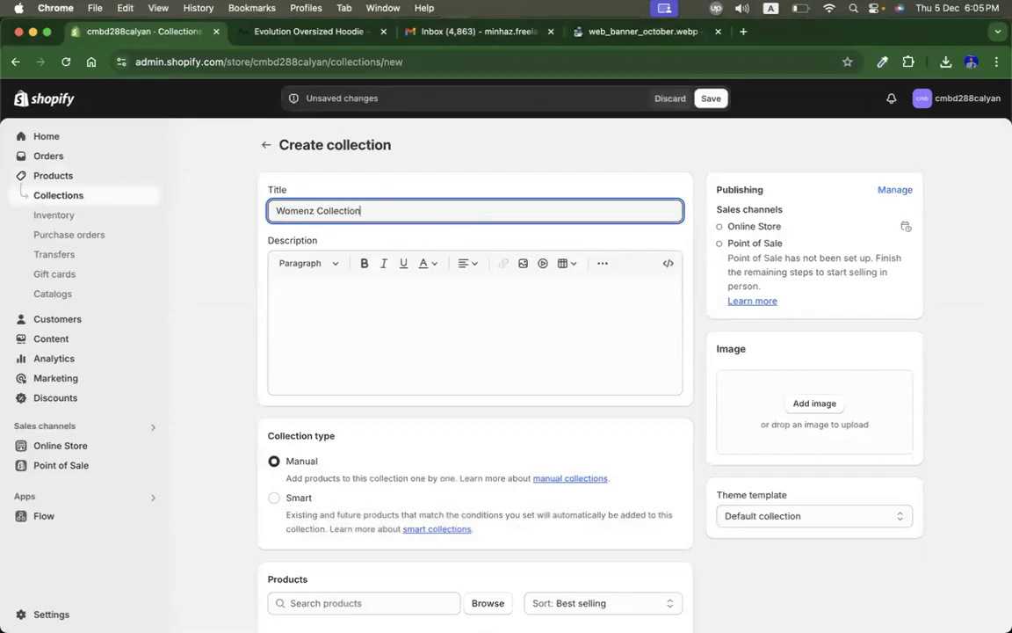
{"action": "left_click", "coordinate": [810, 404]}
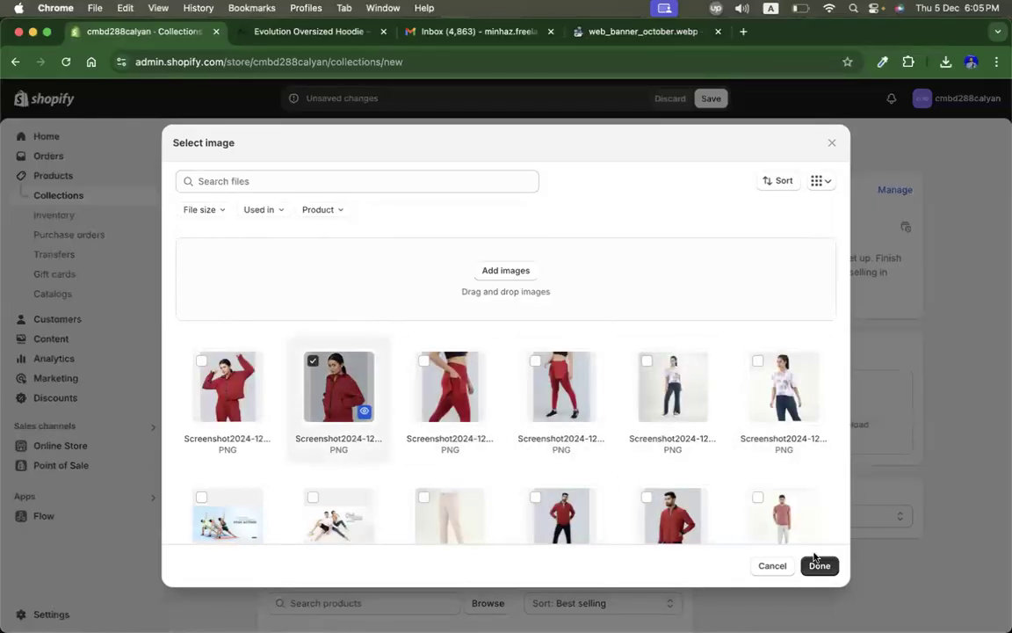
{"action": "left_click", "coordinate": [817, 563]}
Step: Add Evolution Oversized Hoodie, Luminar Yoga Top and Vitality 2 in 1 Leggings to the Womenz Collection and save it
{"action": "scroll", "coordinate": [563, 434], "scroll_direction": "down", "scroll_amount": 3}
{"action": "left_click", "coordinate": [488, 455]}
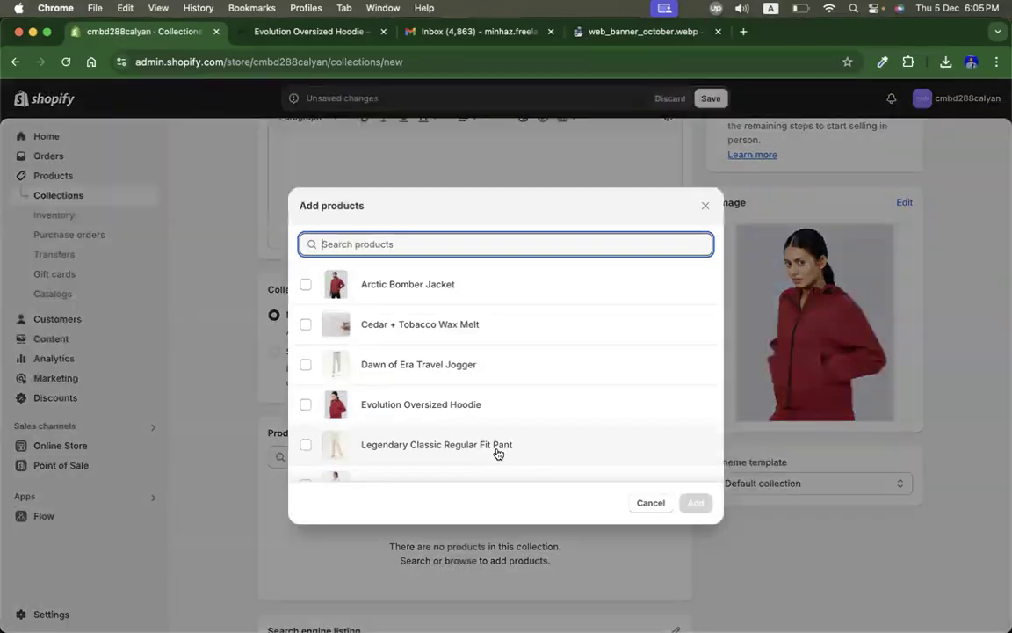
{"action": "left_click", "coordinate": [370, 284]}
{"action": "scroll", "coordinate": [443, 365], "scroll_direction": "down", "scroll_amount": 1}
{"action": "left_click", "coordinate": [440, 366]}
{"action": "scroll", "coordinate": [426, 387], "scroll_direction": "down", "scroll_amount": 1}
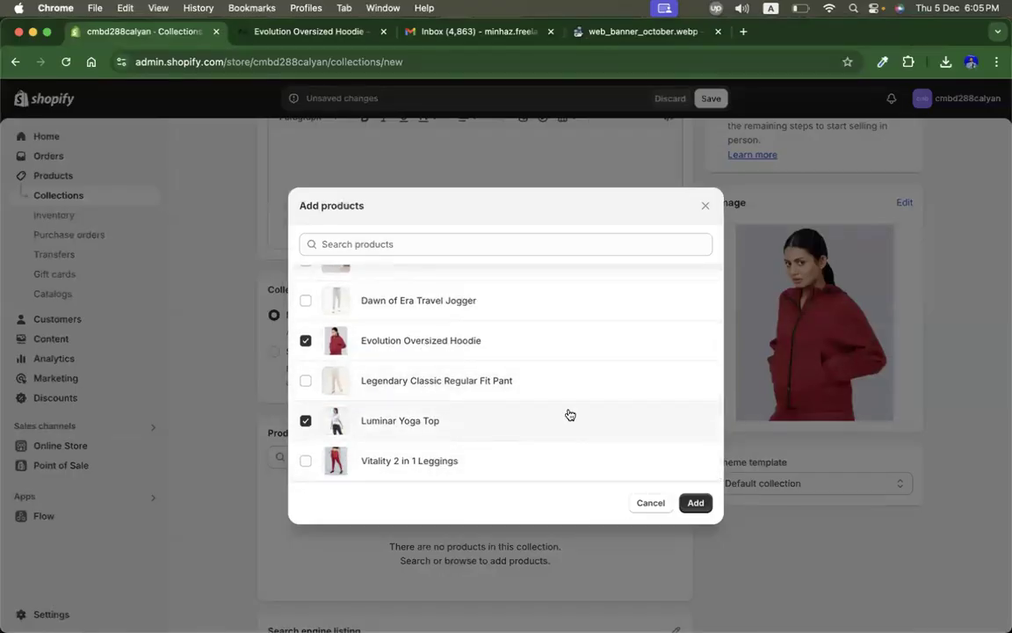
{"action": "scroll", "coordinate": [457, 376], "scroll_direction": "up", "scroll_amount": 2}
{"action": "left_click", "coordinate": [384, 281]}
{"action": "scroll", "coordinate": [413, 396], "scroll_direction": "down", "scroll_amount": 2}
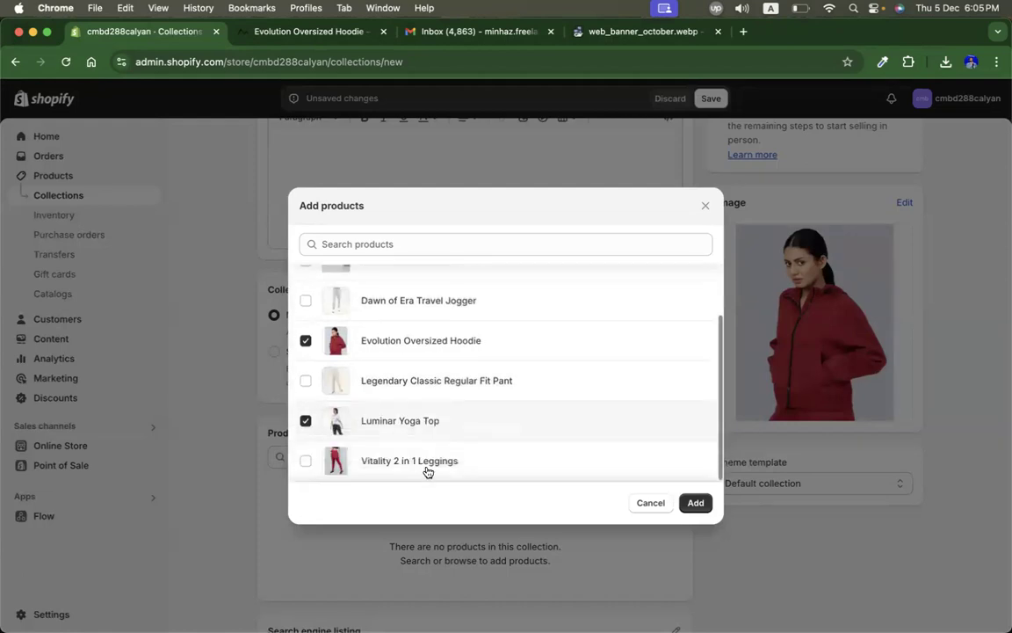
{"action": "left_click", "coordinate": [406, 462]}
{"action": "left_click", "coordinate": [693, 503]}
{"action": "scroll", "coordinate": [544, 360], "scroll_direction": "up", "scroll_amount": 2}
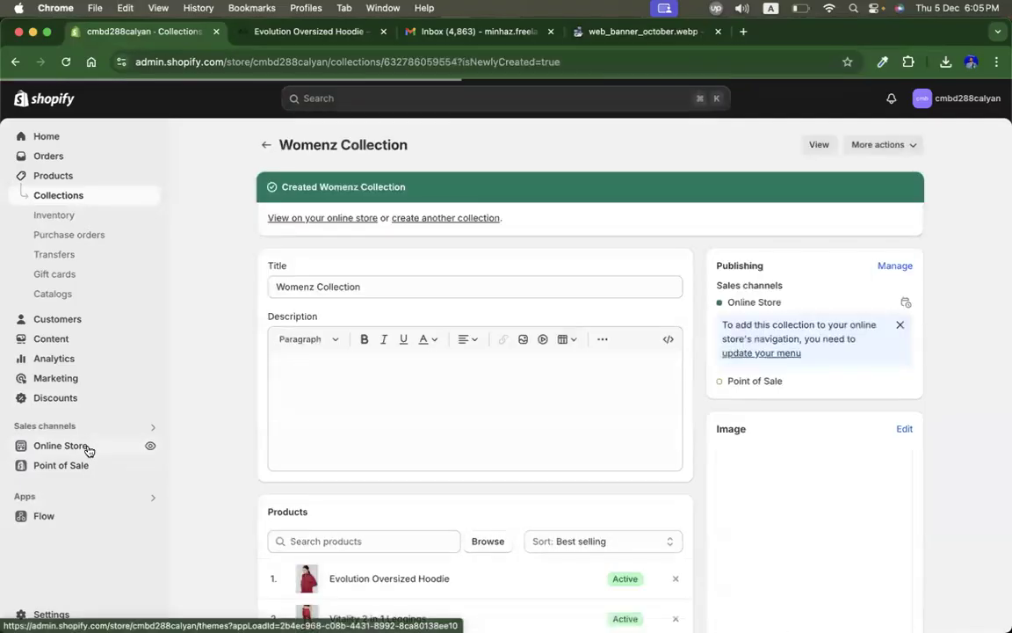
Step: Add a Collection list section to the Dawn home page and set its heading to Our Collections
{"action": "left_click", "coordinate": [85, 448]}
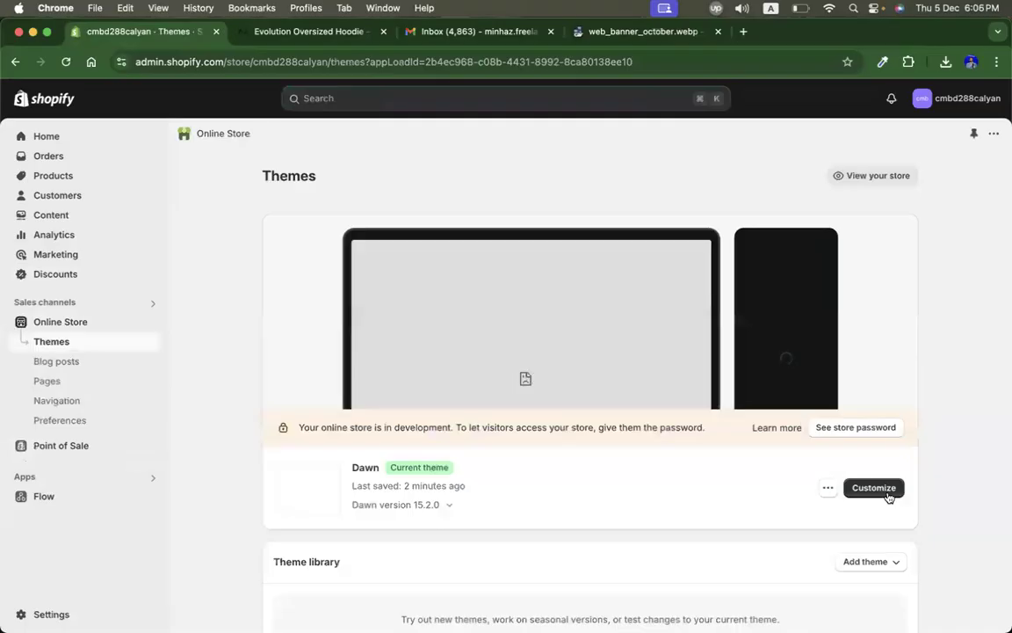
{"action": "left_click", "coordinate": [887, 489]}
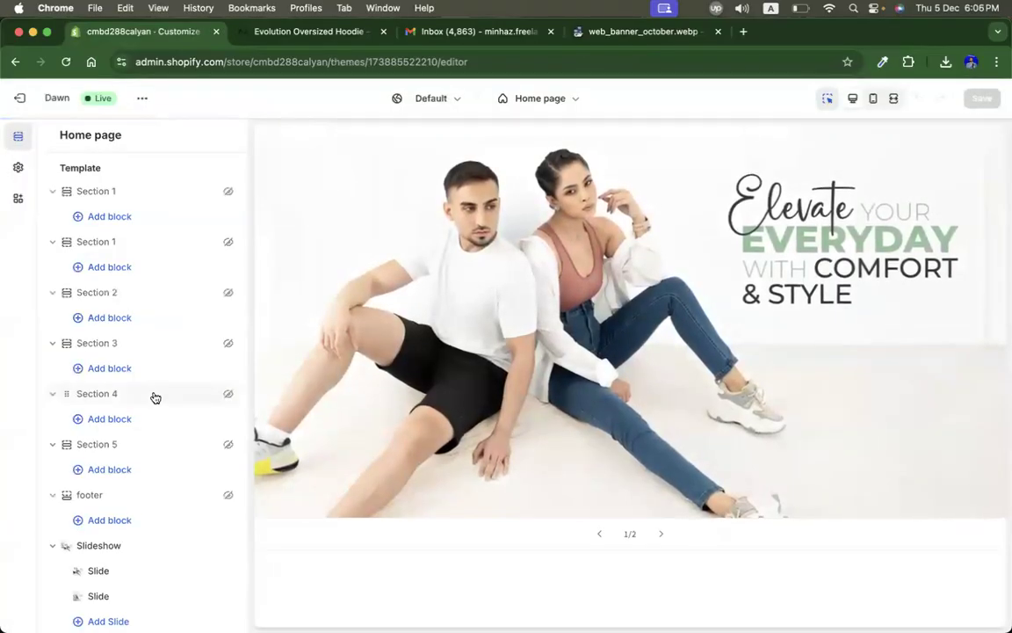
{"action": "scroll", "coordinate": [155, 399], "scroll_direction": "down", "scroll_amount": 2}
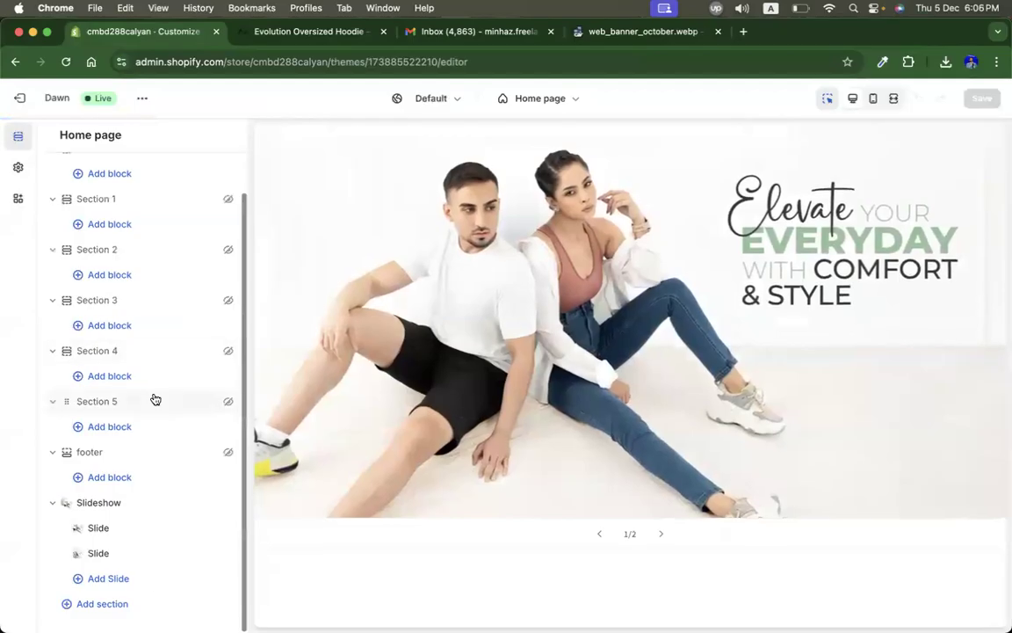
{"action": "left_click", "coordinate": [118, 607]}
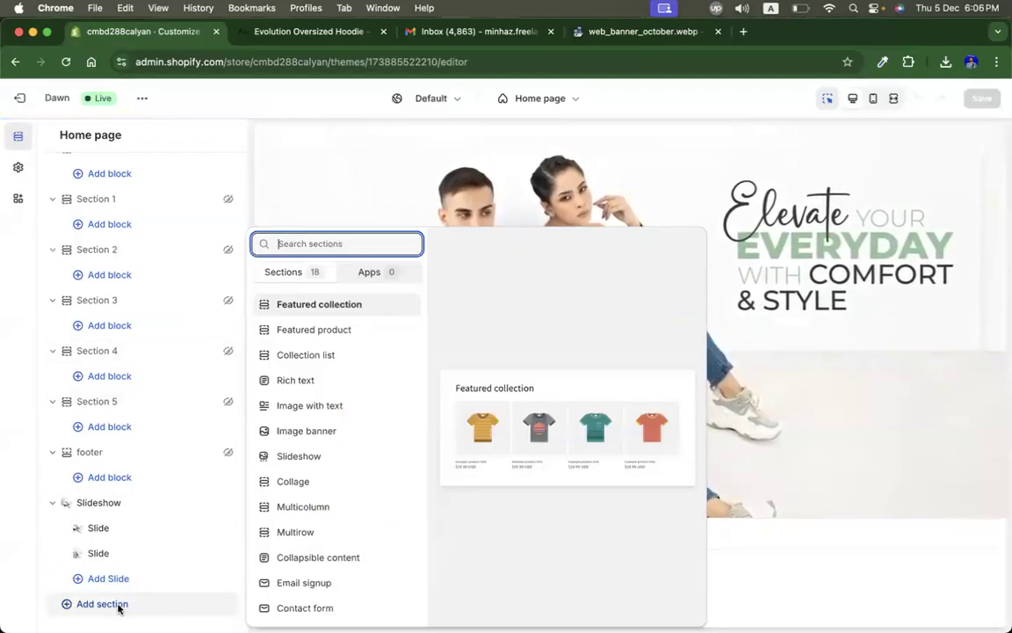
{"action": "left_click", "coordinate": [290, 368]}
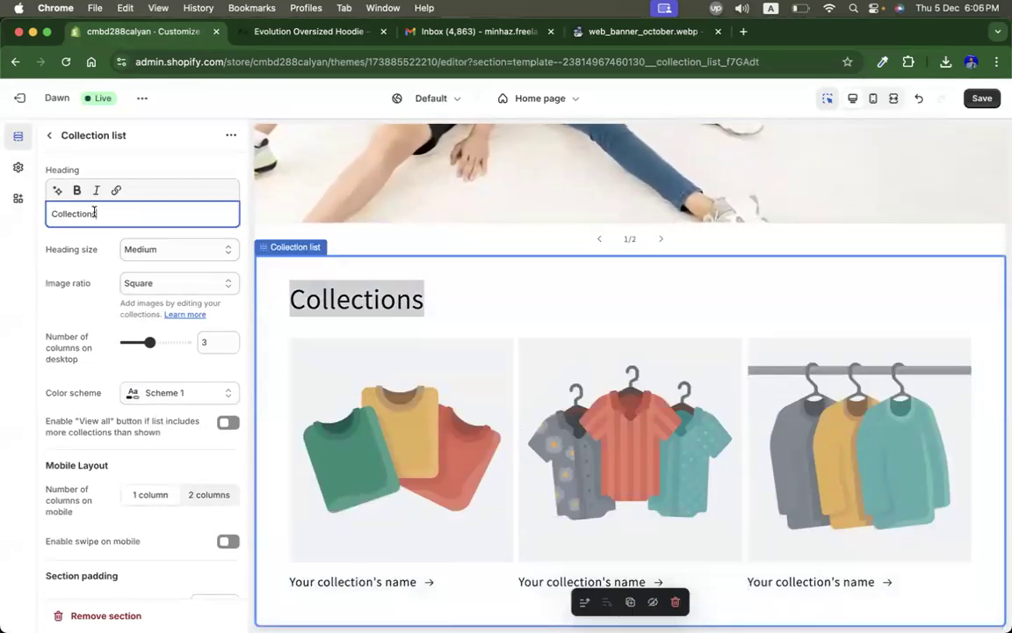
{"action": "type", "text": "Our"}
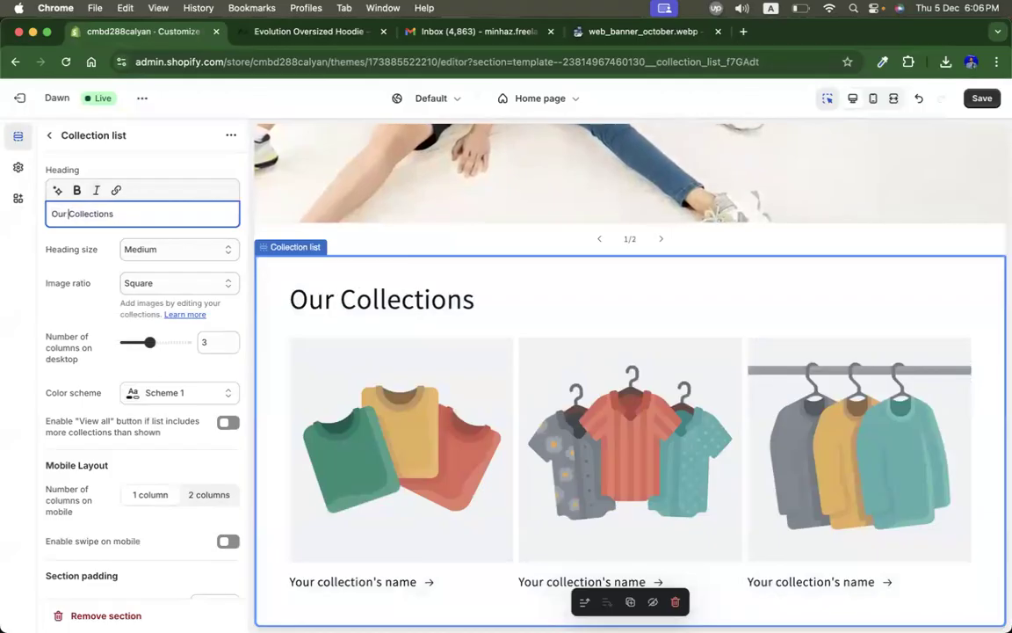
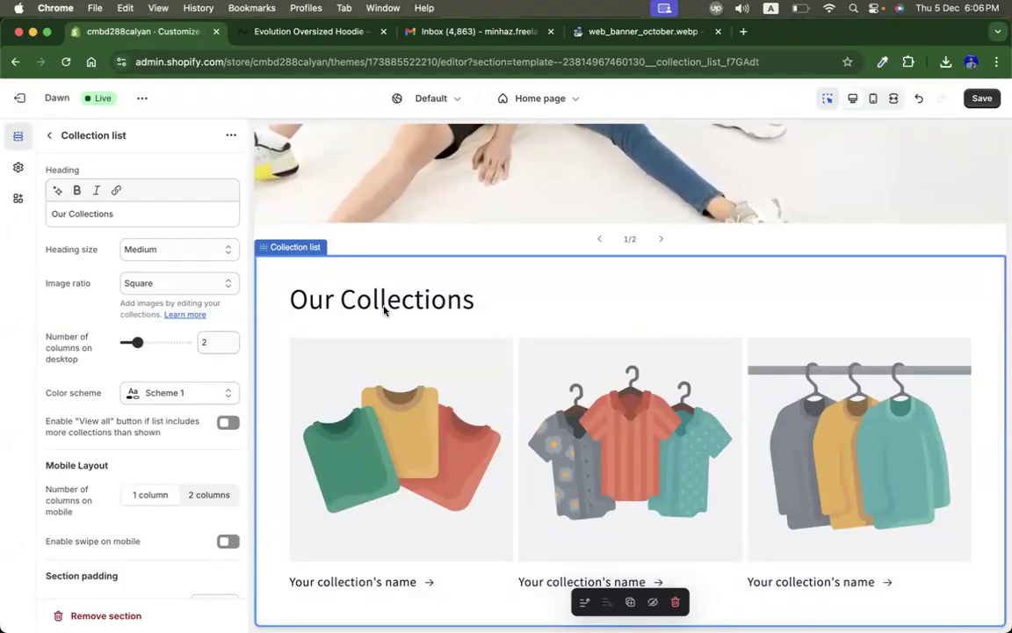
Step: Preview the Our Collections section in mobile and desktop views and review its settings
{"action": "scroll", "coordinate": [830, 253], "scroll_direction": "down", "scroll_amount": 5}
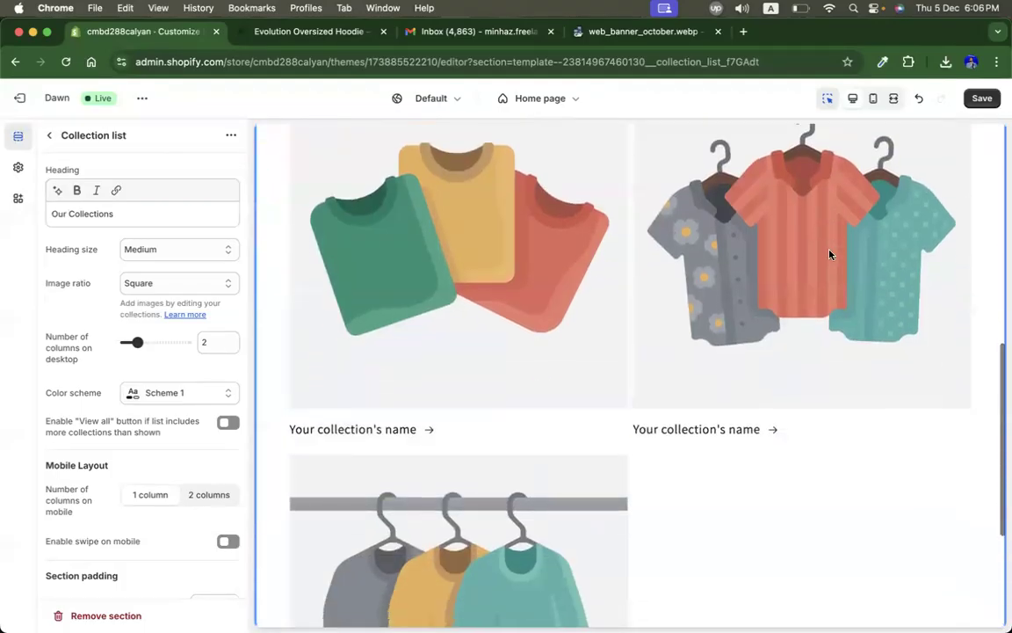
{"action": "scroll", "coordinate": [830, 254], "scroll_direction": "down", "scroll_amount": 3}
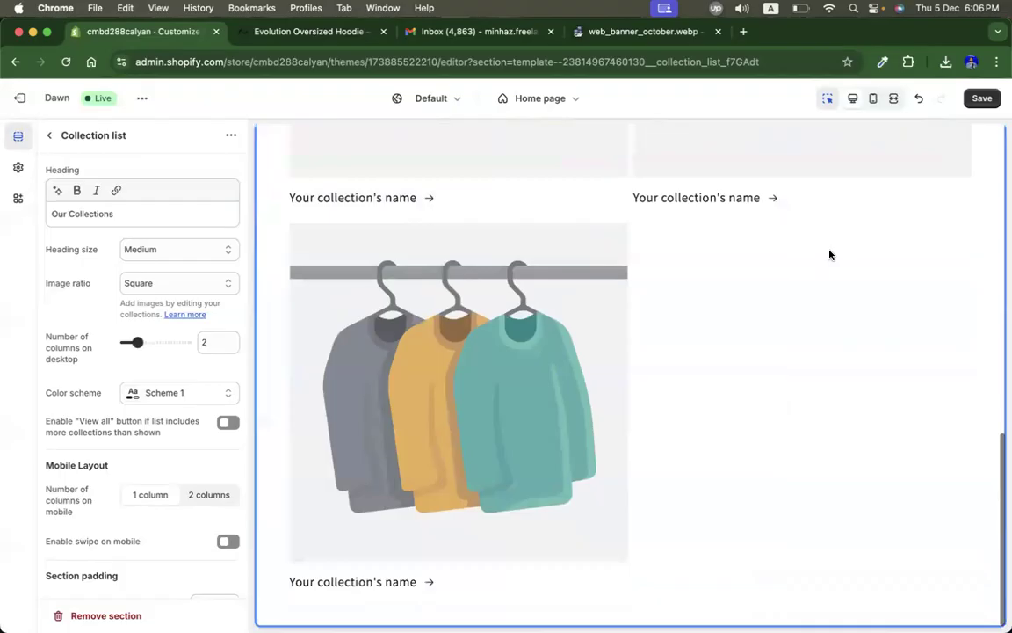
{"action": "scroll", "coordinate": [830, 254], "scroll_direction": "up", "scroll_amount": 5}
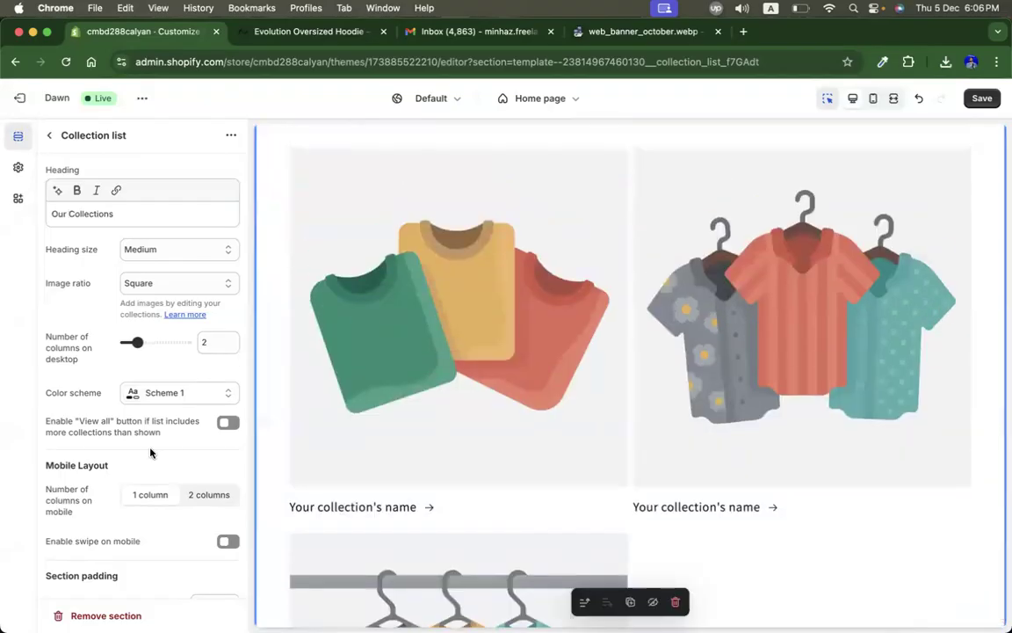
{"action": "scroll", "coordinate": [136, 413], "scroll_direction": "down", "scroll_amount": 3}
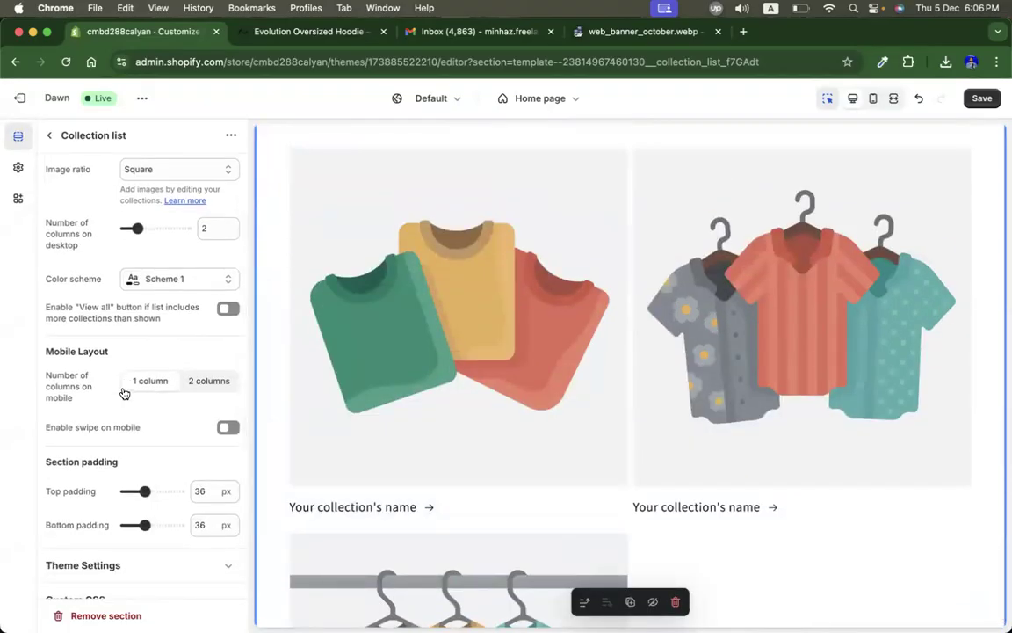
{"action": "left_click", "coordinate": [875, 99]}
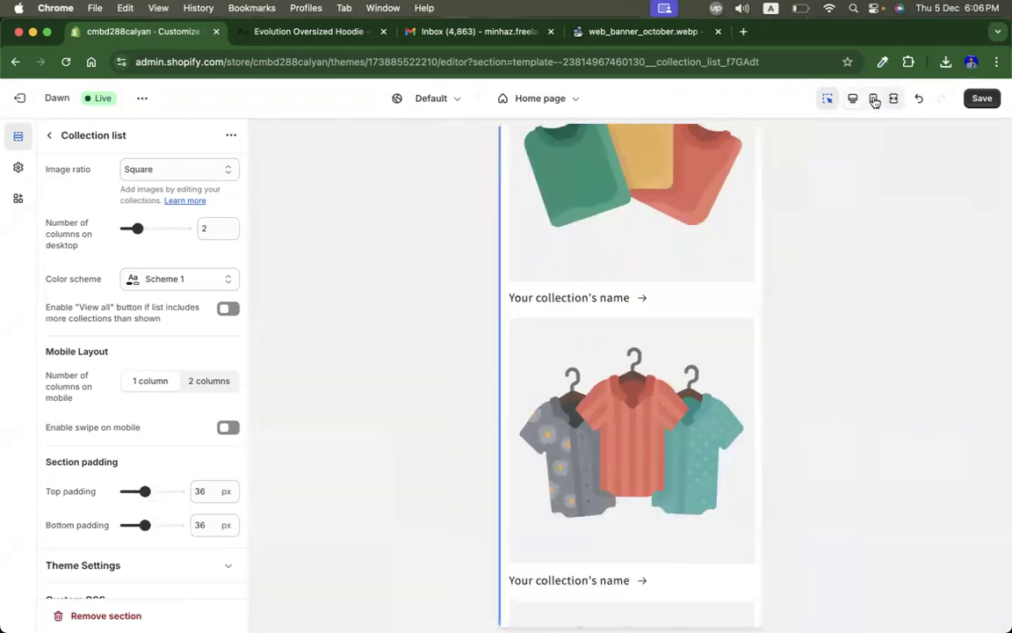
{"action": "scroll", "coordinate": [652, 409], "scroll_direction": "up", "scroll_amount": 5}
{"action": "scroll", "coordinate": [652, 409], "scroll_direction": "down", "scroll_amount": 6}
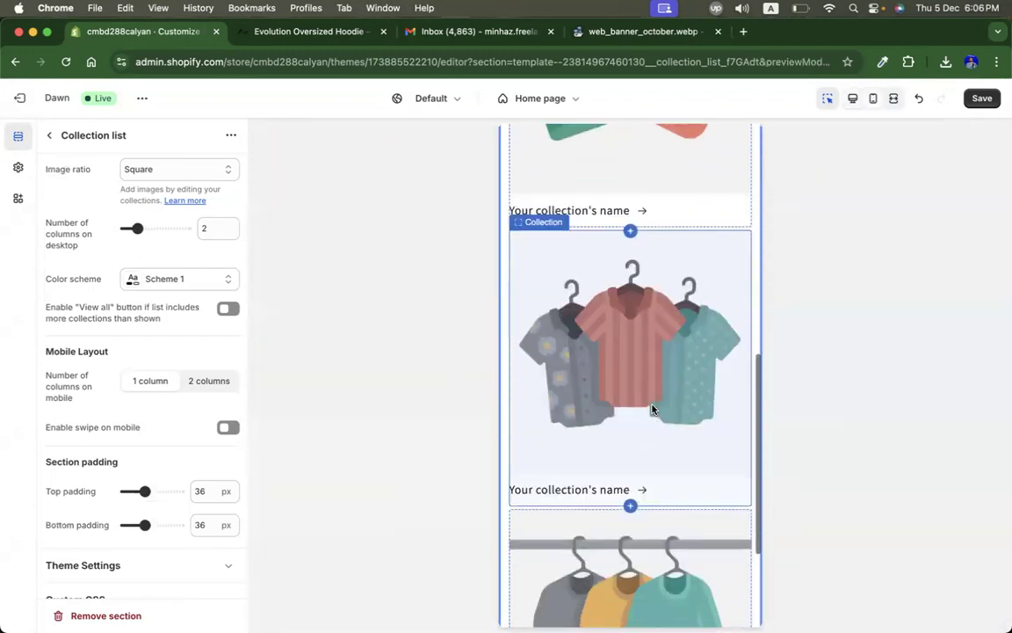
{"action": "mouse_move", "coordinate": [652, 408]}
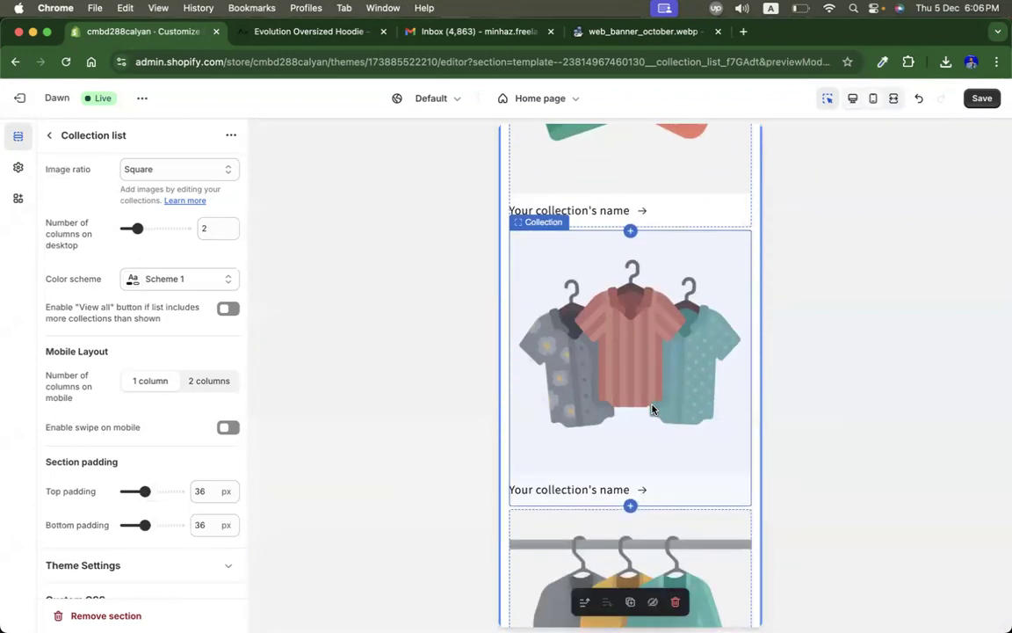
{"action": "left_click", "coordinate": [852, 102]}
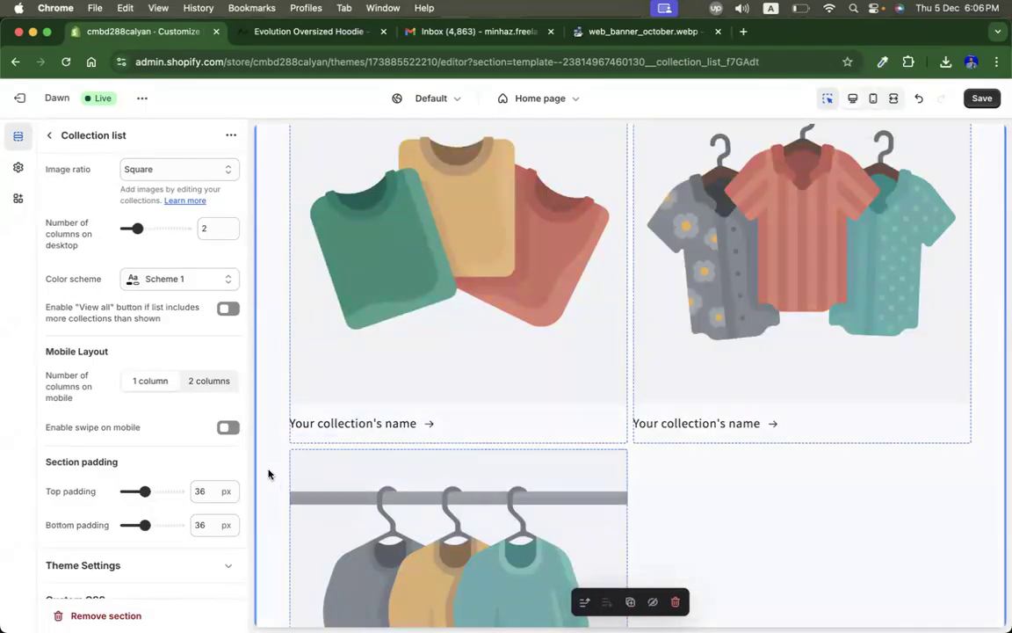
{"action": "scroll", "coordinate": [140, 428], "scroll_direction": "down", "scroll_amount": 1}
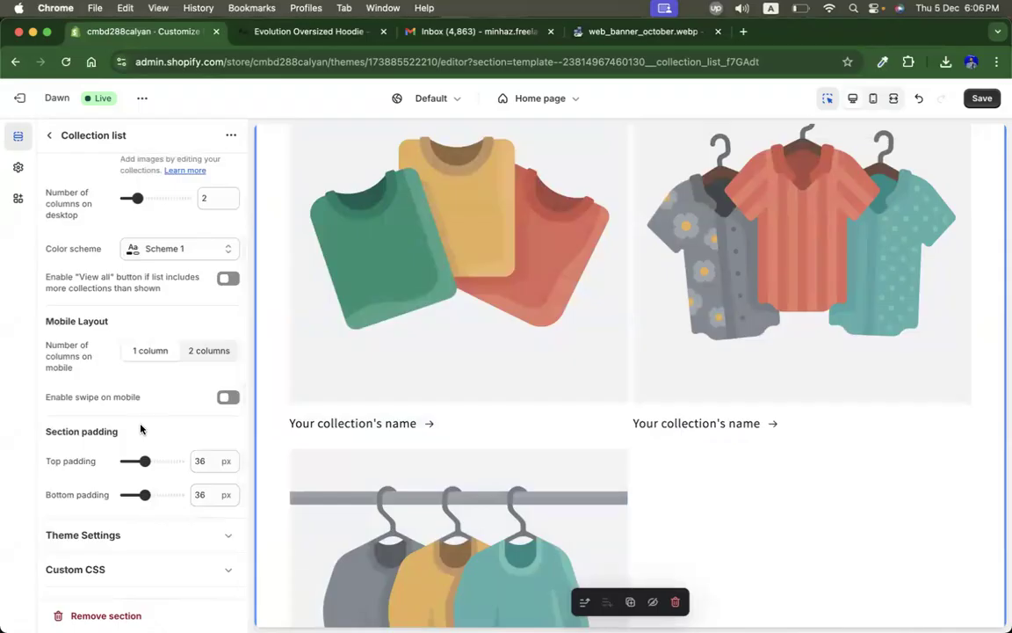
{"action": "scroll", "coordinate": [140, 428], "scroll_direction": "up", "scroll_amount": 4}
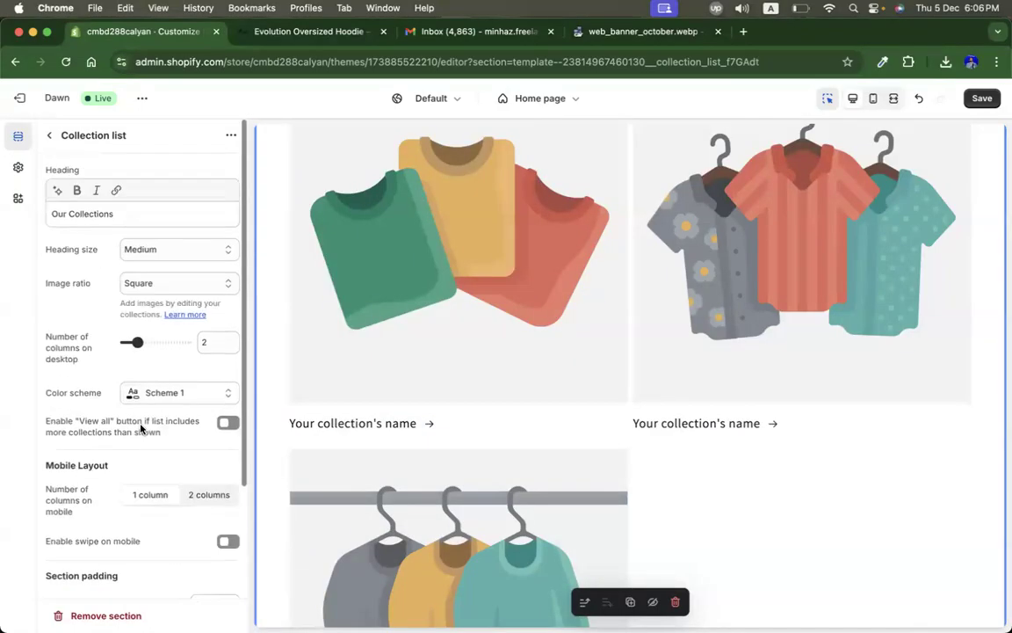
Step: Try the Portrait and Adapt to image ratios for the collection images, then return to Square
{"action": "left_click", "coordinate": [167, 254]}
{"action": "left_click", "coordinate": [167, 253]}
{"action": "left_click", "coordinate": [147, 287]}
{"action": "left_click", "coordinate": [154, 266]}
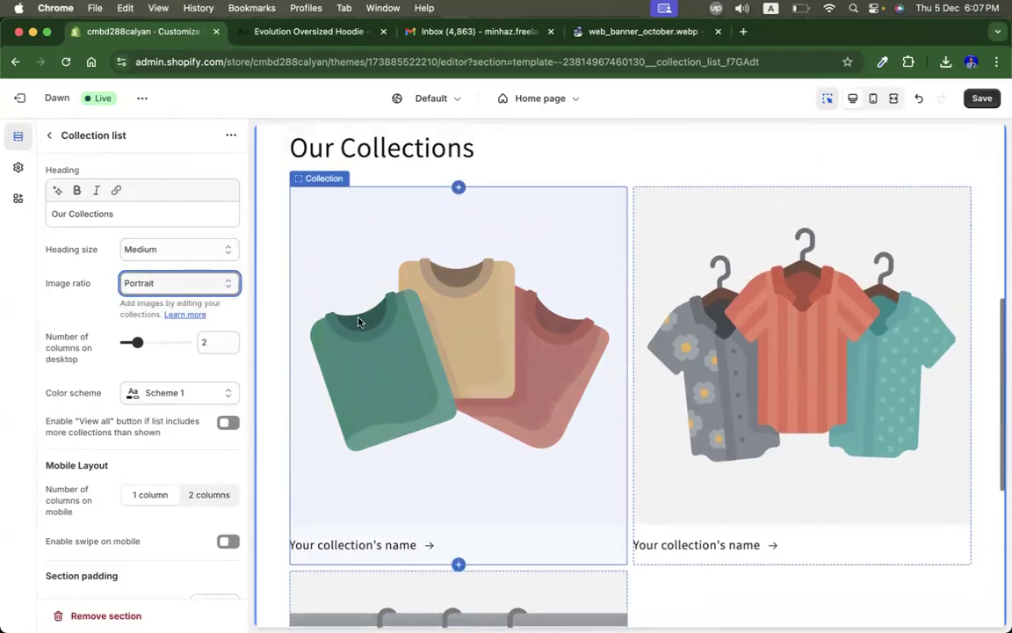
{"action": "left_click", "coordinate": [164, 284]}
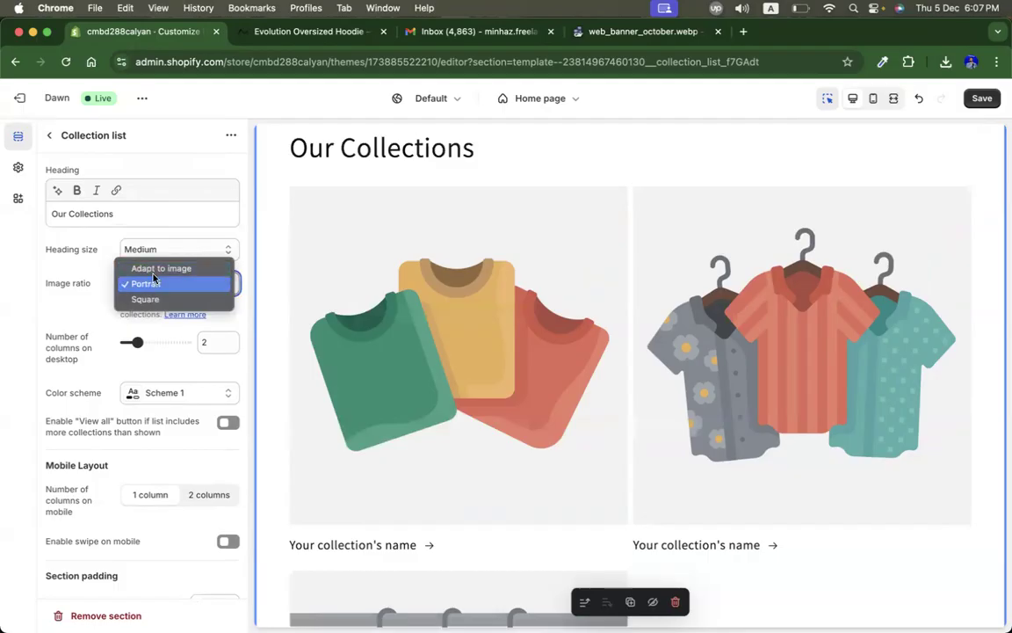
{"action": "left_click", "coordinate": [152, 276]}
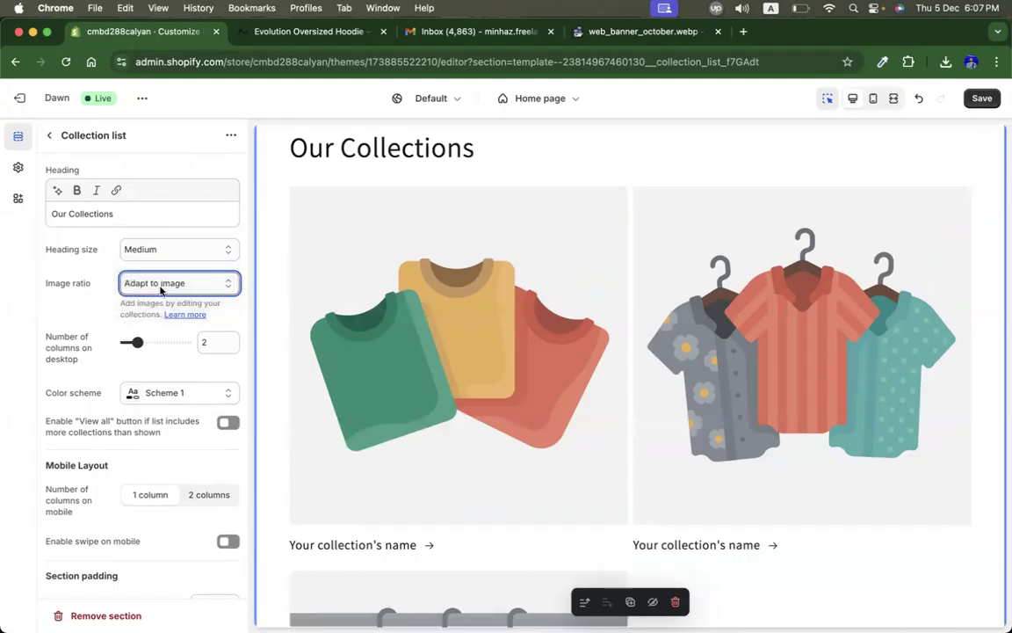
{"action": "left_click", "coordinate": [156, 290]}
{"action": "left_click", "coordinate": [146, 315]}
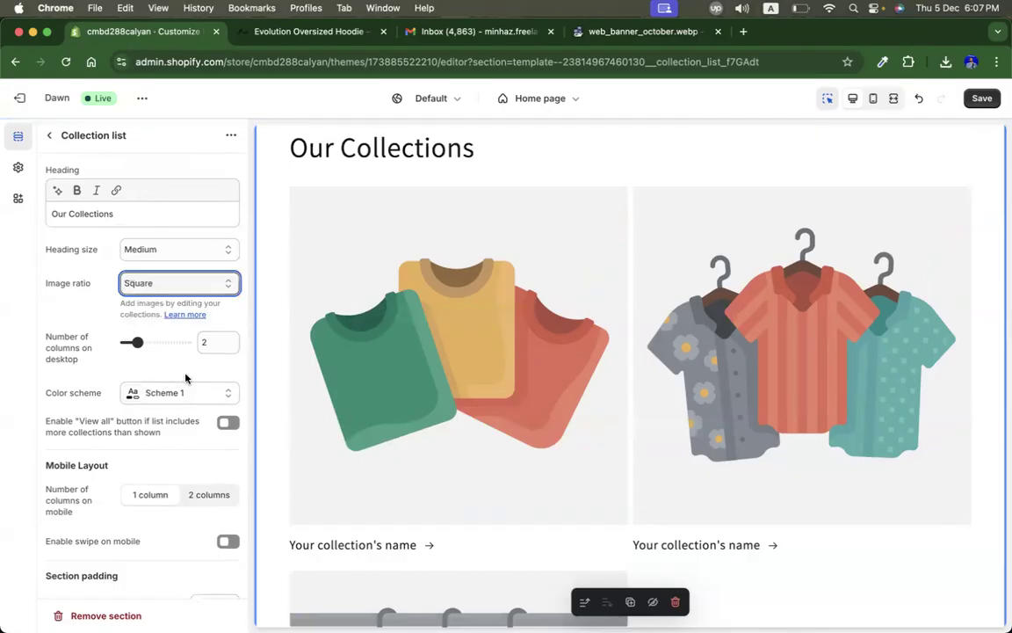
Step: Switch on the View all button option, then switch it back off
{"action": "scroll", "coordinate": [192, 408], "scroll_direction": "down", "scroll_amount": 2}
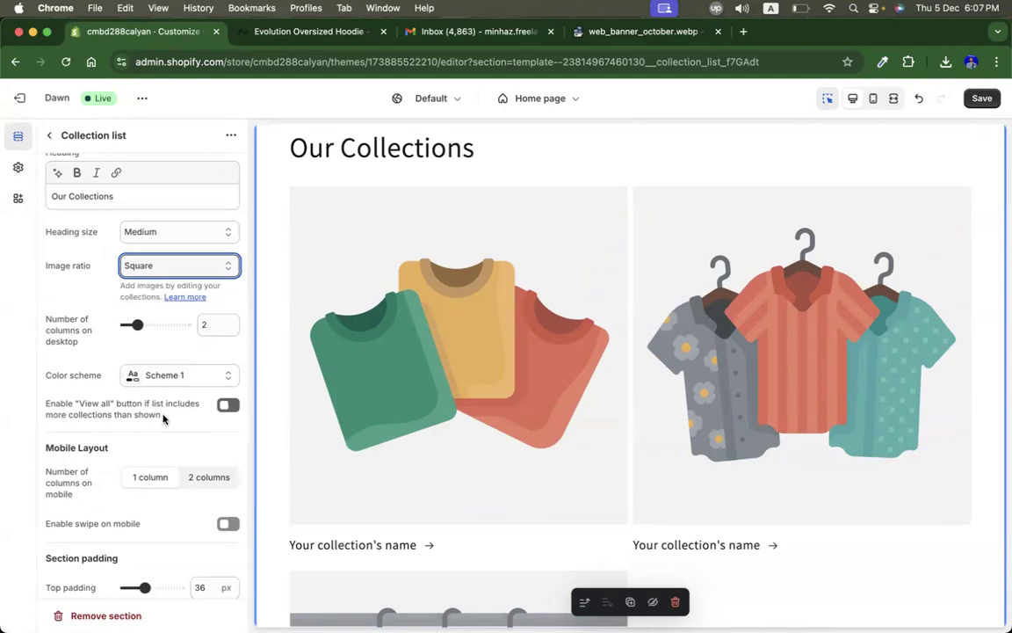
{"action": "left_click", "coordinate": [227, 407]}
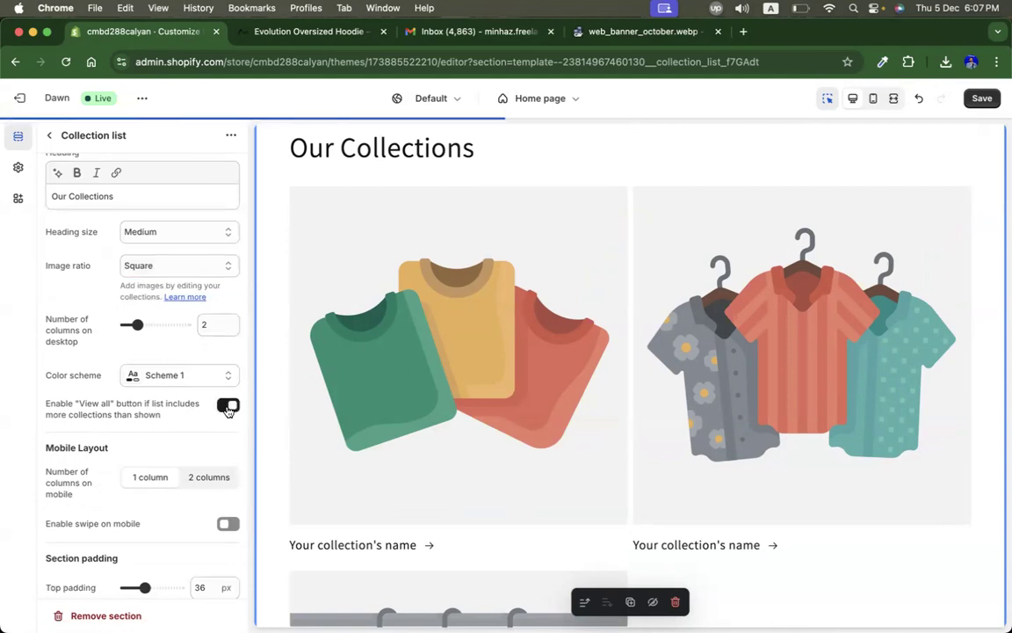
{"action": "scroll", "coordinate": [456, 434], "scroll_direction": "down", "scroll_amount": 8}
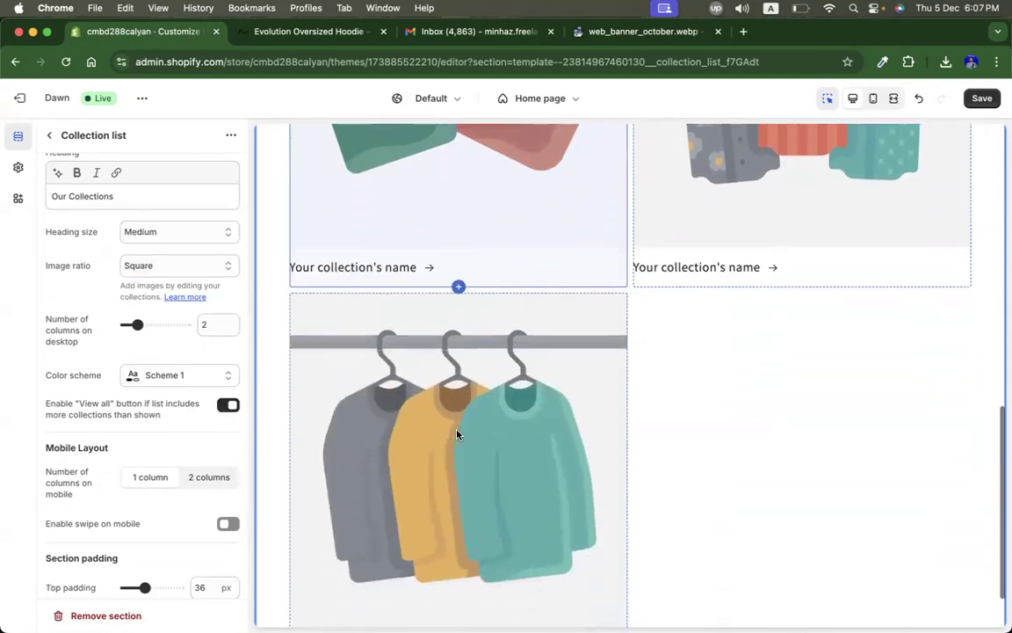
{"action": "left_click", "coordinate": [228, 406]}
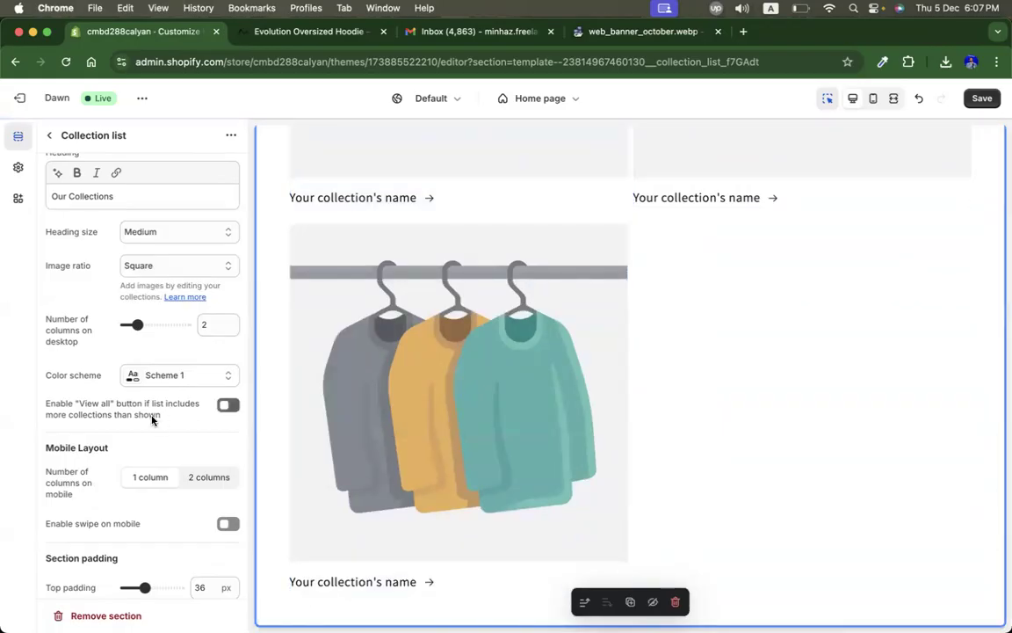
Step: Try raising the section's top padding, then set it back to 36 px
{"action": "scroll", "coordinate": [152, 475], "scroll_direction": "down", "scroll_amount": 3}
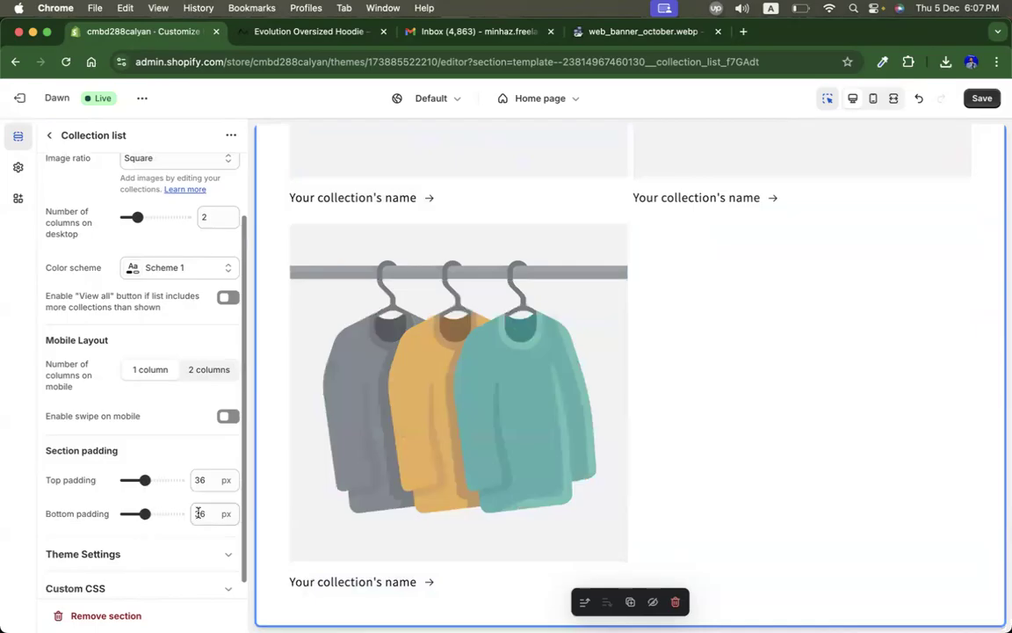
{"action": "scroll", "coordinate": [615, 369], "scroll_direction": "up", "scroll_amount": 5}
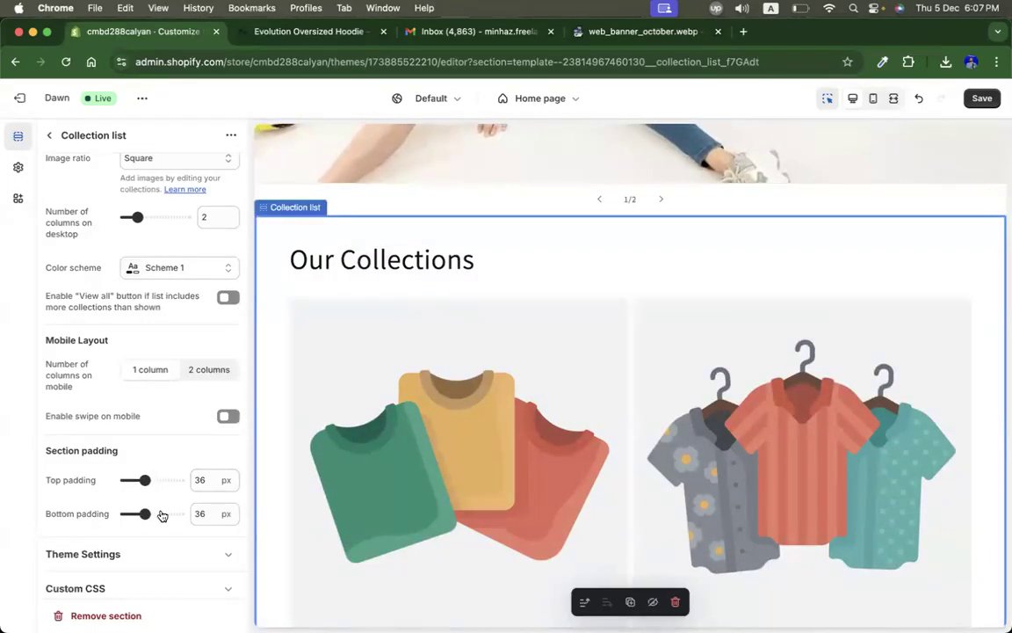
{"action": "left_click_drag", "start_coordinate": [146, 480], "coordinate": [162, 479]}
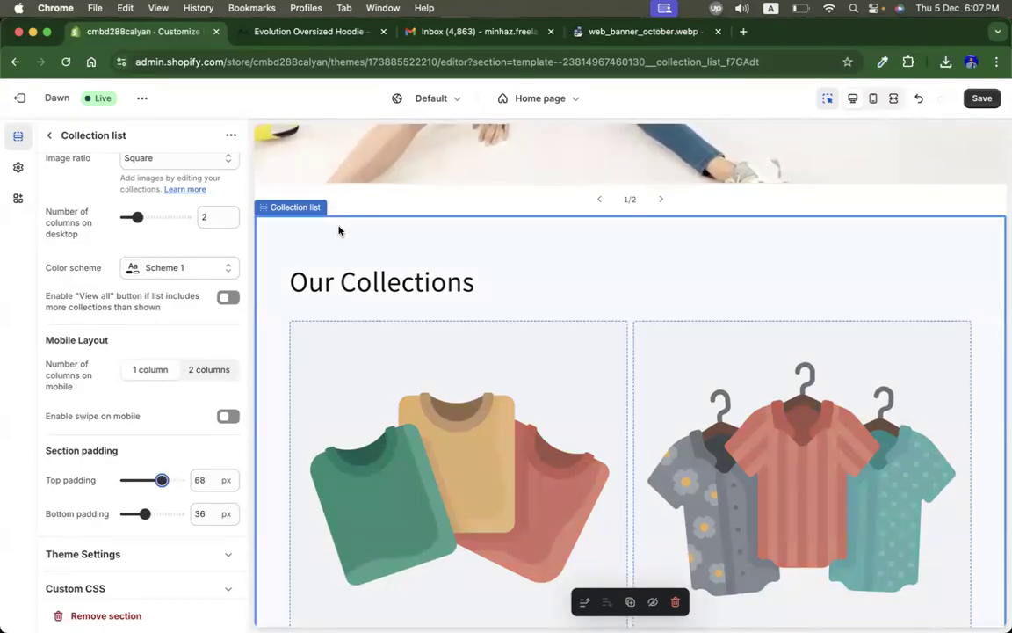
{"action": "left_click_drag", "start_coordinate": [161, 480], "coordinate": [146, 477]}
{"action": "scroll", "coordinate": [114, 368], "scroll_direction": "up", "scroll_amount": 3}
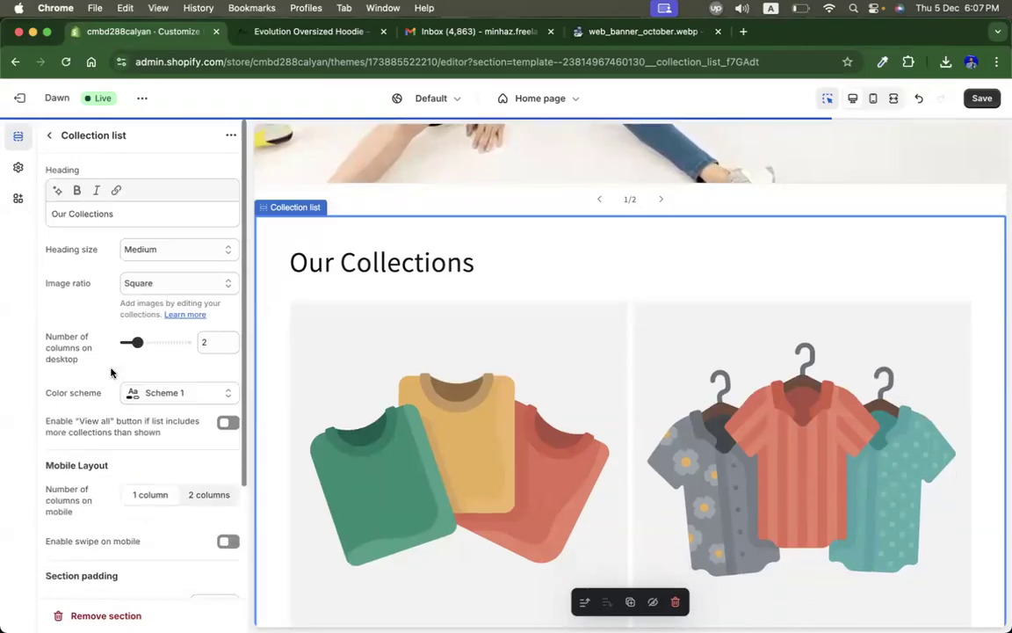
Step: Delete the third collection block and assign menz Collection to the first block
{"action": "left_click", "coordinate": [49, 134]}
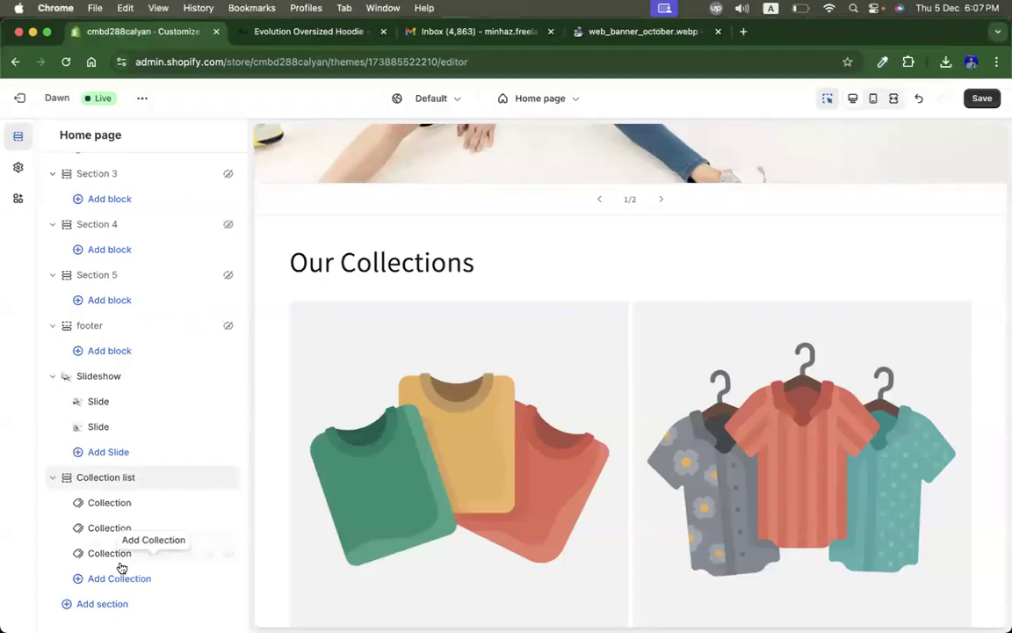
{"action": "left_click", "coordinate": [210, 553]}
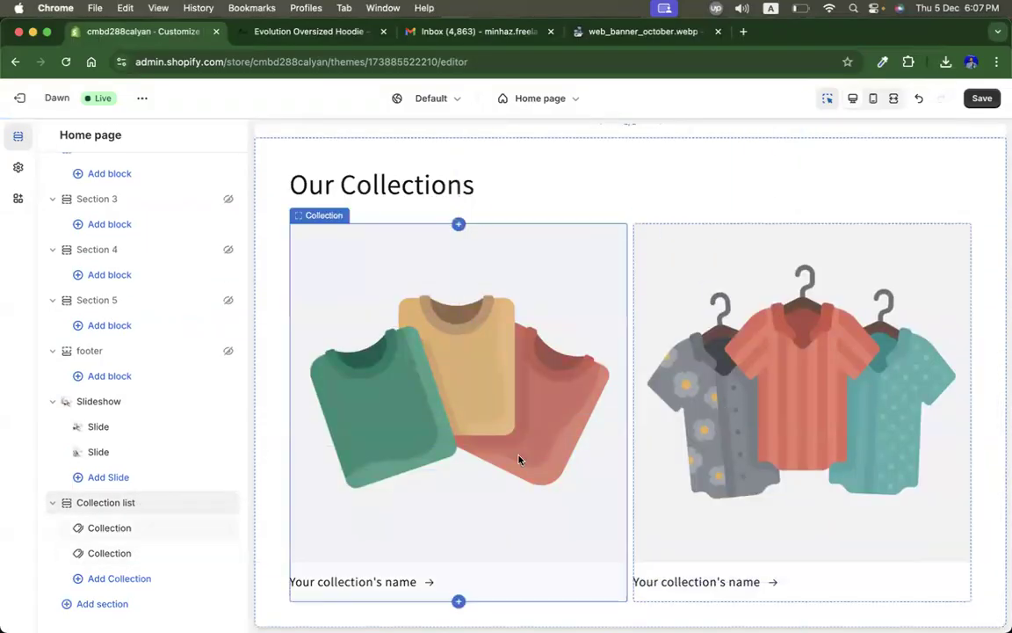
{"action": "left_click", "coordinate": [120, 528]}
{"action": "left_click", "coordinate": [156, 172]}
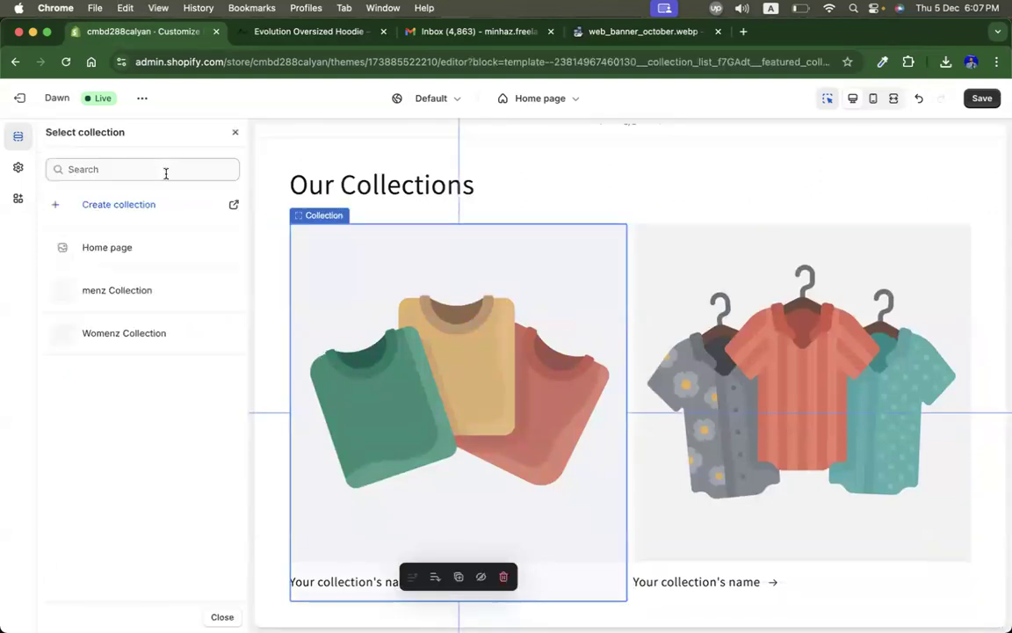
{"action": "left_click", "coordinate": [136, 298]}
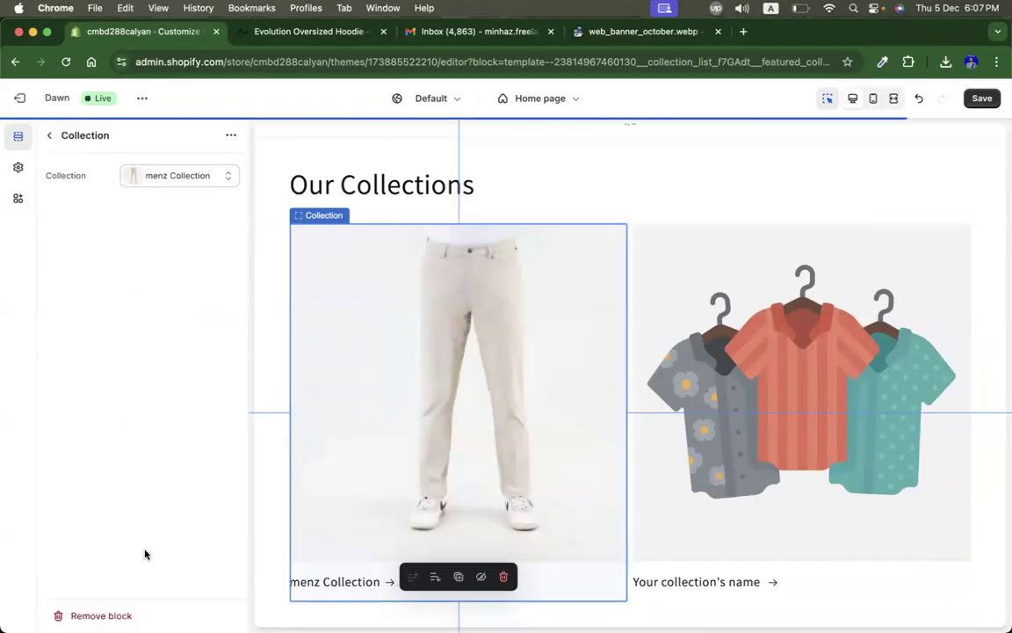
Step: Assign Womenz Collection to the second collection block and save the home page
{"action": "left_click", "coordinate": [51, 139]}
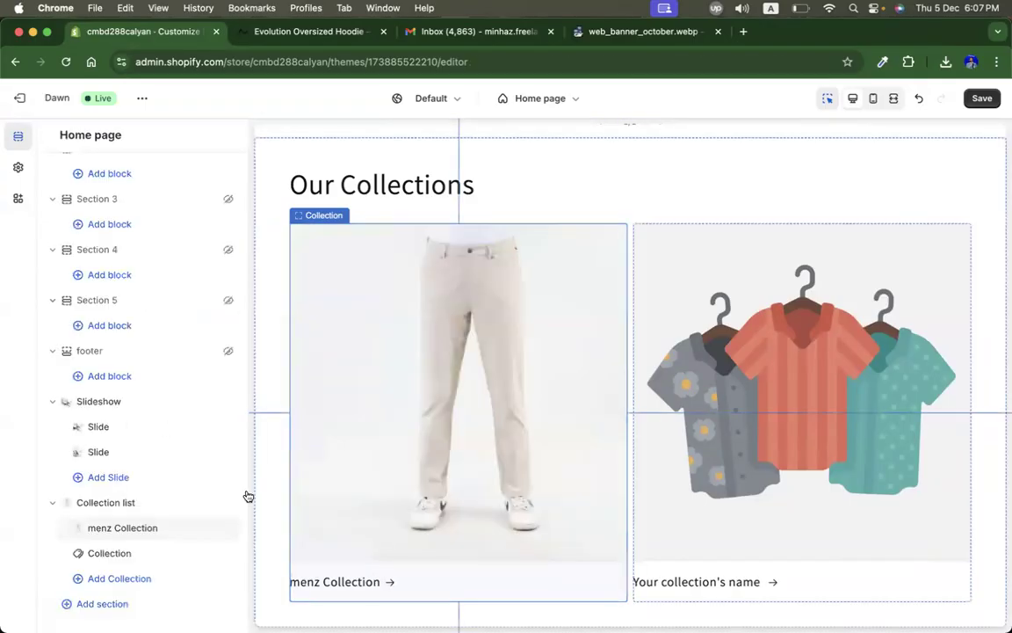
{"action": "left_click", "coordinate": [131, 554]}
{"action": "left_click", "coordinate": [174, 173]}
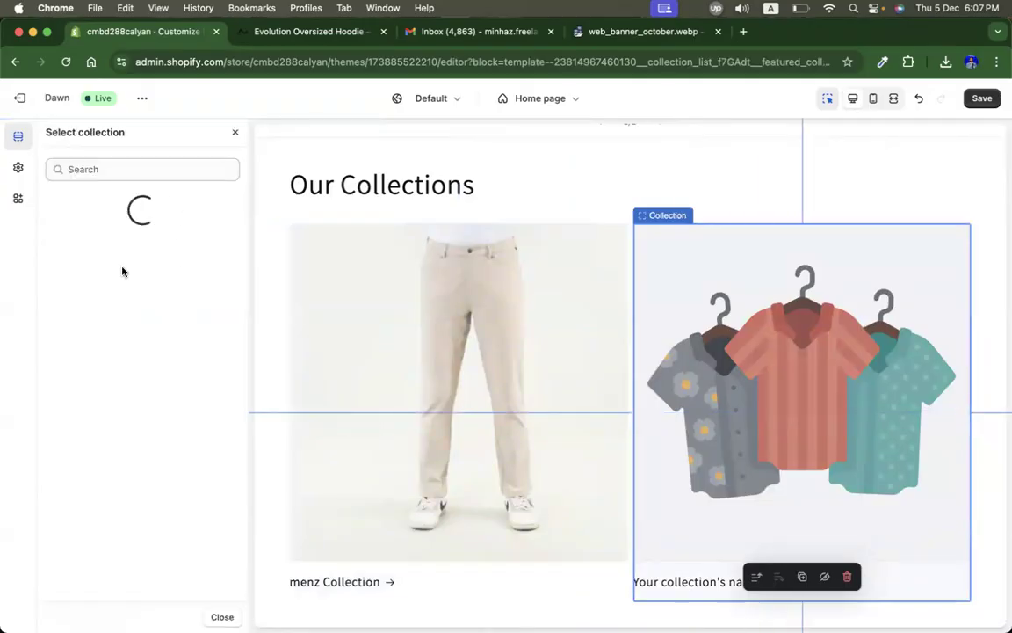
{"action": "left_click", "coordinate": [127, 335]}
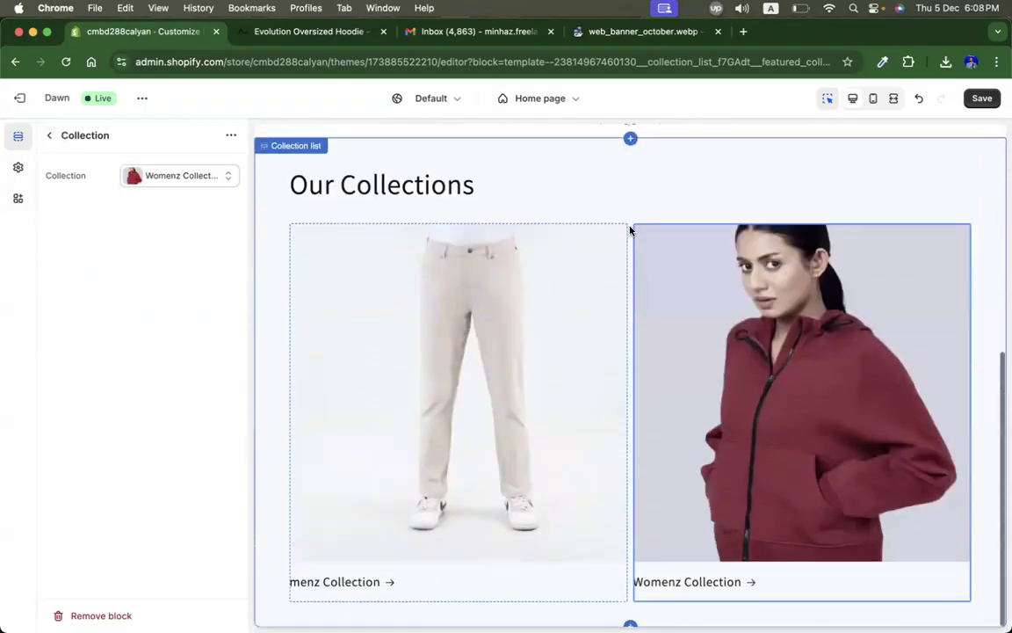
{"action": "left_click", "coordinate": [981, 97]}
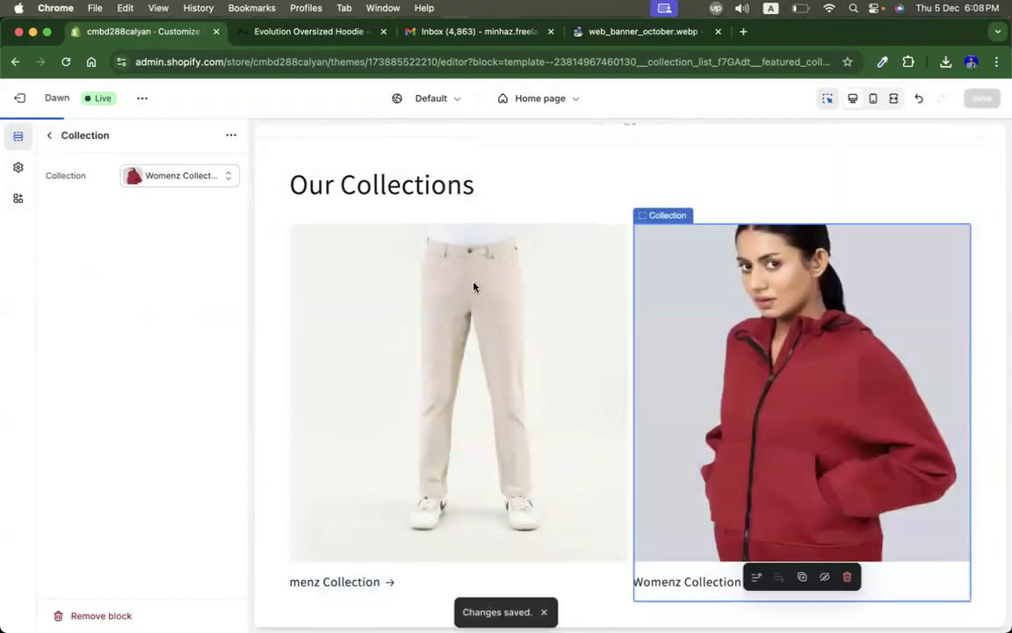
Step: Browse the live Turaag Active home page for reference, then return to the theme editor
{"action": "left_click", "coordinate": [306, 32]}
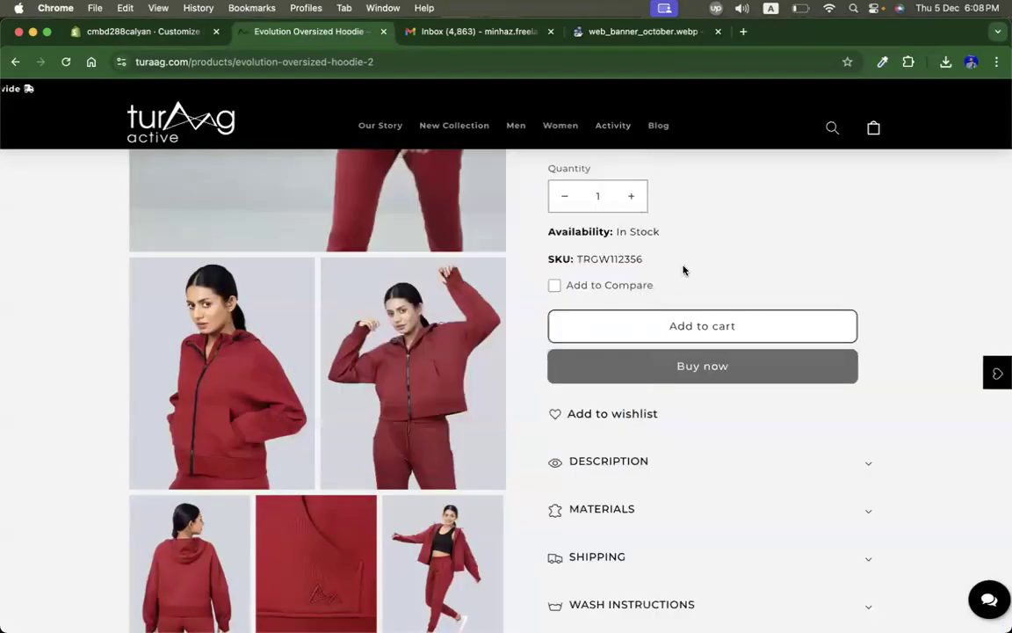
{"action": "left_click", "coordinate": [154, 139]}
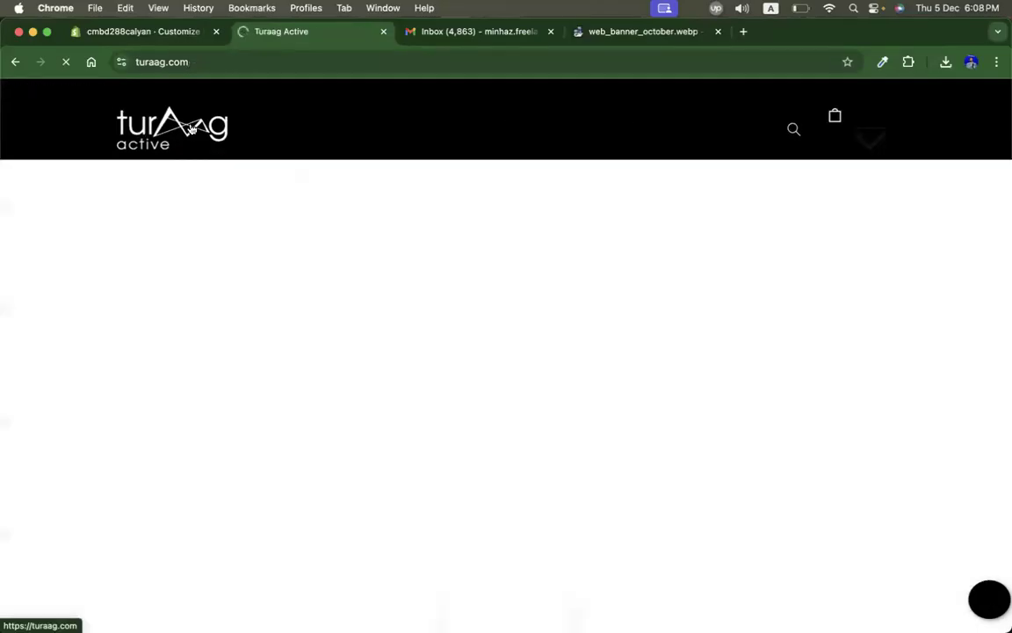
{"action": "scroll", "coordinate": [540, 371], "scroll_direction": "down", "scroll_amount": 10}
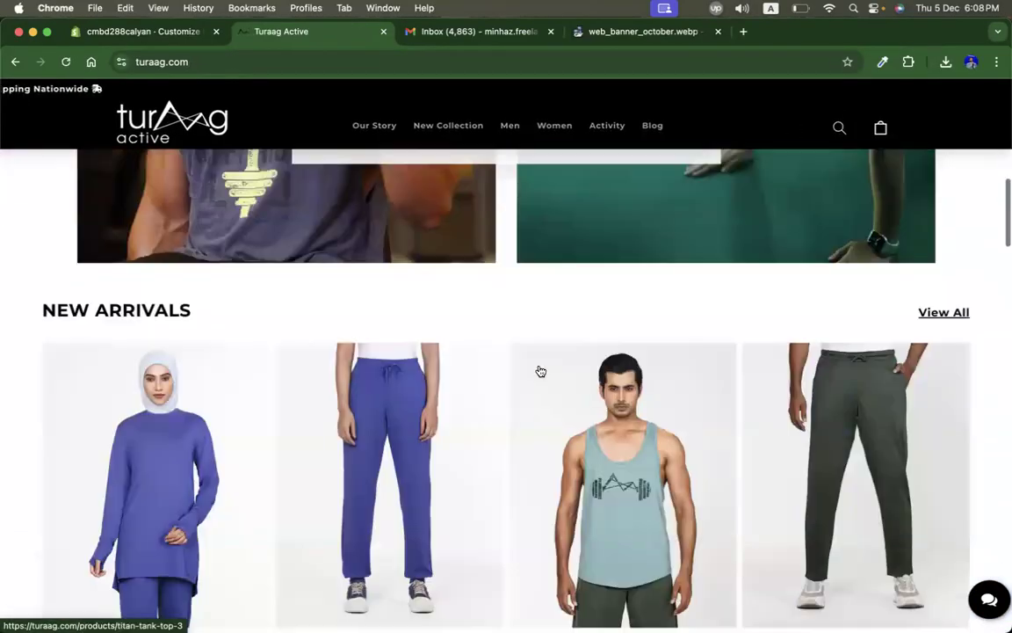
{"action": "scroll", "coordinate": [282, 343], "scroll_direction": "down", "scroll_amount": 2}
{"action": "scroll", "coordinate": [104, 214], "scroll_direction": "up", "scroll_amount": 1}
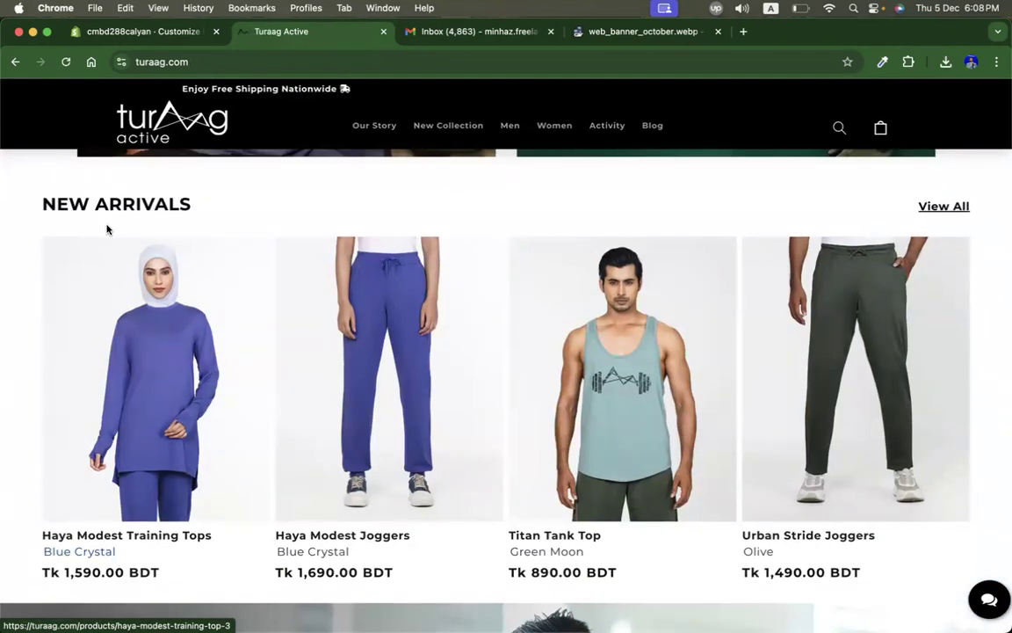
{"action": "left_click", "coordinate": [148, 34]}
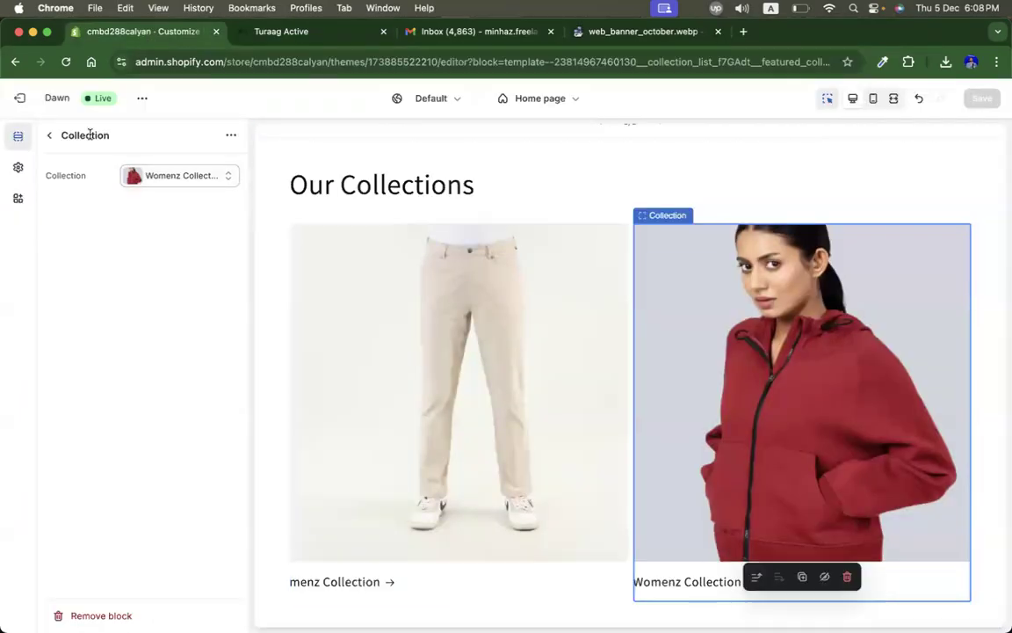
Step: Add a Featured collection section at the end of the home page
{"action": "left_click", "coordinate": [50, 135]}
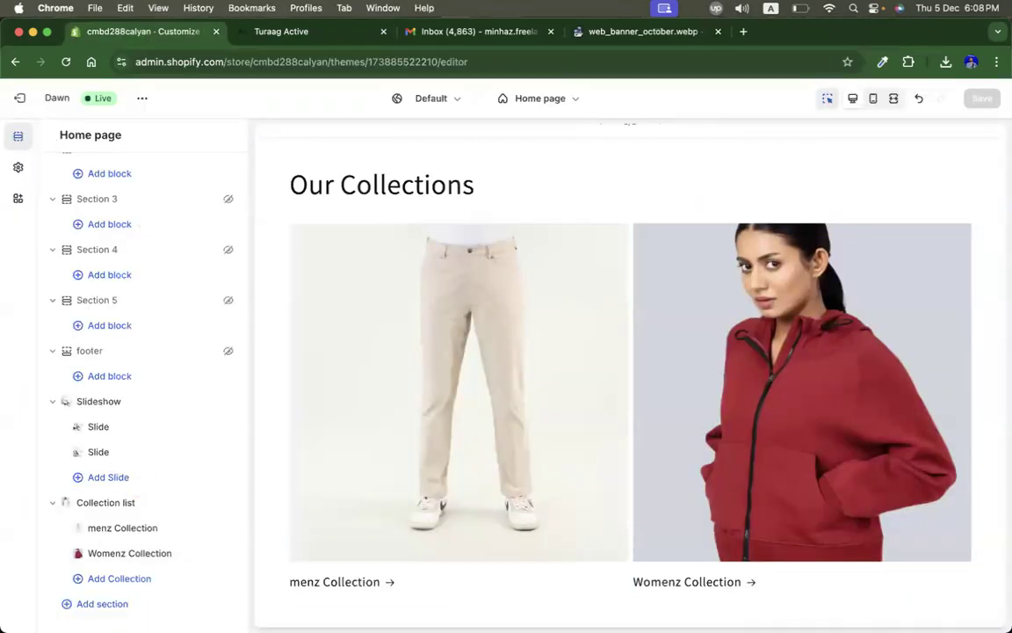
{"action": "left_click", "coordinate": [105, 604]}
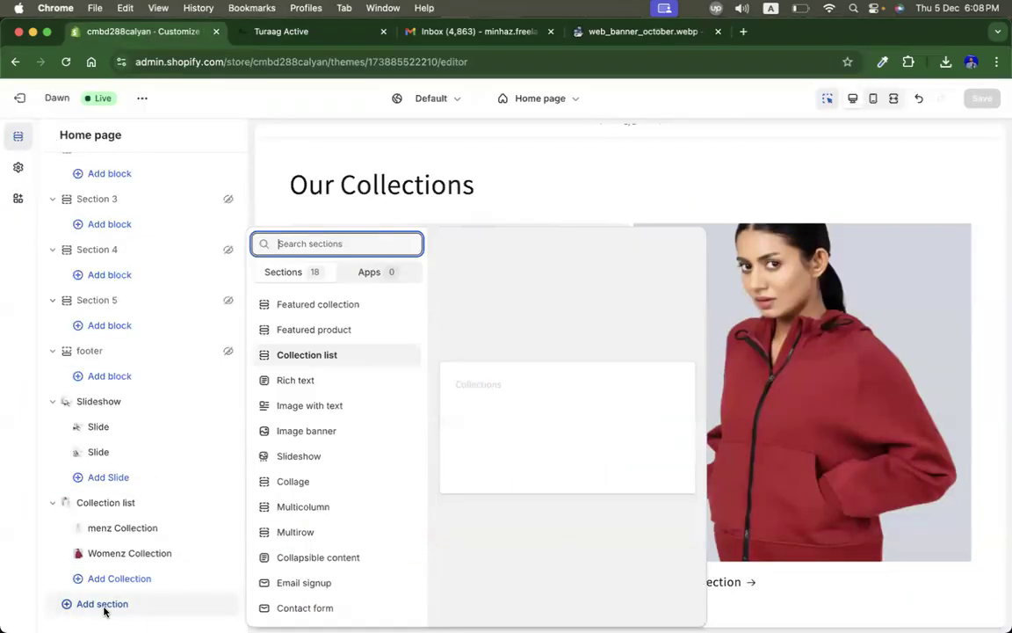
{"action": "left_click", "coordinate": [327, 304]}
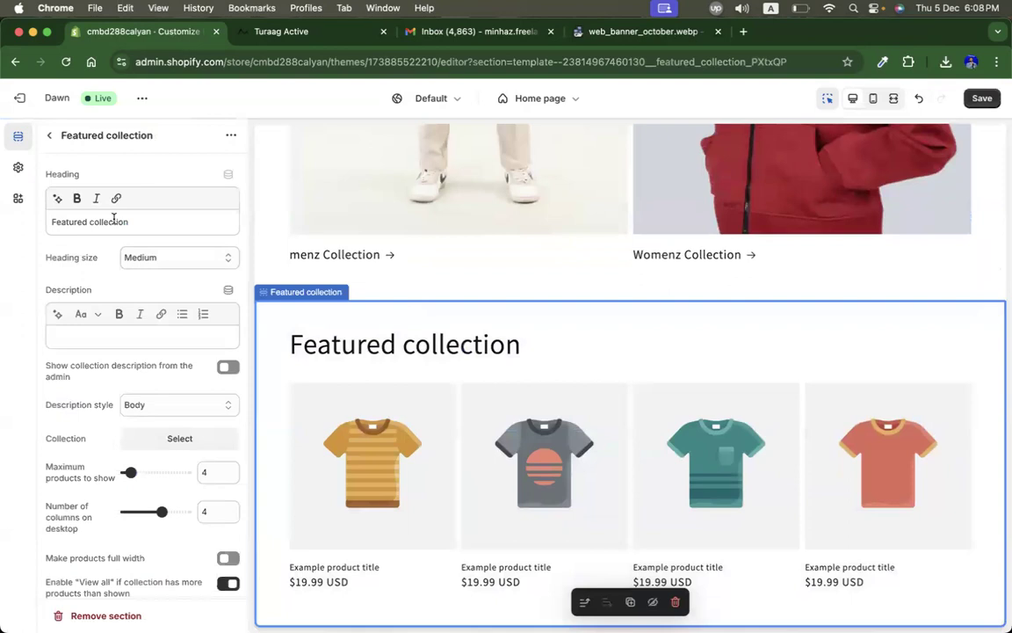
Step: Rename the featured collection heading to Men's collection
{"action": "double_click", "coordinate": [113, 221]}
{"action": "double_click", "coordinate": [68, 221]}
{"action": "type", "text": "Men"}
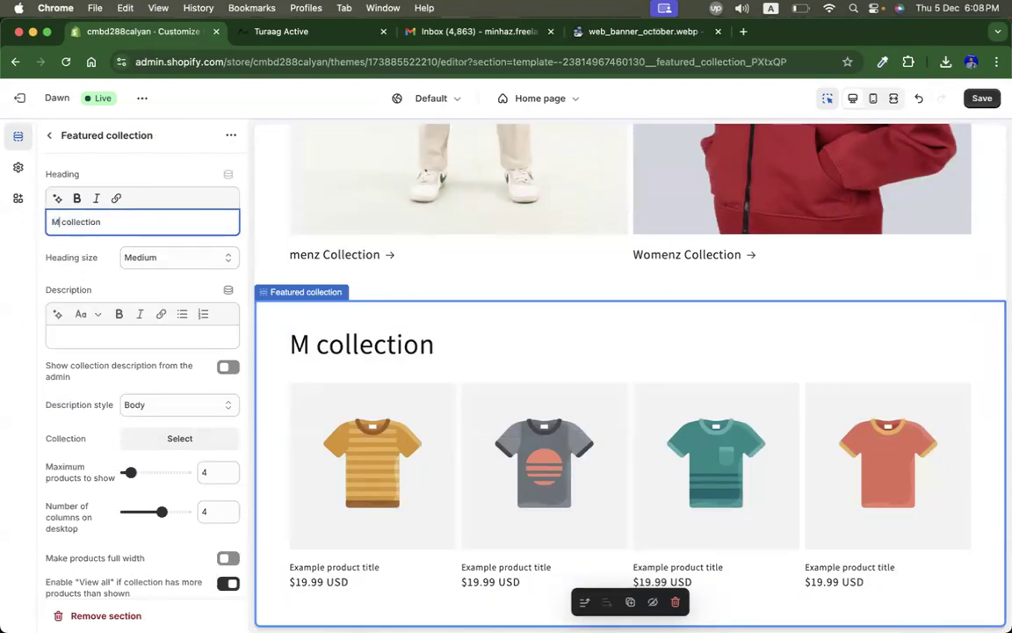
{"action": "key", "text": "Caps_Lock"}
{"action": "type", "text": "Z"}
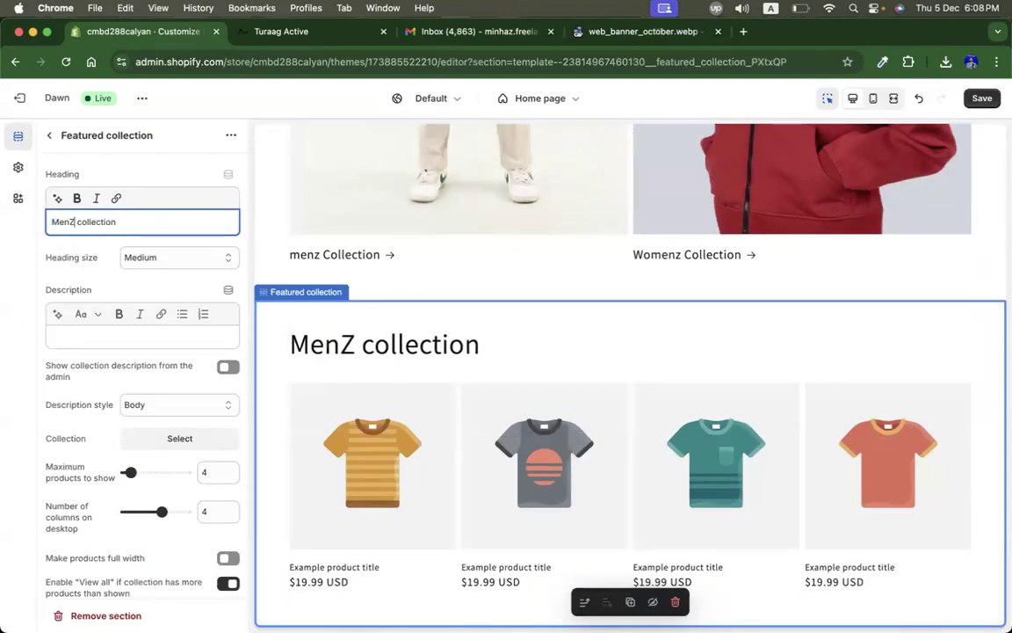
{"action": "key", "text": "BackSpace"}
{"action": "key", "text": "Caps_Lock"}
{"action": "type", "text": "z"}
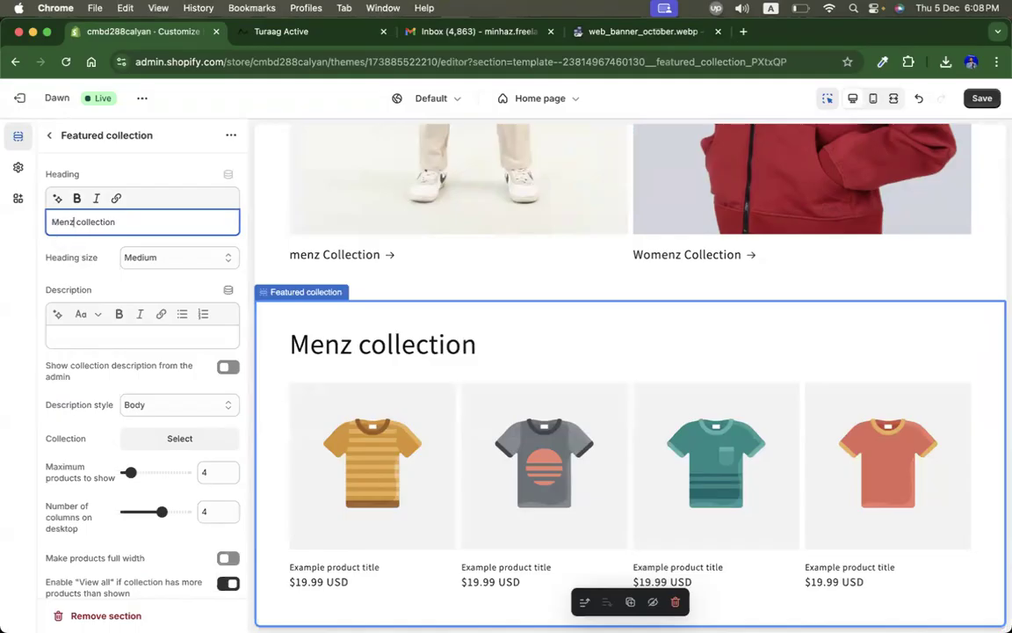
{"action": "key", "text": "BackSpace"}
{"action": "type", "text": "'s"}
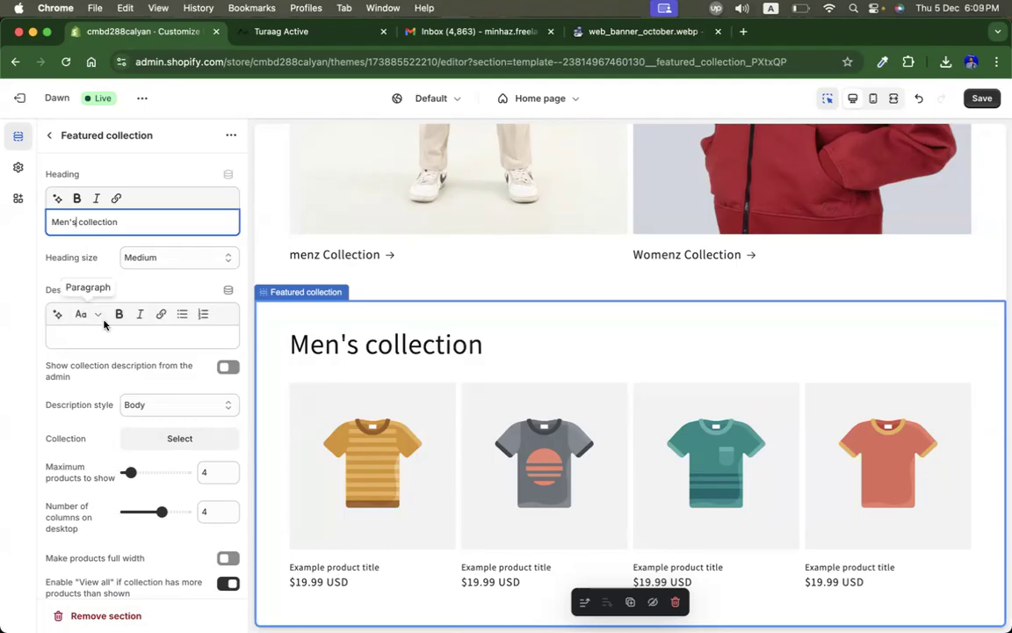
Step: Assign menz Collection to the featured collection section
{"action": "scroll", "coordinate": [110, 369], "scroll_direction": "down", "scroll_amount": 1}
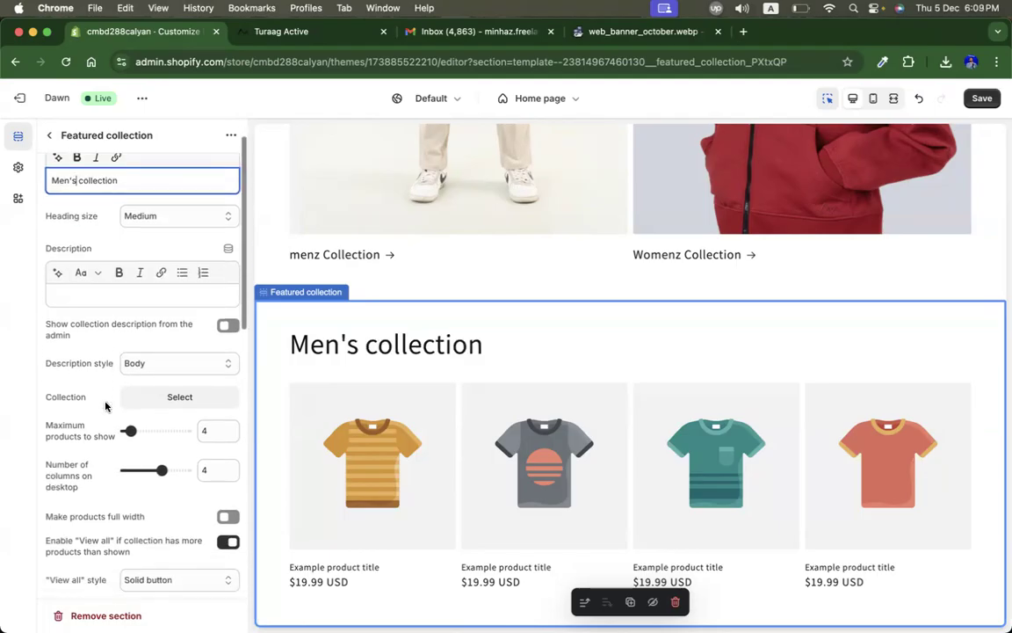
{"action": "double_click", "coordinate": [69, 400]}
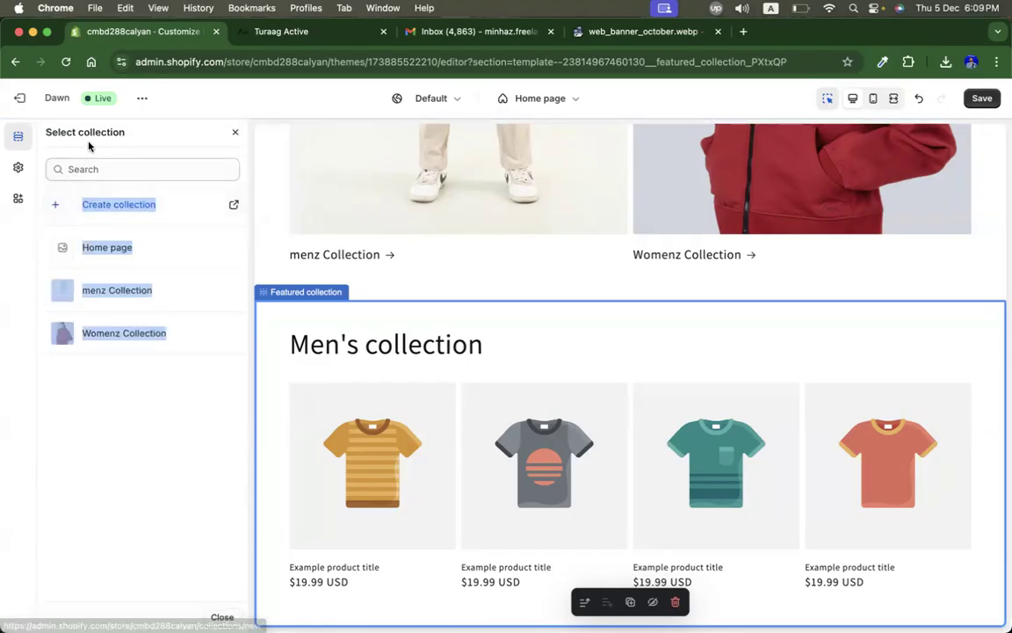
{"action": "left_click", "coordinate": [234, 134]}
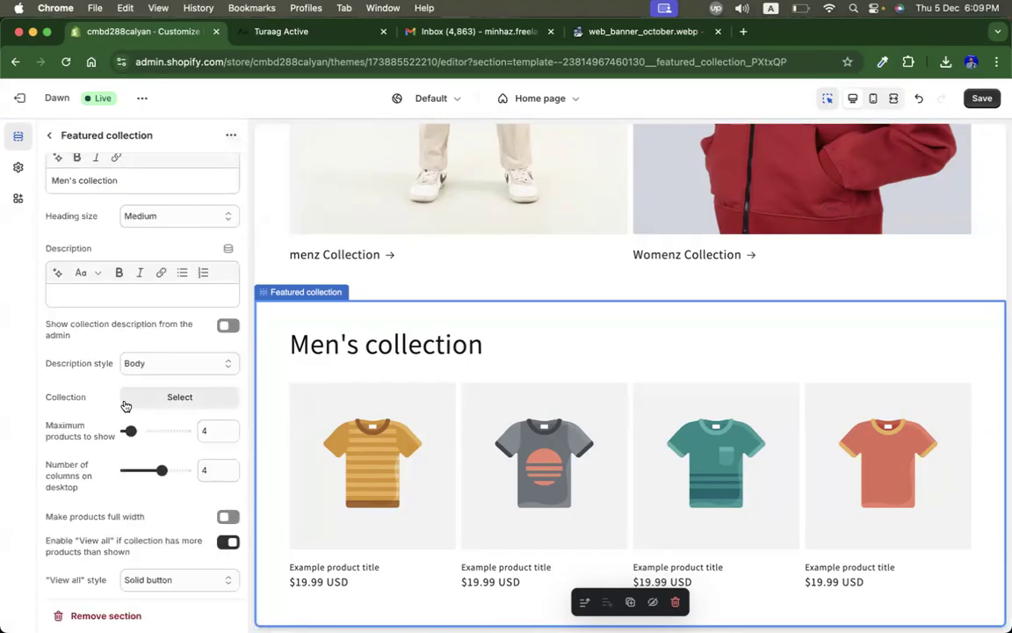
{"action": "left_click", "coordinate": [189, 399]}
{"action": "left_click", "coordinate": [138, 420]}
{"action": "left_click", "coordinate": [98, 290]}
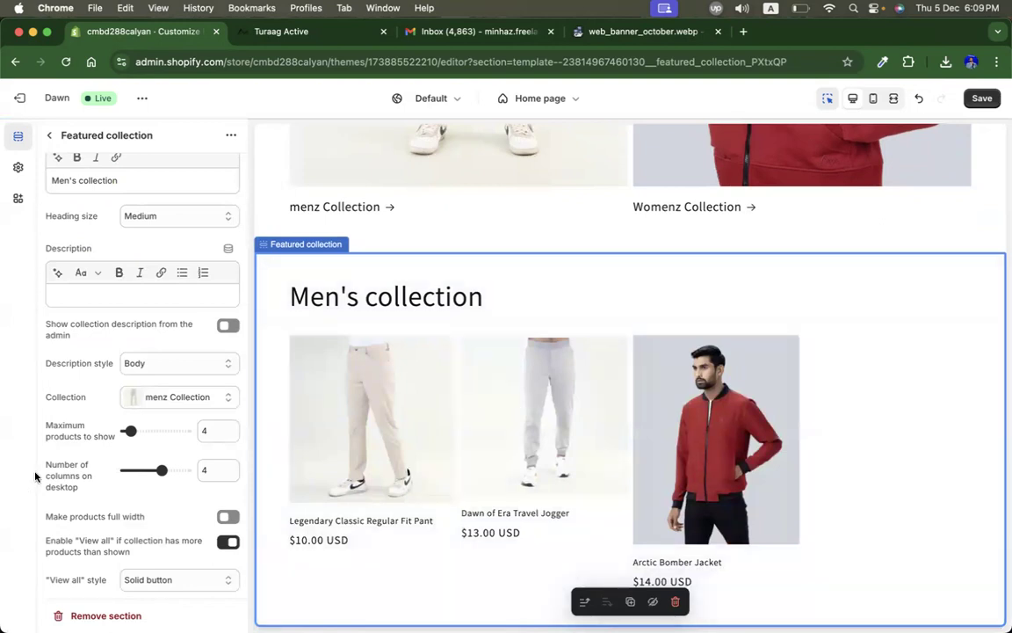
Step: Set the maximum products to show to 3 and the desktop columns to 3
{"action": "left_click", "coordinate": [205, 431]}
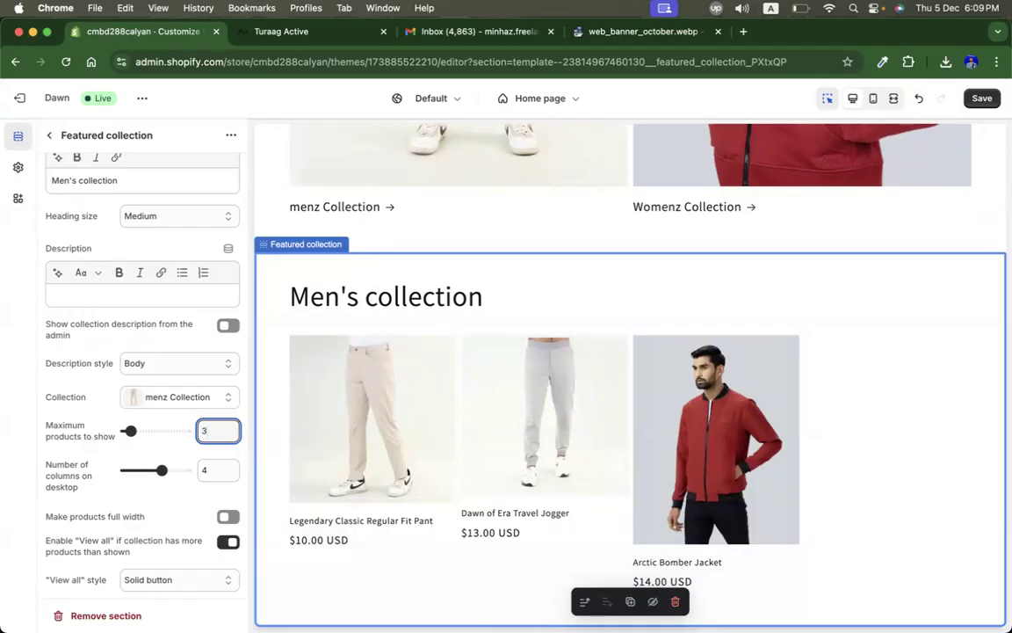
{"action": "type", "text": "3"}
{"action": "left_click", "coordinate": [216, 472]}
{"action": "key", "text": "BackSpace"}
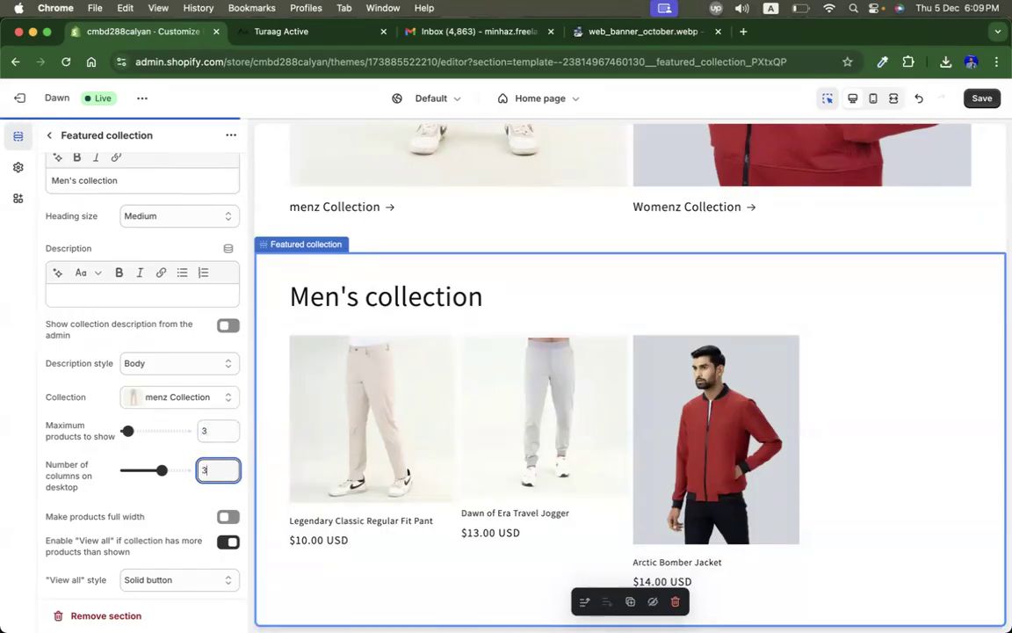
{"action": "type", "text": "3"}
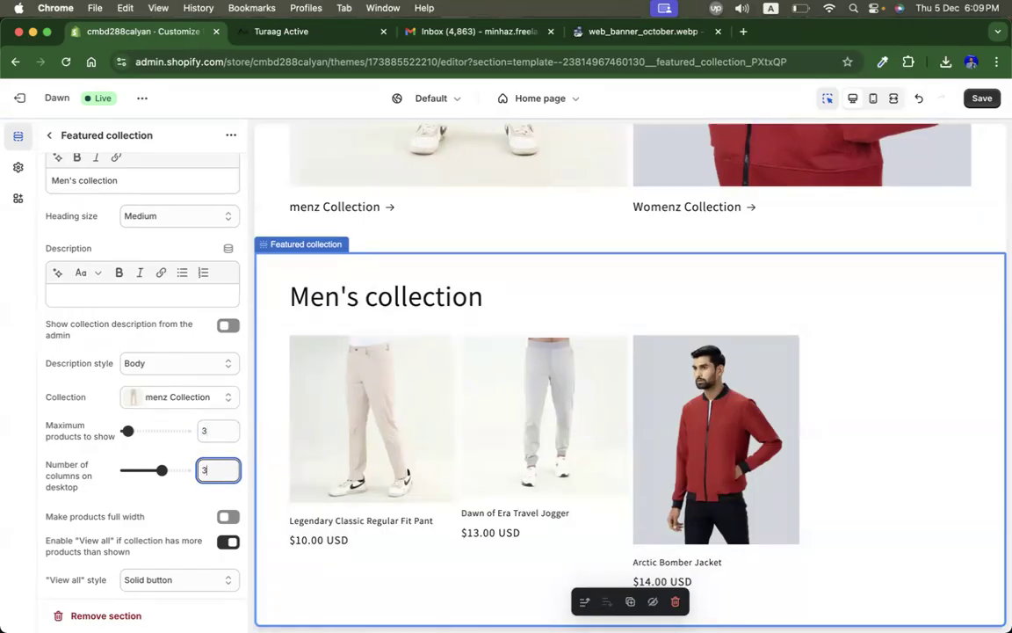
{"action": "left_click", "coordinate": [187, 496]}
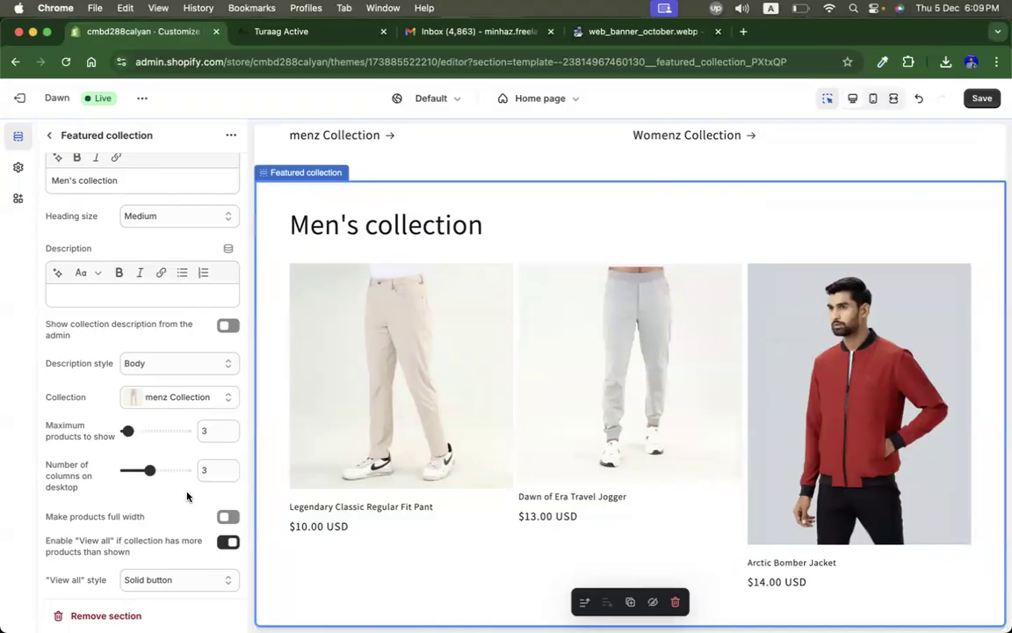
{"action": "left_click", "coordinate": [226, 520]}
{"action": "left_click", "coordinate": [226, 520]}
{"action": "scroll", "coordinate": [197, 506], "scroll_direction": "up", "scroll_amount": 2}
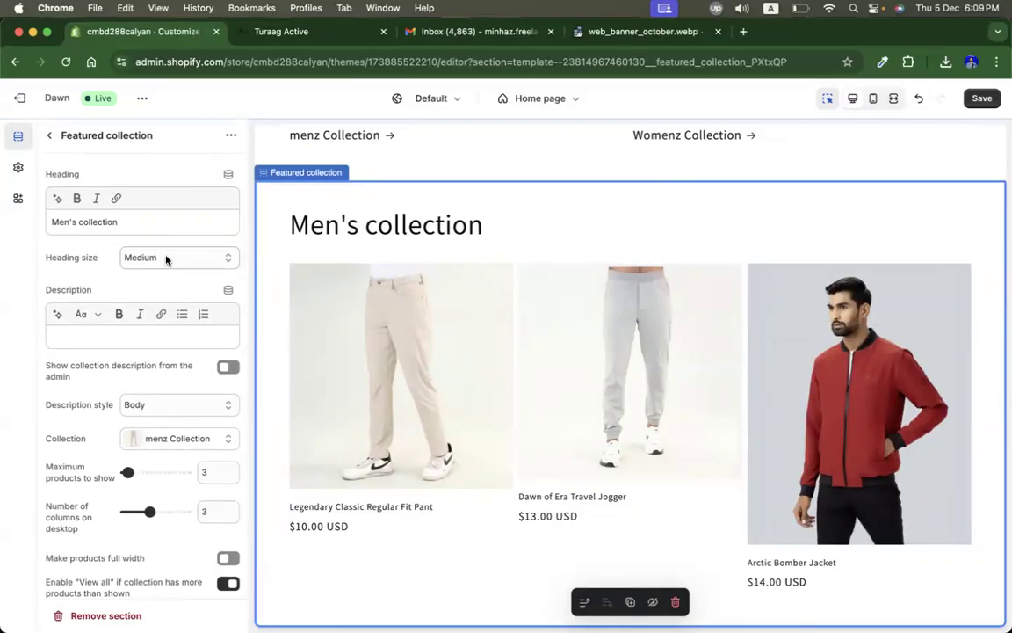
Step: Set the product card image ratio to Portrait after trying Square
{"action": "scroll", "coordinate": [124, 397], "scroll_direction": "down", "scroll_amount": 5}
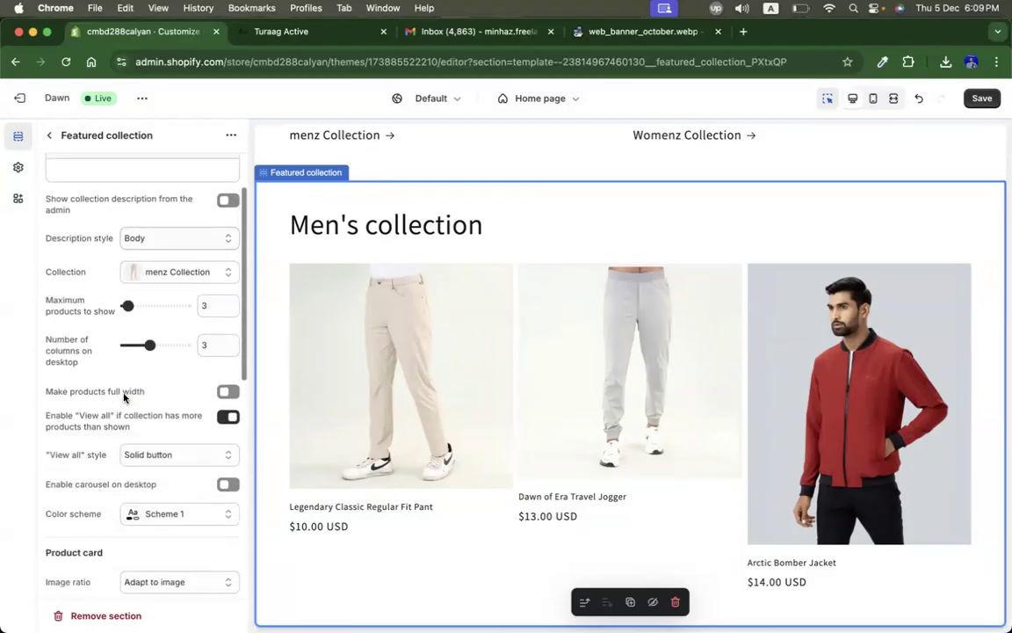
{"action": "scroll", "coordinate": [124, 397], "scroll_direction": "down", "scroll_amount": 5}
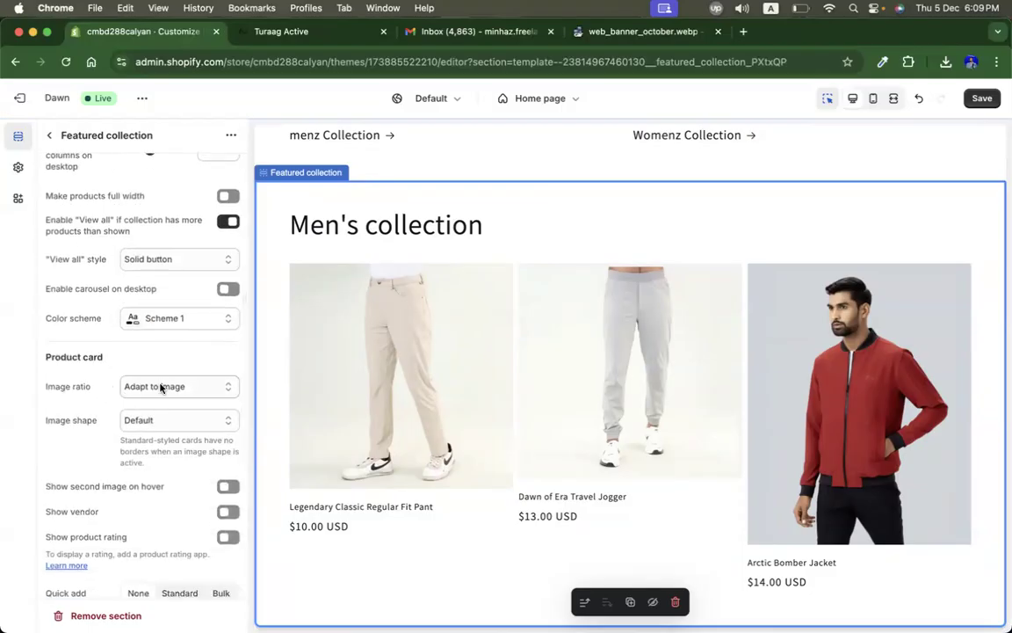
{"action": "left_click", "coordinate": [183, 386]}
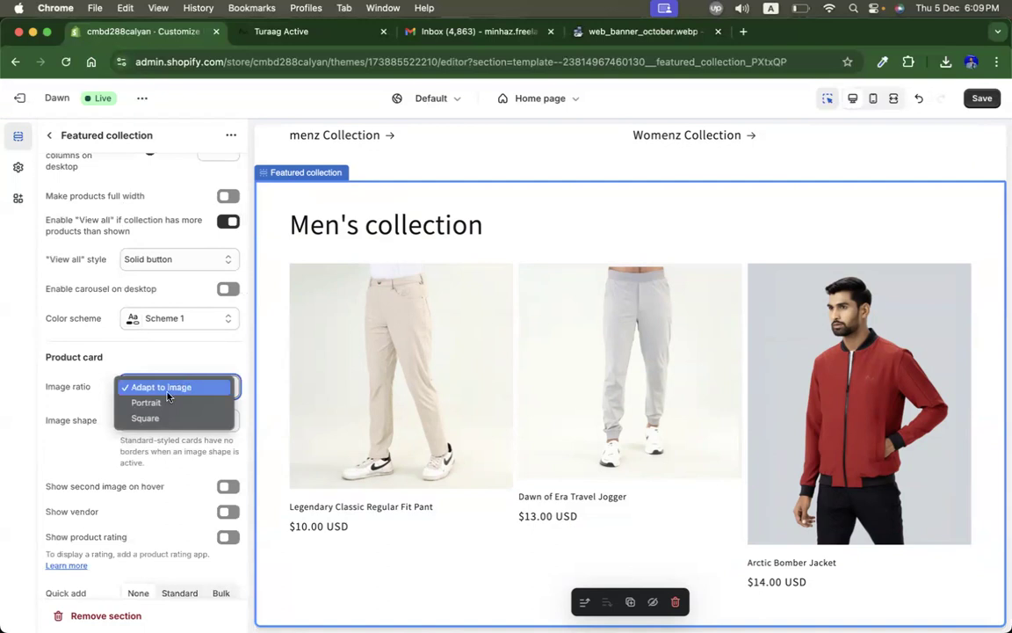
{"action": "left_click", "coordinate": [155, 418]}
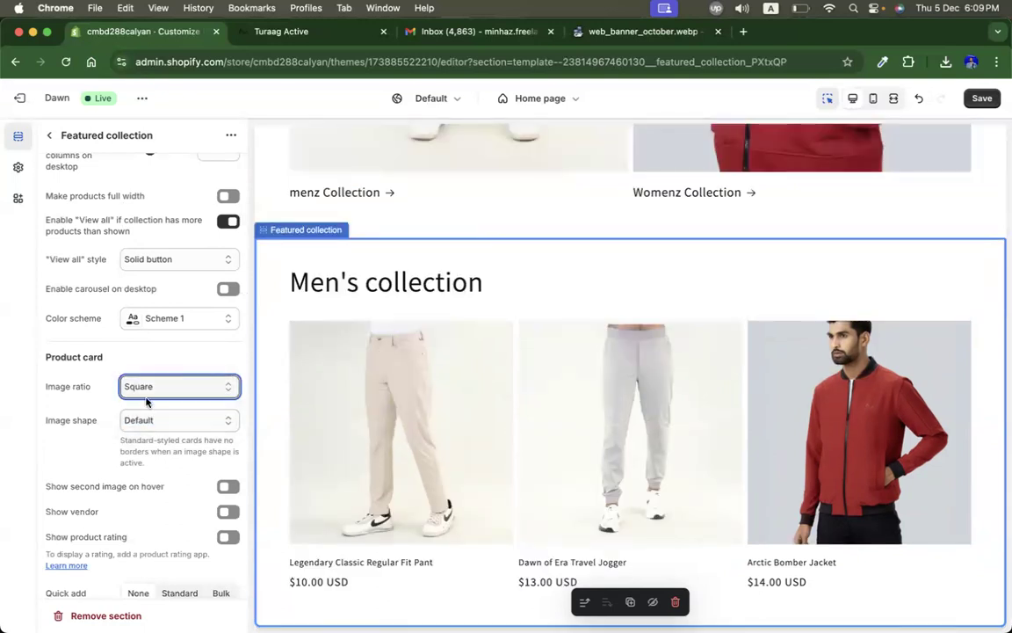
{"action": "left_click", "coordinate": [160, 386]}
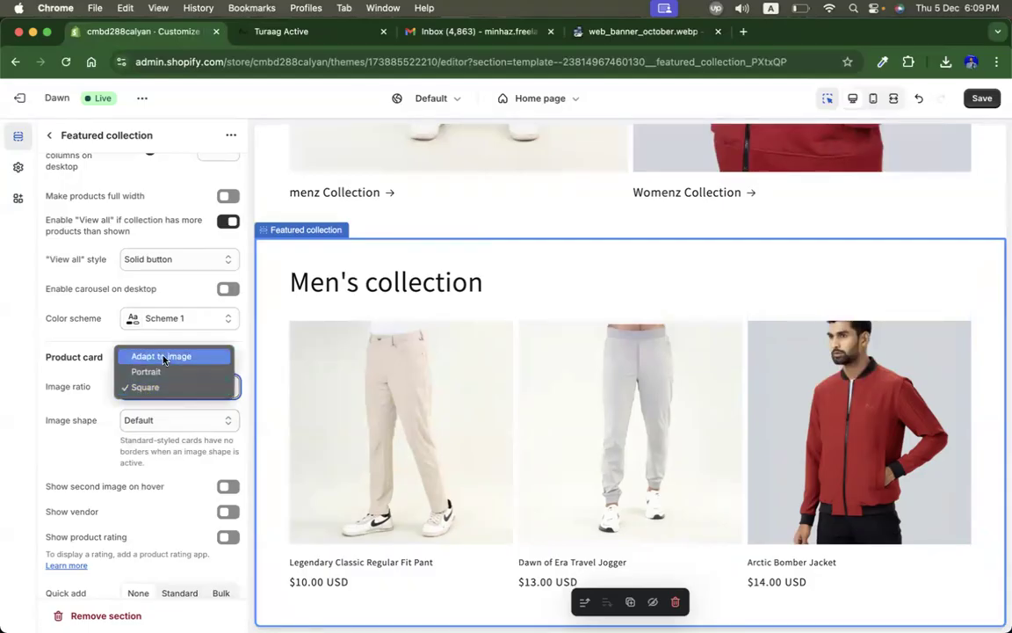
{"action": "left_click", "coordinate": [178, 373]}
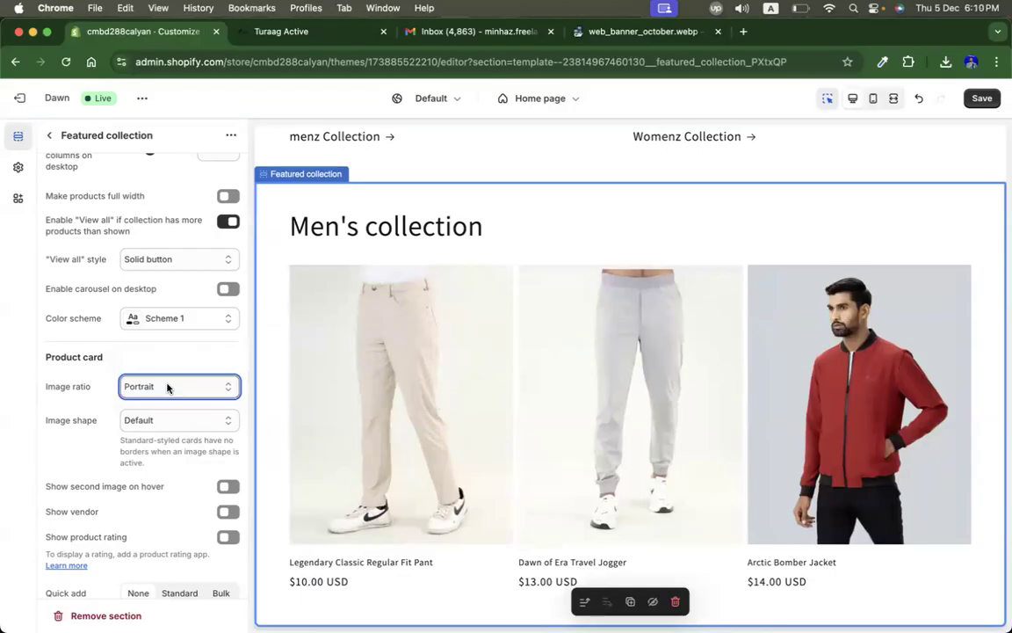
{"action": "left_click", "coordinate": [167, 388]}
{"action": "left_click", "coordinate": [145, 402]}
{"action": "left_click", "coordinate": [151, 387]}
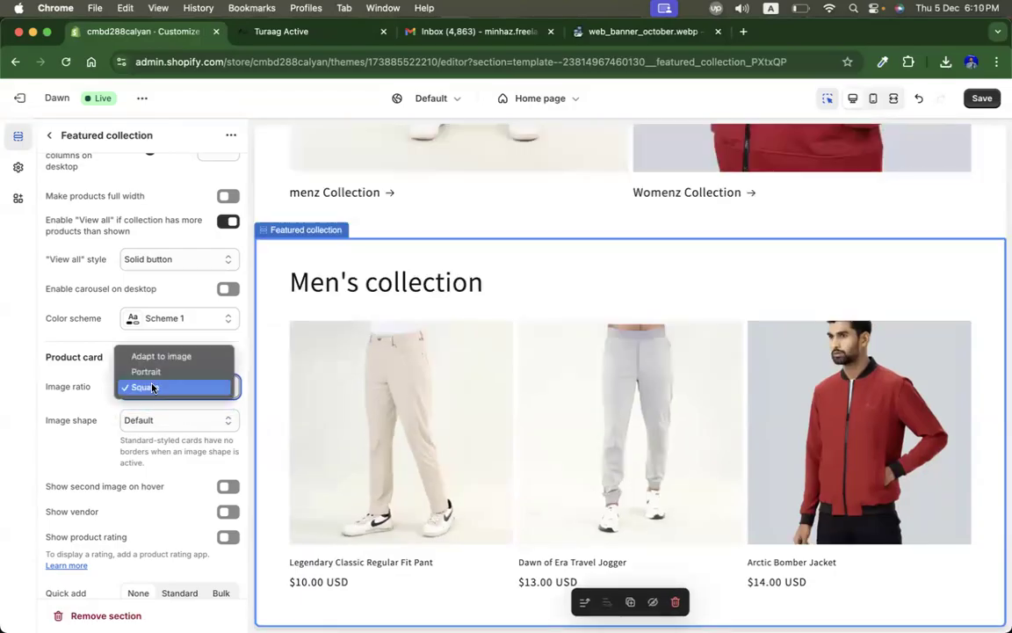
{"action": "left_click", "coordinate": [148, 378]}
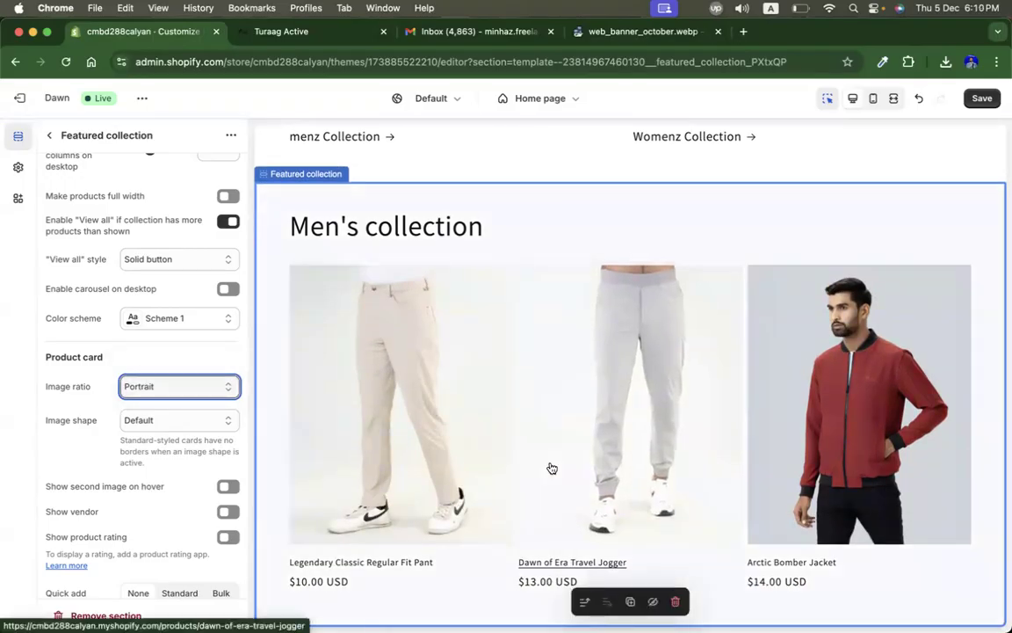
Step: Try adding a Featured product section, then delete it
{"action": "left_click", "coordinate": [51, 135]}
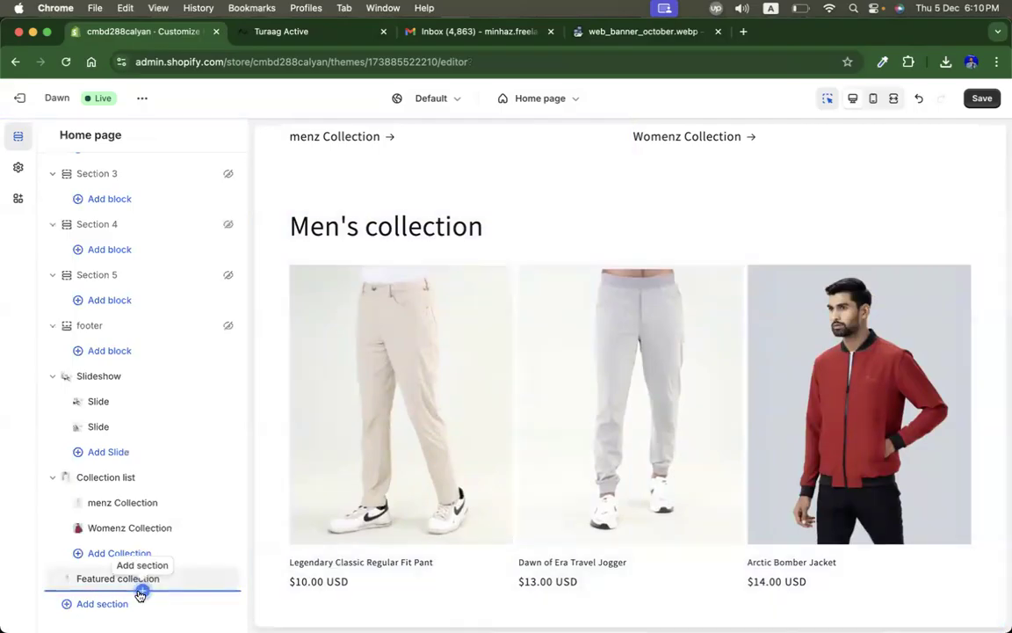
{"action": "left_click", "coordinate": [106, 604]}
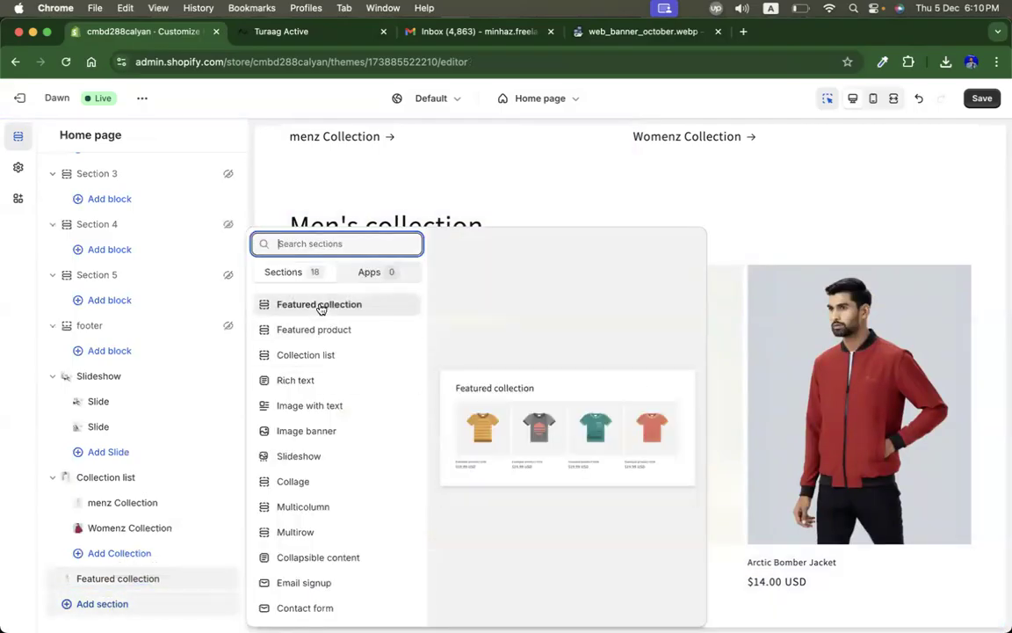
{"action": "left_click", "coordinate": [19, 562]}
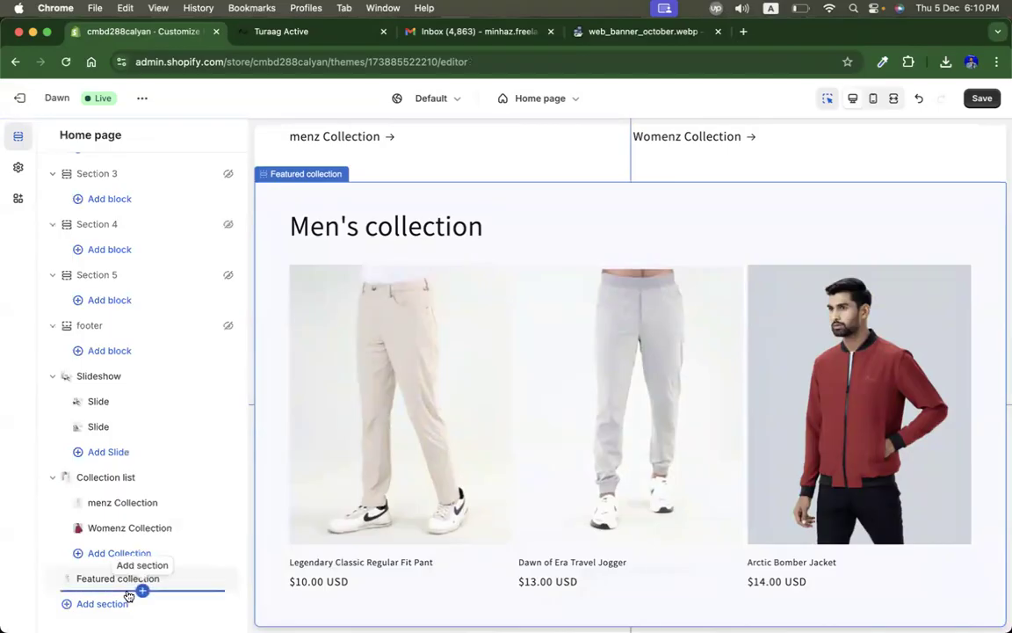
{"action": "left_click", "coordinate": [141, 591]}
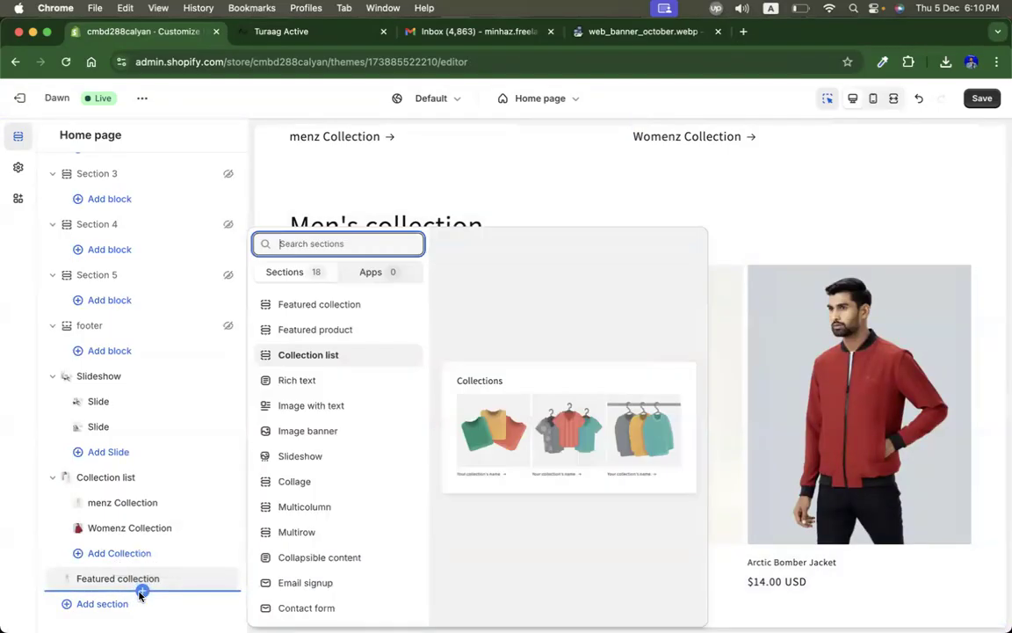
{"action": "key", "text": "Escape"}
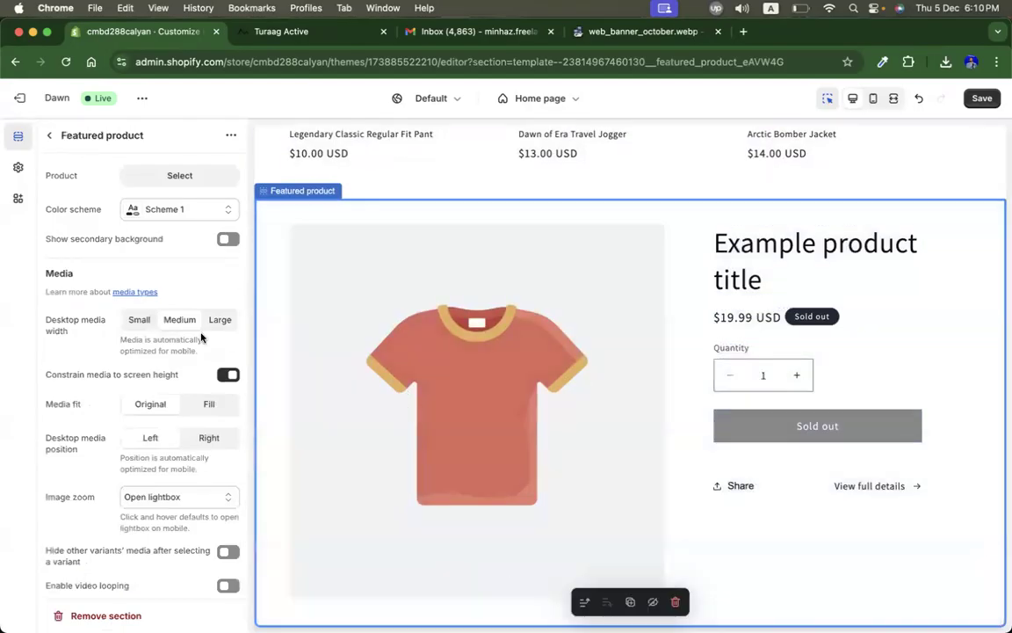
{"action": "left_click", "coordinate": [49, 135]}
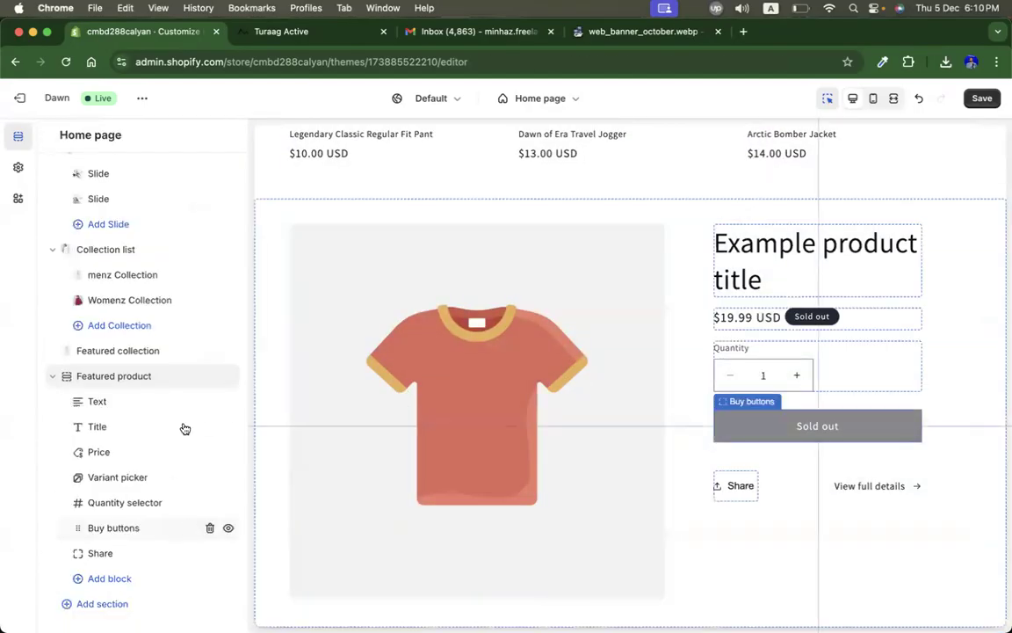
{"action": "left_click", "coordinate": [209, 376]}
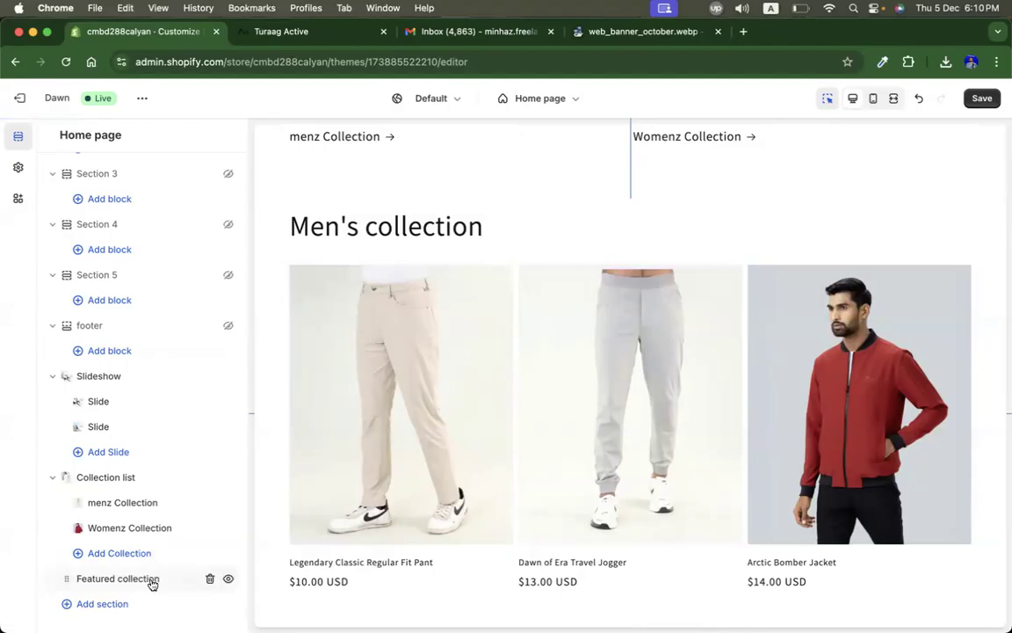
Step: Add another Featured collection section at the end of the home page and open its settings
{"action": "left_click", "coordinate": [118, 602]}
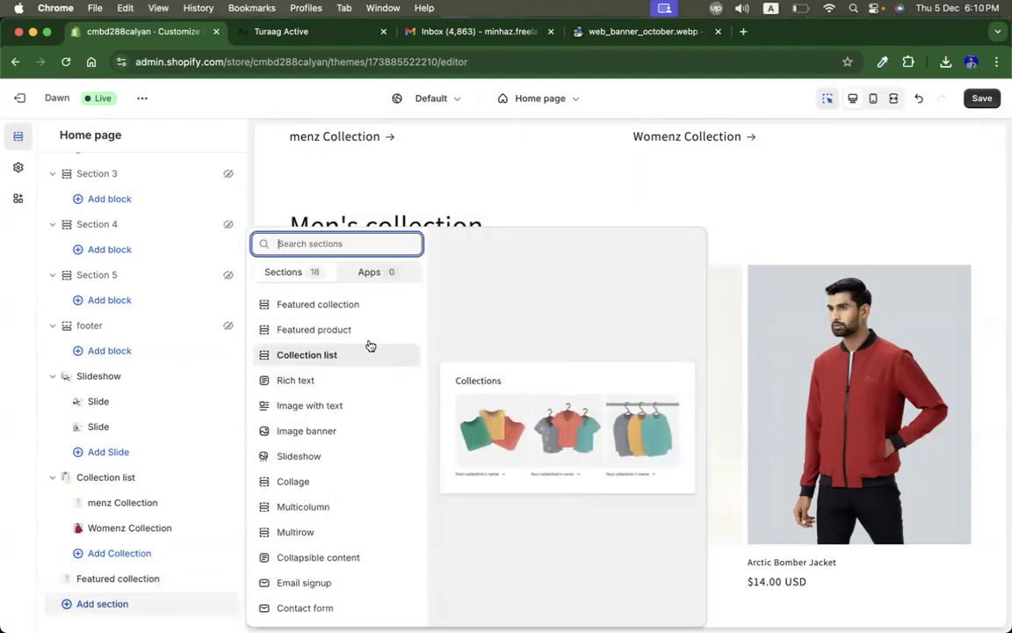
{"action": "left_click", "coordinate": [360, 301]}
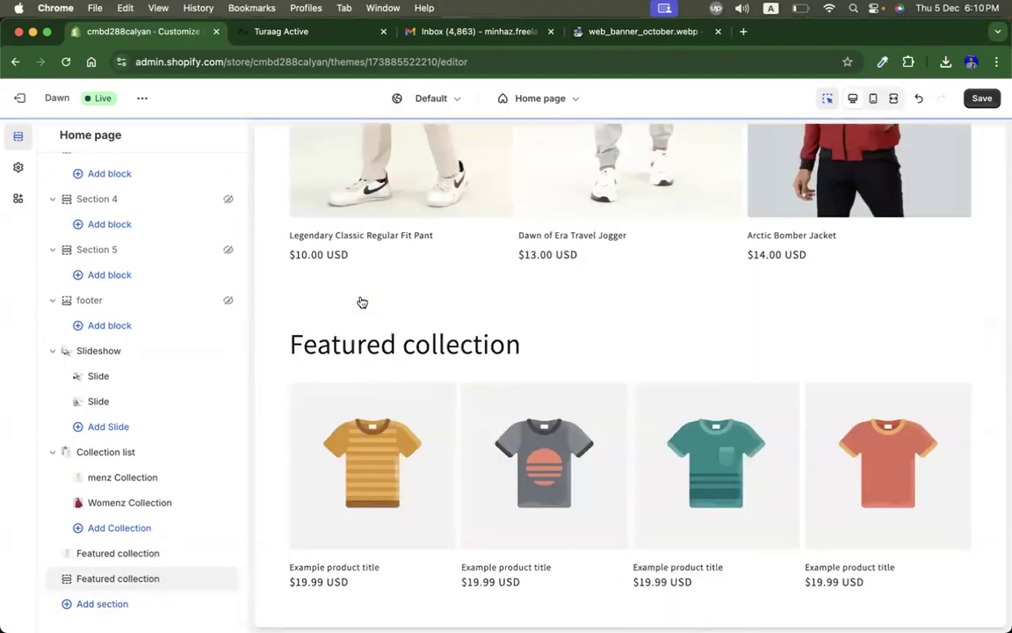
{"action": "left_click", "coordinate": [151, 578]}
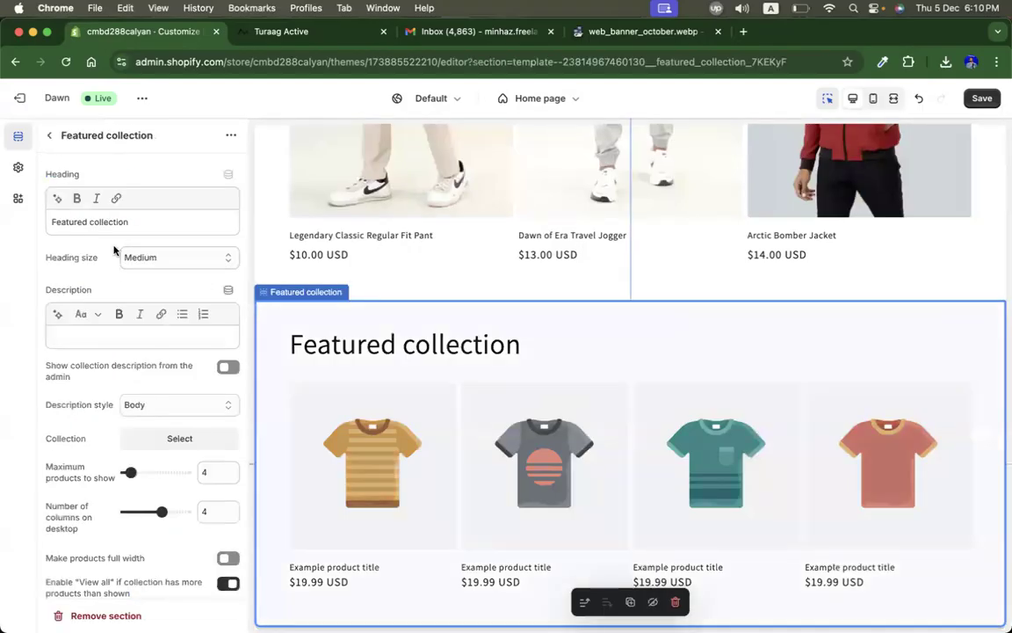
Step: Set the new section's heading to Women's collection
{"action": "double_click", "coordinate": [70, 222]}
{"action": "type", "text": "women's"}
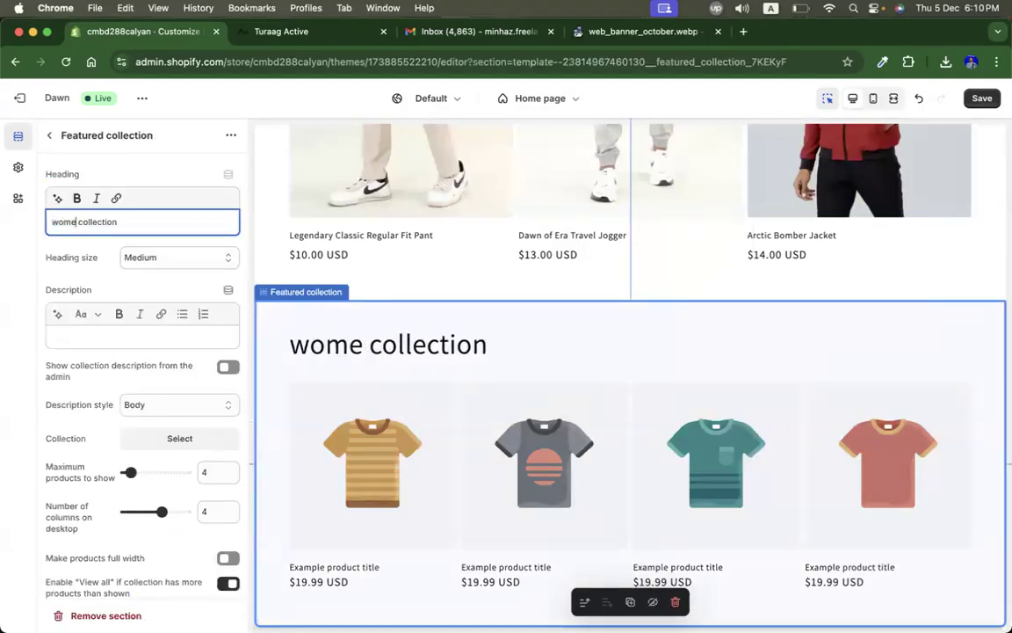
{"action": "left_click_drag", "start_coordinate": [52, 221], "coordinate": [58, 222]}
{"action": "type", "text": "W"}
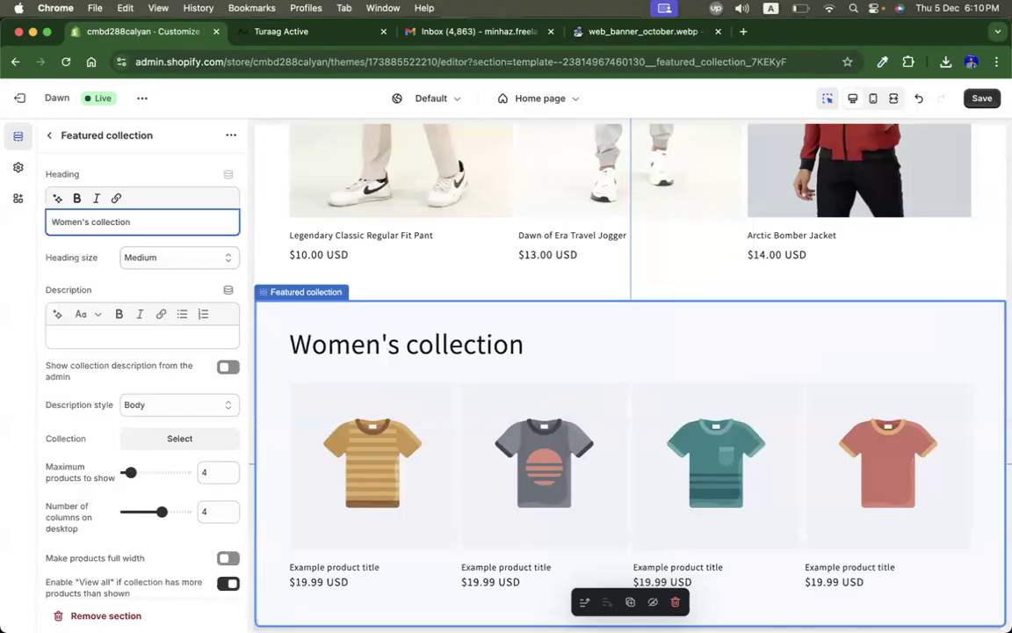
Step: Assign Womenz Collection to the new Women's collection featured section
{"action": "scroll", "coordinate": [187, 463], "scroll_direction": "down", "scroll_amount": 2}
{"action": "left_click", "coordinate": [154, 380]}
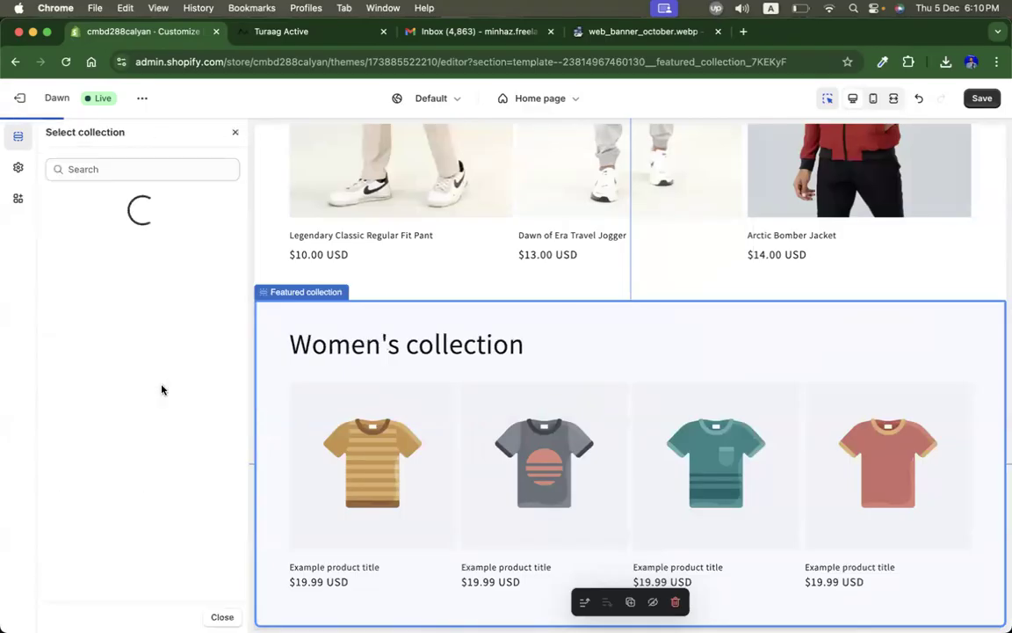
{"action": "left_click", "coordinate": [126, 331]}
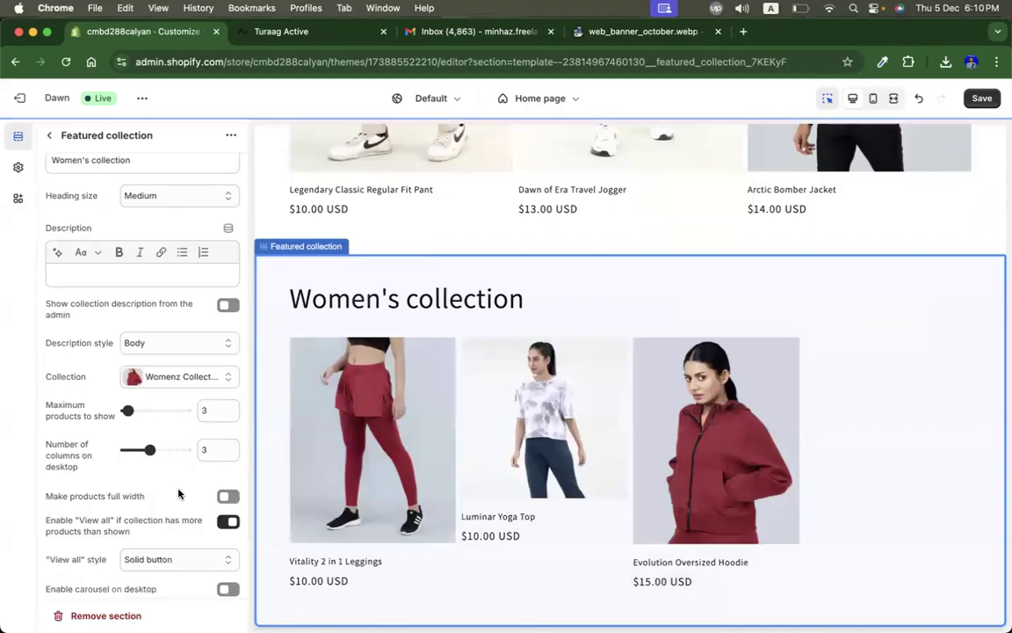
Step: Set the Women's collection product card image ratio to Portrait
{"action": "scroll", "coordinate": [175, 510], "scroll_direction": "down", "scroll_amount": 3}
{"action": "left_click", "coordinate": [177, 376]}
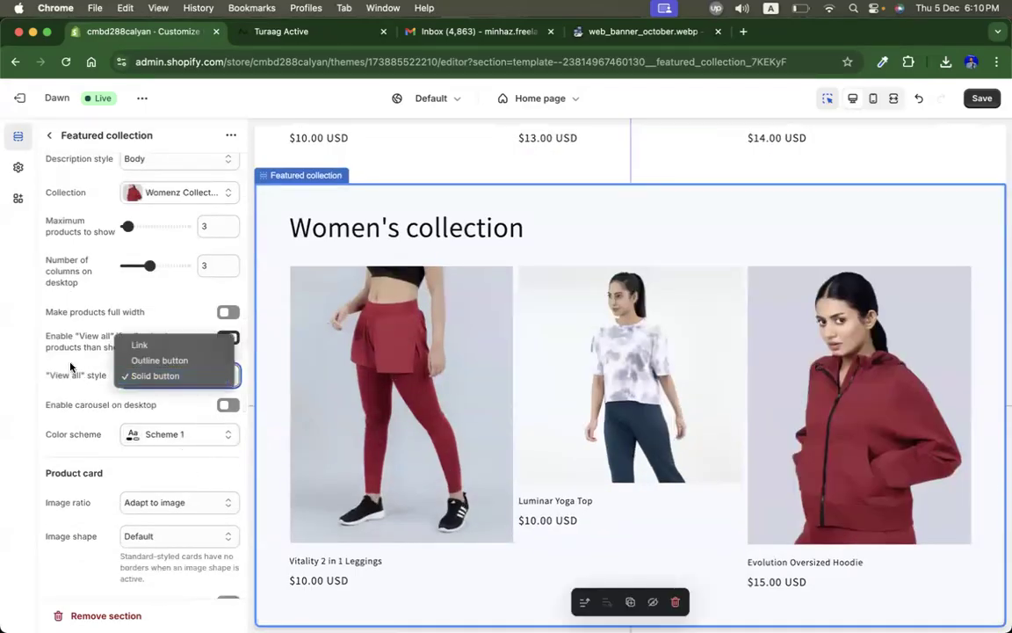
{"action": "left_click", "coordinate": [178, 376]}
{"action": "scroll", "coordinate": [176, 440], "scroll_direction": "down", "scroll_amount": 2}
{"action": "left_click", "coordinate": [163, 415]}
{"action": "left_click", "coordinate": [145, 431]}
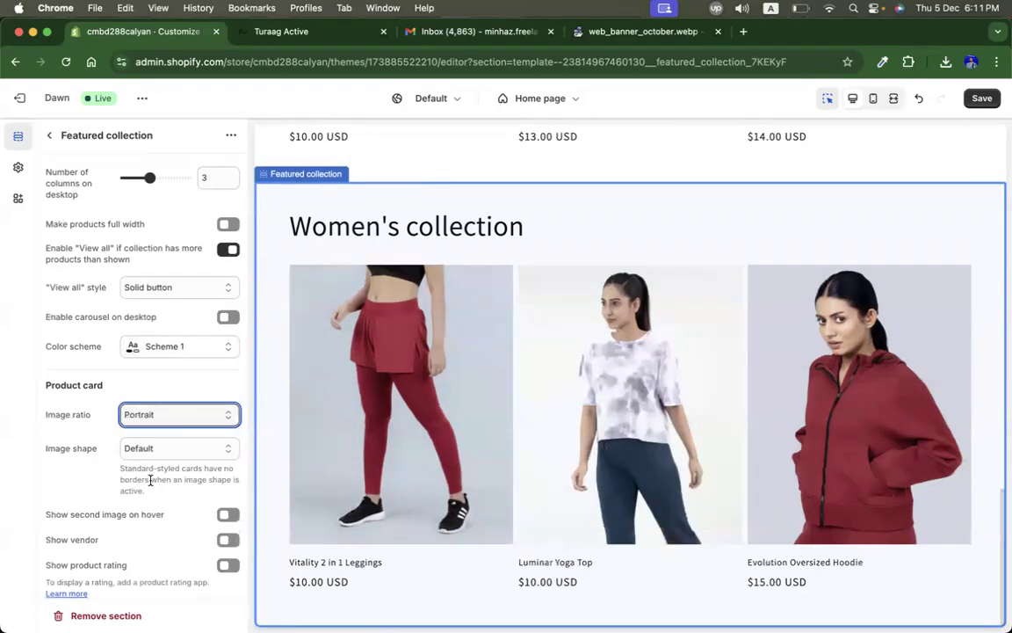
Step: Preview the men's and women's collection sections in mobile view, then return to desktop view
{"action": "left_click", "coordinate": [874, 99]}
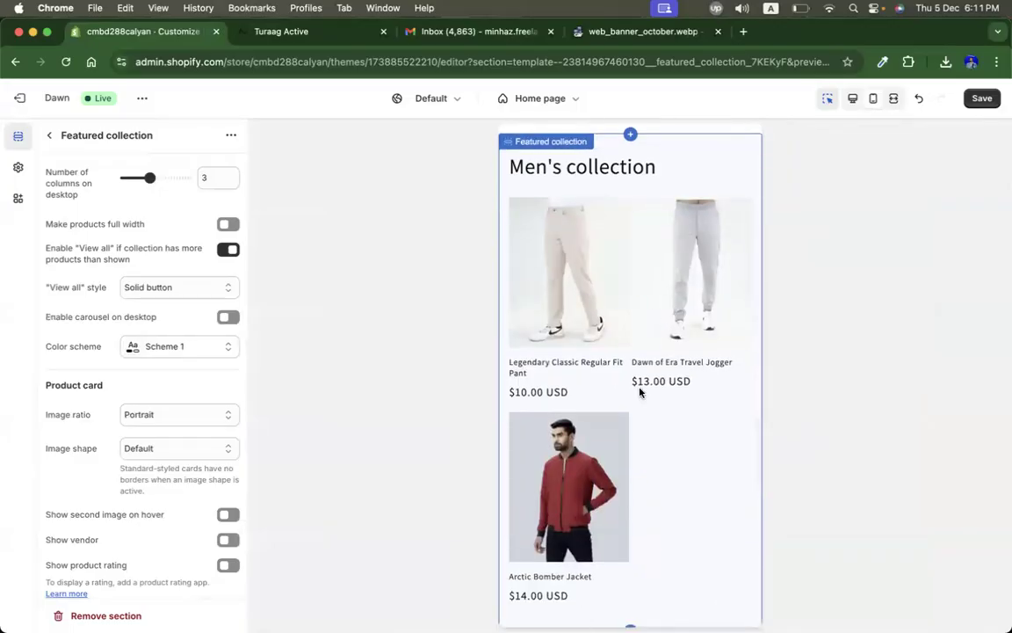
{"action": "scroll", "coordinate": [641, 393], "scroll_direction": "down", "scroll_amount": 6}
{"action": "scroll", "coordinate": [611, 361], "scroll_direction": "up", "scroll_amount": 4}
{"action": "scroll", "coordinate": [622, 372], "scroll_direction": "down", "scroll_amount": 4}
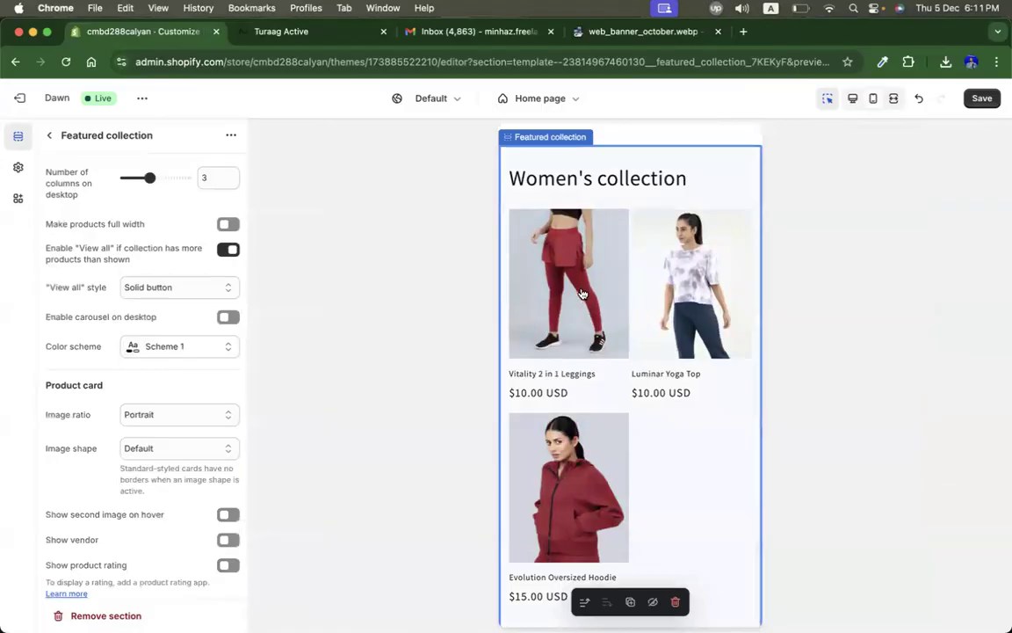
{"action": "left_click", "coordinate": [851, 102]}
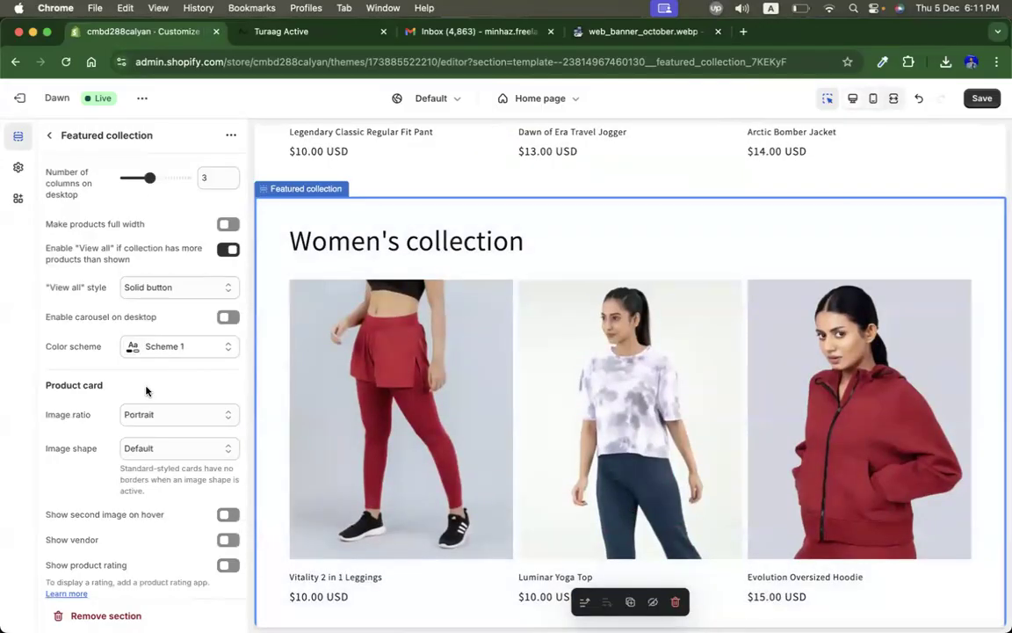
Step: Review the Women's collection section settings, including the color scheme options
{"action": "scroll", "coordinate": [146, 390], "scroll_direction": "up", "scroll_amount": 5}
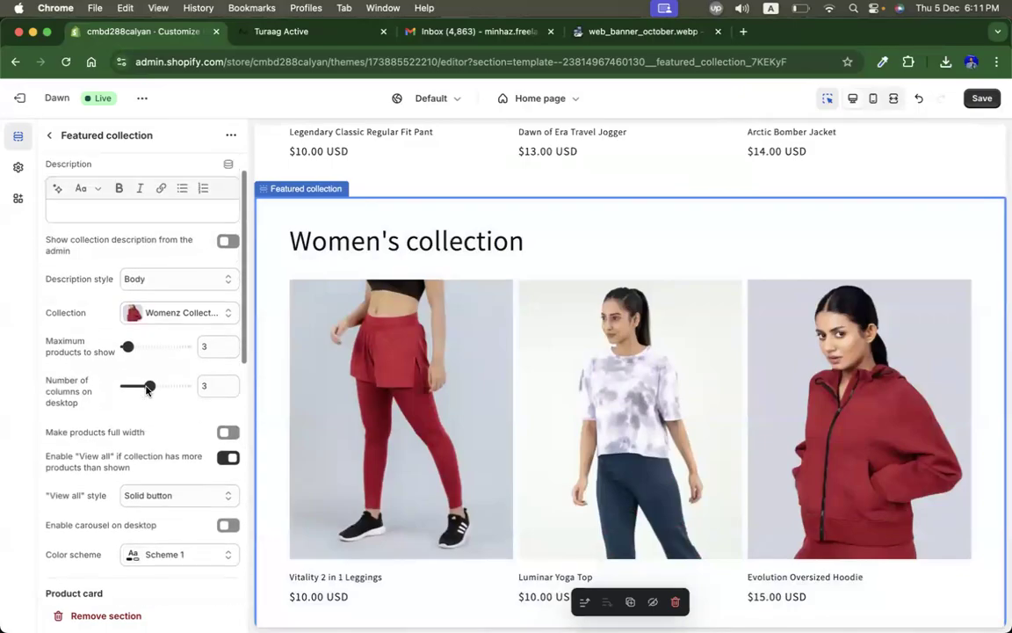
{"action": "scroll", "coordinate": [166, 338], "scroll_direction": "up", "scroll_amount": 3}
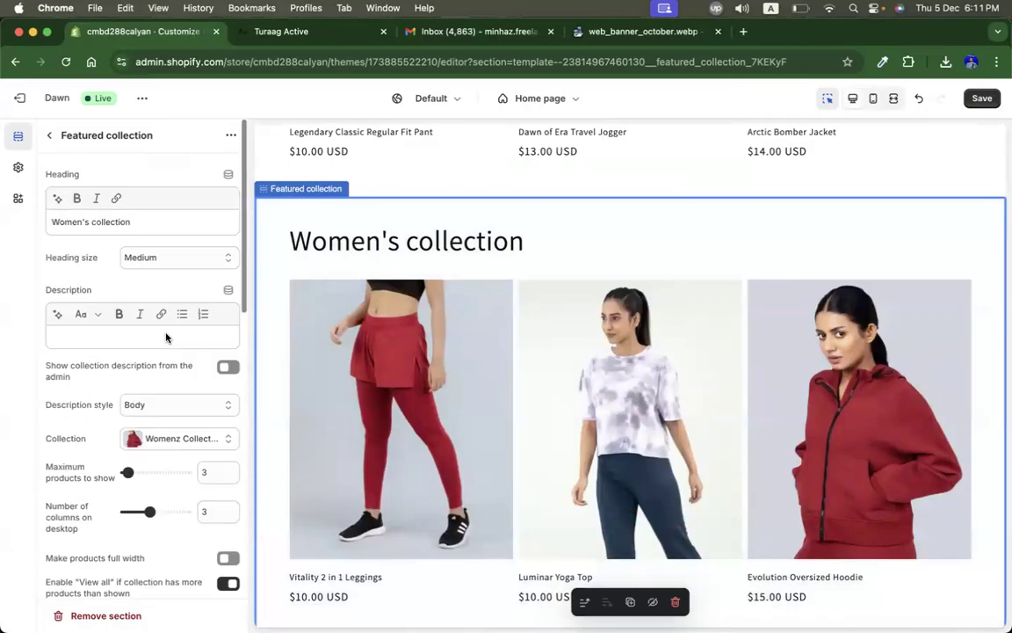
{"action": "scroll", "coordinate": [166, 337], "scroll_direction": "down", "scroll_amount": 3}
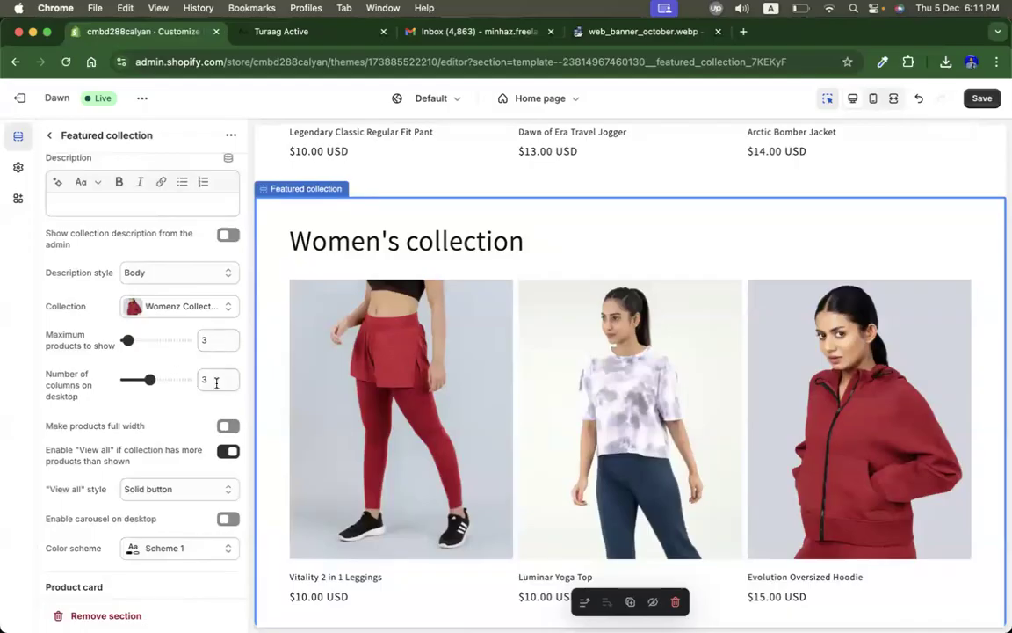
{"action": "scroll", "coordinate": [146, 428], "scroll_direction": "down", "scroll_amount": 3}
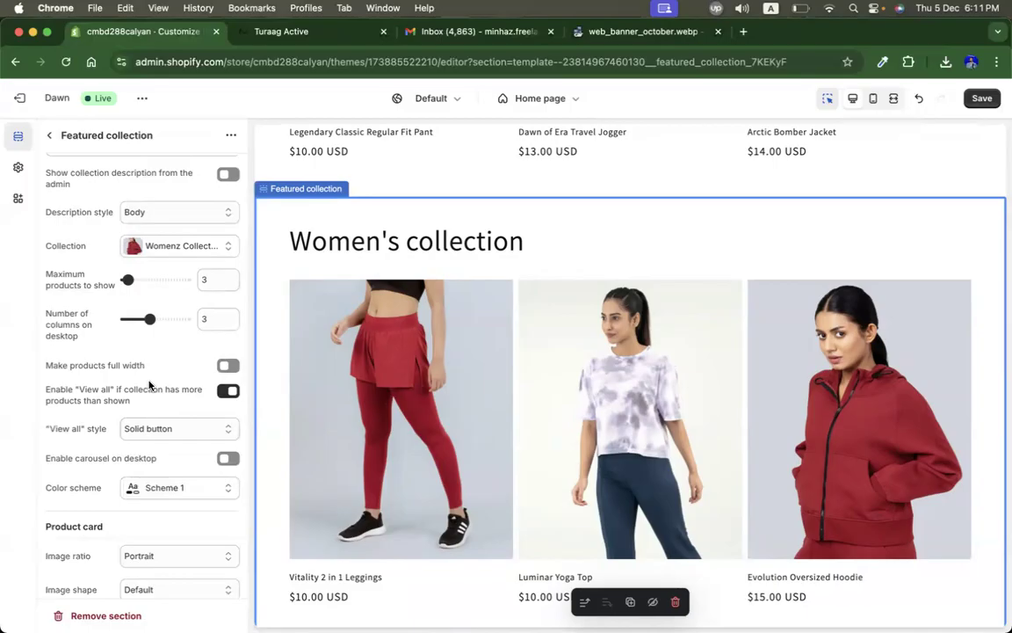
{"action": "scroll", "coordinate": [149, 384], "scroll_direction": "down", "scroll_amount": 5}
{"action": "left_click", "coordinate": [151, 388]}
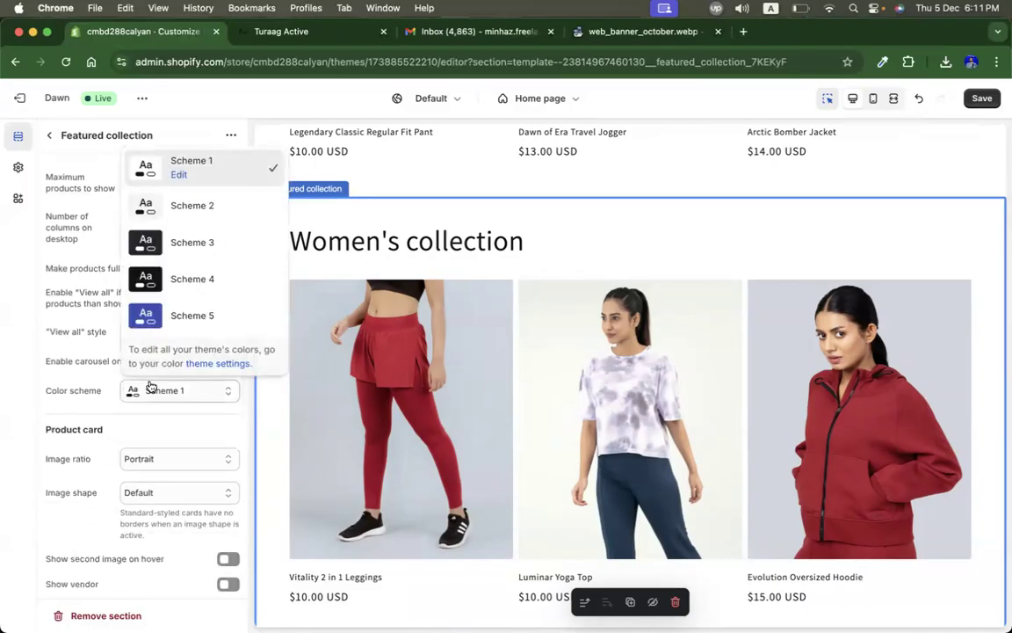
{"action": "left_click", "coordinate": [58, 415]}
{"action": "scroll", "coordinate": [58, 416], "scroll_direction": "down", "scroll_amount": 5}
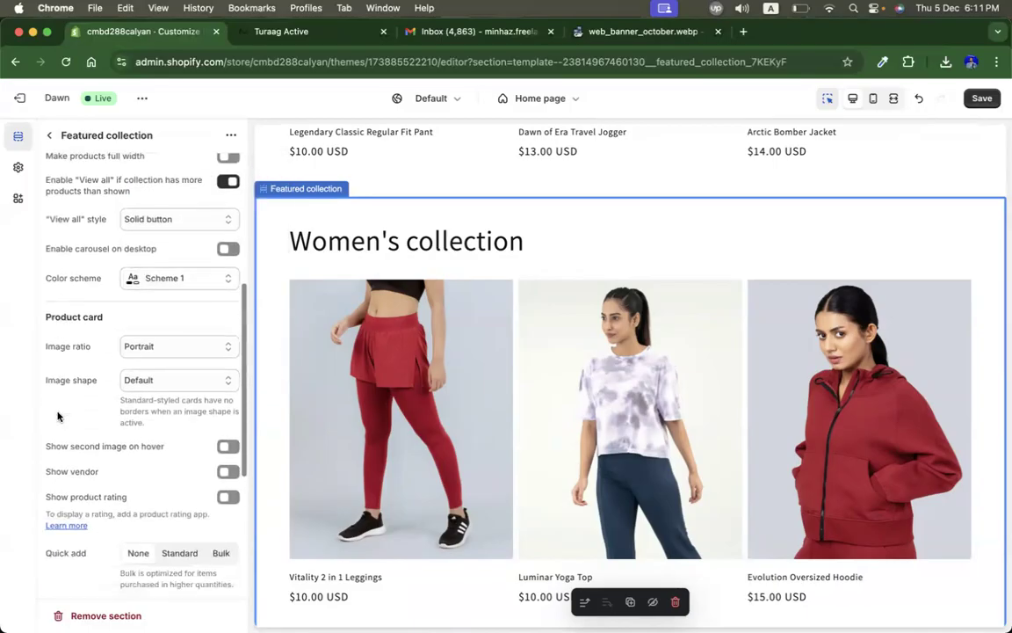
{"action": "scroll", "coordinate": [58, 416], "scroll_direction": "down", "scroll_amount": 8}
{"action": "scroll", "coordinate": [75, 388], "scroll_direction": "down", "scroll_amount": 4}
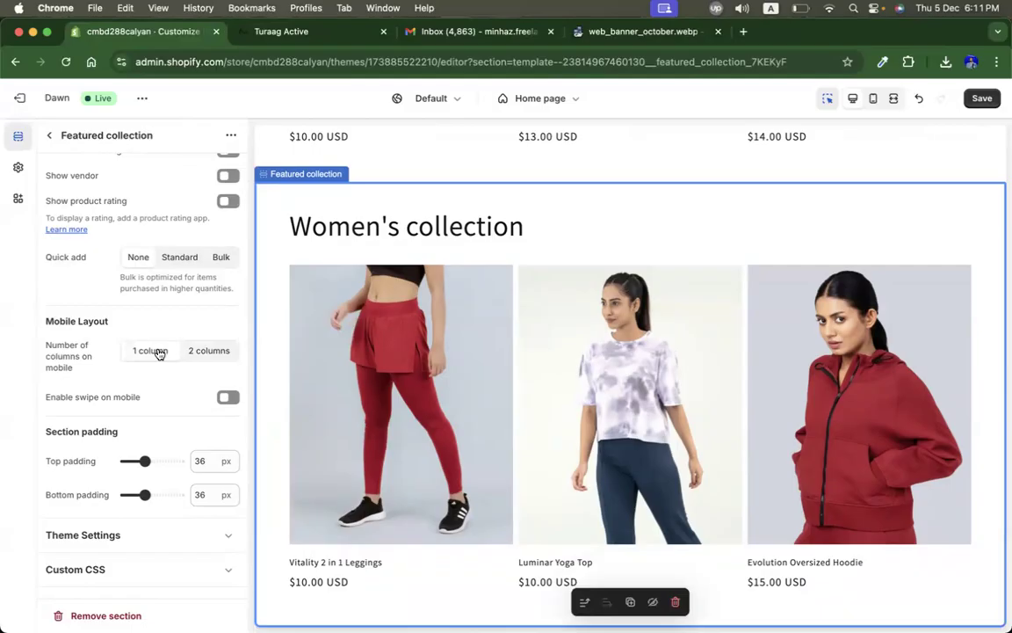
Step: Check the Women's collection in mobile view and save the theme changes
{"action": "left_click", "coordinate": [871, 99]}
{"action": "scroll", "coordinate": [644, 351], "scroll_direction": "down", "scroll_amount": 10}
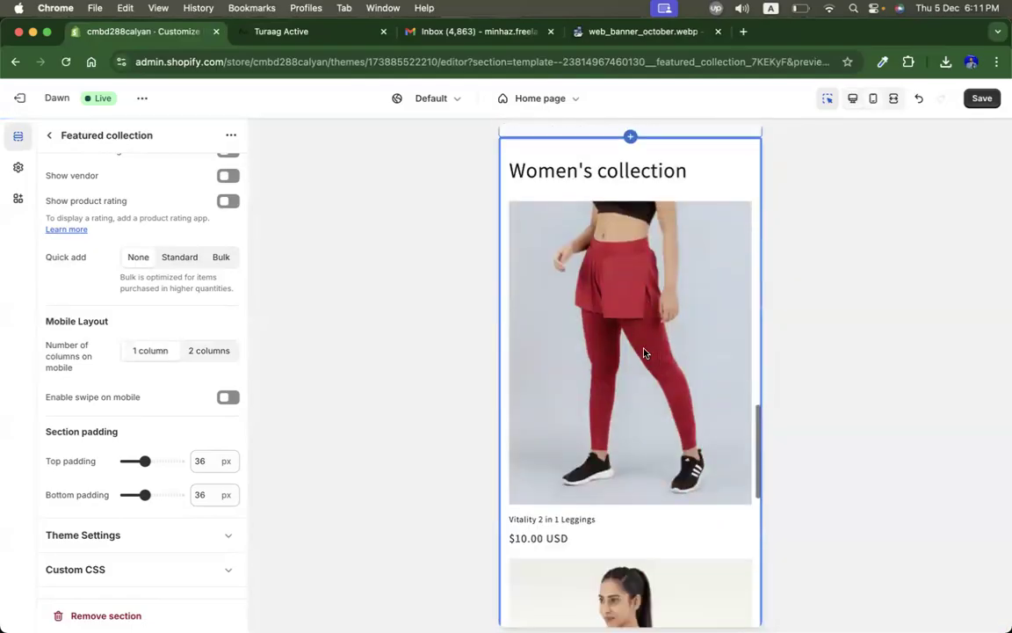
{"action": "scroll", "coordinate": [644, 353], "scroll_direction": "down", "scroll_amount": 5}
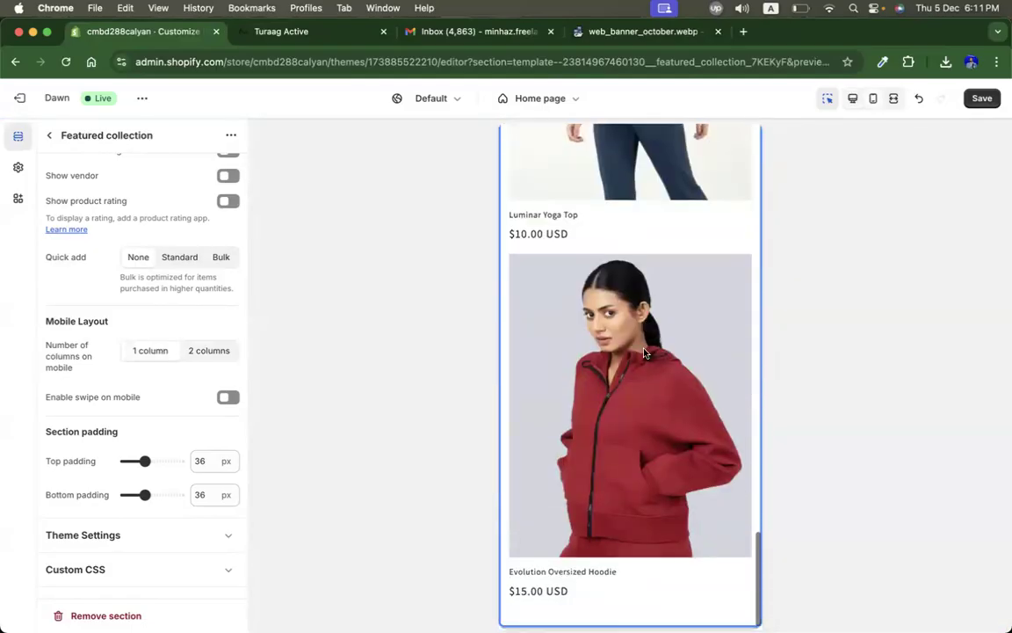
{"action": "scroll", "coordinate": [644, 353], "scroll_direction": "up", "scroll_amount": 7}
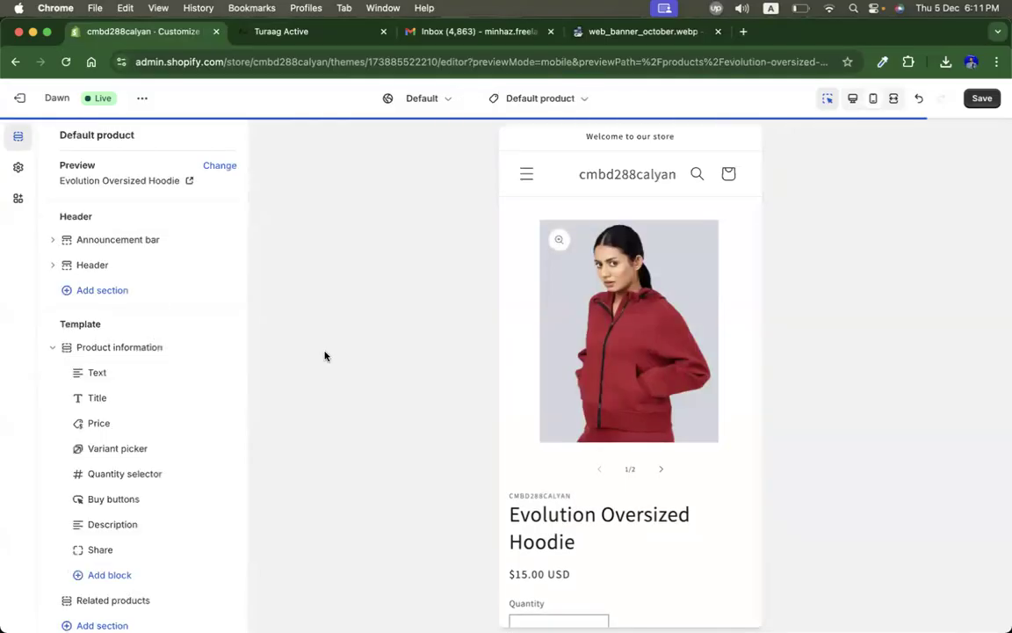
{"action": "left_click", "coordinate": [975, 103]}
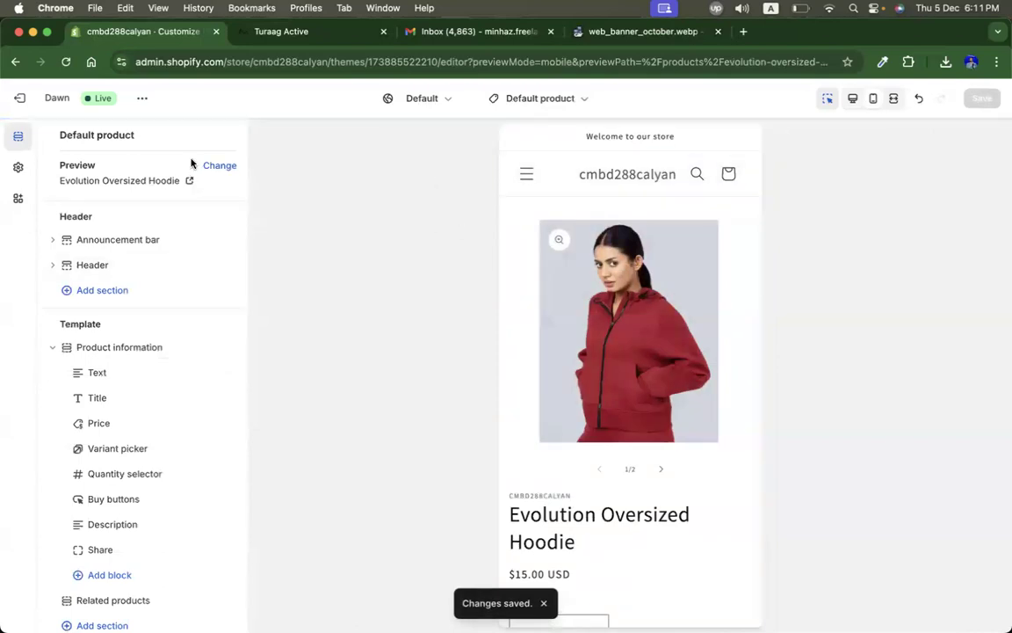
Step: Exit the editor, reopen Dawn customization, and review the home page in desktop view
{"action": "left_click", "coordinate": [18, 99]}
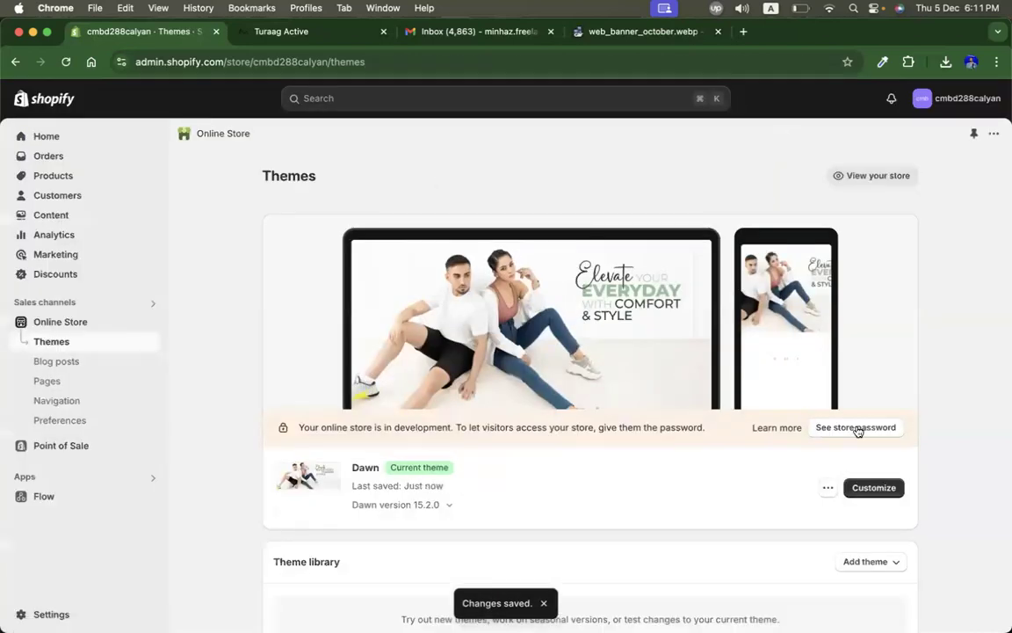
{"action": "left_click", "coordinate": [875, 488]}
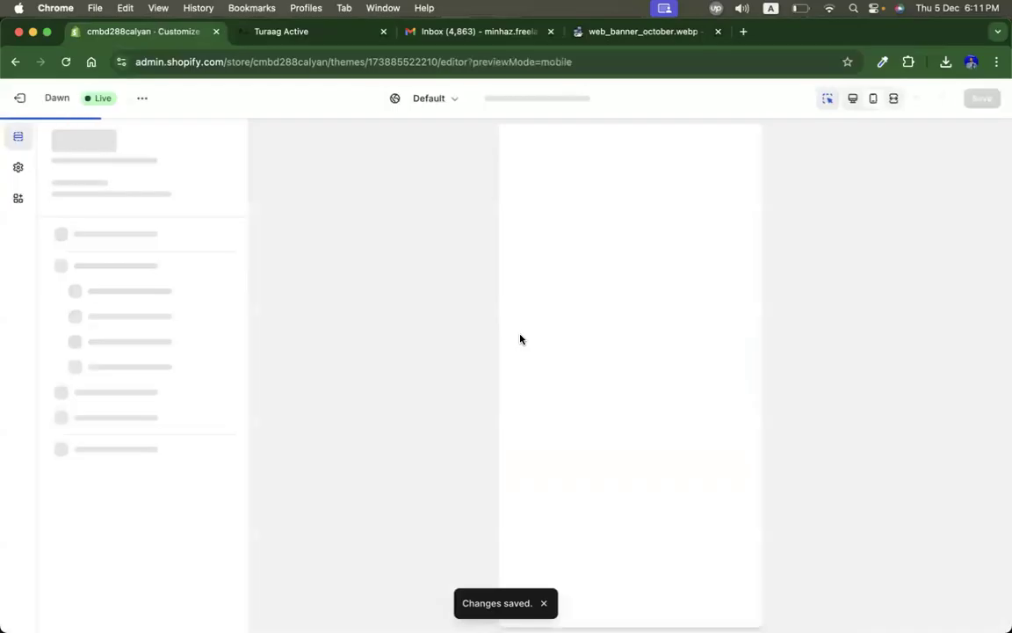
{"action": "left_click", "coordinate": [851, 99]}
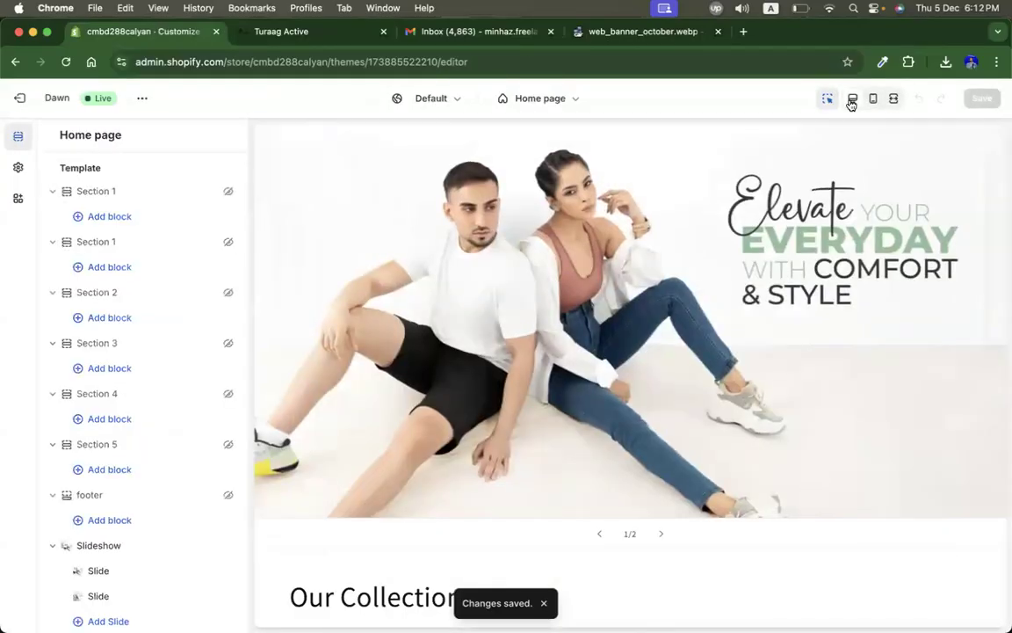
{"action": "scroll", "coordinate": [525, 360], "scroll_direction": "down", "scroll_amount": 5}
{"action": "scroll", "coordinate": [525, 360], "scroll_direction": "down", "scroll_amount": 6}
{"action": "scroll", "coordinate": [526, 360], "scroll_direction": "up", "scroll_amount": 7}
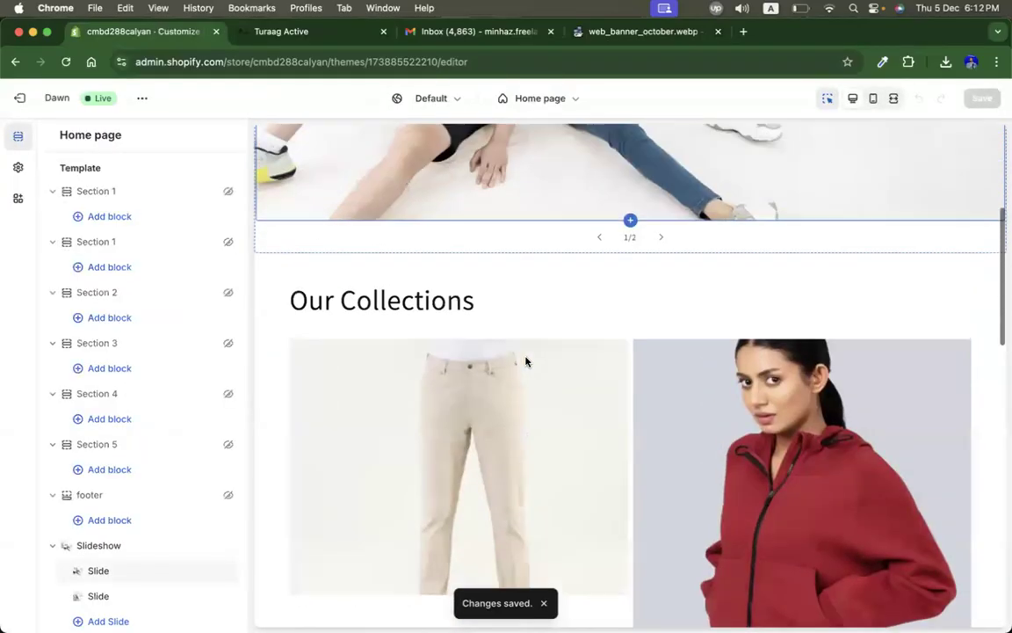
{"action": "scroll", "coordinate": [525, 361], "scroll_direction": "down", "scroll_amount": 6}
{"action": "scroll", "coordinate": [525, 360], "scroll_direction": "down", "scroll_amount": 4}
{"action": "scroll", "coordinate": [525, 360], "scroll_direction": "up", "scroll_amount": 7}
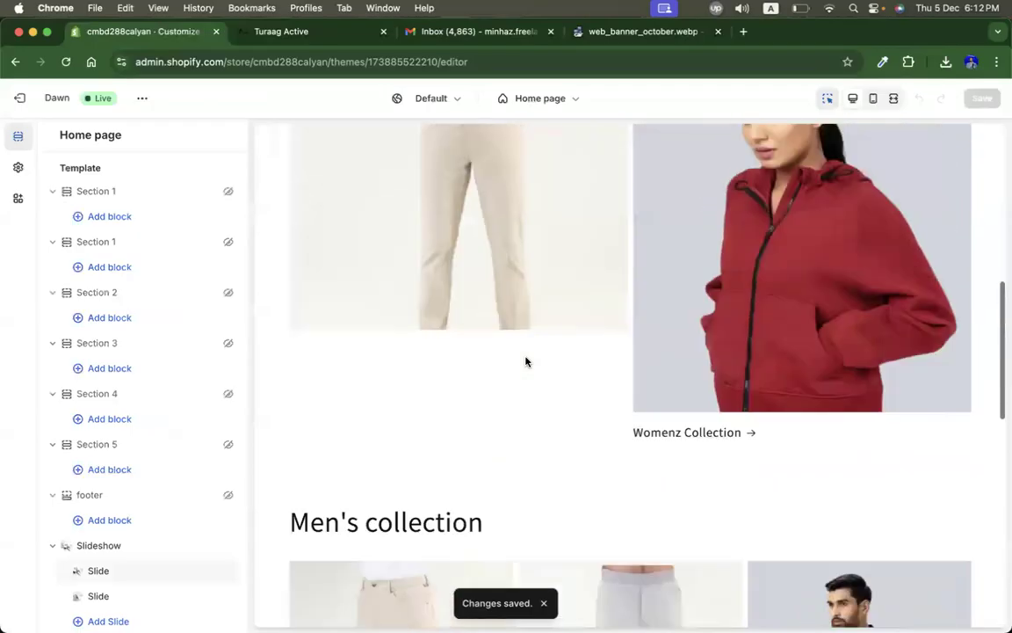
{"action": "scroll", "coordinate": [526, 360], "scroll_direction": "down", "scroll_amount": 2}
{"action": "scroll", "coordinate": [119, 536], "scroll_direction": "down", "scroll_amount": 4}
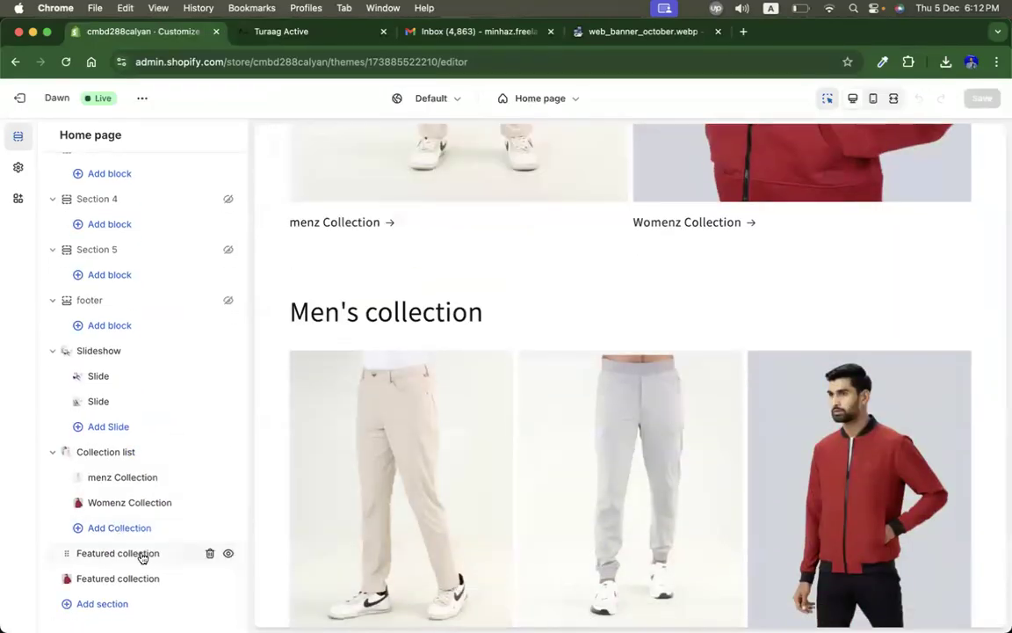
Step: Review the Men's collection section settings, then switch to the Turaag Active site tab
{"action": "left_click", "coordinate": [117, 553]}
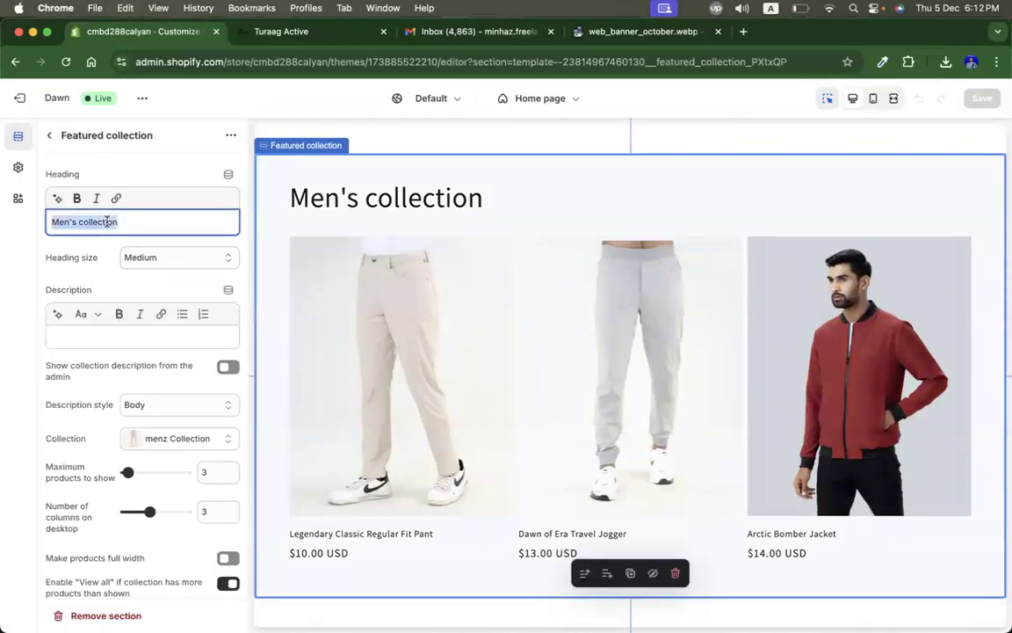
{"action": "scroll", "coordinate": [106, 221], "scroll_direction": "down", "scroll_amount": 3}
{"action": "scroll", "coordinate": [106, 222], "scroll_direction": "down", "scroll_amount": 10}
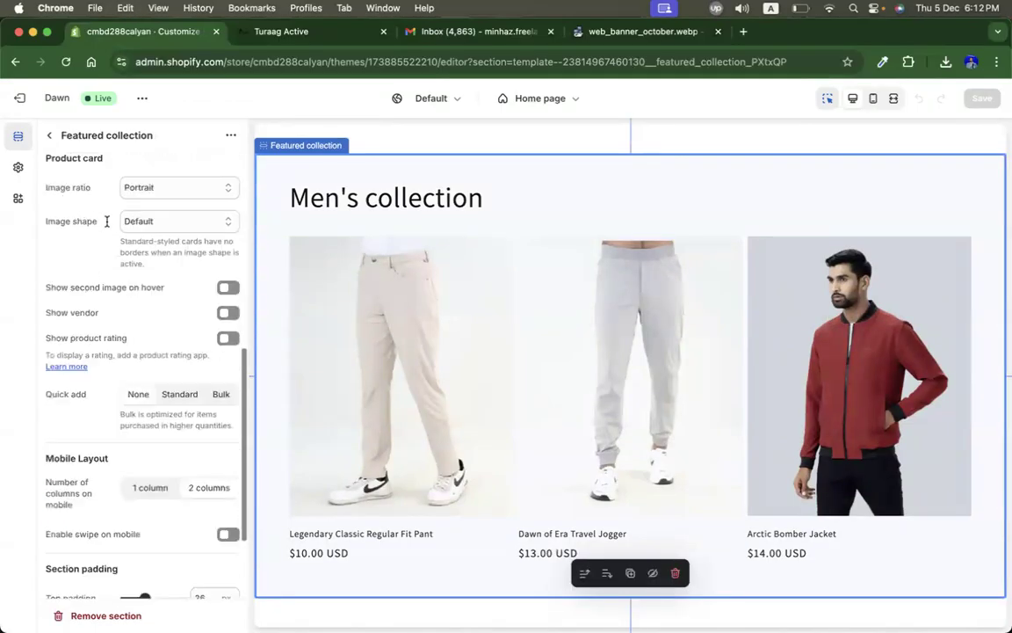
{"action": "scroll", "coordinate": [107, 255], "scroll_direction": "up", "scroll_amount": 8}
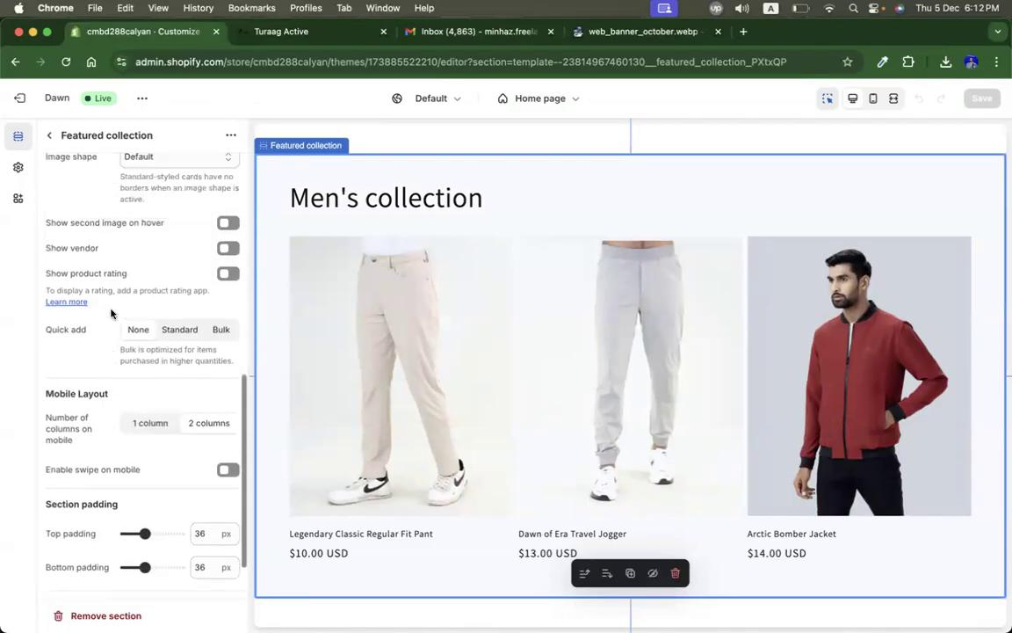
{"action": "scroll", "coordinate": [111, 312], "scroll_direction": "up", "scroll_amount": 5}
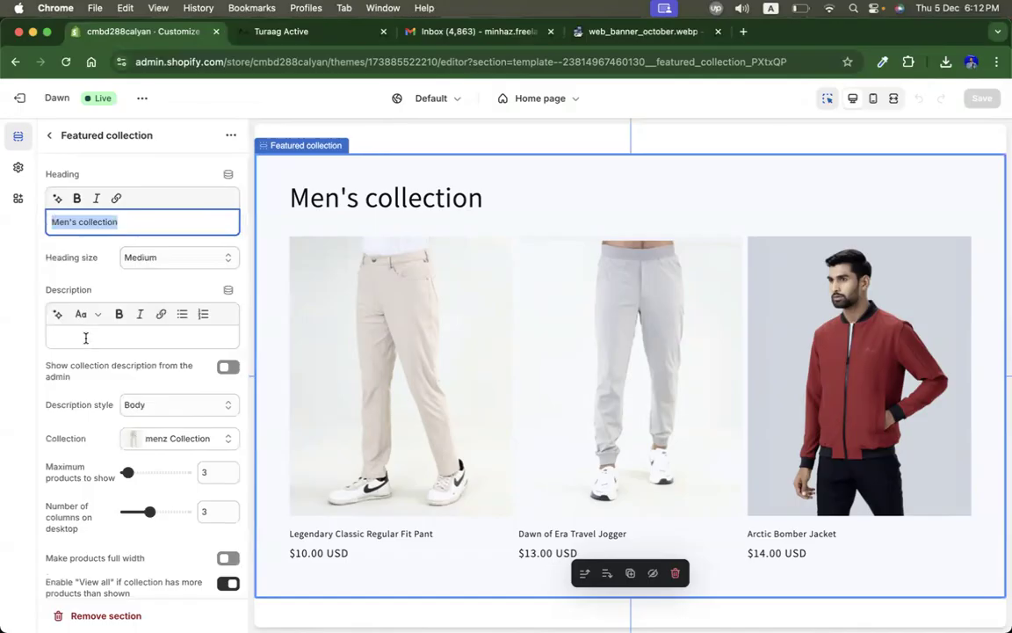
{"action": "left_click", "coordinate": [87, 337]}
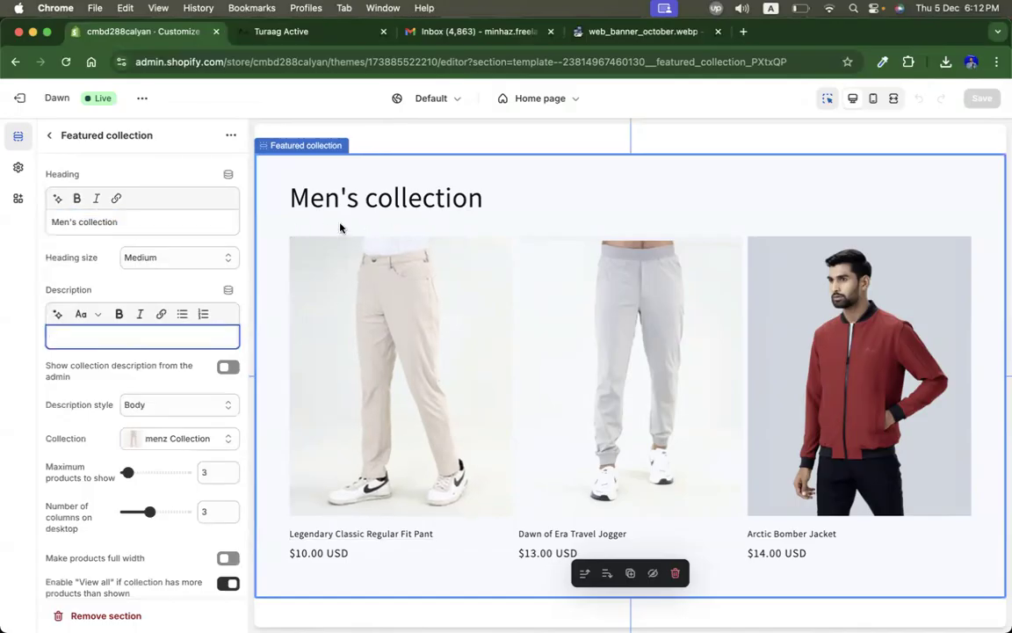
{"action": "left_click", "coordinate": [313, 35]}
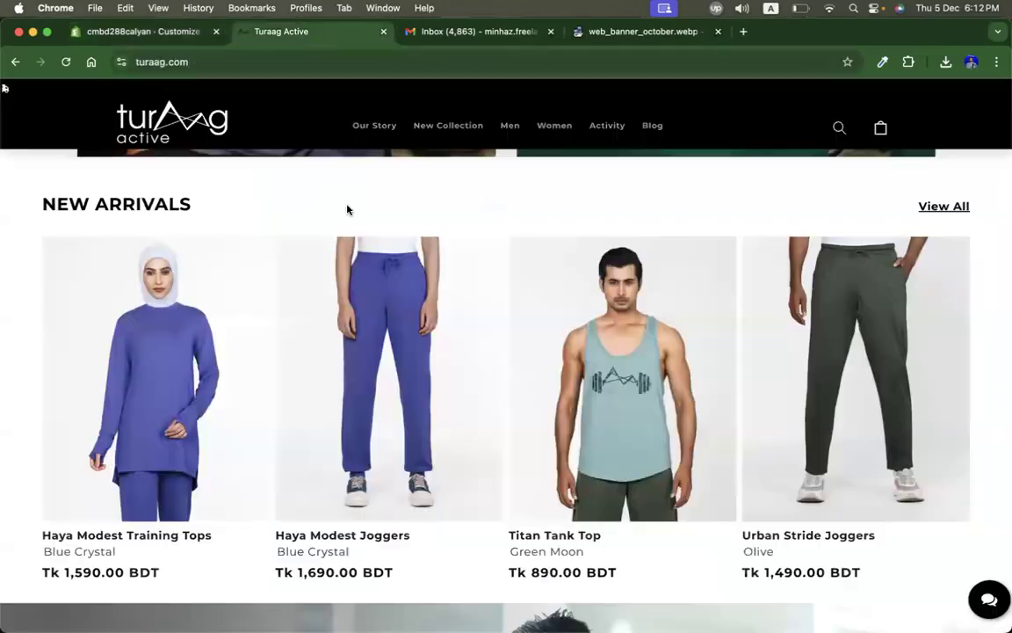
Step: Browse the live Turaag Active home page's new arrivals and banner sections
{"action": "scroll", "coordinate": [402, 290], "scroll_direction": "up", "scroll_amount": 5}
{"action": "scroll", "coordinate": [403, 290], "scroll_direction": "up", "scroll_amount": 4}
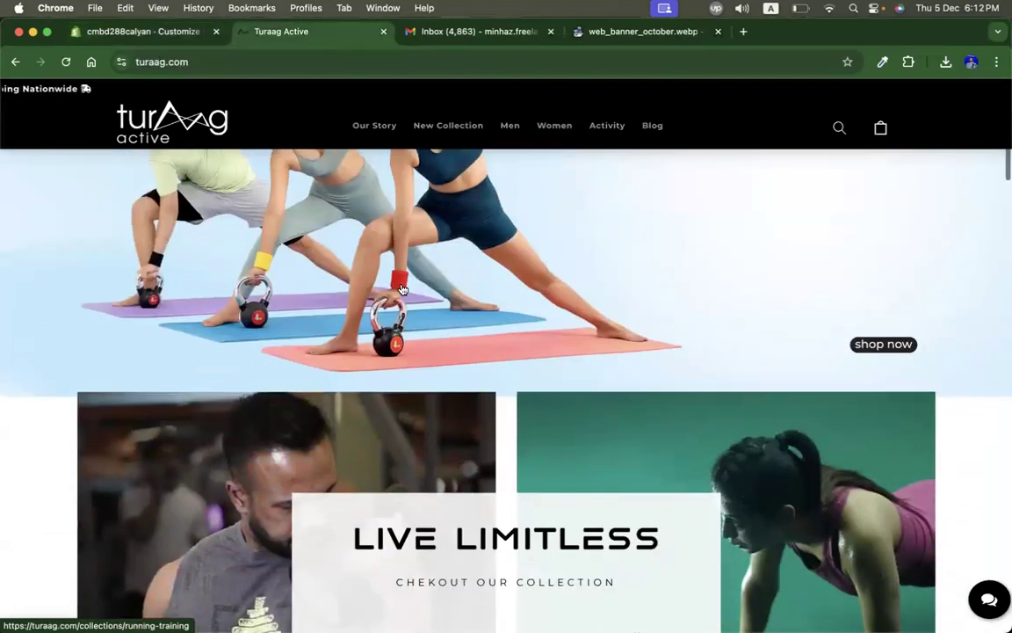
{"action": "scroll", "coordinate": [402, 290], "scroll_direction": "down", "scroll_amount": 13}
{"action": "scroll", "coordinate": [402, 289], "scroll_direction": "down", "scroll_amount": 3}
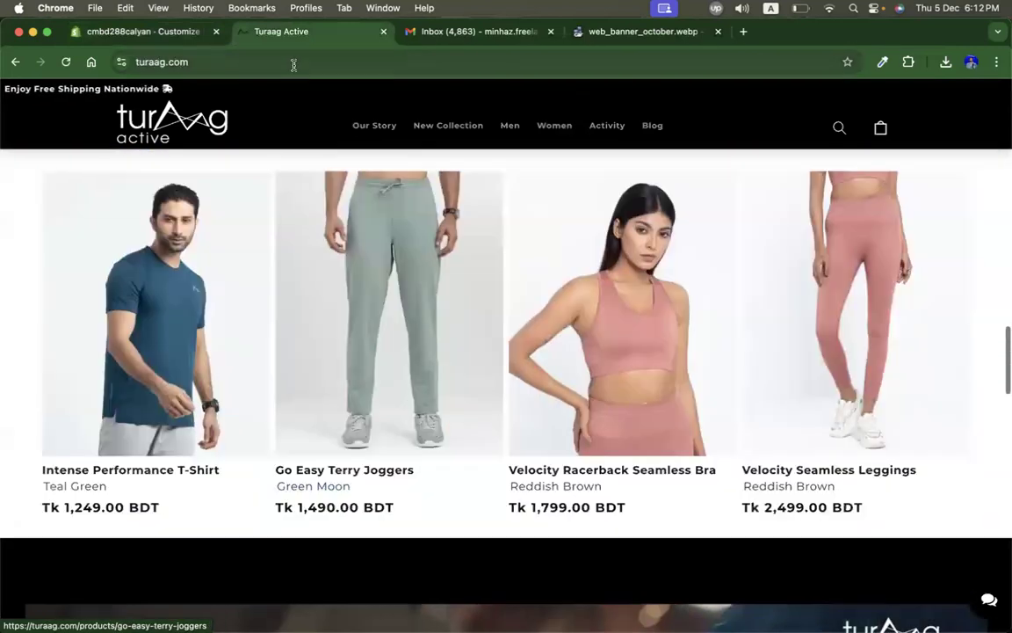
Step: Return to the theme editor, review the Men's collection product card and mobile layout settings, and save the theme
{"action": "left_click", "coordinate": [156, 32]}
{"action": "scroll", "coordinate": [174, 492], "scroll_direction": "down", "scroll_amount": 6}
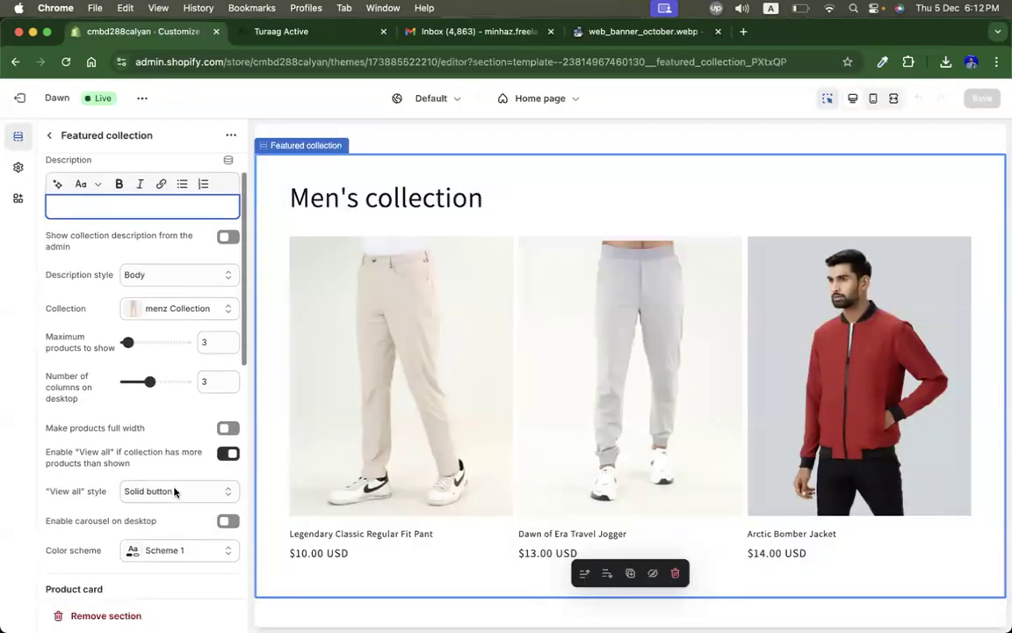
{"action": "scroll", "coordinate": [226, 512], "scroll_direction": "down", "scroll_amount": 5}
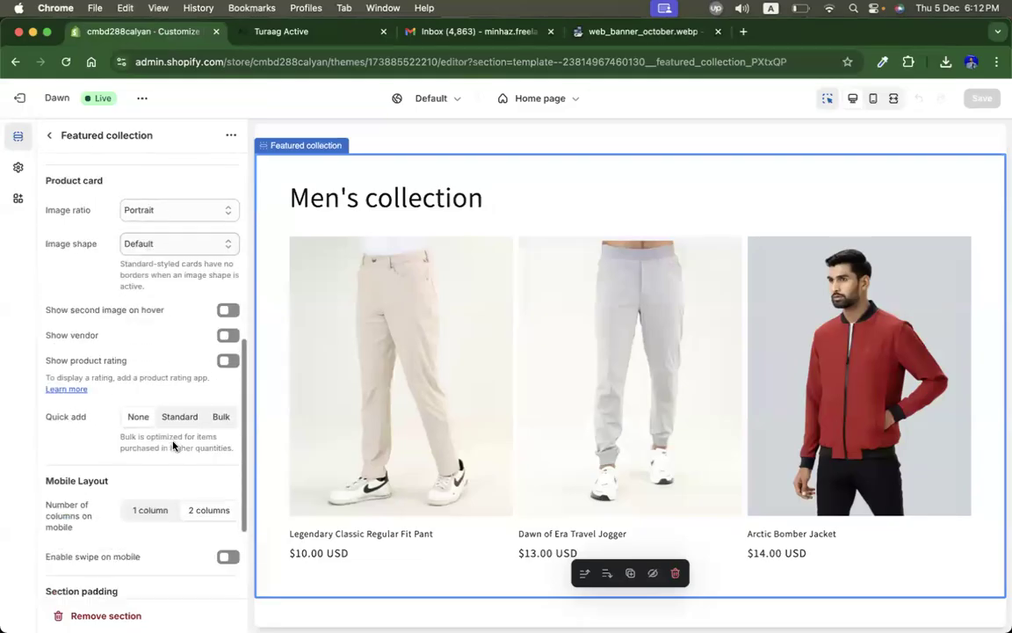
{"action": "scroll", "coordinate": [854, 169], "scroll_direction": "down", "scroll_amount": 1}
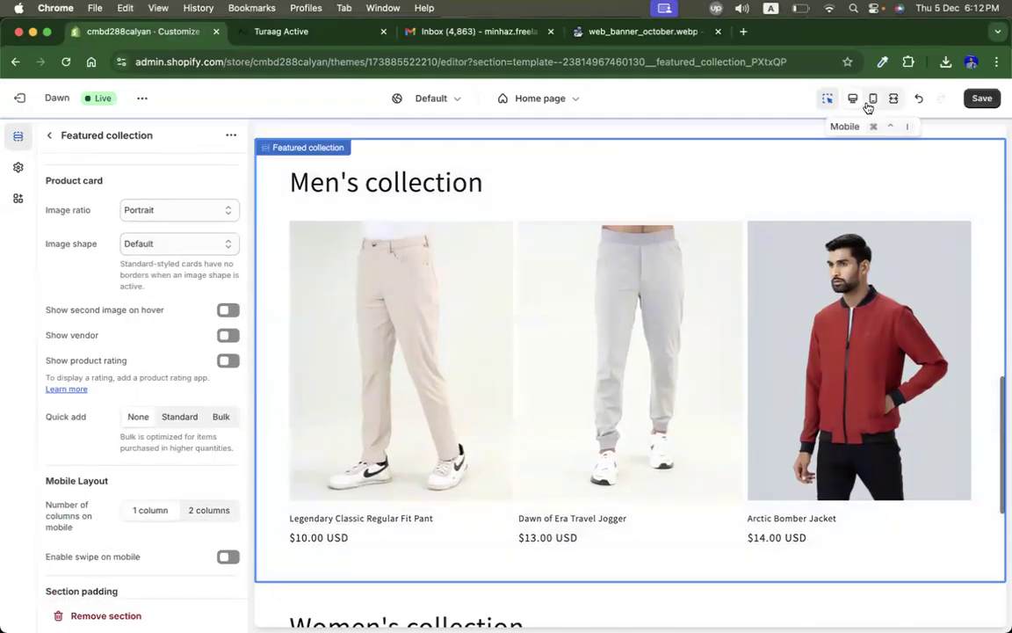
{"action": "left_click", "coordinate": [979, 99]}
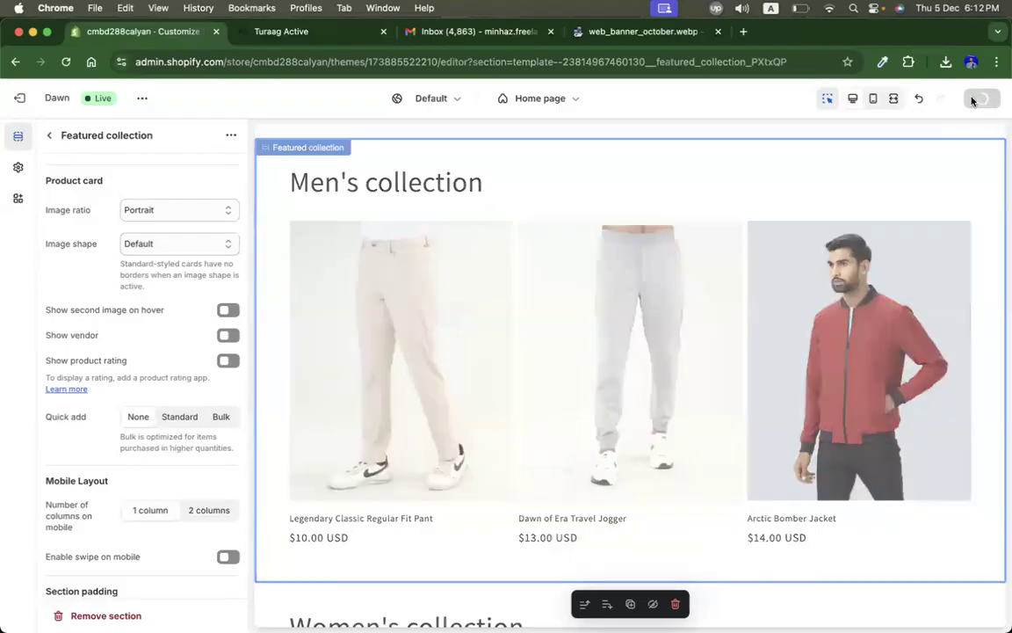
Step: Preview the home page's featured collections in mobile view and then in desktop view
{"action": "left_click", "coordinate": [874, 100]}
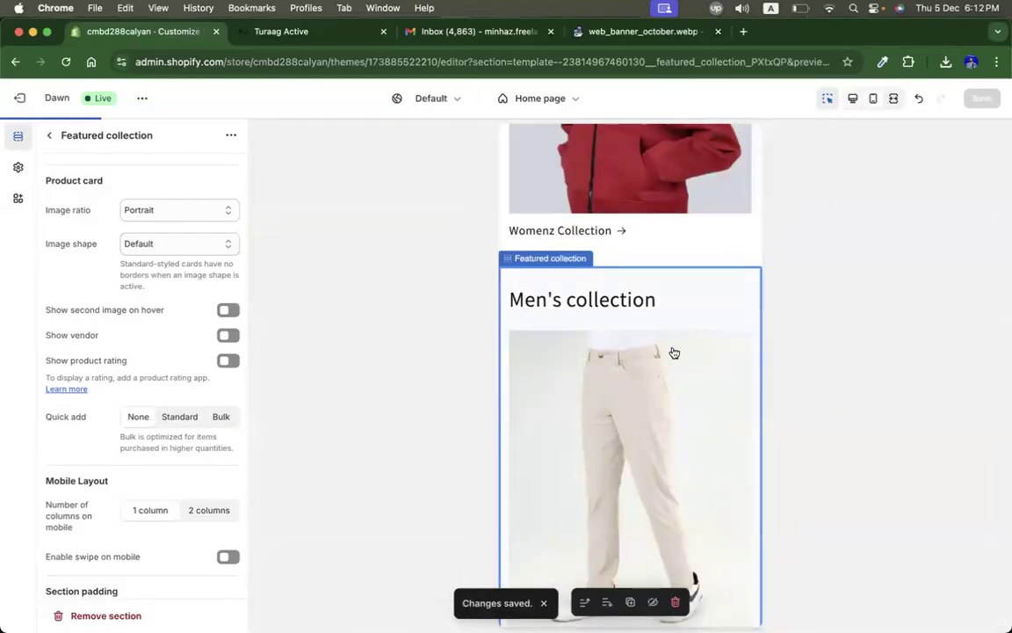
{"action": "scroll", "coordinate": [674, 353], "scroll_direction": "down", "scroll_amount": 6}
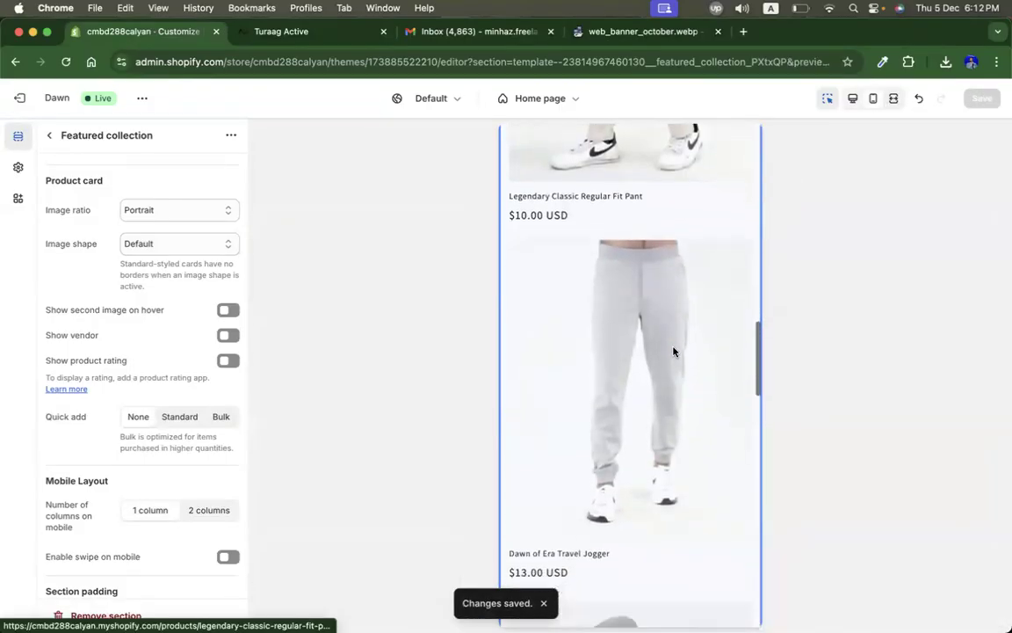
{"action": "scroll", "coordinate": [674, 353], "scroll_direction": "down", "scroll_amount": 10}
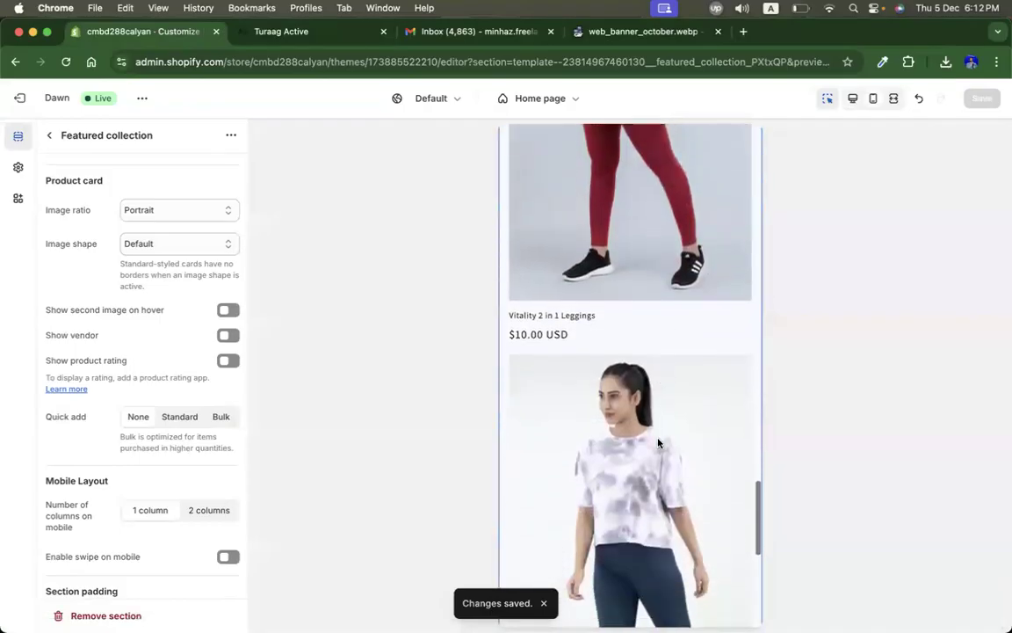
{"action": "scroll", "coordinate": [658, 442], "scroll_direction": "down", "scroll_amount": 5}
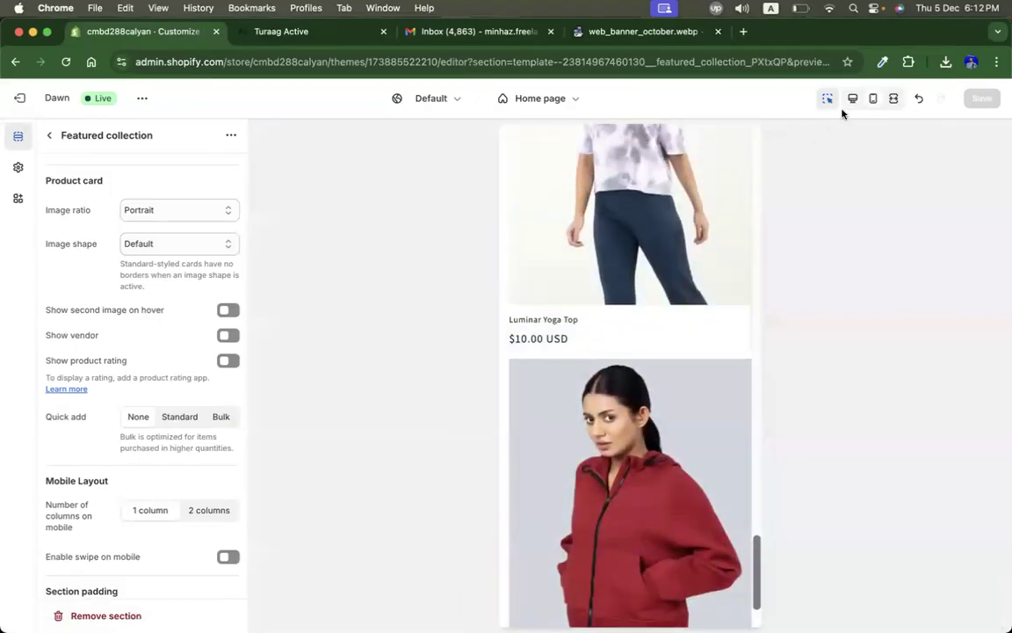
{"action": "left_click", "coordinate": [852, 98]}
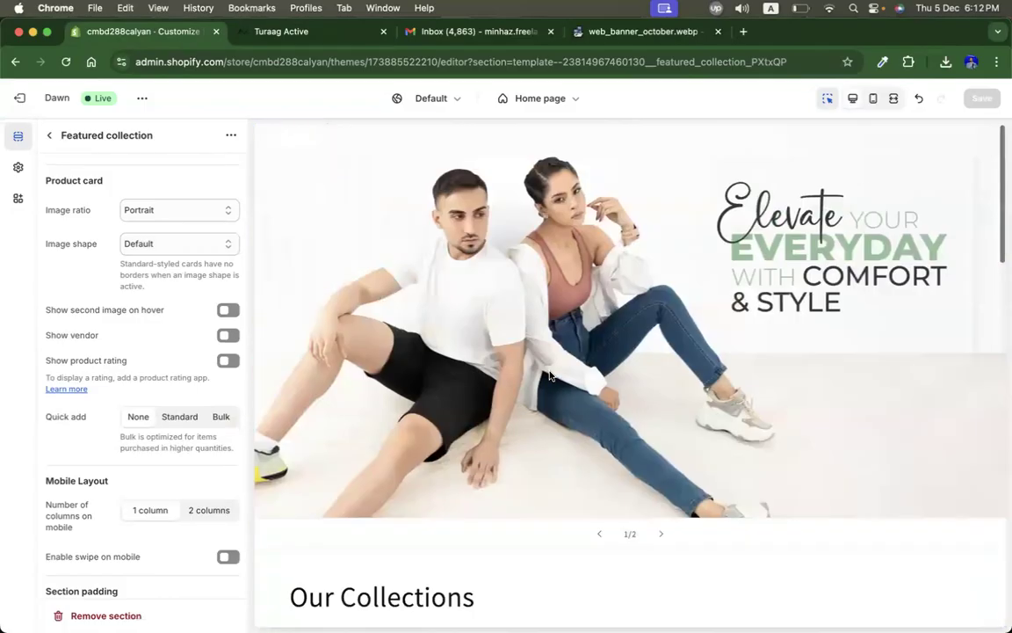
{"action": "scroll", "coordinate": [549, 376], "scroll_direction": "down", "scroll_amount": 10}
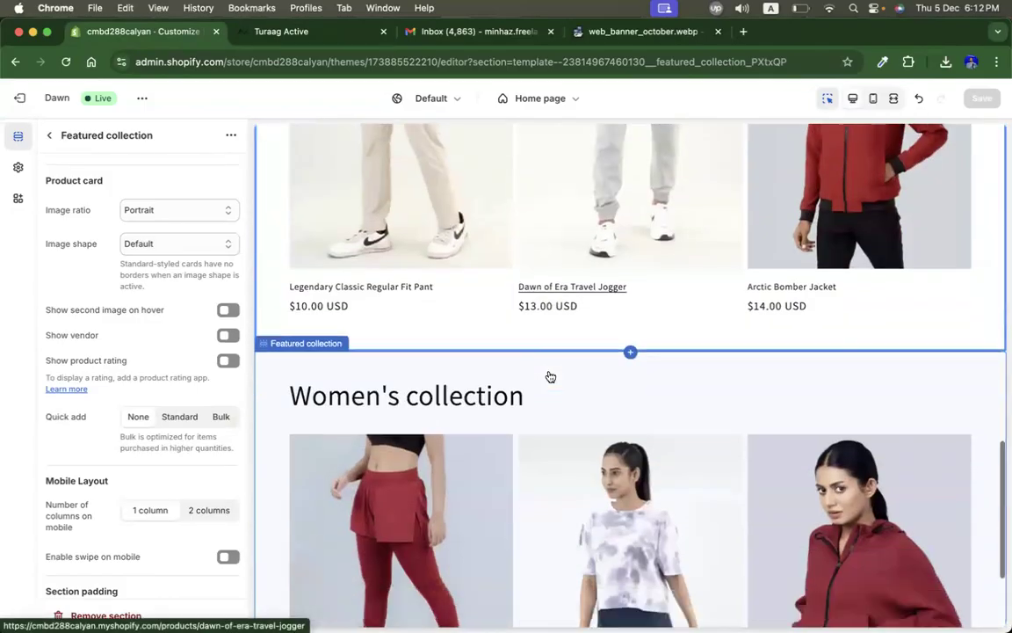
{"action": "scroll", "coordinate": [549, 376], "scroll_direction": "down", "scroll_amount": 2}
{"action": "scroll", "coordinate": [549, 376], "scroll_direction": "up", "scroll_amount": 12}
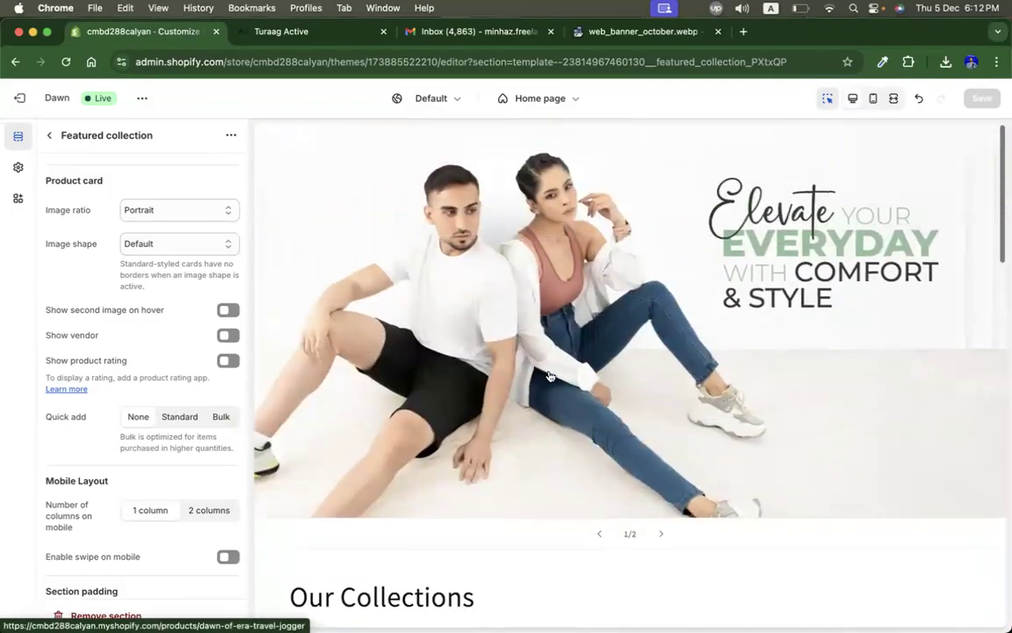
Step: Find the promo video on the live Turaag Active site and open it on YouTube
{"action": "left_click", "coordinate": [304, 31]}
{"action": "scroll", "coordinate": [395, 404], "scroll_direction": "down", "scroll_amount": 4}
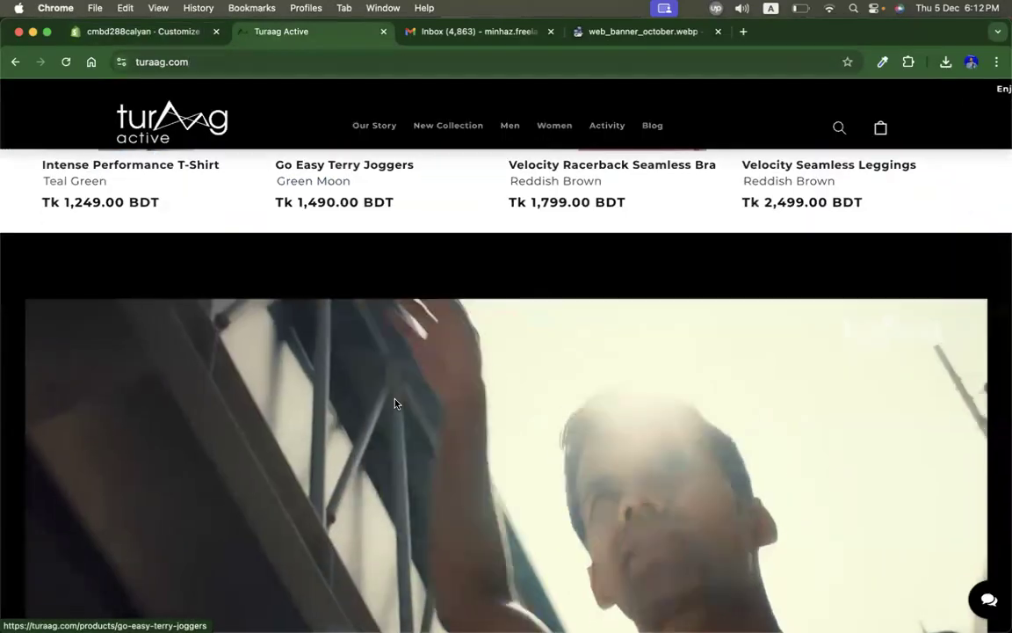
{"action": "scroll", "coordinate": [394, 404], "scroll_direction": "down", "scroll_amount": 4}
{"action": "scroll", "coordinate": [345, 381], "scroll_direction": "up", "scroll_amount": 2}
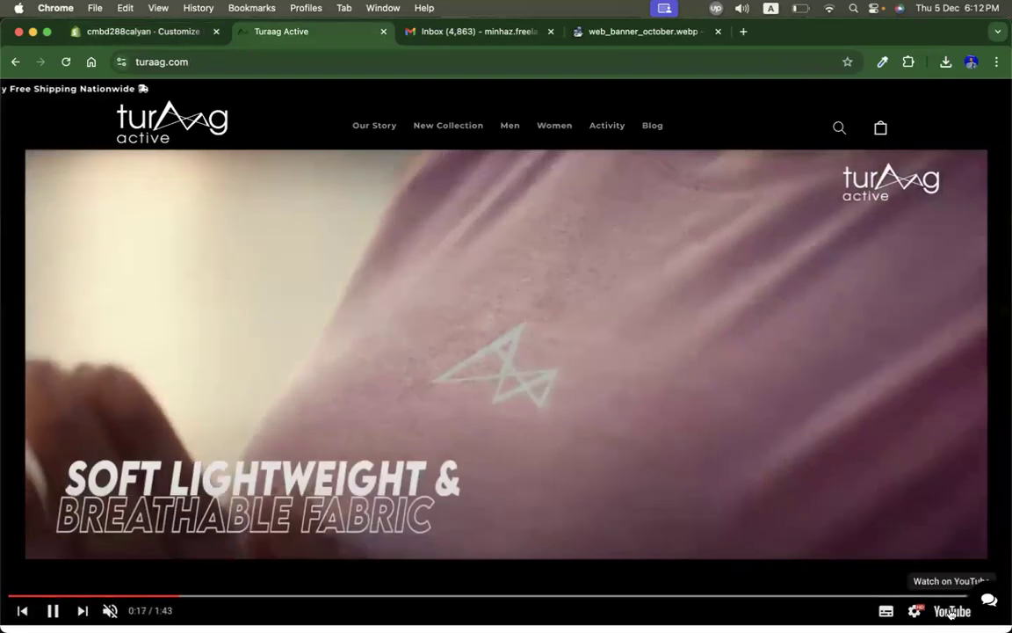
{"action": "left_click", "coordinate": [951, 613]}
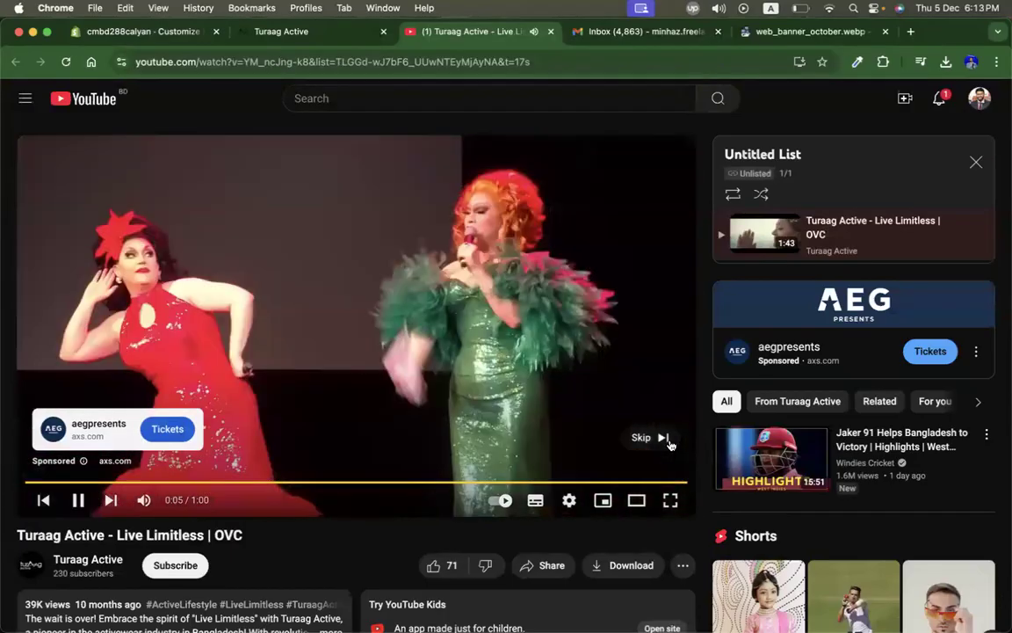
Step: Skip the ad, pause the Turaag Active - Live Limitless video, and open its share options
{"action": "left_click", "coordinate": [668, 440]}
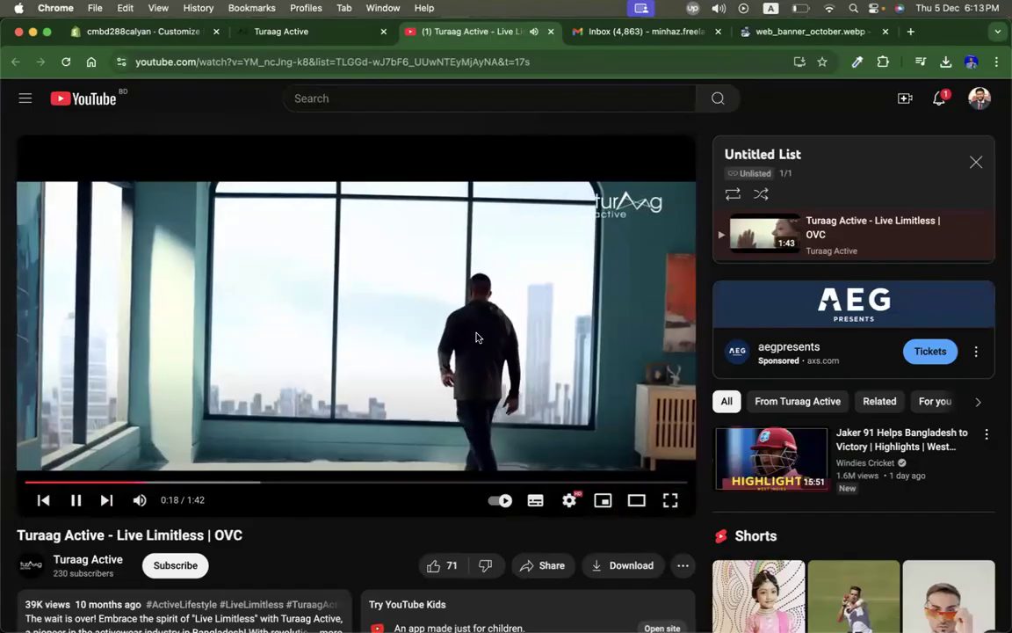
{"action": "left_click", "coordinate": [476, 337]}
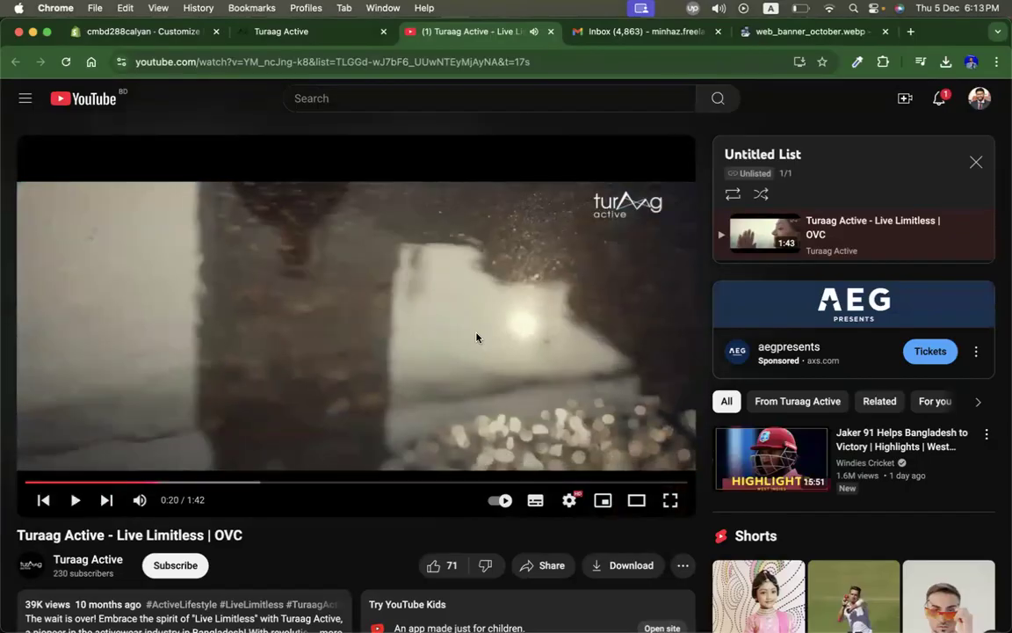
{"action": "left_click", "coordinate": [552, 565]}
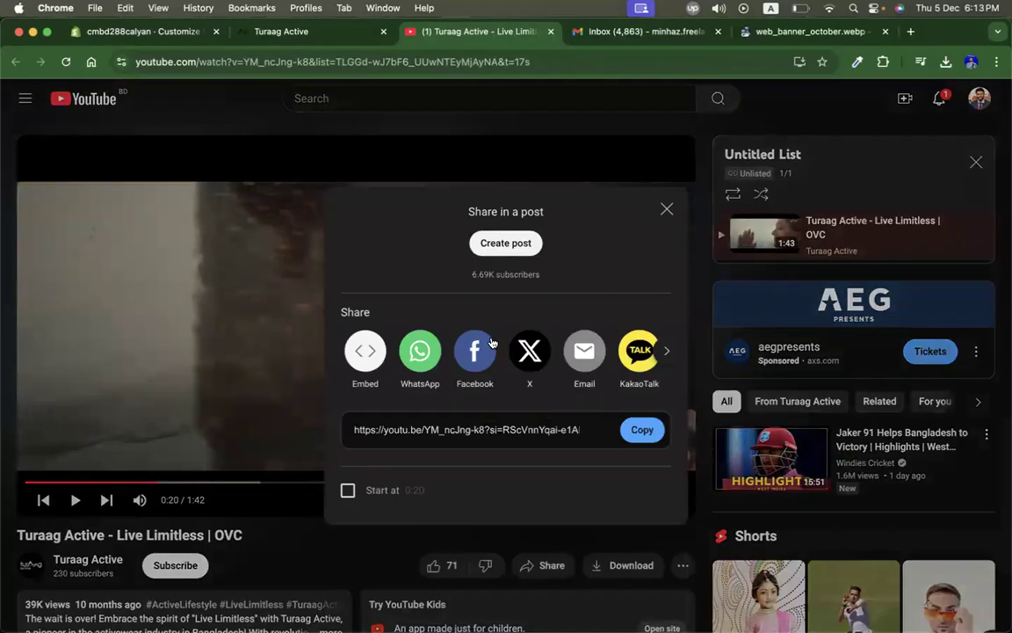
Step: Back in the theme editor, return to the home page section list and add a Video section at the end
{"action": "left_click", "coordinate": [140, 32]}
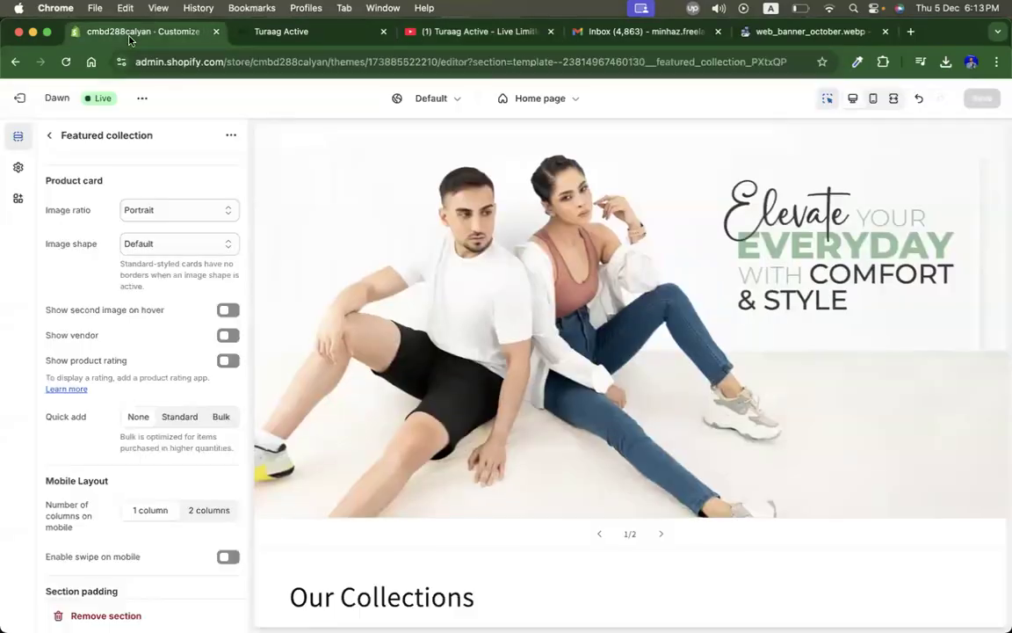
{"action": "left_click", "coordinate": [47, 139]}
{"action": "scroll", "coordinate": [260, 474], "scroll_direction": "down", "scroll_amount": 3}
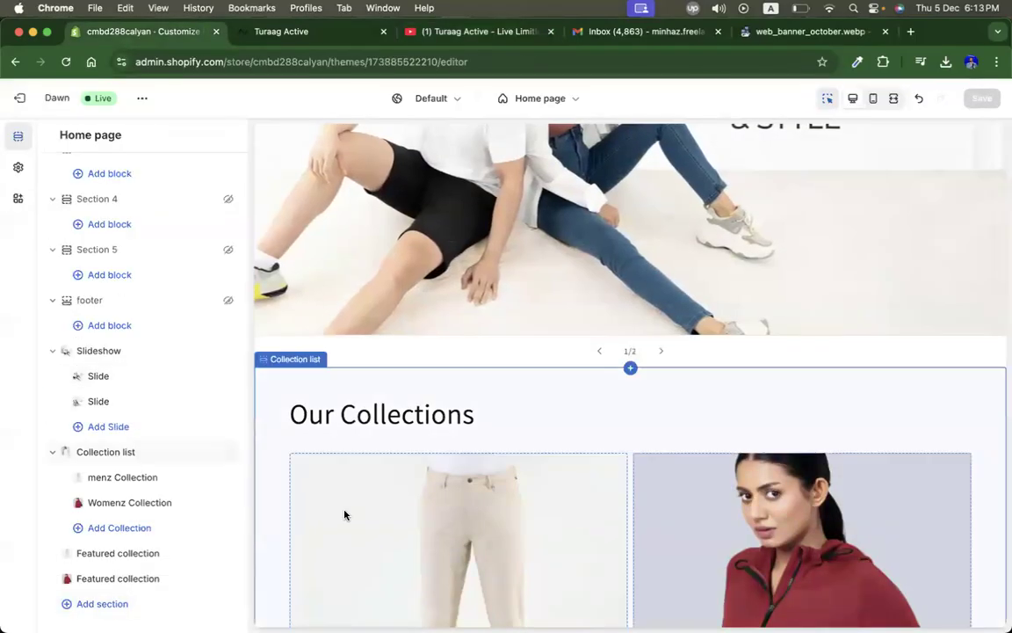
{"action": "scroll", "coordinate": [344, 514], "scroll_direction": "down", "scroll_amount": 6}
{"action": "scroll", "coordinate": [345, 514], "scroll_direction": "down", "scroll_amount": 3}
{"action": "scroll", "coordinate": [344, 514], "scroll_direction": "up", "scroll_amount": 4}
{"action": "scroll", "coordinate": [344, 514], "scroll_direction": "down", "scroll_amount": 8}
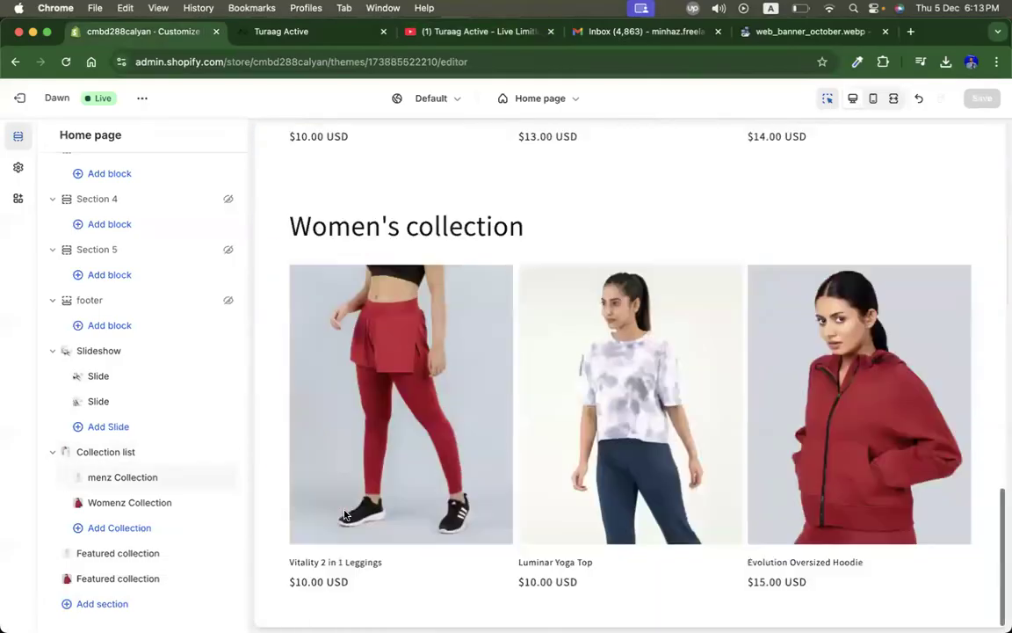
{"action": "left_click", "coordinate": [74, 598]}
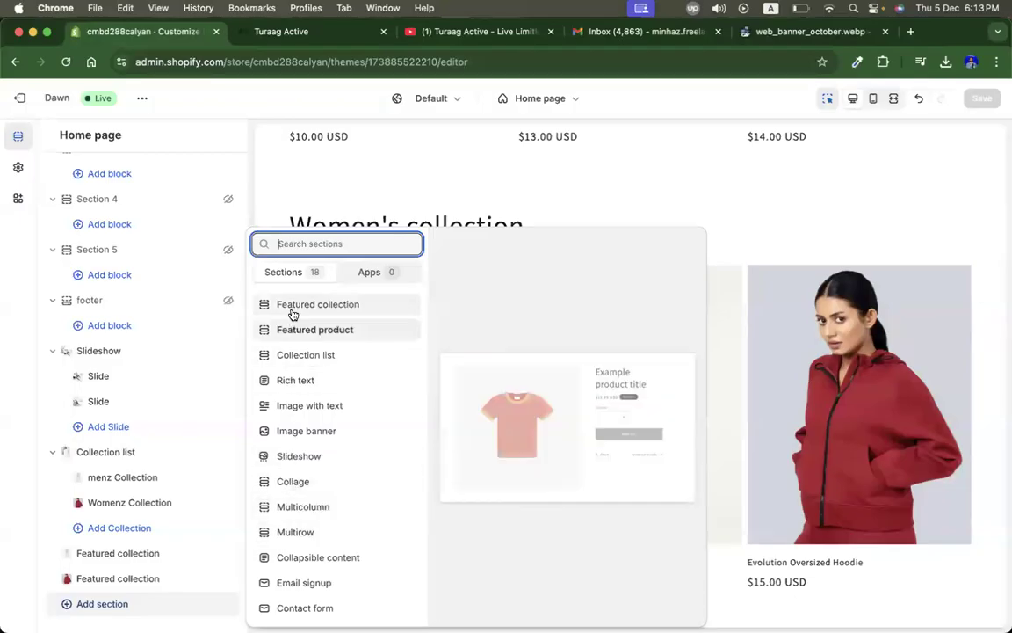
{"action": "scroll", "coordinate": [302, 497], "scroll_direction": "down", "scroll_amount": 1}
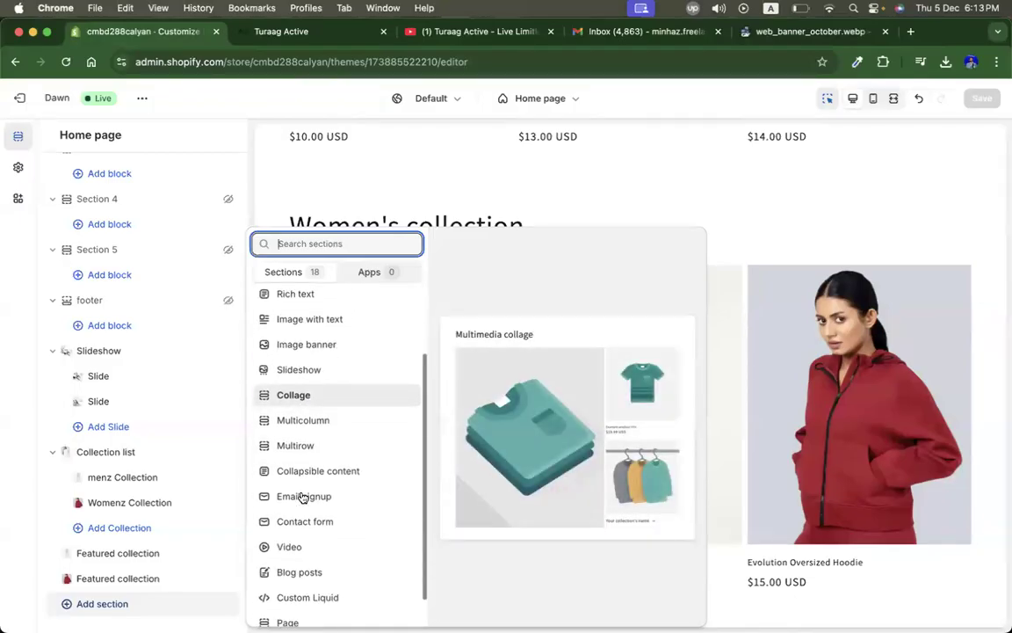
{"action": "left_click", "coordinate": [291, 546]}
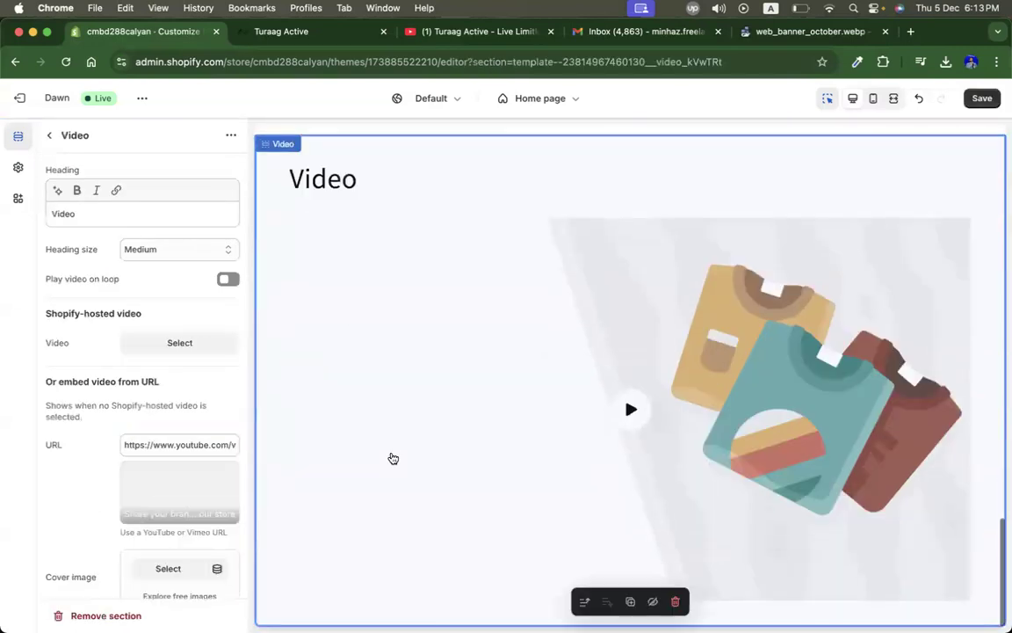
Step: Replace the Video section's embed URL with the copied YouTube share link of Turaag Active - Live Limitless
{"action": "triple_click", "coordinate": [154, 437]}
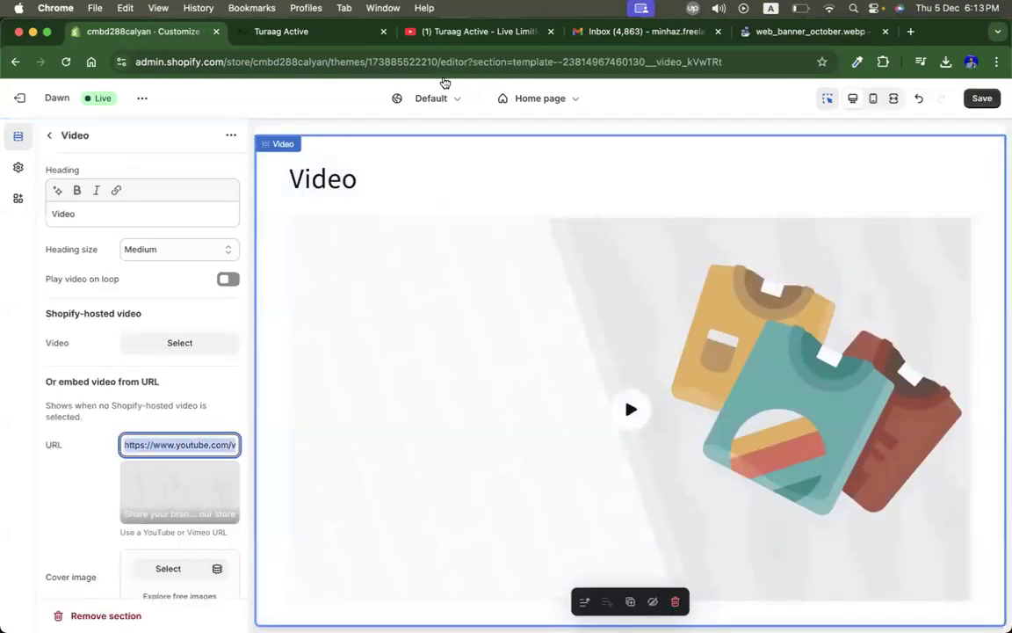
{"action": "left_click", "coordinate": [454, 36]}
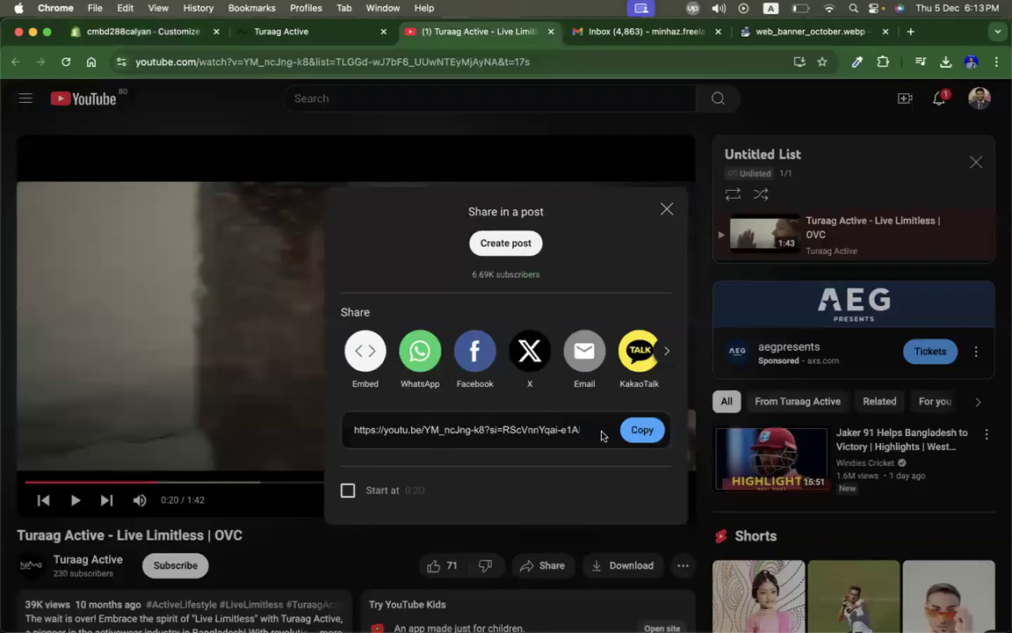
{"action": "left_click", "coordinate": [667, 211]}
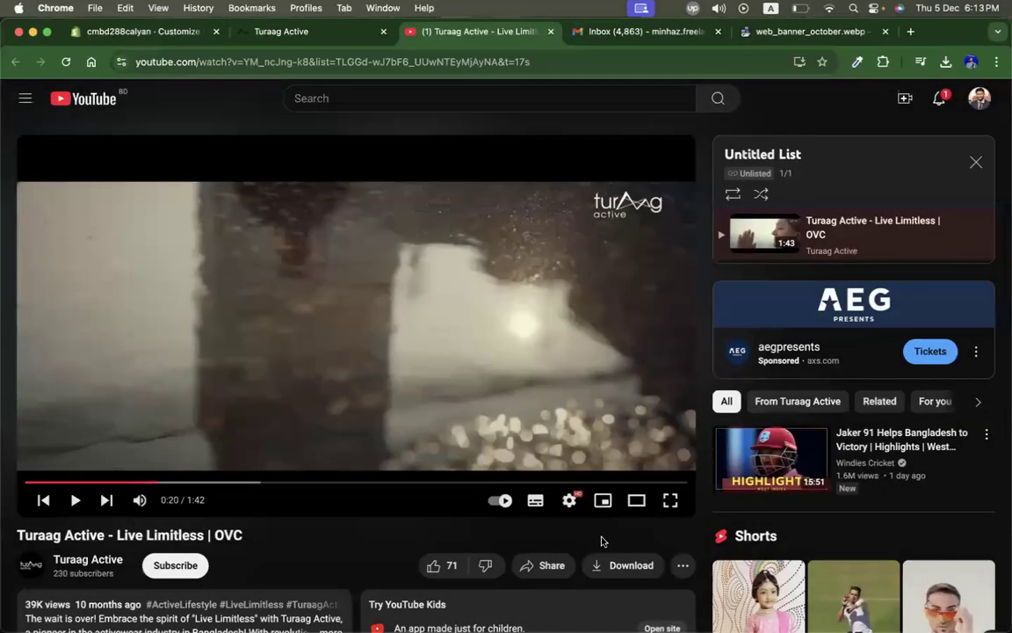
{"action": "left_click", "coordinate": [547, 567]}
{"action": "left_click", "coordinate": [639, 430]}
{"action": "left_click", "coordinate": [145, 33]}
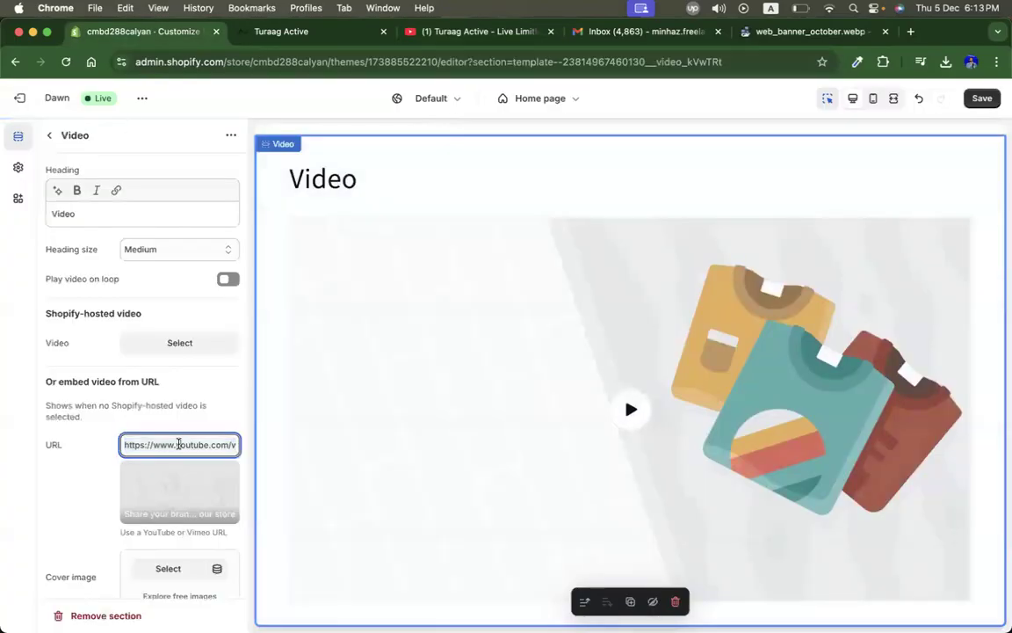
{"action": "key", "text": "cmd+v"}
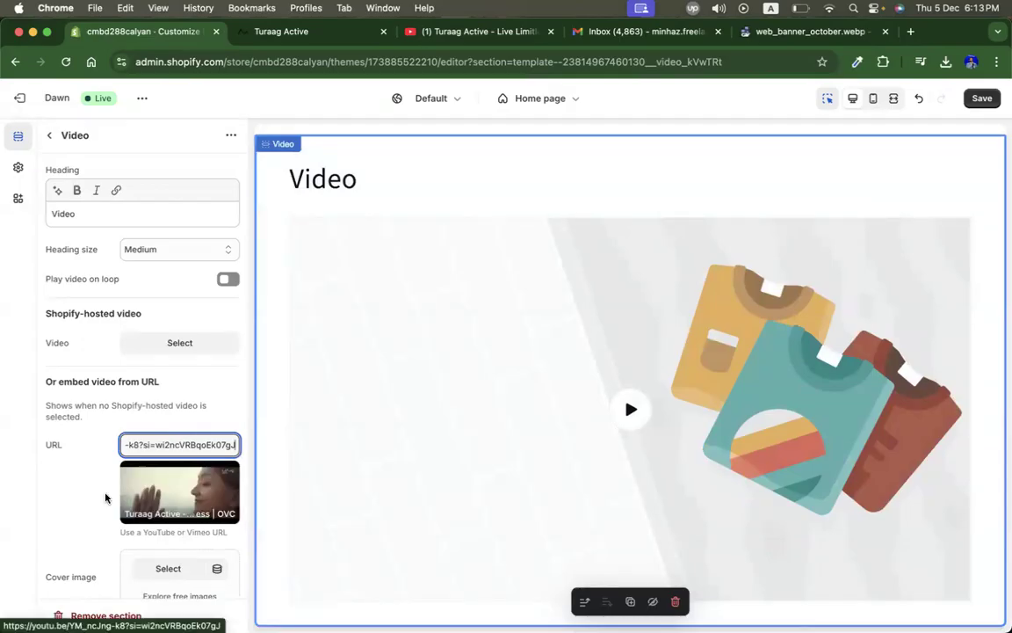
Step: Play the embedded video in the Video section preview to check it
{"action": "scroll", "coordinate": [104, 492], "scroll_direction": "down", "scroll_amount": 2}
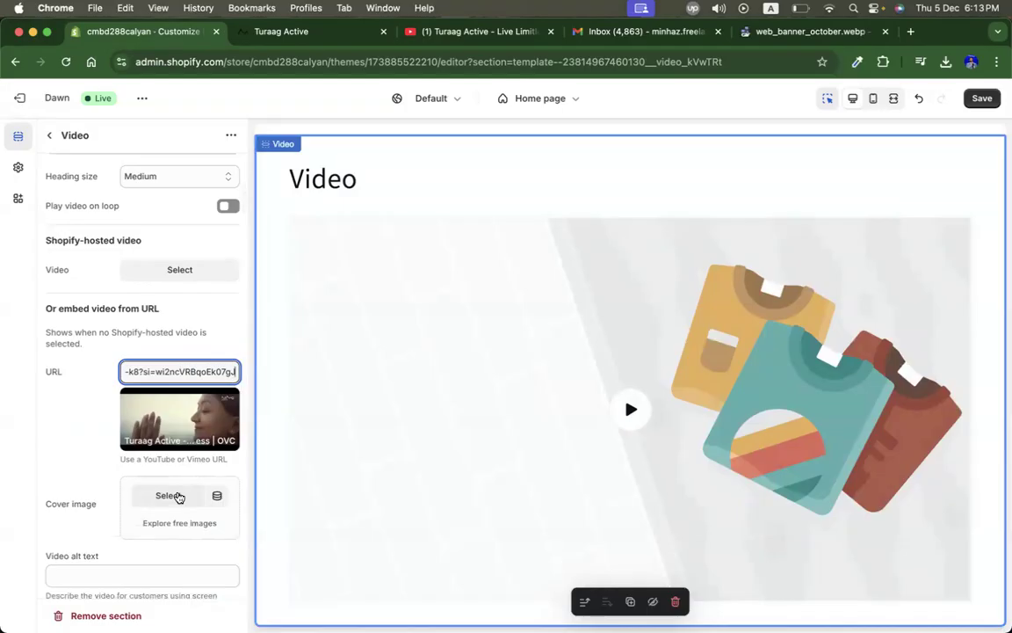
{"action": "left_click", "coordinate": [626, 421]}
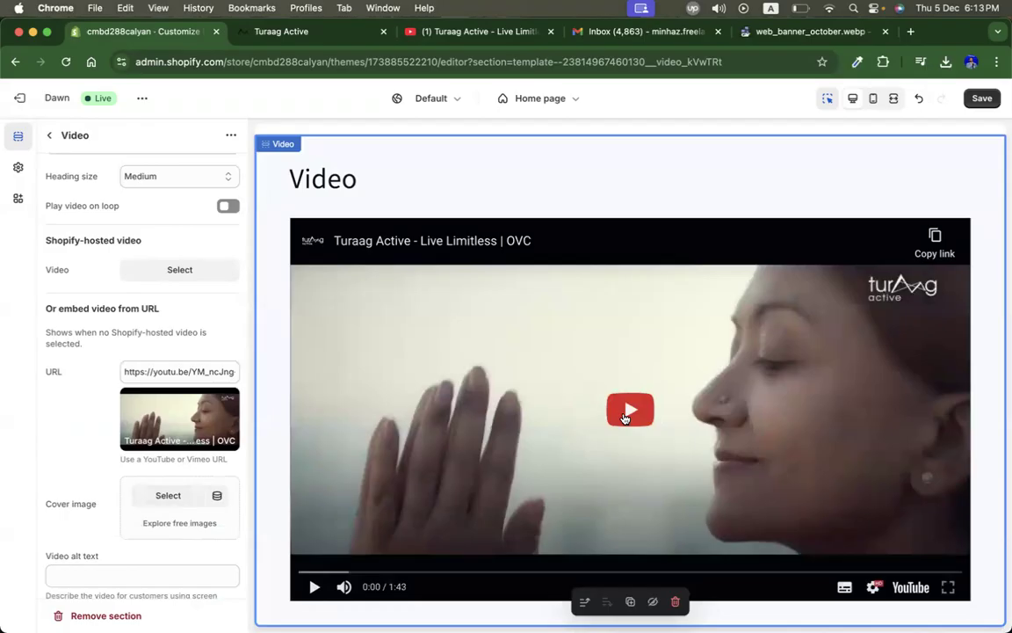
{"action": "left_click", "coordinate": [625, 418]}
{"action": "left_click", "coordinate": [614, 415]}
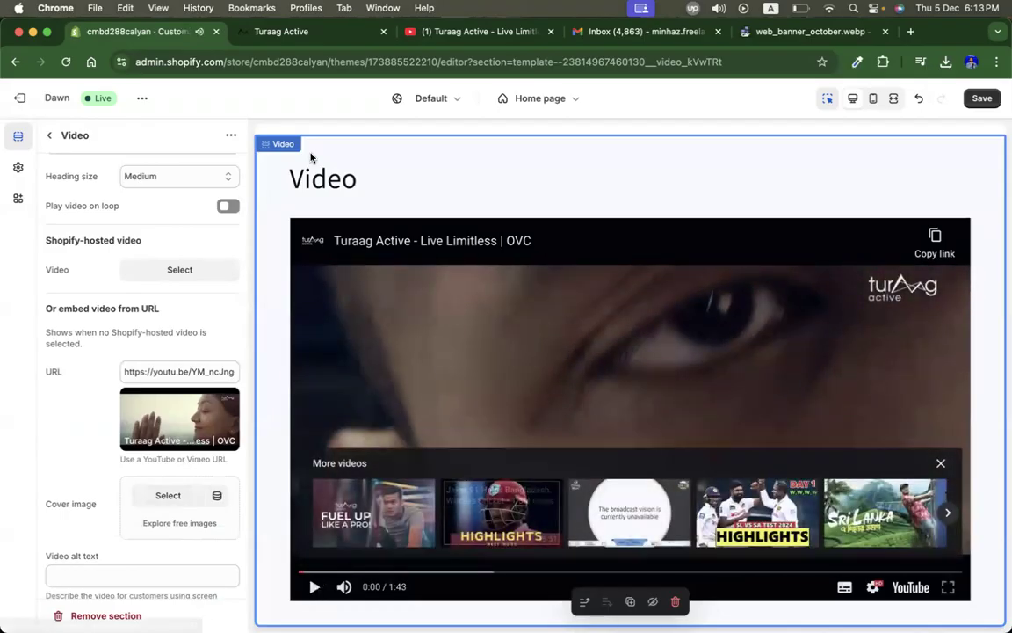
Step: Compare with the video section on the live Turaag Active site
{"action": "left_click", "coordinate": [290, 31]}
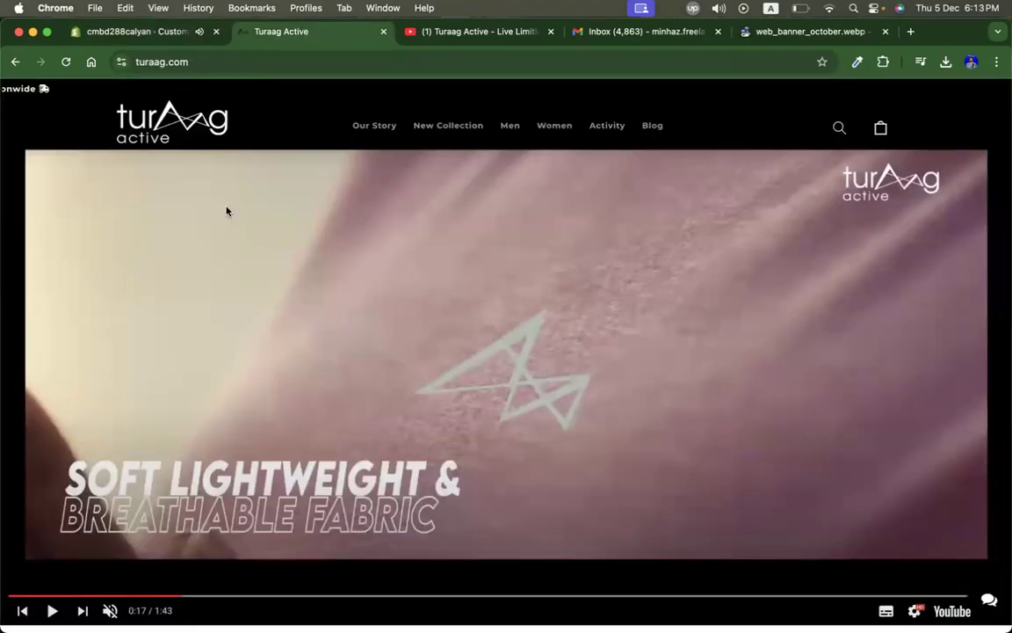
{"action": "scroll", "coordinate": [536, 339], "scroll_direction": "down", "scroll_amount": 3}
{"action": "scroll", "coordinate": [536, 339], "scroll_direction": "up", "scroll_amount": 4}
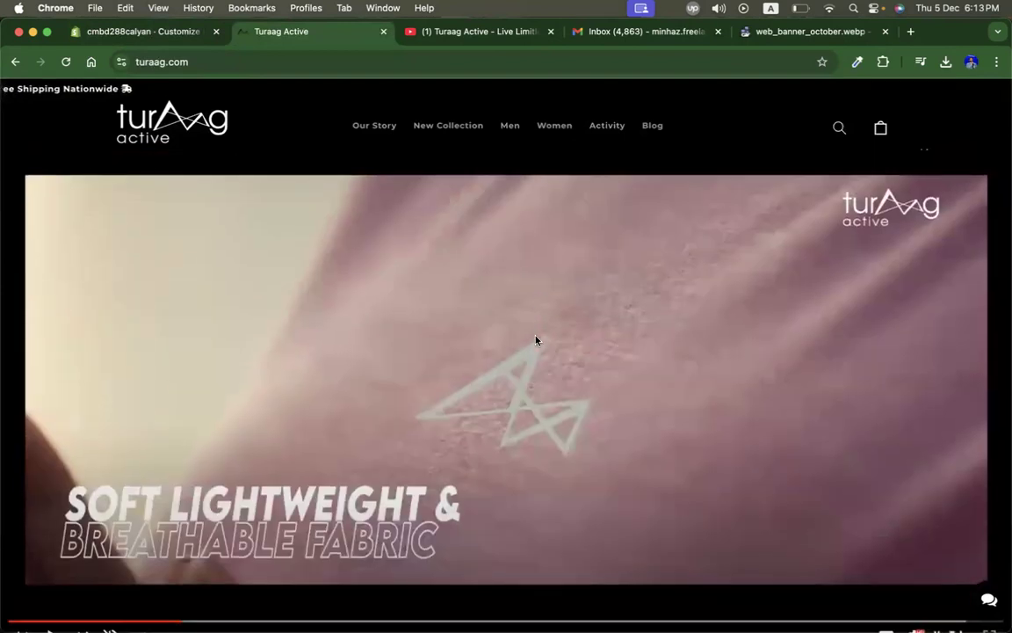
Step: Close the video's share dialog on YouTube and copy the Turaag Active - Live Limitless video page address
{"action": "scroll", "coordinate": [536, 339], "scroll_direction": "down", "scroll_amount": 1}
{"action": "scroll", "coordinate": [536, 339], "scroll_direction": "up", "scroll_amount": 2}
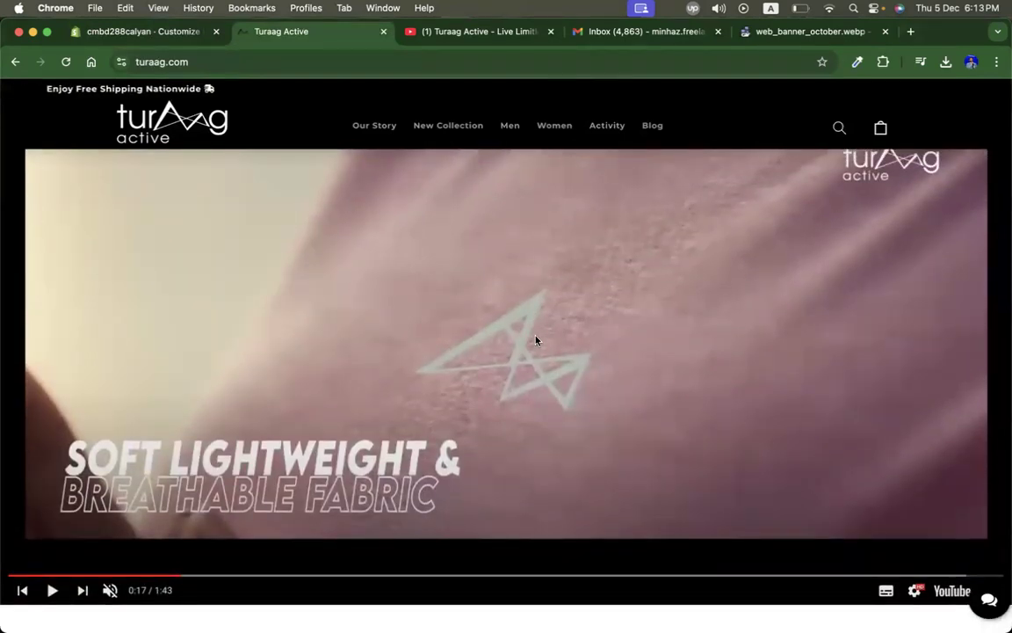
{"action": "left_click", "coordinate": [474, 32]}
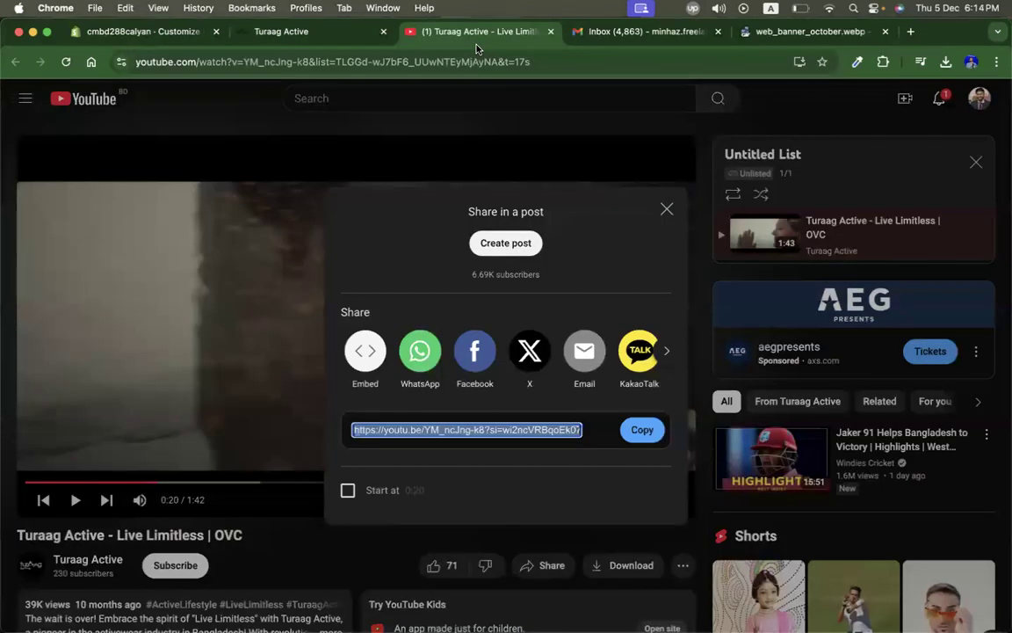
{"action": "left_click", "coordinate": [667, 209]}
{"action": "scroll", "coordinate": [678, 411], "scroll_direction": "down", "scroll_amount": 3}
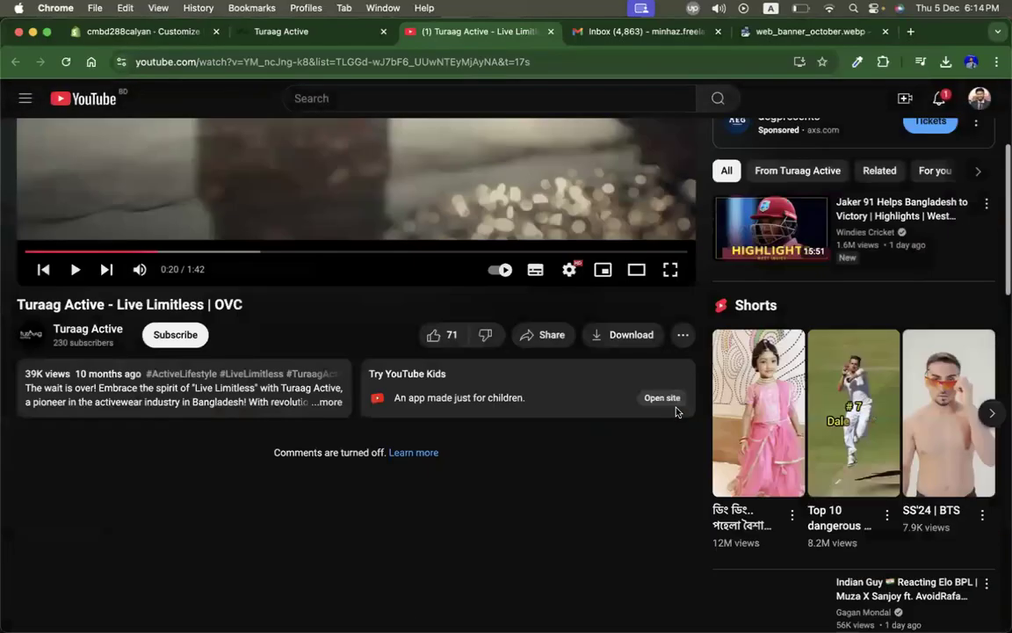
{"action": "scroll", "coordinate": [679, 412], "scroll_direction": "up", "scroll_amount": 3}
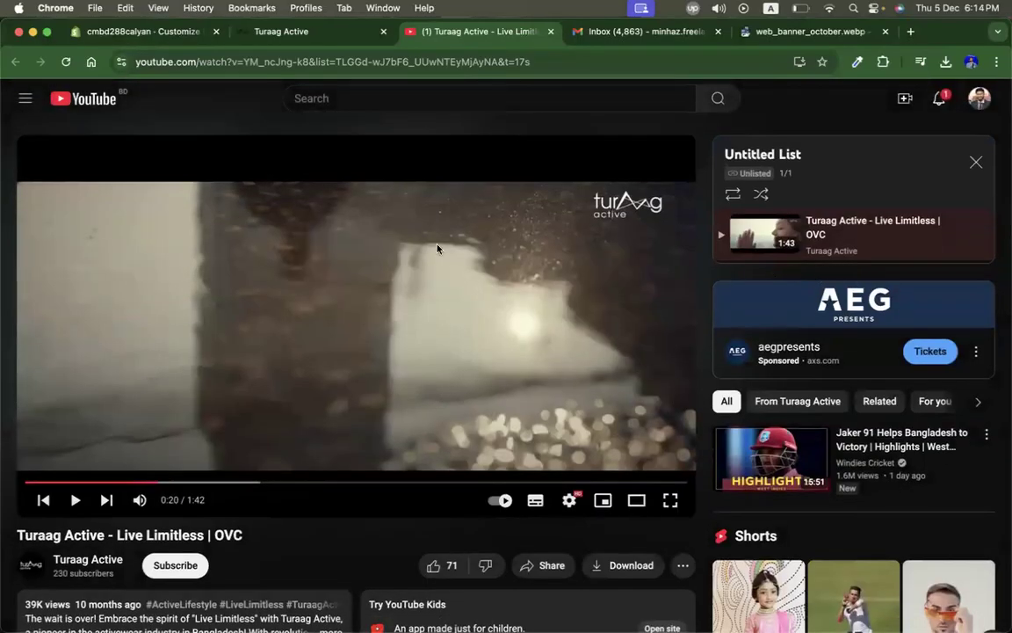
{"action": "scroll", "coordinate": [343, 457], "scroll_direction": "down", "scroll_amount": 10}
{"action": "scroll", "coordinate": [342, 456], "scroll_direction": "up", "scroll_amount": 10}
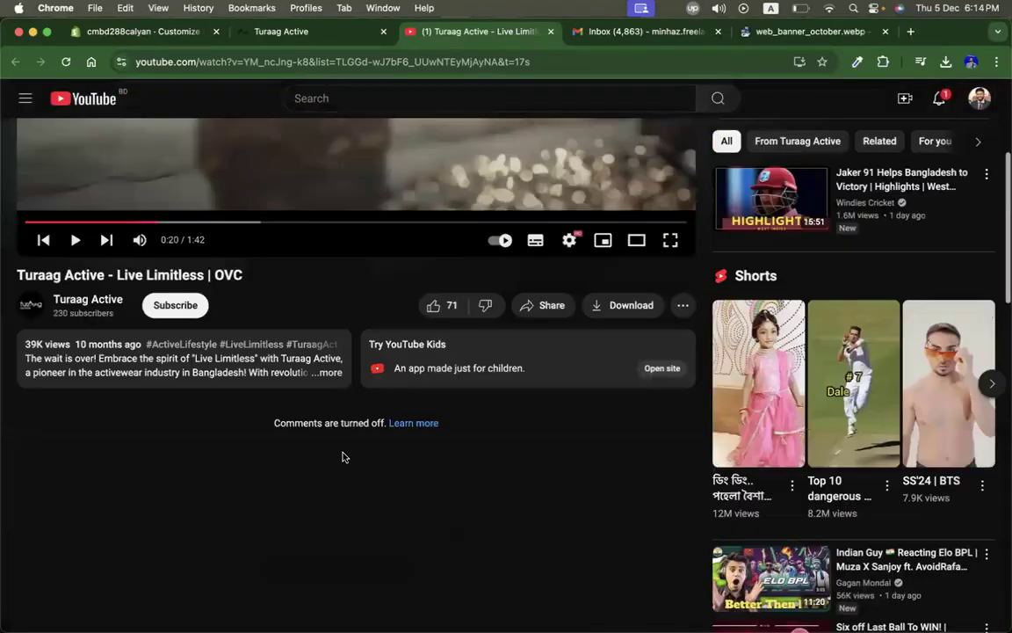
{"action": "left_click", "coordinate": [181, 69]}
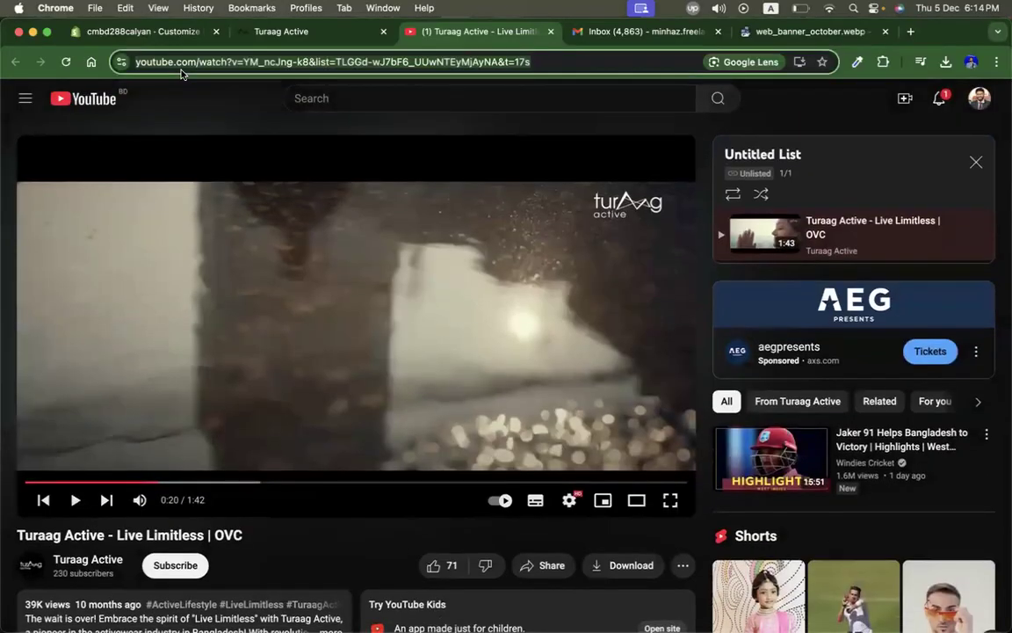
Step: In a new tab, search for youtube thumbnail downloader and open the youtubethumbnaildownloader.com site
{"action": "left_click", "coordinate": [910, 32]}
{"action": "type", "text": "you"}
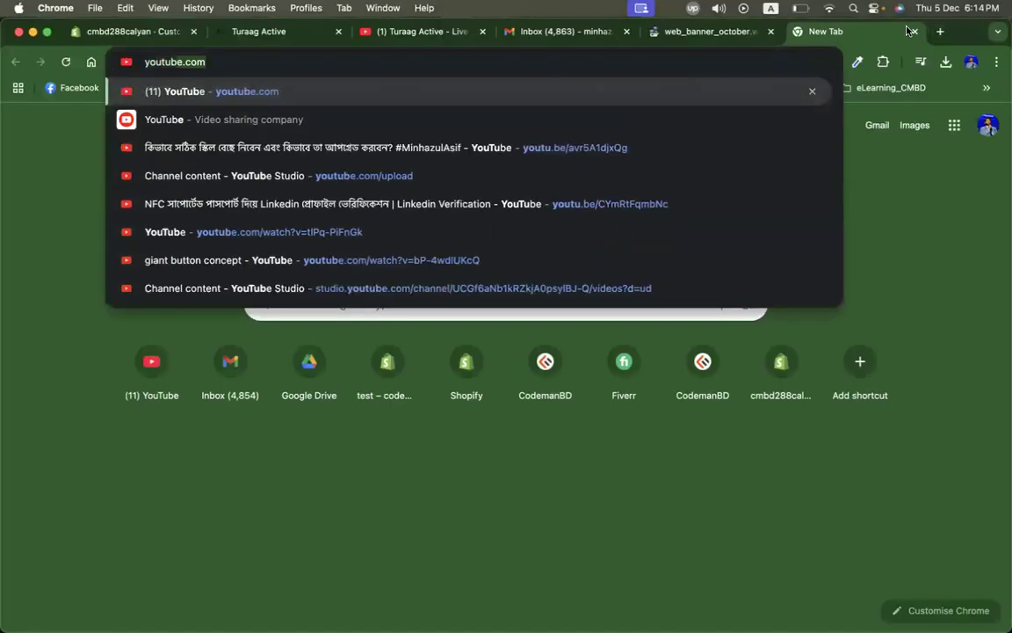
{"action": "type", "text": "tube thumbnail downloader"}
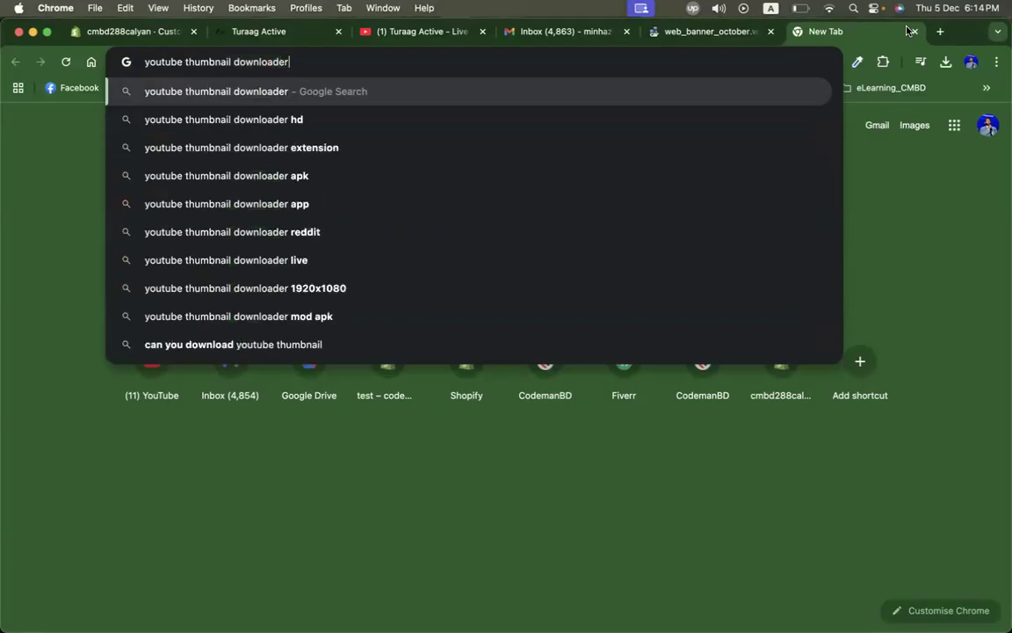
{"action": "key", "text": "Return"}
{"action": "left_click", "coordinate": [355, 230]}
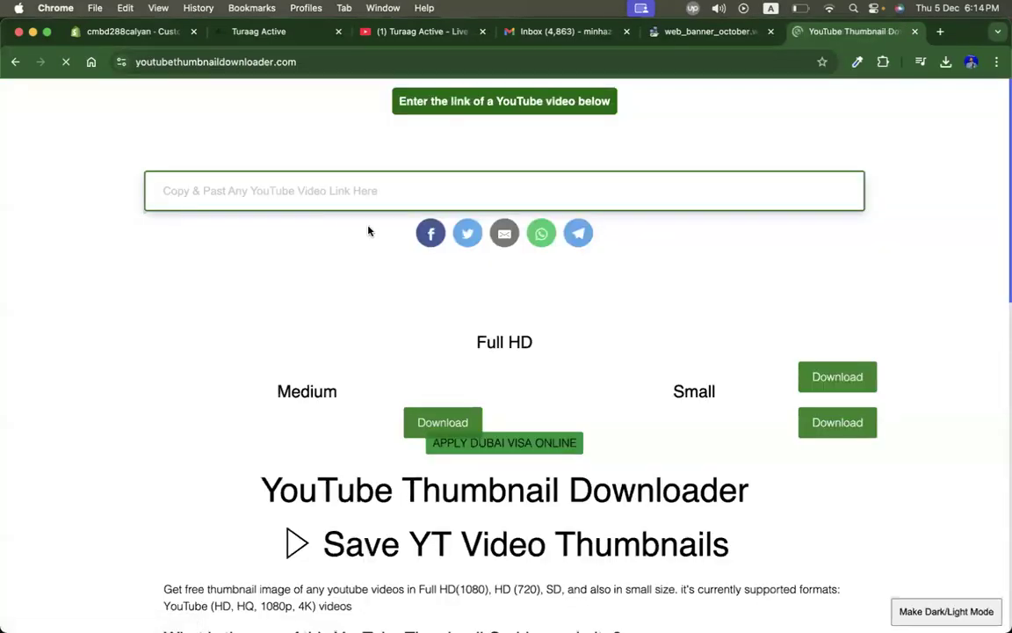
Step: Paste the video link into the downloader and open the Full HD thumbnail download
{"action": "key", "text": "super+v"}
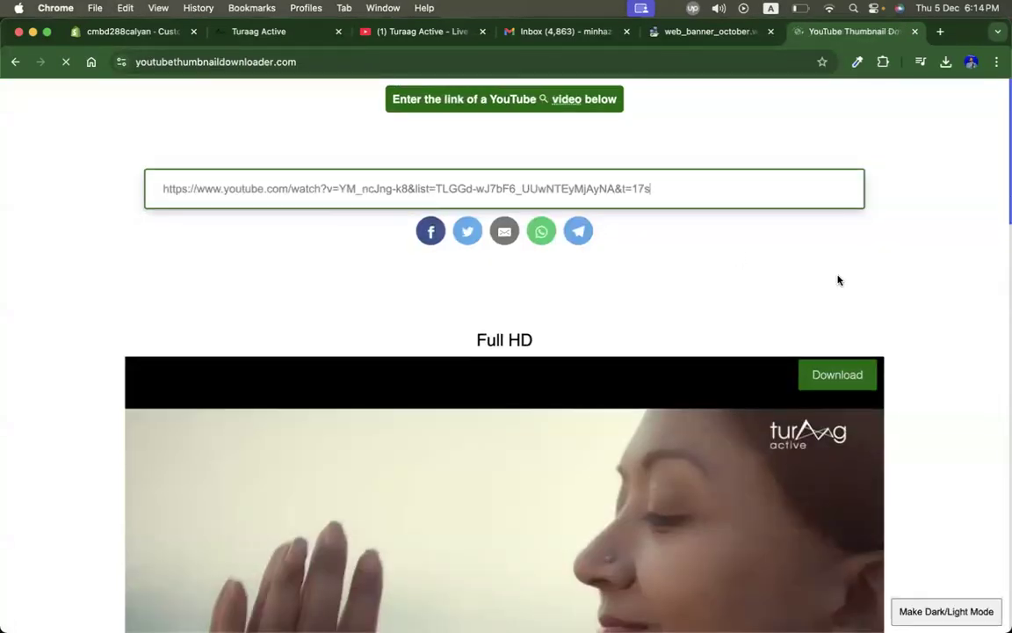
{"action": "scroll", "coordinate": [838, 280], "scroll_direction": "down", "scroll_amount": 5}
{"action": "scroll", "coordinate": [904, 289], "scroll_direction": "up", "scroll_amount": 3}
{"action": "left_click", "coordinate": [834, 210]}
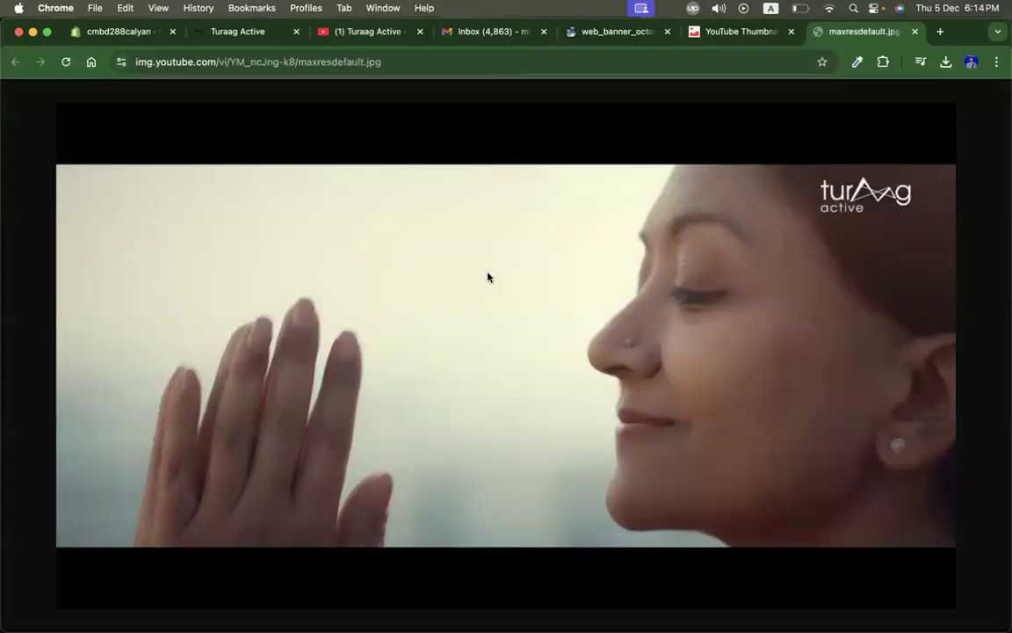
Step: Save the Full HD thumbnail image to Downloads under the name youtube
{"action": "right_click", "coordinate": [640, 261]}
{"action": "left_click", "coordinate": [684, 285]}
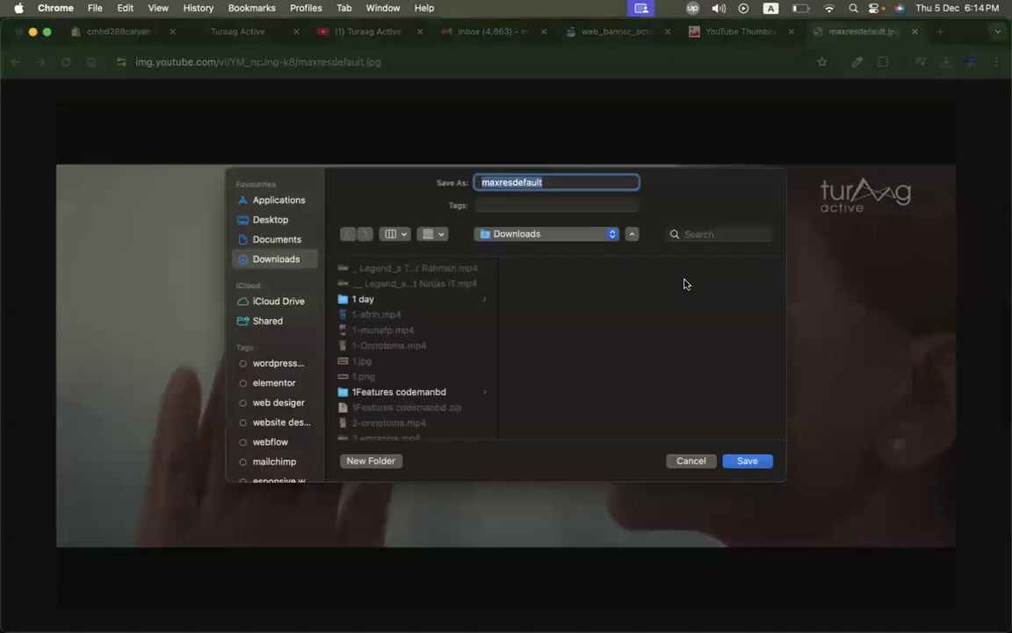
{"action": "type", "text": "be"}
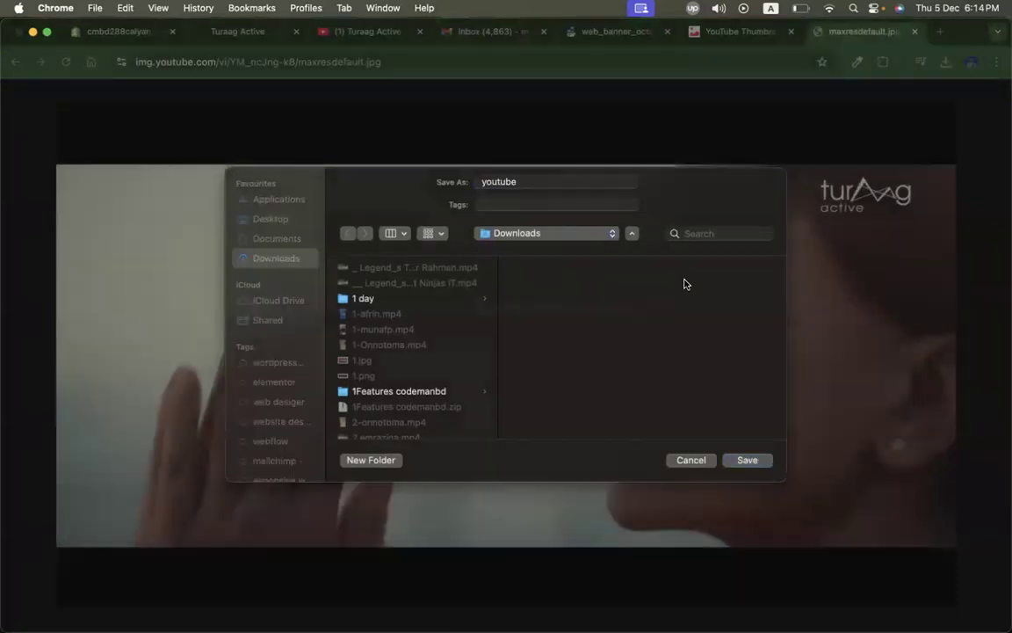
{"action": "key", "text": "Return"}
Step: Upload youtube.jpg from Downloads and set it as the Video section's cover image
{"action": "left_click", "coordinate": [132, 31]}
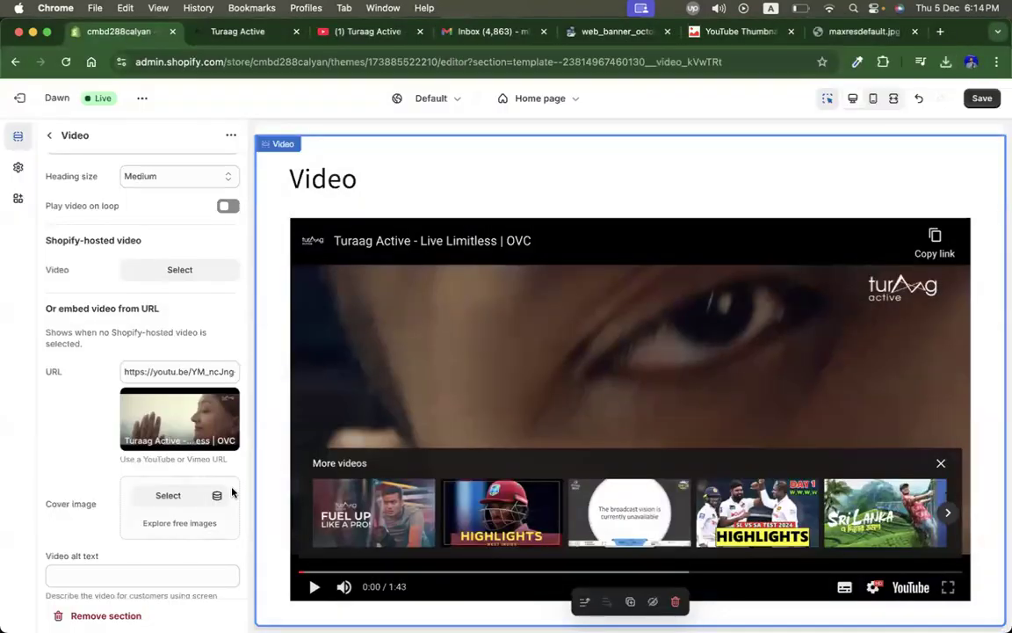
{"action": "left_click", "coordinate": [169, 496]}
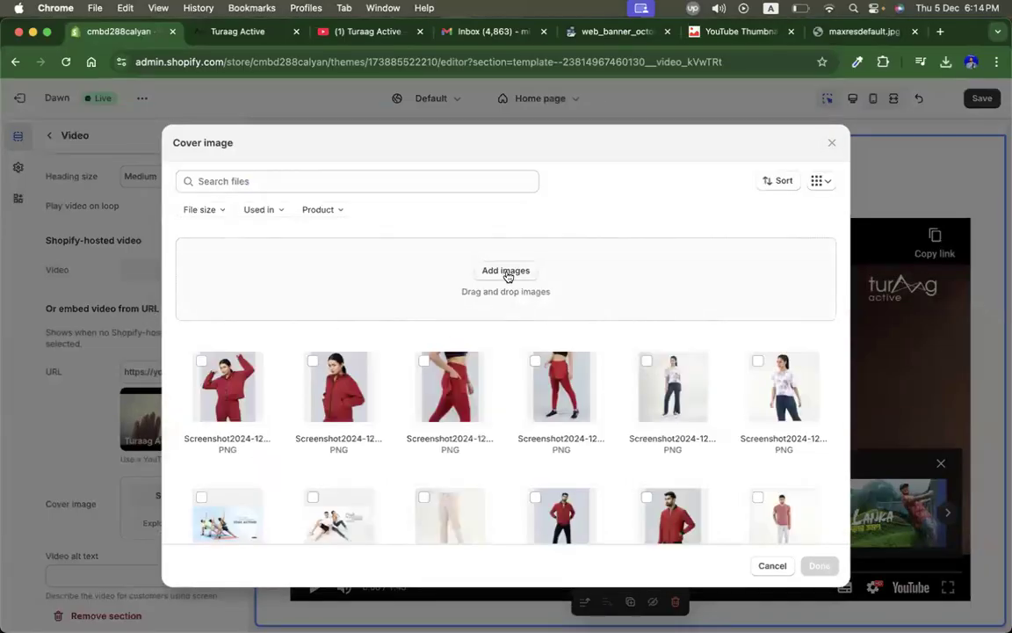
{"action": "left_click", "coordinate": [507, 273]}
{"action": "left_click", "coordinate": [236, 209]}
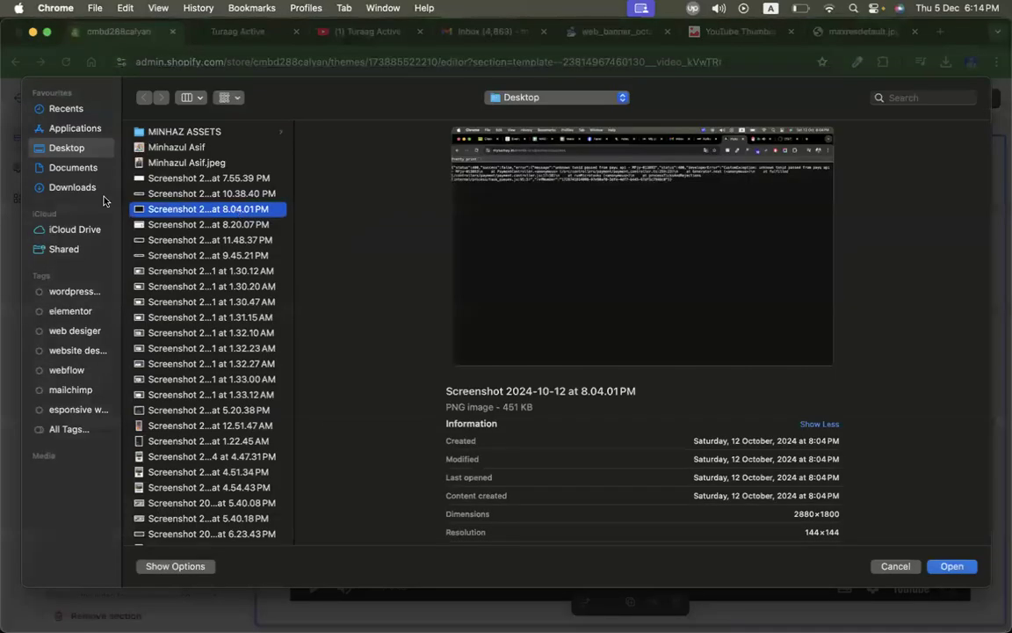
{"action": "left_click", "coordinate": [84, 191]}
{"action": "key", "text": "Down"}
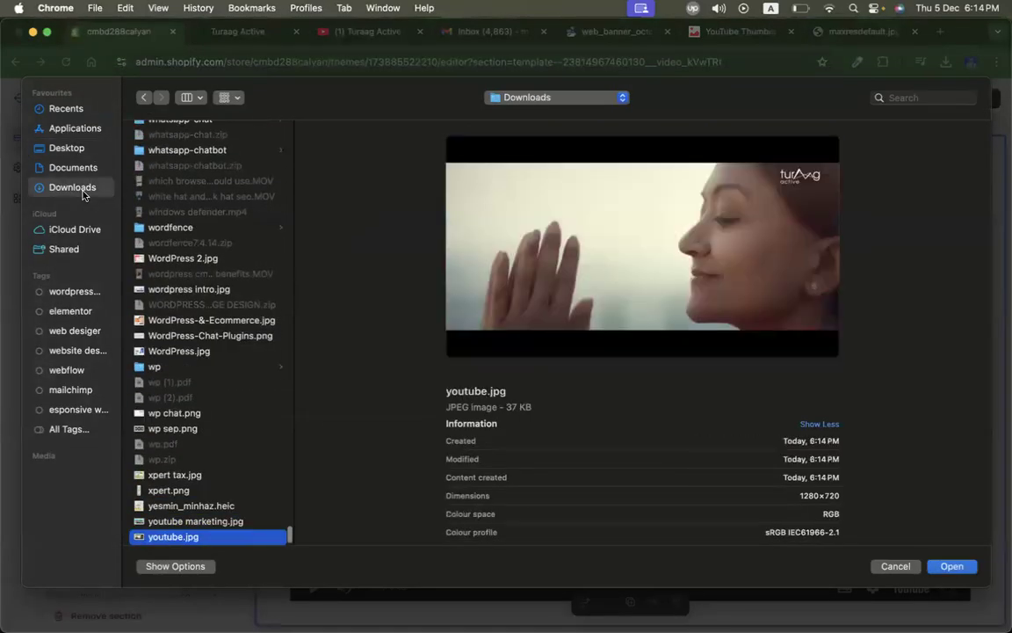
{"action": "key", "text": "Return"}
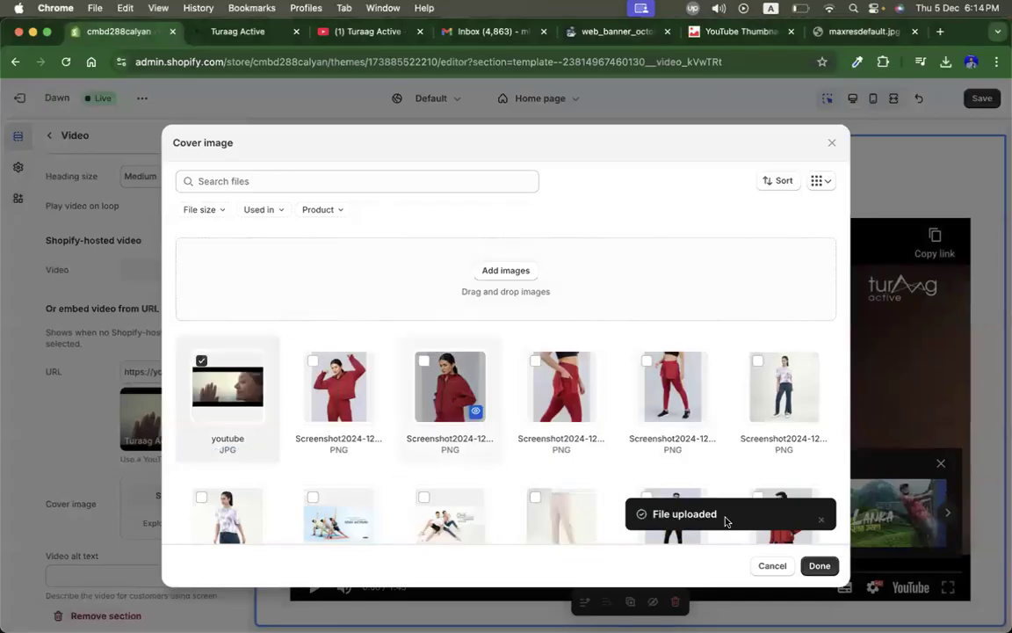
{"action": "left_click", "coordinate": [822, 566]}
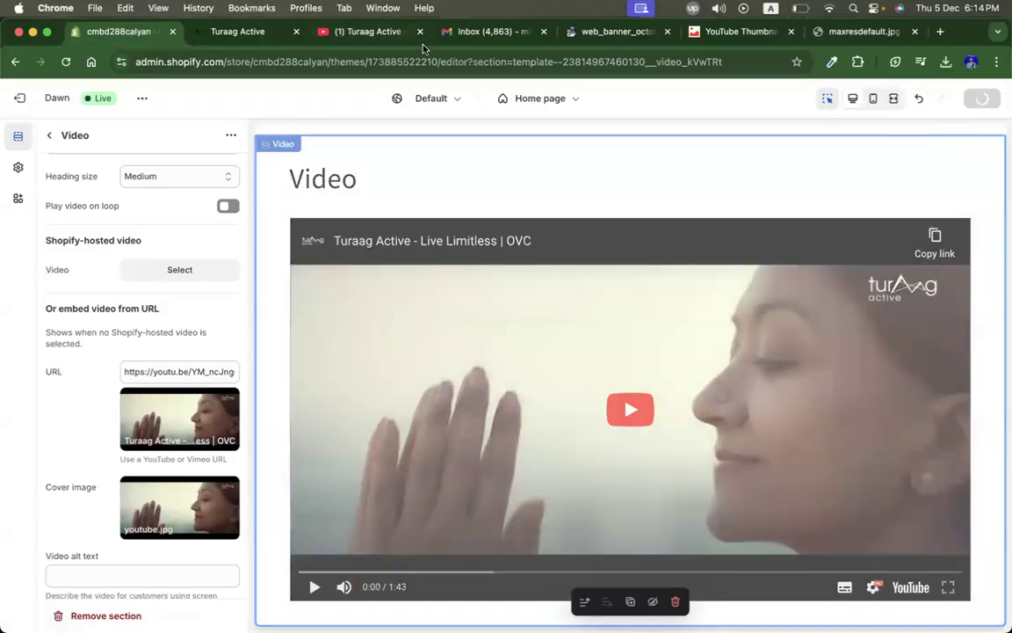
Step: Close the YouTube tab and scroll through the live Turaag Active home page to review its sections
{"action": "left_click", "coordinate": [356, 34]}
{"action": "left_click", "coordinate": [250, 35]}
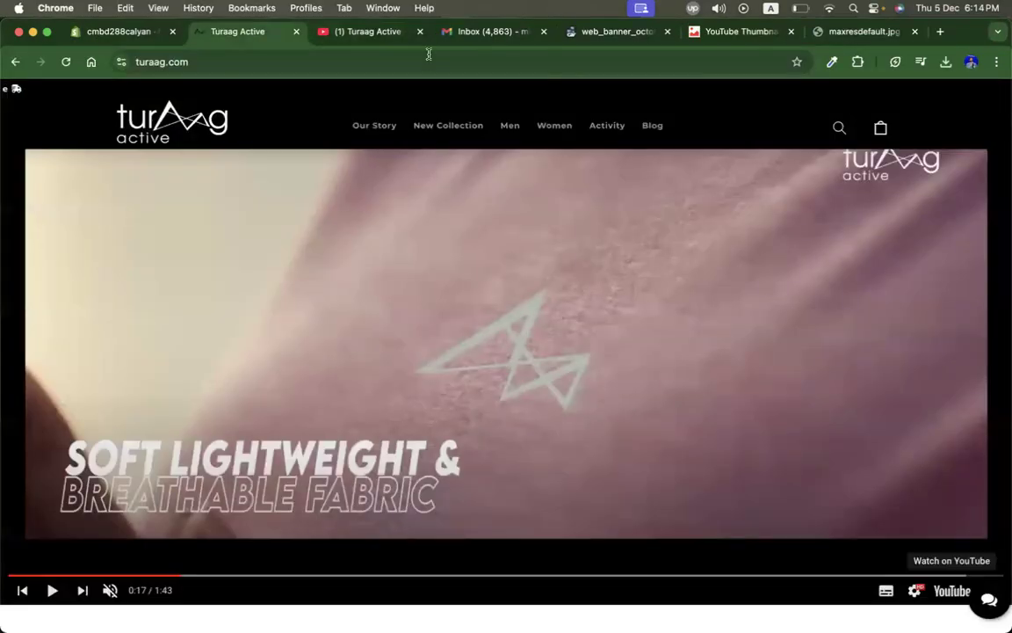
{"action": "left_click", "coordinate": [419, 32]}
{"action": "scroll", "coordinate": [456, 288], "scroll_direction": "down", "scroll_amount": 5}
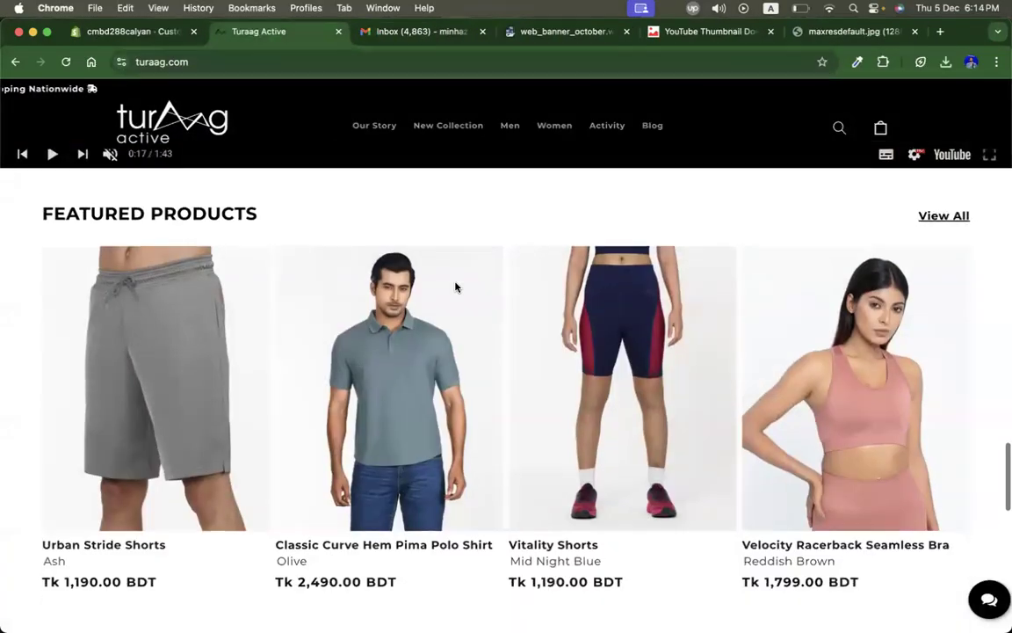
{"action": "scroll", "coordinate": [456, 287], "scroll_direction": "down", "scroll_amount": 6}
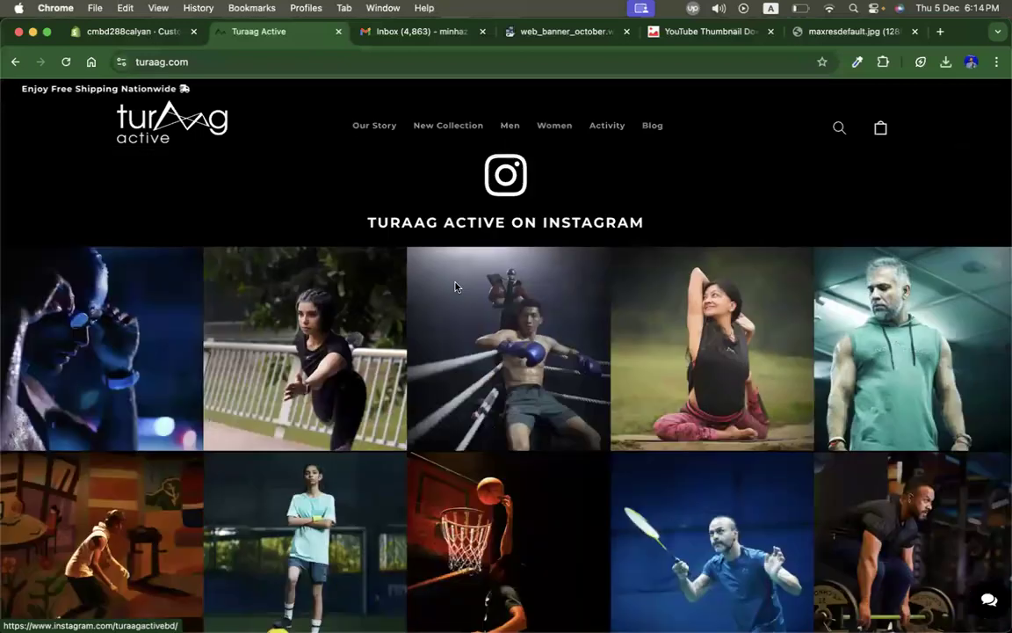
{"action": "scroll", "coordinate": [430, 288], "scroll_direction": "up", "scroll_amount": 2}
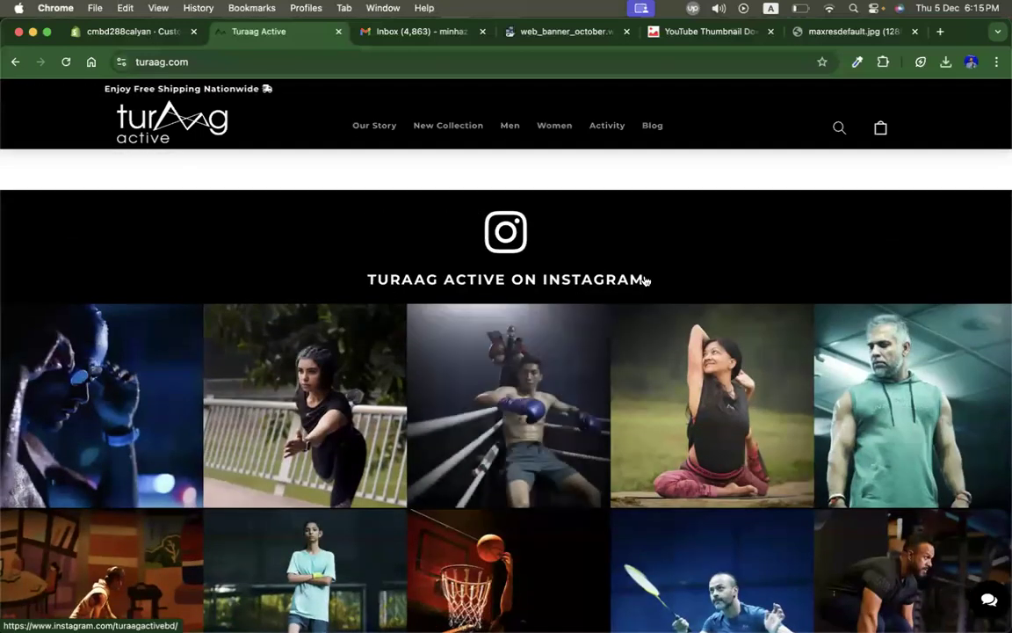
{"action": "scroll", "coordinate": [643, 276], "scroll_direction": "down", "scroll_amount": 1}
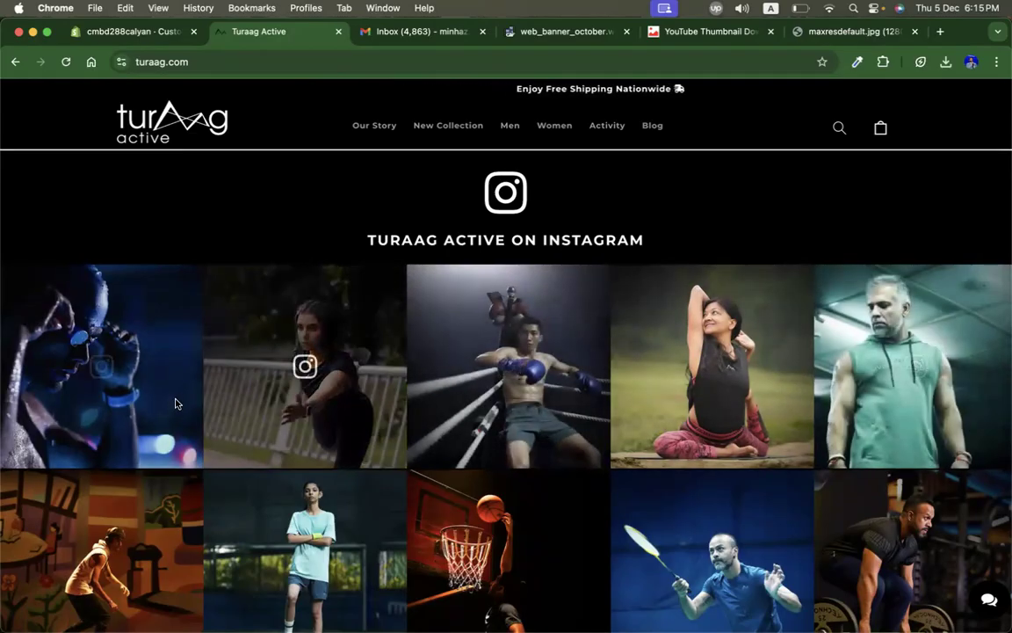
{"action": "scroll", "coordinate": [617, 398], "scroll_direction": "down", "scroll_amount": 5}
{"action": "scroll", "coordinate": [620, 399], "scroll_direction": "down", "scroll_amount": 2}
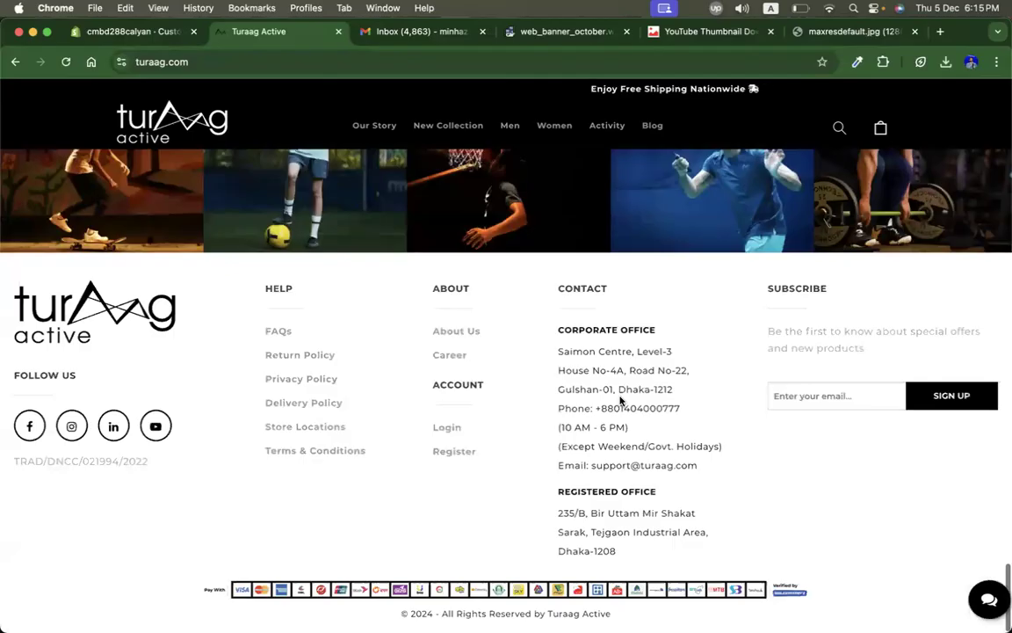
{"action": "scroll", "coordinate": [463, 347], "scroll_direction": "up", "scroll_amount": 6}
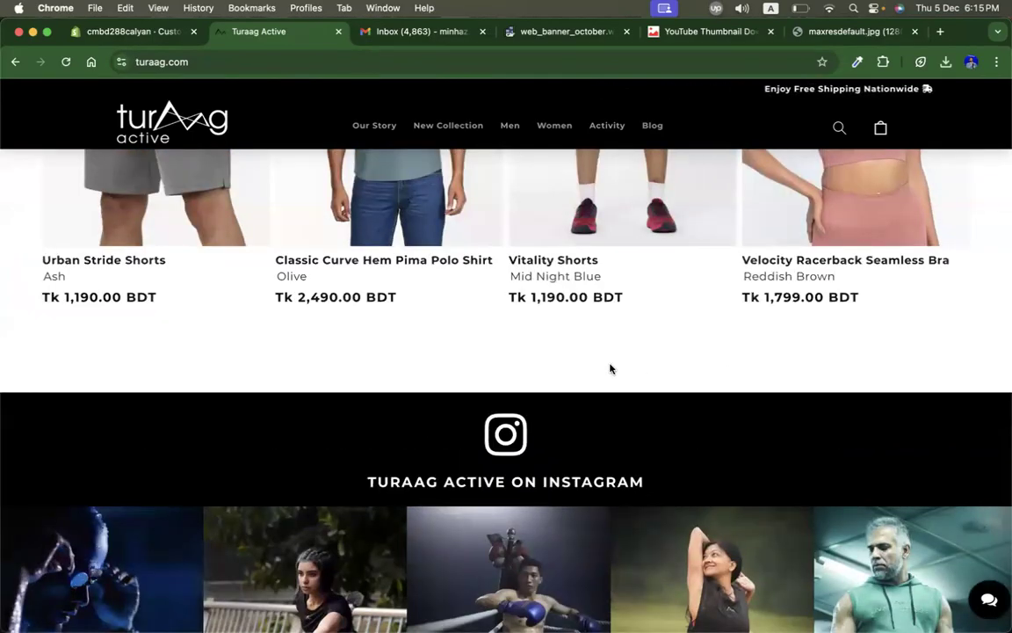
{"action": "scroll", "coordinate": [611, 369], "scroll_direction": "up", "scroll_amount": 6}
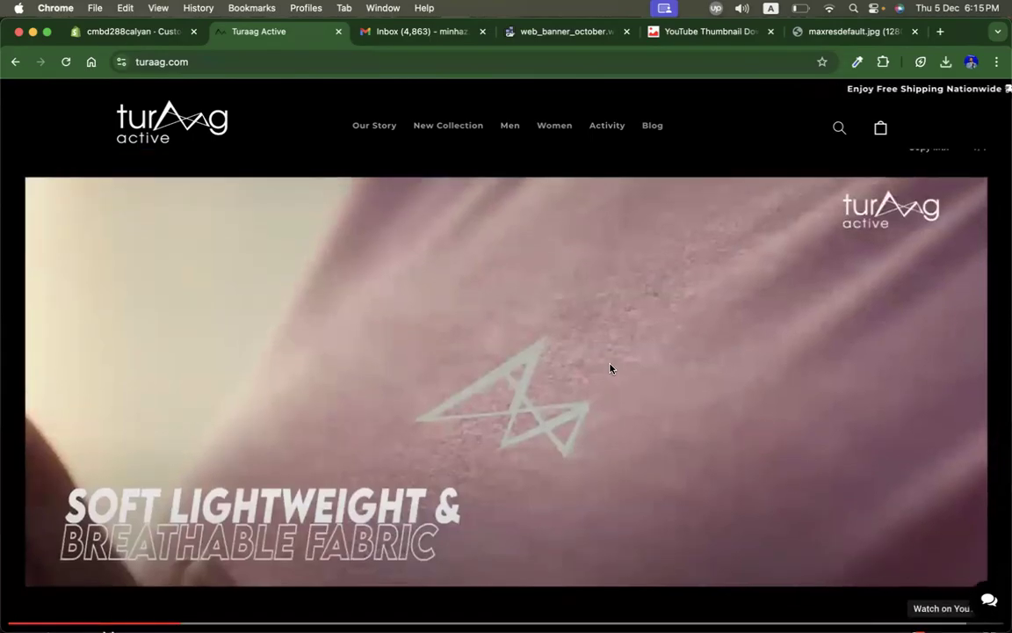
{"action": "scroll", "coordinate": [575, 256], "scroll_direction": "up", "scroll_amount": 8}
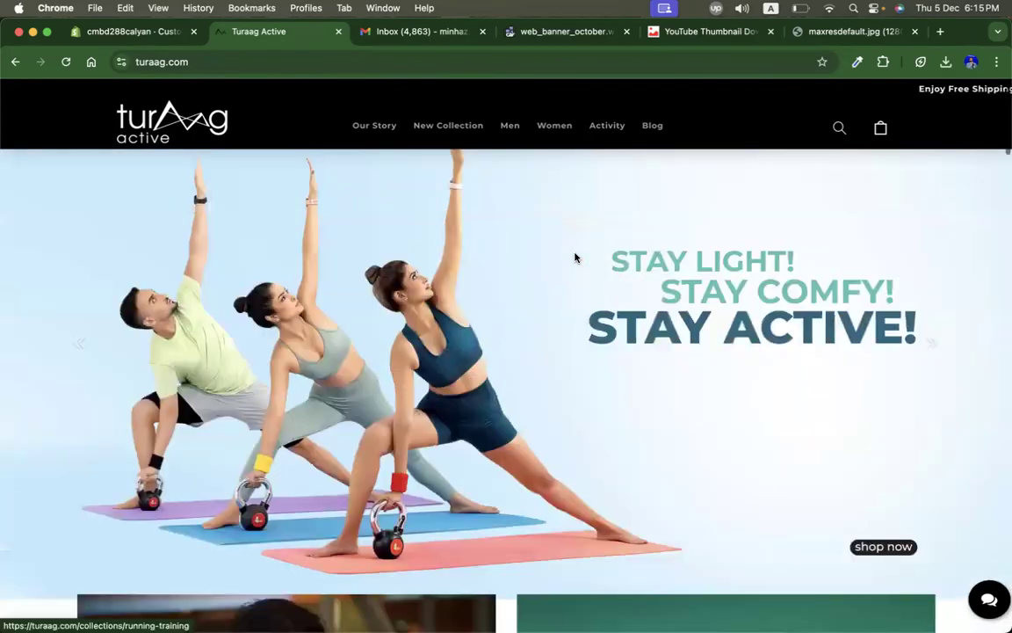
{"action": "scroll", "coordinate": [574, 256], "scroll_direction": "down", "scroll_amount": 8}
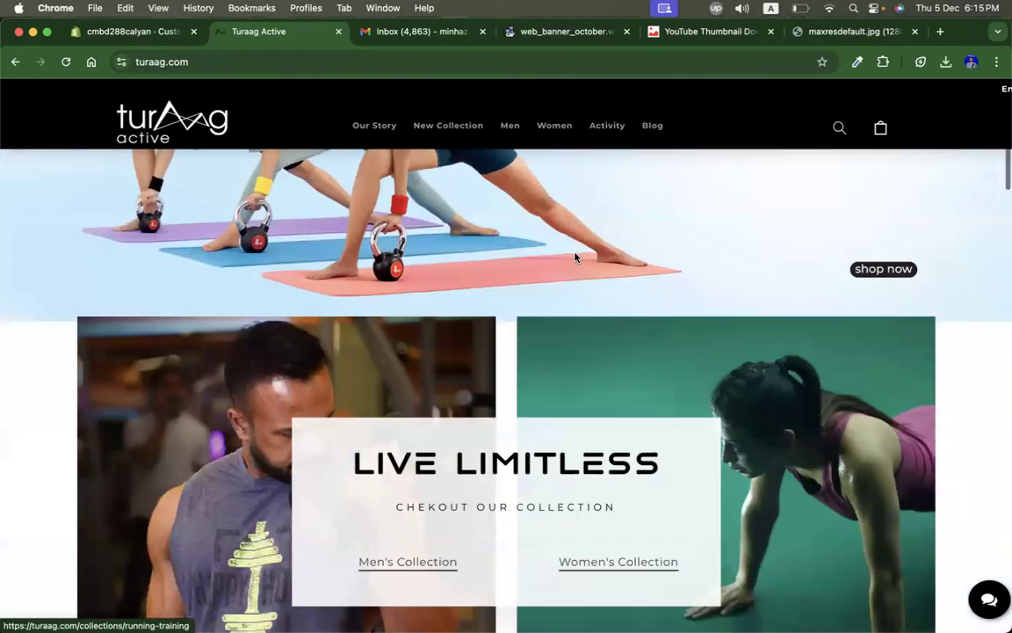
{"action": "scroll", "coordinate": [615, 297], "scroll_direction": "down", "scroll_amount": 8}
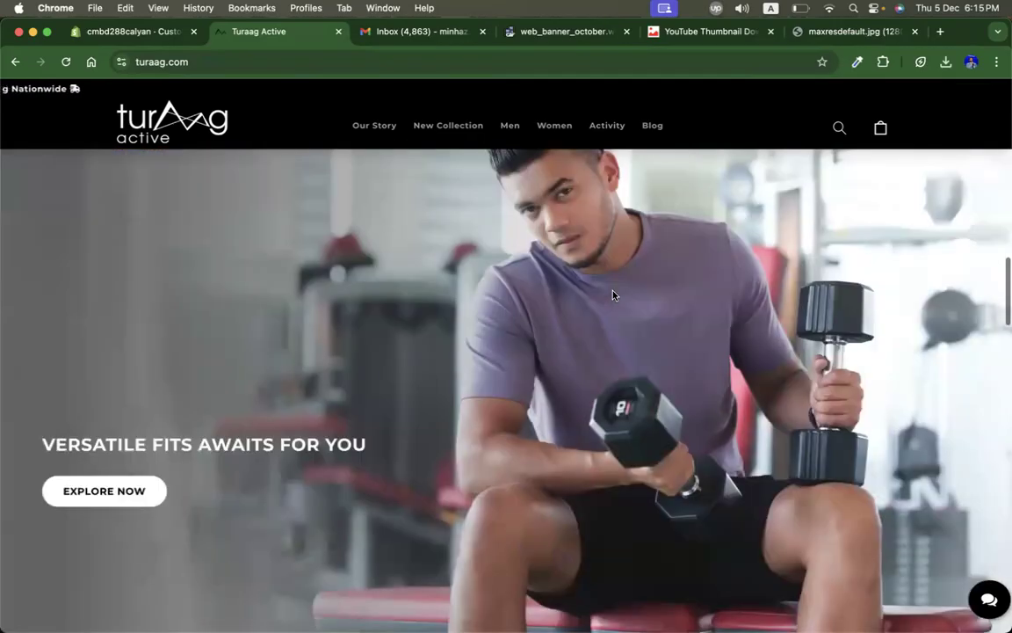
{"action": "scroll", "coordinate": [370, 364], "scroll_direction": "up", "scroll_amount": 2}
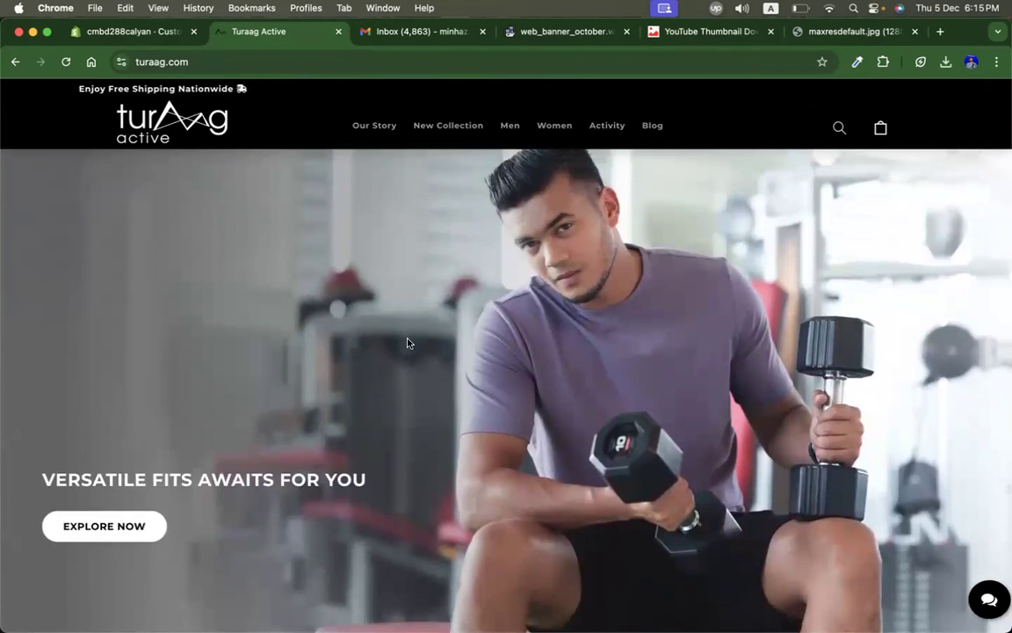
Step: Inspect the hero banner image element of the live home page in developer tools
{"action": "right_click", "coordinate": [409, 342]}
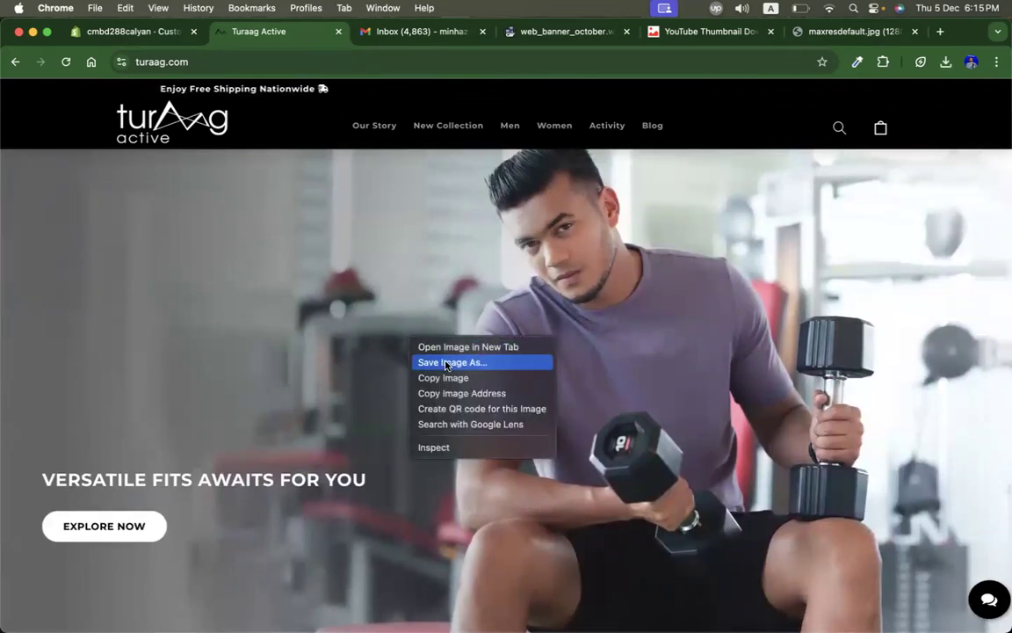
{"action": "left_click", "coordinate": [305, 392]}
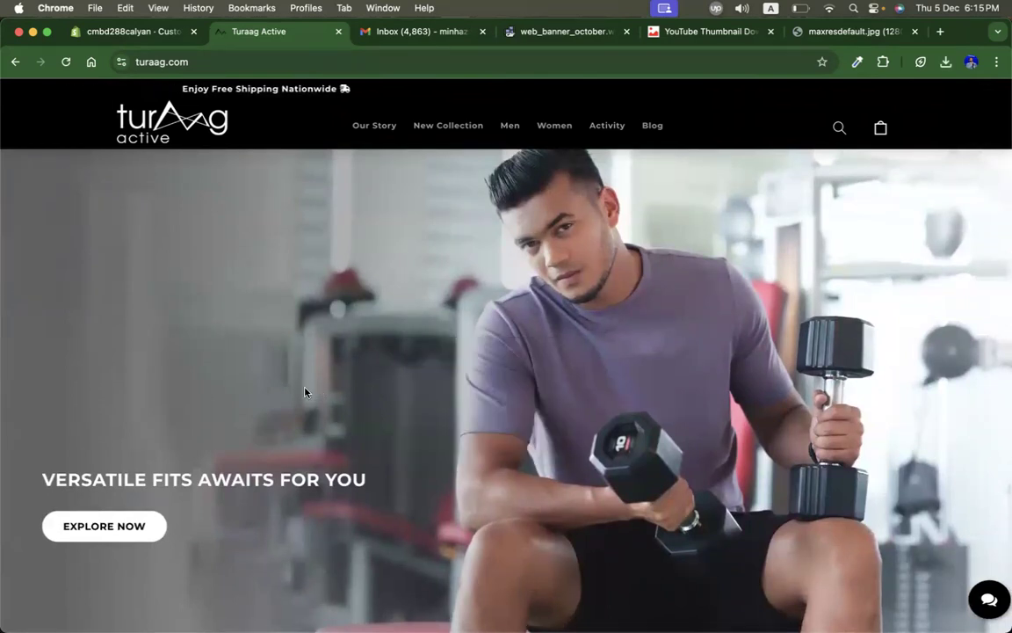
{"action": "right_click", "coordinate": [337, 310]}
{"action": "left_click", "coordinate": [365, 422]}
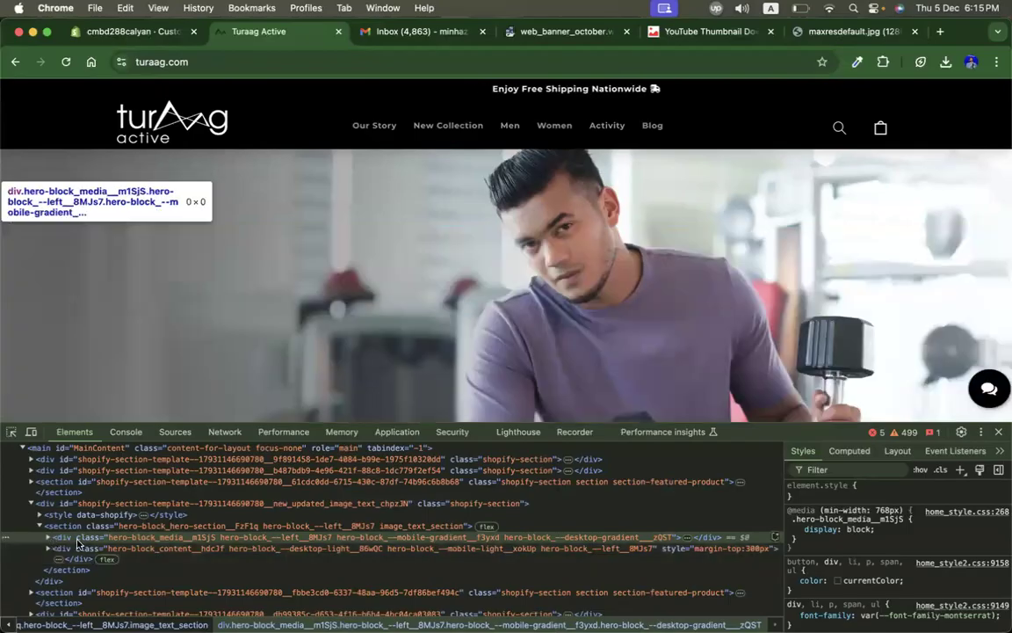
{"action": "left_click", "coordinate": [49, 539]}
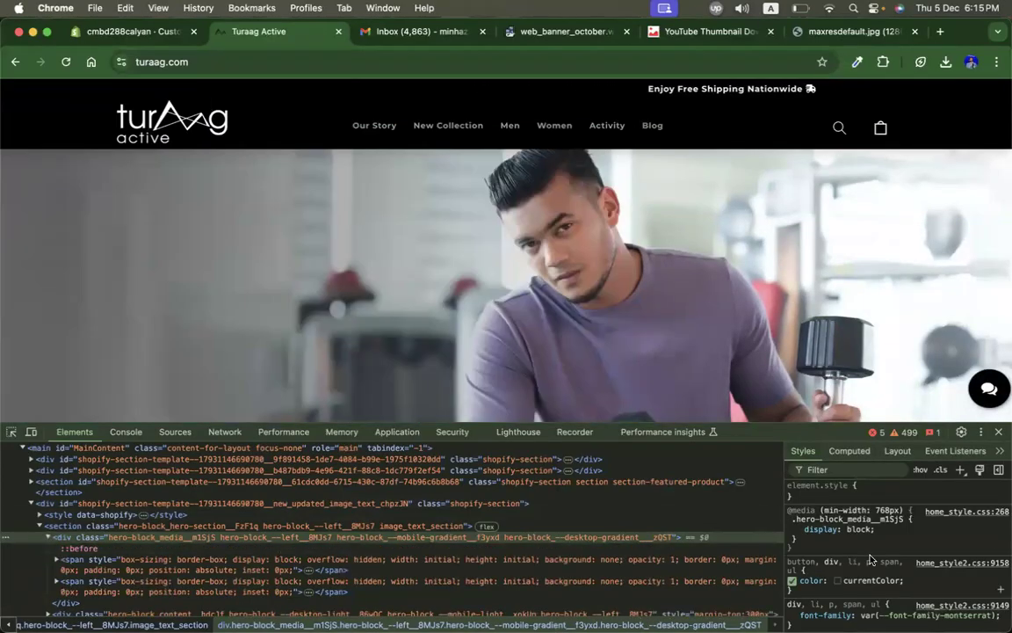
{"action": "scroll", "coordinate": [886, 560], "scroll_direction": "down", "scroll_amount": 3}
{"action": "scroll", "coordinate": [215, 518], "scroll_direction": "down", "scroll_amount": 2}
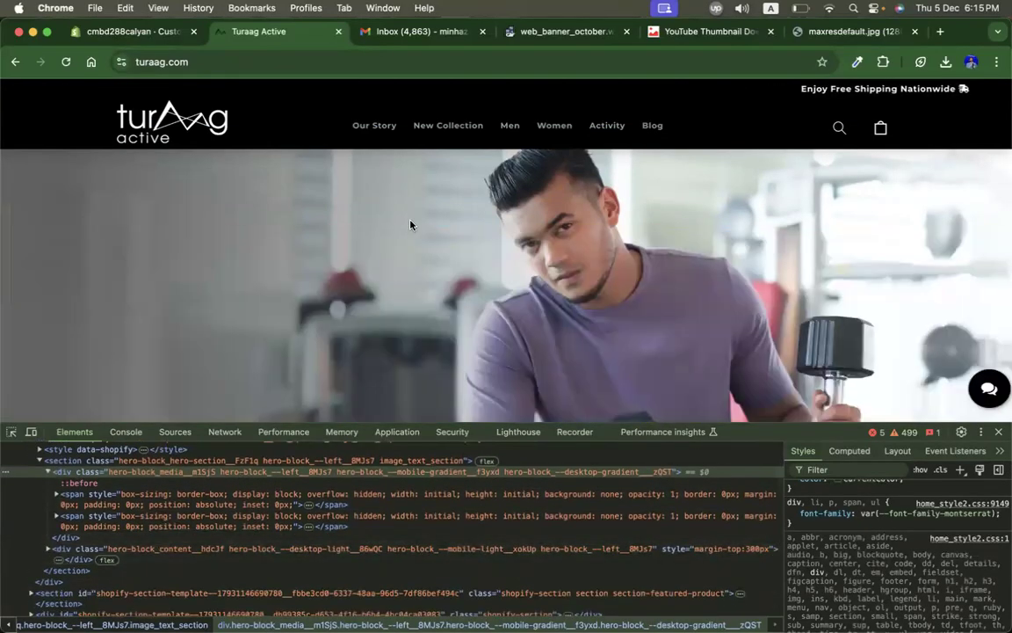
Step: Open the live home page's hero banner image in a new tab
{"action": "right_click", "coordinate": [411, 221]}
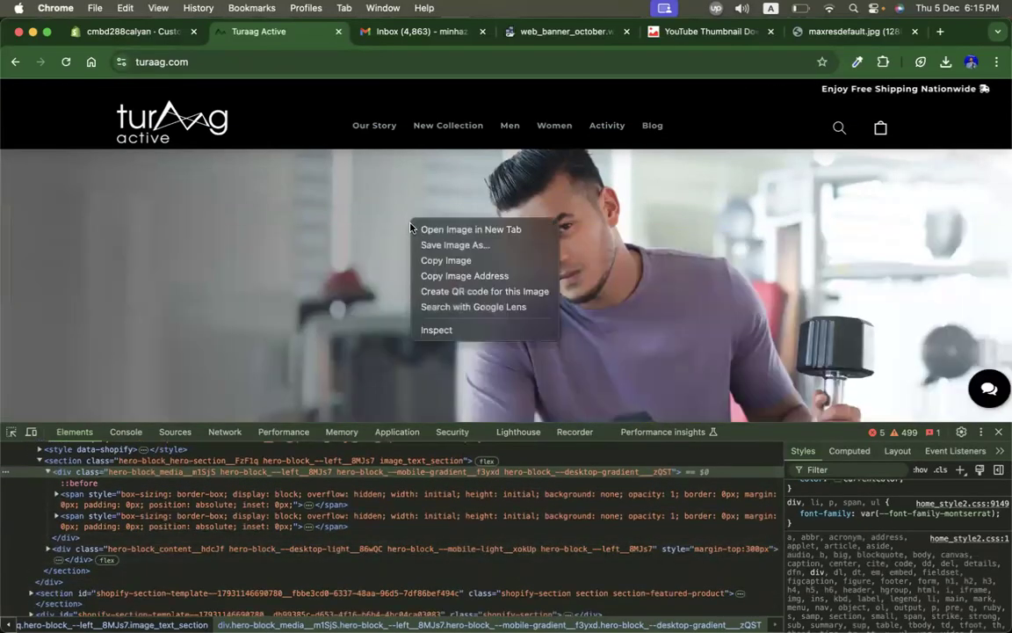
{"action": "left_click", "coordinate": [465, 247]}
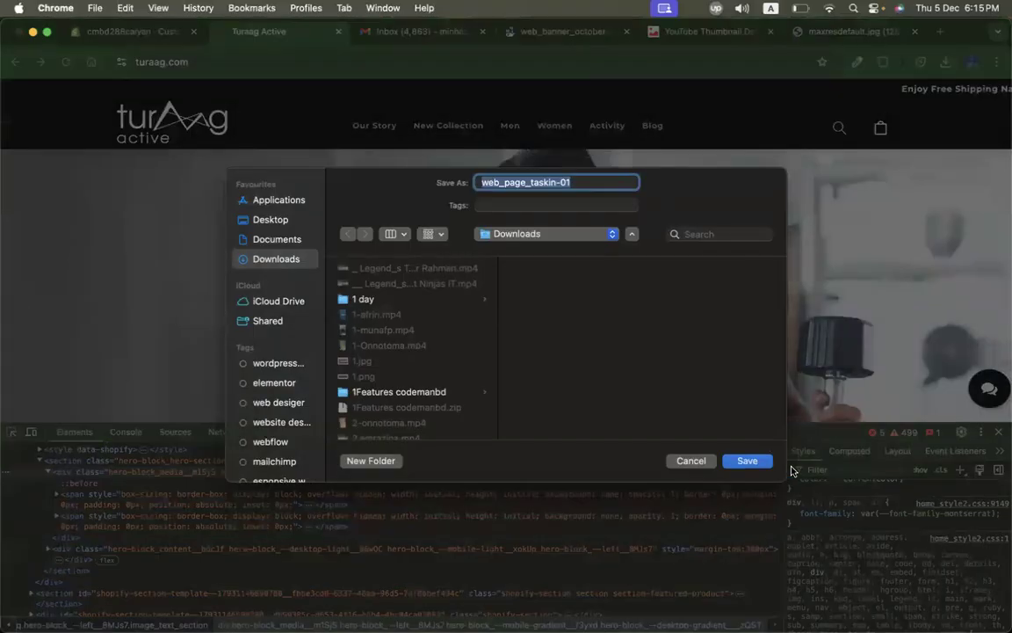
{"action": "right_click", "coordinate": [378, 245]}
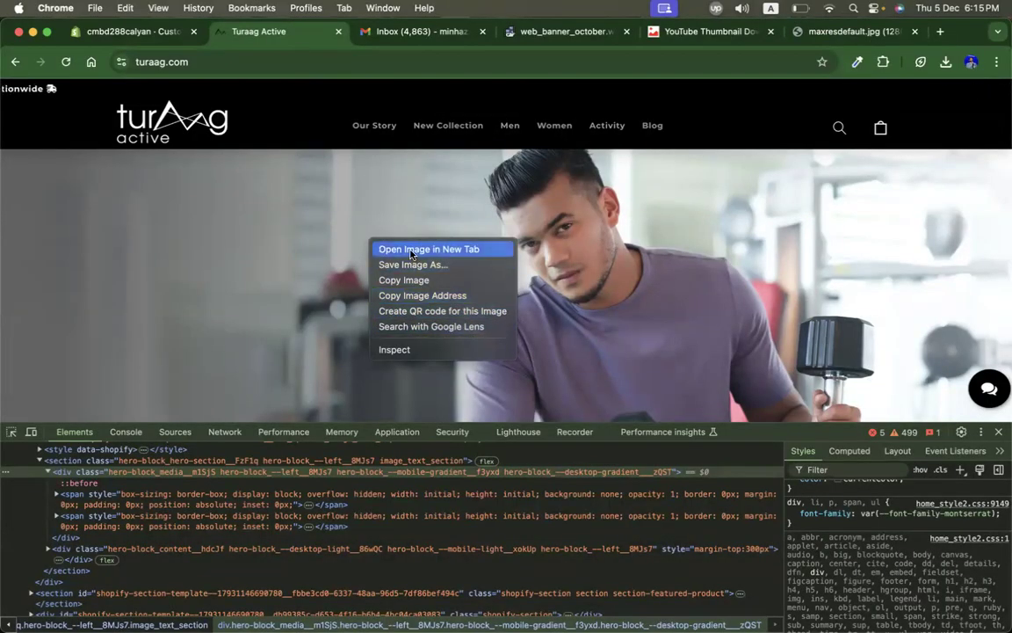
{"action": "left_click", "coordinate": [409, 251]}
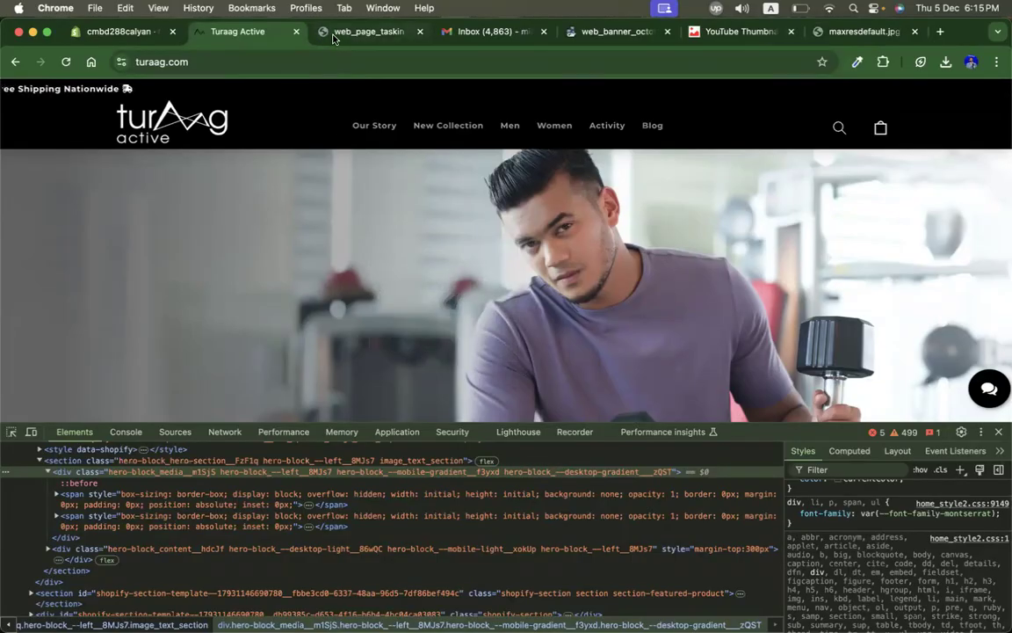
Step: Save the hero banner image from the new tab to Downloads under the name taskin
{"action": "left_click", "coordinate": [334, 35]}
{"action": "right_click", "coordinate": [422, 352]}
{"action": "left_click", "coordinate": [463, 369]}
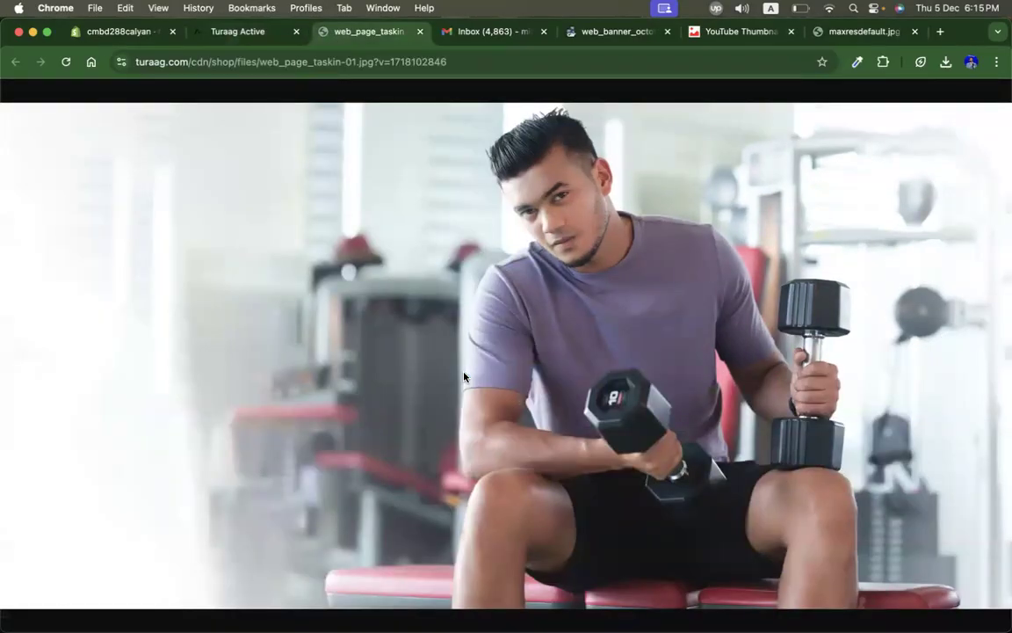
{"action": "type", "text": "taskin"}
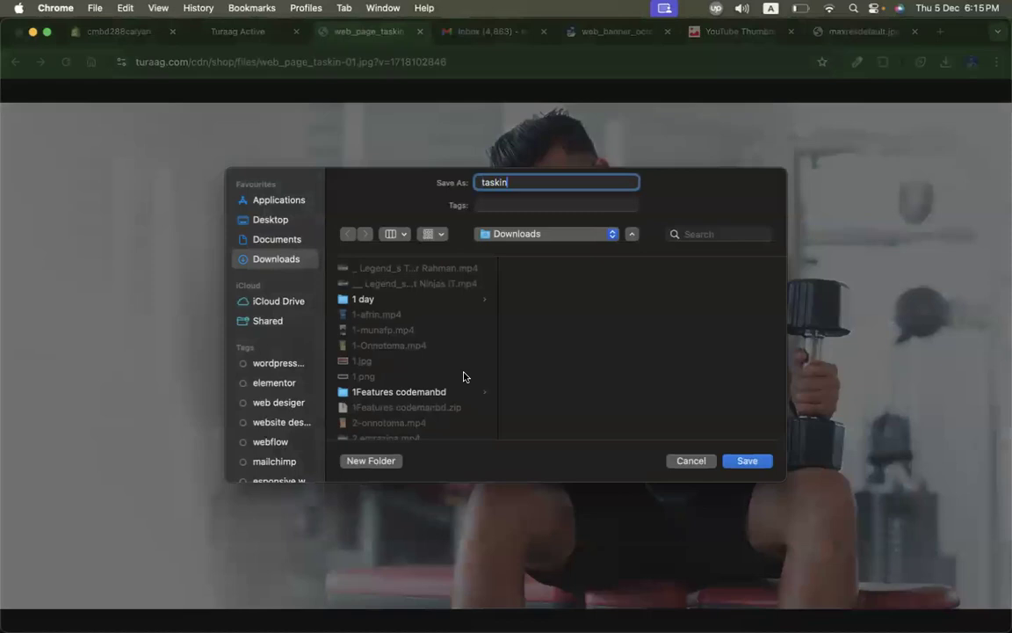
{"action": "key", "text": "Return"}
Step: Return to the theme editor and browse the home page sections and collection list blocks
{"action": "left_click", "coordinate": [118, 31]}
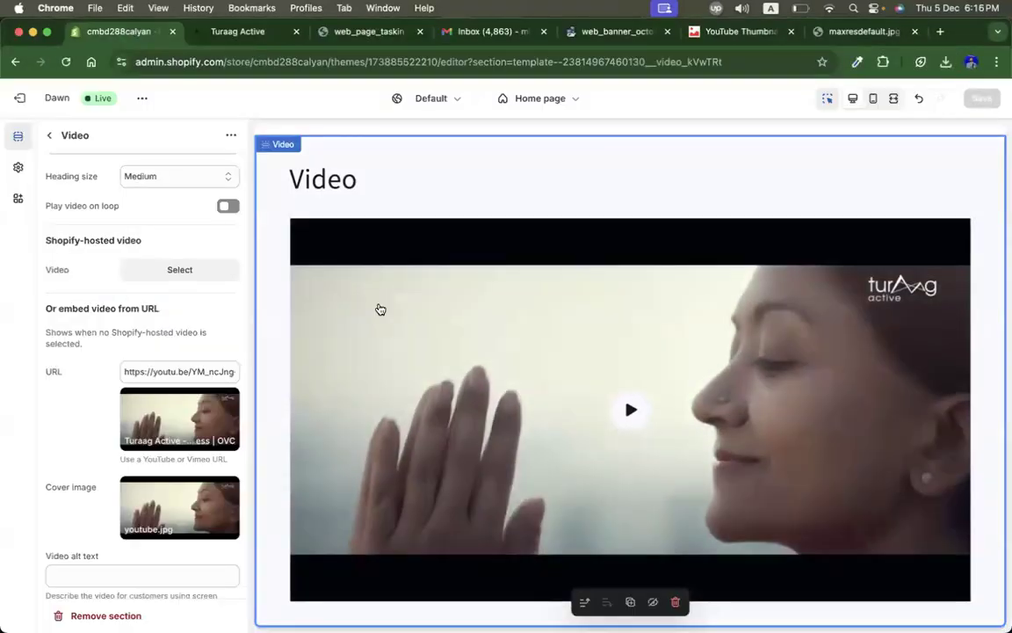
{"action": "scroll", "coordinate": [380, 309], "scroll_direction": "up", "scroll_amount": 10}
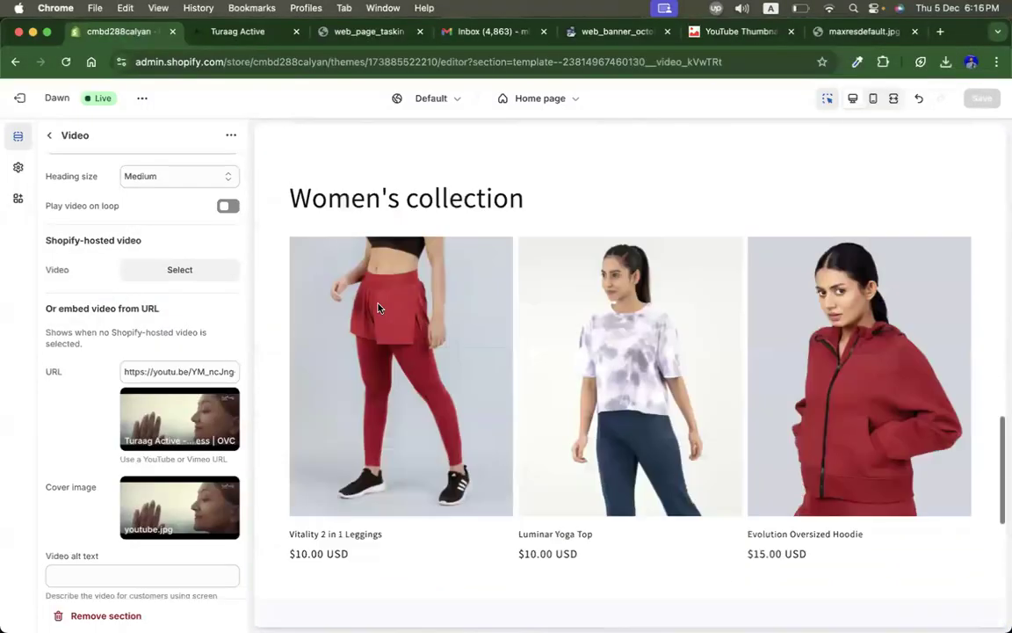
{"action": "scroll", "coordinate": [378, 307], "scroll_direction": "up", "scroll_amount": 15}
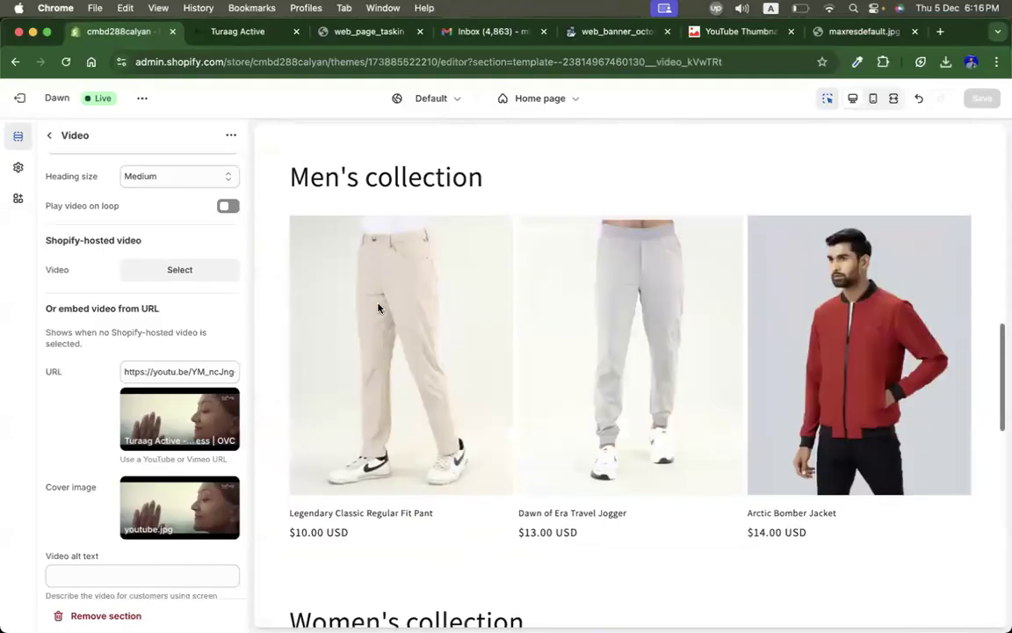
{"action": "scroll", "coordinate": [377, 307], "scroll_direction": "up", "scroll_amount": 5}
{"action": "scroll", "coordinate": [527, 413], "scroll_direction": "down", "scroll_amount": 2}
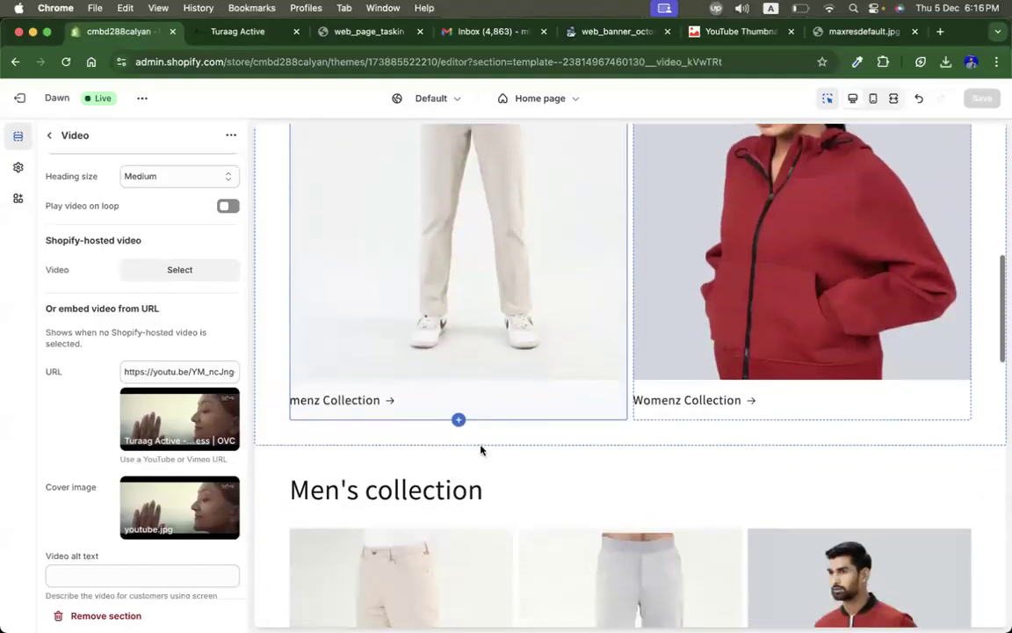
{"action": "left_click", "coordinate": [48, 136]}
{"action": "left_click", "coordinate": [659, 315]}
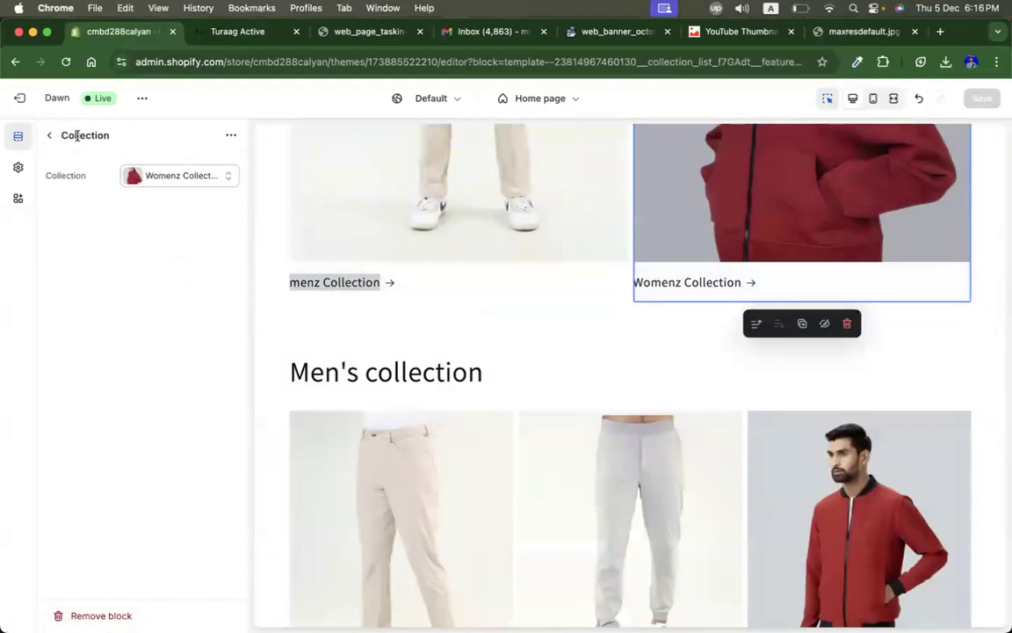
{"action": "left_click", "coordinate": [50, 136]}
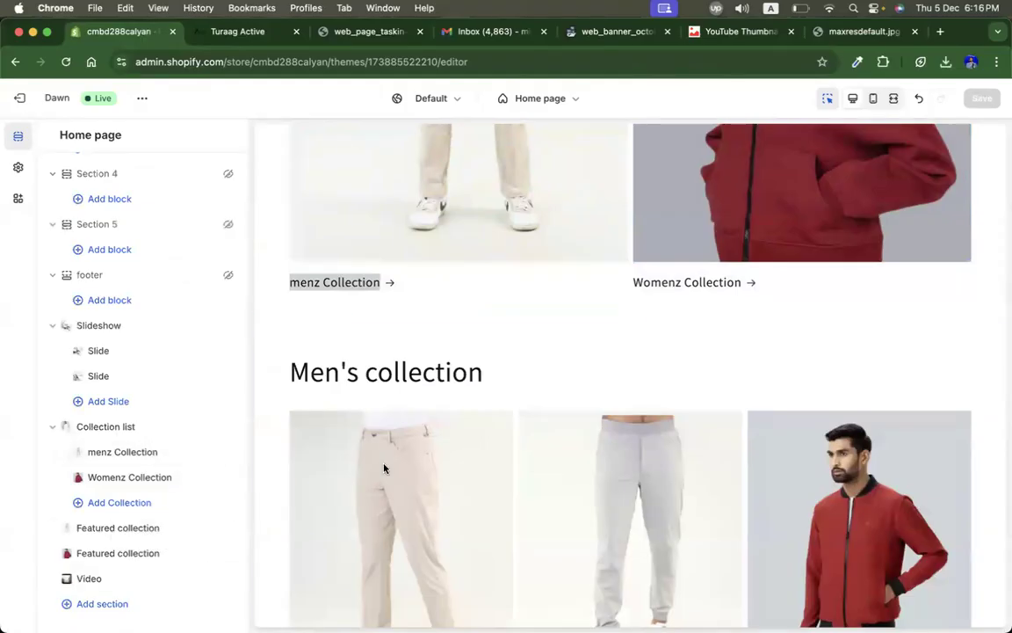
{"action": "scroll", "coordinate": [385, 466], "scroll_direction": "up", "scroll_amount": 2}
{"action": "scroll", "coordinate": [486, 405], "scroll_direction": "up", "scroll_amount": 1}
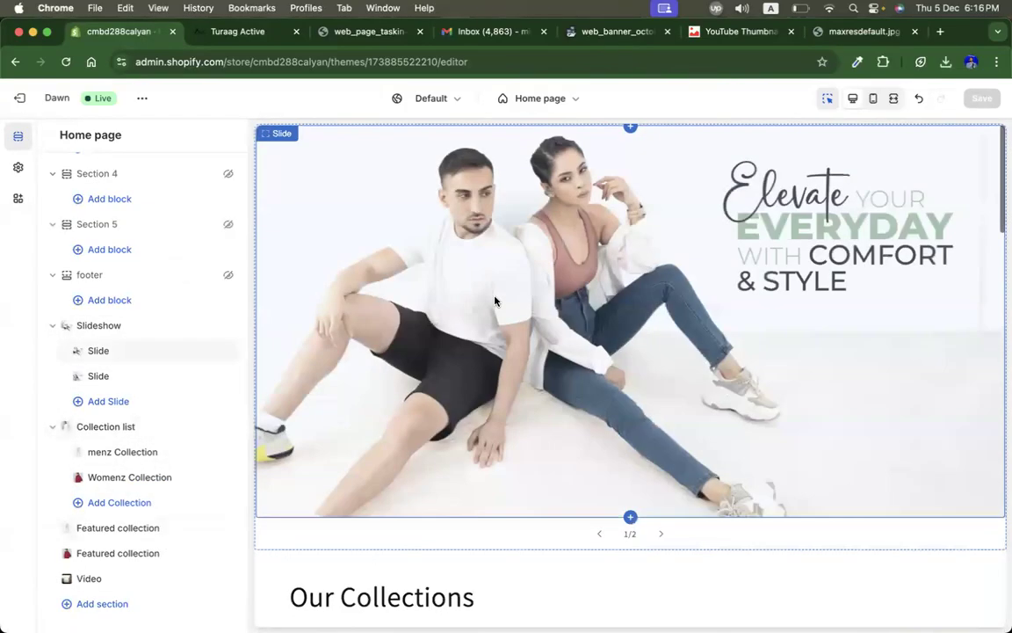
{"action": "scroll", "coordinate": [494, 301], "scroll_direction": "down", "scroll_amount": 5}
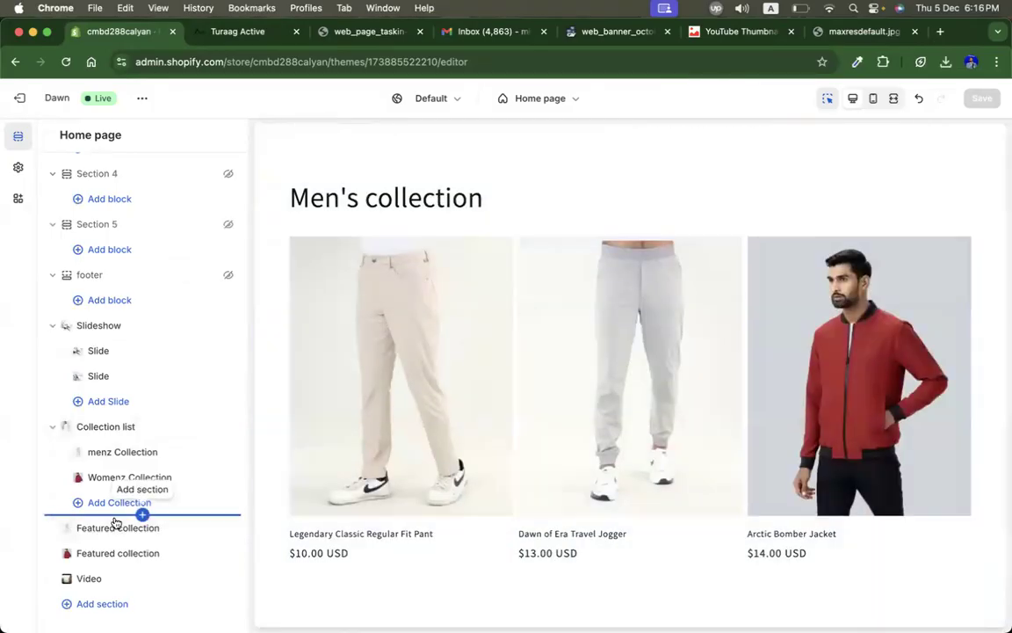
Step: Add an Image banner section at the end of the home page
{"action": "left_click", "coordinate": [100, 604]}
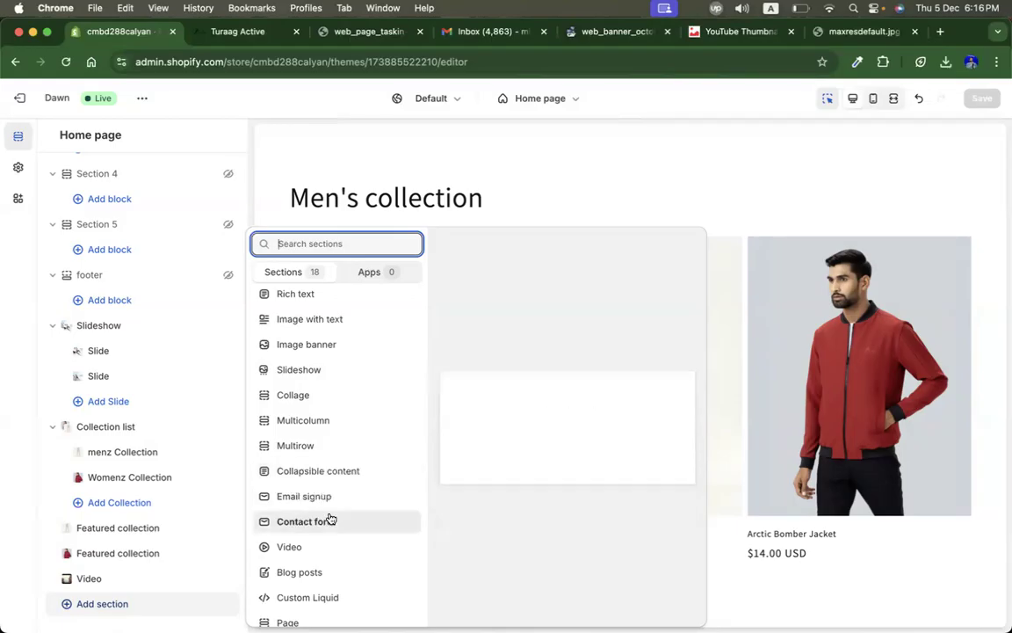
{"action": "scroll", "coordinate": [331, 518], "scroll_direction": "down", "scroll_amount": 2}
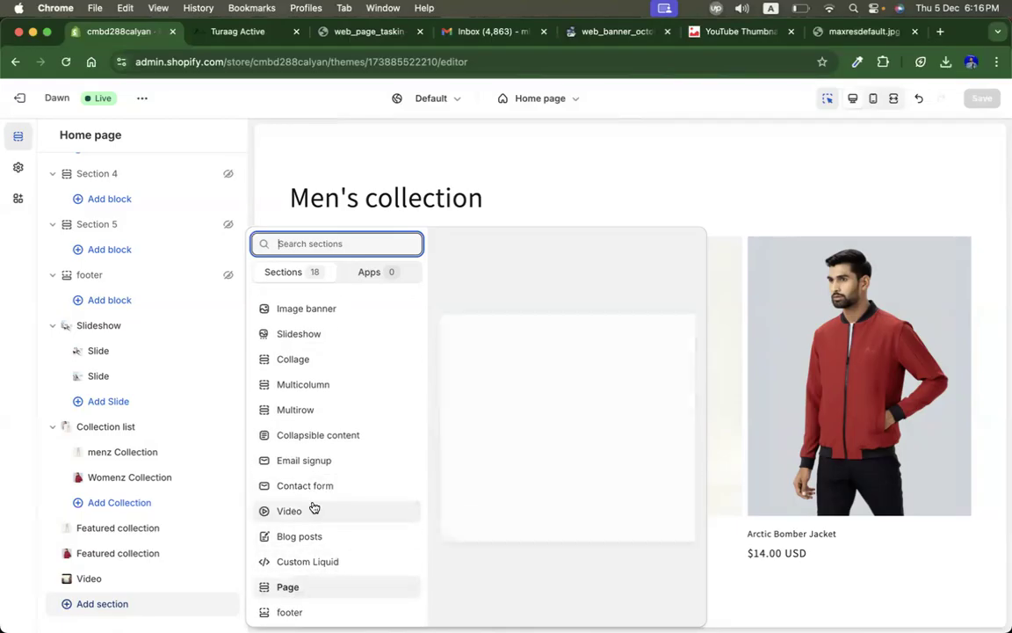
{"action": "scroll", "coordinate": [316, 517], "scroll_direction": "up", "scroll_amount": 3}
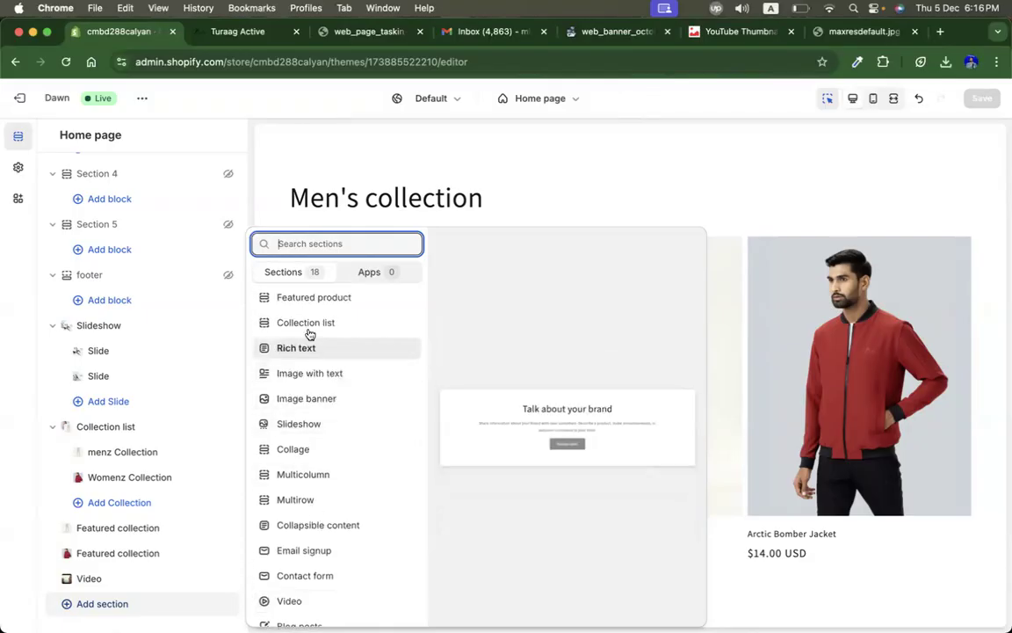
{"action": "scroll", "coordinate": [325, 410], "scroll_direction": "up", "scroll_amount": 1}
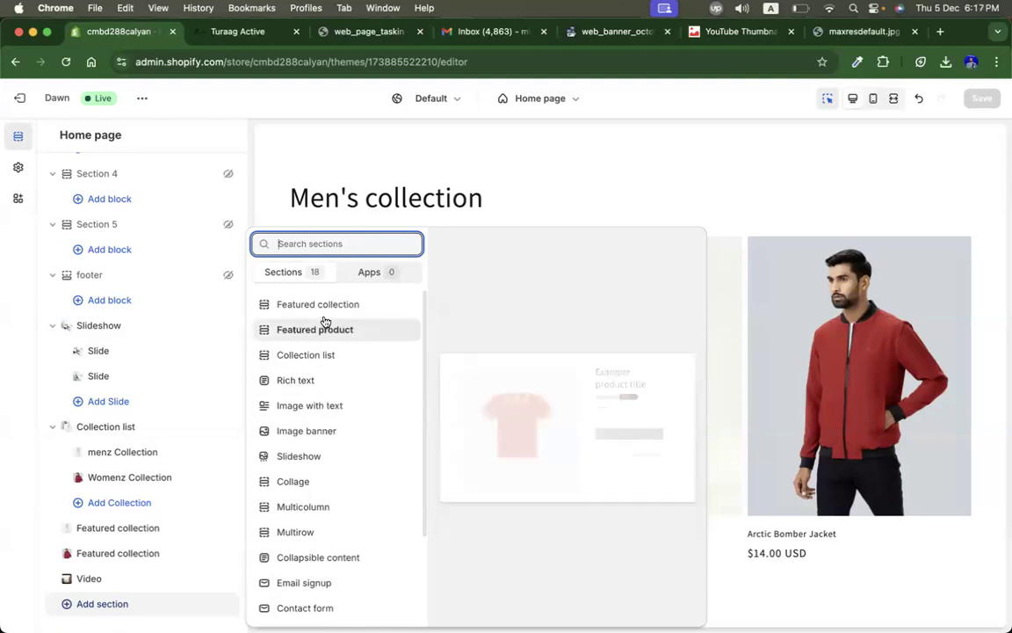
{"action": "left_click", "coordinate": [325, 430]}
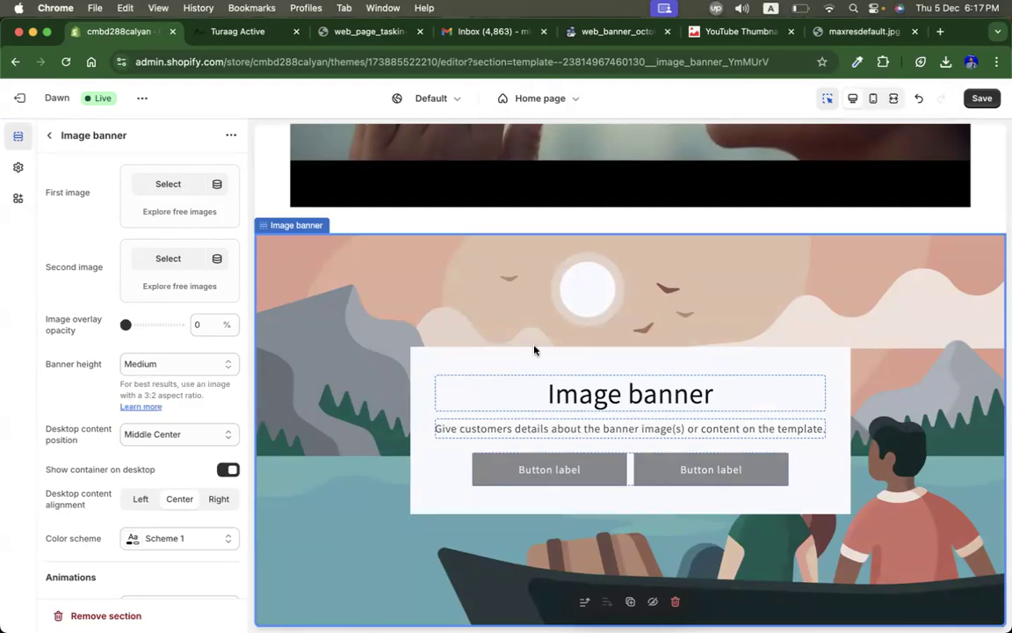
Step: Upload taskin.webp from Downloads and set it as the Image banner's first image
{"action": "left_click", "coordinate": [50, 136]}
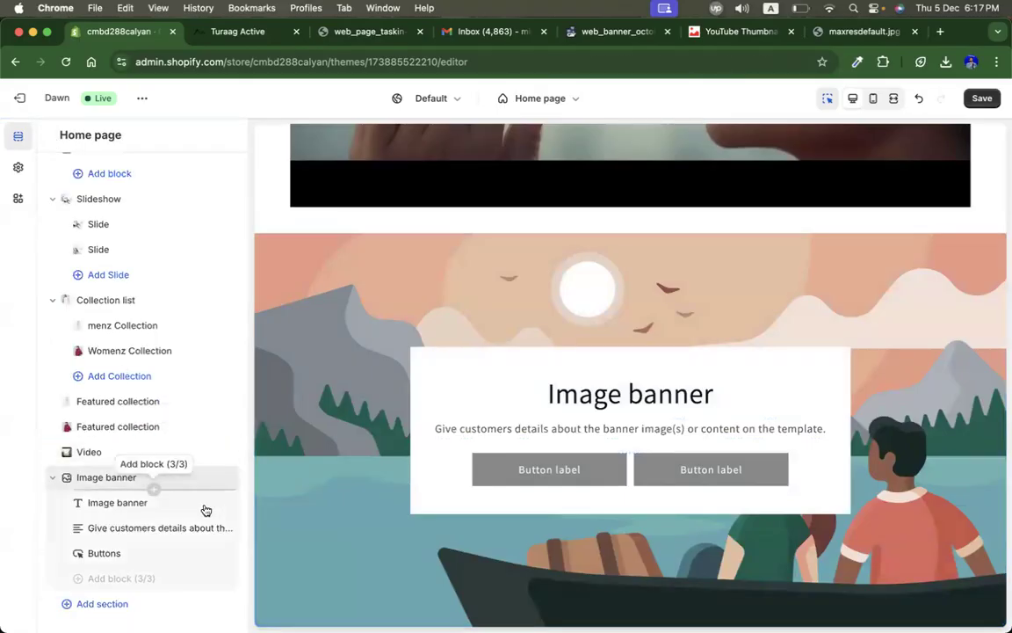
{"action": "mouse_move", "coordinate": [211, 481]}
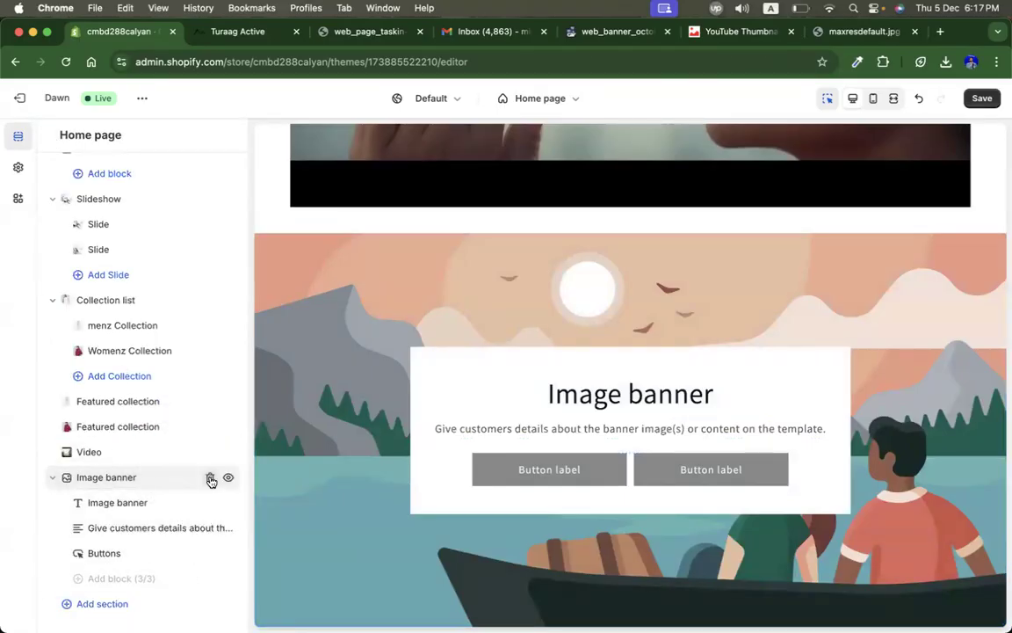
{"action": "left_click", "coordinate": [151, 479]}
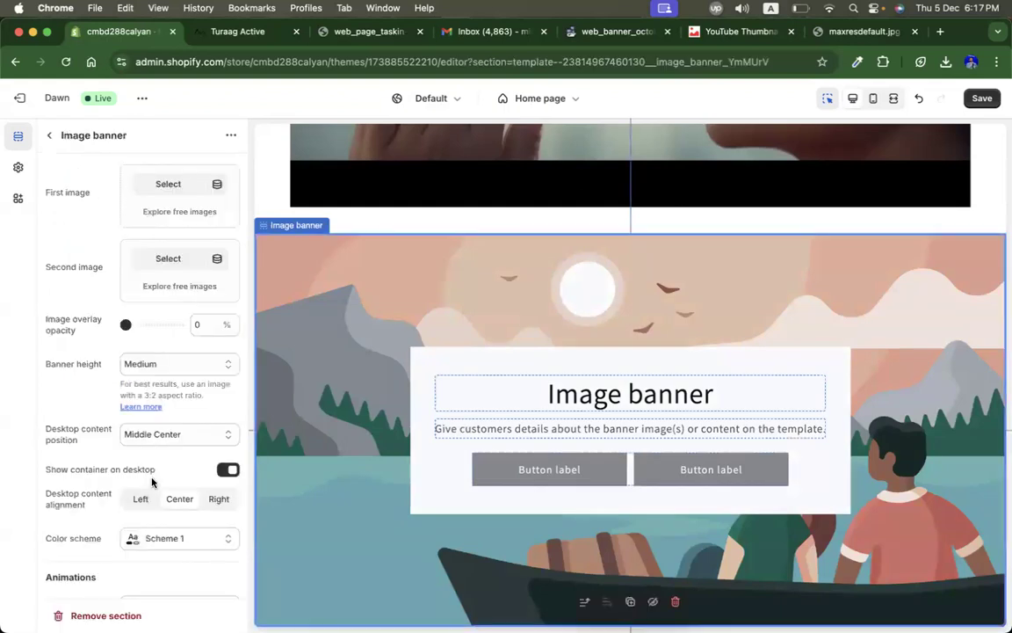
{"action": "left_click", "coordinate": [168, 183]}
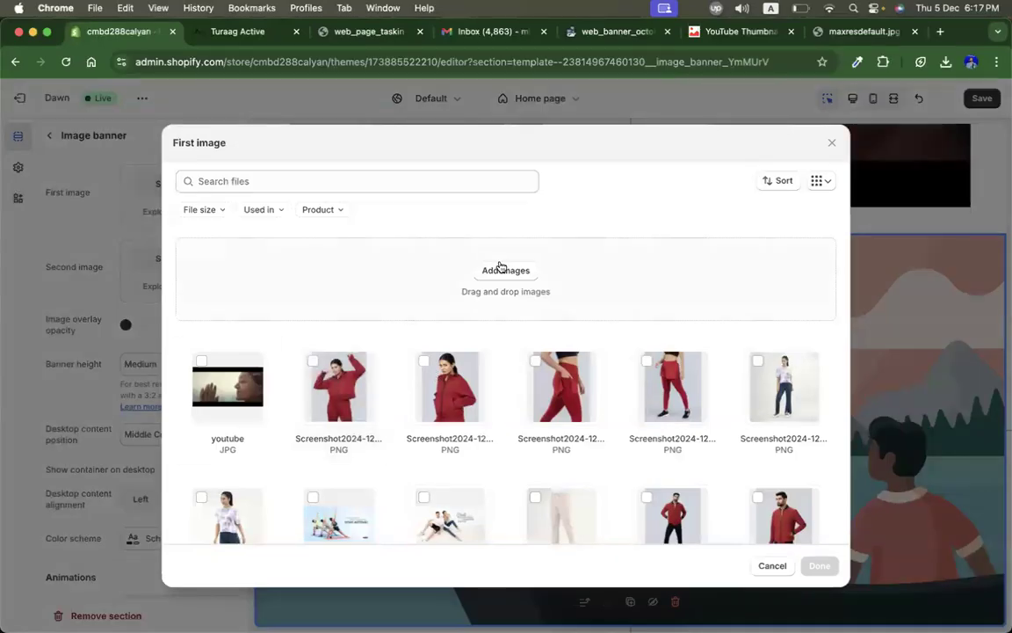
{"action": "left_click", "coordinate": [501, 269]}
{"action": "type", "text": "task"}
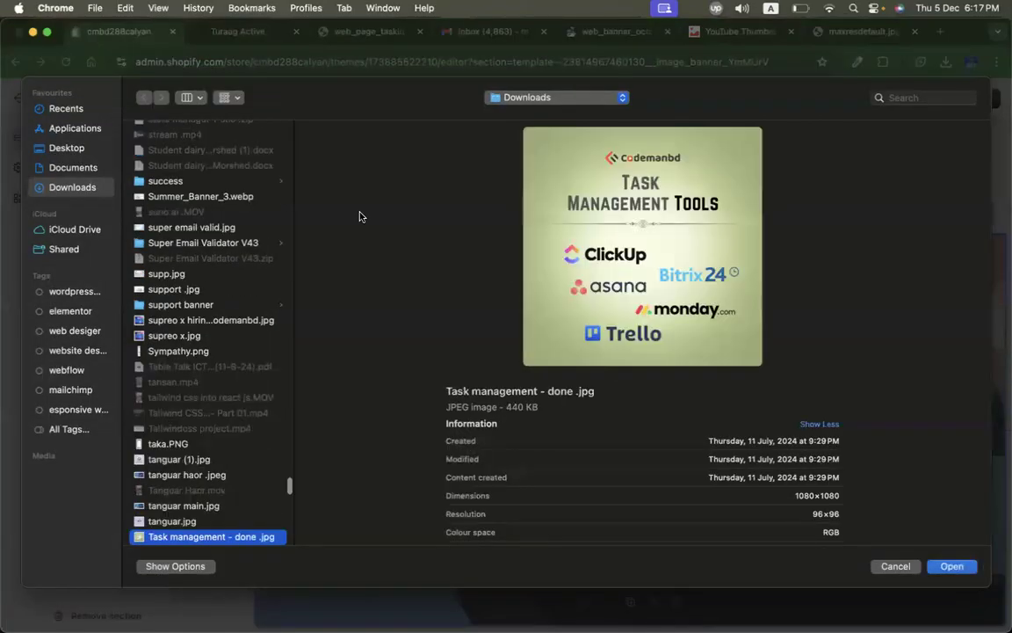
{"action": "key", "text": "Down"}
{"action": "key", "text": "Down"}
{"action": "key", "text": "Down"}
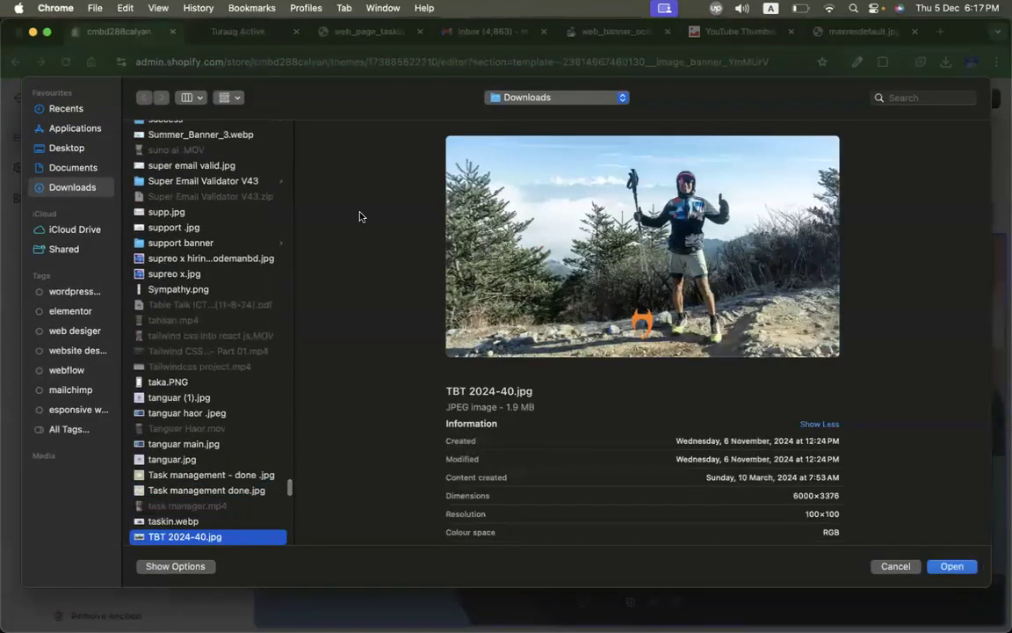
{"action": "key", "text": "Up"}
{"action": "key", "text": "Return"}
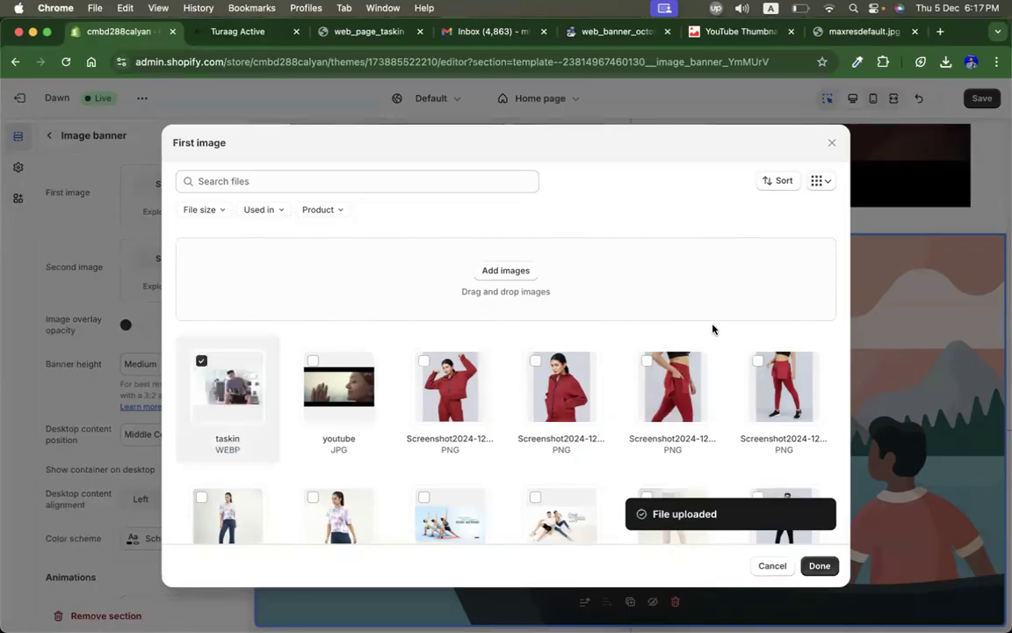
{"action": "left_click", "coordinate": [820, 565]}
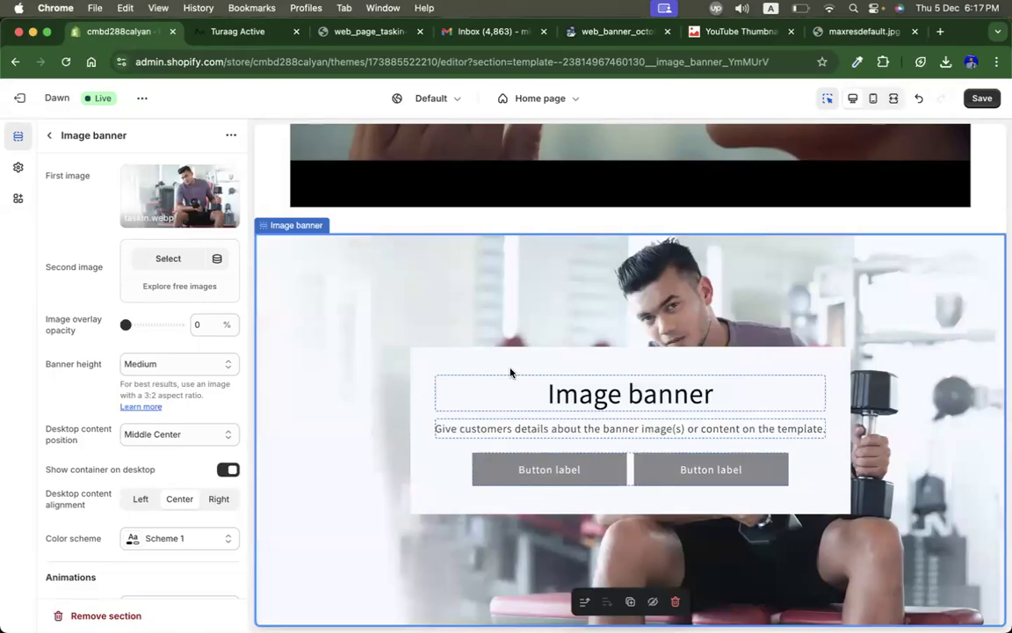
Step: Close the developer tools on the live store tab and return to the theme editor
{"action": "left_click", "coordinate": [249, 31]}
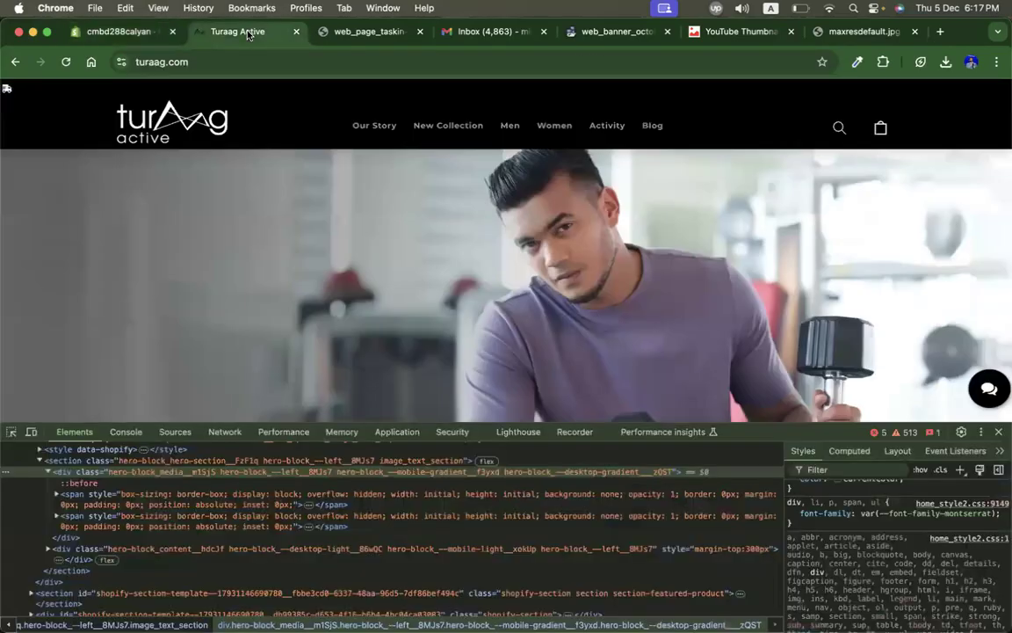
{"action": "left_click", "coordinate": [998, 431]}
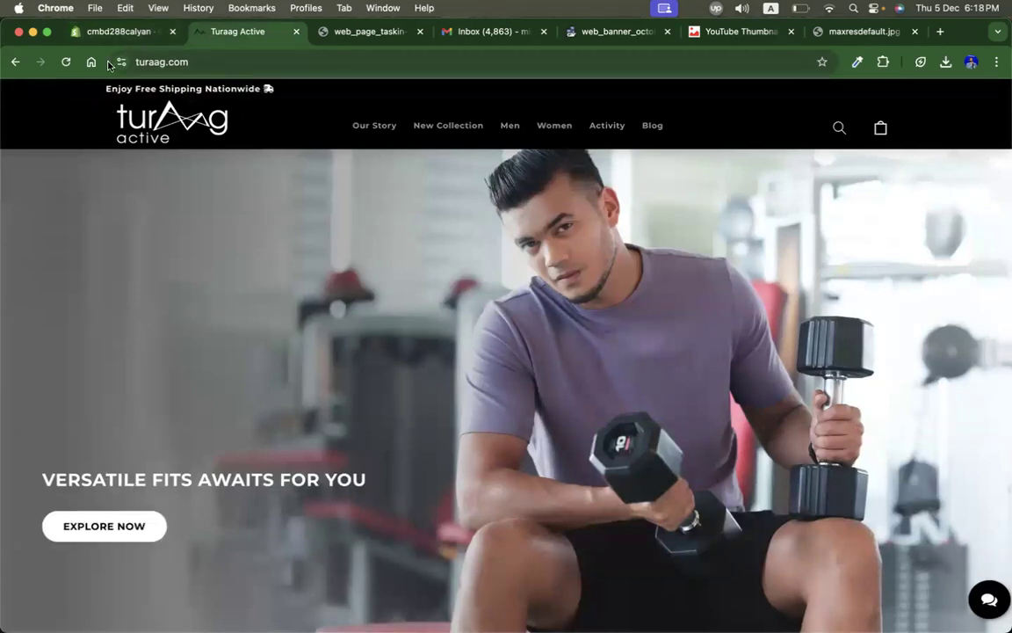
{"action": "left_click", "coordinate": [114, 31]}
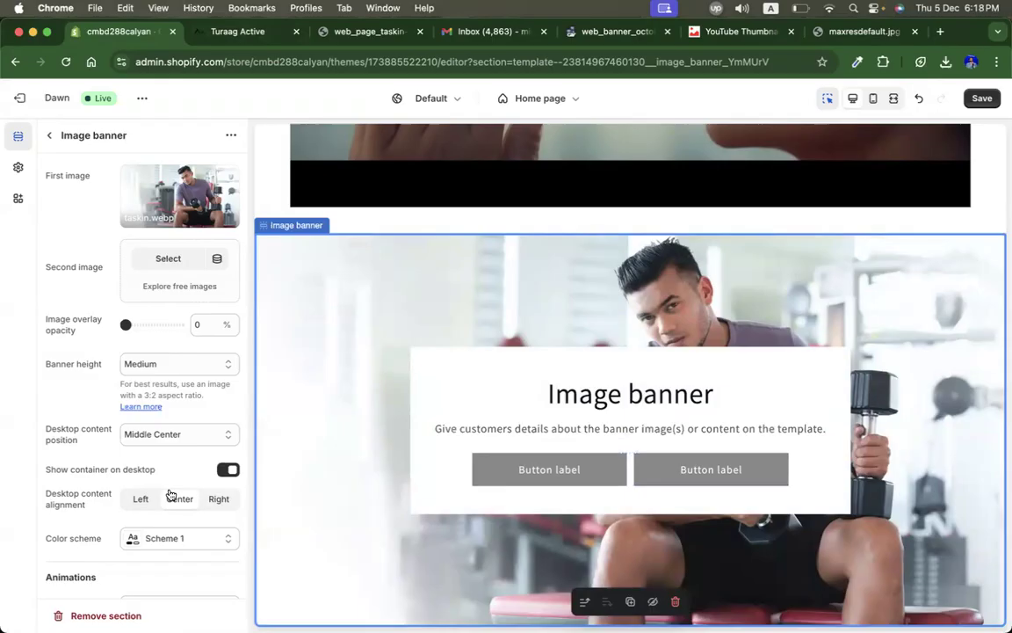
{"action": "left_click", "coordinate": [139, 499]}
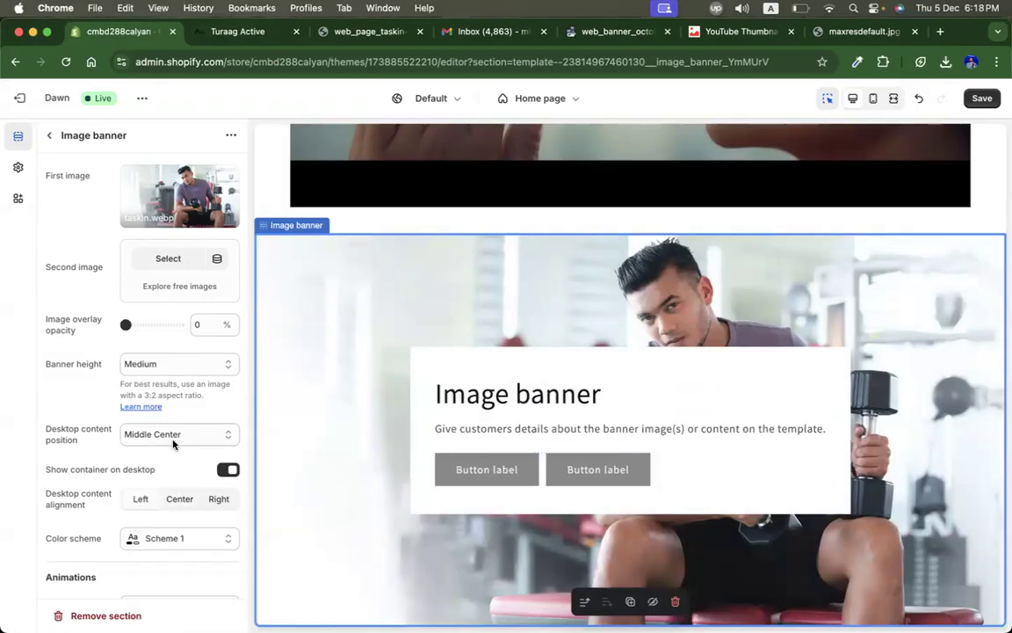
{"action": "scroll", "coordinate": [174, 443], "scroll_direction": "down", "scroll_amount": 2}
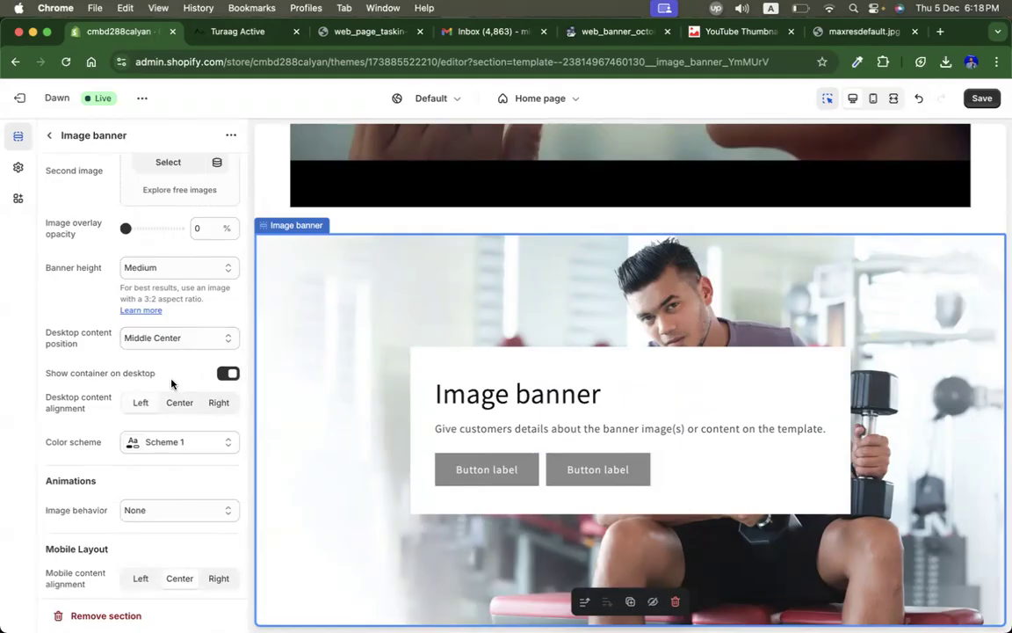
{"action": "scroll", "coordinate": [154, 492], "scroll_direction": "down", "scroll_amount": 3}
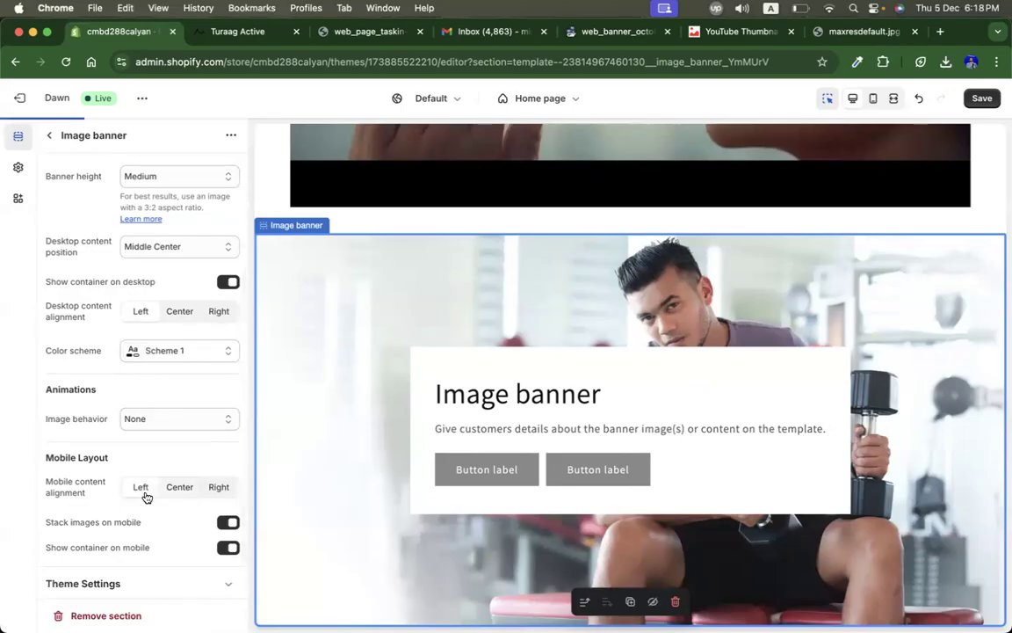
{"action": "left_click", "coordinate": [179, 311]}
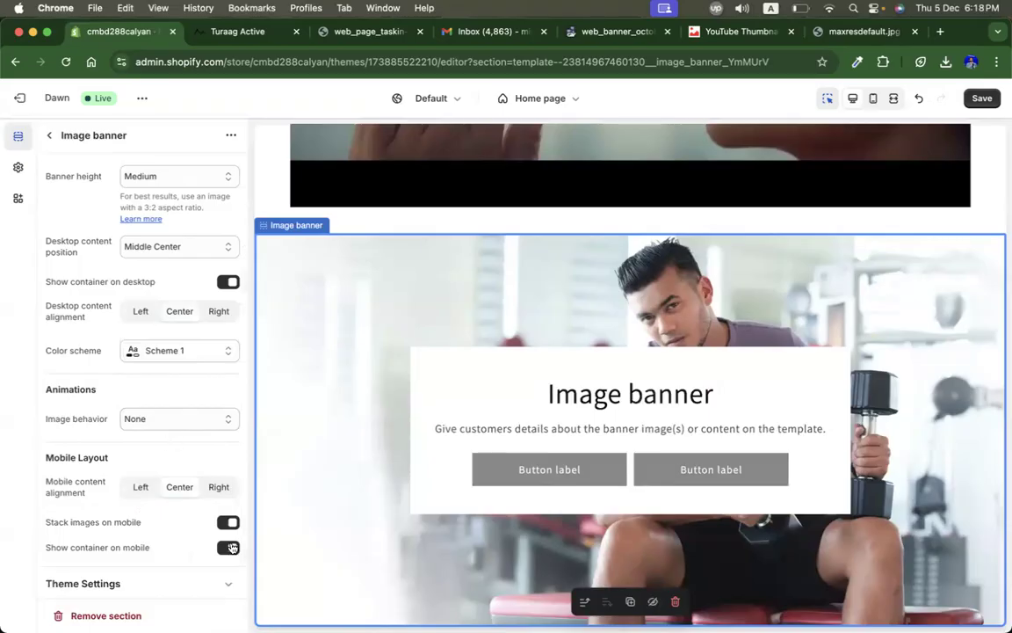
Step: Set the Image banner's desktop content position to Middle Left
{"action": "scroll", "coordinate": [103, 449], "scroll_direction": "up", "scroll_amount": 2}
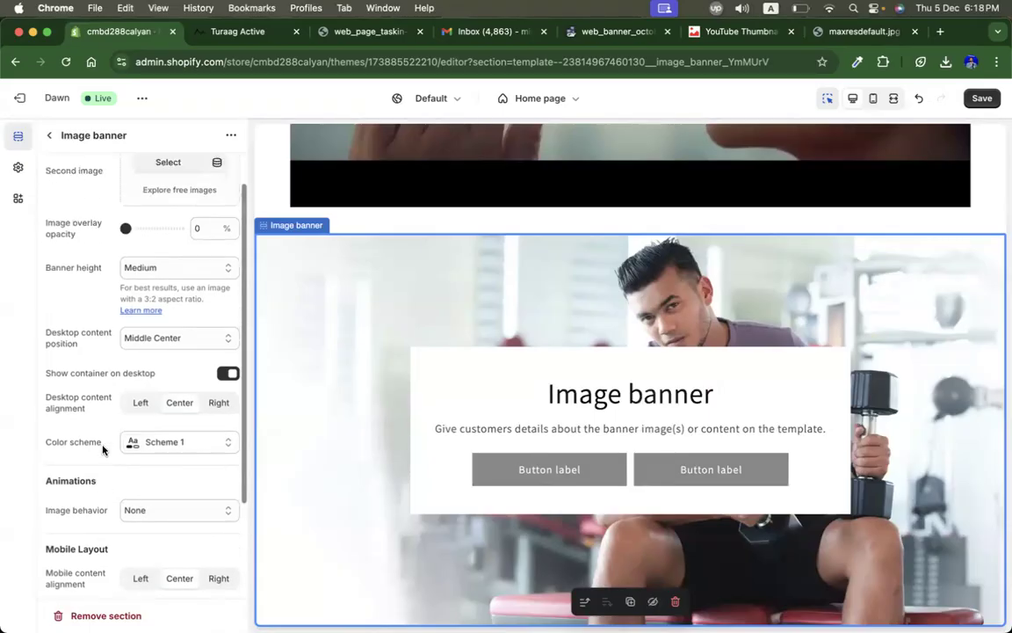
{"action": "left_click", "coordinate": [177, 339]}
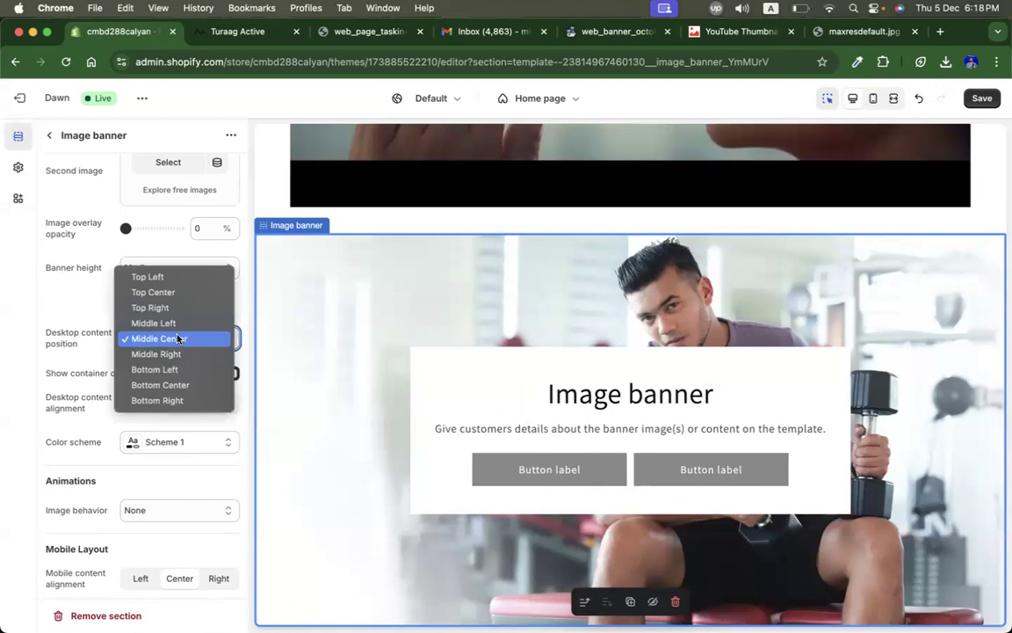
{"action": "left_click", "coordinate": [156, 323]}
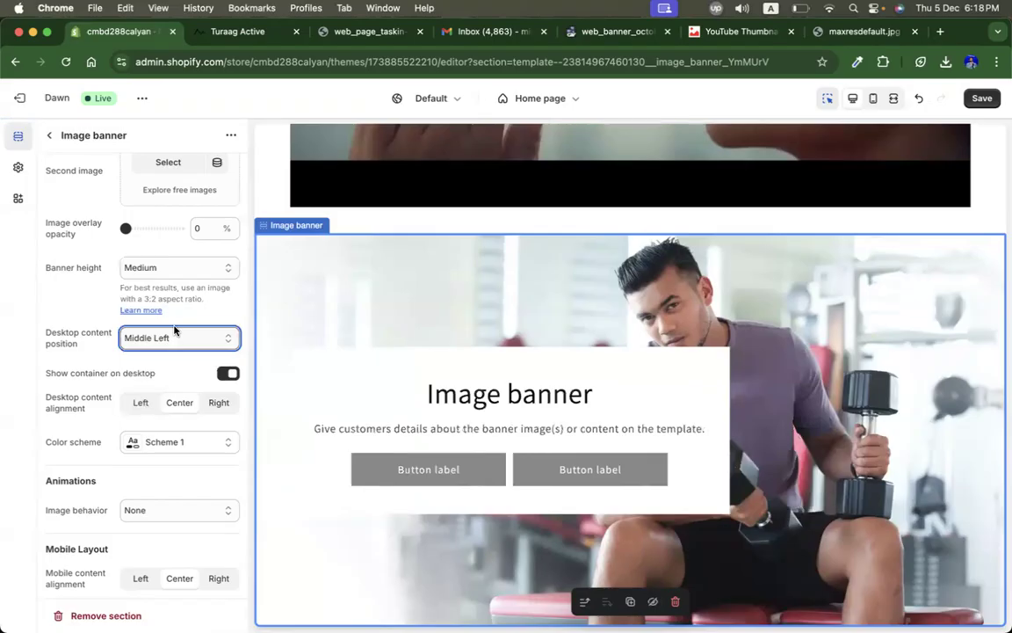
{"action": "scroll", "coordinate": [132, 365], "scroll_direction": "up", "scroll_amount": 2}
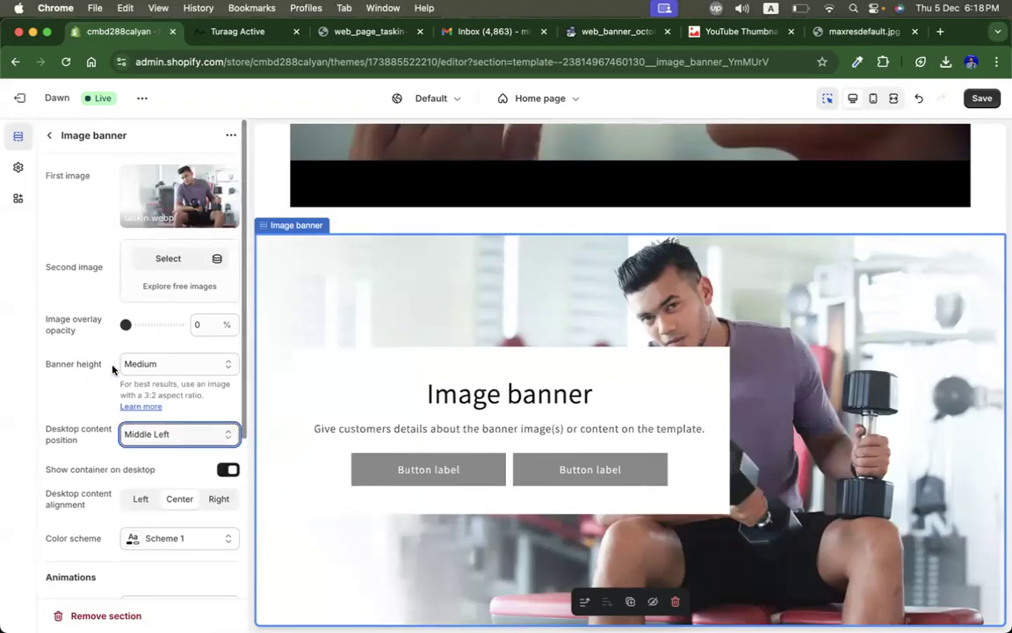
{"action": "scroll", "coordinate": [159, 430], "scroll_direction": "down", "scroll_amount": 5}
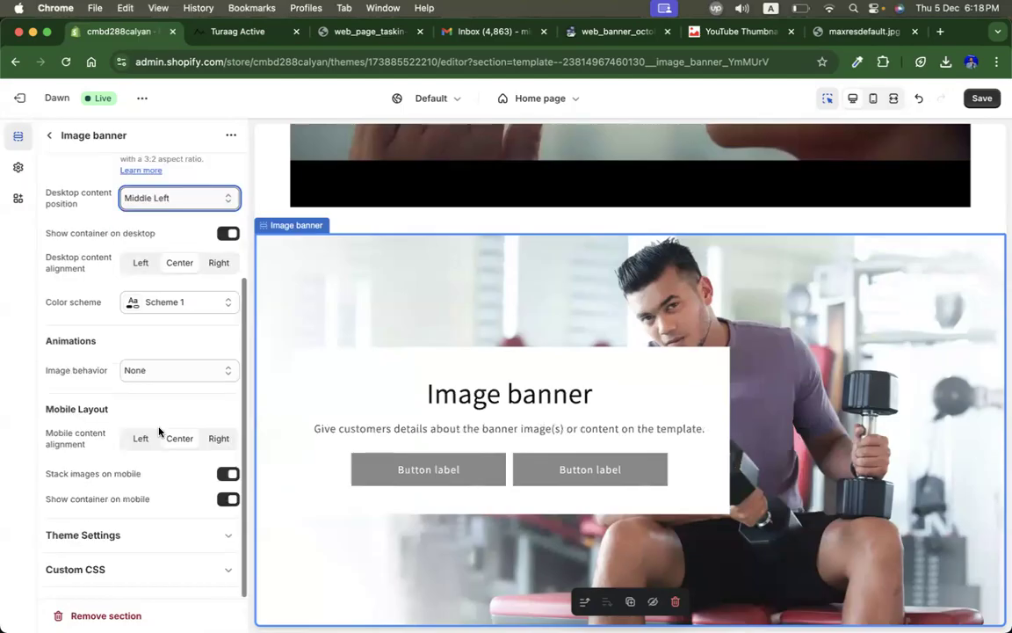
{"action": "scroll", "coordinate": [79, 423], "scroll_direction": "up", "scroll_amount": 5}
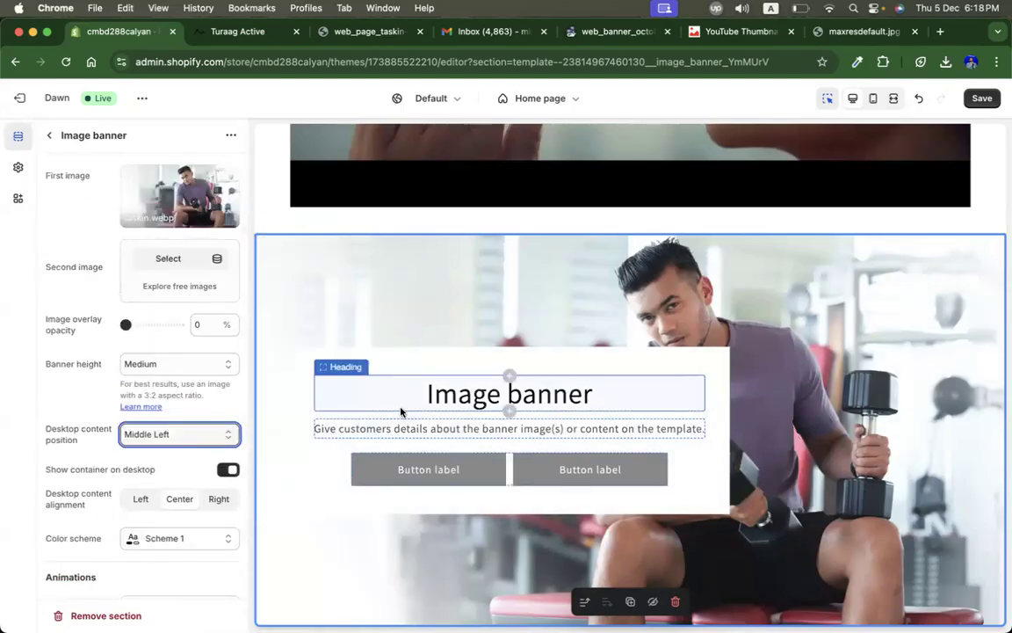
Step: Replace the Image banner heading with VERSATILE FITS AWAITS FOR YOU copied from the live site, and remove the description text block
{"action": "left_click", "coordinate": [513, 479]}
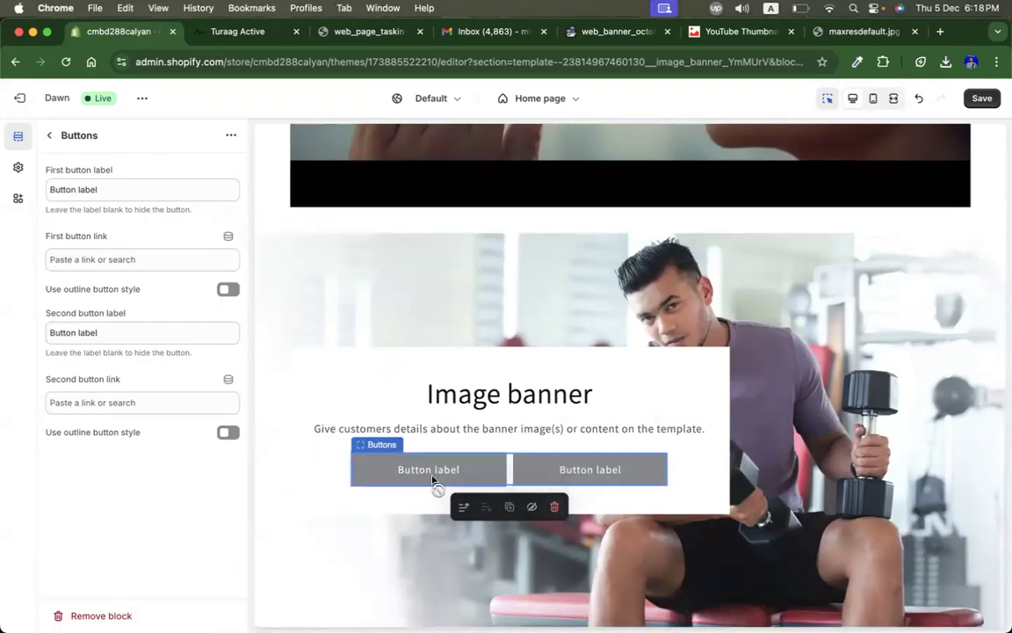
{"action": "left_click", "coordinate": [49, 135]}
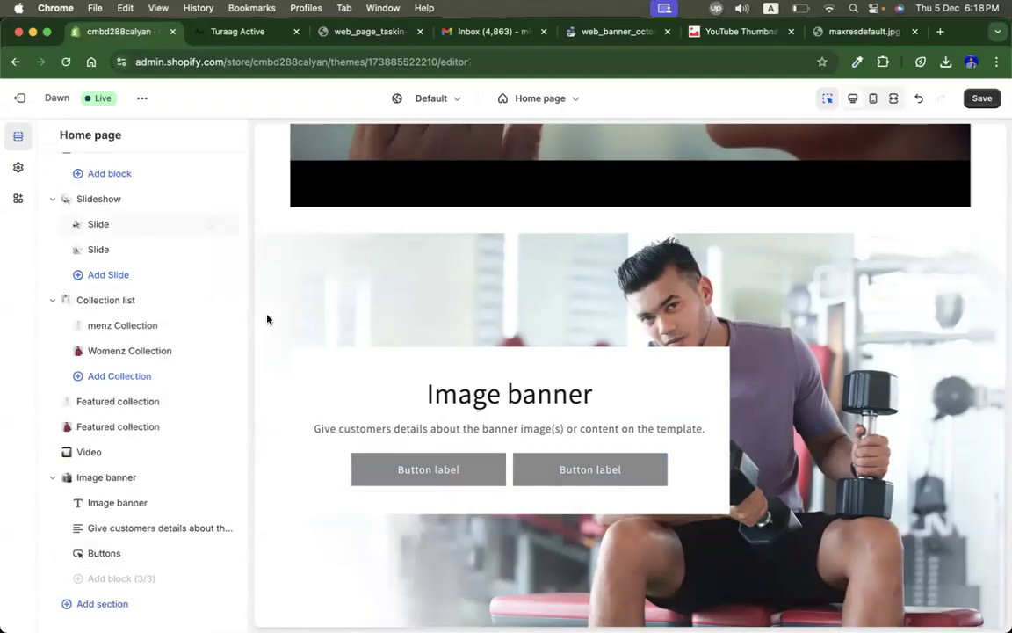
{"action": "double_click", "coordinate": [465, 397]}
{"action": "left_click", "coordinate": [242, 33]}
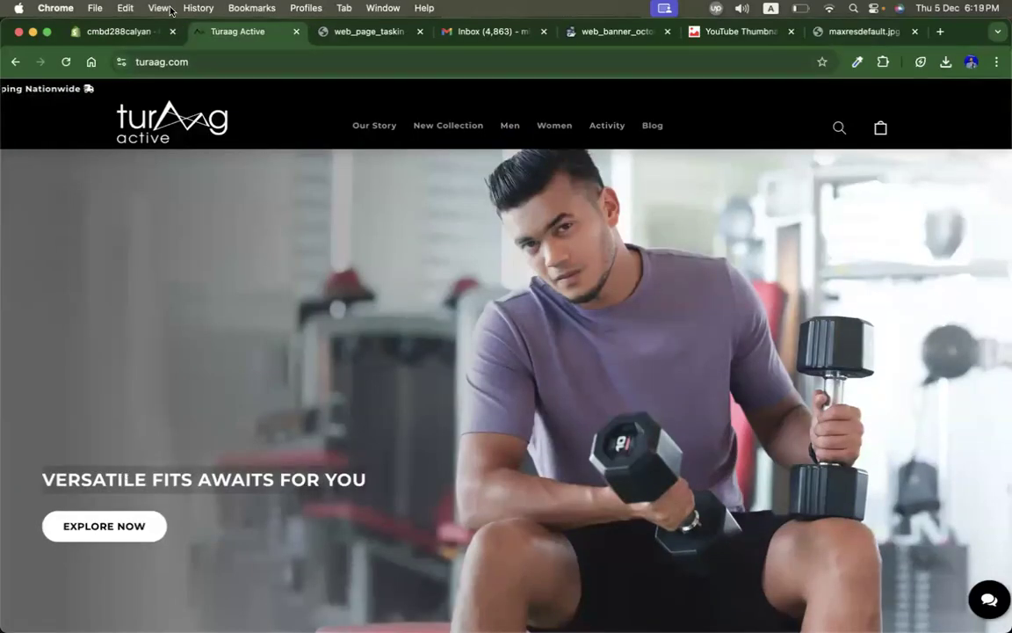
{"action": "left_click", "coordinate": [116, 32]}
{"action": "double_click", "coordinate": [507, 393]}
{"action": "triple_click", "coordinate": [507, 393]}
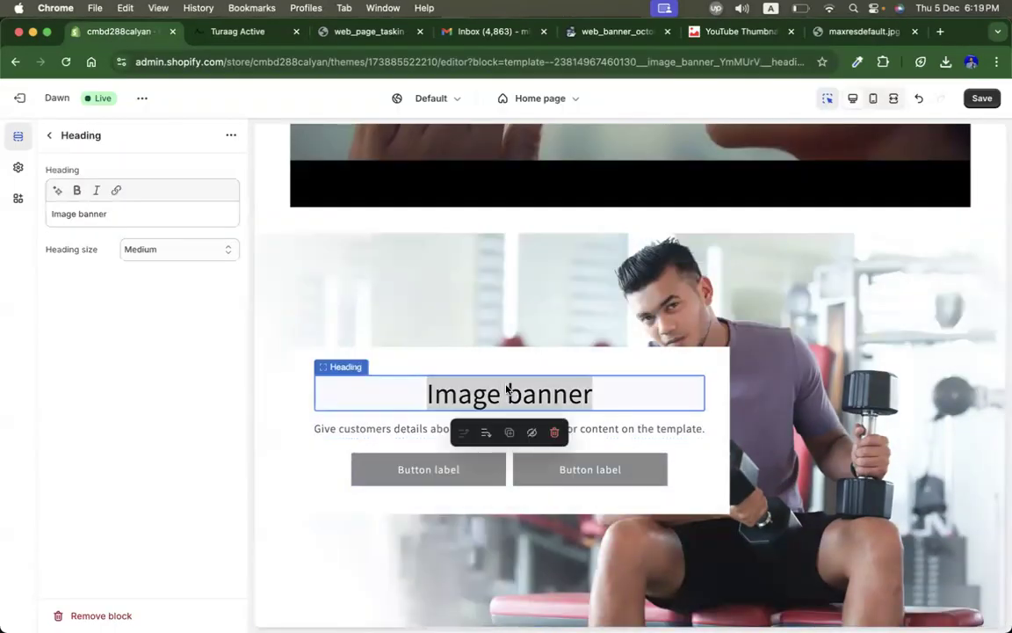
{"action": "triple_click", "coordinate": [176, 210]}
{"action": "type", "text": "VERSATILE FITS AWAITS FOR YOU"}
{"action": "left_click", "coordinate": [354, 430]}
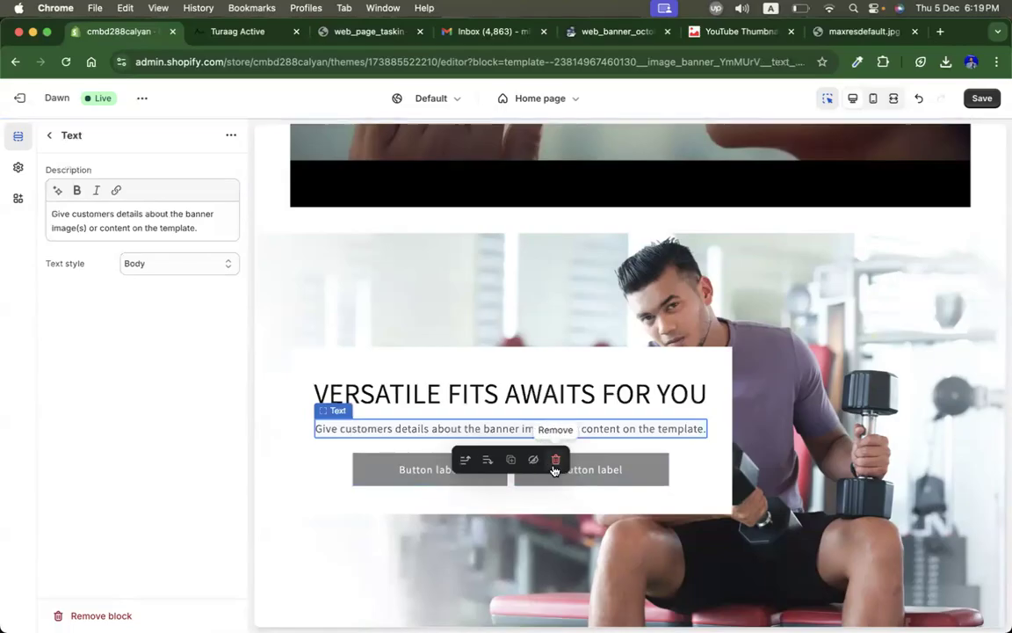
{"action": "left_click", "coordinate": [555, 460]}
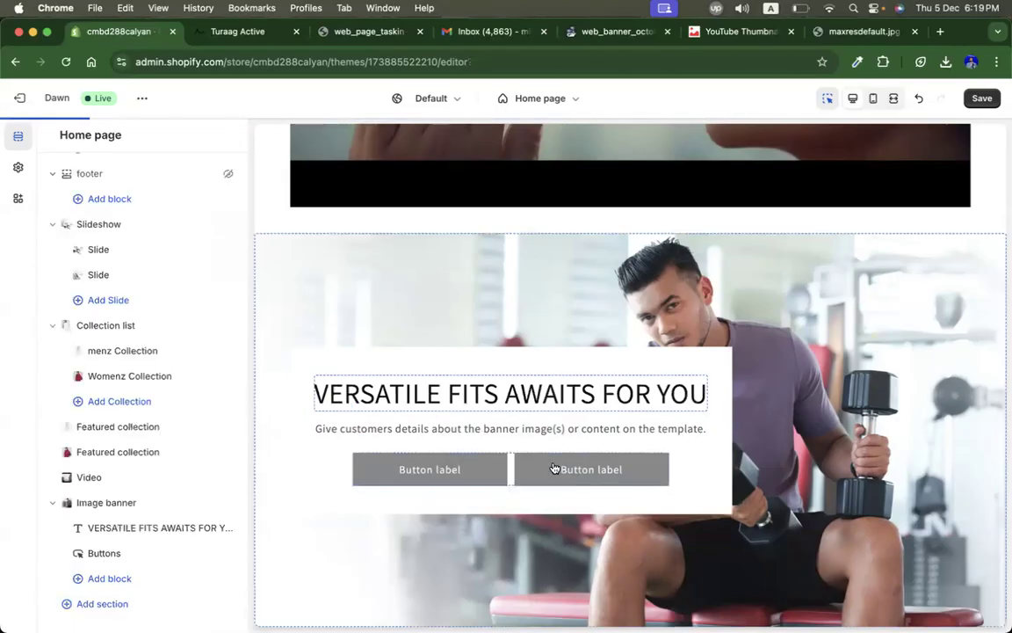
Step: Label the banner's first button Men's Collection and link it to the menz Collection
{"action": "left_click", "coordinate": [414, 456]}
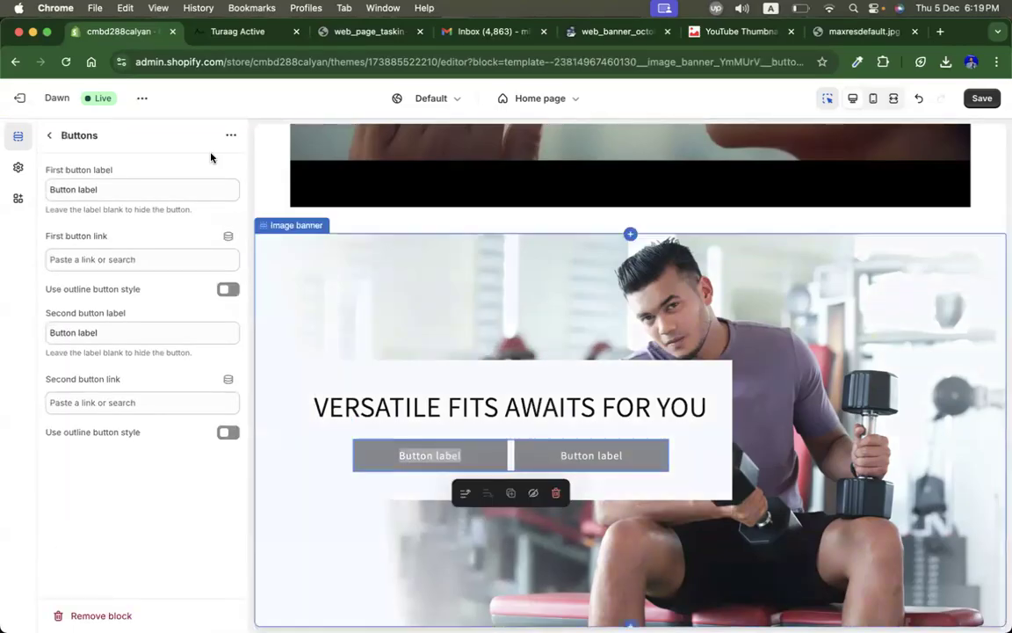
{"action": "left_click", "coordinate": [124, 191]}
{"action": "key", "text": "super+a"}
{"action": "type", "text": "Men"}
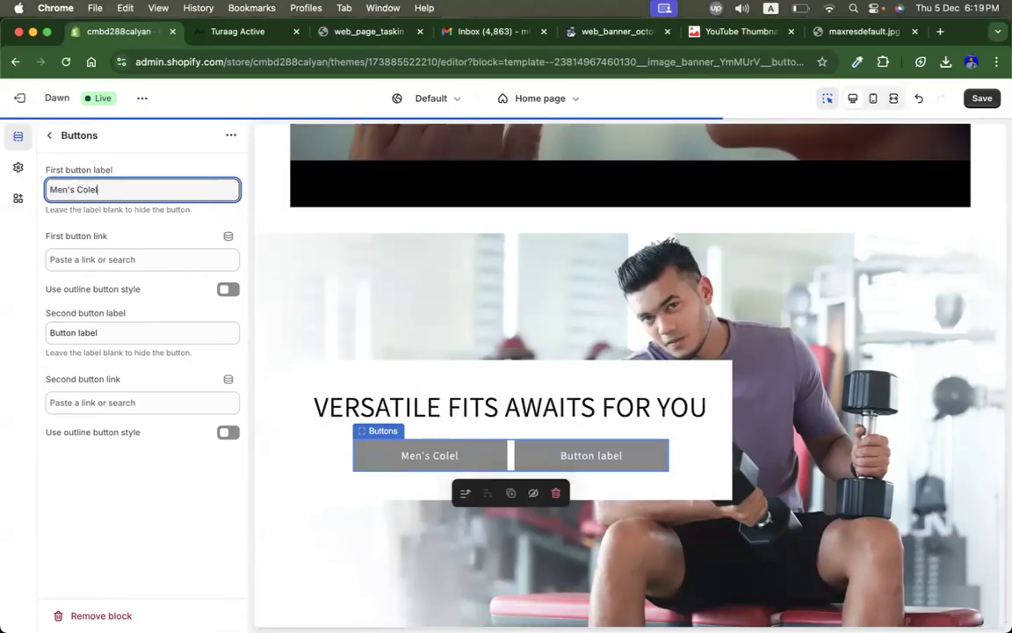
{"action": "type", "text": "'s Colle"}
{"action": "key", "text": "BackSpace"}
{"action": "type", "text": "lect"}
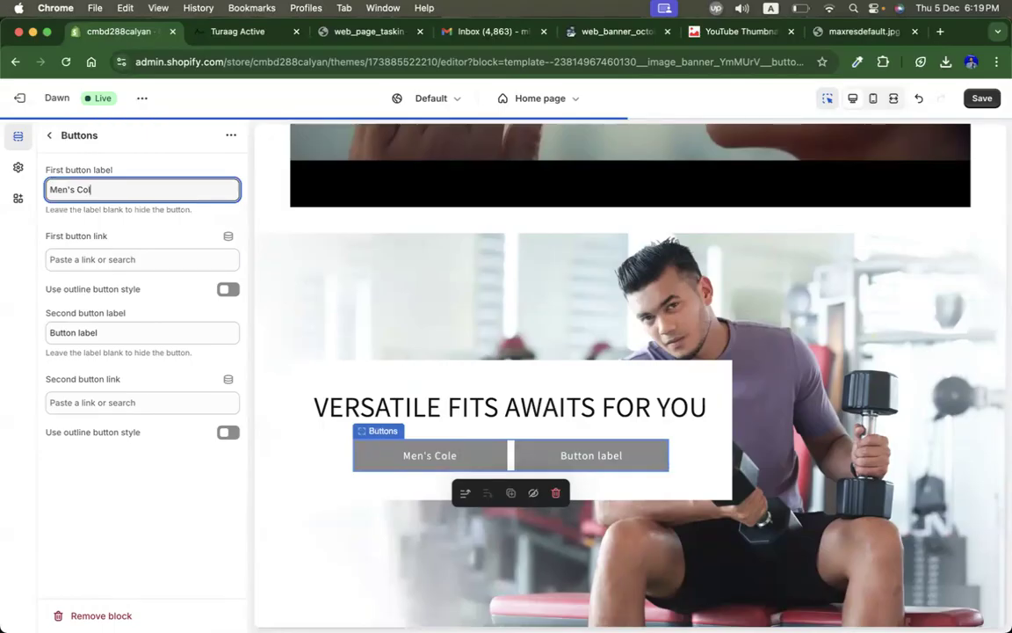
{"action": "type", "text": "ion"}
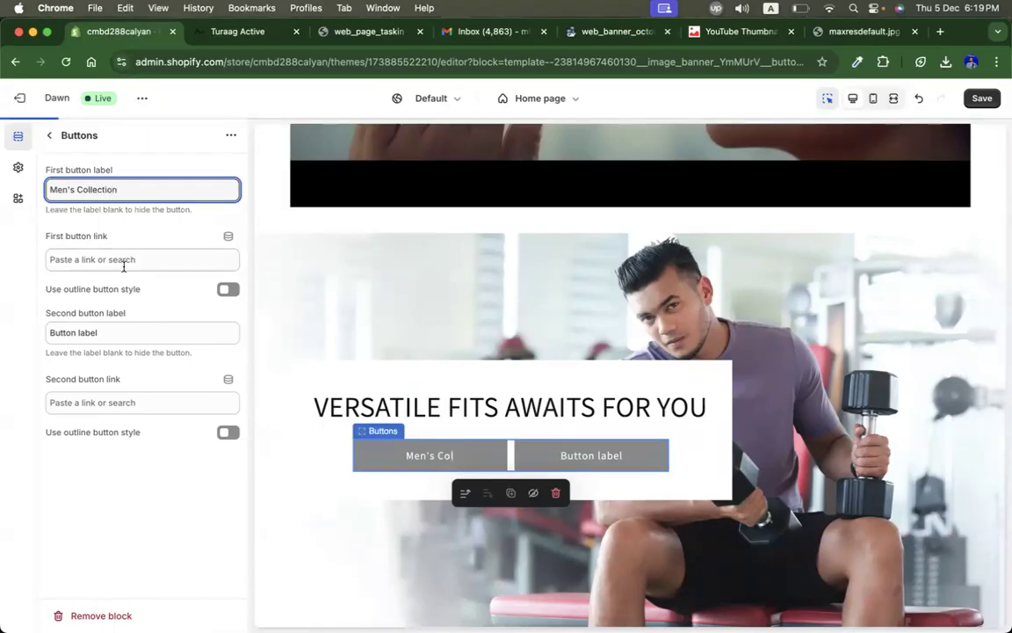
{"action": "left_click", "coordinate": [121, 262]}
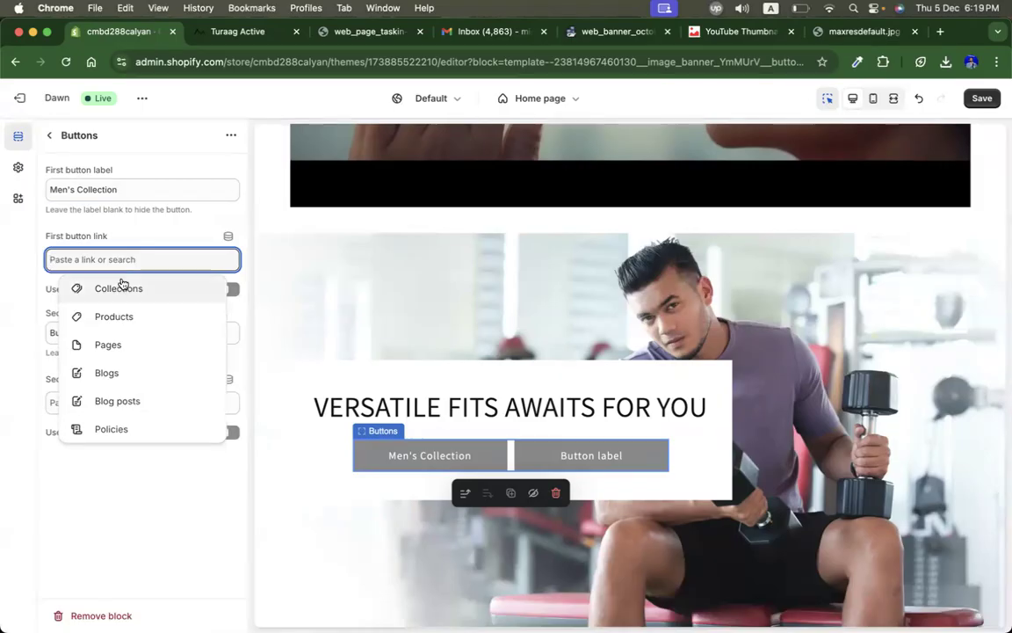
{"action": "left_click", "coordinate": [123, 287]}
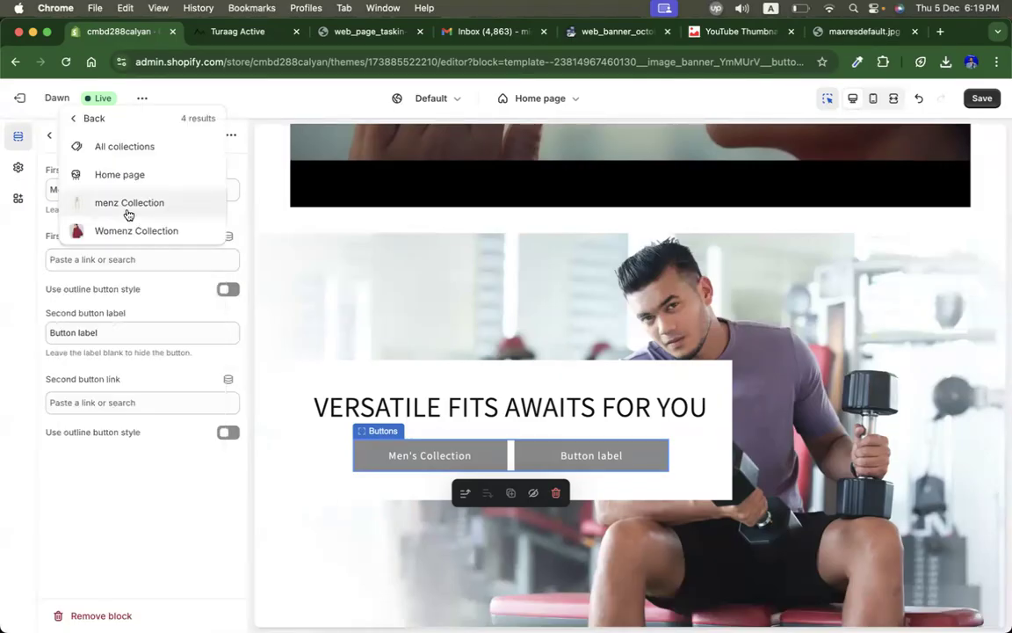
{"action": "left_click", "coordinate": [128, 205]}
Step: Clear the second button label to hide that button, and return to the home page section list
{"action": "triple_click", "coordinate": [124, 333]}
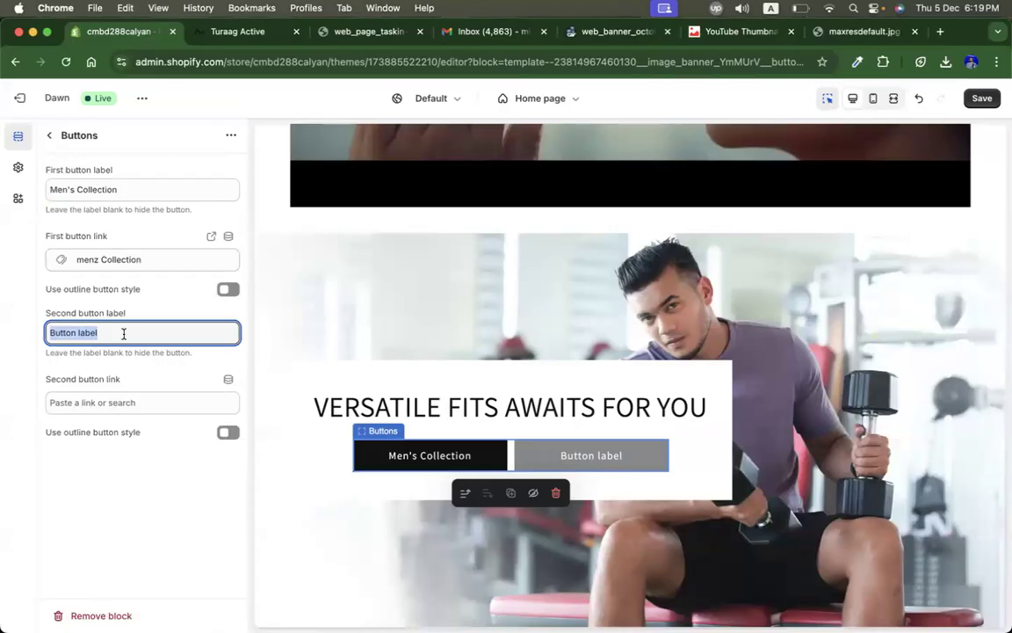
{"action": "key", "text": "BackSpace"}
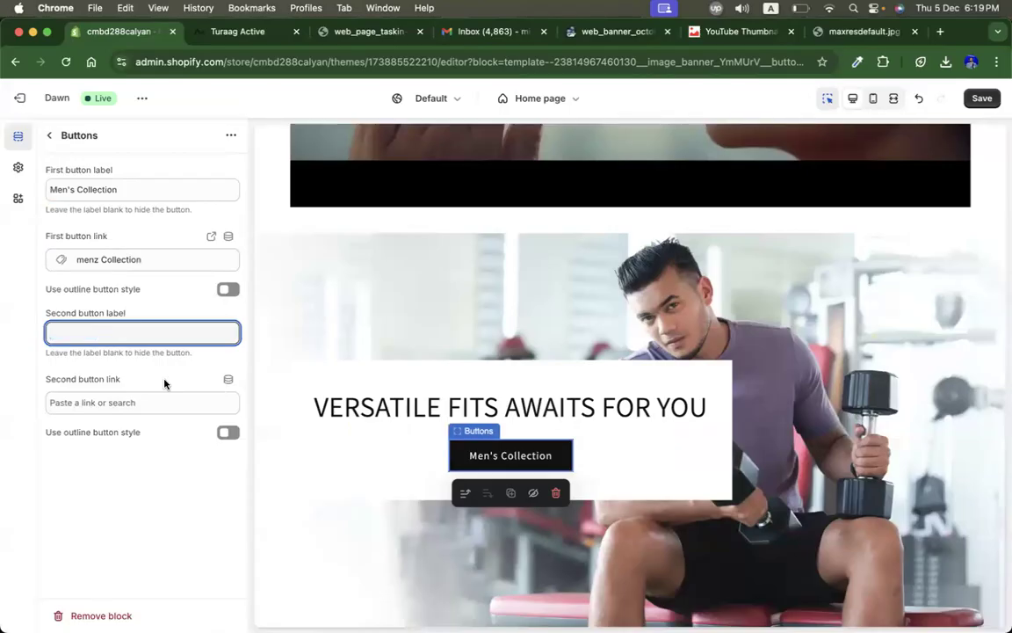
{"action": "left_click", "coordinate": [160, 514]}
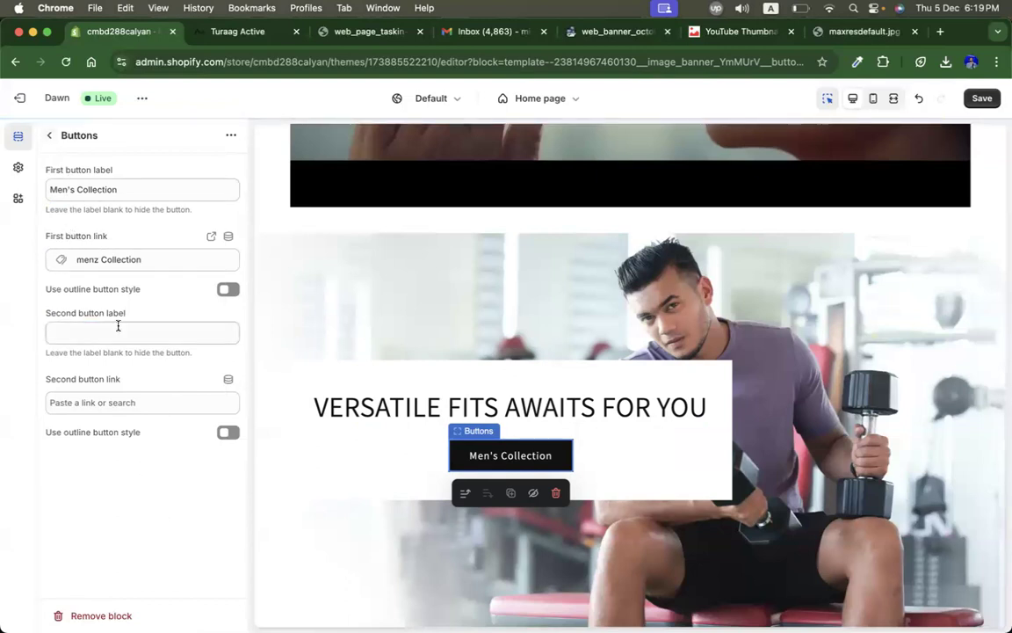
{"action": "left_click", "coordinate": [50, 136]}
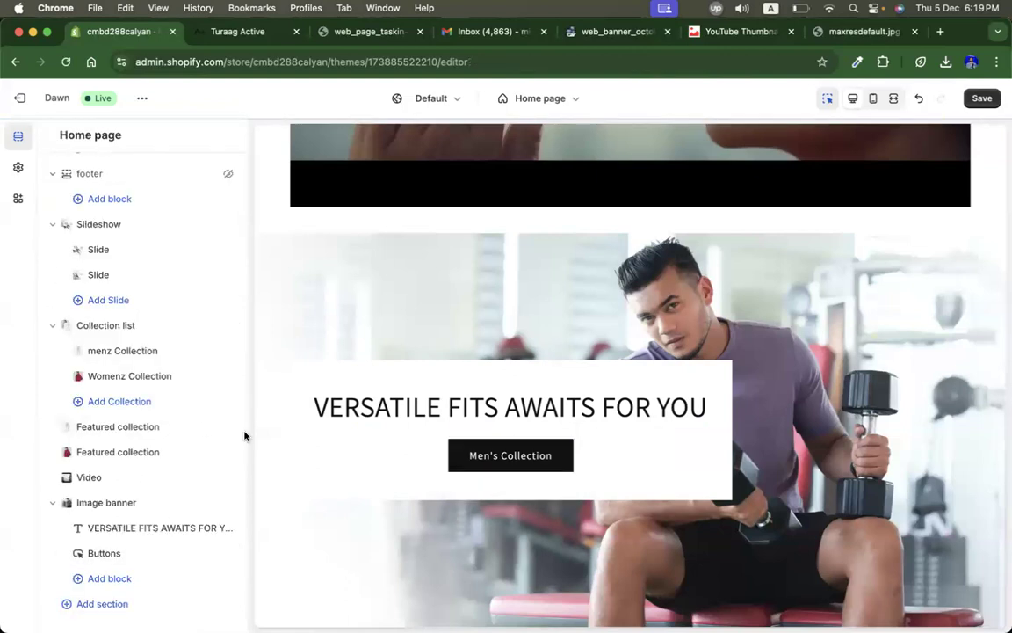
Step: Move the Image banner section up to sit directly after the Collection list
{"action": "scroll", "coordinate": [563, 316], "scroll_direction": "up", "scroll_amount": 4}
{"action": "scroll", "coordinate": [563, 315], "scroll_direction": "down", "scroll_amount": 4}
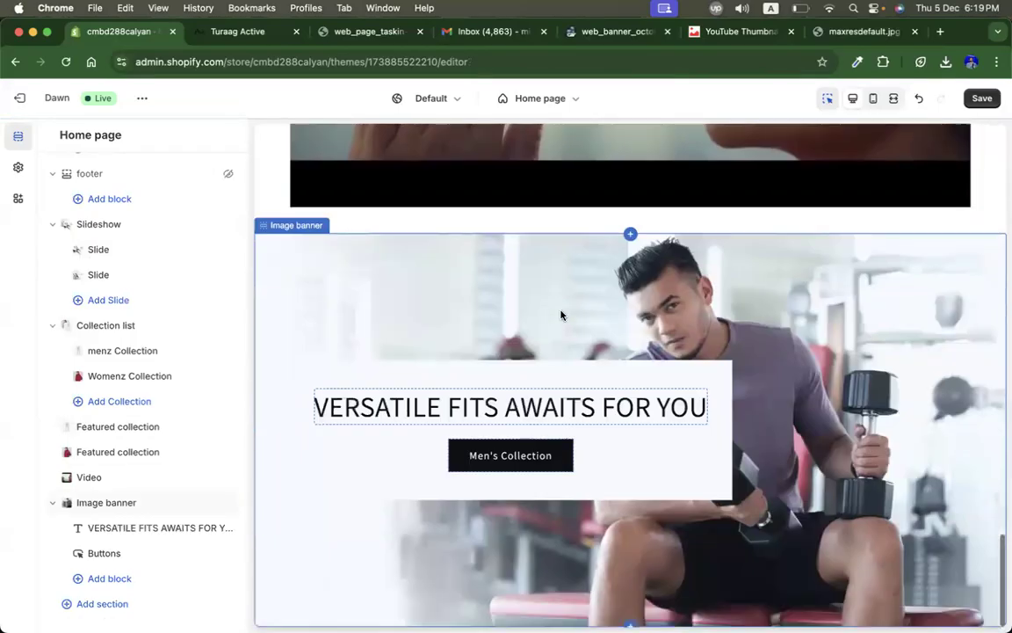
{"action": "left_click", "coordinate": [54, 504]}
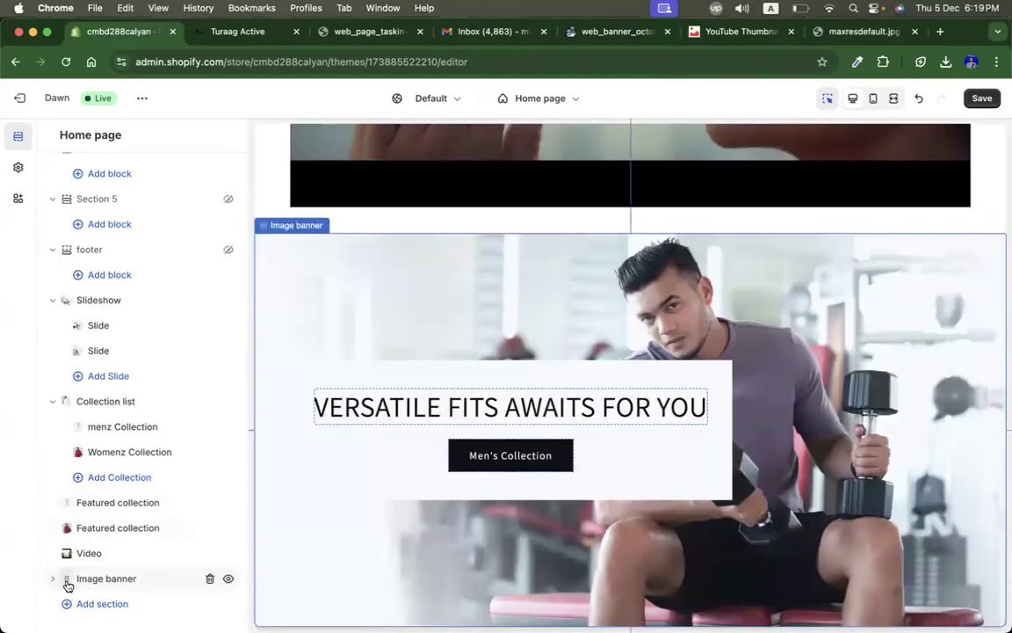
{"action": "left_click_drag", "start_coordinate": [68, 584], "coordinate": [60, 496]}
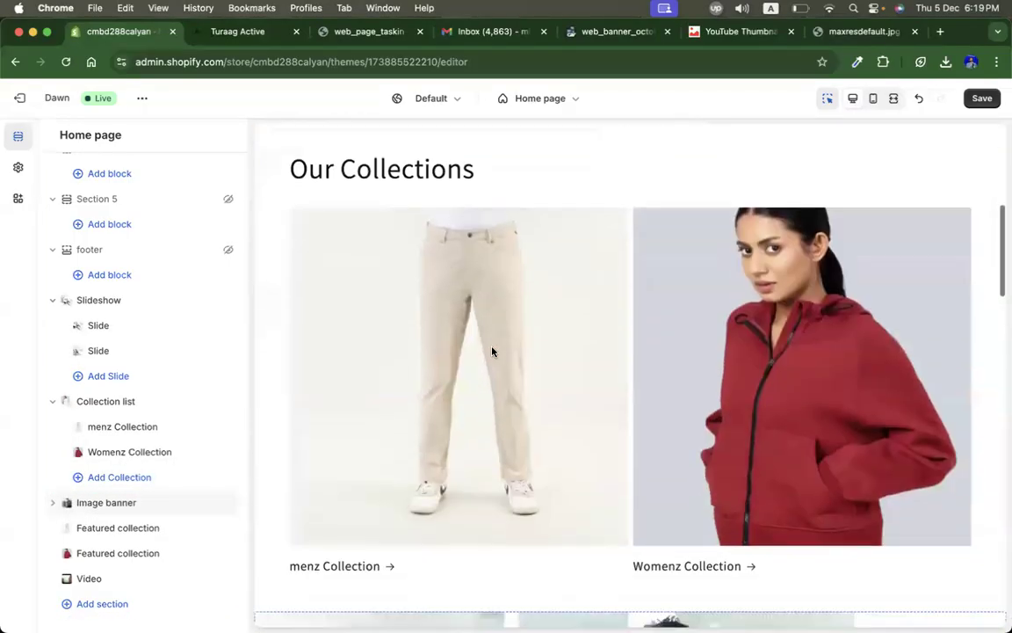
Step: Review the reordered home page preview and browse the live Turaag Active home page for reference
{"action": "scroll", "coordinate": [492, 351], "scroll_direction": "down", "scroll_amount": 6}
{"action": "scroll", "coordinate": [413, 370], "scroll_direction": "down", "scroll_amount": 1}
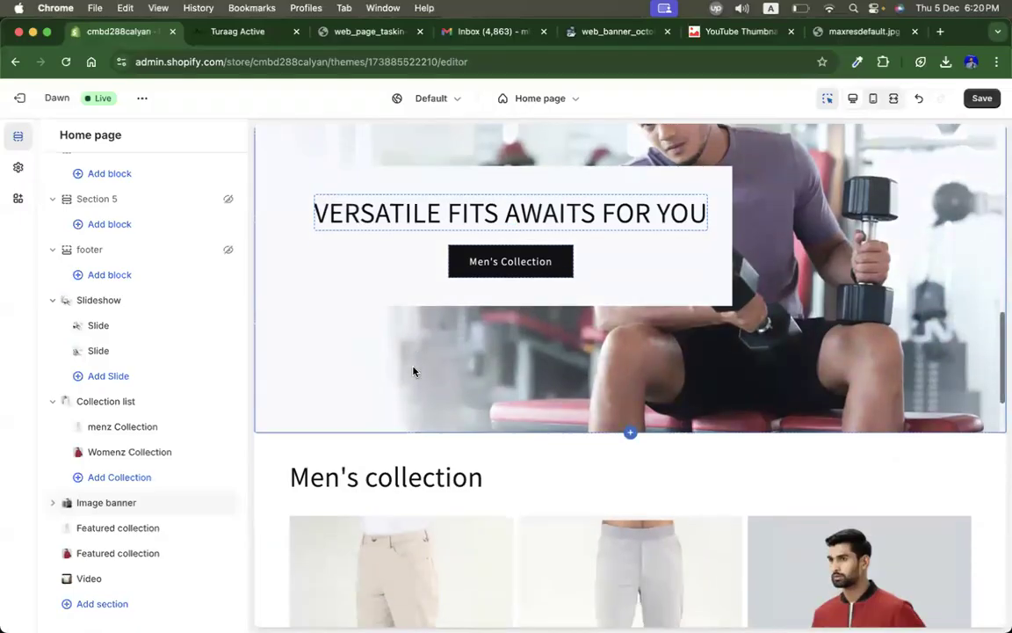
{"action": "scroll", "coordinate": [412, 371], "scroll_direction": "down", "scroll_amount": 5}
{"action": "scroll", "coordinate": [413, 371], "scroll_direction": "down", "scroll_amount": 6}
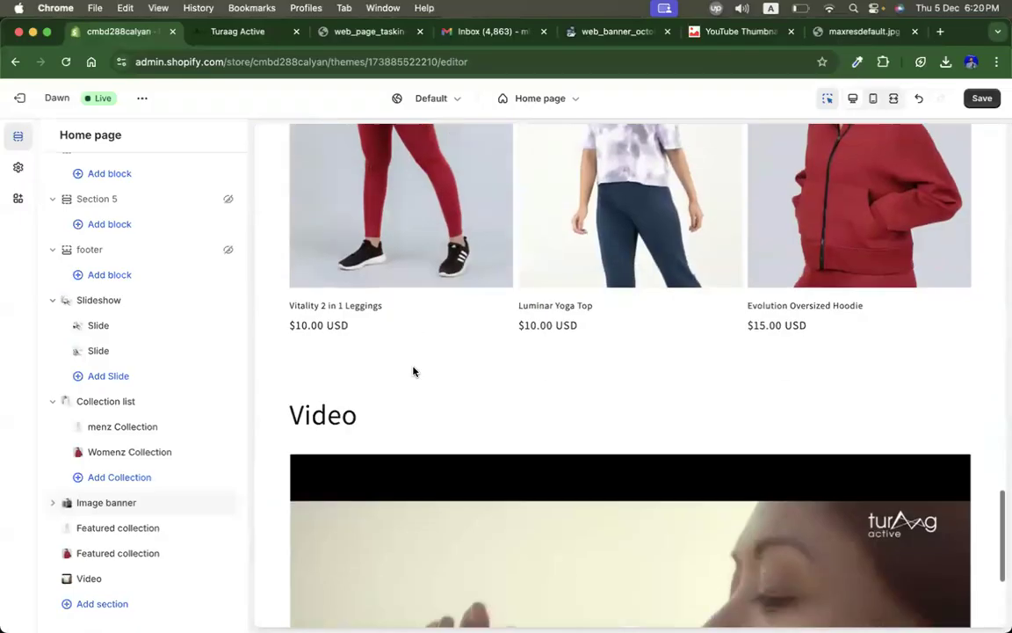
{"action": "left_click", "coordinate": [244, 35]}
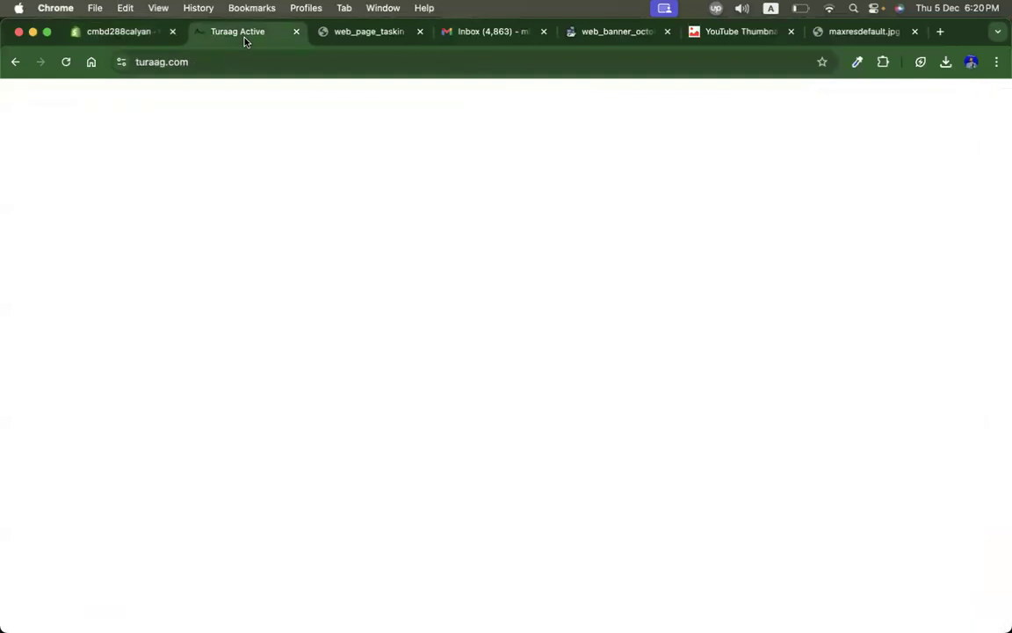
{"action": "scroll", "coordinate": [459, 445], "scroll_direction": "down", "scroll_amount": 10}
{"action": "scroll", "coordinate": [510, 501], "scroll_direction": "up", "scroll_amount": 10}
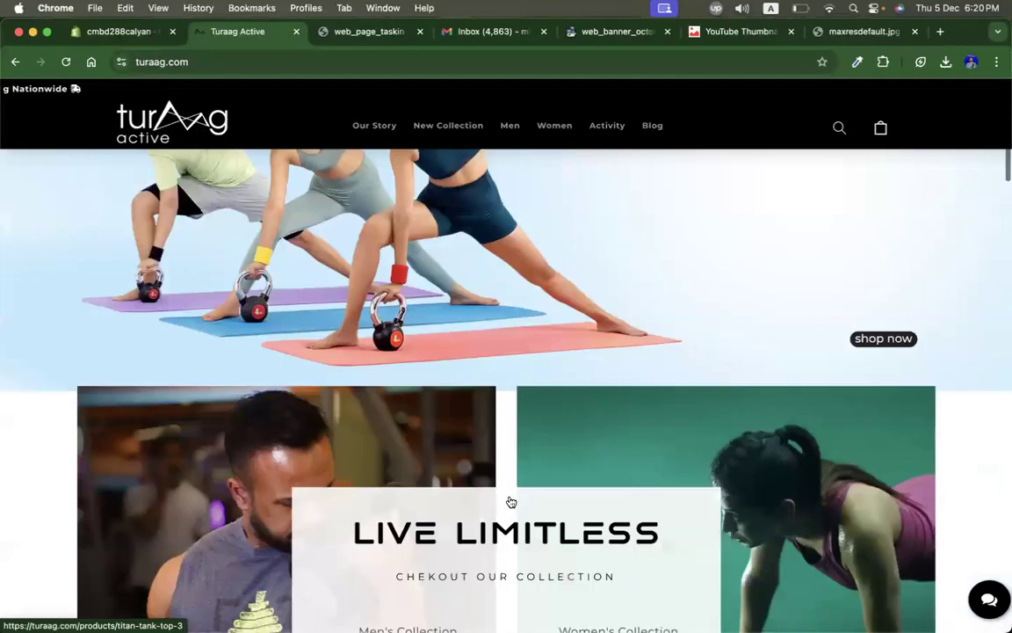
{"action": "scroll", "coordinate": [509, 501], "scroll_direction": "down", "scroll_amount": 6}
{"action": "scroll", "coordinate": [509, 501], "scroll_direction": "down", "scroll_amount": 5}
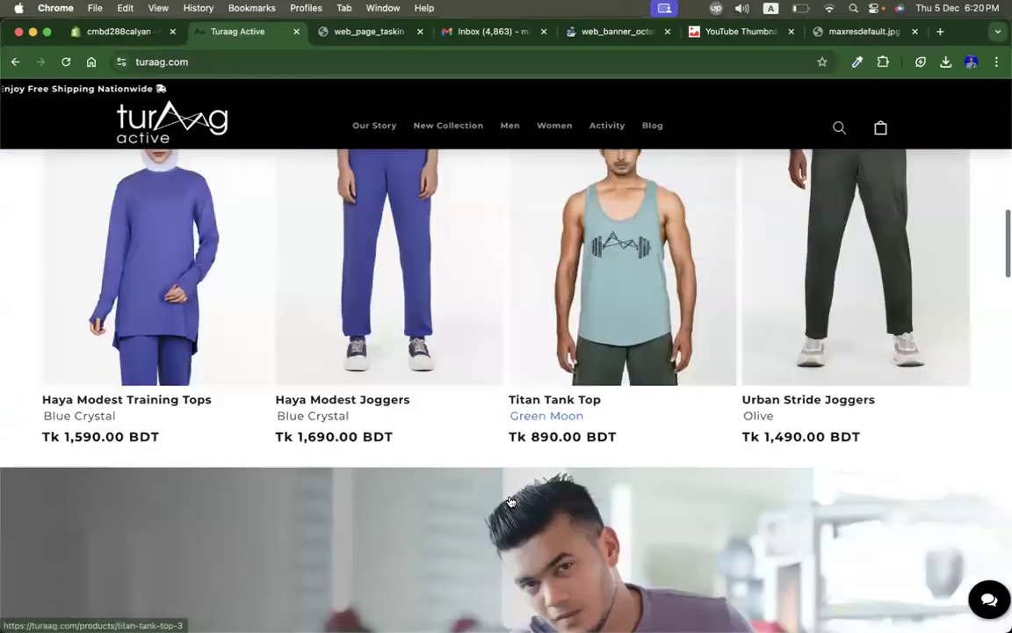
{"action": "scroll", "coordinate": [264, 395], "scroll_direction": "up", "scroll_amount": 3}
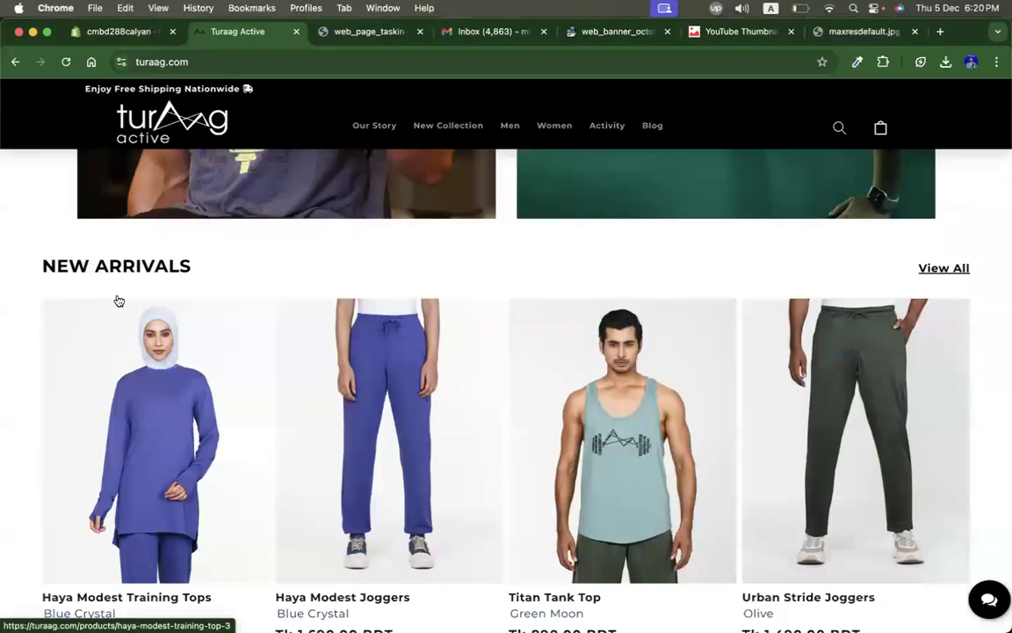
Step: Browse the live Turaag Active home page, examining the New Arrivals, Best Selling and Featured Products sections down to the Instagram feed
{"action": "scroll", "coordinate": [615, 395], "scroll_direction": "down", "scroll_amount": 1}
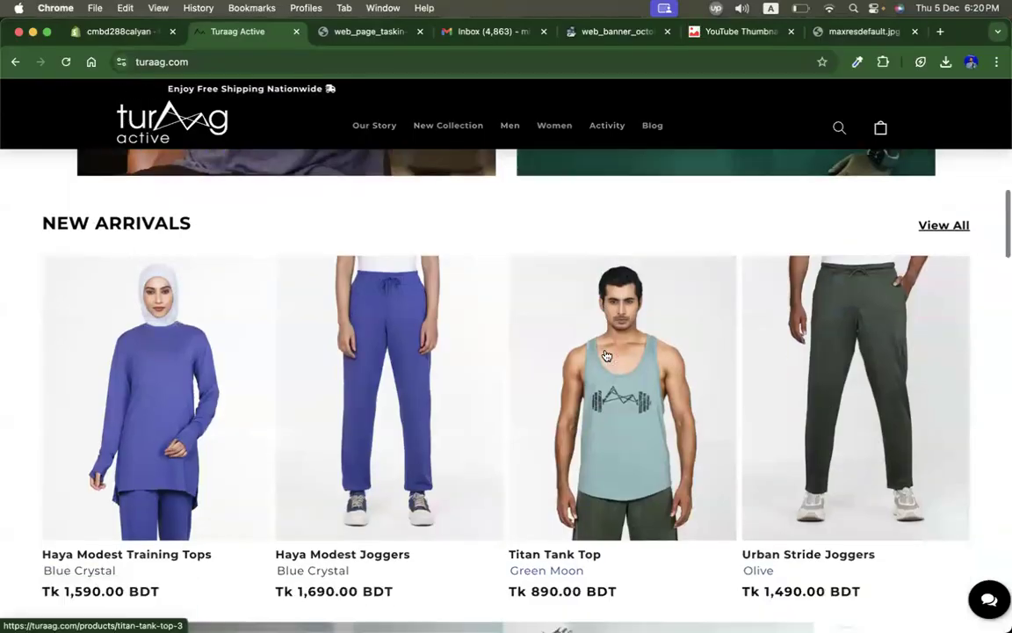
{"action": "scroll", "coordinate": [607, 369], "scroll_direction": "up", "scroll_amount": 3}
{"action": "scroll", "coordinate": [606, 355], "scroll_direction": "down", "scroll_amount": 2}
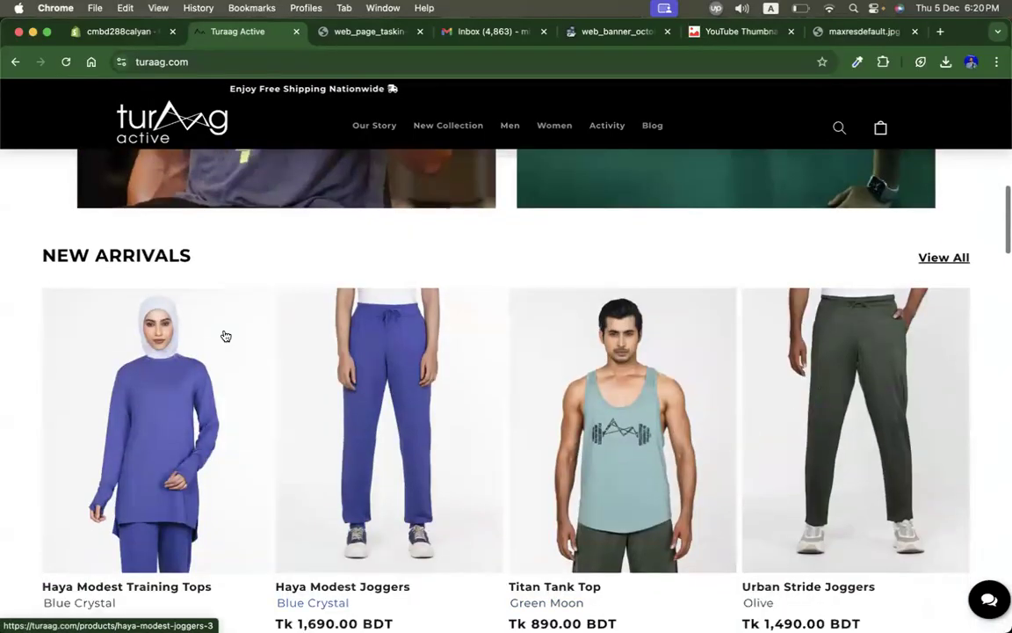
{"action": "triple_click", "coordinate": [57, 262]}
{"action": "triple_click", "coordinate": [119, 254]}
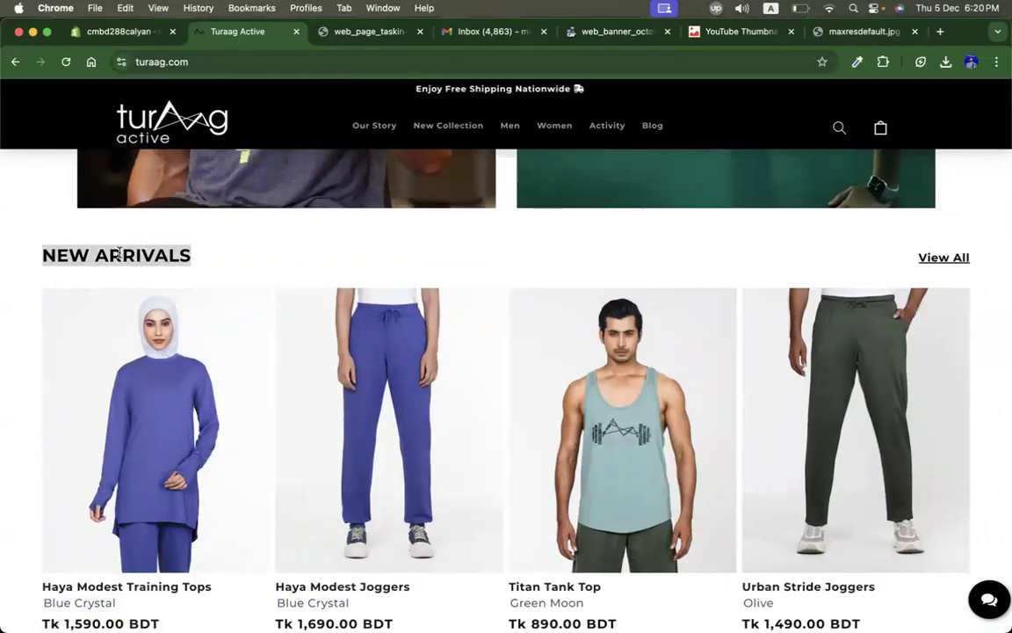
{"action": "scroll", "coordinate": [119, 255], "scroll_direction": "down", "scroll_amount": 5}
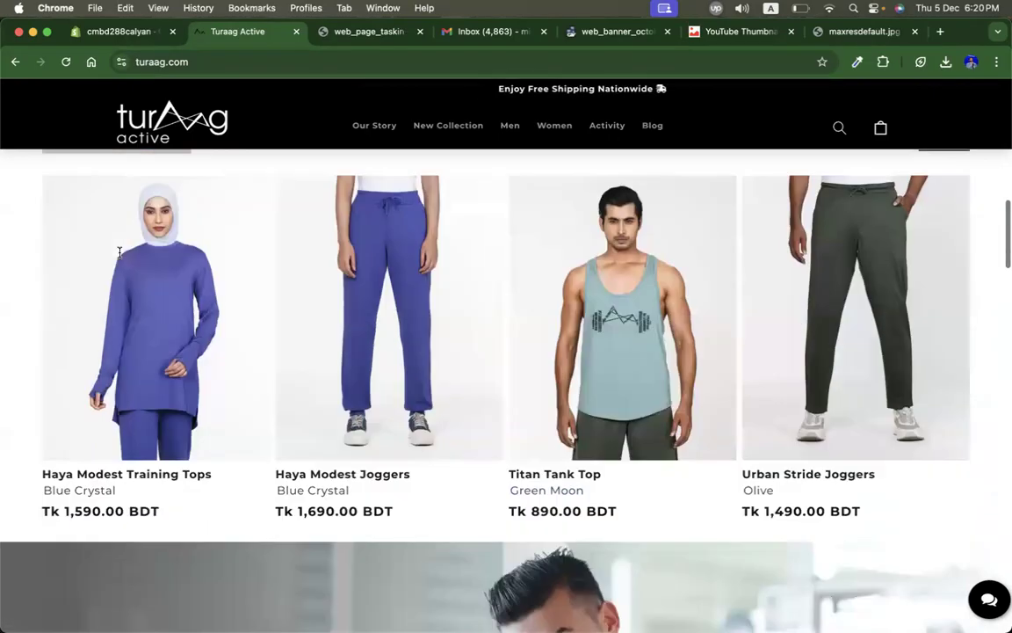
{"action": "scroll", "coordinate": [120, 256], "scroll_direction": "down", "scroll_amount": 10}
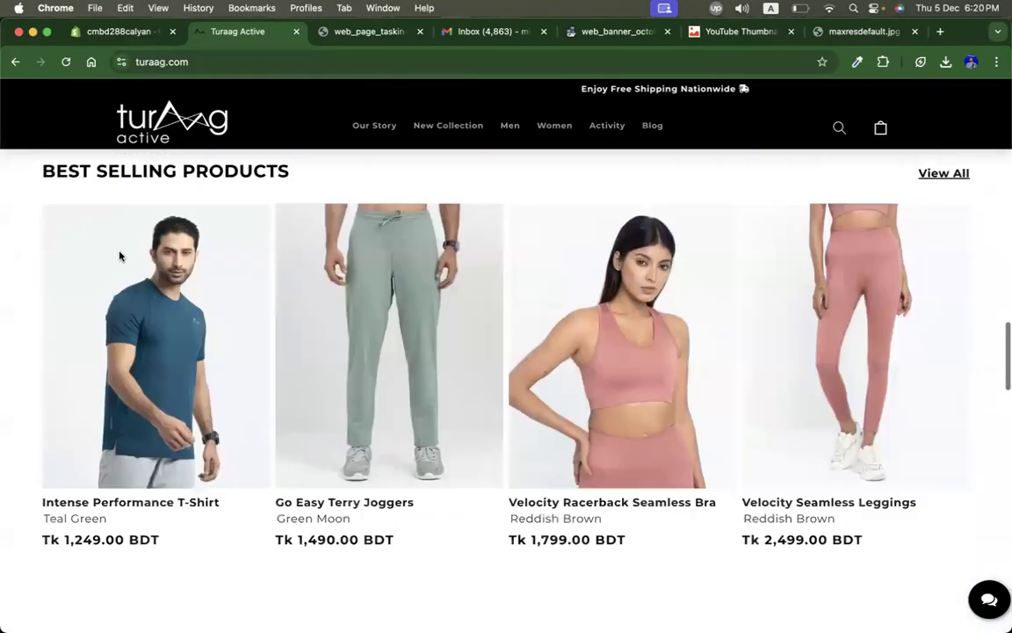
{"action": "scroll", "coordinate": [120, 255], "scroll_direction": "down", "scroll_amount": 6}
{"action": "scroll", "coordinate": [119, 255], "scroll_direction": "up", "scroll_amount": 2}
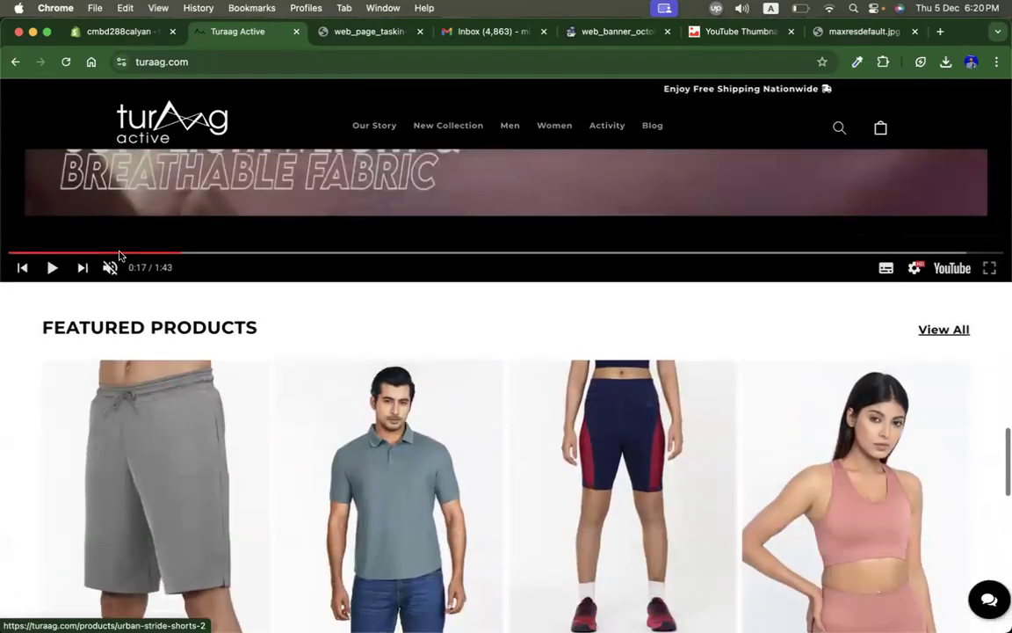
{"action": "scroll", "coordinate": [78, 293], "scroll_direction": "down", "scroll_amount": 1}
{"action": "triple_click", "coordinate": [61, 304]}
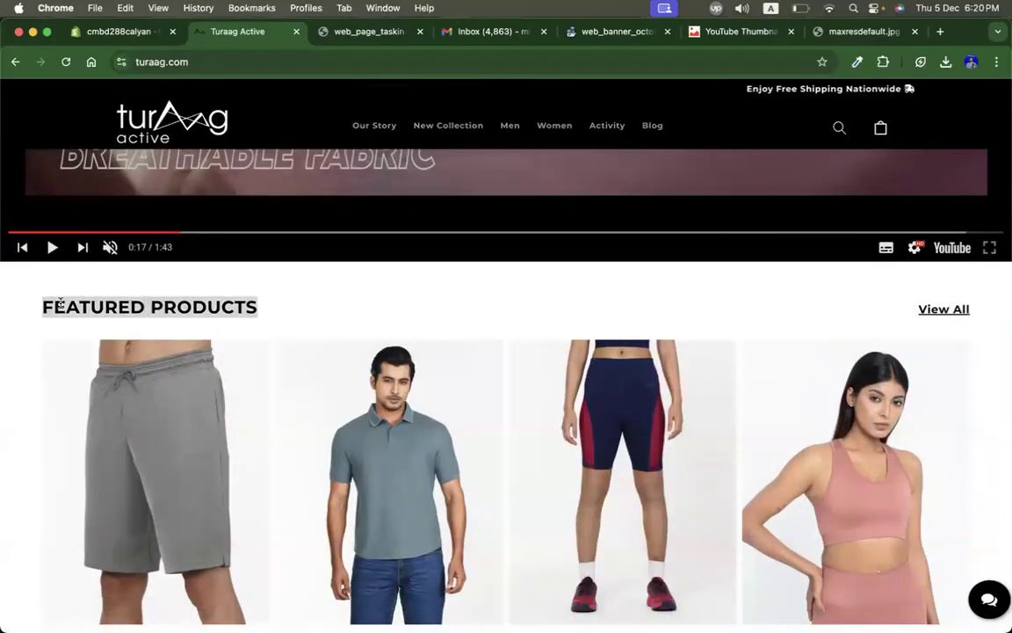
{"action": "scroll", "coordinate": [399, 279], "scroll_direction": "down", "scroll_amount": 6}
{"action": "scroll", "coordinate": [399, 279], "scroll_direction": "up", "scroll_amount": 5}
{"action": "scroll", "coordinate": [399, 280], "scroll_direction": "down", "scroll_amount": 6}
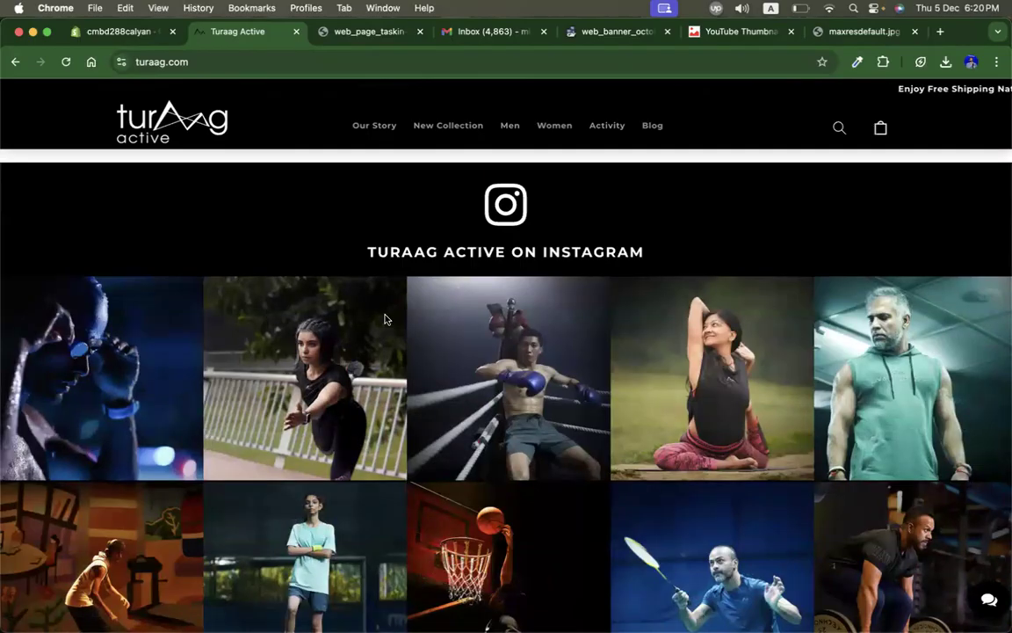
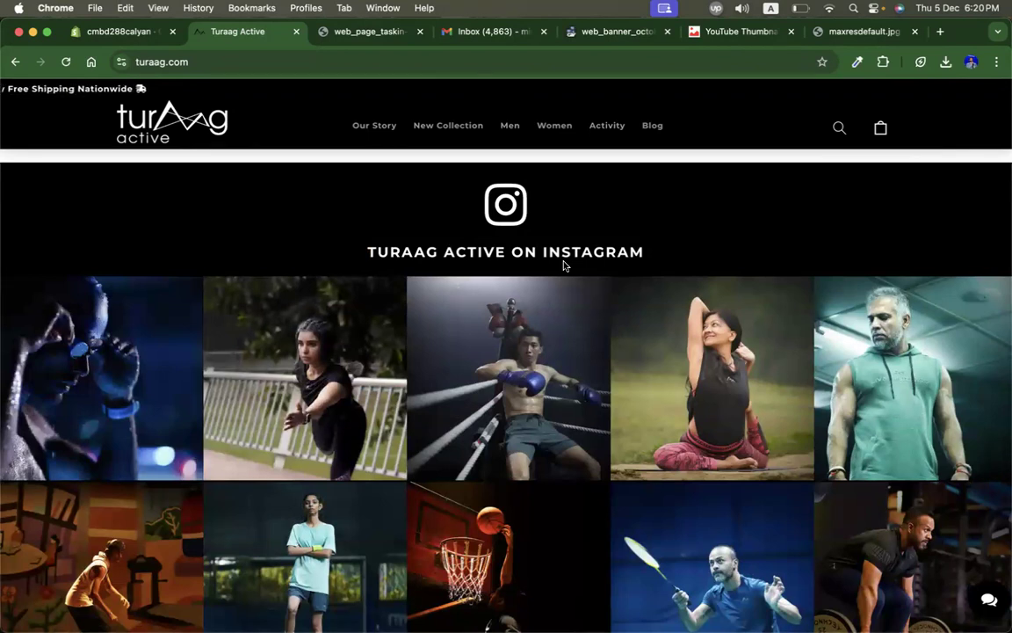
Step: Browse the live Turaag Active page from the Instagram feed down to the footer and back to the top
{"action": "scroll", "coordinate": [564, 265], "scroll_direction": "down", "scroll_amount": 5}
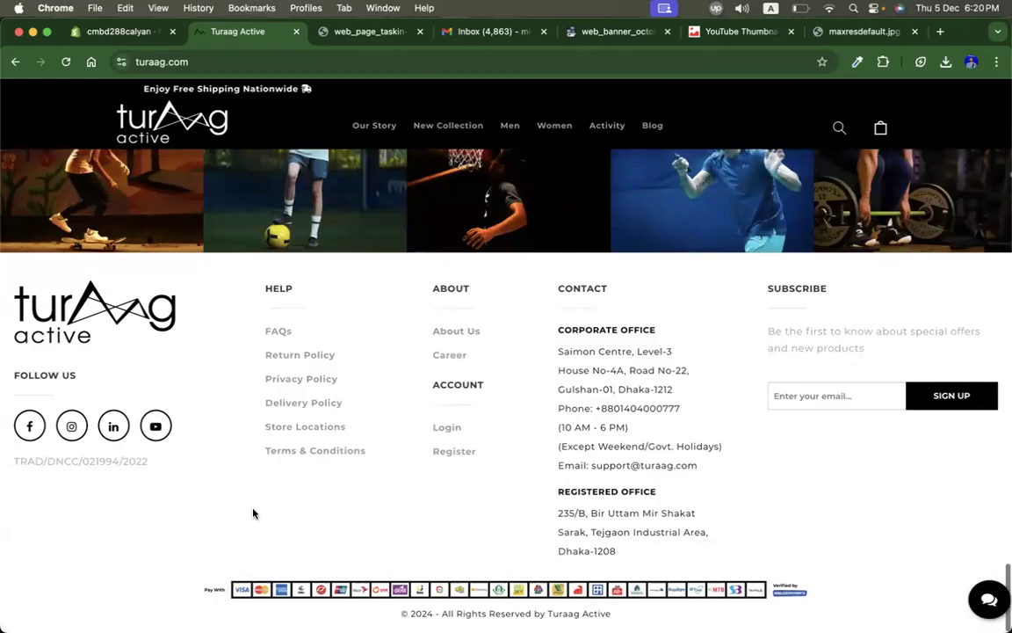
{"action": "scroll", "coordinate": [264, 465], "scroll_direction": "up", "scroll_amount": 12}
{"action": "scroll", "coordinate": [279, 411], "scroll_direction": "up", "scroll_amount": 5}
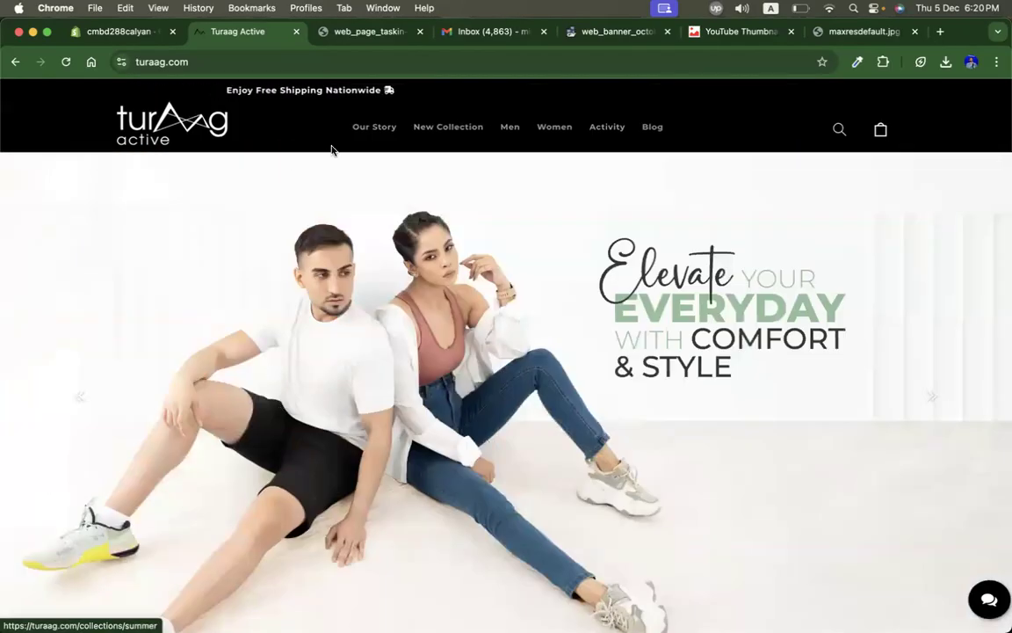
Step: Save the home page changes in the theme editor
{"action": "left_click", "coordinate": [128, 34]}
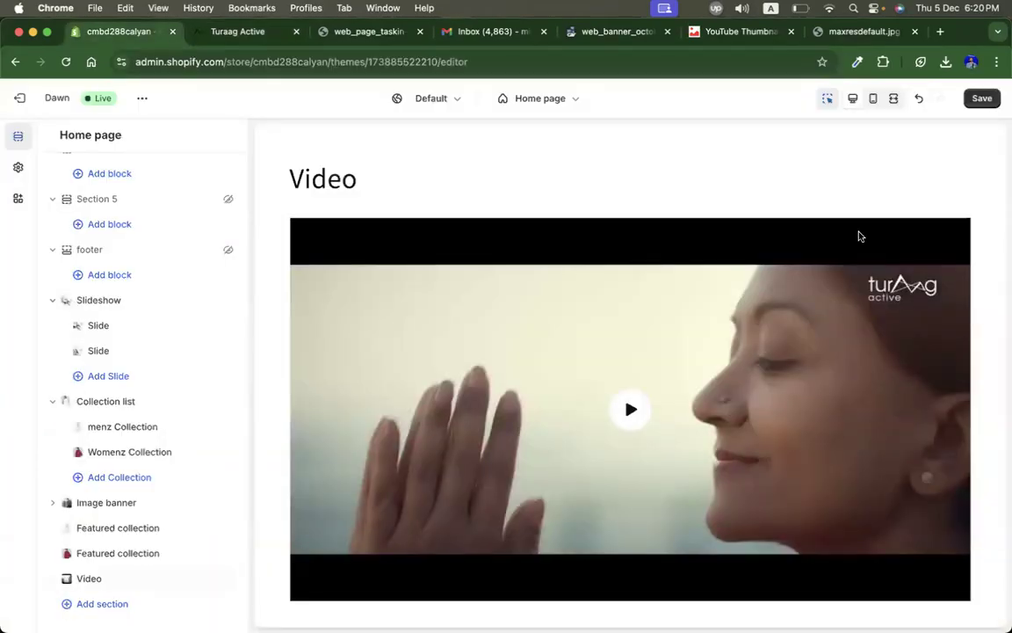
{"action": "left_click", "coordinate": [985, 104]}
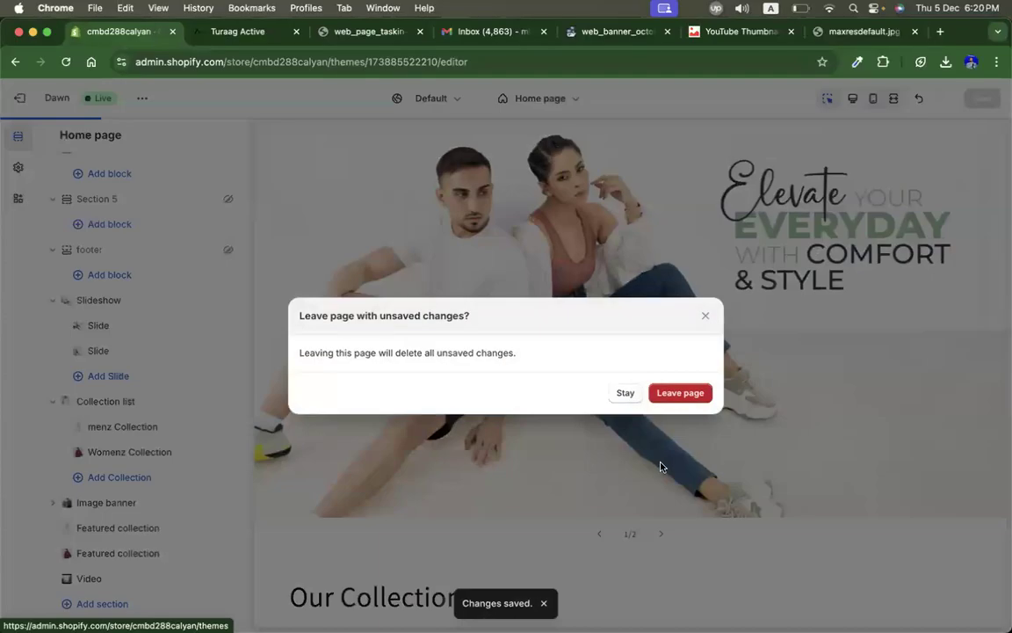
{"action": "left_click", "coordinate": [627, 400]}
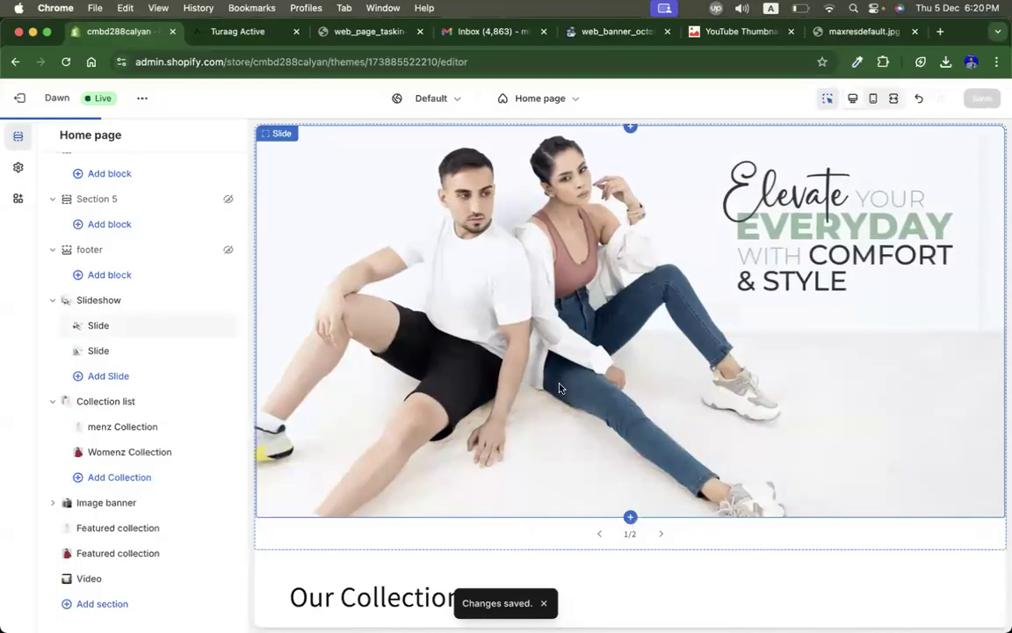
Step: Exit the theme editor and open the online store's storefront preview
{"action": "left_click", "coordinate": [19, 98]}
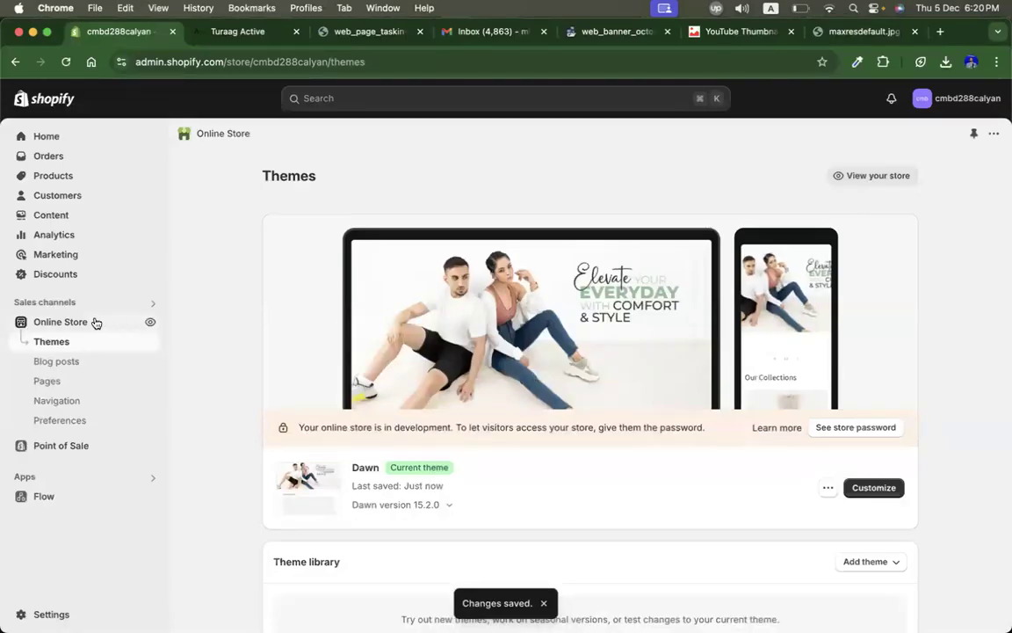
{"action": "left_click", "coordinate": [149, 322]}
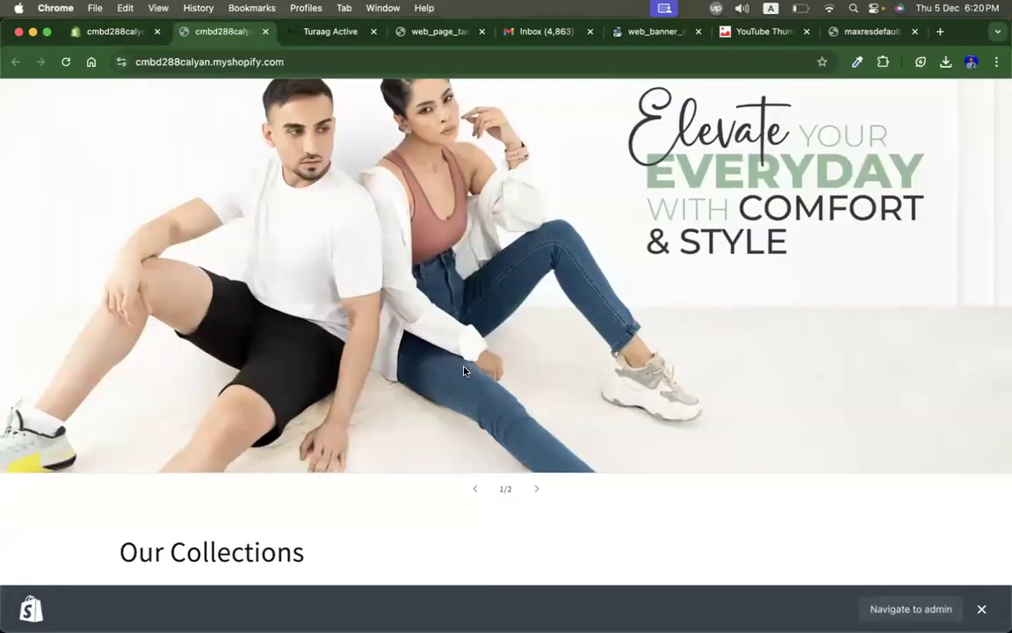
{"action": "left_click", "coordinate": [981, 608]}
Step: Scroll through the storefront preview, examining the collection list, image banner and featured collection sections
{"action": "scroll", "coordinate": [810, 432], "scroll_direction": "down", "scroll_amount": 10}
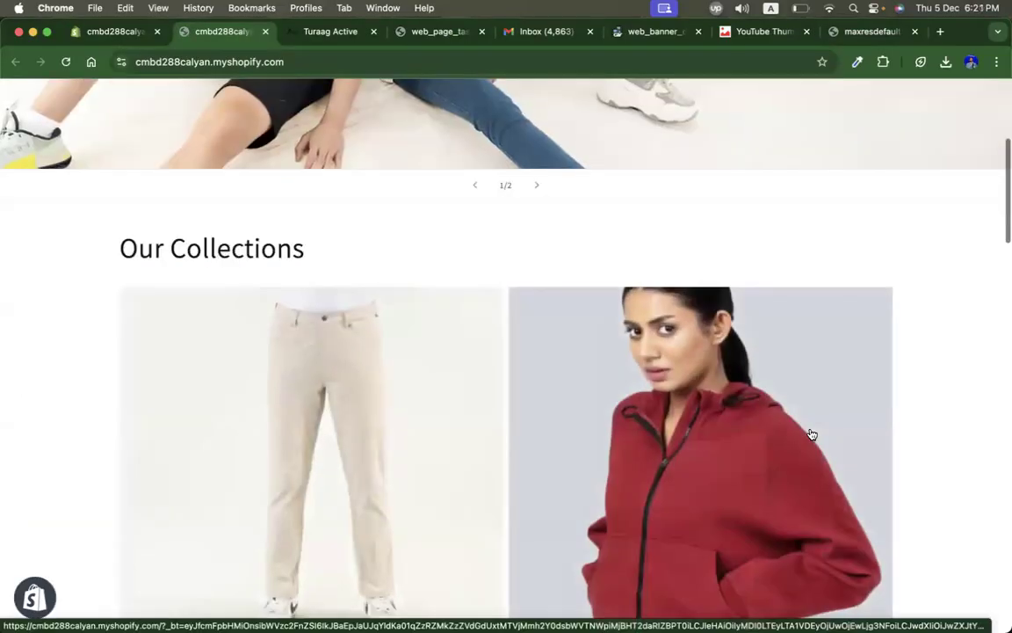
{"action": "scroll", "coordinate": [811, 432], "scroll_direction": "down", "scroll_amount": 10}
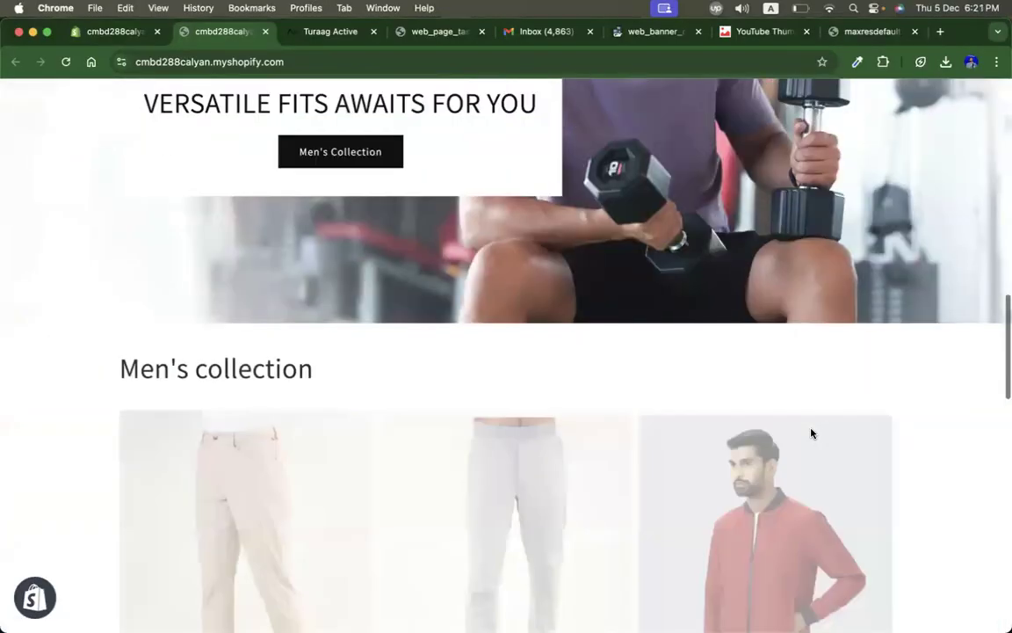
{"action": "scroll", "coordinate": [811, 432], "scroll_direction": "down", "scroll_amount": 5}
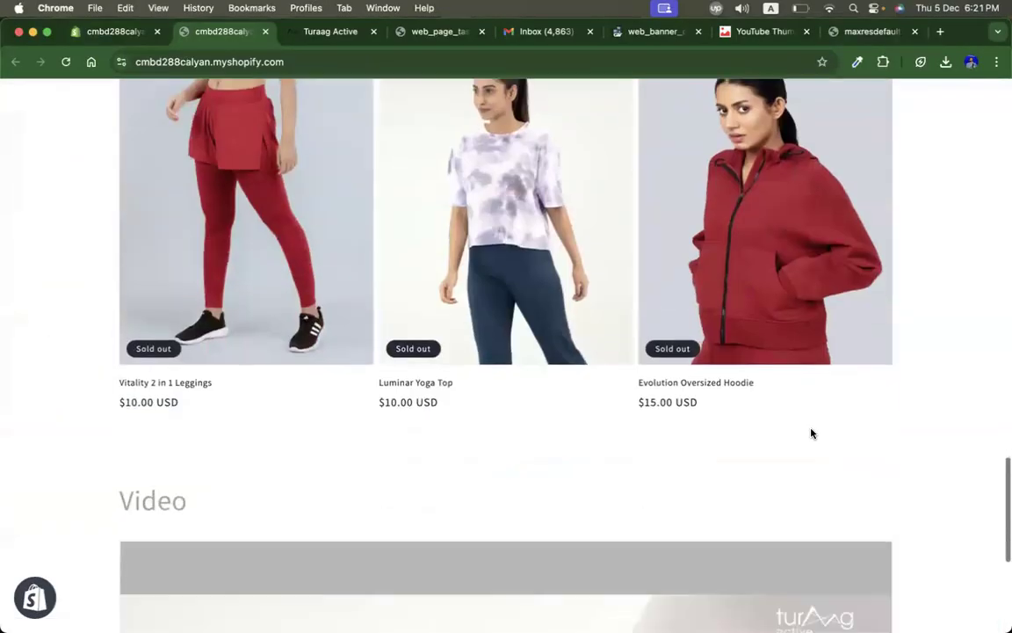
{"action": "scroll", "coordinate": [811, 432], "scroll_direction": "up", "scroll_amount": 12}
{"action": "scroll", "coordinate": [811, 432], "scroll_direction": "up", "scroll_amount": 8}
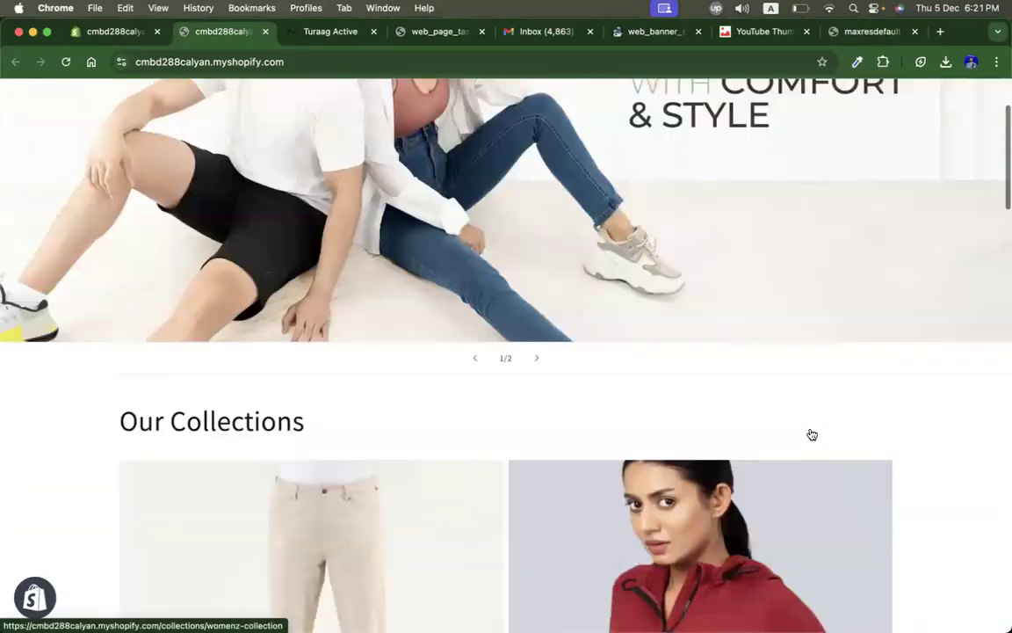
{"action": "scroll", "coordinate": [811, 433], "scroll_direction": "down", "scroll_amount": 5}
{"action": "scroll", "coordinate": [811, 433], "scroll_direction": "up", "scroll_amount": 3}
{"action": "scroll", "coordinate": [811, 432], "scroll_direction": "down", "scroll_amount": 12}
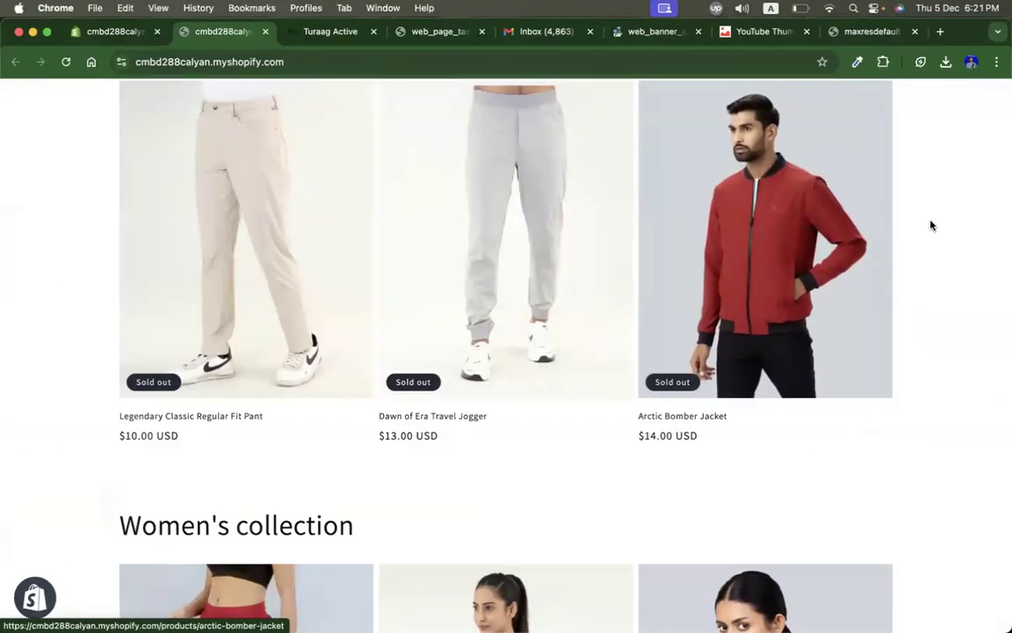
{"action": "scroll", "coordinate": [934, 400], "scroll_direction": "down", "scroll_amount": 3}
{"action": "scroll", "coordinate": [934, 400], "scroll_direction": "down", "scroll_amount": 4}
{"action": "scroll", "coordinate": [934, 400], "scroll_direction": "up", "scroll_amount": 5}
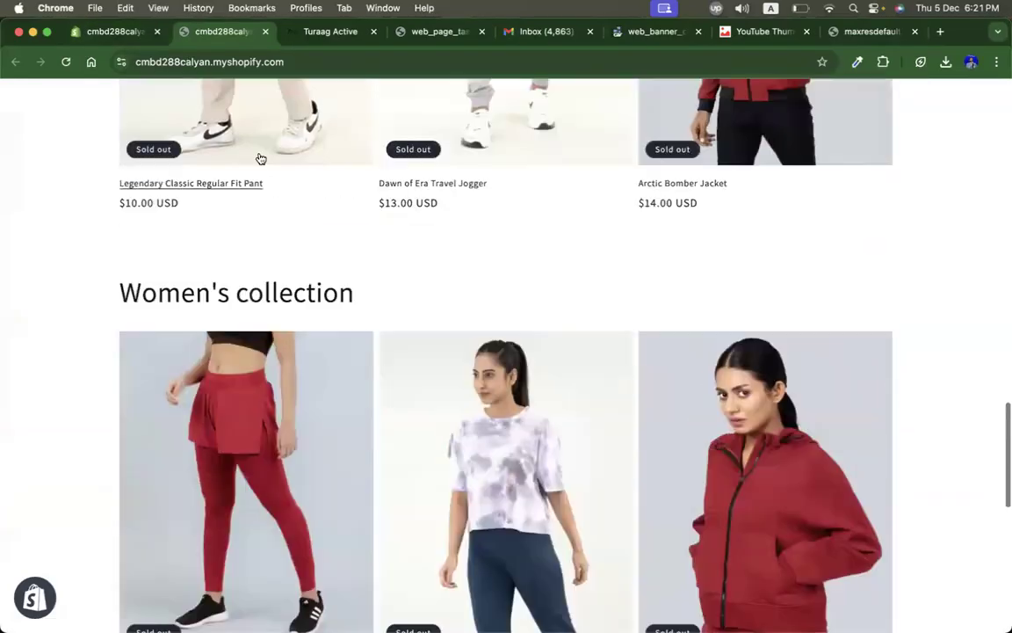
Step: Reopen the Dawn theme editor and set the Collection list section's color scheme to Scheme 3
{"action": "left_click", "coordinate": [90, 35]}
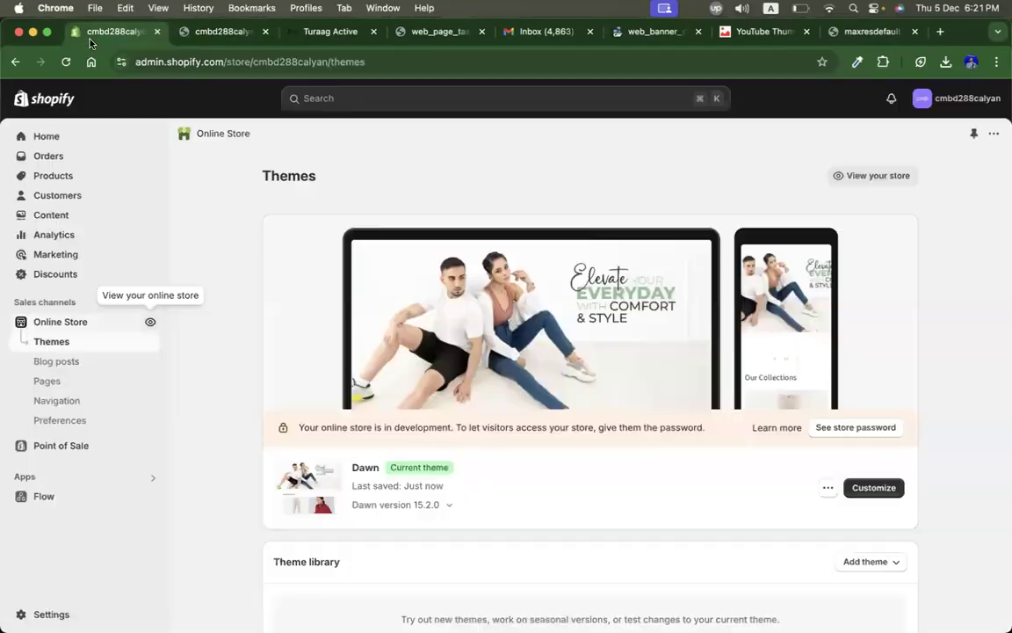
{"action": "left_click", "coordinate": [873, 487]}
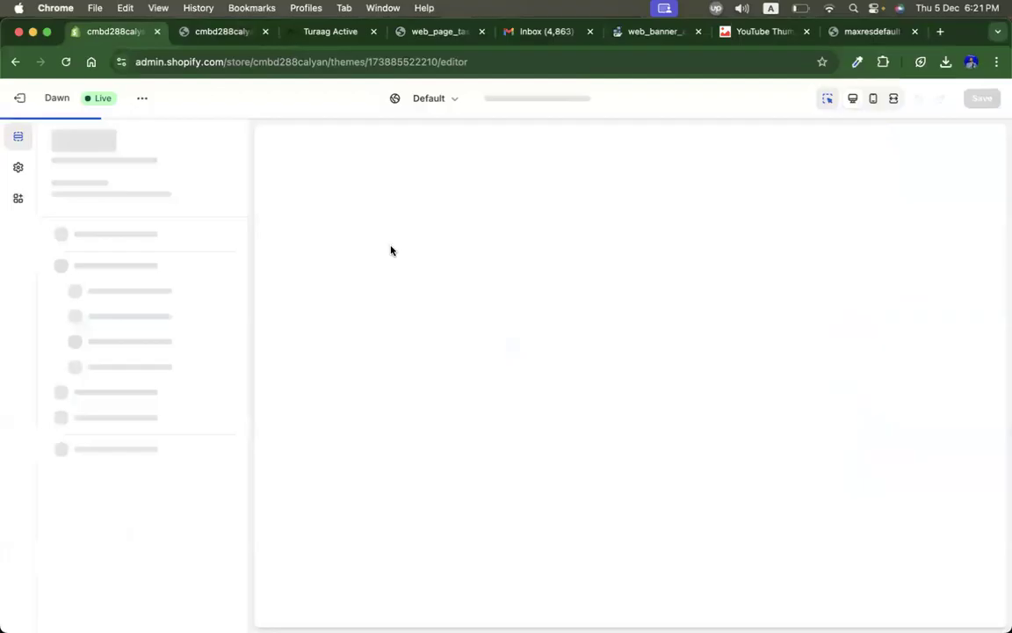
{"action": "scroll", "coordinate": [391, 253], "scroll_direction": "down", "scroll_amount": 5}
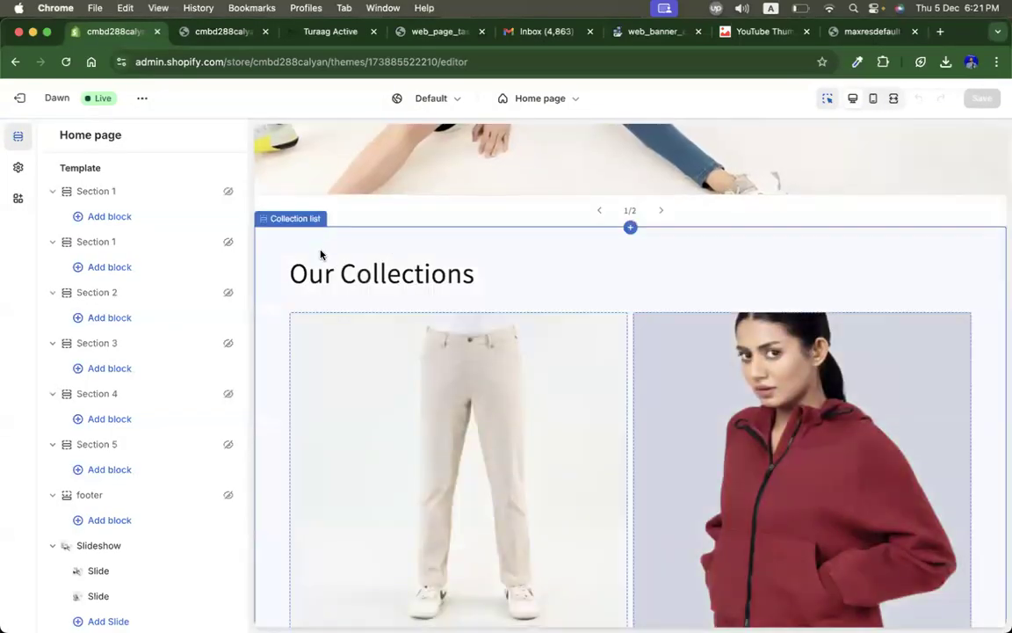
{"action": "left_click", "coordinate": [321, 254]}
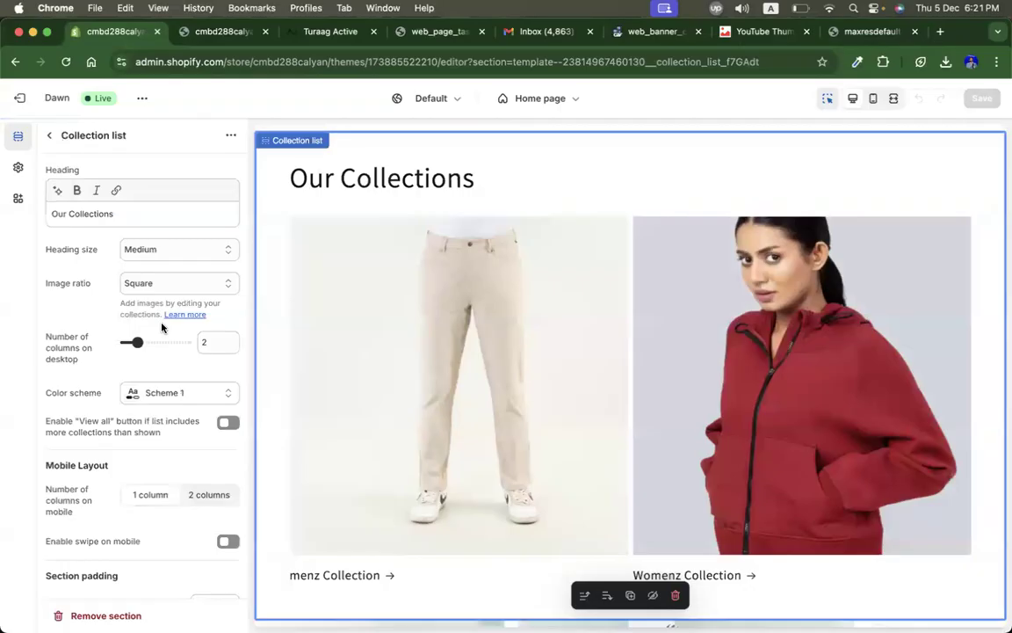
{"action": "scroll", "coordinate": [143, 431], "scroll_direction": "down", "scroll_amount": 4}
{"action": "scroll", "coordinate": [143, 433], "scroll_direction": "up", "scroll_amount": 4}
{"action": "left_click", "coordinate": [49, 136]}
{"action": "scroll", "coordinate": [152, 483], "scroll_direction": "down", "scroll_amount": 4}
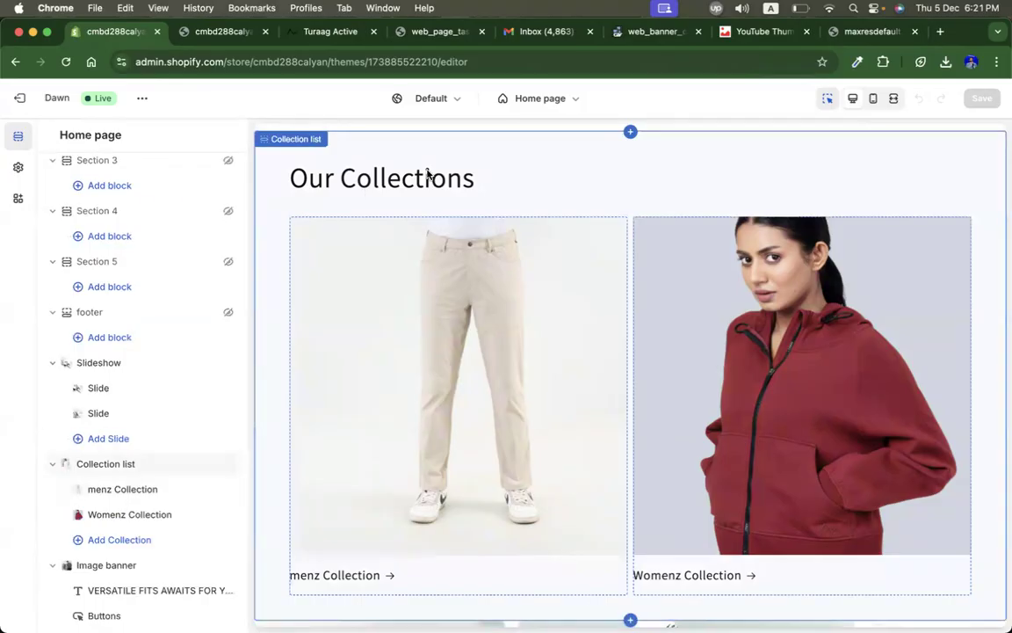
{"action": "left_click", "coordinate": [93, 463]}
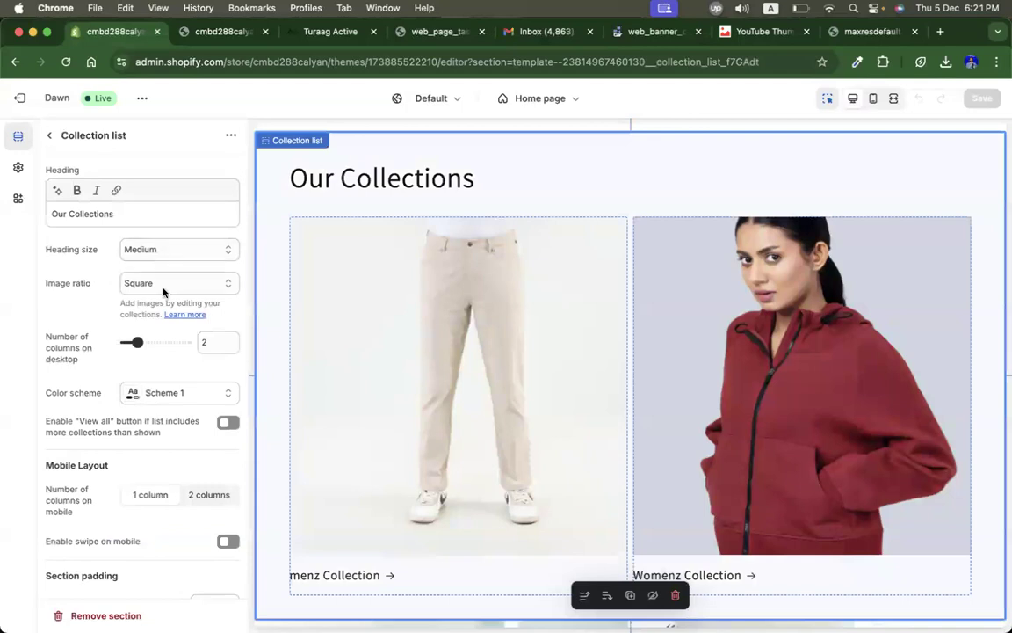
{"action": "left_click", "coordinate": [154, 391]}
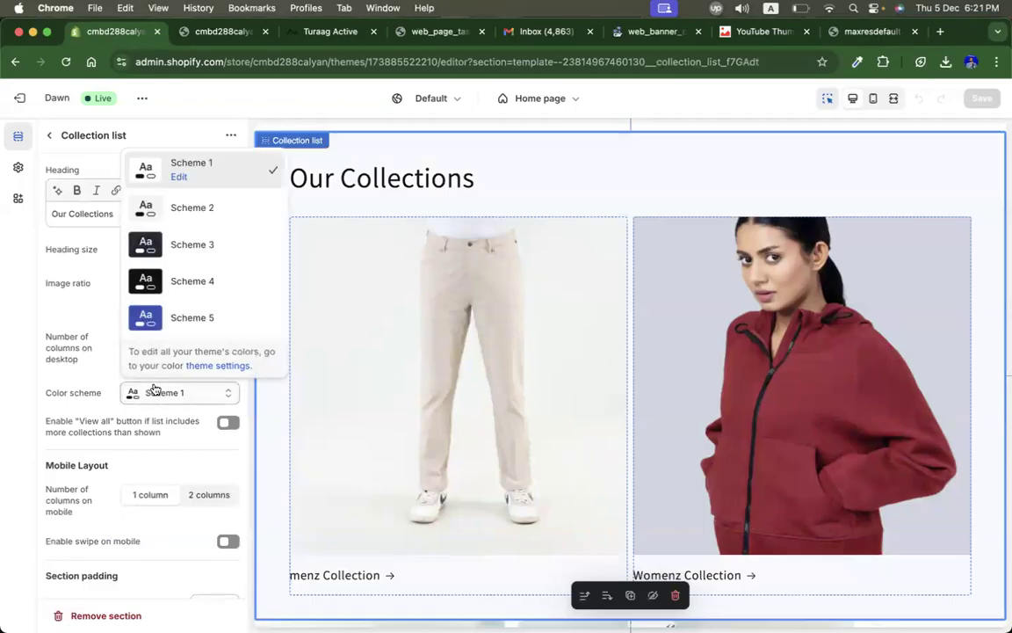
{"action": "left_click", "coordinate": [180, 255]}
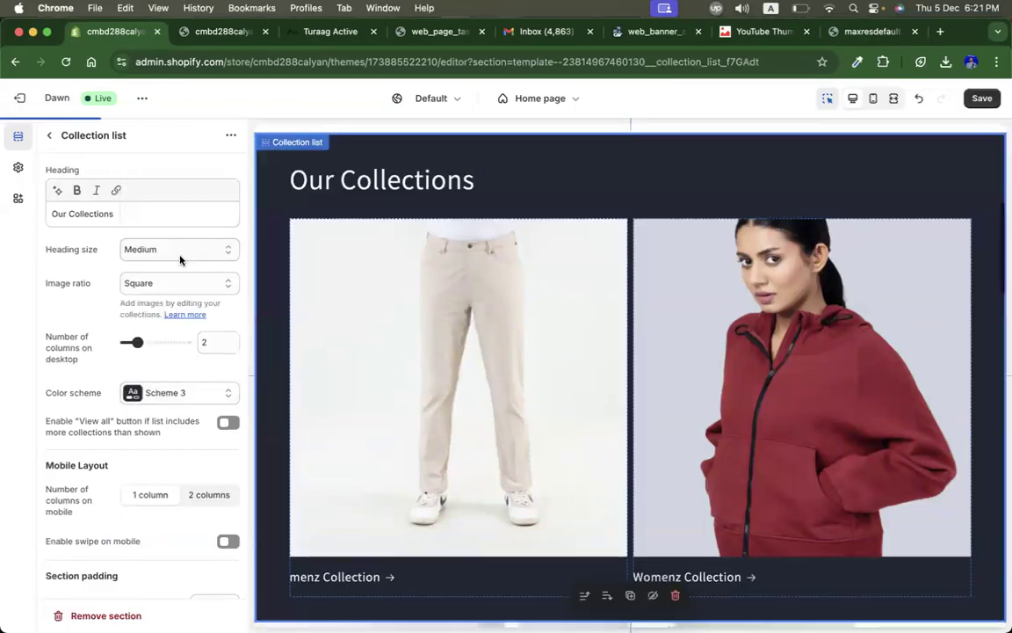
Step: Review the home page preview from the slideshow down through the Men's and Women's collections
{"action": "scroll", "coordinate": [510, 260], "scroll_direction": "up", "scroll_amount": 5}
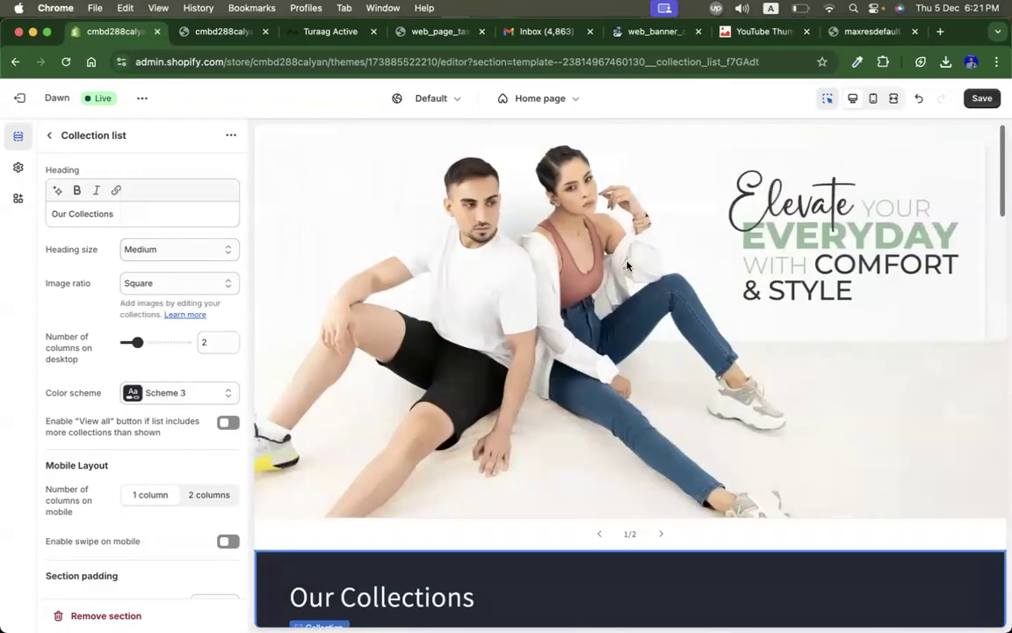
{"action": "scroll", "coordinate": [626, 262], "scroll_direction": "down", "scroll_amount": 8}
{"action": "scroll", "coordinate": [627, 266], "scroll_direction": "down", "scroll_amount": 10}
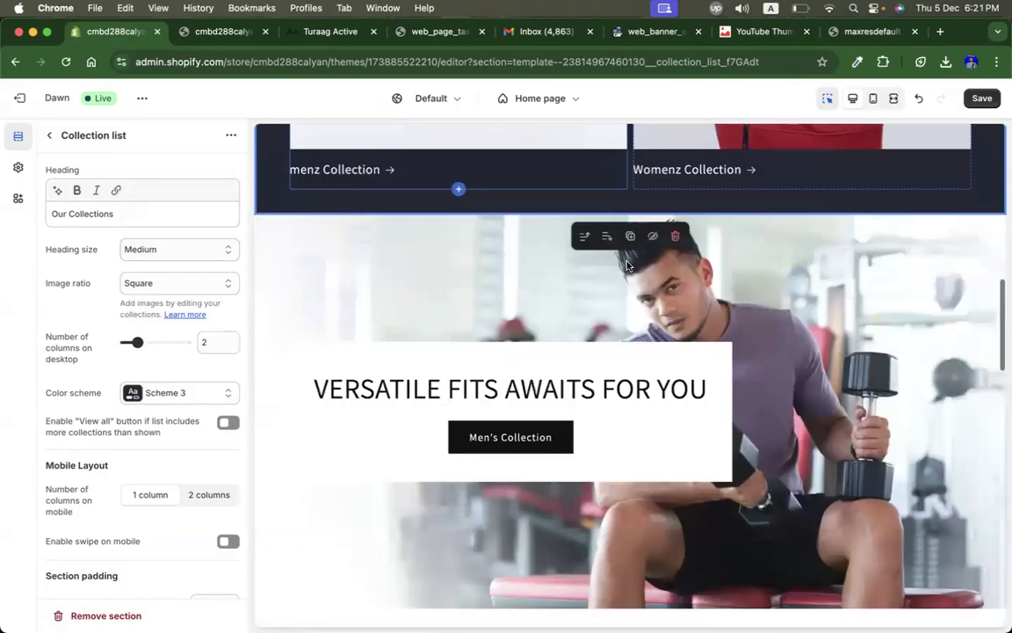
{"action": "scroll", "coordinate": [627, 265], "scroll_direction": "up", "scroll_amount": 15}
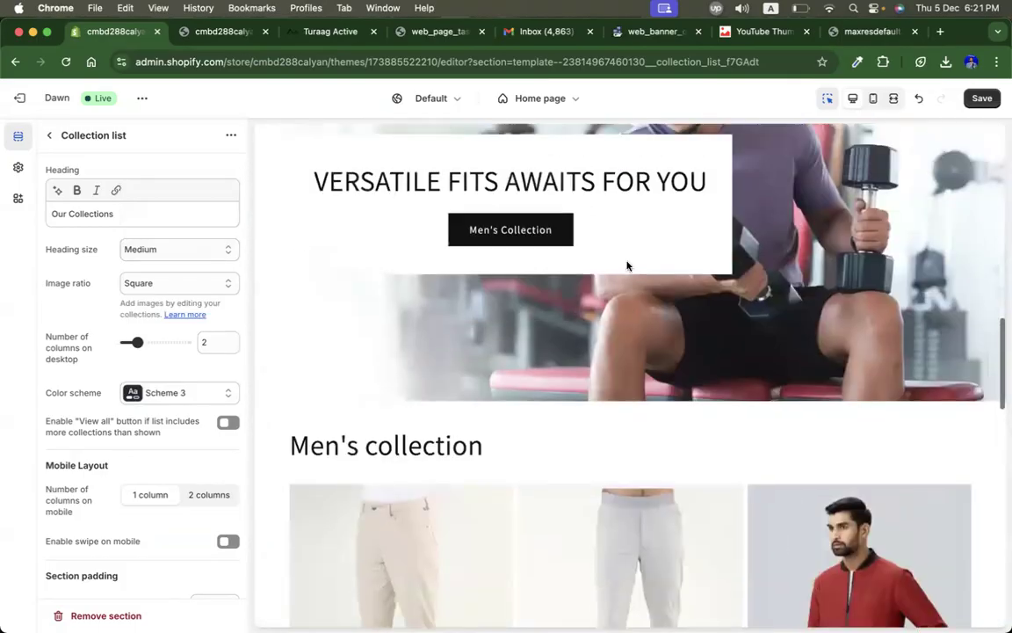
{"action": "scroll", "coordinate": [628, 265], "scroll_direction": "down", "scroll_amount": 4}
{"action": "scroll", "coordinate": [477, 357], "scroll_direction": "down", "scroll_amount": 10}
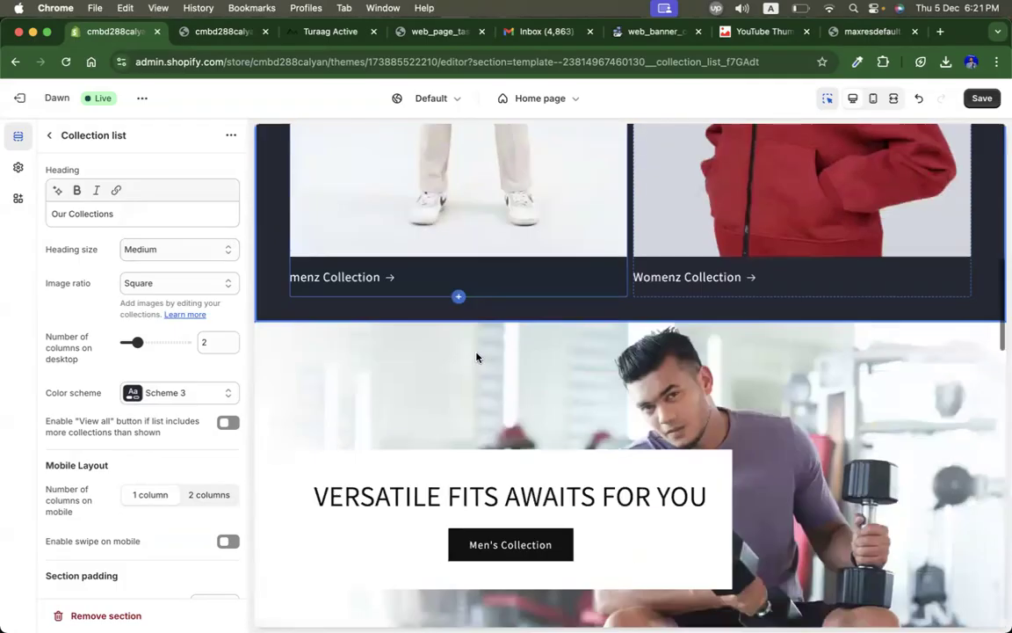
{"action": "scroll", "coordinate": [476, 357], "scroll_direction": "down", "scroll_amount": 8}
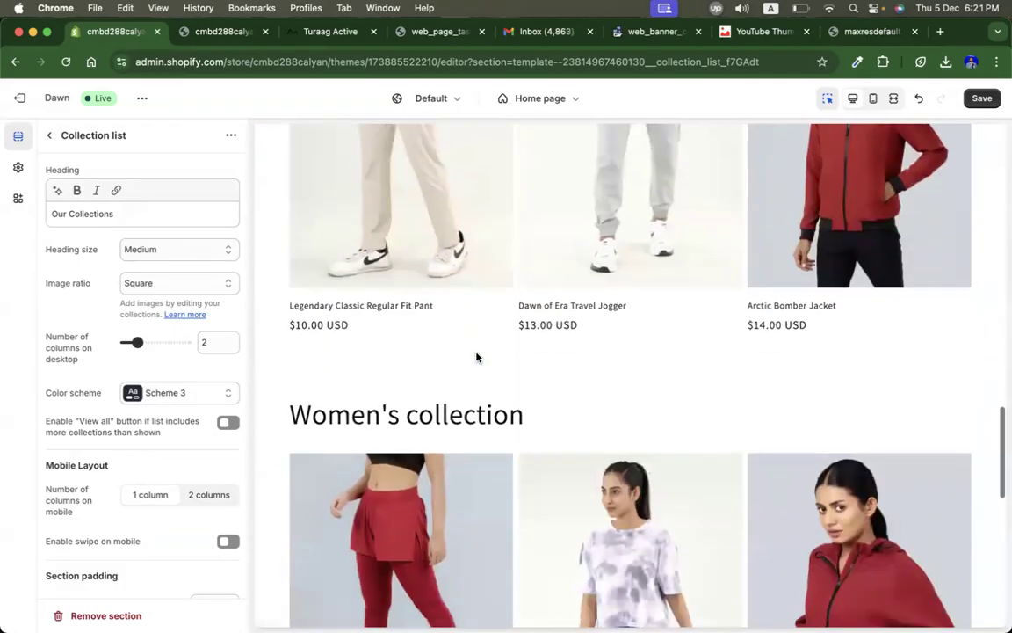
{"action": "scroll", "coordinate": [476, 356], "scroll_direction": "up", "scroll_amount": 7}
{"action": "scroll", "coordinate": [476, 356], "scroll_direction": "up", "scroll_amount": 3}
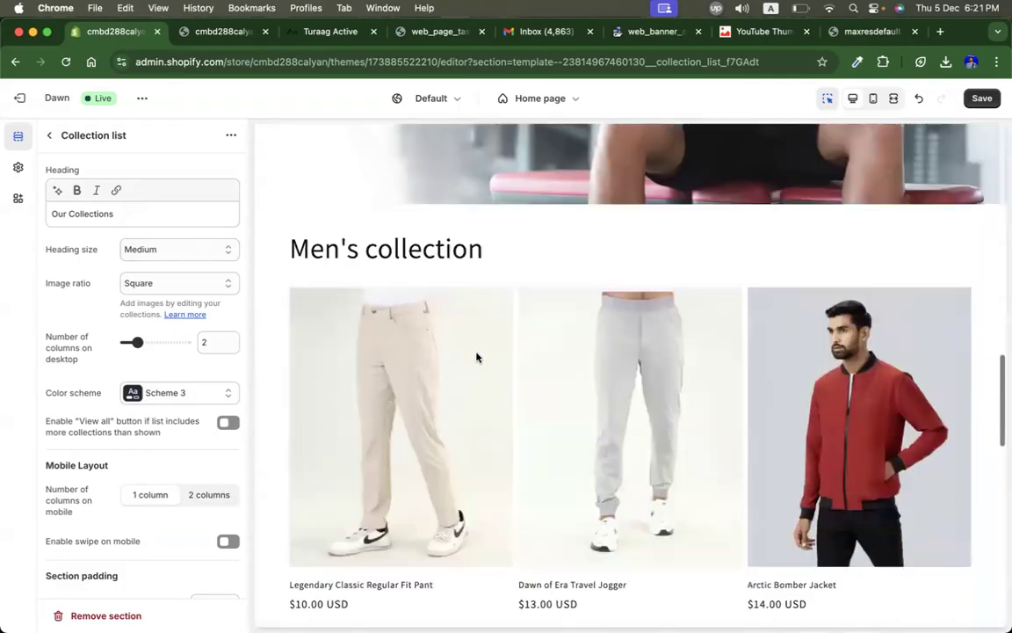
Step: Set the Men's collection featured section to Scheme 3 and make its products full width
{"action": "left_click", "coordinate": [277, 345]}
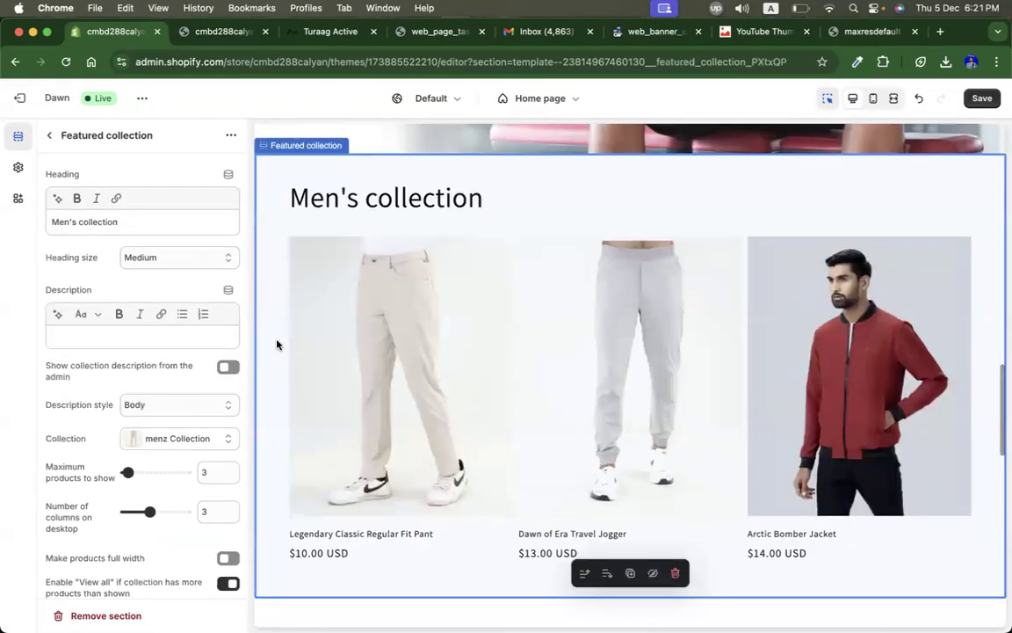
{"action": "scroll", "coordinate": [159, 481], "scroll_direction": "down", "scroll_amount": 3}
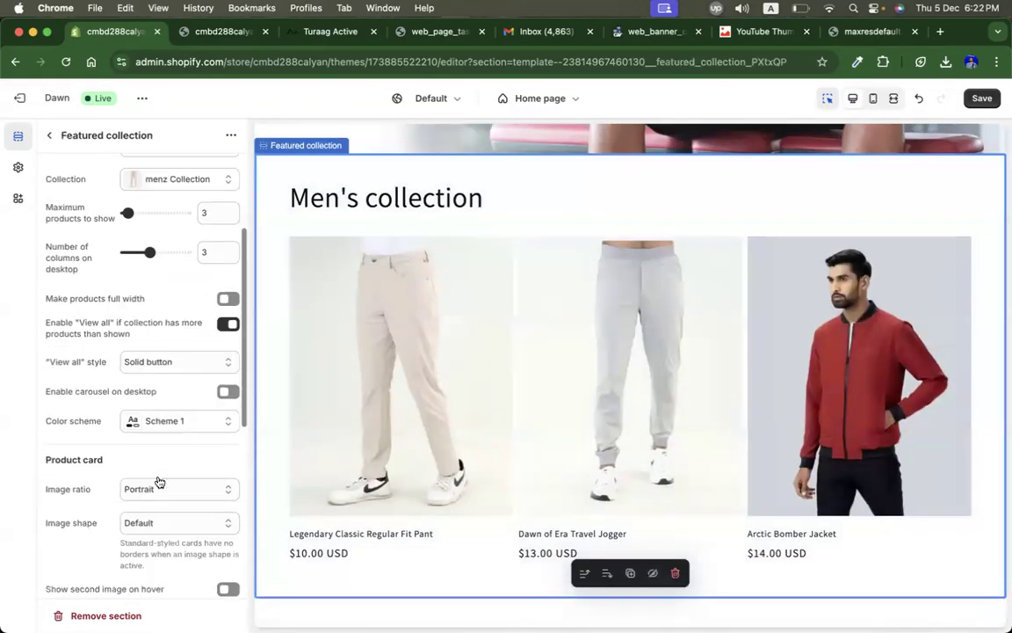
{"action": "left_click", "coordinate": [156, 425]}
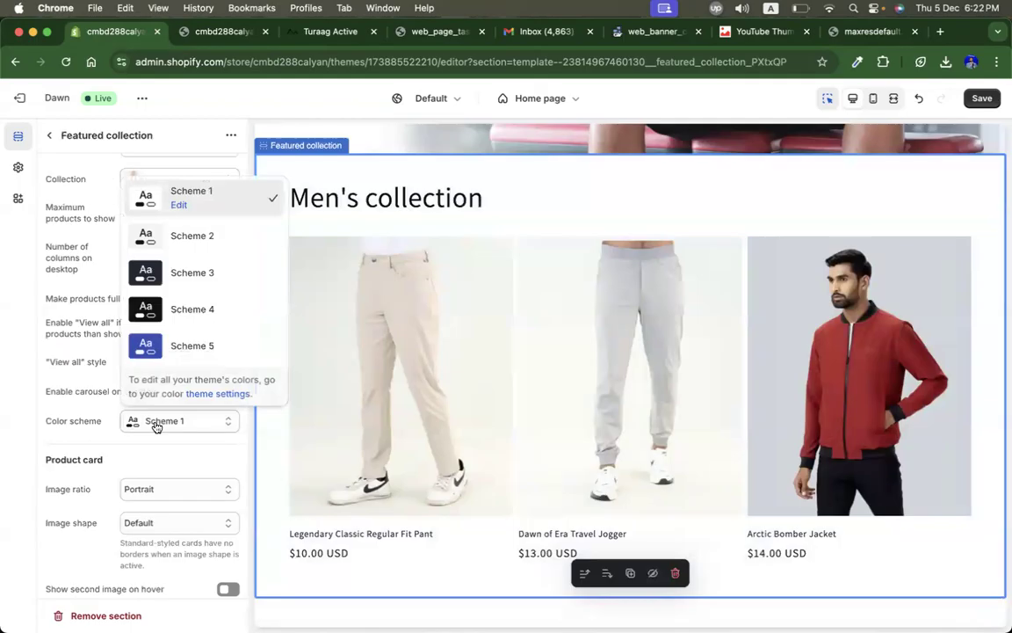
{"action": "left_click", "coordinate": [203, 273]}
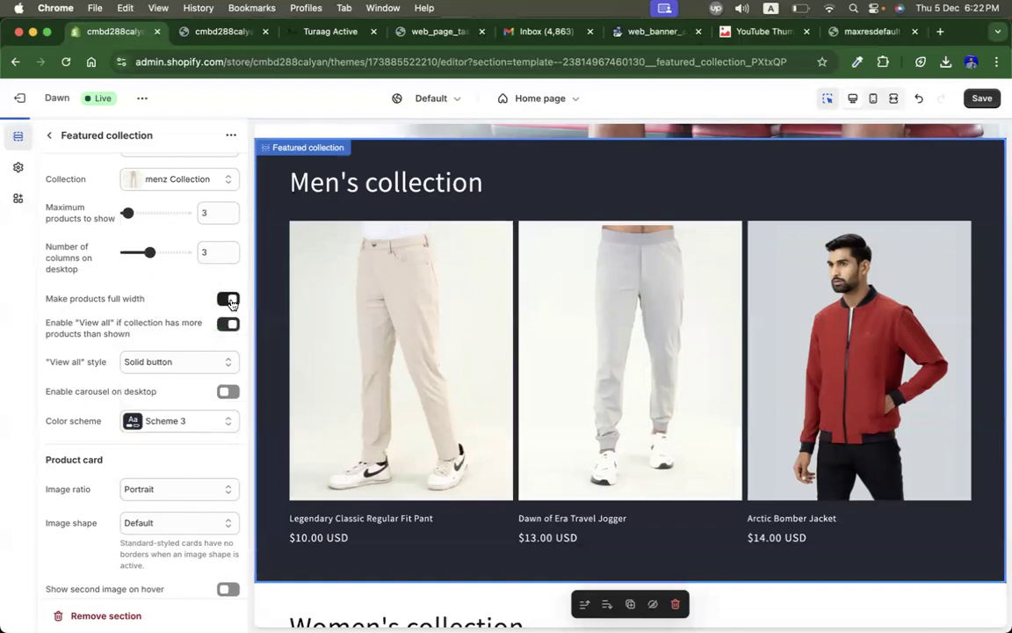
Step: Make the Video section span the full width of the page
{"action": "scroll", "coordinate": [413, 282], "scroll_direction": "up", "scroll_amount": 4}
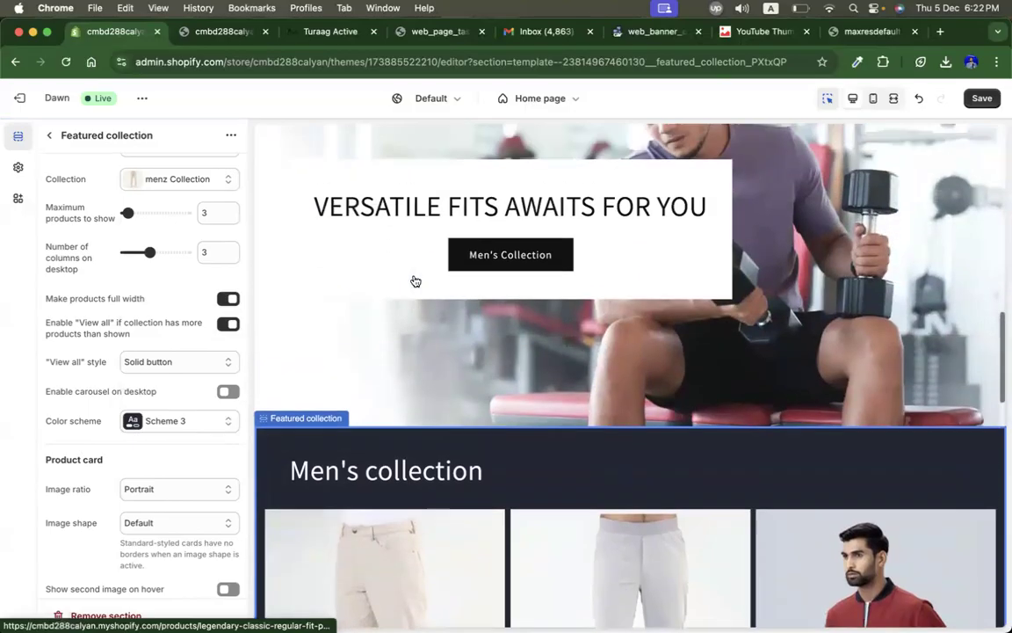
{"action": "scroll", "coordinate": [413, 282], "scroll_direction": "down", "scroll_amount": 5}
{"action": "left_click", "coordinate": [307, 355]}
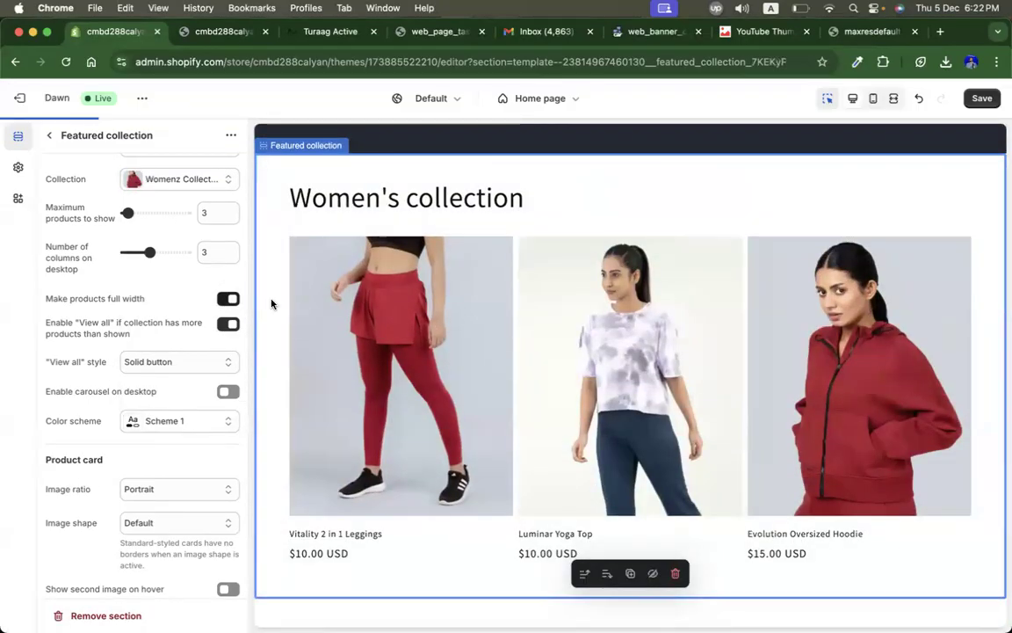
{"action": "scroll", "coordinate": [481, 312], "scroll_direction": "down", "scroll_amount": 5}
{"action": "left_click", "coordinate": [394, 229]}
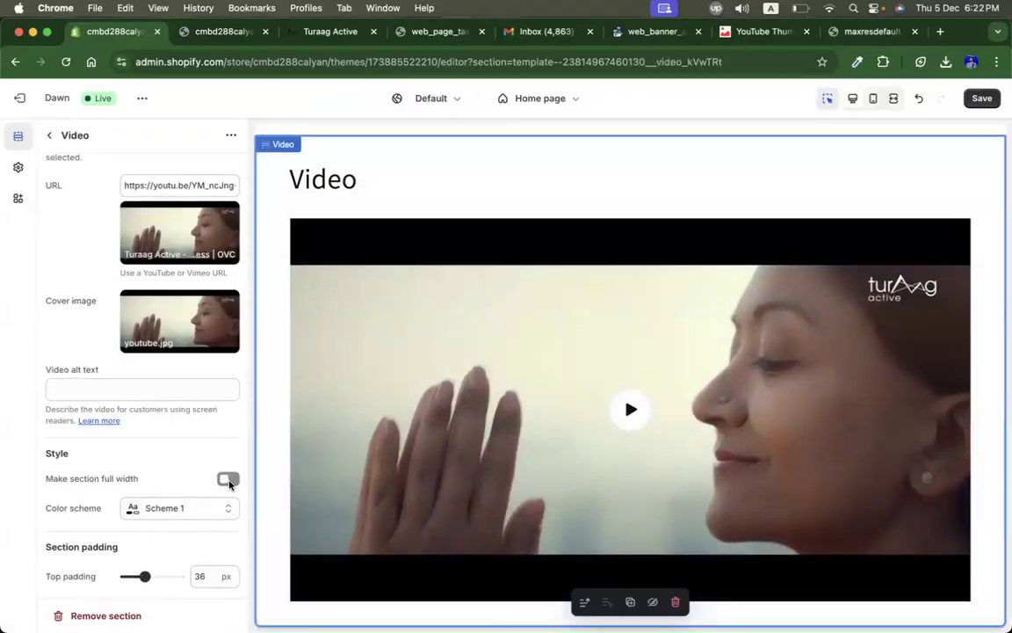
{"action": "left_click", "coordinate": [232, 481]}
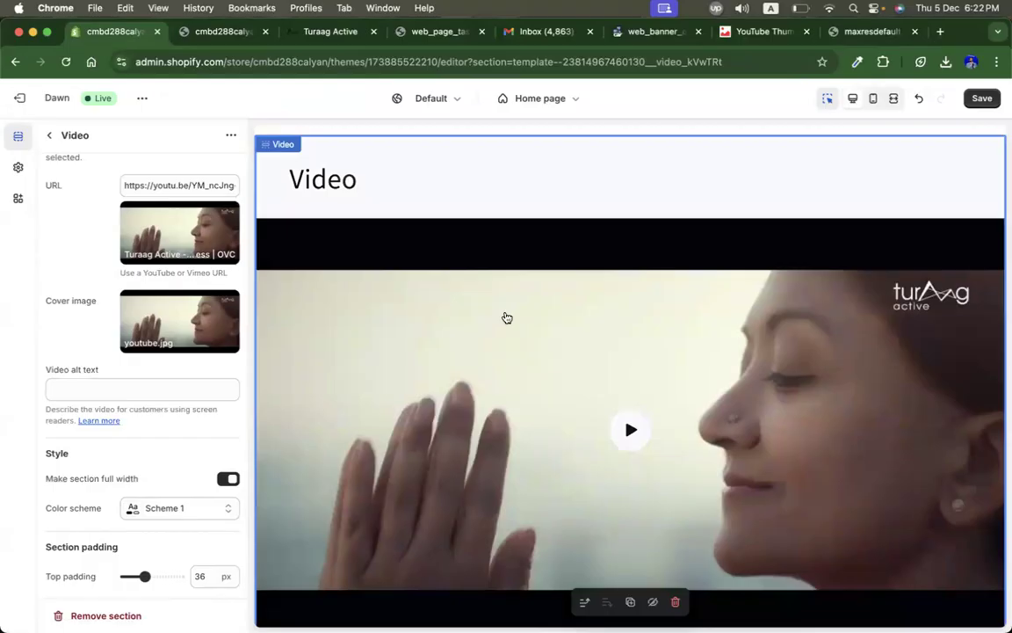
Step: Reopen the Video section's settings and clear its heading text
{"action": "scroll", "coordinate": [507, 317], "scroll_direction": "up", "scroll_amount": 3}
{"action": "scroll", "coordinate": [507, 317], "scroll_direction": "up", "scroll_amount": 2}
{"action": "scroll", "coordinate": [507, 318], "scroll_direction": "down", "scroll_amount": 4}
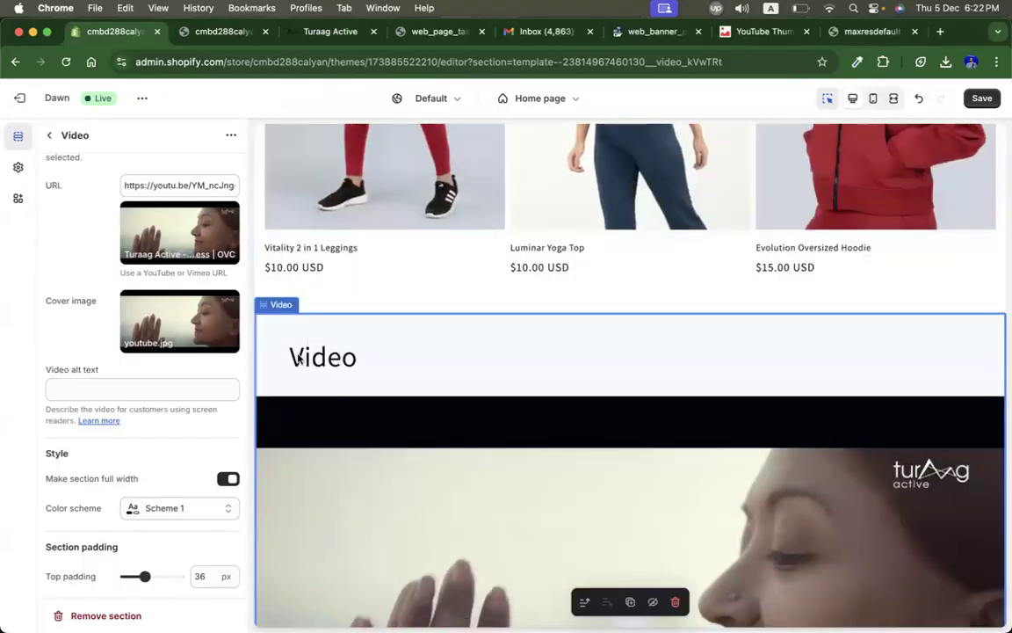
{"action": "scroll", "coordinate": [126, 356], "scroll_direction": "up", "scroll_amount": 5}
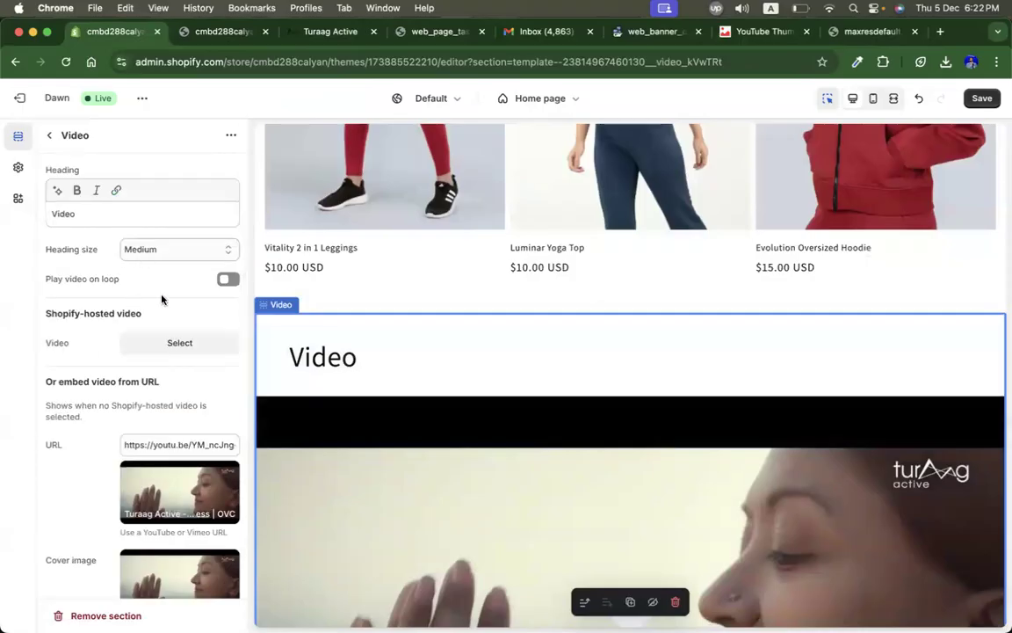
{"action": "scroll", "coordinate": [97, 352], "scroll_direction": "down", "scroll_amount": 6}
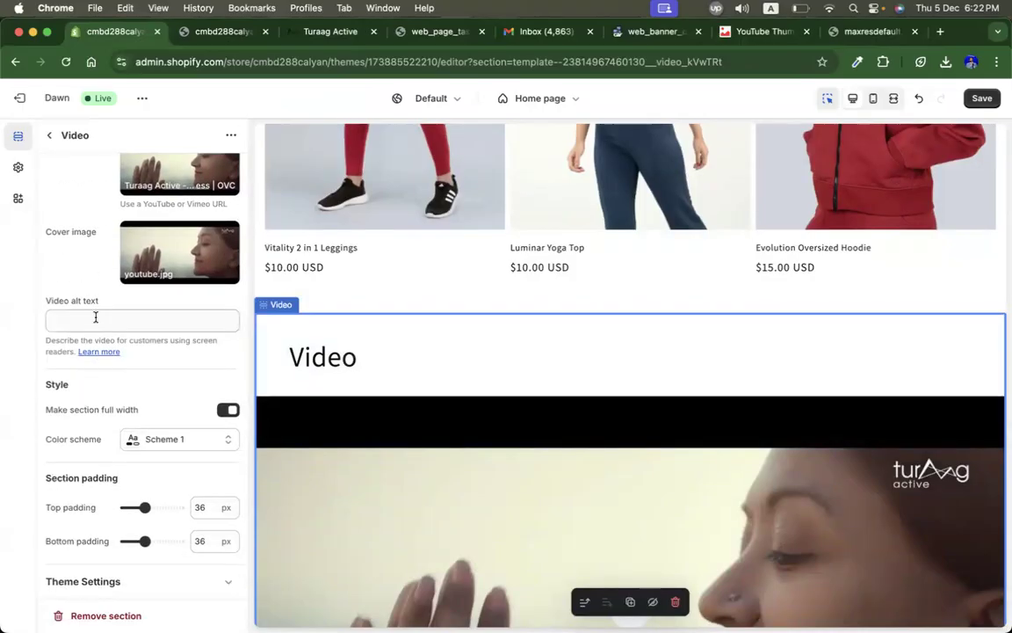
{"action": "left_click", "coordinate": [50, 138]}
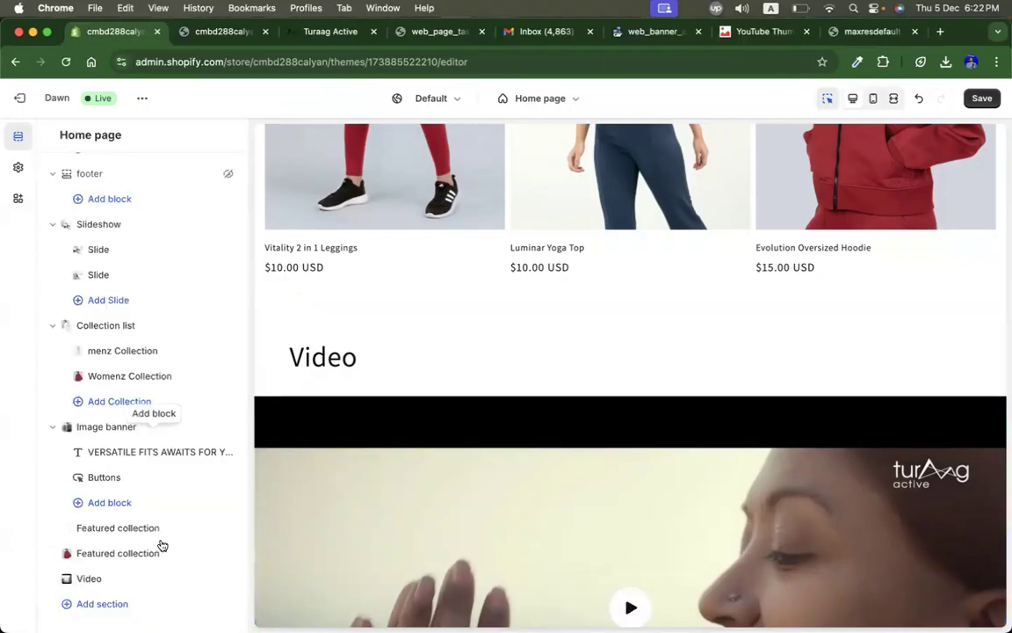
{"action": "left_click", "coordinate": [120, 579]}
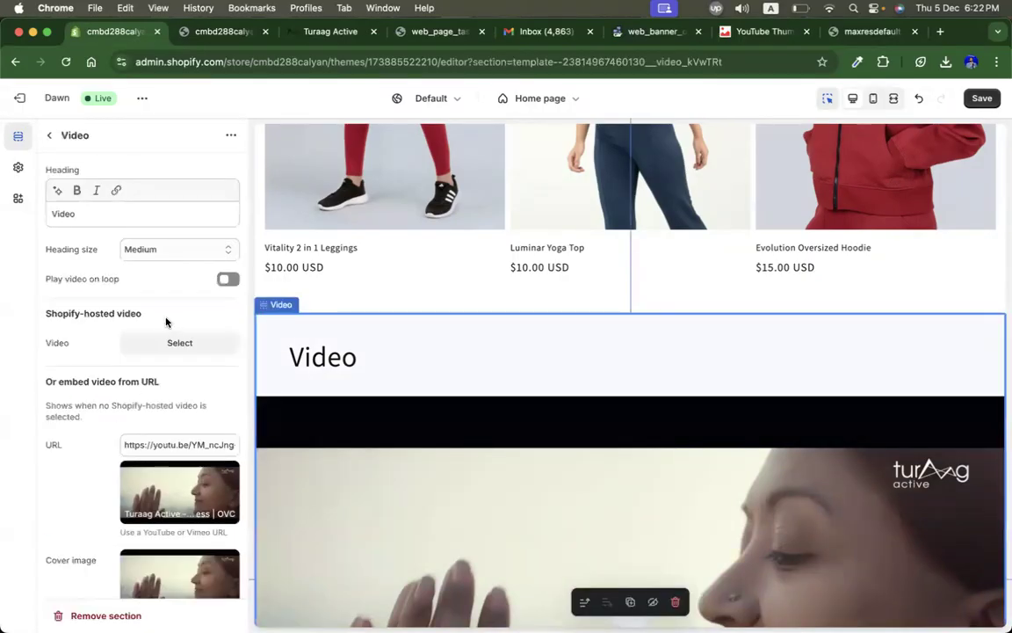
{"action": "key", "text": "super+a"}
{"action": "key", "text": "BackSpace"}
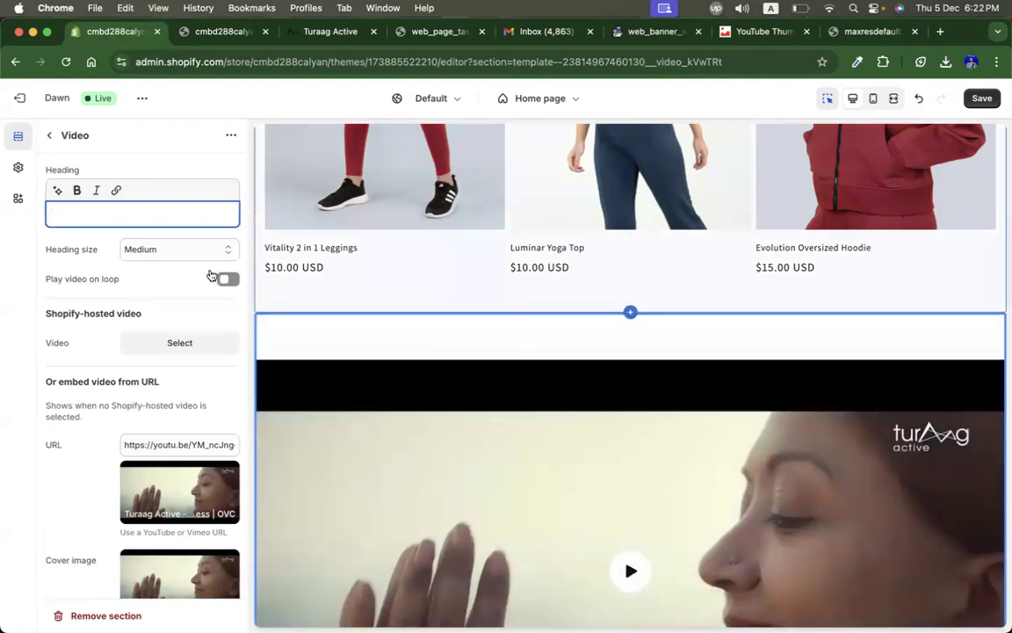
Step: Set the Video section's top and bottom padding to 0 px
{"action": "scroll", "coordinate": [139, 379], "scroll_direction": "down", "scroll_amount": 5}
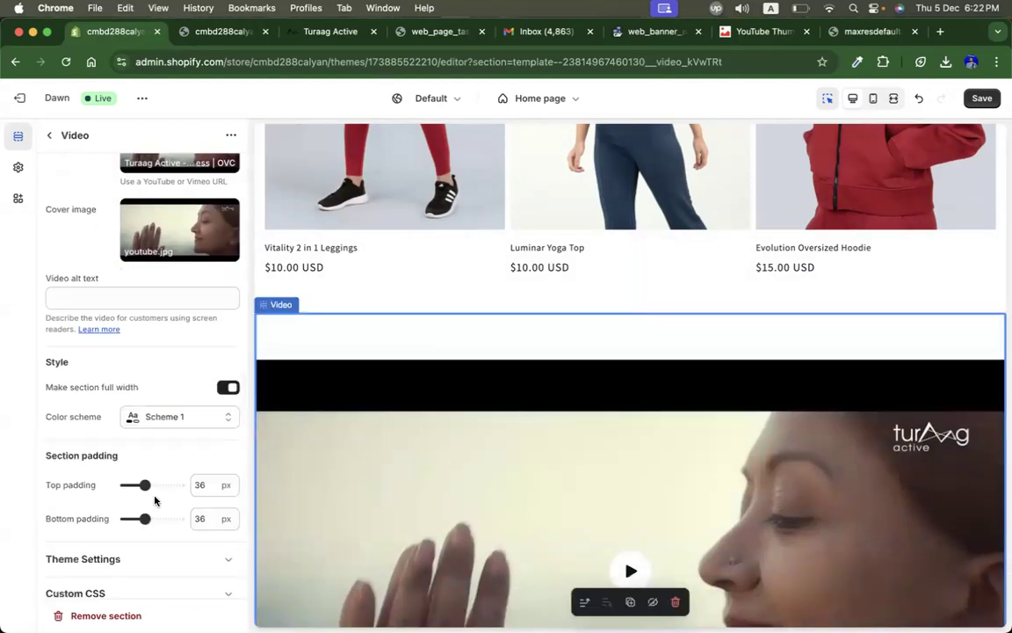
{"action": "double_click", "coordinate": [202, 485]}
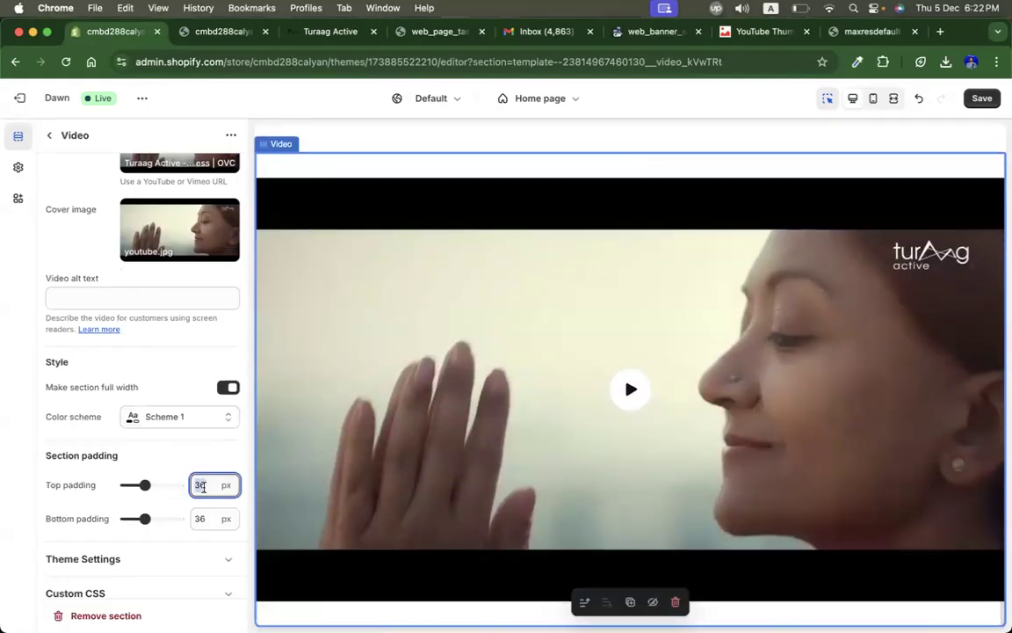
{"action": "scroll", "coordinate": [386, 518], "scroll_direction": "up", "scroll_amount": 2}
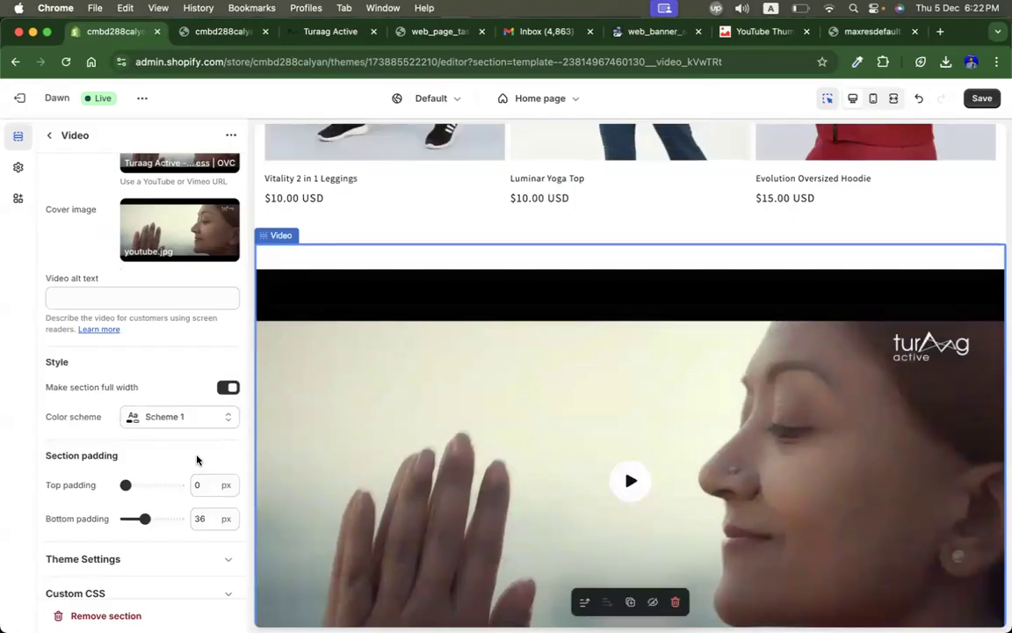
{"action": "scroll", "coordinate": [197, 459], "scroll_direction": "down", "scroll_amount": 1}
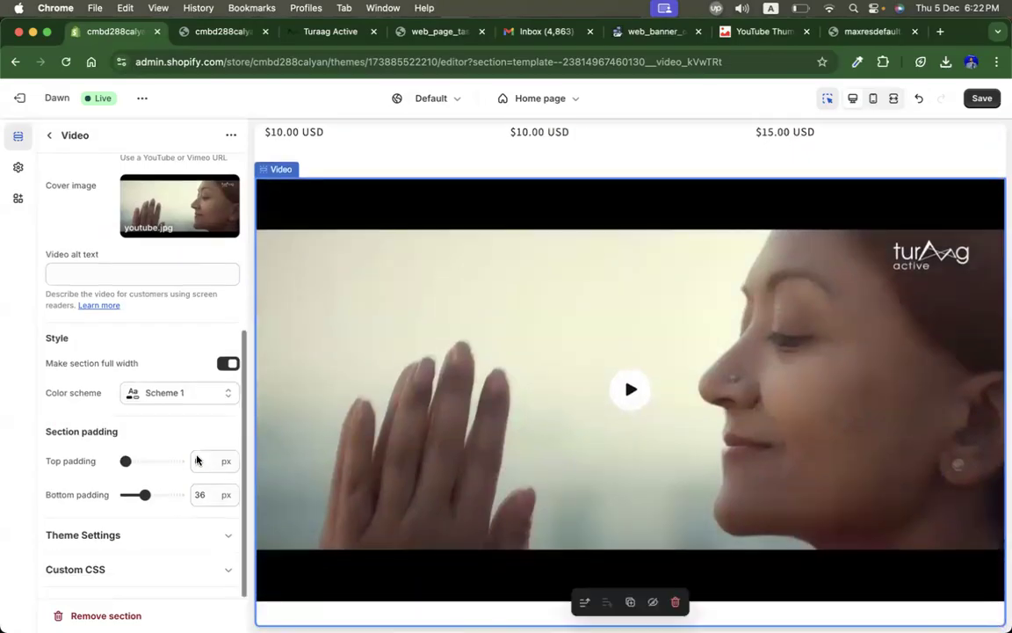
{"action": "left_click", "coordinate": [201, 494]}
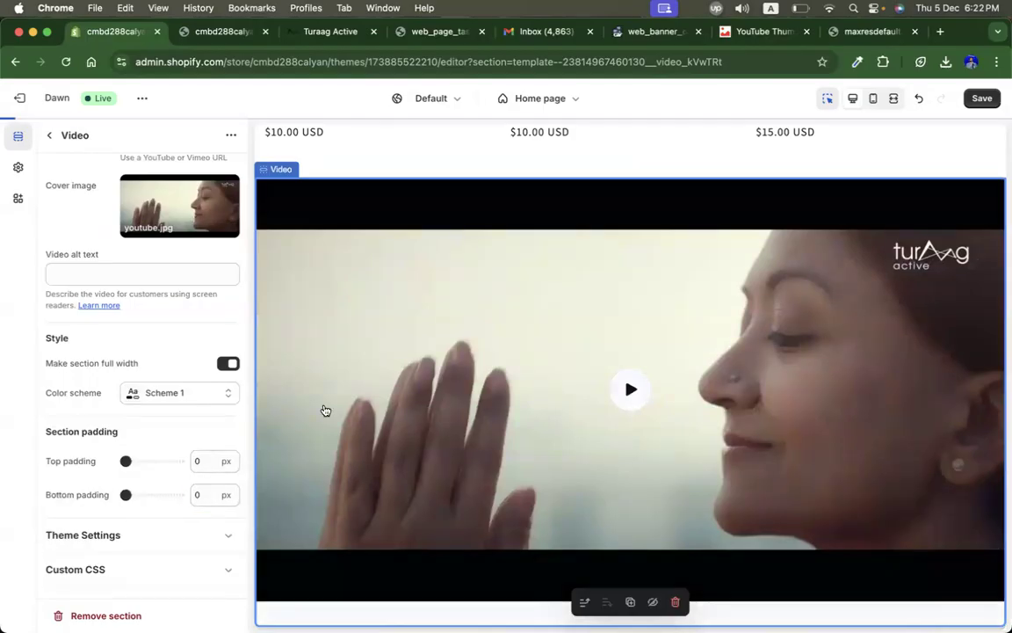
Step: Review the Collection list section settings and save the theme changes
{"action": "scroll", "coordinate": [323, 409], "scroll_direction": "up", "scroll_amount": 10}
{"action": "scroll", "coordinate": [324, 404], "scroll_direction": "up", "scroll_amount": 10}
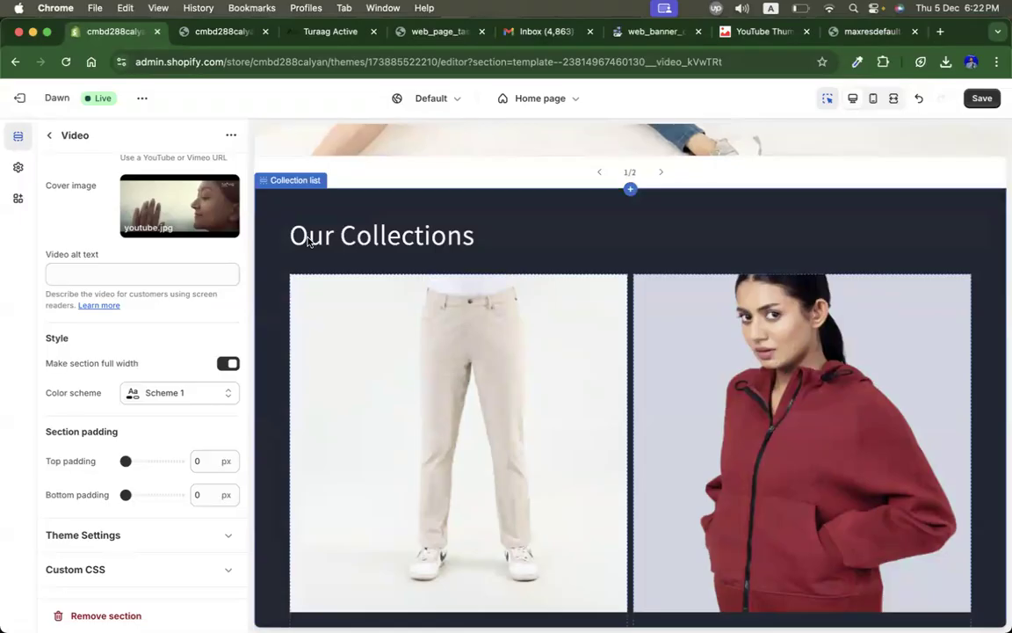
{"action": "left_click", "coordinate": [309, 242]}
{"action": "scroll", "coordinate": [190, 388], "scroll_direction": "up", "scroll_amount": 4}
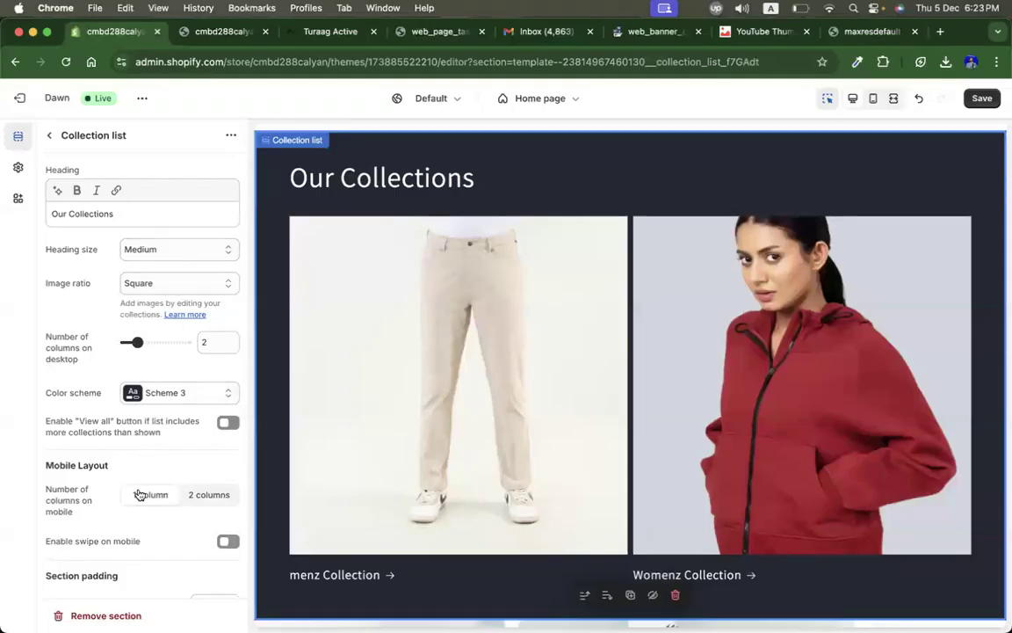
{"action": "scroll", "coordinate": [90, 528], "scroll_direction": "down", "scroll_amount": 4}
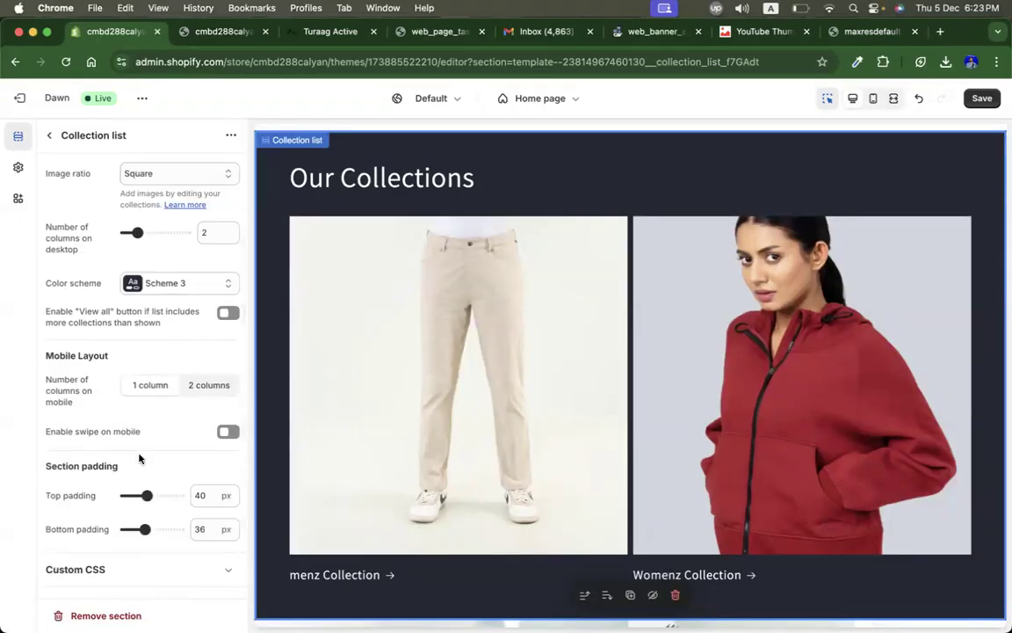
{"action": "left_click", "coordinate": [50, 138]}
{"action": "left_click", "coordinate": [978, 101]}
Step: Review the live storefront home page from the slideshow down through the Men's and Women's collections
{"action": "left_click", "coordinate": [231, 29]}
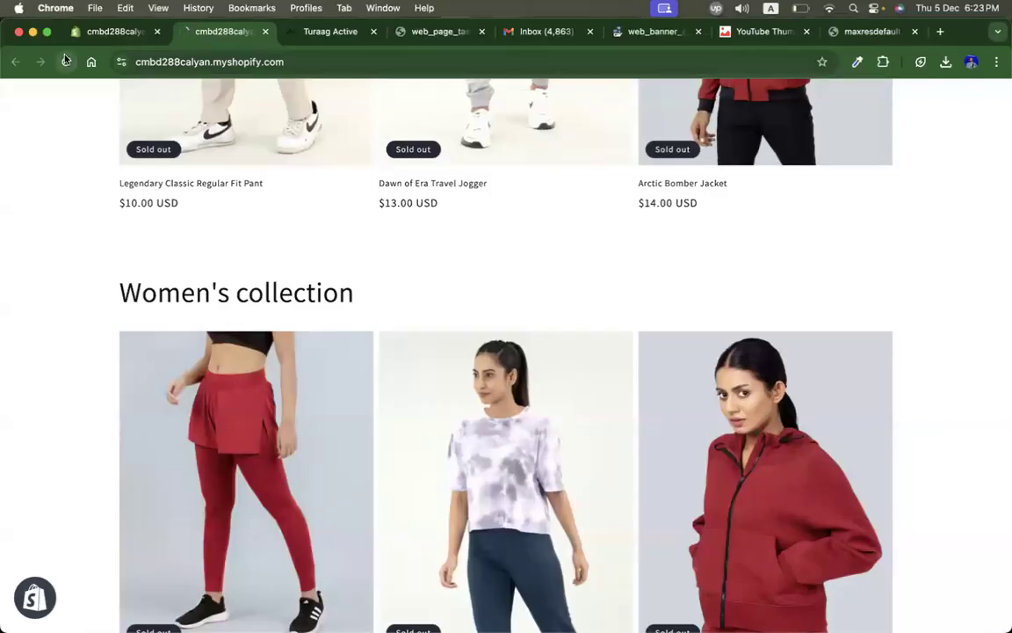
{"action": "scroll", "coordinate": [938, 263], "scroll_direction": "up", "scroll_amount": 12}
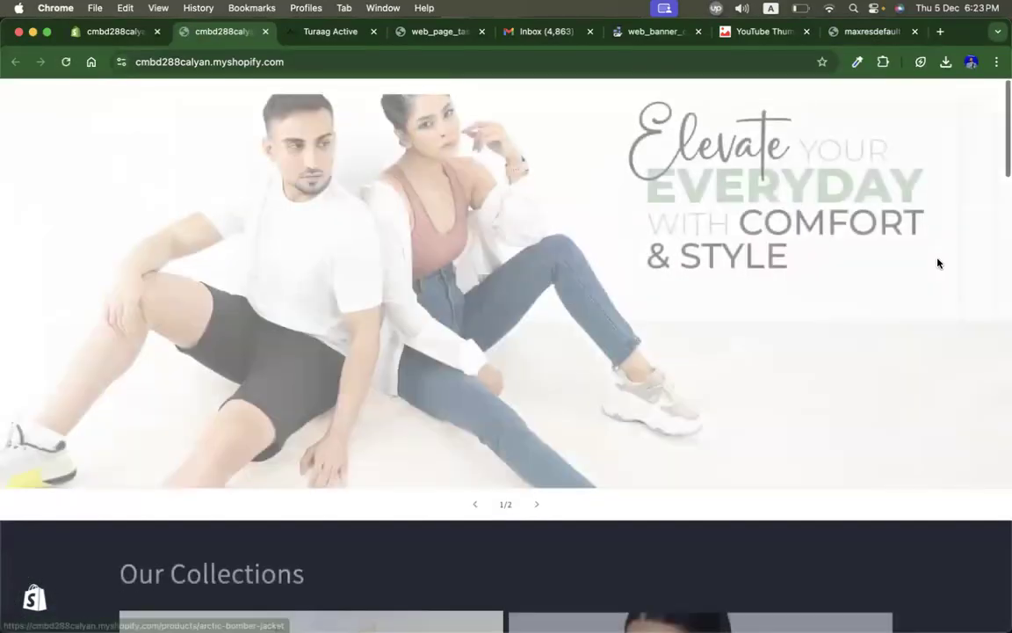
{"action": "scroll", "coordinate": [938, 263], "scroll_direction": "down", "scroll_amount": 3}
{"action": "scroll", "coordinate": [937, 263], "scroll_direction": "down", "scroll_amount": 1}
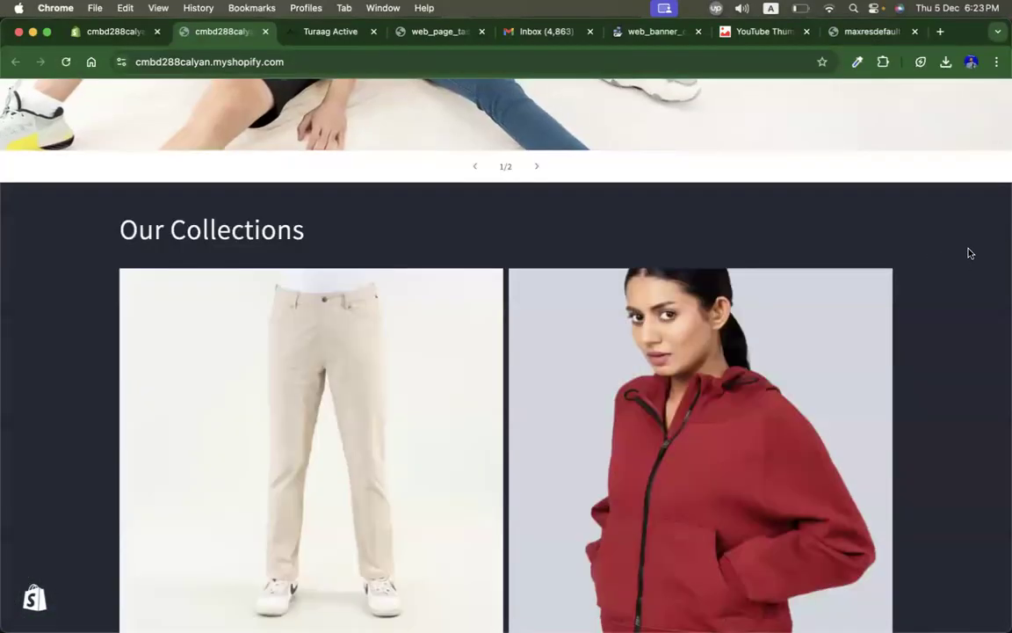
{"action": "scroll", "coordinate": [966, 251], "scroll_direction": "down", "scroll_amount": 3}
{"action": "scroll", "coordinate": [969, 253], "scroll_direction": "down", "scroll_amount": 5}
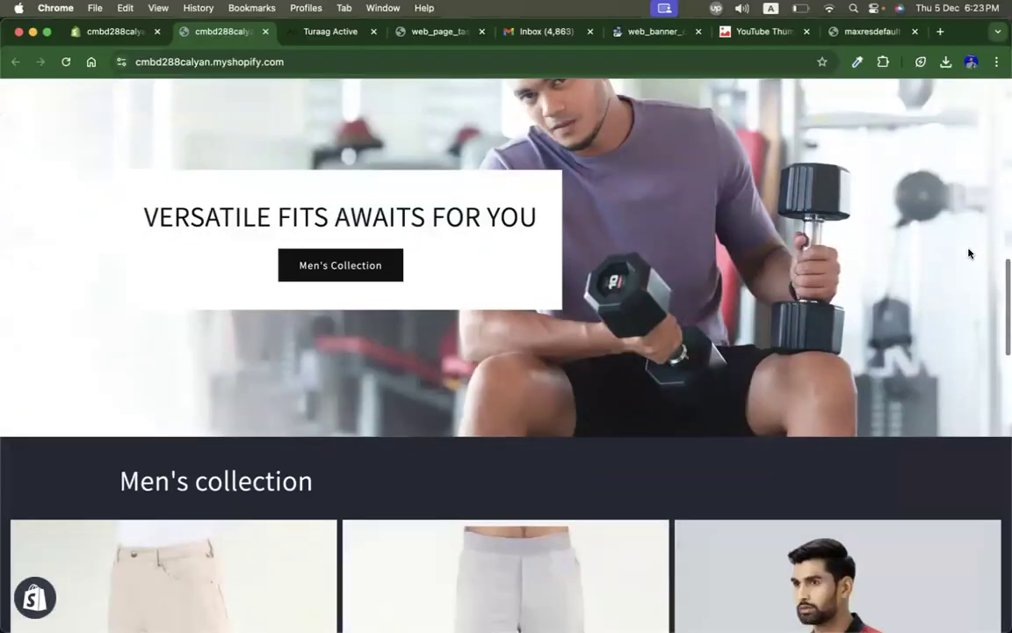
{"action": "scroll", "coordinate": [969, 253], "scroll_direction": "down", "scroll_amount": 3}
{"action": "scroll", "coordinate": [969, 254], "scroll_direction": "down", "scroll_amount": 3}
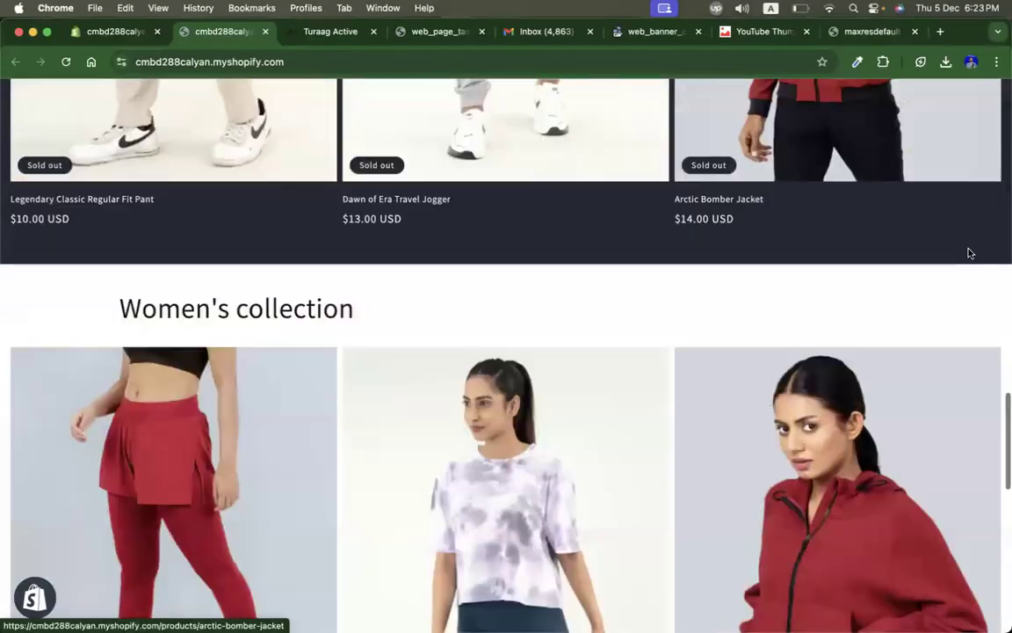
{"action": "scroll", "coordinate": [969, 253], "scroll_direction": "down", "scroll_amount": 8}
{"action": "scroll", "coordinate": [969, 254], "scroll_direction": "up", "scroll_amount": 15}
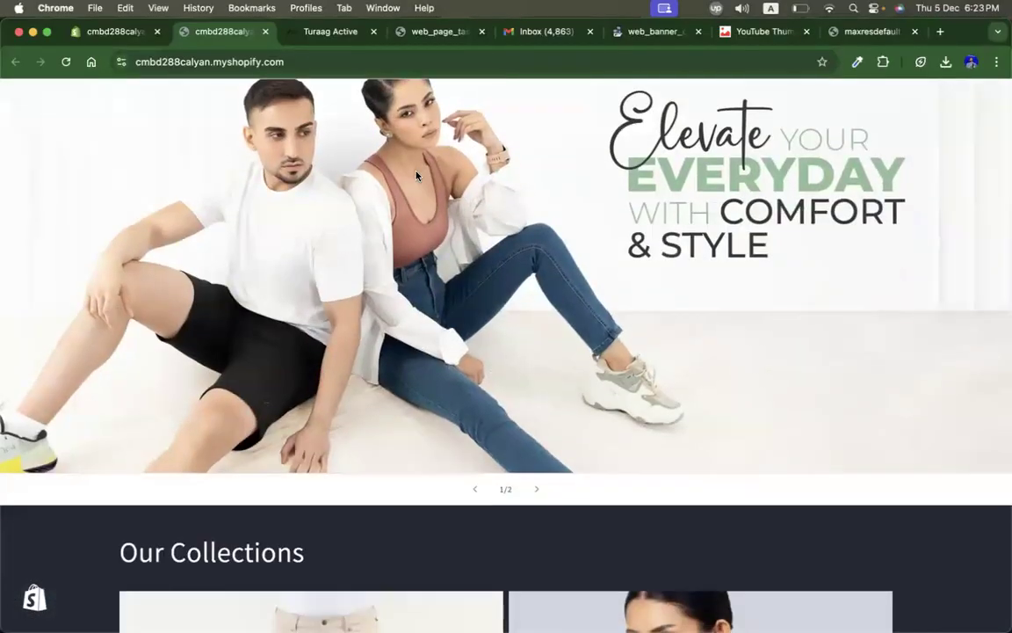
Step: Copy the store URL and open it in a new incognito window
{"action": "left_click", "coordinate": [238, 63]}
{"action": "key", "text": "super+c"}
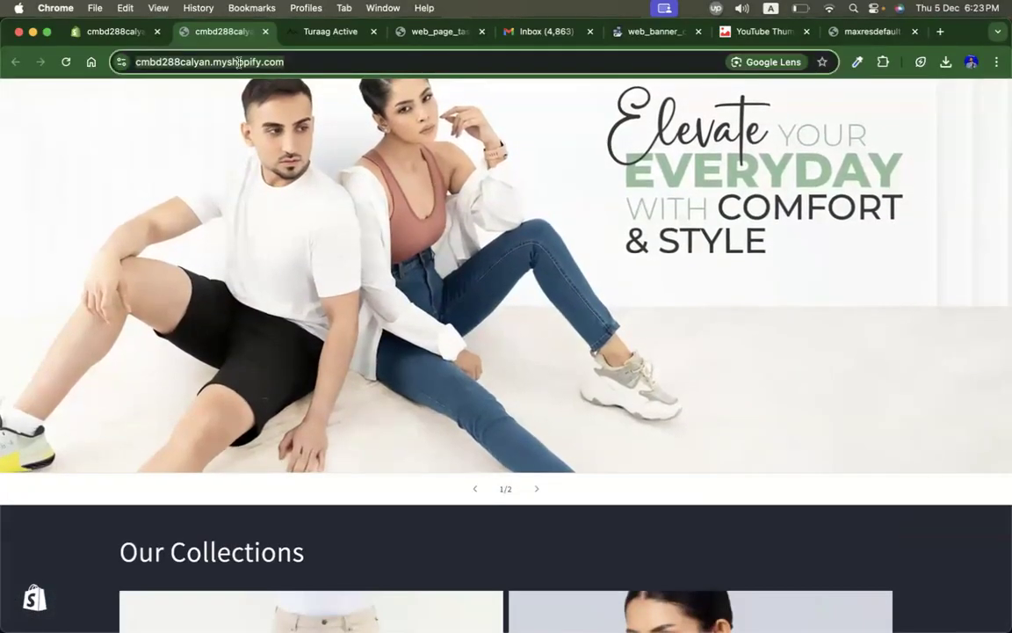
{"action": "right_click", "coordinate": [239, 63]}
{"action": "left_click", "coordinate": [284, 179]}
{"action": "key", "text": "super+shift+n"}
{"action": "key", "text": "super+v"}
{"action": "key", "text": "Return"}
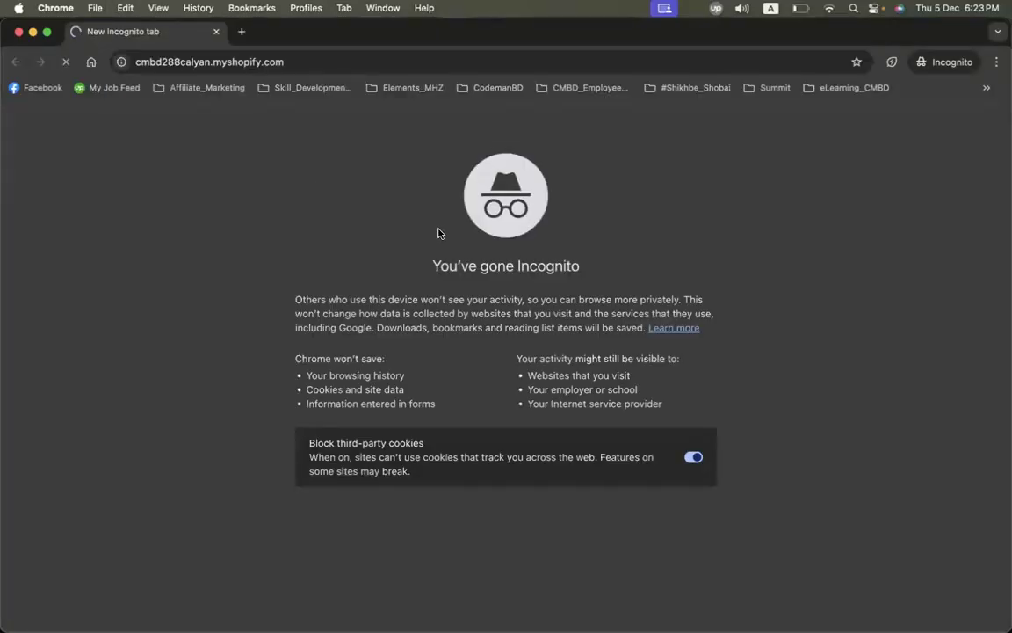
{"action": "left_click", "coordinate": [403, 384]}
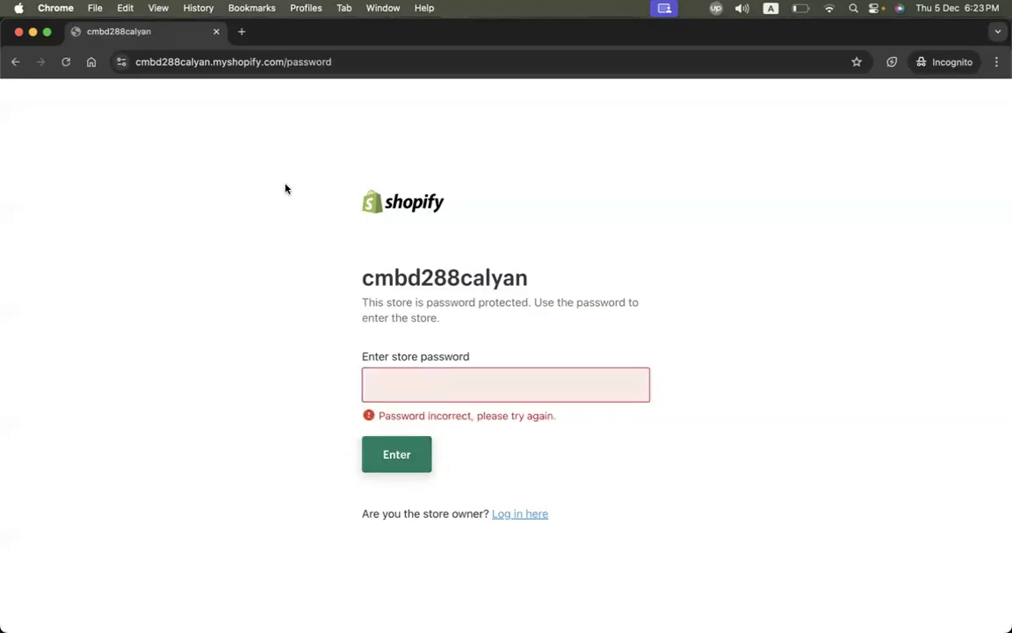
Step: Copy the storefront URL, then copy the Turaag Active brand site's URL
{"action": "left_click", "coordinate": [216, 33]}
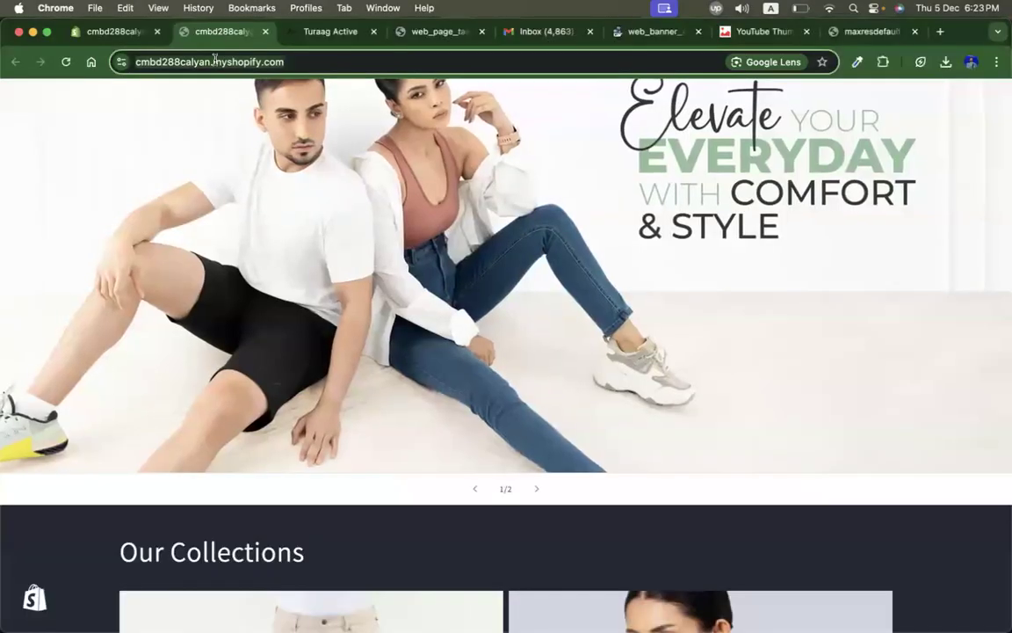
{"action": "right_click", "coordinate": [219, 60]}
{"action": "left_click", "coordinate": [260, 178]}
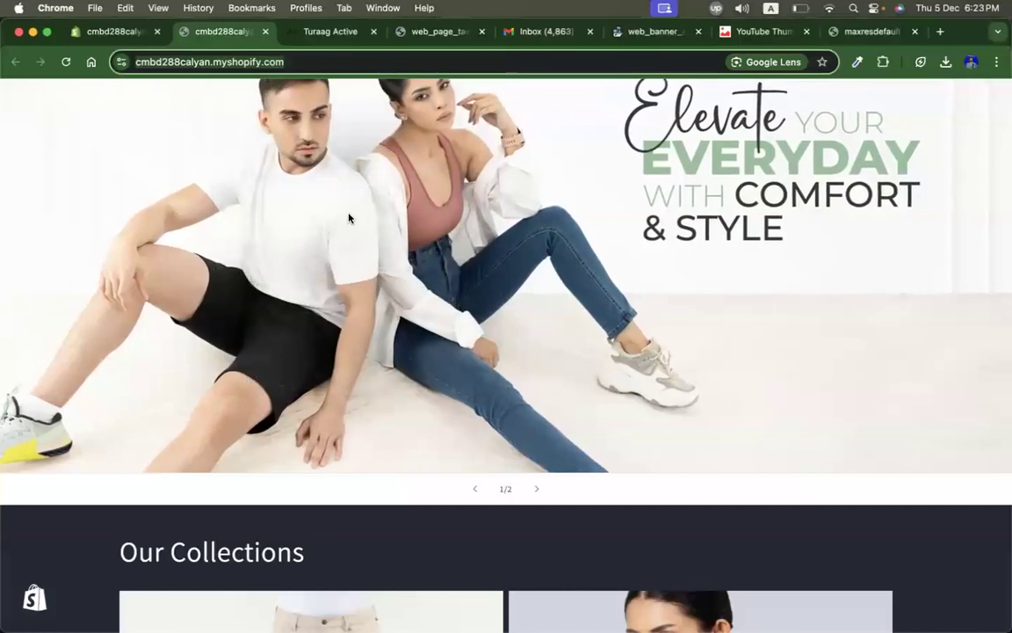
{"action": "scroll", "coordinate": [253, 152], "scroll_direction": "down", "scroll_amount": 1}
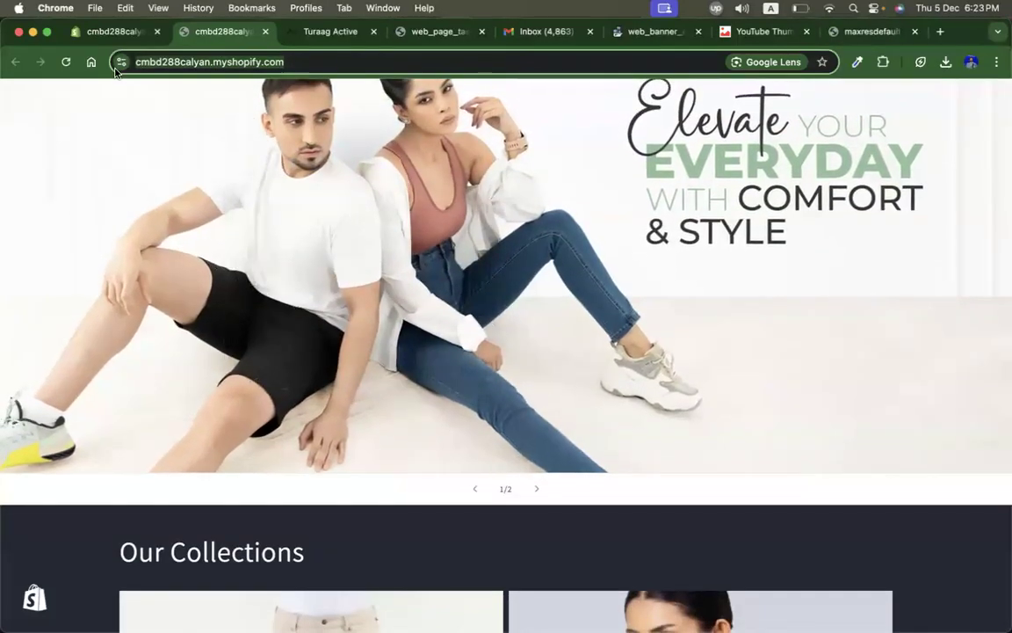
{"action": "left_click", "coordinate": [332, 33]}
{"action": "right_click", "coordinate": [227, 64]}
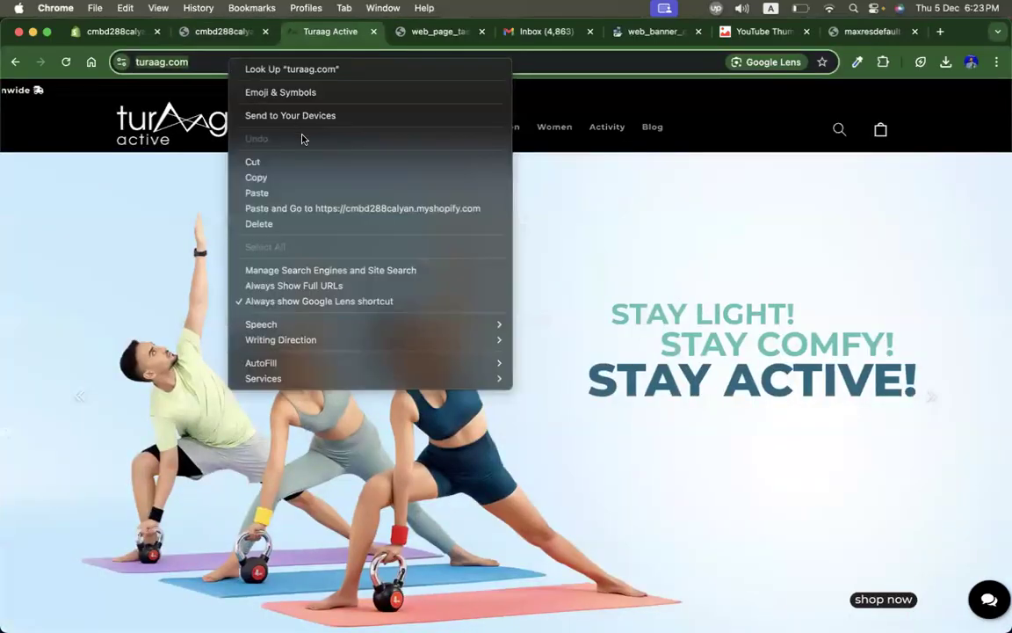
{"action": "left_click", "coordinate": [269, 174]}
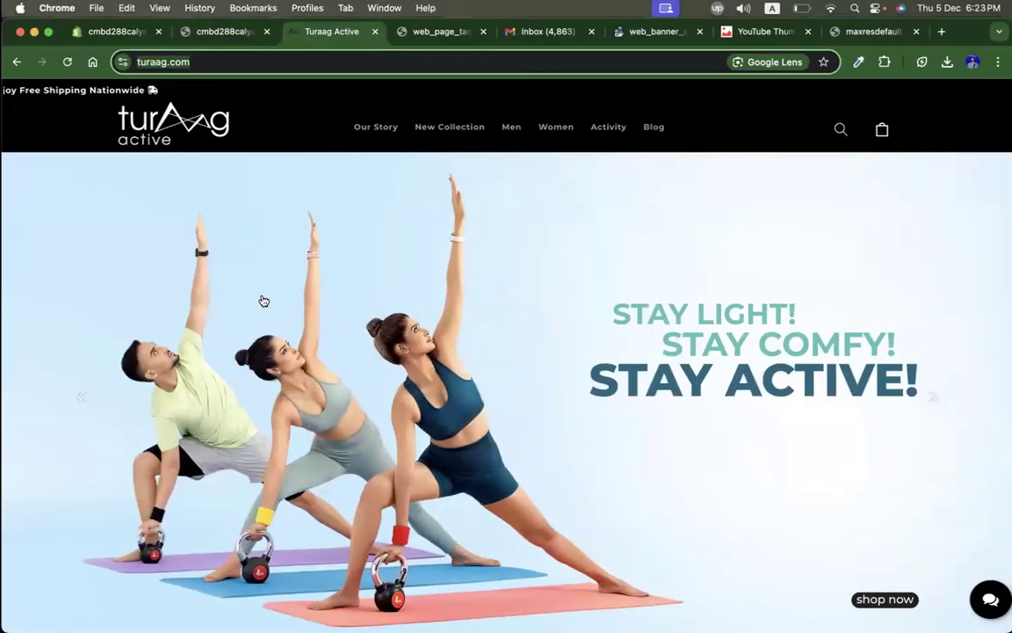
{"action": "key", "text": "ctrl+Up"}
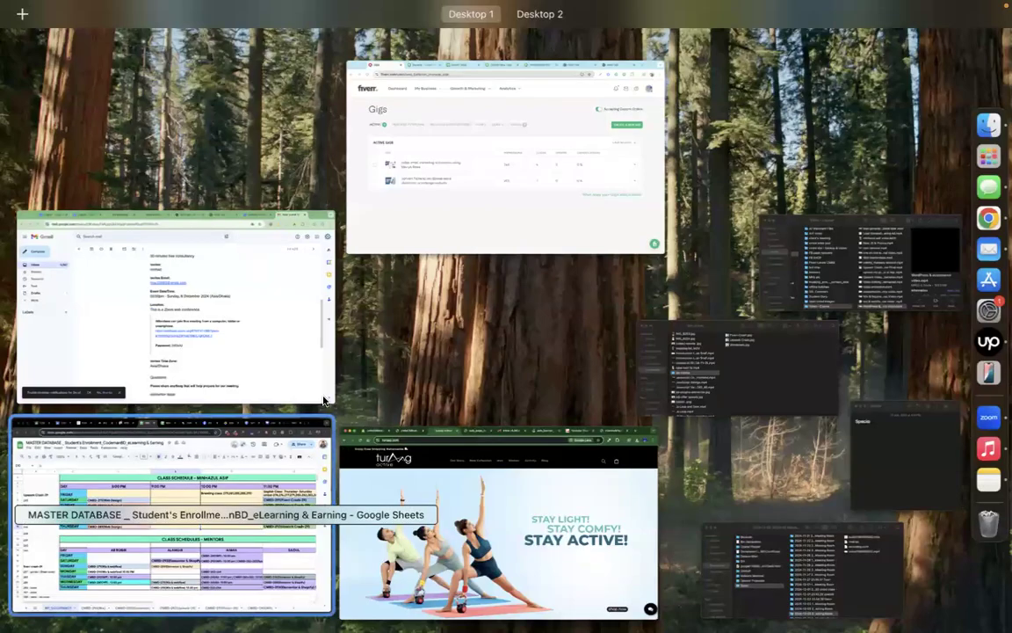
{"action": "key", "text": "ctrl+Up"}
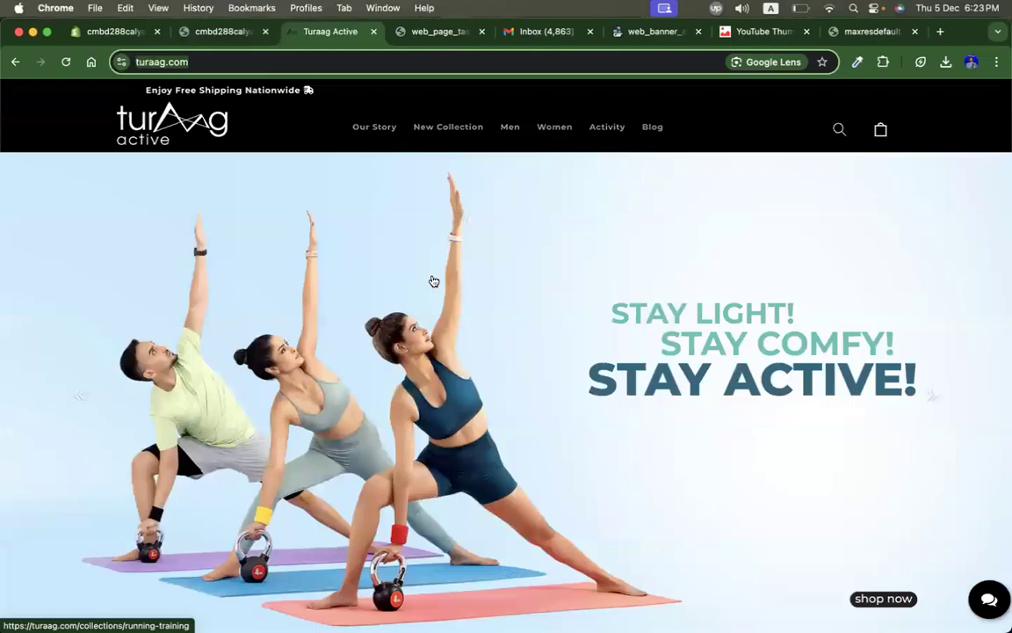
Step: Browse the Turaag Active home page slideshow, collection banner and new arrivals for design reference
{"action": "scroll", "coordinate": [432, 281], "scroll_direction": "down", "scroll_amount": 3}
{"action": "scroll", "coordinate": [432, 281], "scroll_direction": "up", "scroll_amount": 2}
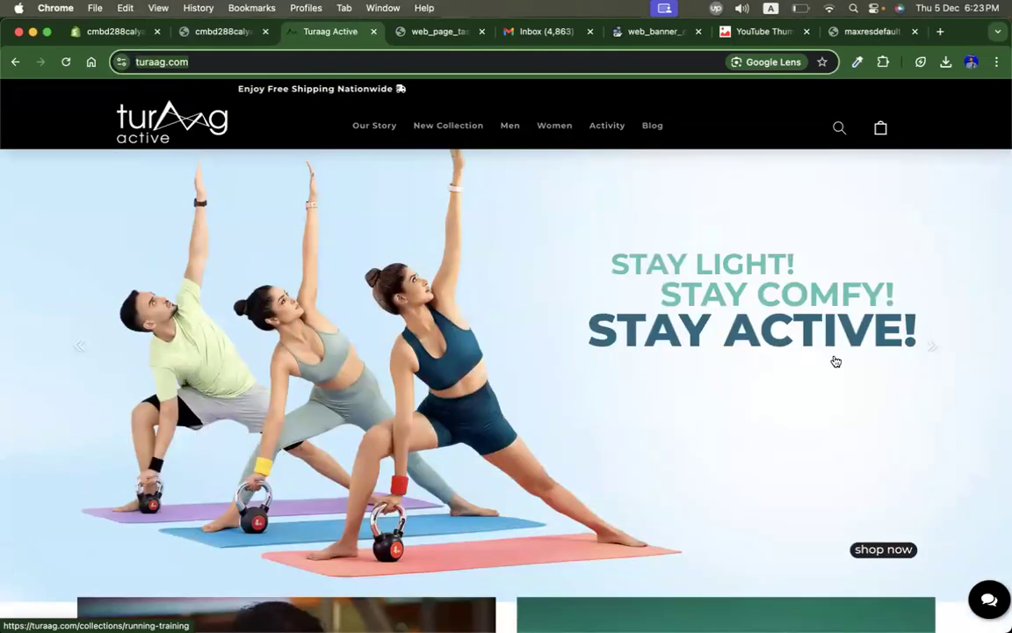
{"action": "left_click", "coordinate": [927, 357]}
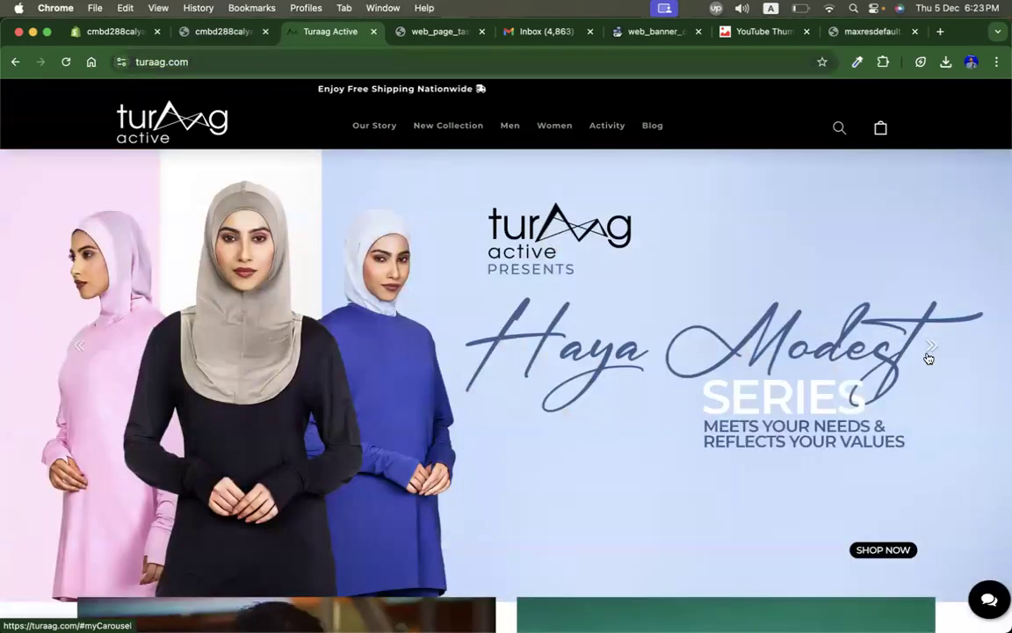
{"action": "left_click", "coordinate": [928, 356]}
{"action": "left_click", "coordinate": [928, 357]}
{"action": "scroll", "coordinate": [652, 418], "scroll_direction": "down", "scroll_amount": 5}
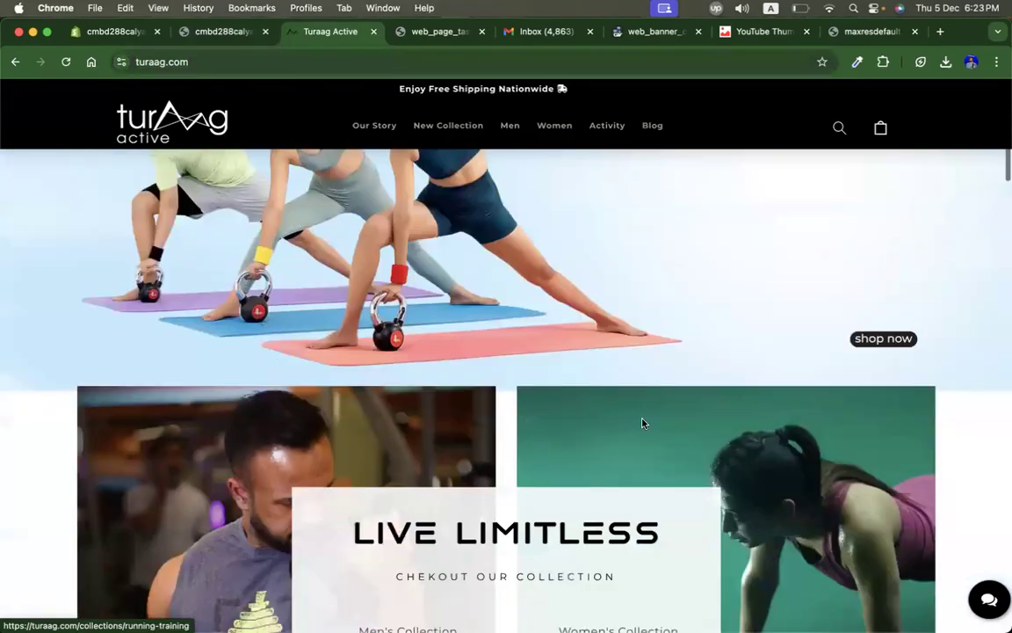
{"action": "scroll", "coordinate": [745, 406], "scroll_direction": "up", "scroll_amount": 2}
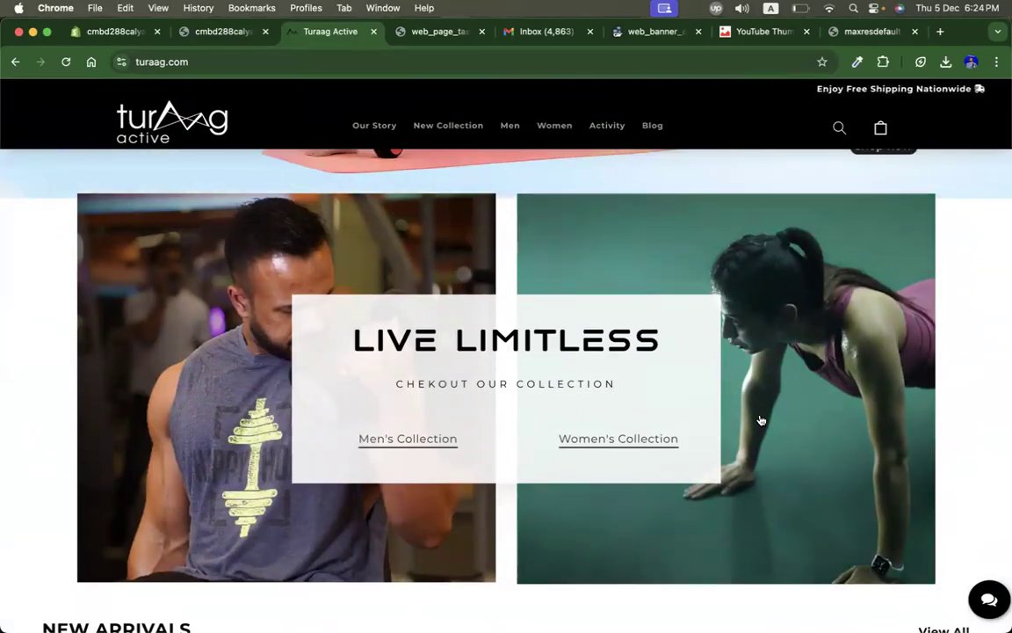
{"action": "scroll", "coordinate": [759, 418], "scroll_direction": "down", "scroll_amount": 5}
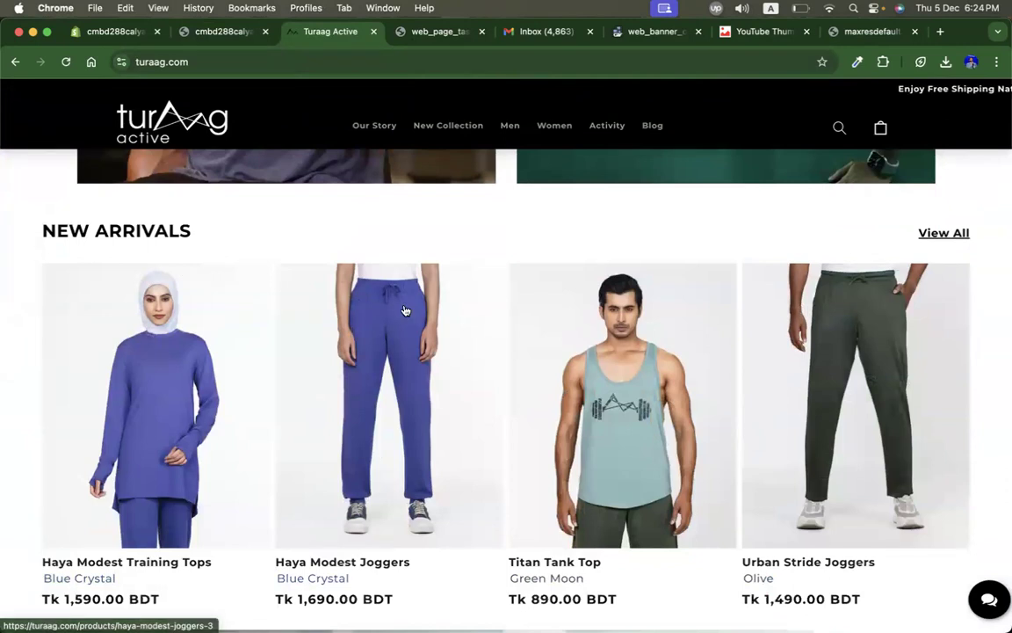
Step: Scroll through the Turaag Active home page's new arrivals, best sellers, featured products and footer for design reference
{"action": "scroll", "coordinate": [351, 352], "scroll_direction": "down", "scroll_amount": 2}
{"action": "scroll", "coordinate": [878, 325], "scroll_direction": "down", "scroll_amount": 3}
{"action": "scroll", "coordinate": [910, 317], "scroll_direction": "up", "scroll_amount": 5}
{"action": "scroll", "coordinate": [910, 317], "scroll_direction": "up", "scroll_amount": 2}
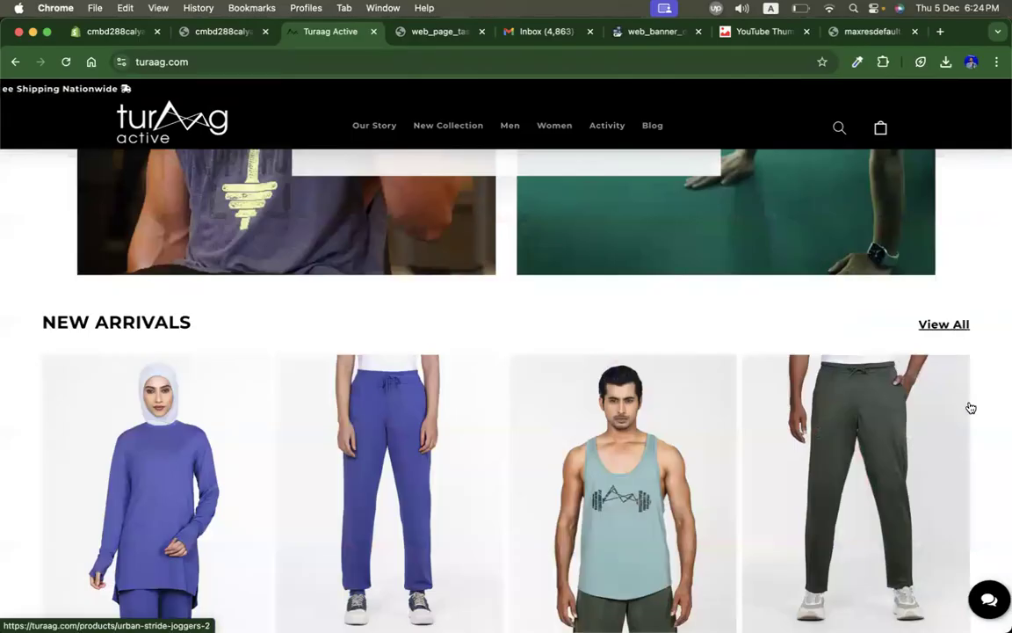
{"action": "scroll", "coordinate": [981, 380], "scroll_direction": "down", "scroll_amount": 1}
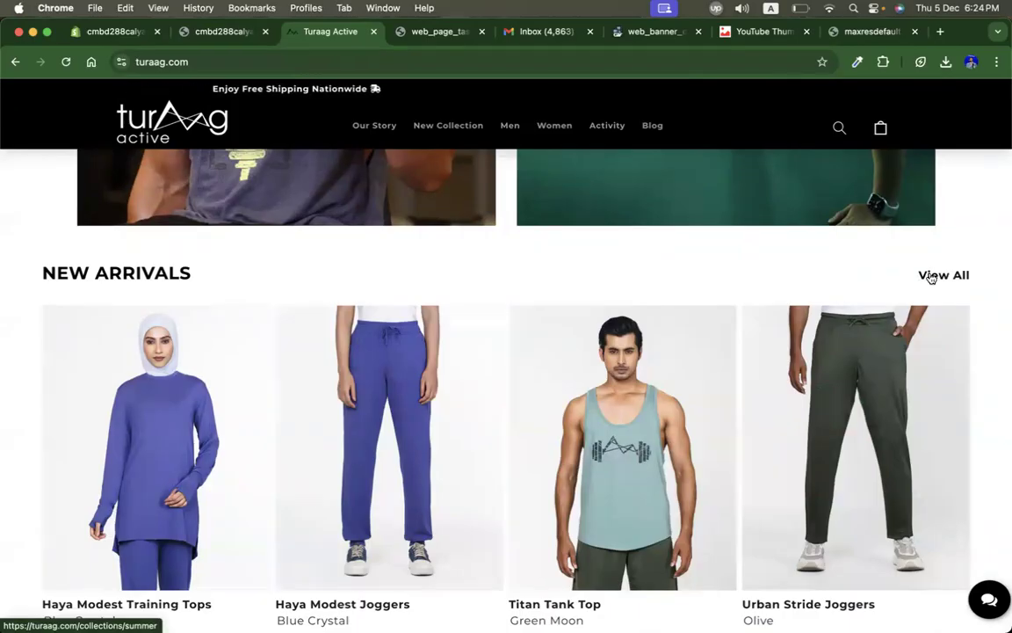
{"action": "scroll", "coordinate": [878, 281], "scroll_direction": "down", "scroll_amount": 10}
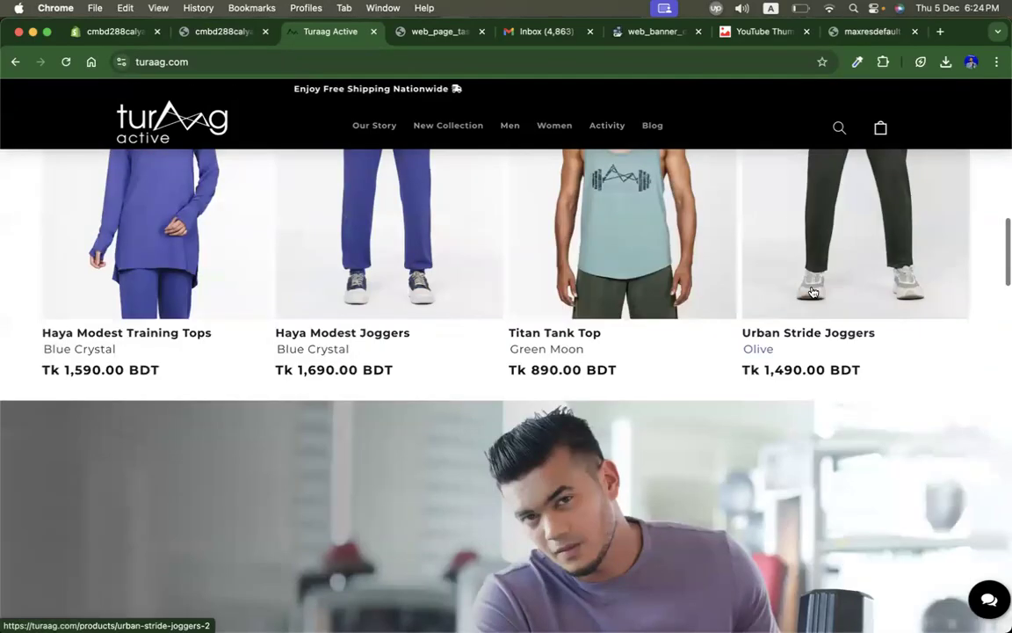
{"action": "scroll", "coordinate": [811, 291], "scroll_direction": "down", "scroll_amount": 3}
{"action": "scroll", "coordinate": [811, 290], "scroll_direction": "up", "scroll_amount": 2}
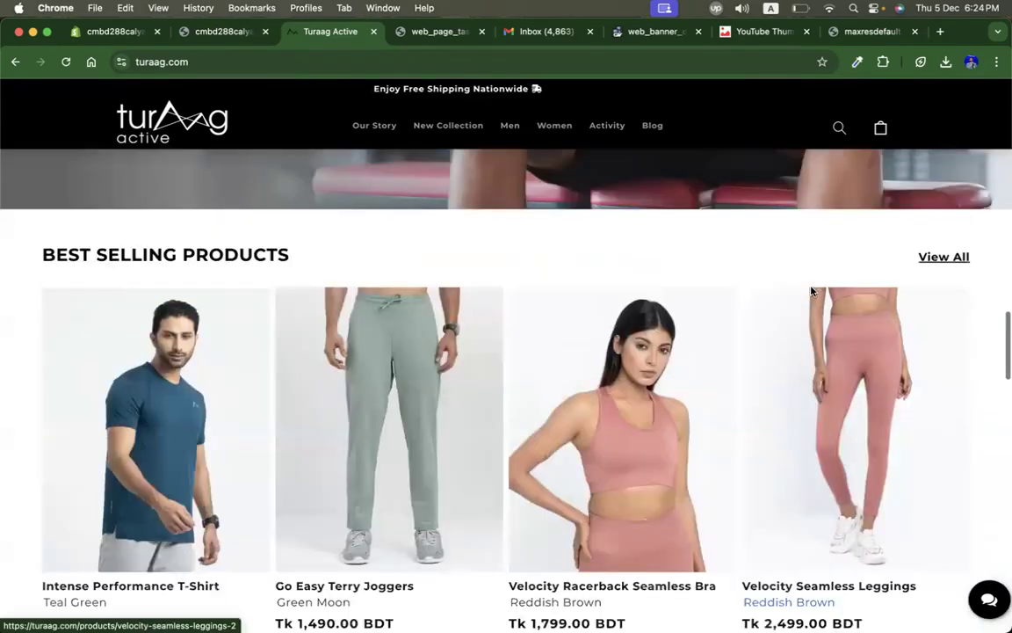
{"action": "scroll", "coordinate": [811, 290], "scroll_direction": "down", "scroll_amount": 1}
{"action": "scroll", "coordinate": [813, 293], "scroll_direction": "up", "scroll_amount": 1}
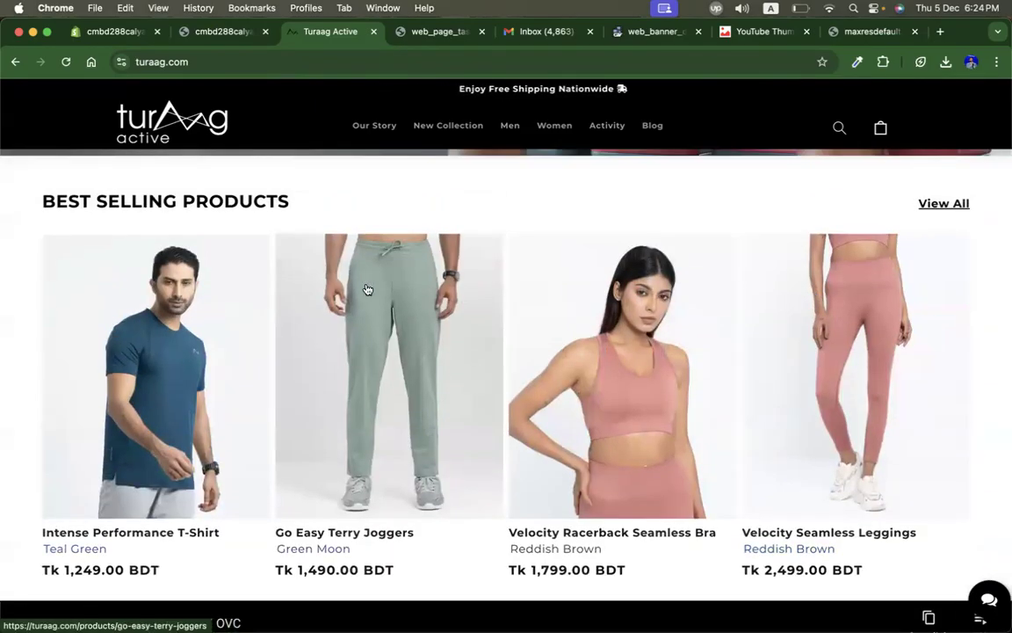
{"action": "scroll", "coordinate": [367, 288], "scroll_direction": "down", "scroll_amount": 6}
{"action": "scroll", "coordinate": [367, 288], "scroll_direction": "down", "scroll_amount": 5}
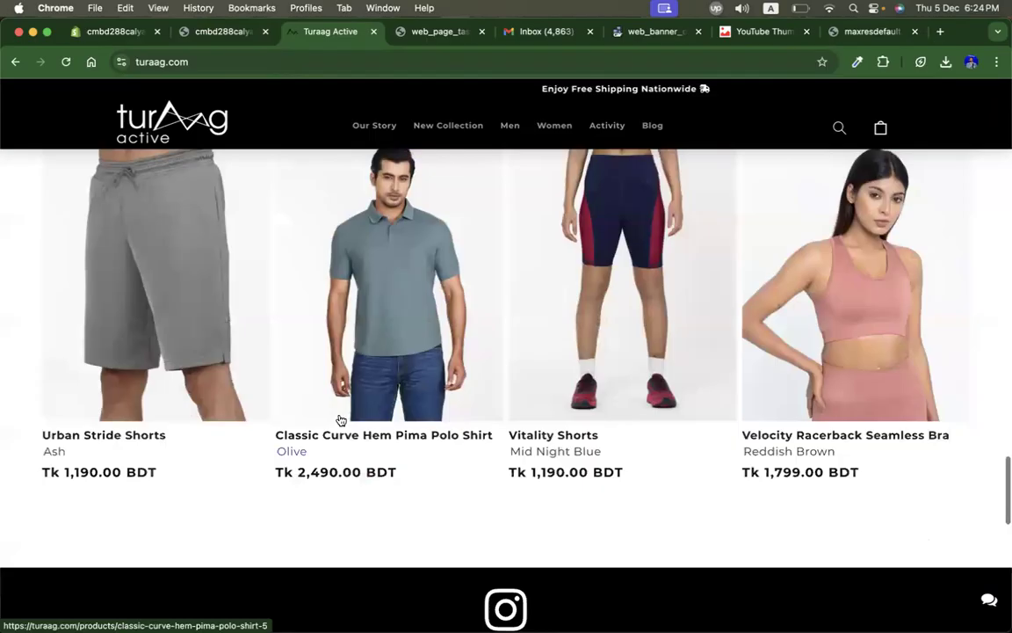
{"action": "scroll", "coordinate": [189, 348], "scroll_direction": "up", "scroll_amount": 2}
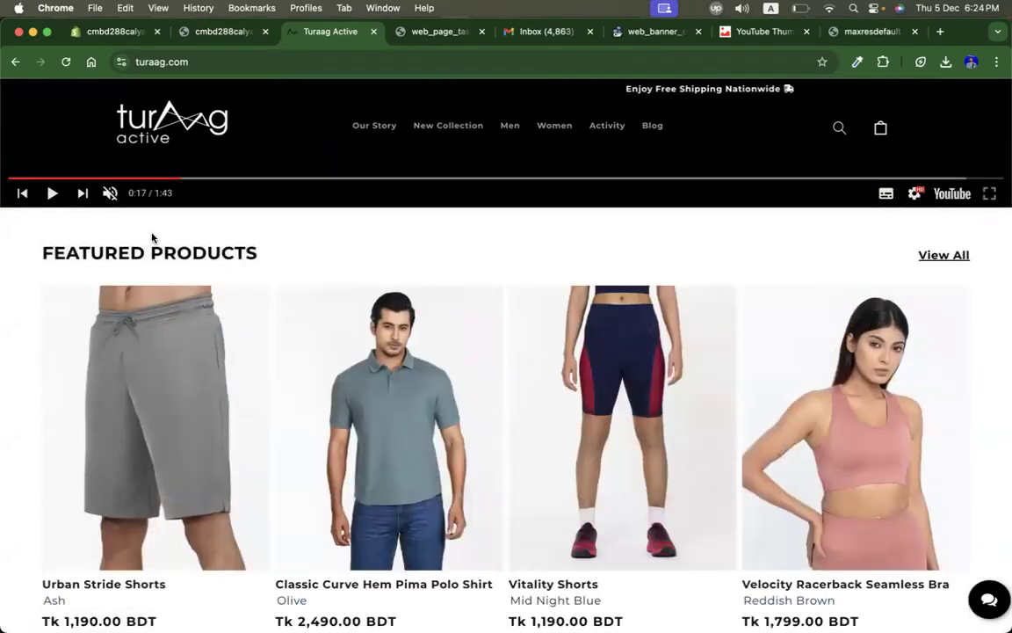
{"action": "scroll", "coordinate": [152, 237], "scroll_direction": "down", "scroll_amount": 5}
{"action": "scroll", "coordinate": [151, 238], "scroll_direction": "down", "scroll_amount": 3}
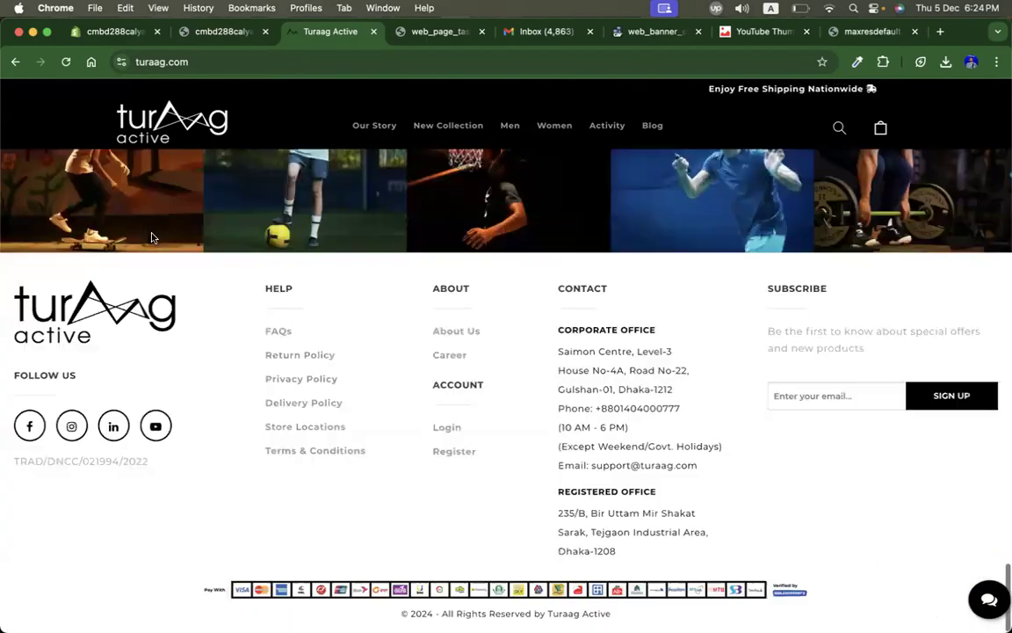
{"action": "scroll", "coordinate": [151, 237], "scroll_direction": "up", "scroll_amount": 10}
{"action": "scroll", "coordinate": [153, 238], "scroll_direction": "up", "scroll_amount": 3}
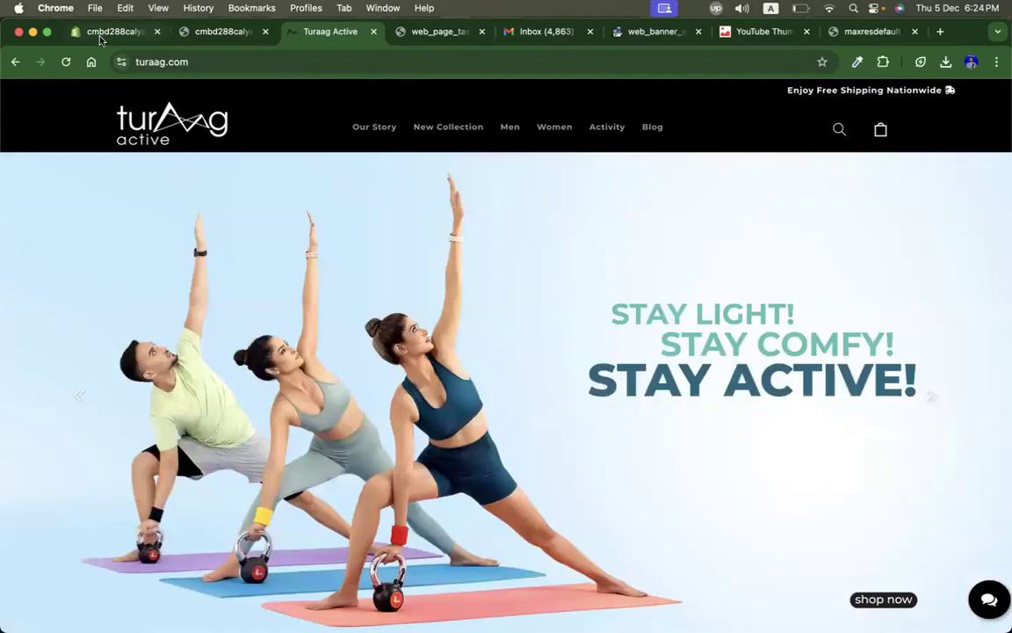
Step: Switch between the storefront, brand site and theme editor tabs and review the home page's section list
{"action": "left_click", "coordinate": [92, 33]}
{"action": "left_click", "coordinate": [205, 31]}
{"action": "left_click", "coordinate": [325, 31]}
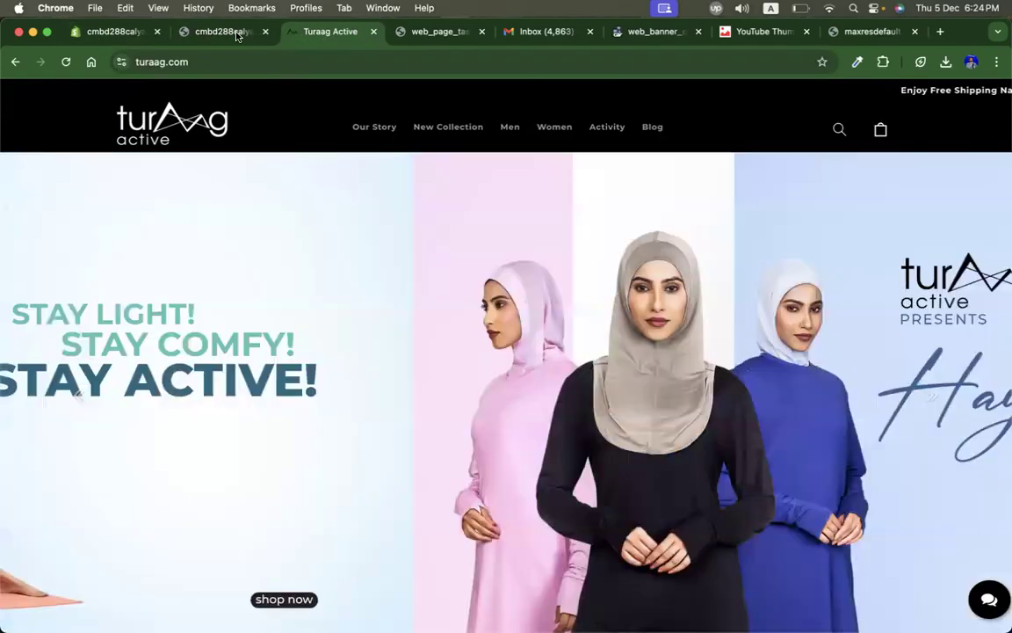
{"action": "left_click", "coordinate": [236, 35]}
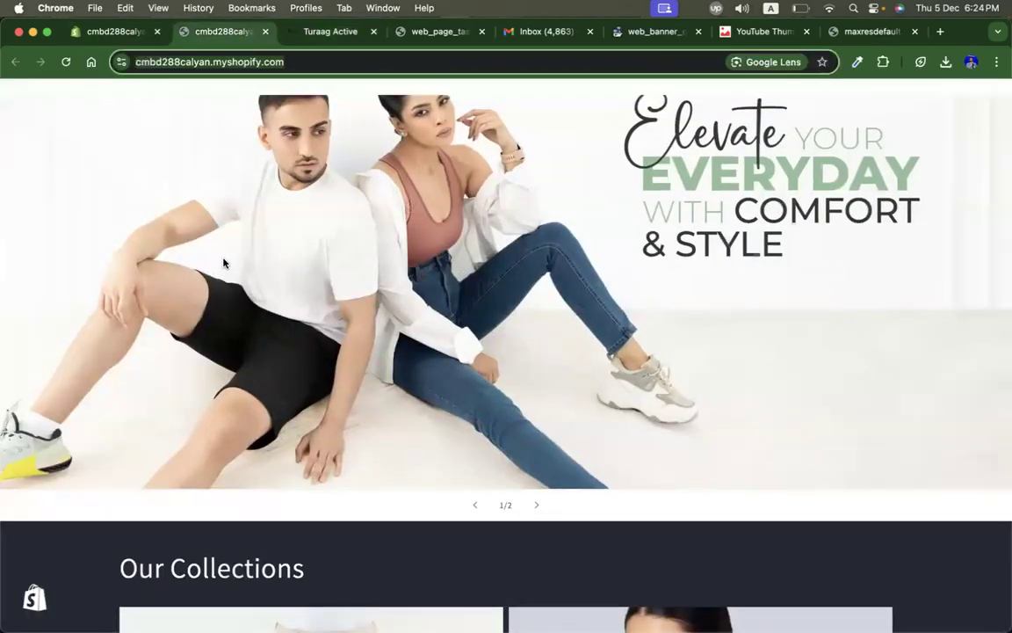
{"action": "left_click", "coordinate": [121, 38]}
{"action": "scroll", "coordinate": [159, 331], "scroll_direction": "up", "scroll_amount": 5}
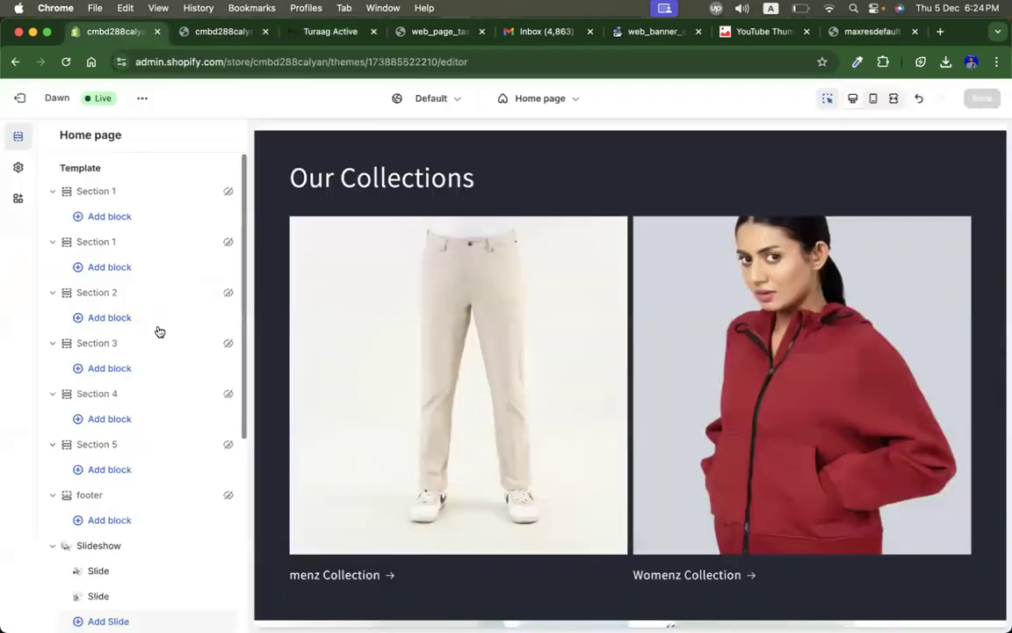
{"action": "scroll", "coordinate": [110, 500], "scroll_direction": "down", "scroll_amount": 5}
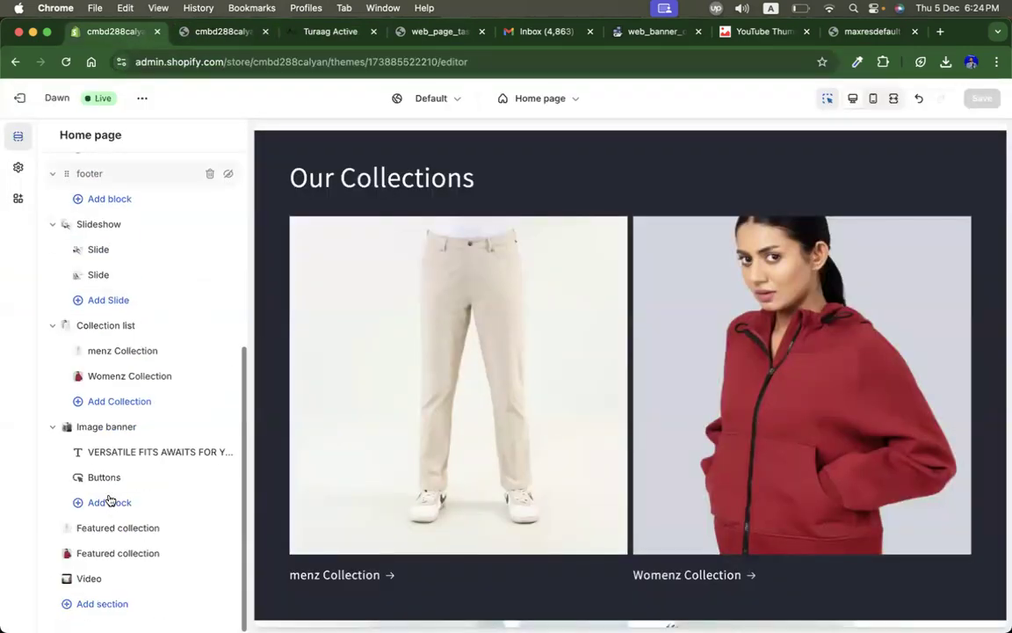
{"action": "scroll", "coordinate": [109, 500], "scroll_direction": "up", "scroll_amount": 5}
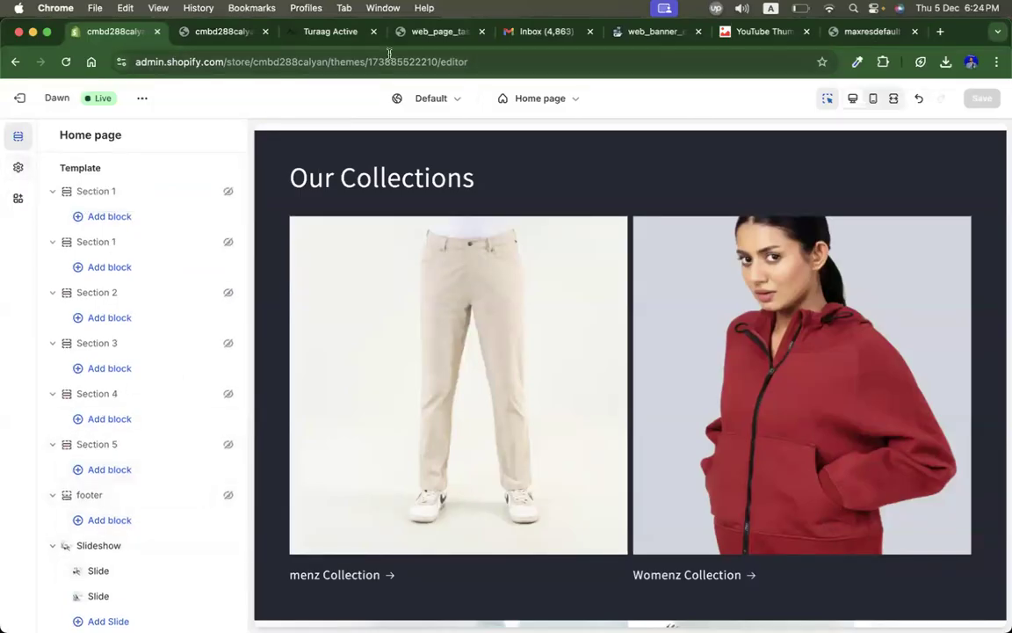
Step: Switch to the Google Classroom window and open the CMBD-289(Web Design) class's classwork
{"action": "key", "text": "ctrl+Up"}
{"action": "left_click", "coordinate": [242, 218]}
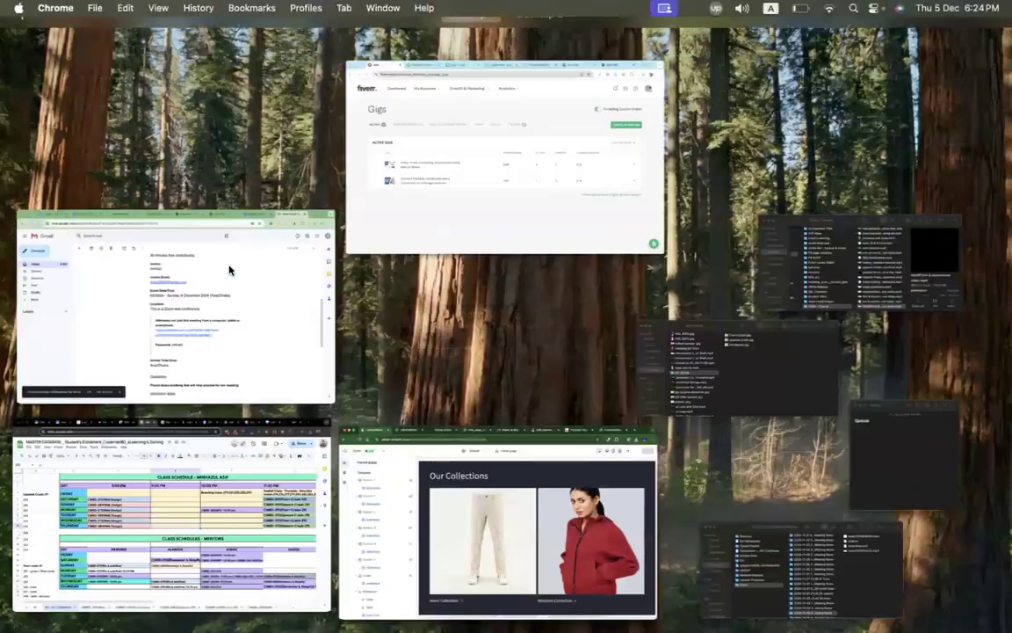
{"action": "key", "text": "ctrl+Up"}
{"action": "left_click", "coordinate": [505, 148]}
{"action": "key", "text": "ctrl+Right"}
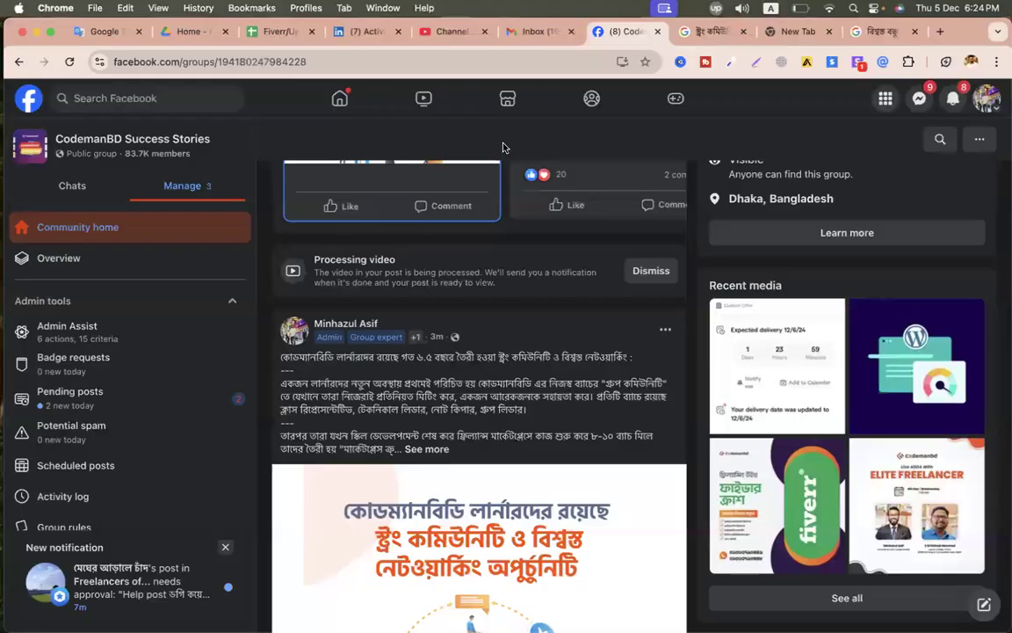
{"action": "key", "text": "ctrl+Left"}
{"action": "key", "text": "ctrl+Up"}
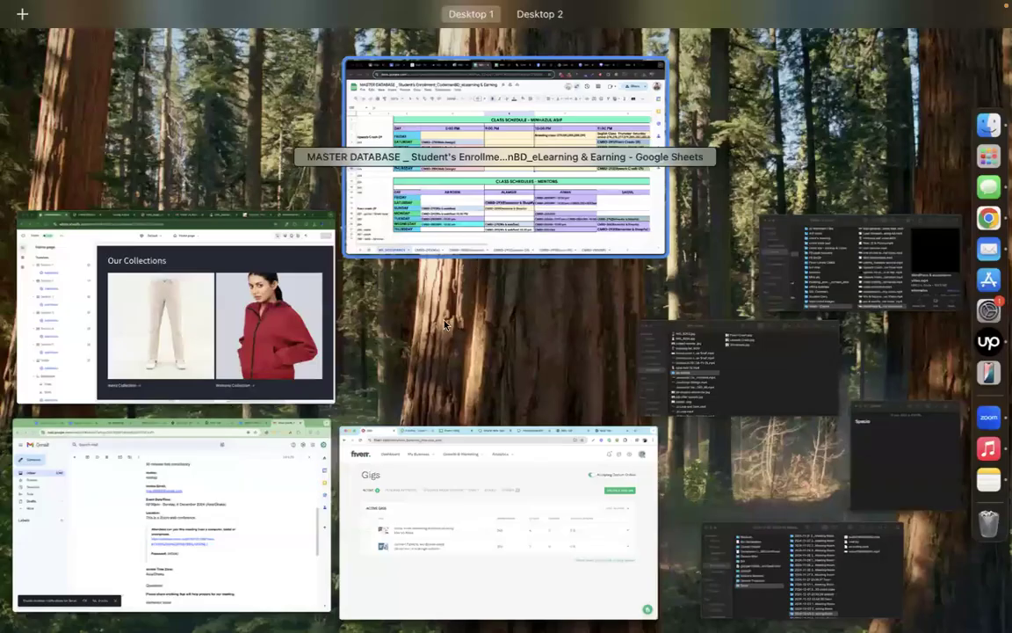
{"action": "left_click", "coordinate": [507, 173]}
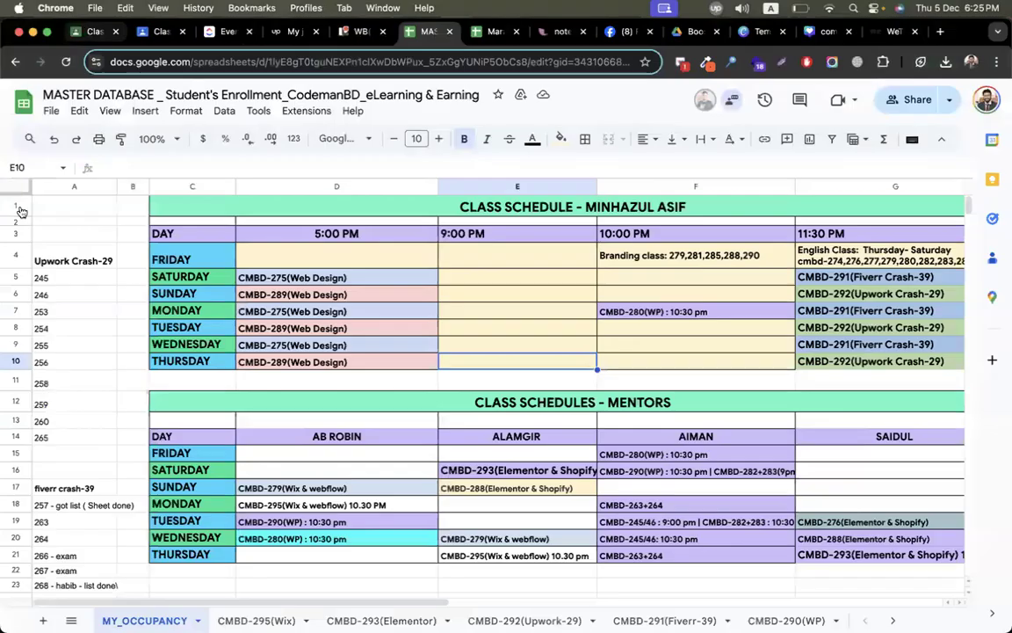
{"action": "key", "text": "super+1"}
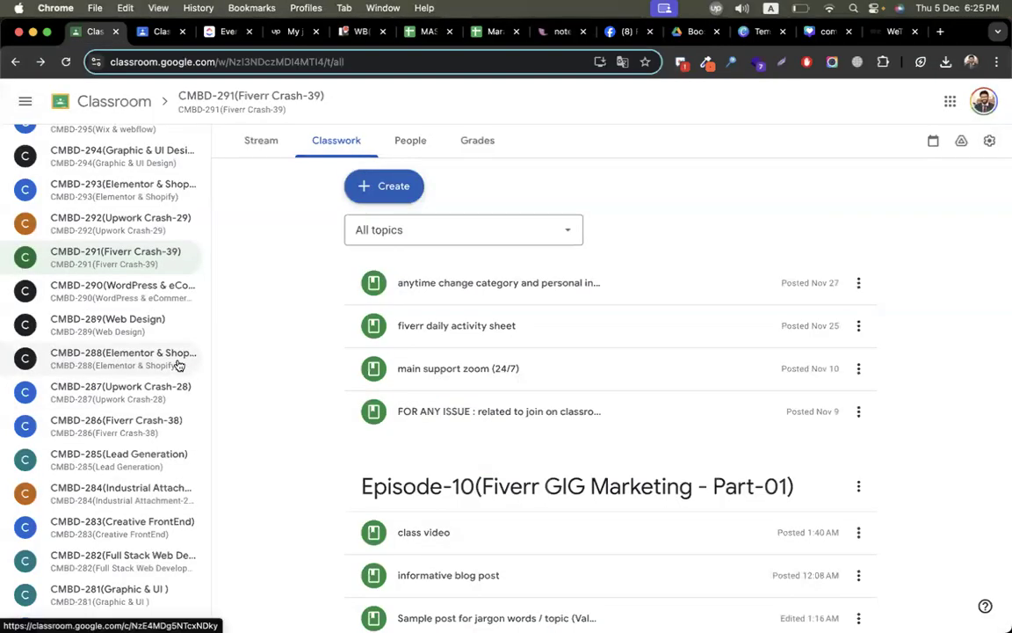
{"action": "left_click", "coordinate": [142, 330]}
{"action": "left_click", "coordinate": [325, 151]}
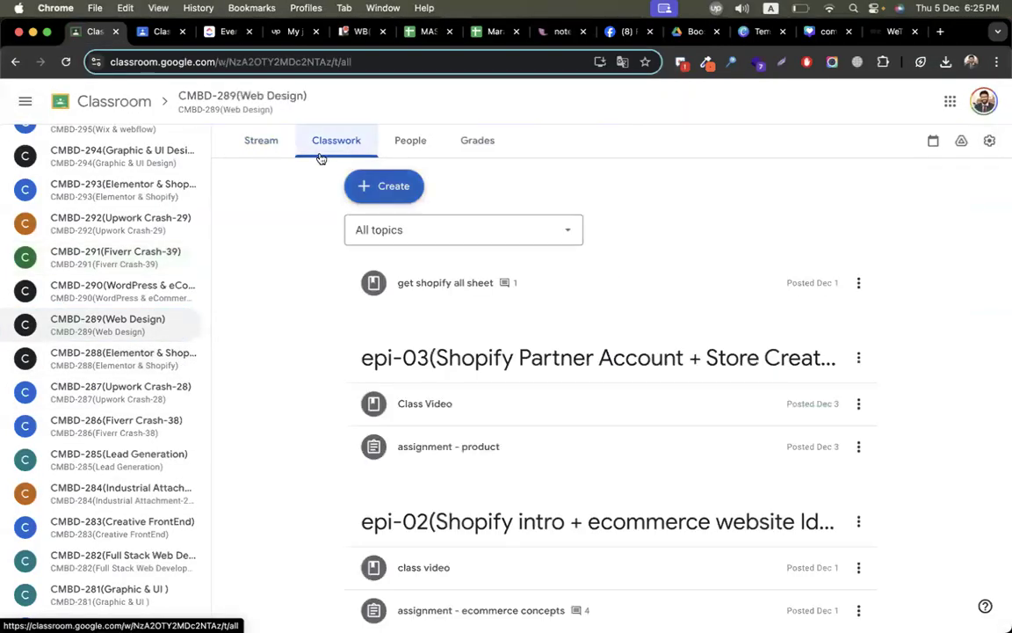
Step: Add a classwork topic named epi-04(Shopify Dawn Theme Customize)
{"action": "left_click", "coordinate": [384, 176]}
{"action": "left_click", "coordinate": [424, 409]}
{"action": "type", "text": "epi-04(Shopify Daw"}
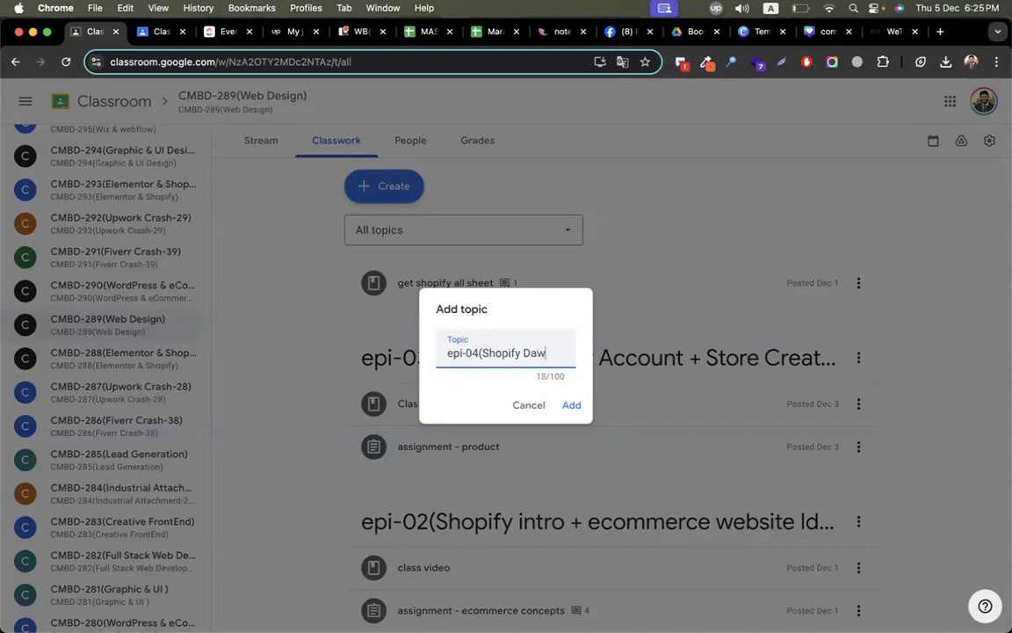
{"action": "type", "text": "n Theme Customizw"}
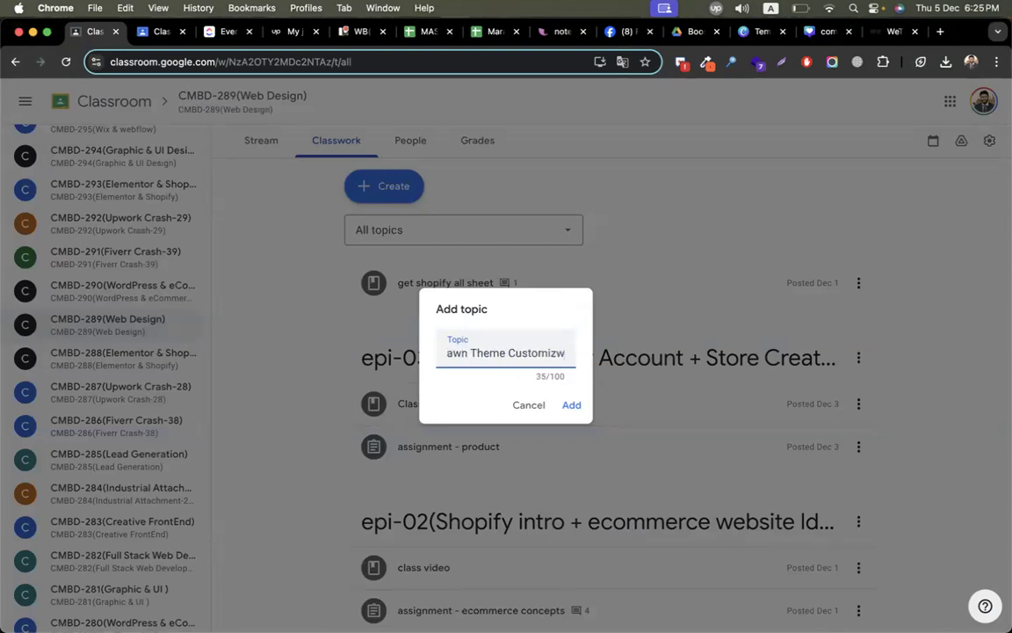
{"action": "key", "text": "BackSpace"}
{"action": "type", "text": "e))"}
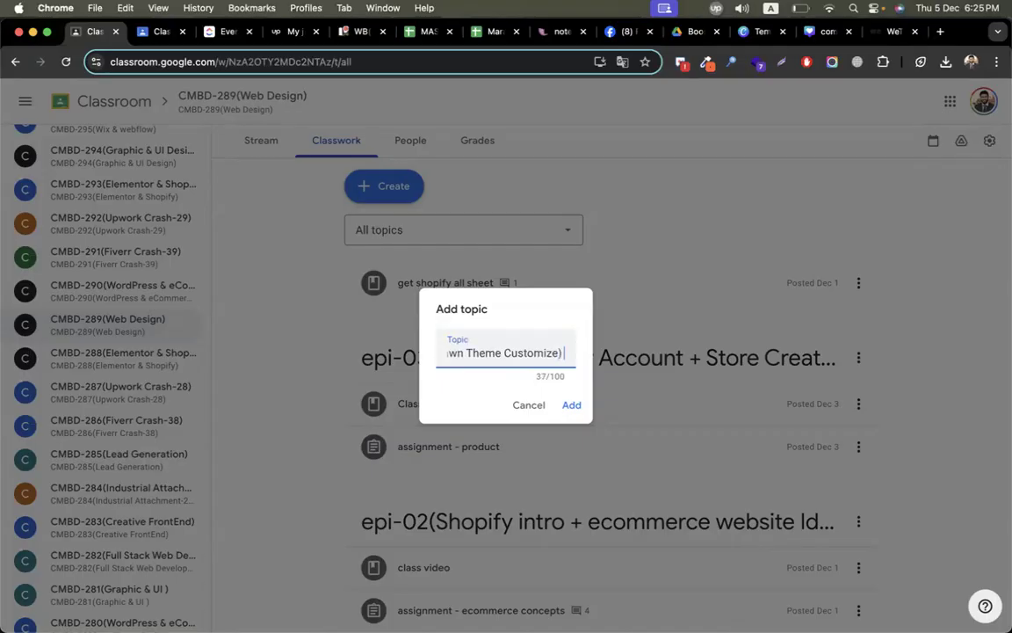
{"action": "key", "text": "Return"}
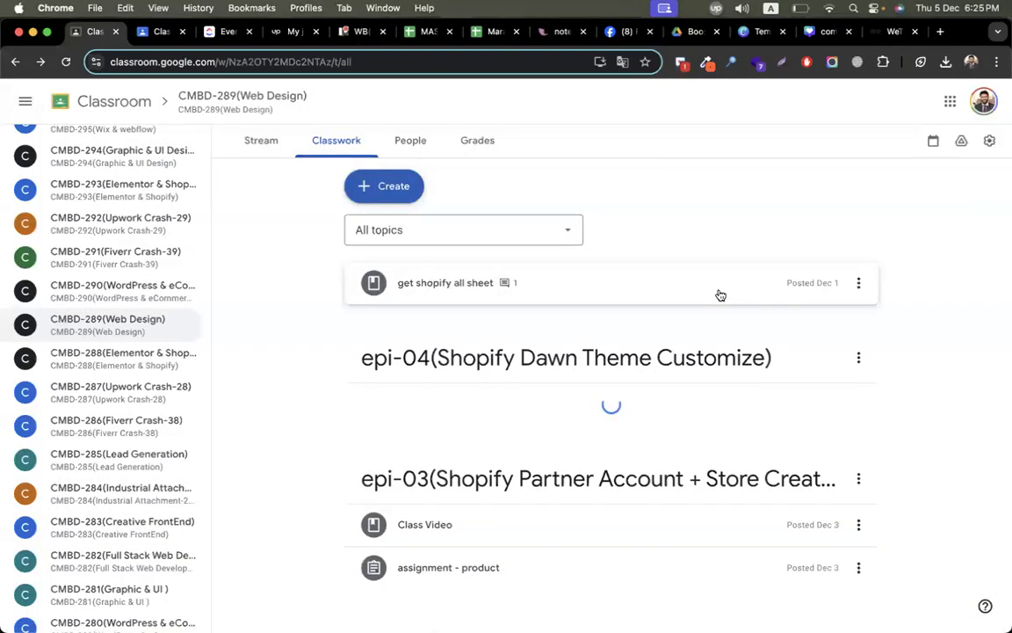
Step: Create a new assignment titled Assignment - 04
{"action": "left_click", "coordinate": [377, 195]}
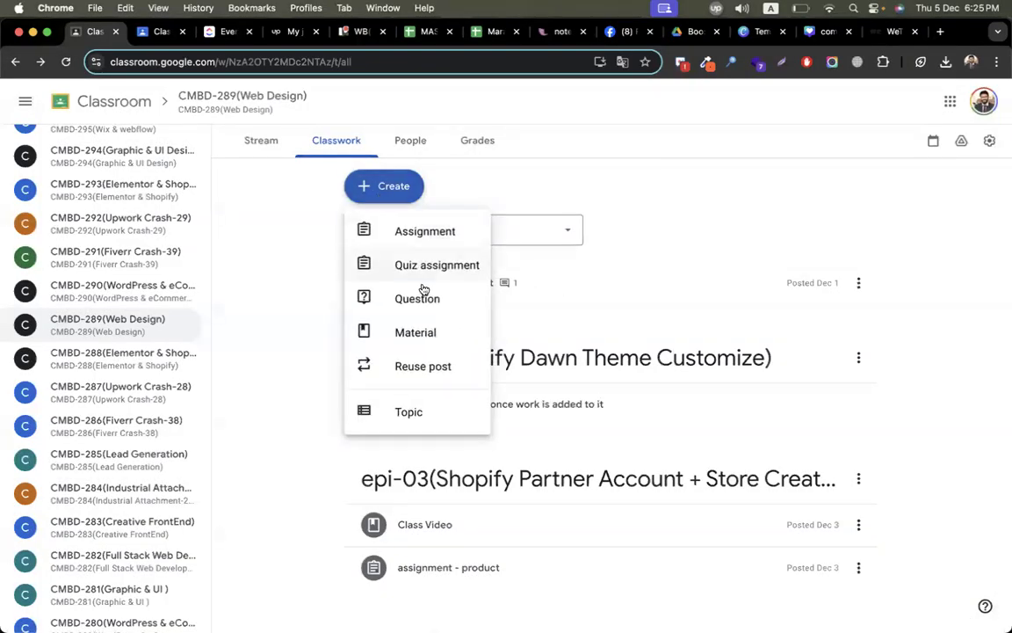
{"action": "left_click", "coordinate": [434, 244]}
{"action": "type", "text": "Assignment - 04"}
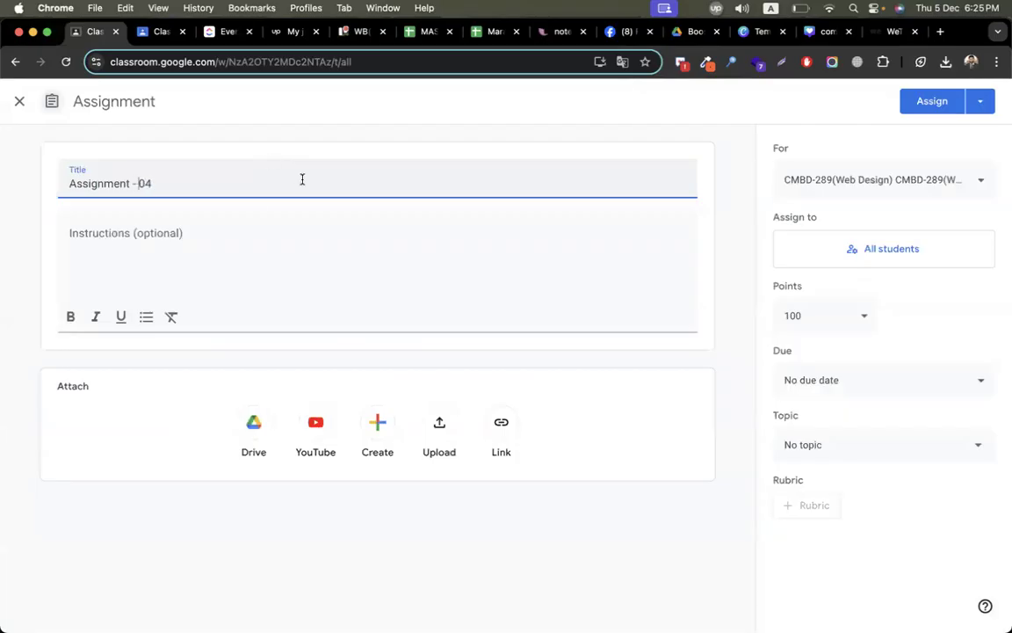
{"action": "left_click", "coordinate": [219, 241]}
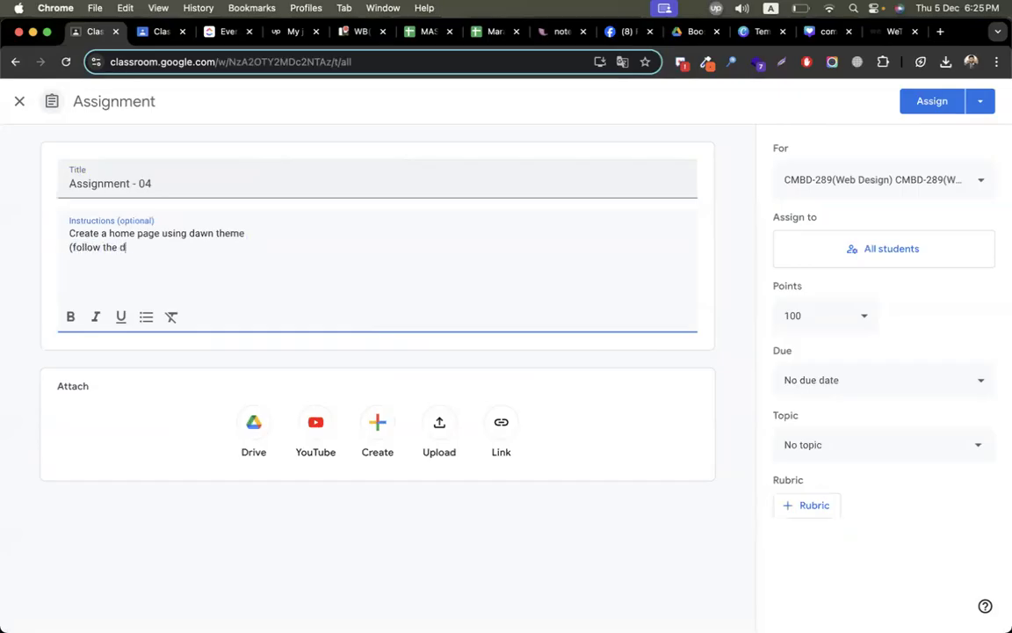
{"action": "type", "text": ":"}
{"action": "type", "text": "https://turaag.com/"}
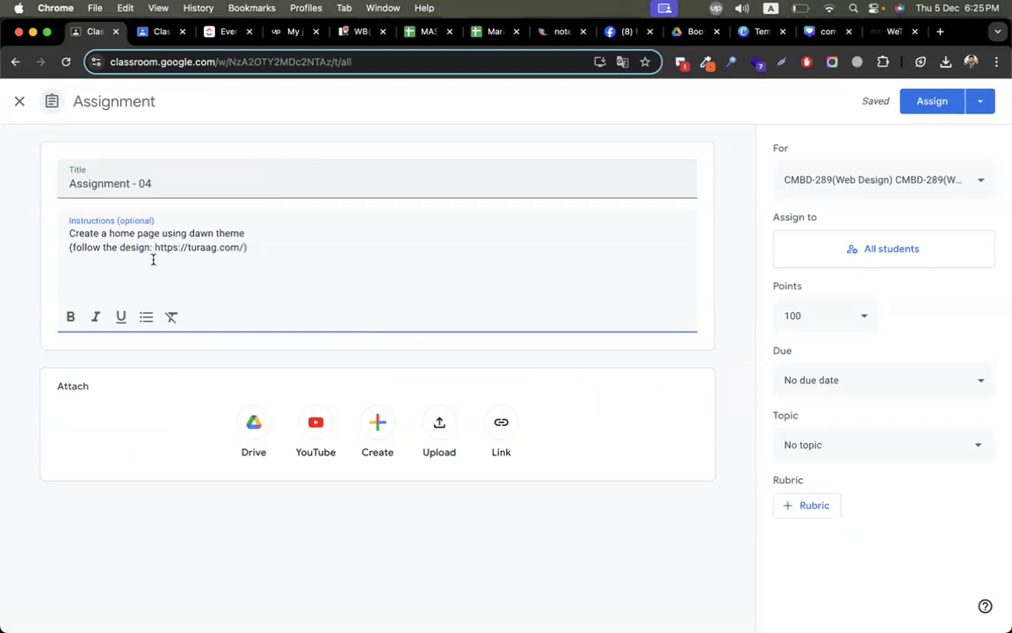
{"action": "type", "text": "& content"}
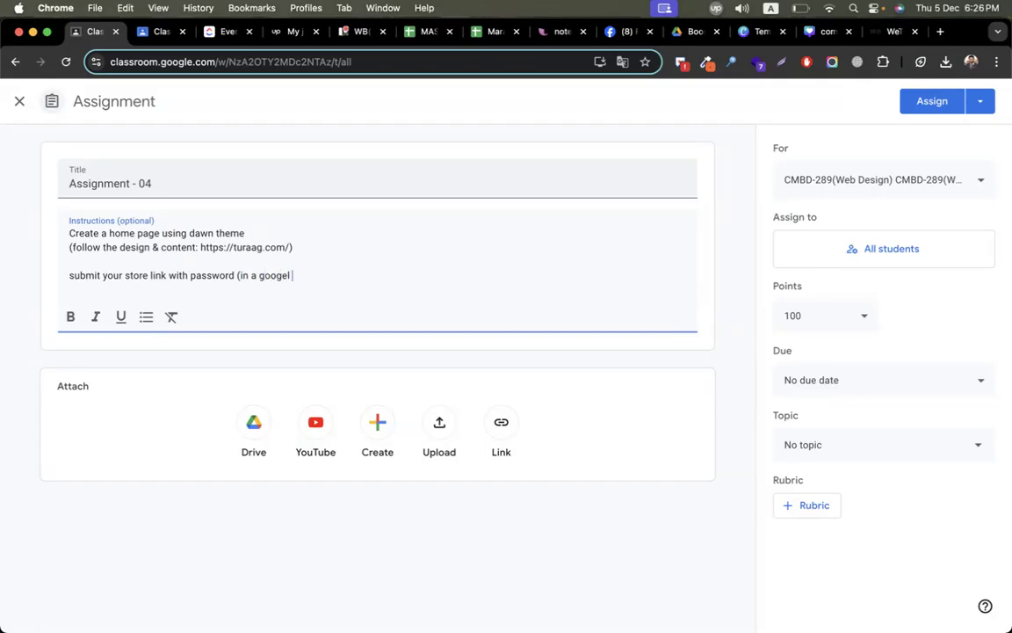
Step: Assign the assignment under the epi-04(Shopify Dawn Theme Customize) topic
{"action": "left_click", "coordinate": [801, 447]}
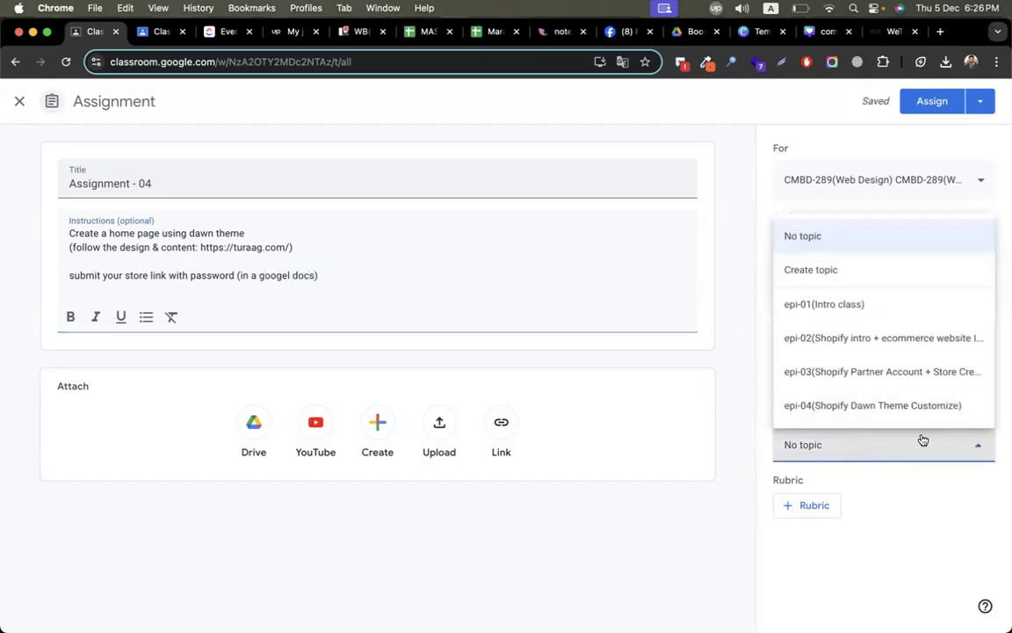
{"action": "left_click", "coordinate": [902, 415]}
{"action": "left_click", "coordinate": [928, 101]}
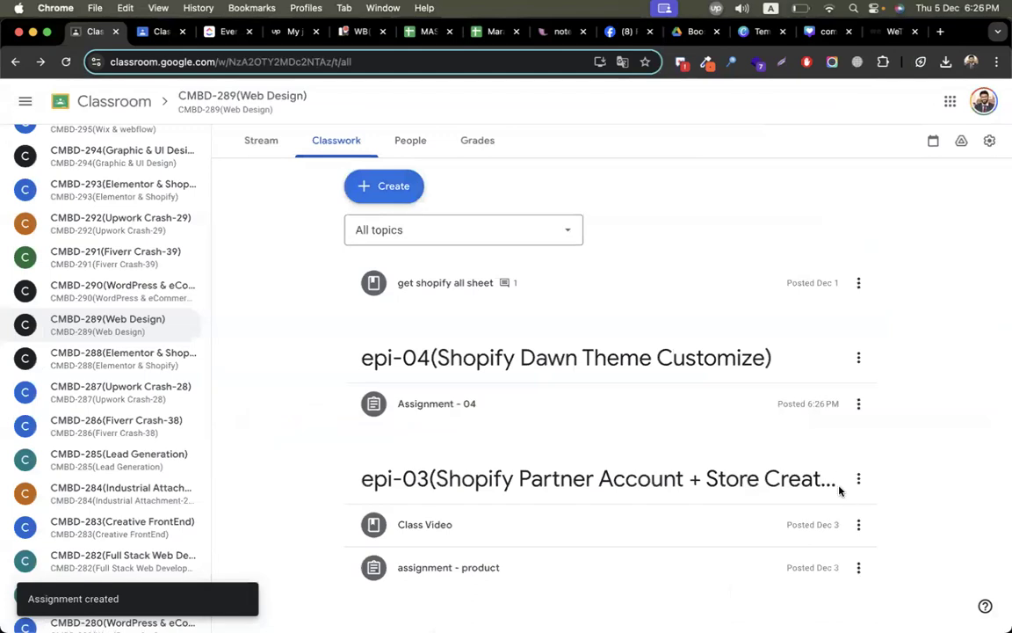
Step: Switch to the other browser window and open themes.shopify.com in a new tab
{"action": "key", "text": "ctrl+Up"}
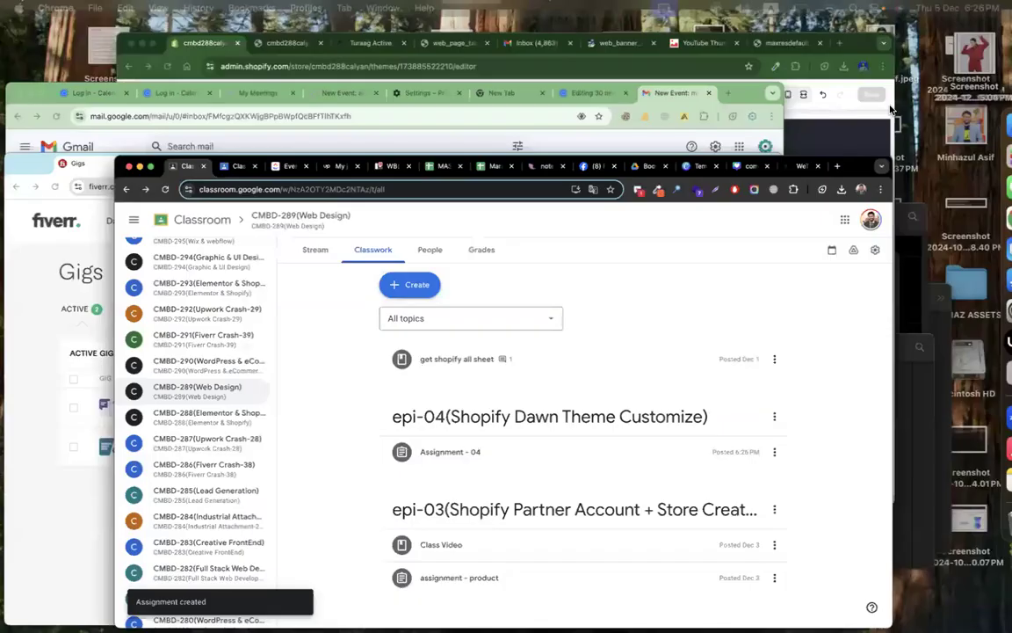
{"action": "left_click", "coordinate": [408, 214]}
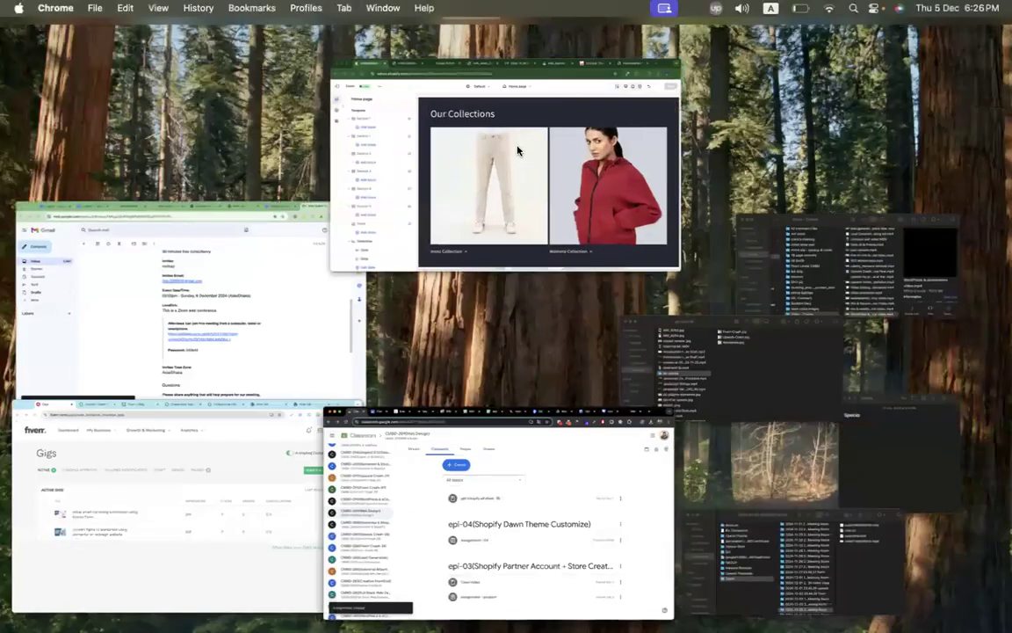
{"action": "left_click", "coordinate": [938, 34]}
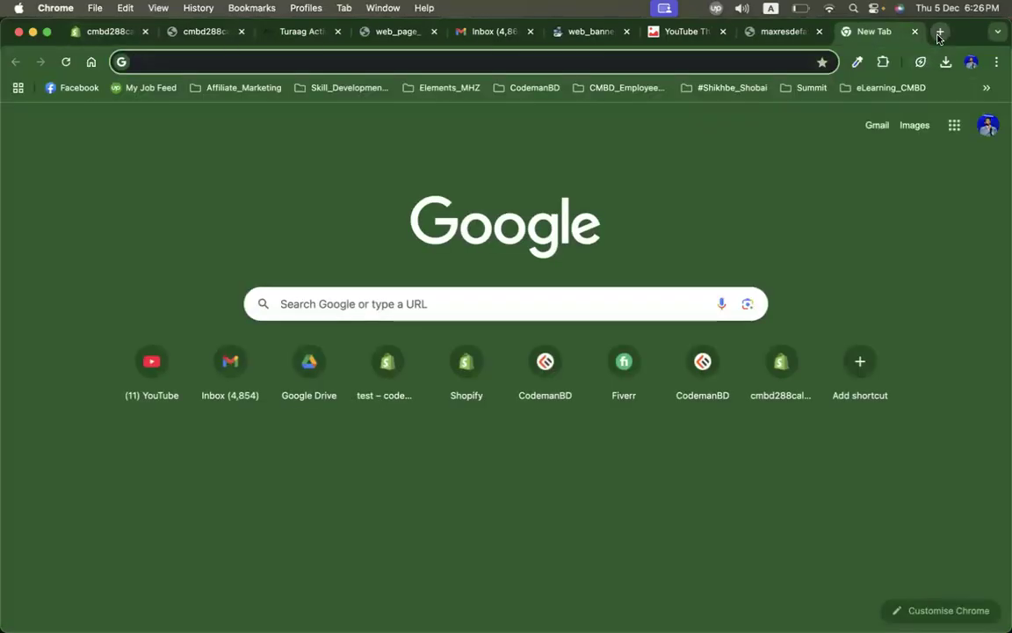
{"action": "type", "text": "themes.shopio"}
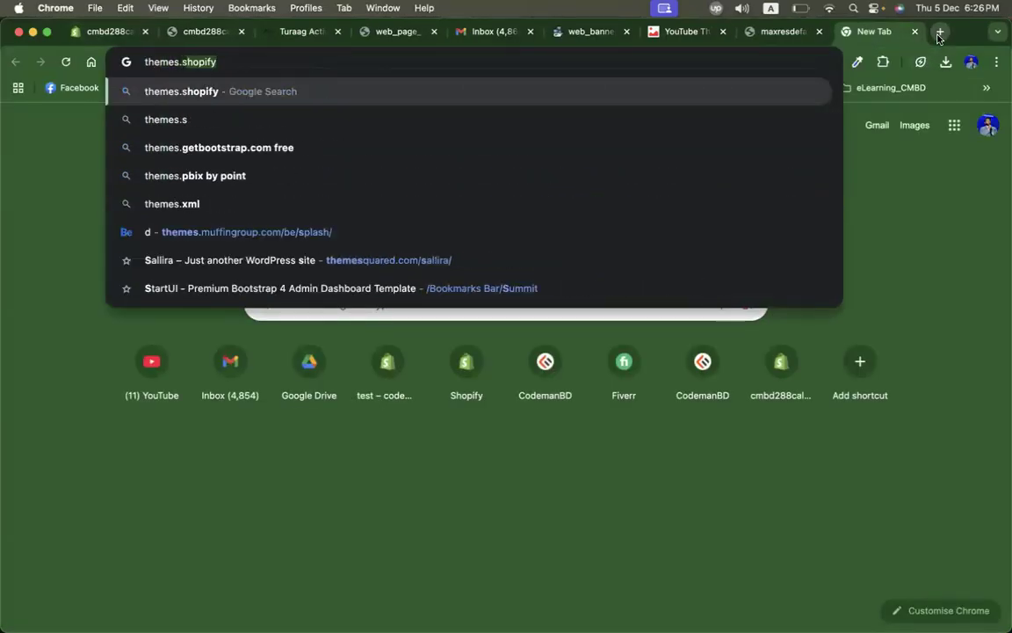
{"action": "key", "text": "BackSpace"}
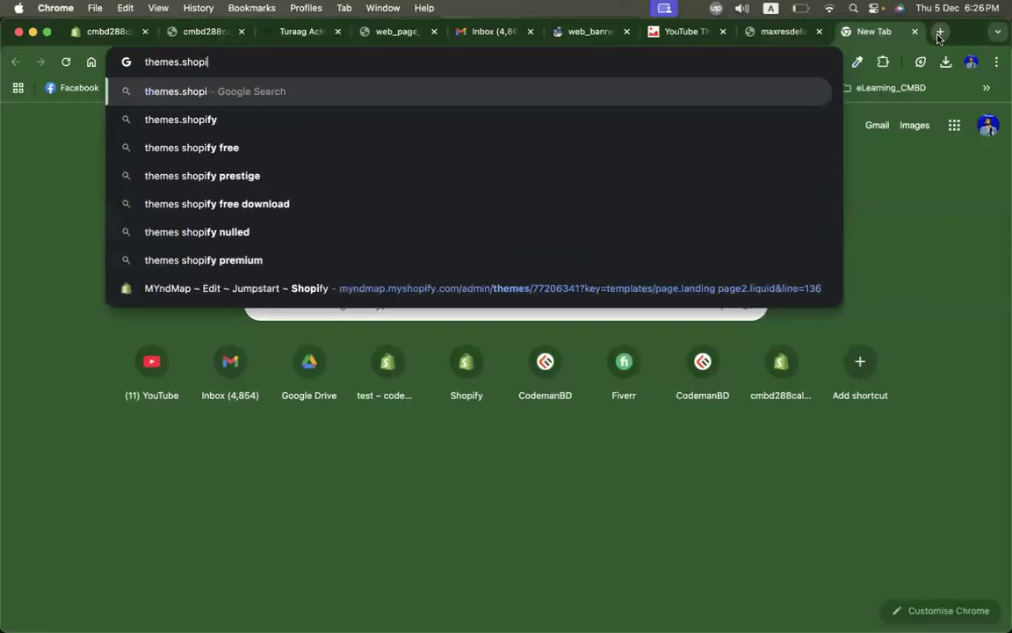
{"action": "type", "text": "fy.com"}
{"action": "key", "text": "Return"}
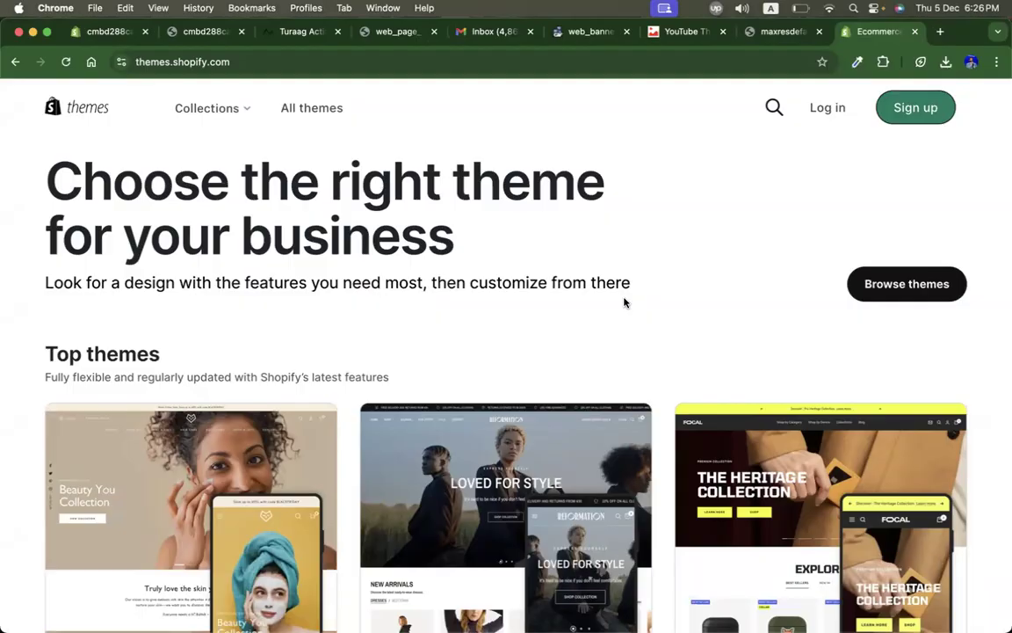
Step: Browse all themes and filter them by the Clothing industry
{"action": "left_click", "coordinate": [885, 294]}
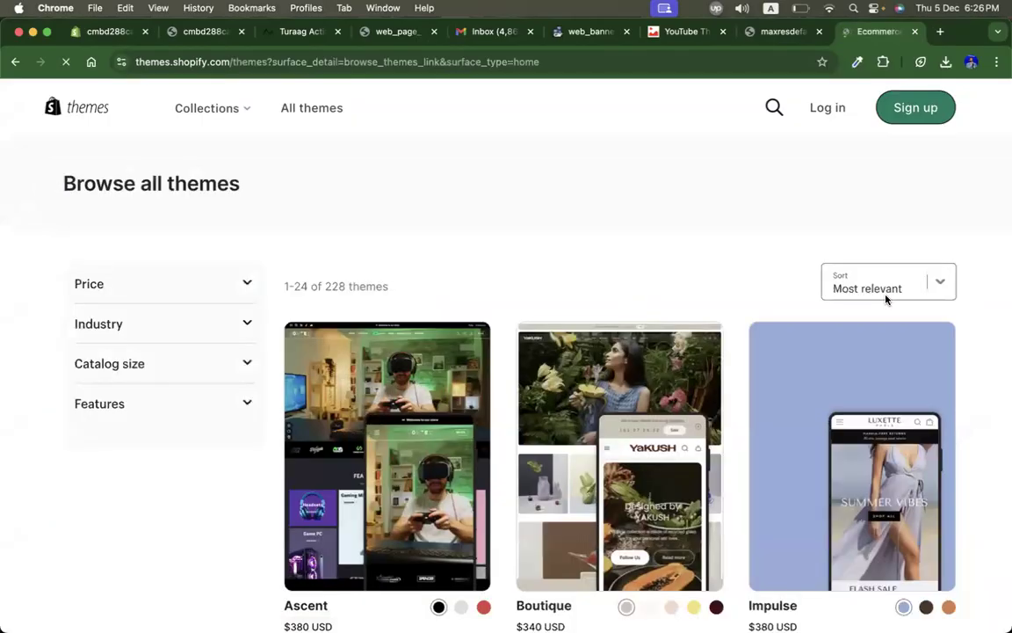
{"action": "scroll", "coordinate": [155, 320], "scroll_direction": "down", "scroll_amount": 5}
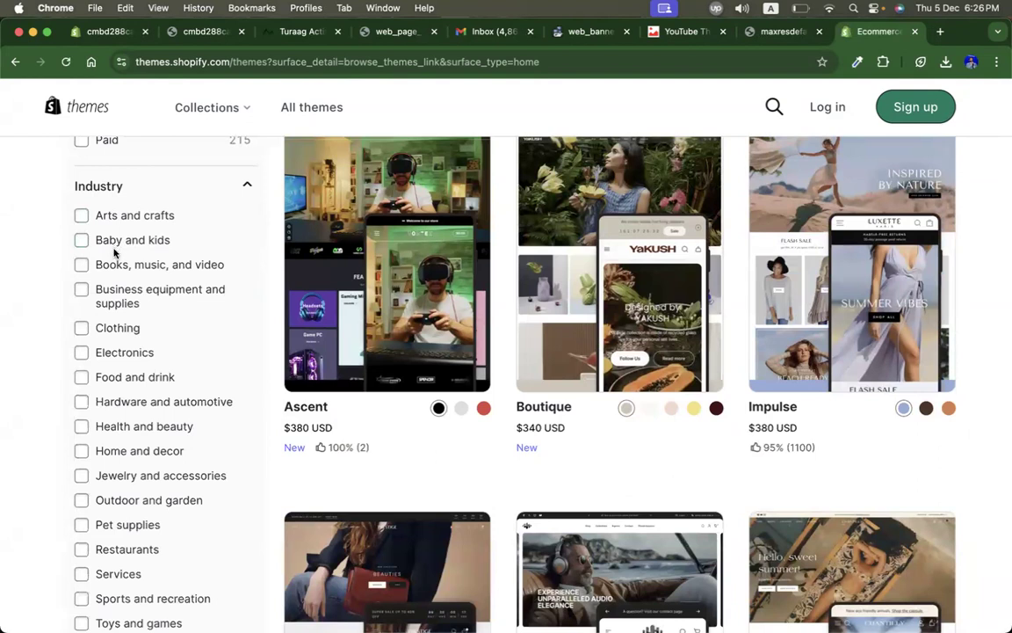
{"action": "scroll", "coordinate": [114, 252], "scroll_direction": "down", "scroll_amount": 1}
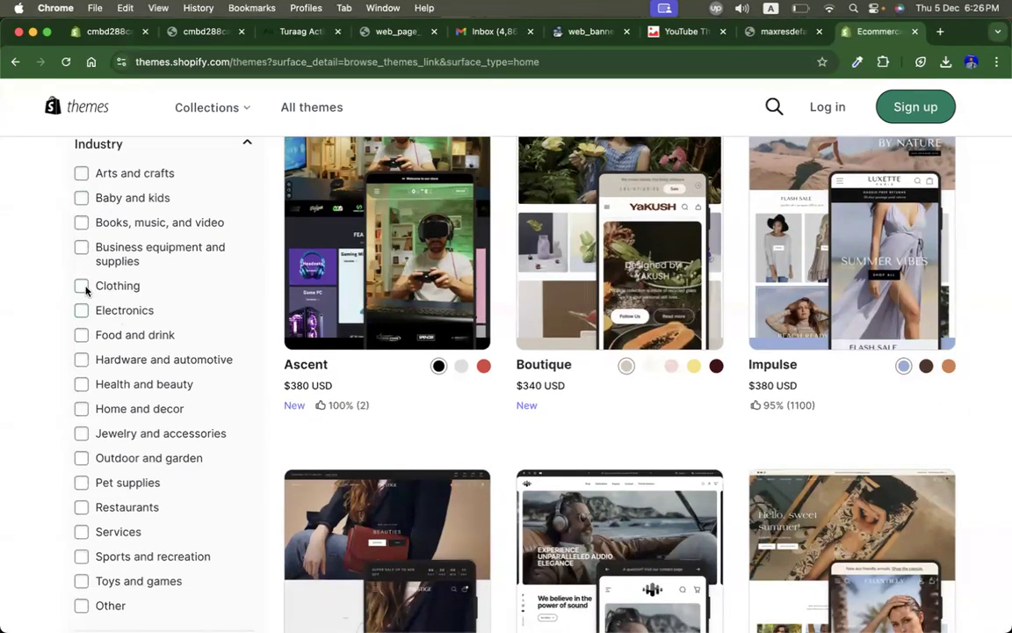
{"action": "left_click", "coordinate": [81, 285]}
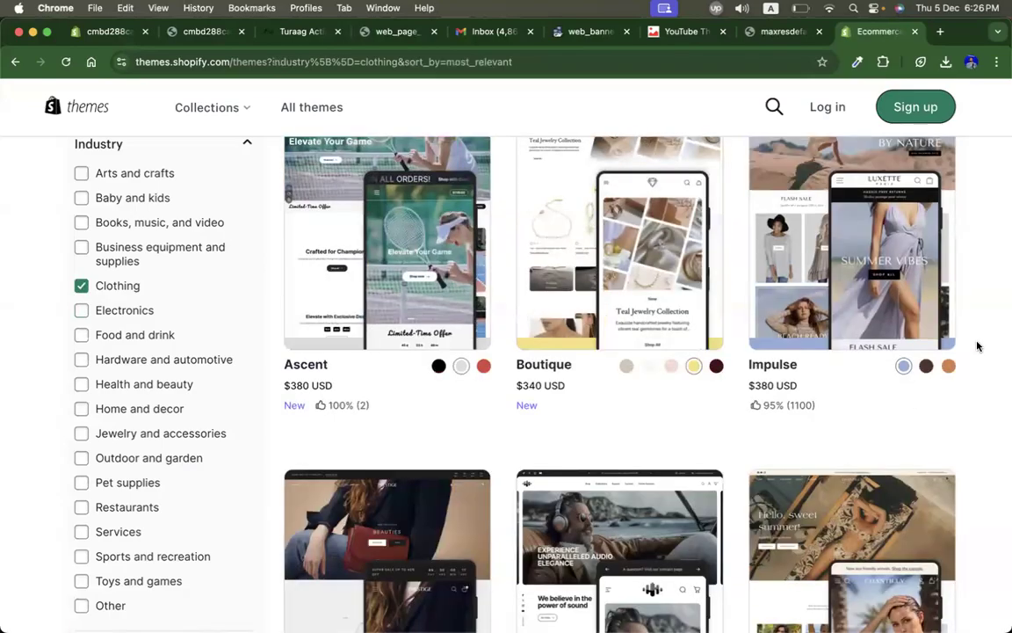
Step: Open the Impulse theme and launch its demo store preview
{"action": "scroll", "coordinate": [407, 363], "scroll_direction": "down", "scroll_amount": 3}
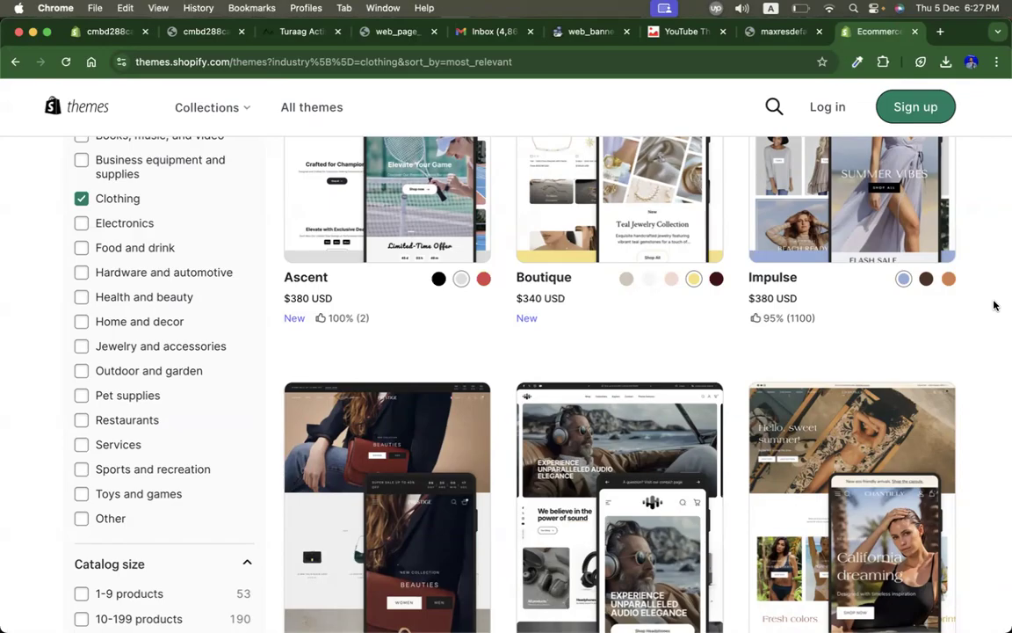
{"action": "scroll", "coordinate": [994, 305], "scroll_direction": "up", "scroll_amount": 3}
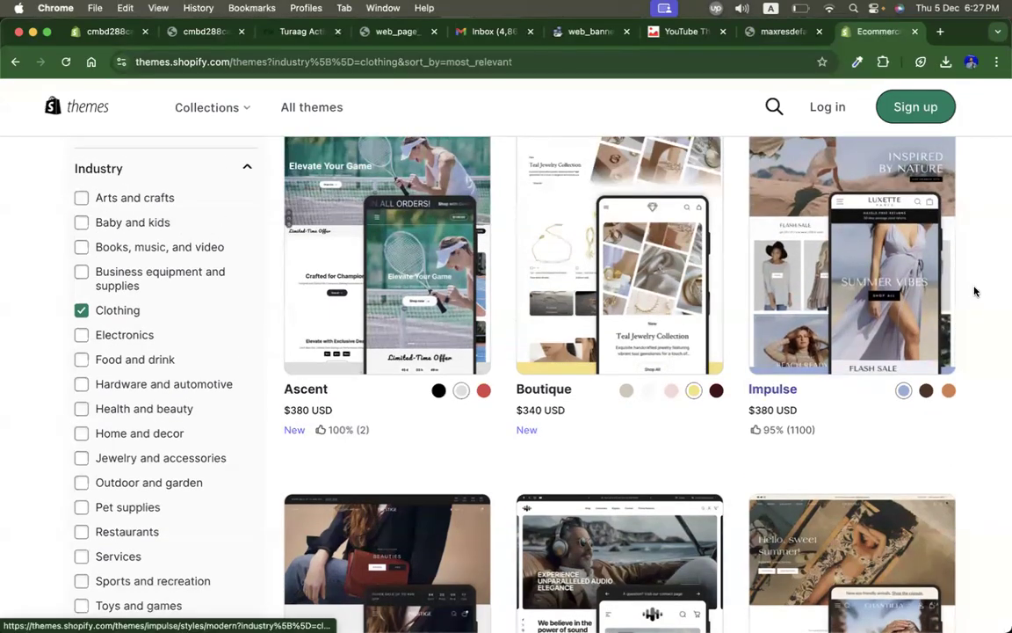
{"action": "left_click", "coordinate": [882, 269]}
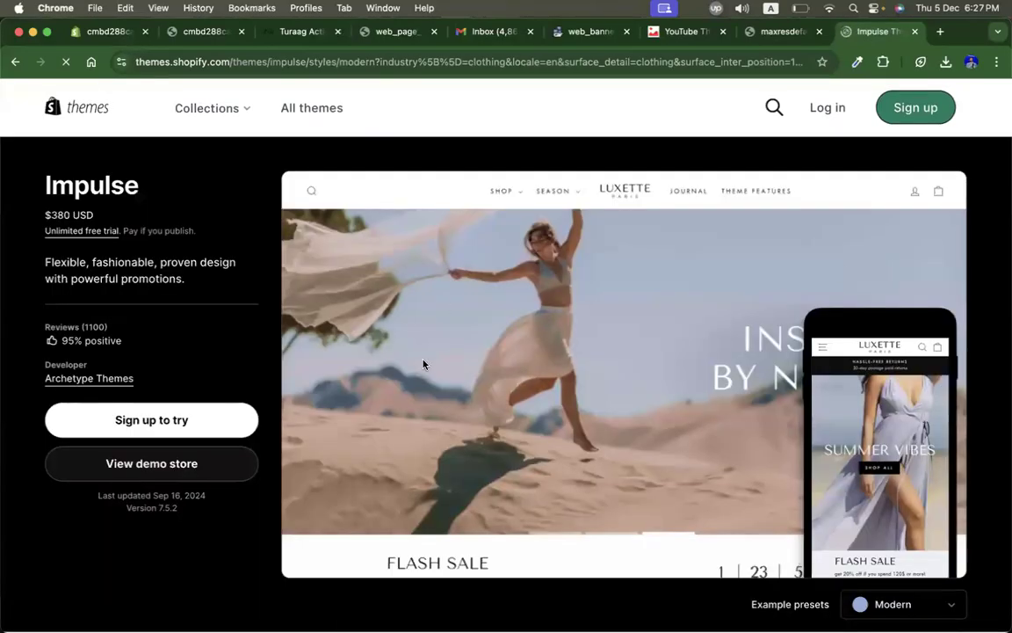
{"action": "left_click", "coordinate": [184, 463]}
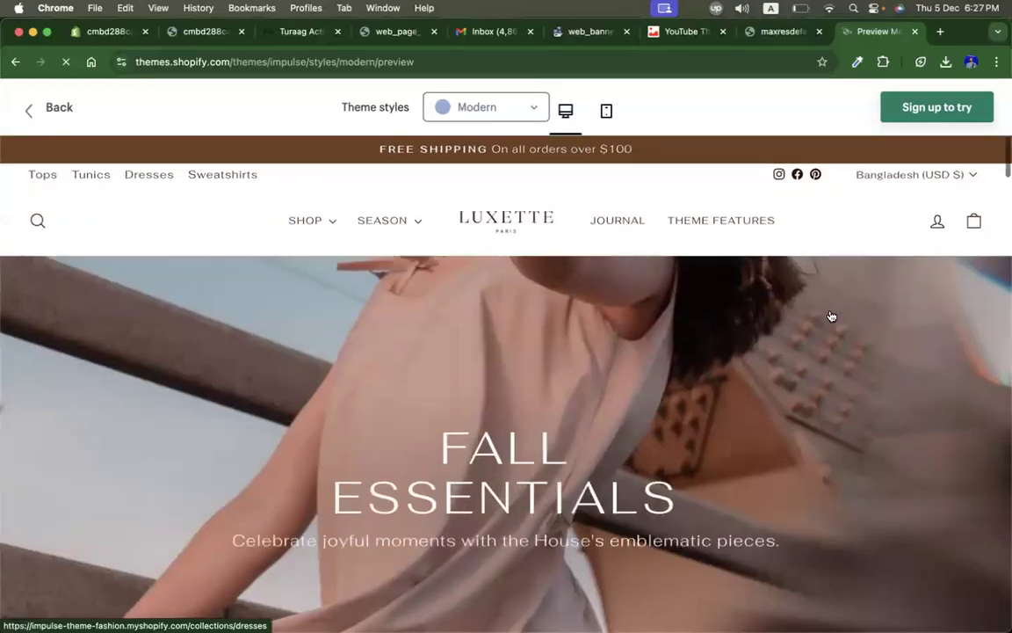
Step: Scroll through the Impulse demo home page to examine its sections and layout
{"action": "scroll", "coordinate": [831, 316], "scroll_direction": "down", "scroll_amount": 3}
{"action": "scroll", "coordinate": [831, 316], "scroll_direction": "down", "scroll_amount": 4}
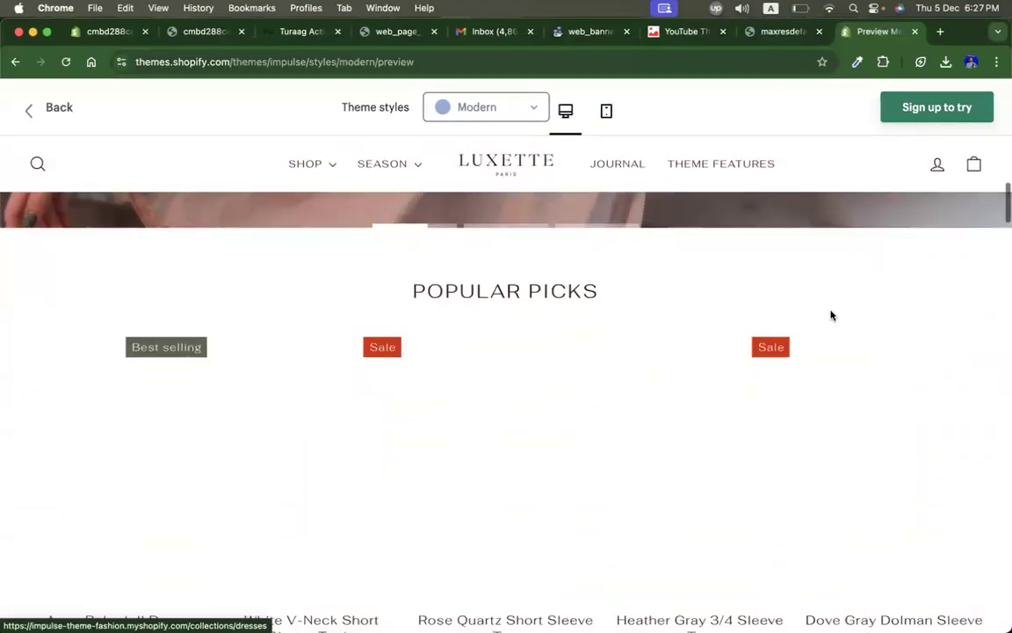
{"action": "scroll", "coordinate": [831, 316], "scroll_direction": "down", "scroll_amount": 3}
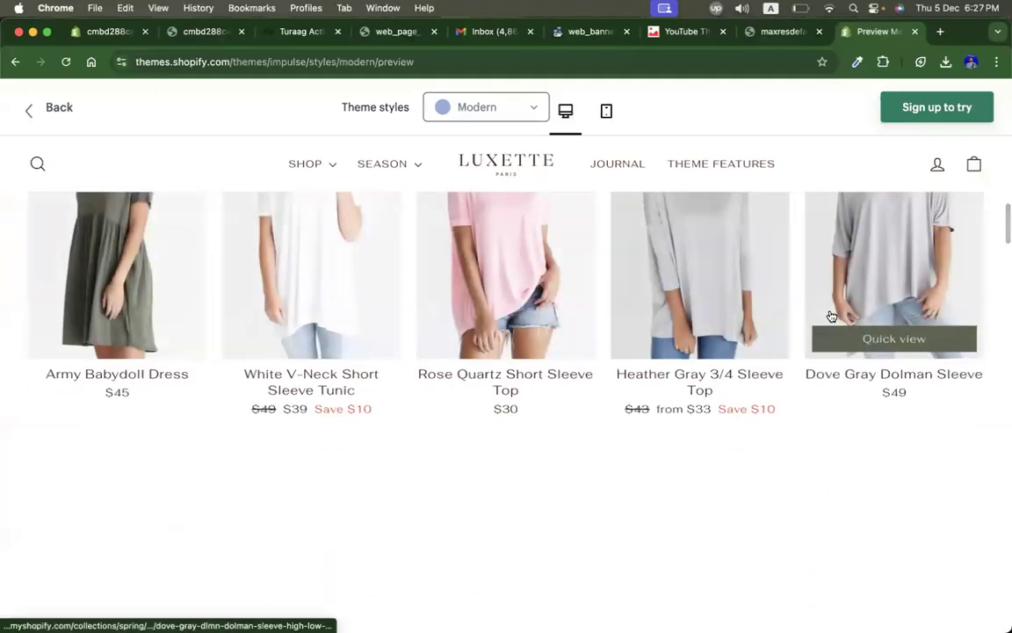
{"action": "scroll", "coordinate": [829, 316], "scroll_direction": "down", "scroll_amount": 2}
{"action": "scroll", "coordinate": [614, 404], "scroll_direction": "down", "scroll_amount": 5}
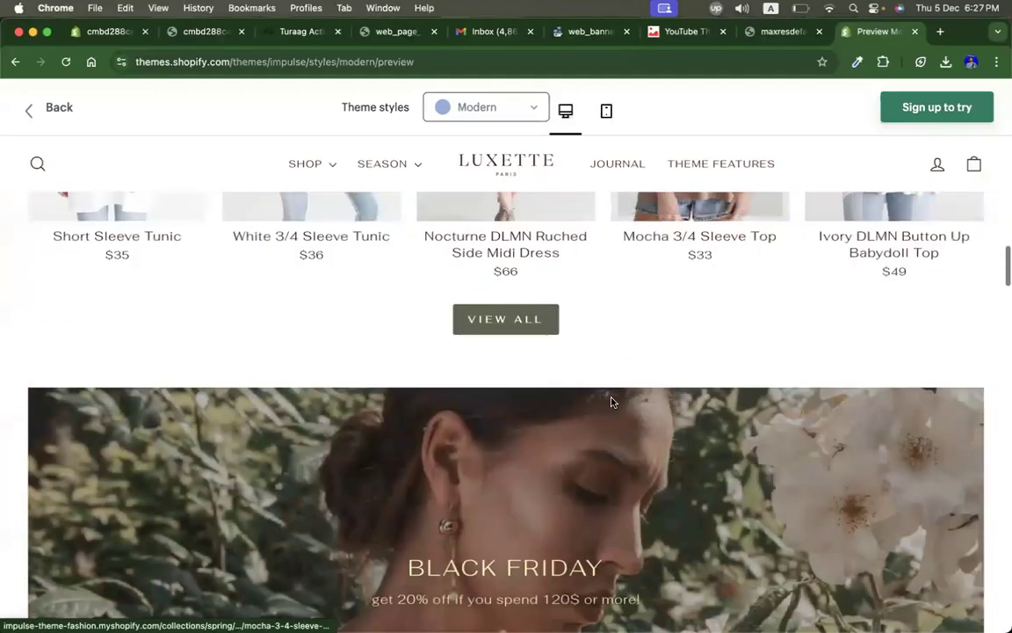
{"action": "scroll", "coordinate": [613, 402], "scroll_direction": "down", "scroll_amount": 10}
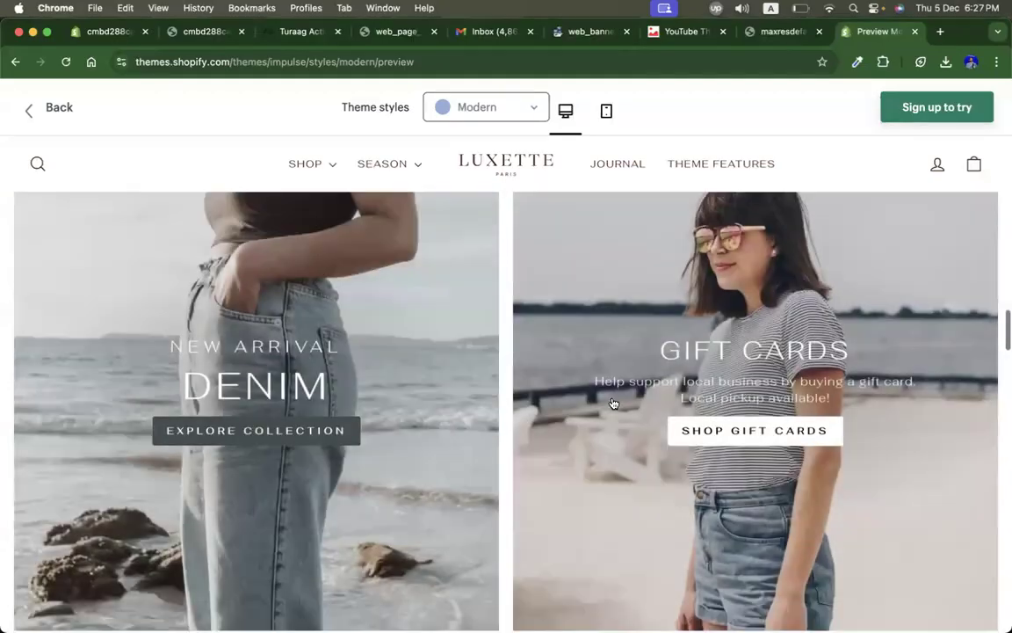
{"action": "scroll", "coordinate": [612, 402], "scroll_direction": "down", "scroll_amount": 5}
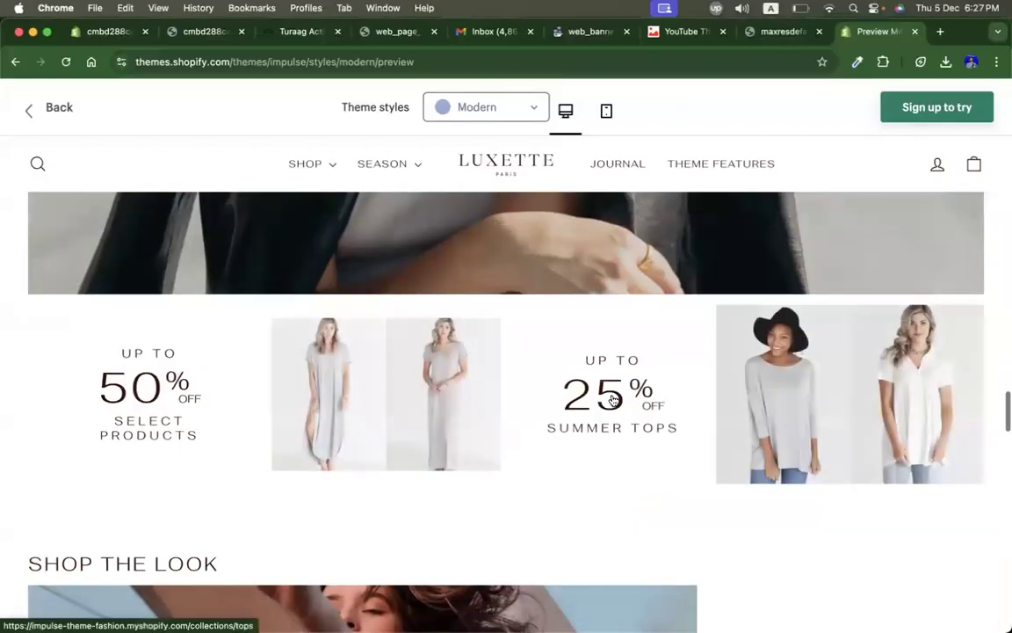
{"action": "scroll", "coordinate": [649, 280], "scroll_direction": "down", "scroll_amount": 5}
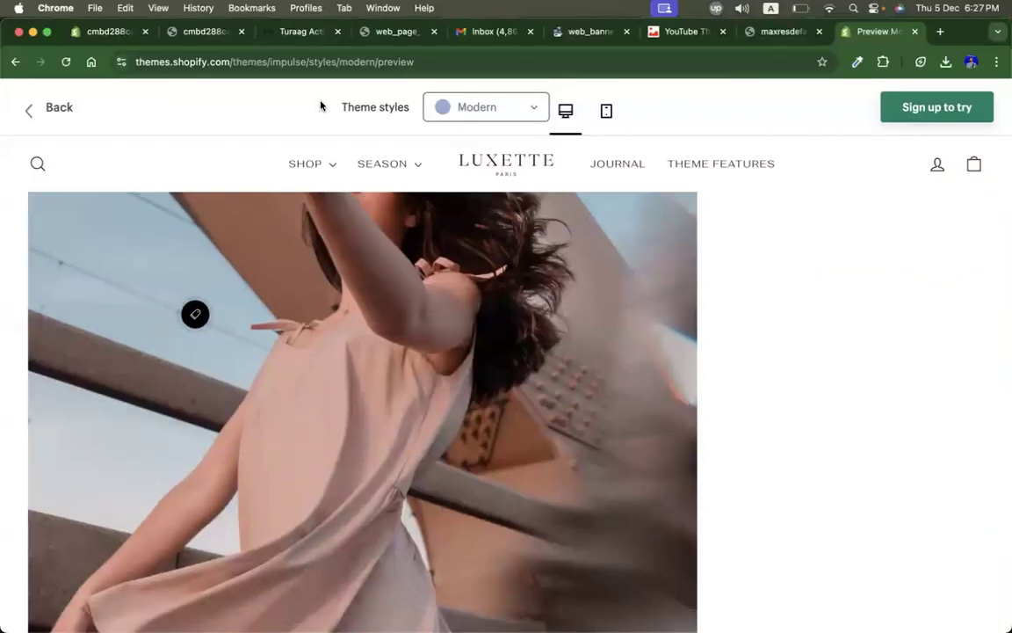
{"action": "scroll", "coordinate": [364, 354], "scroll_direction": "up", "scroll_amount": 15}
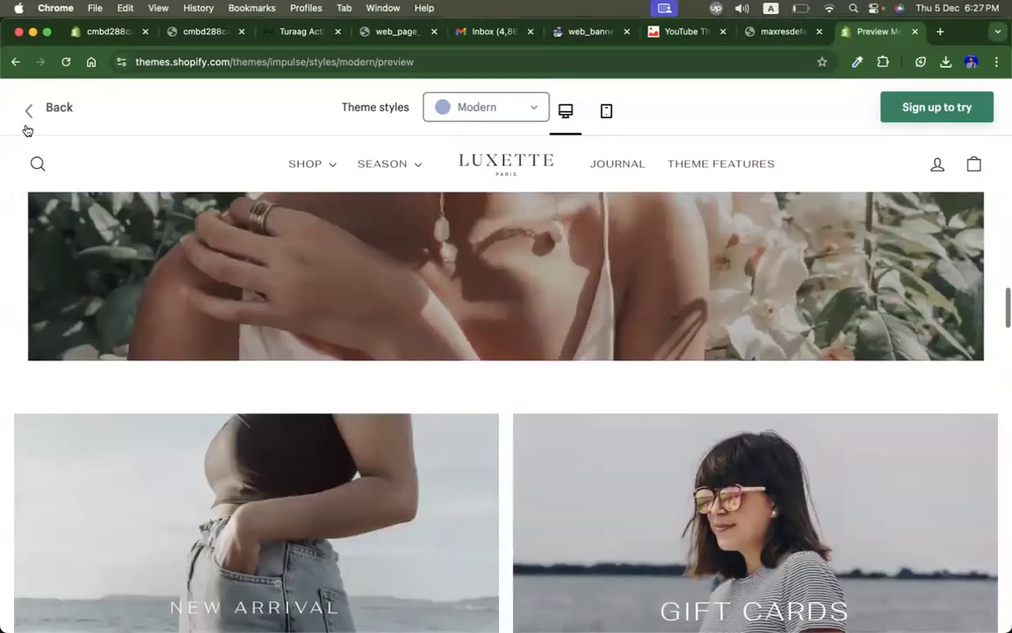
Step: Leave the theme preview and switch back to the Google Classroom window
{"action": "left_click", "coordinate": [27, 110]}
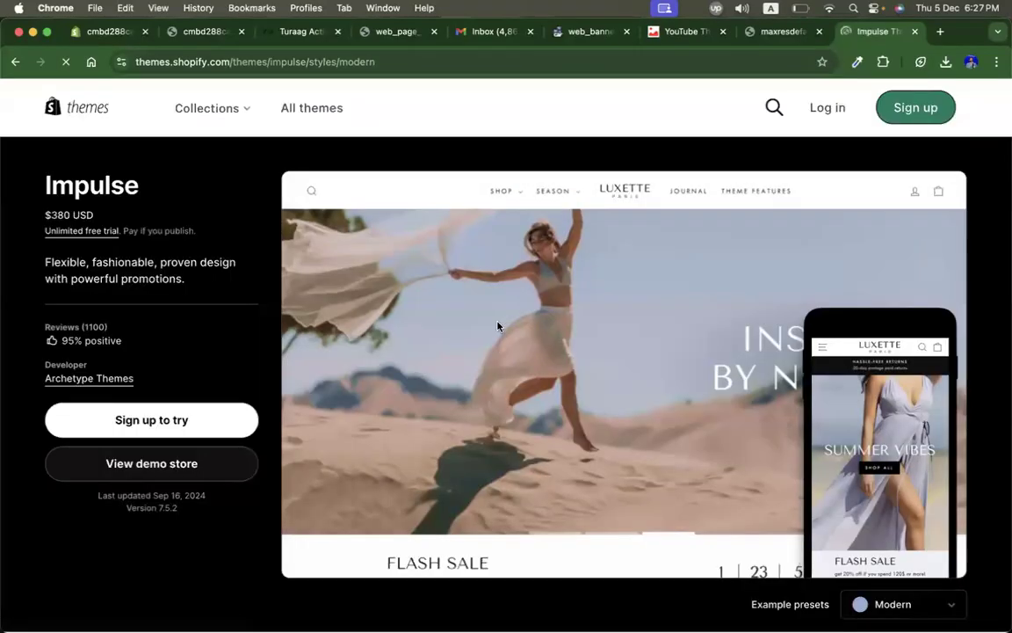
{"action": "left_click", "coordinate": [16, 62]}
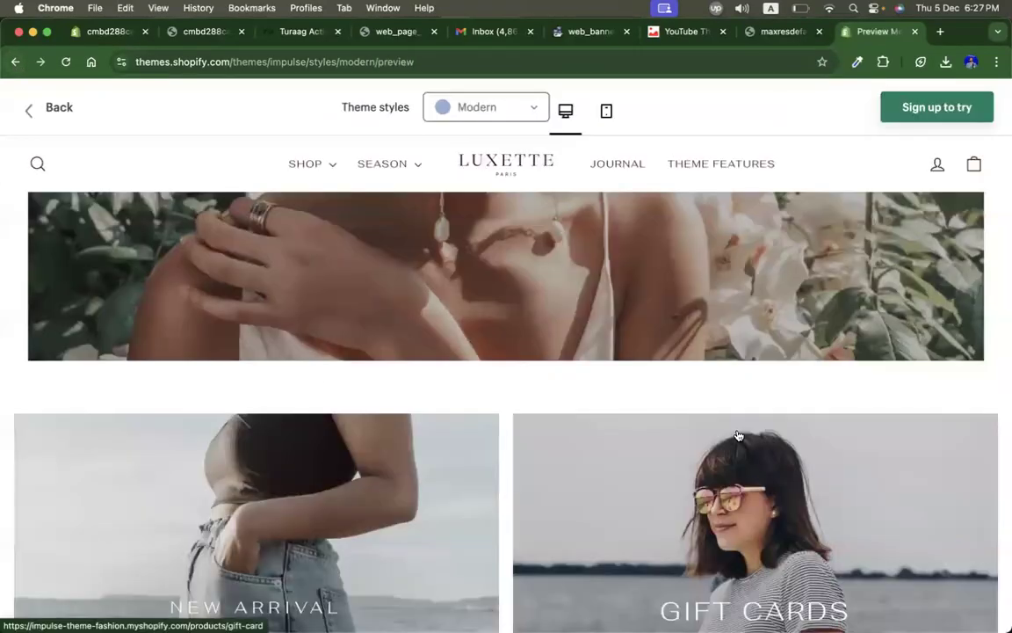
{"action": "left_click", "coordinate": [16, 63]}
{"action": "key", "text": "ctrl+Up"}
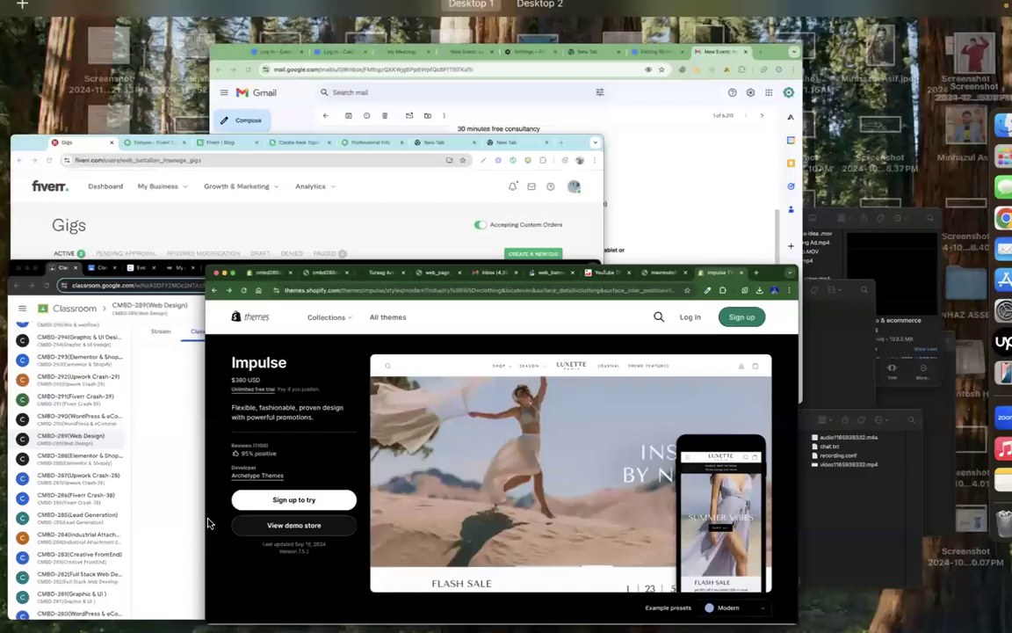
{"action": "left_click", "coordinate": [189, 472]}
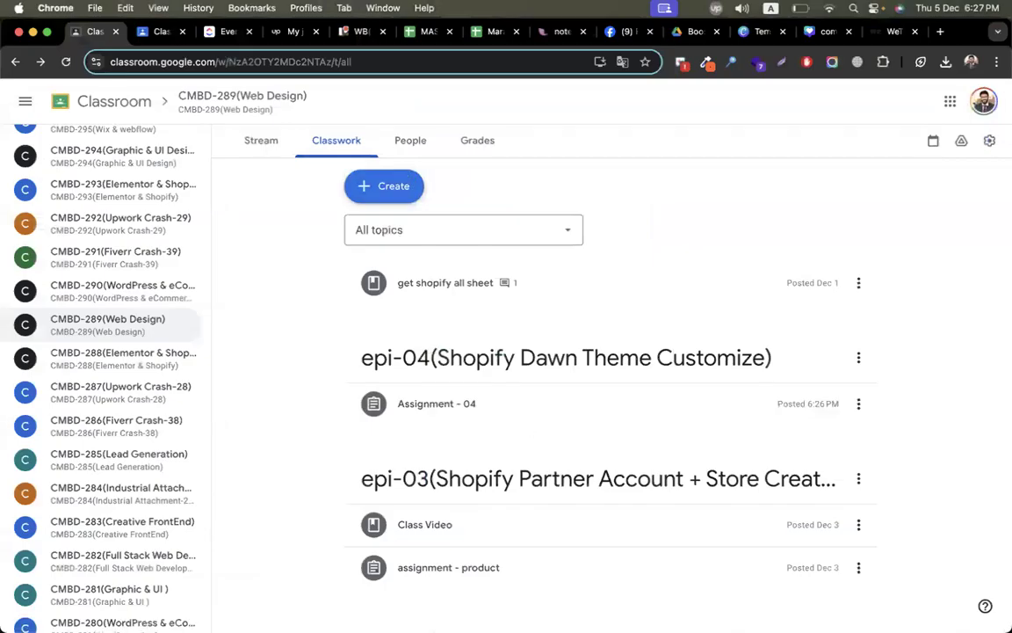